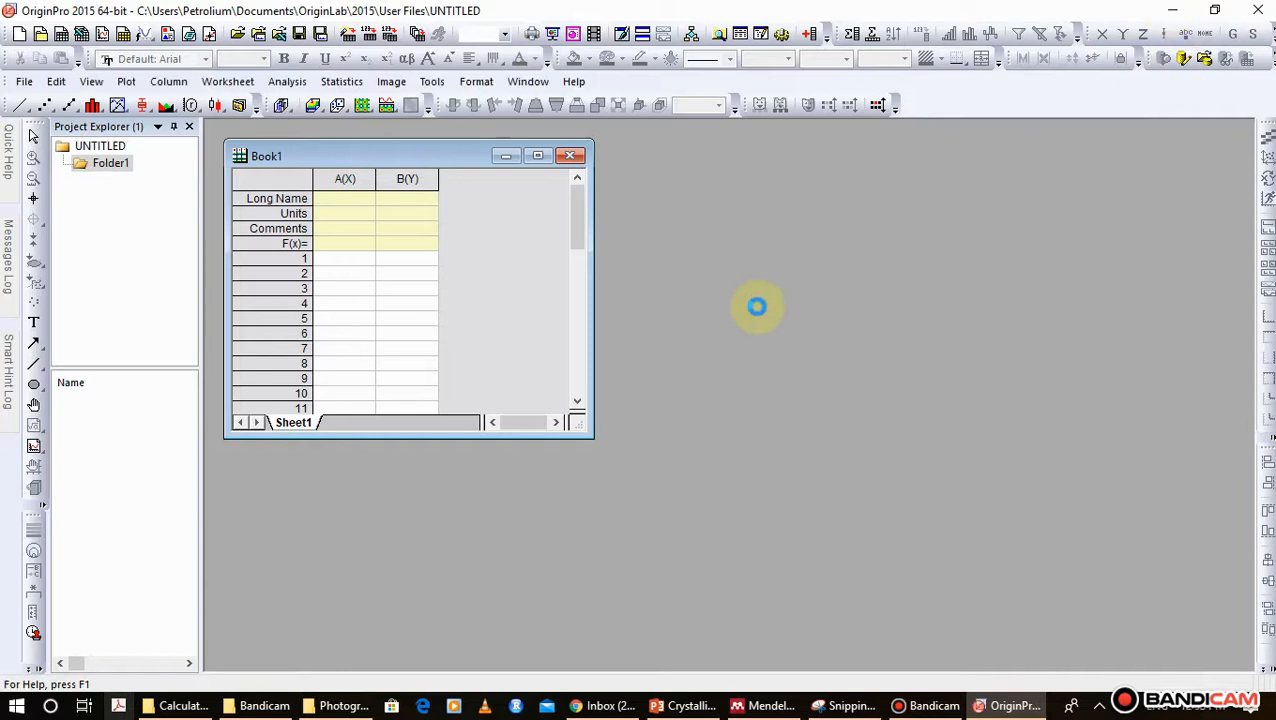
# - Dismiss the startup tips and open 3. ZnAA 4.csv from the Calculation of Crystallinity from DSC data folder in Excel
pyautogui.click(370, 424)
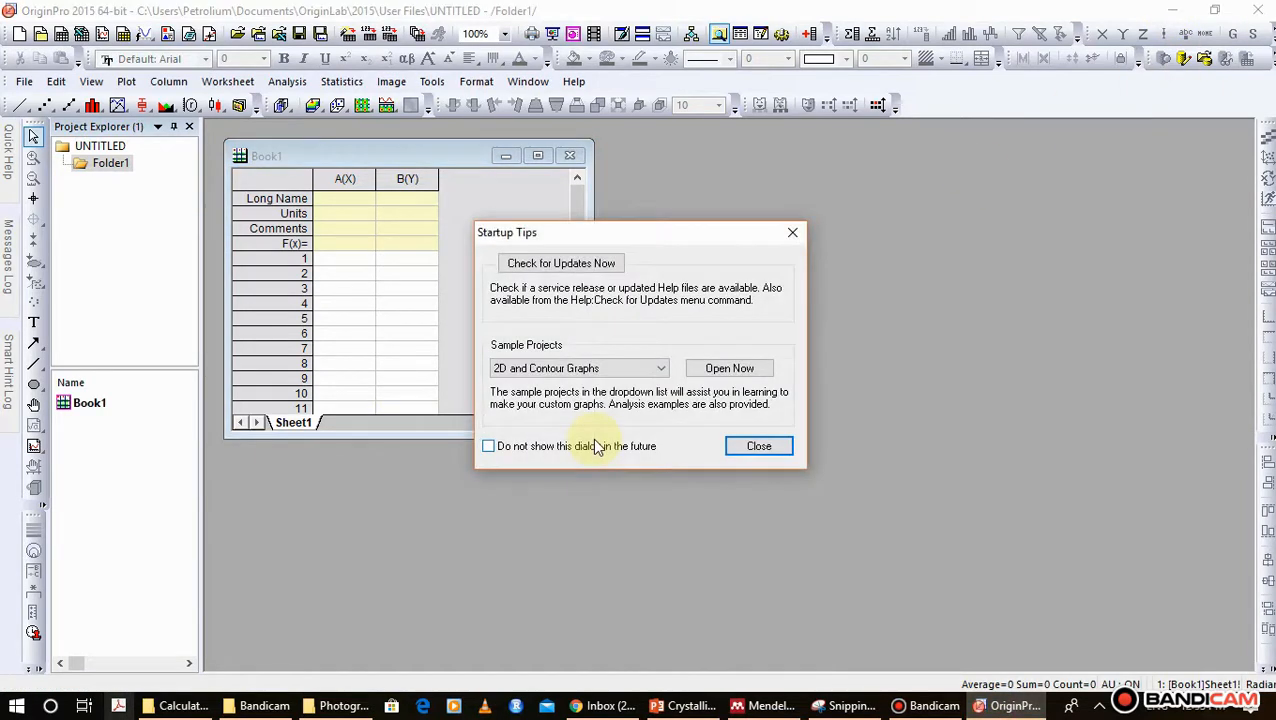
pyautogui.click(791, 234)
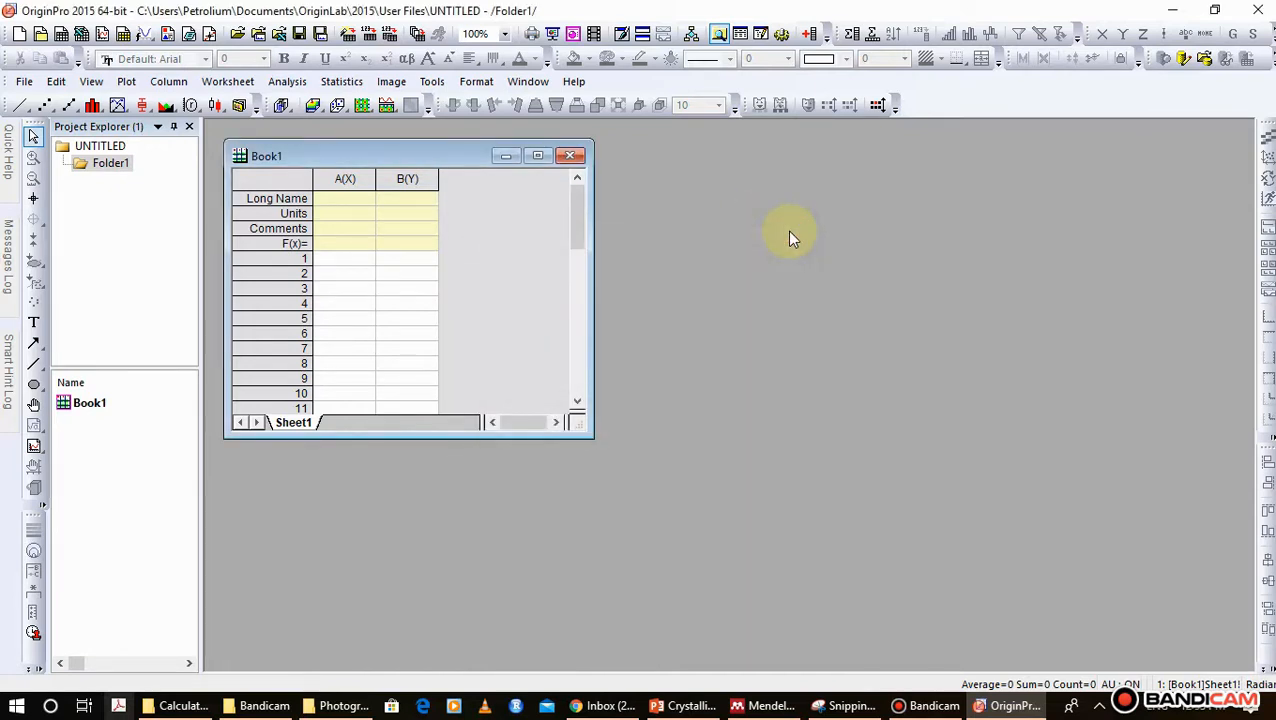
pyautogui.click(190, 707)
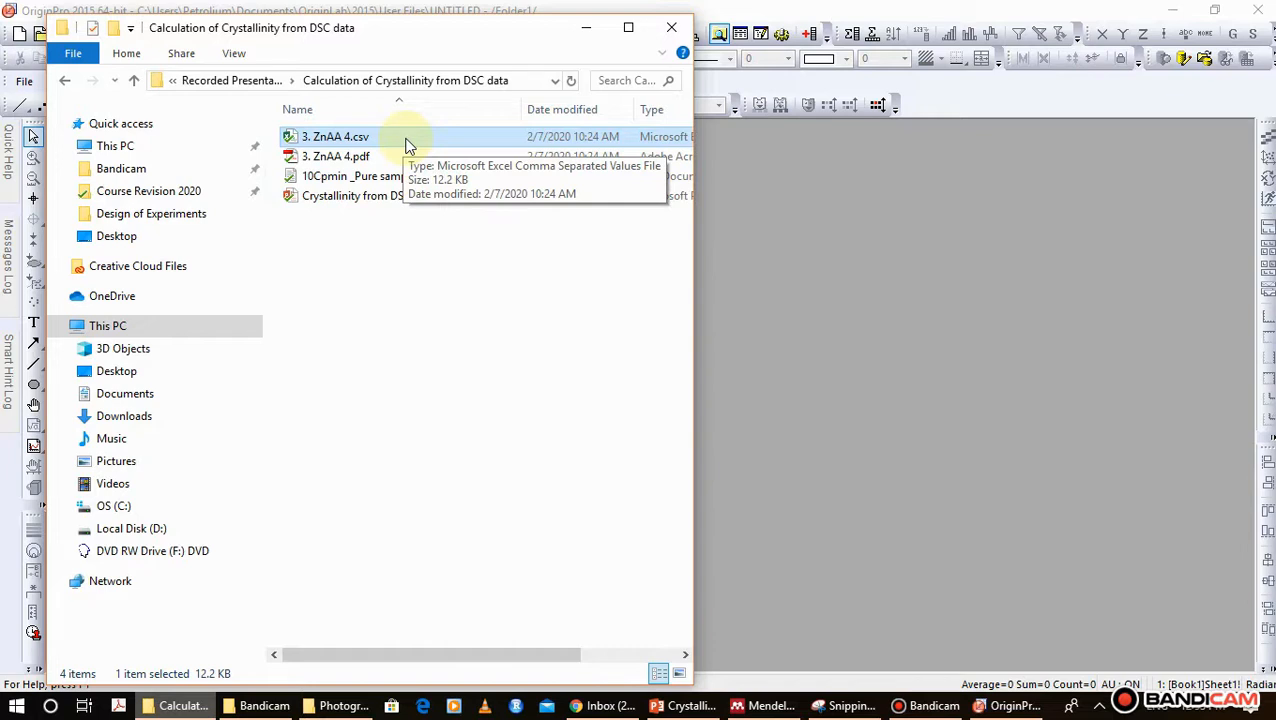
pyautogui.click(350, 147)
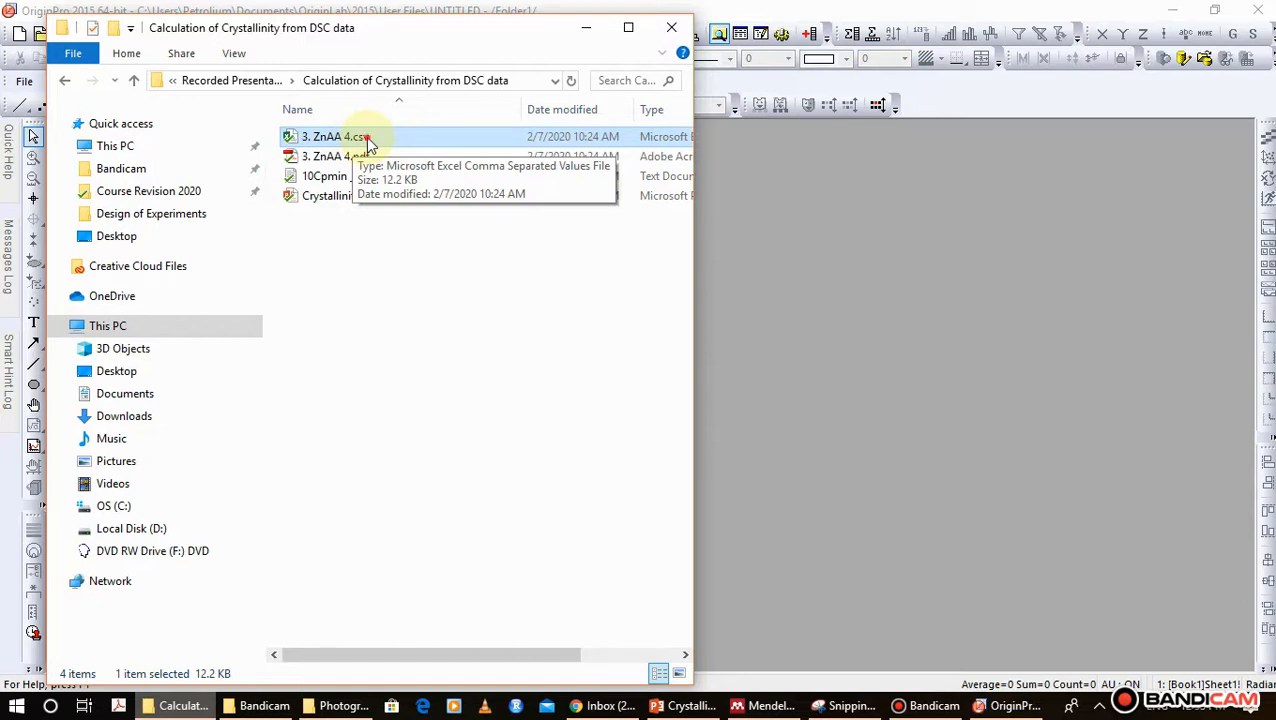
pyautogui.doubleClick(366, 137)
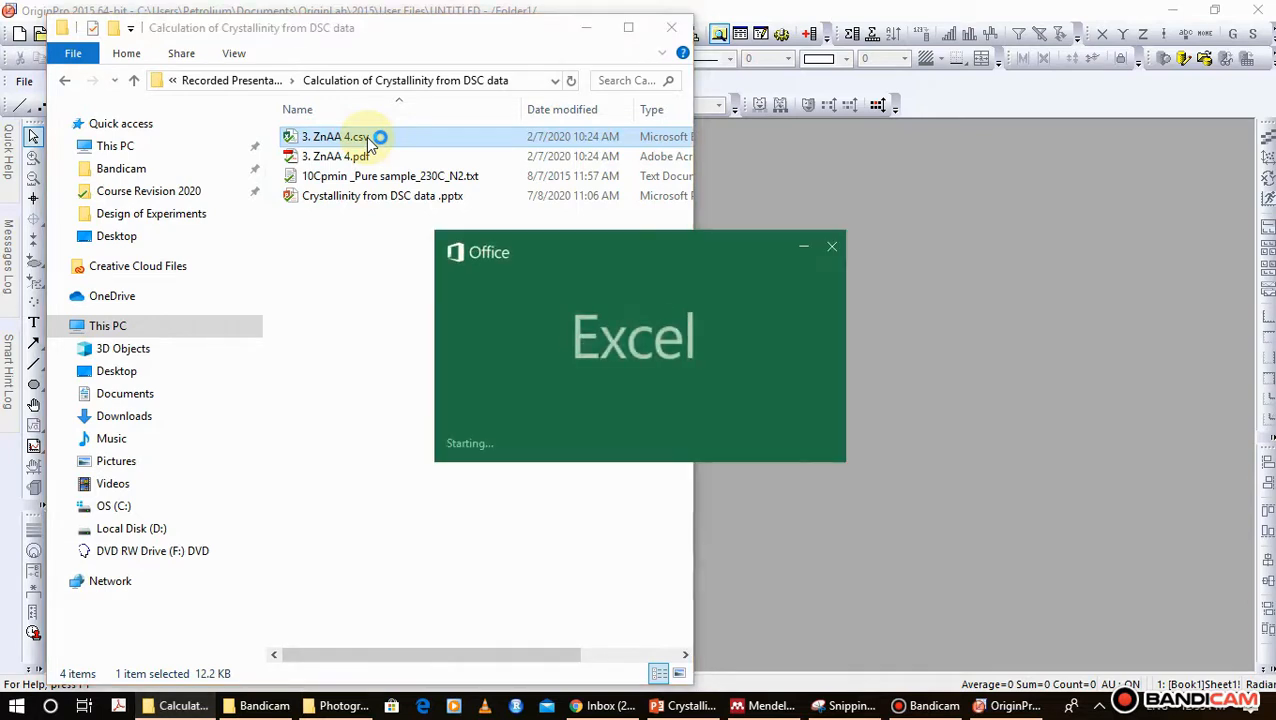
# - Dismiss the Office activation wizard and reopen 3. ZnAA 4.csv from its folder in the maximized Excel window
pyautogui.click(591, 35)
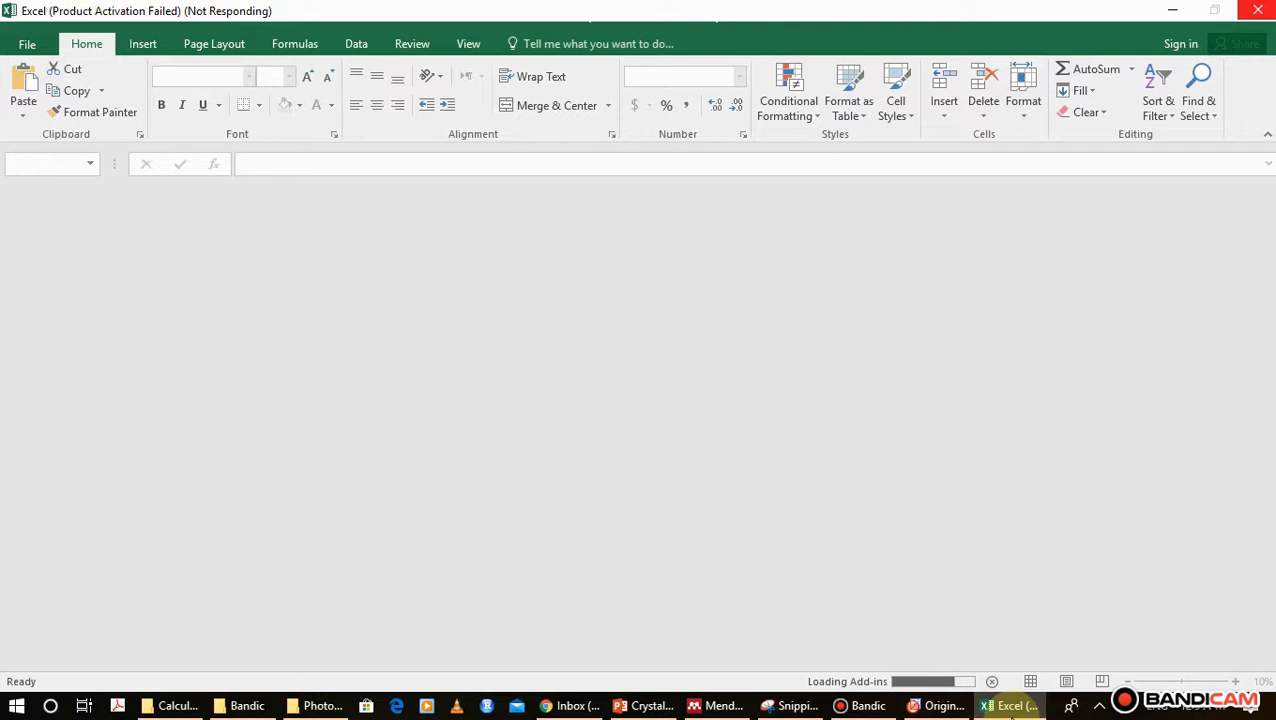
pyautogui.moveTo(1012, 712)
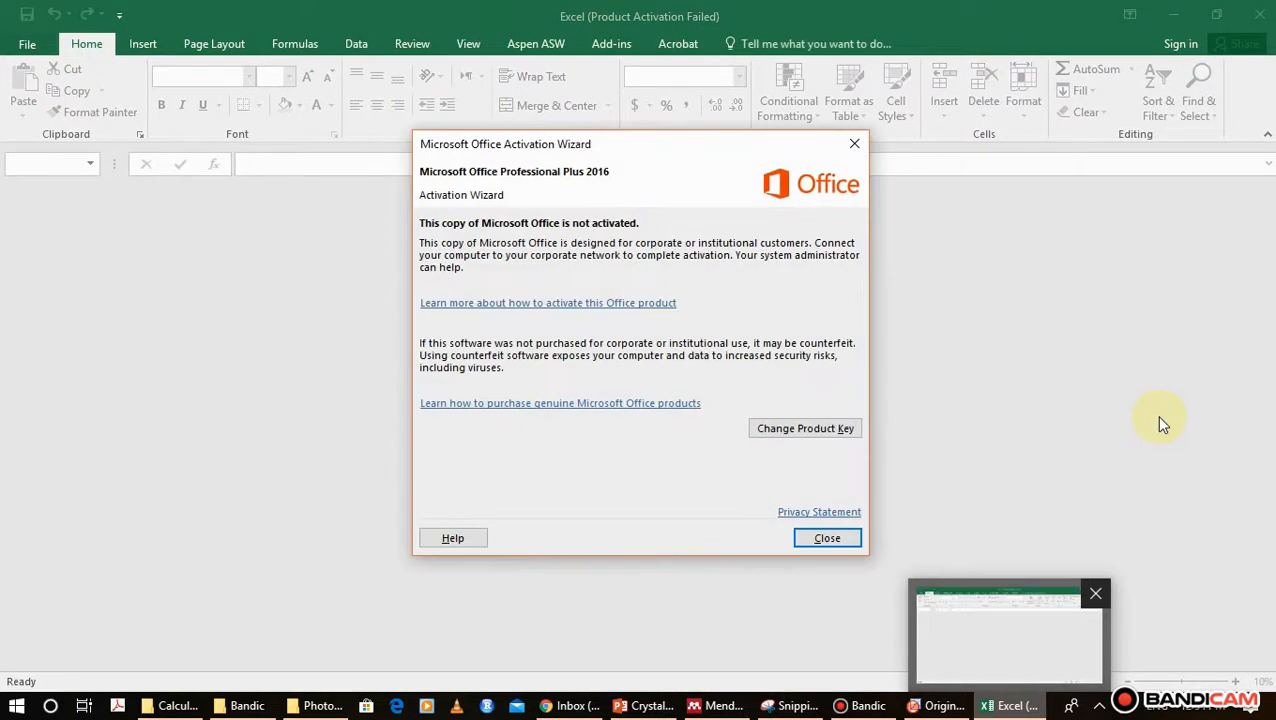
pyautogui.click(814, 541)
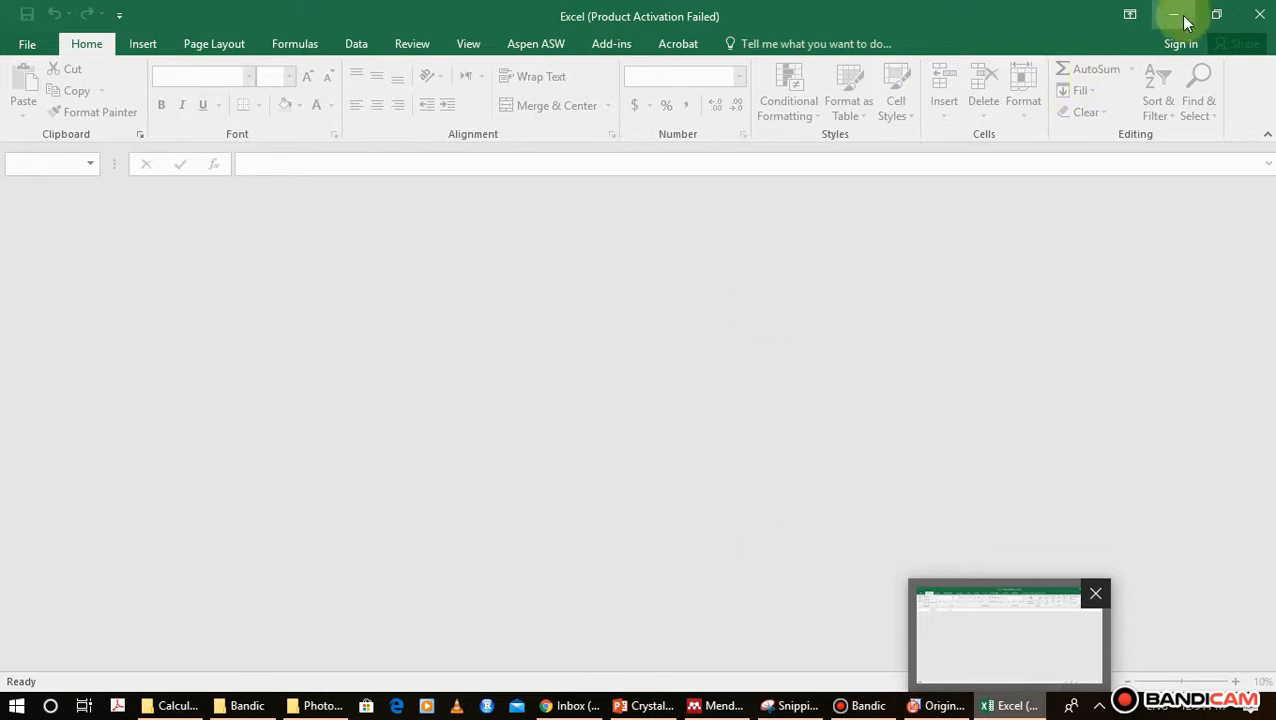
pyautogui.click(1216, 15)
pyautogui.click(906, 66)
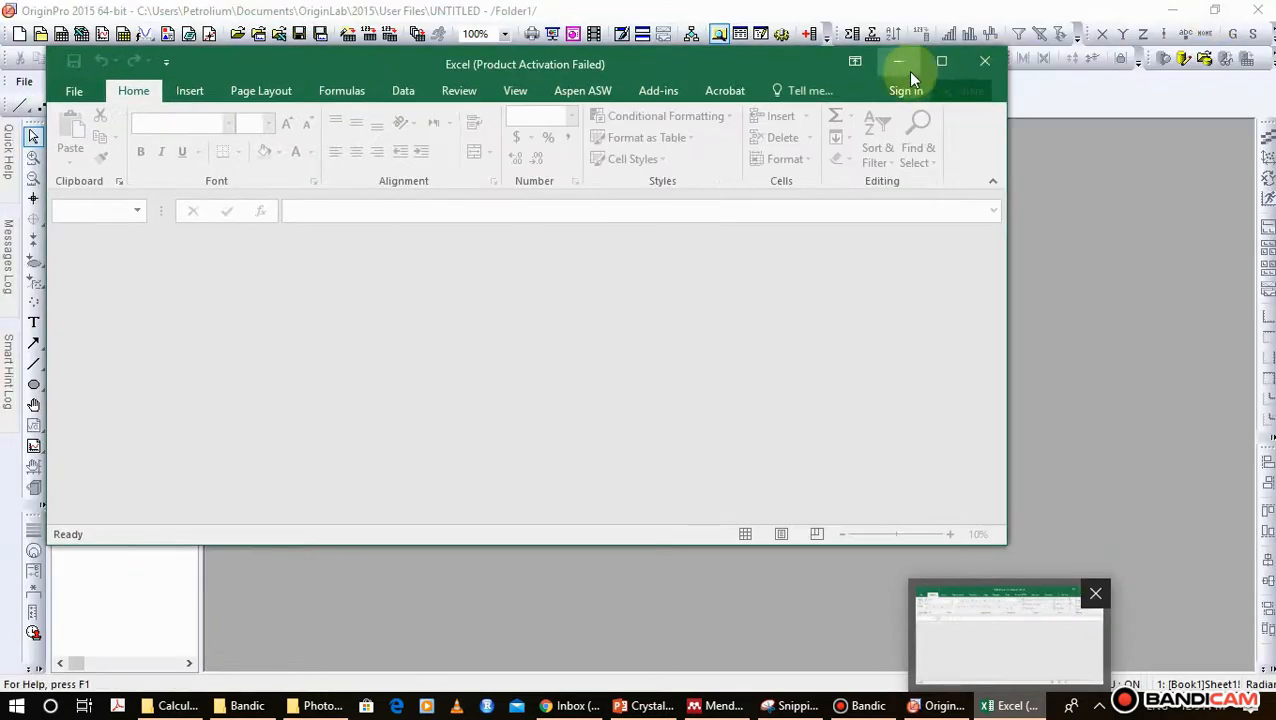
pyautogui.click(941, 64)
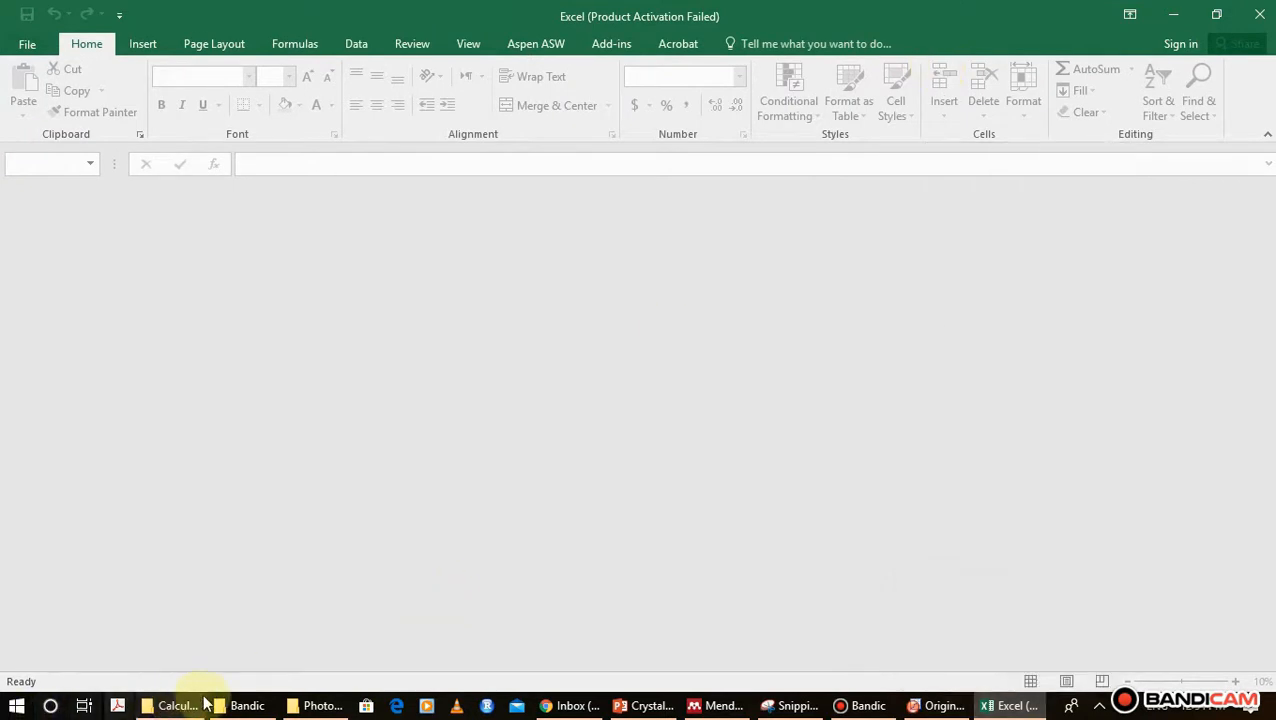
pyautogui.moveTo(225, 708)
pyautogui.click(172, 705)
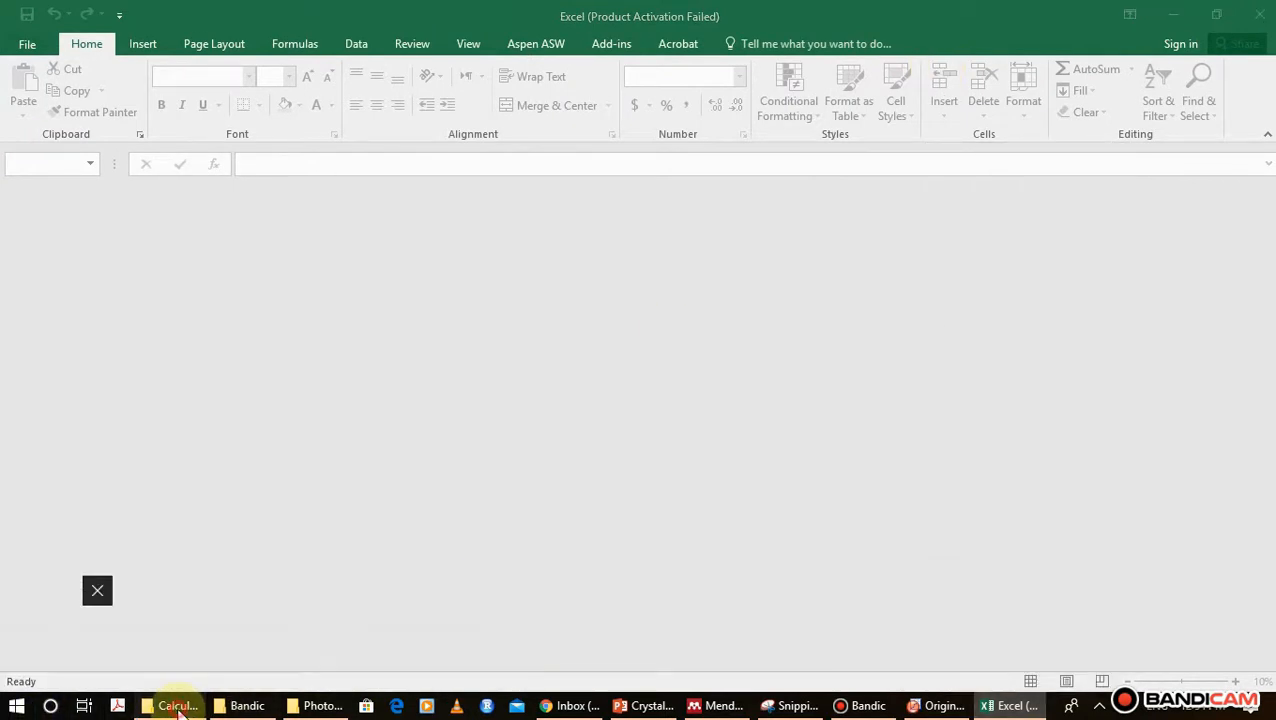
pyautogui.doubleClick(335, 136)
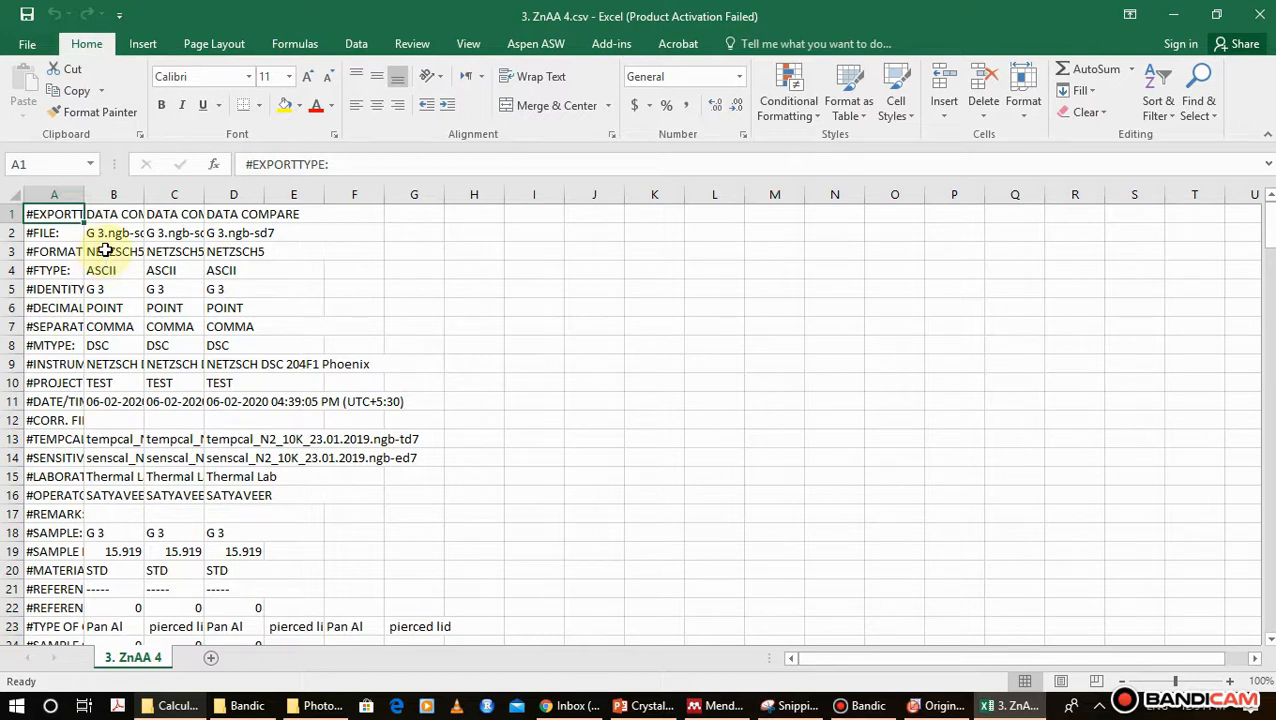
# - Widen columns A, B and C so that their header labels and entries can be read in full
pyautogui.press('Down')
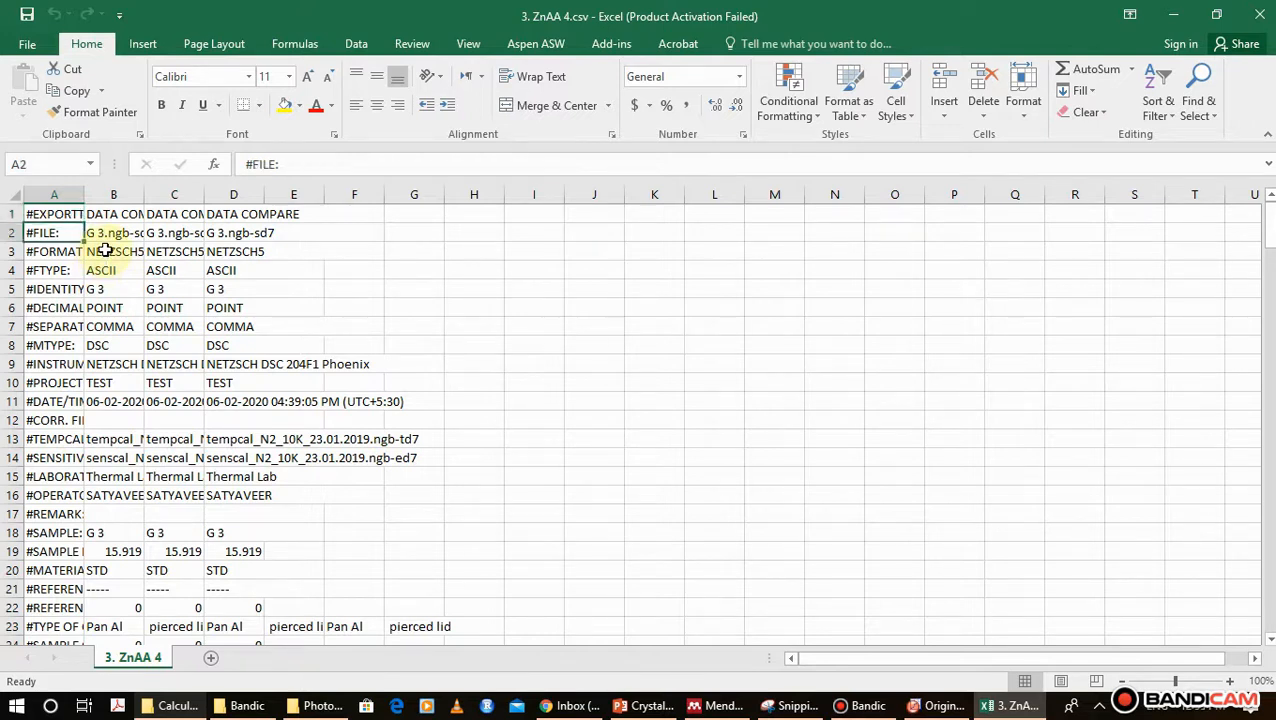
pyautogui.press('Down')
pyautogui.press('Down')
pyautogui.press('Down')
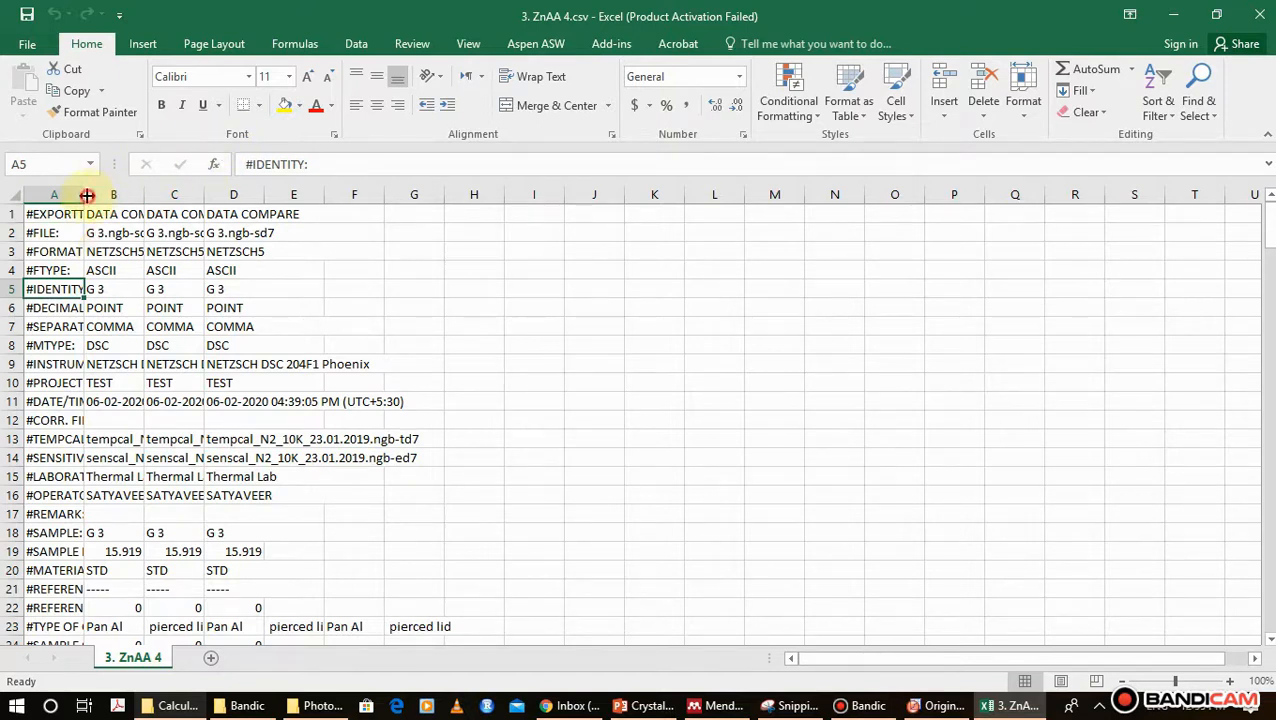
pyautogui.moveTo(83, 189); pyautogui.dragTo(694, 196)
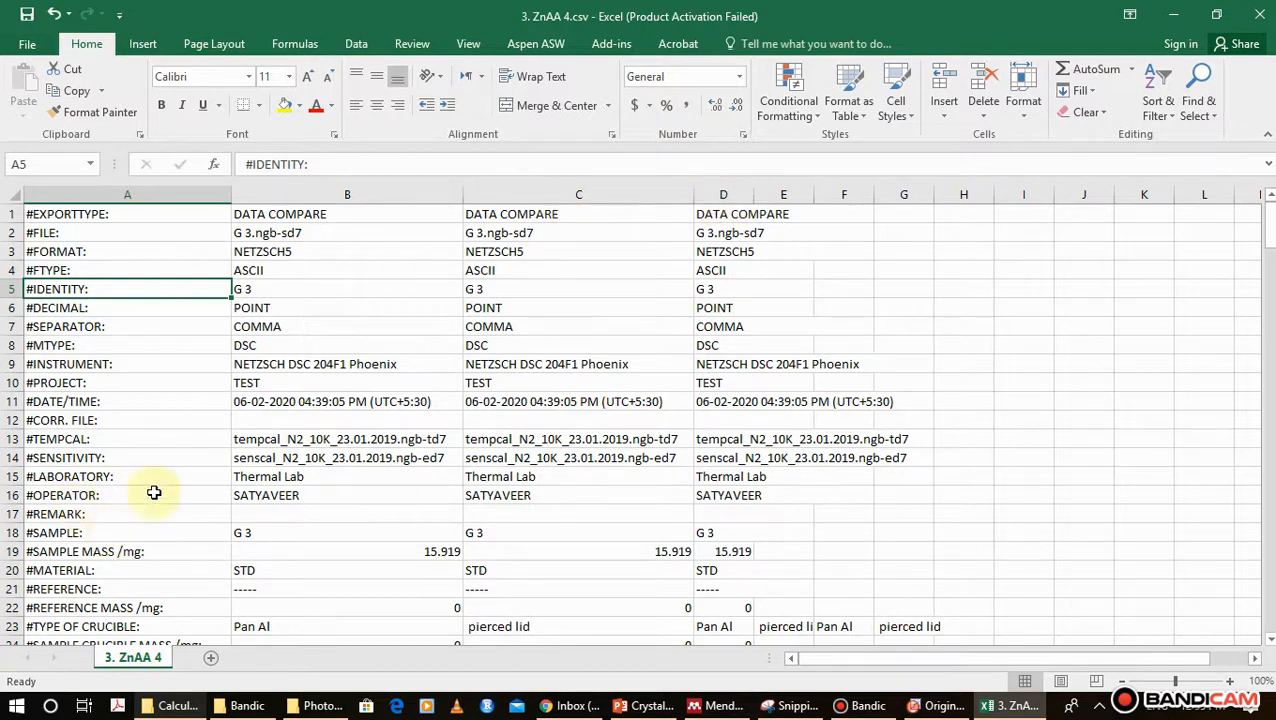
# - Examine the operator entries in row 16 and the date/time entries in row 11 across the data columns
pyautogui.click(281, 497)
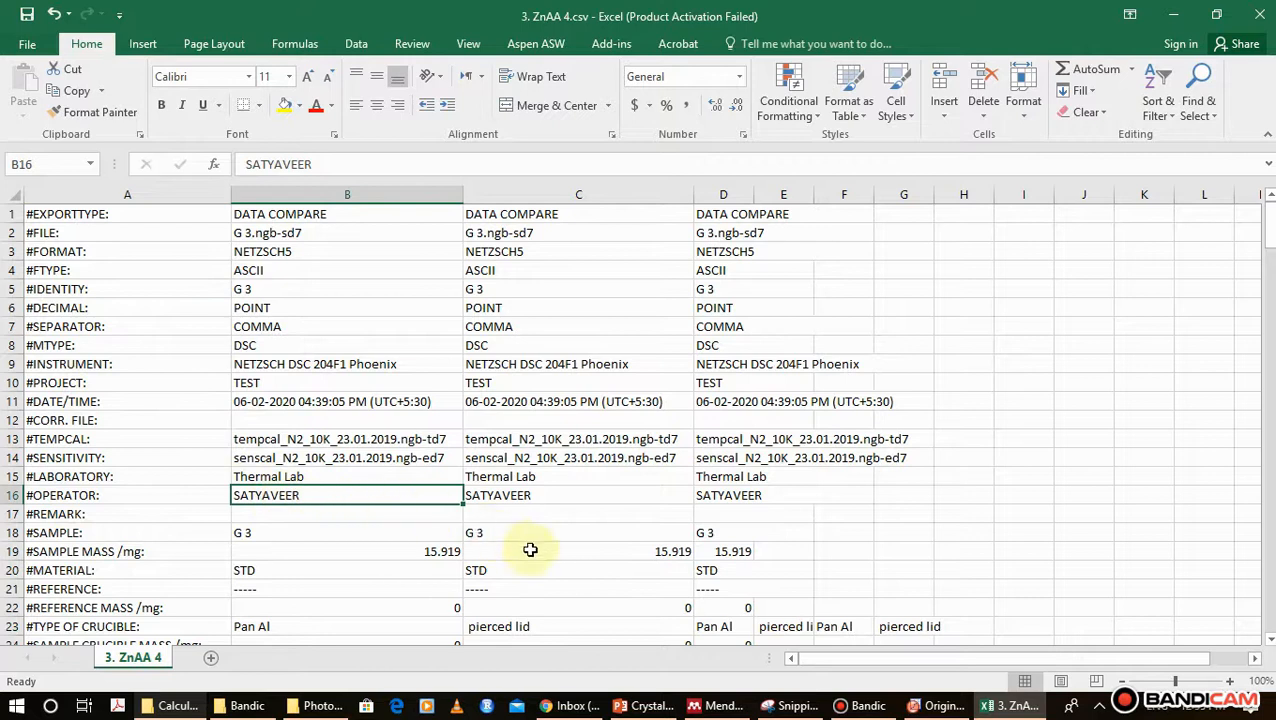
pyautogui.press('Right')
pyautogui.press('Right')
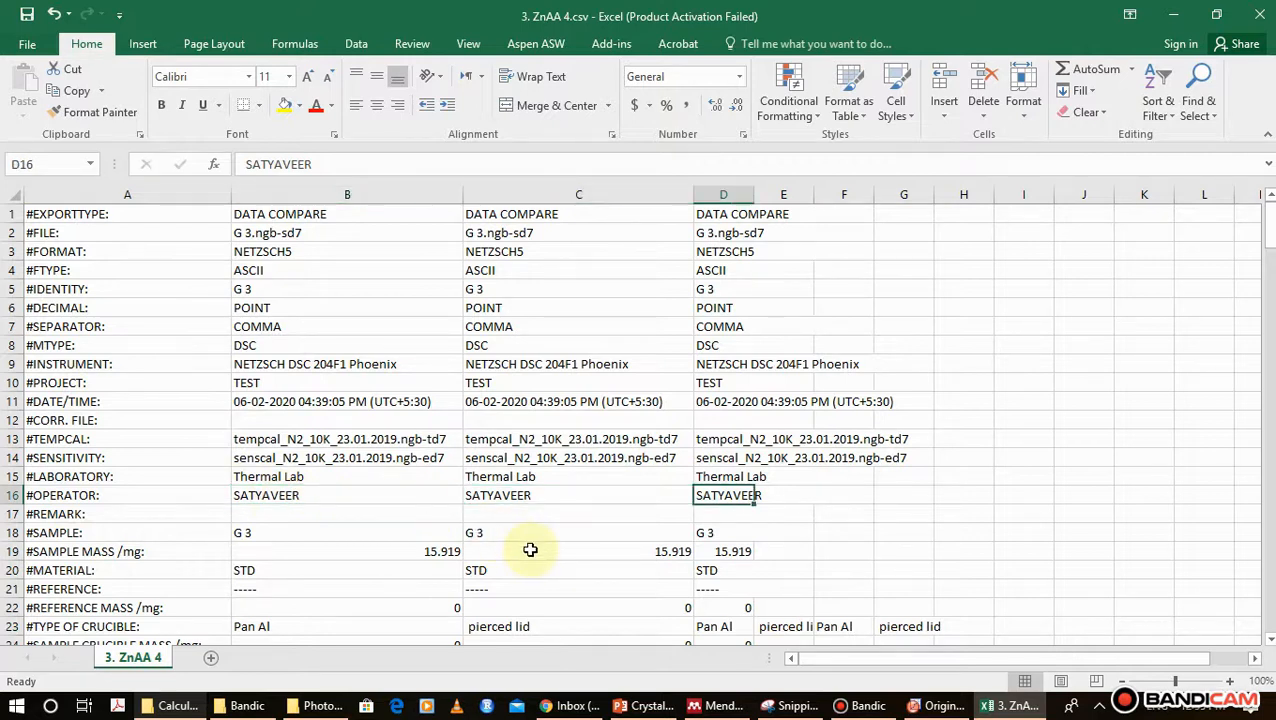
pyautogui.press('Left')
pyautogui.press('Left')
pyautogui.press('Left')
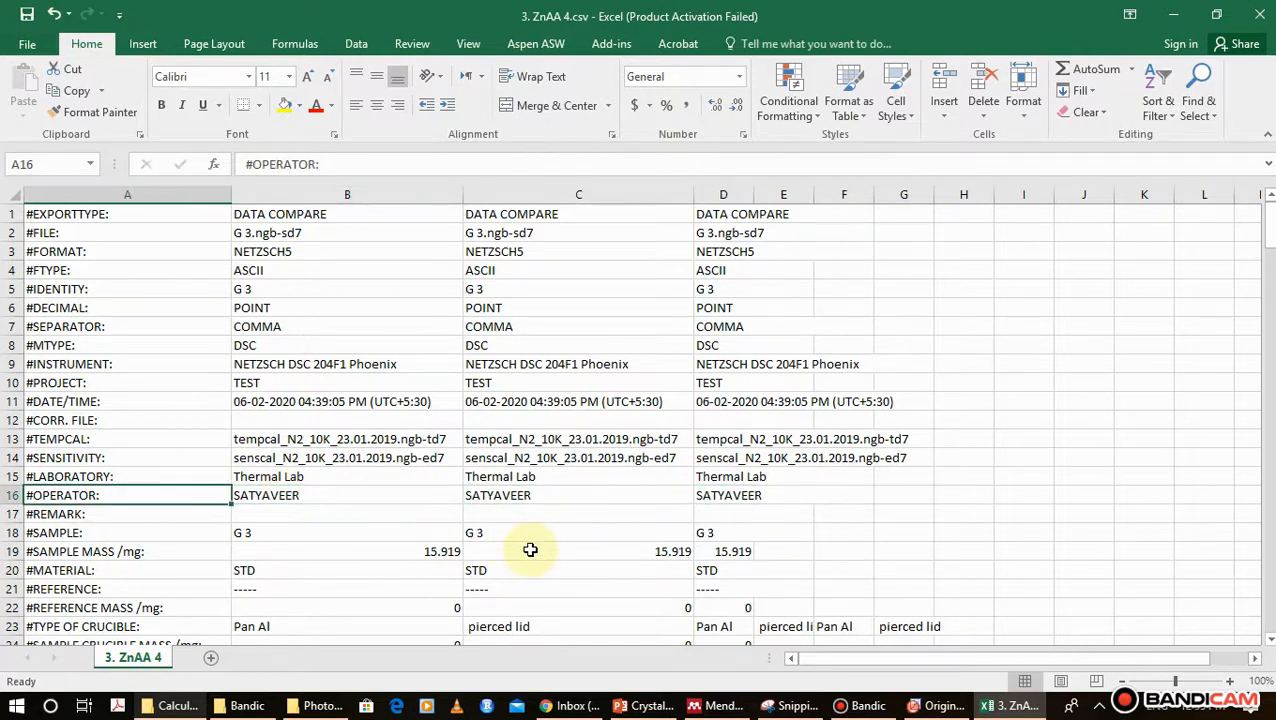
pyautogui.press('Up')
pyautogui.press('Up')
pyautogui.press('Up')
pyautogui.press('Up')
pyautogui.press('Up')
pyautogui.press('Right')
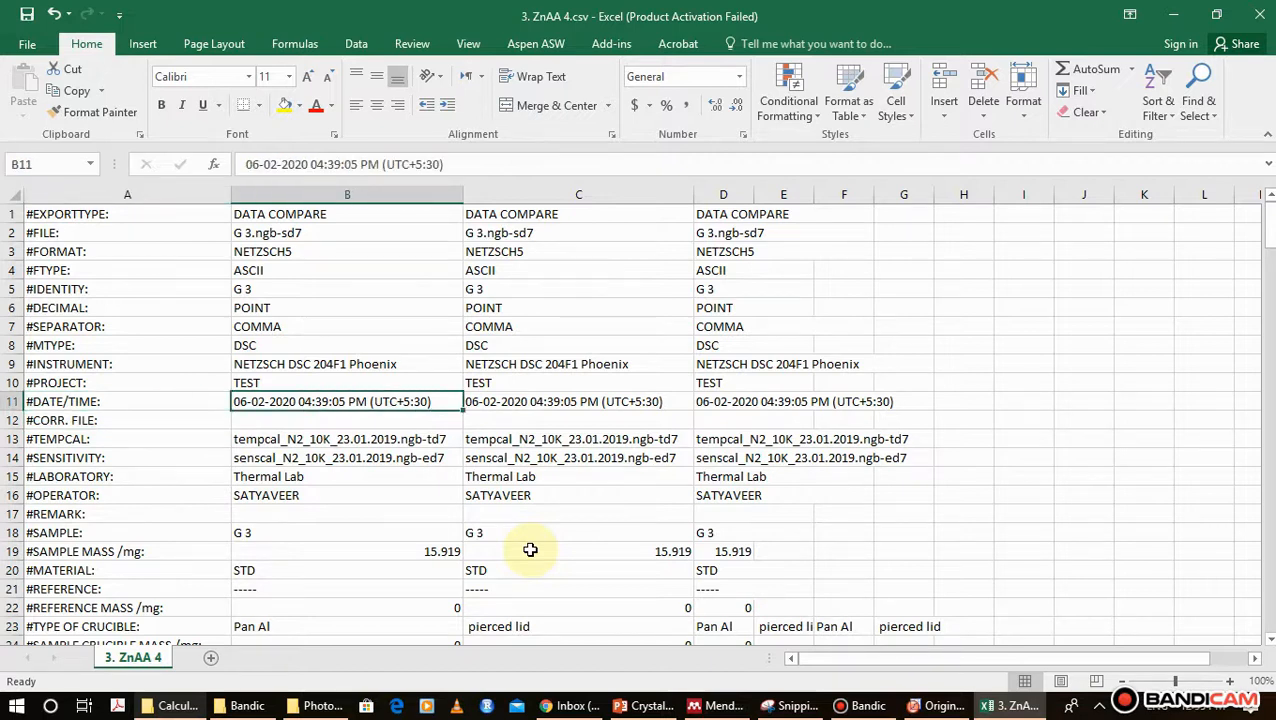
pyautogui.press('Right')
pyautogui.press('Right')
pyautogui.press('Right')
pyautogui.press('Left')
pyautogui.press('Left')
pyautogui.press('Left')
pyautogui.press('Left')
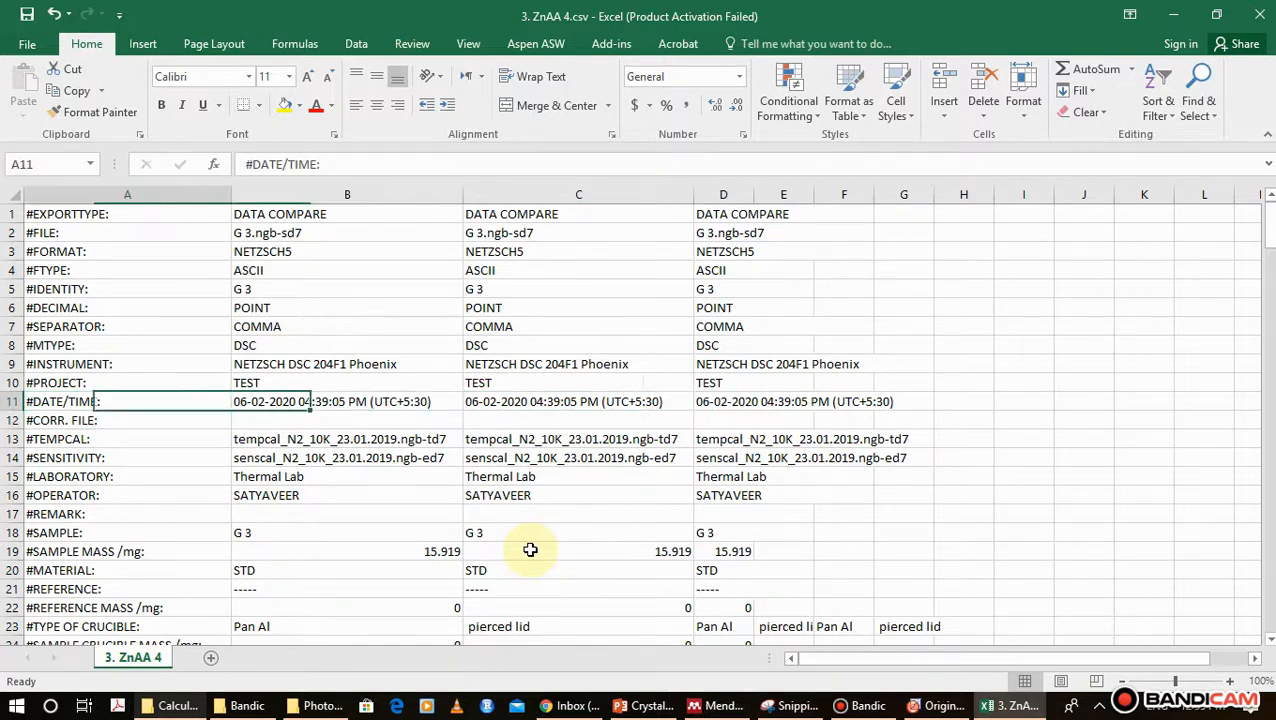
pyautogui.press('Right')
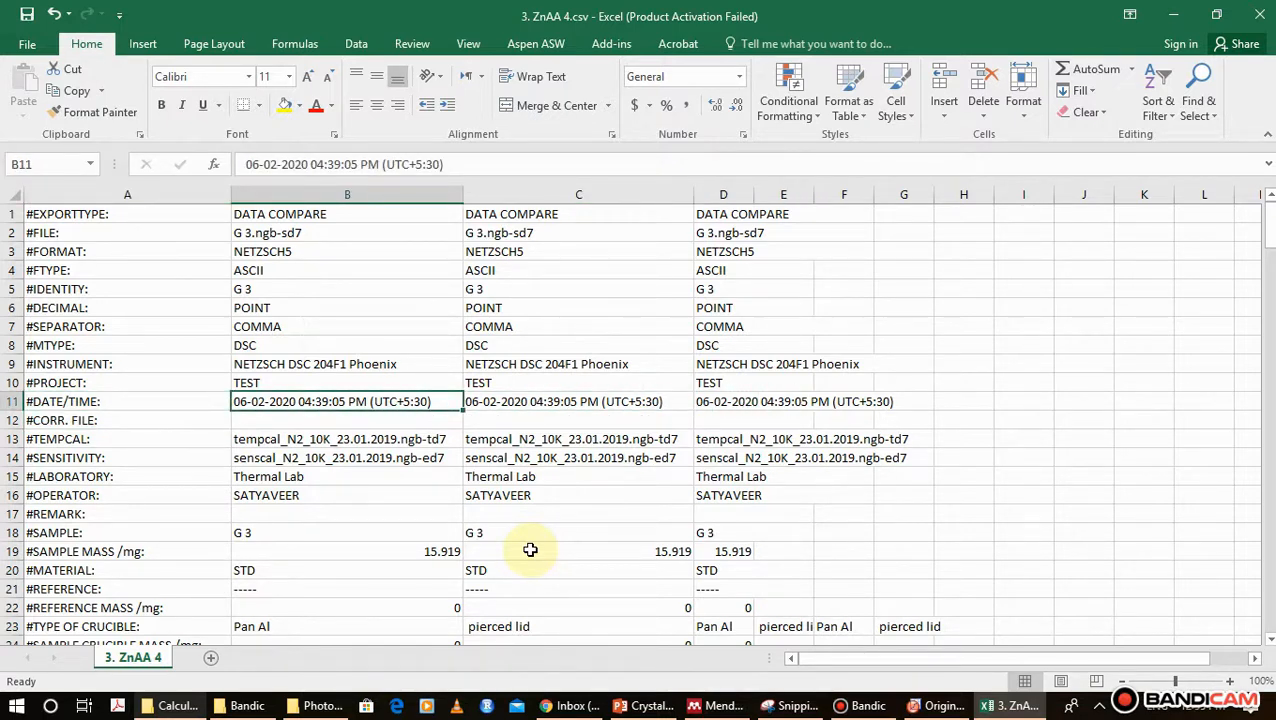
# - Examine the measurement type in column B and the metadata entries below it down to the operator row
pyautogui.press('Up')
pyautogui.press('Up')
pyautogui.press('Up')
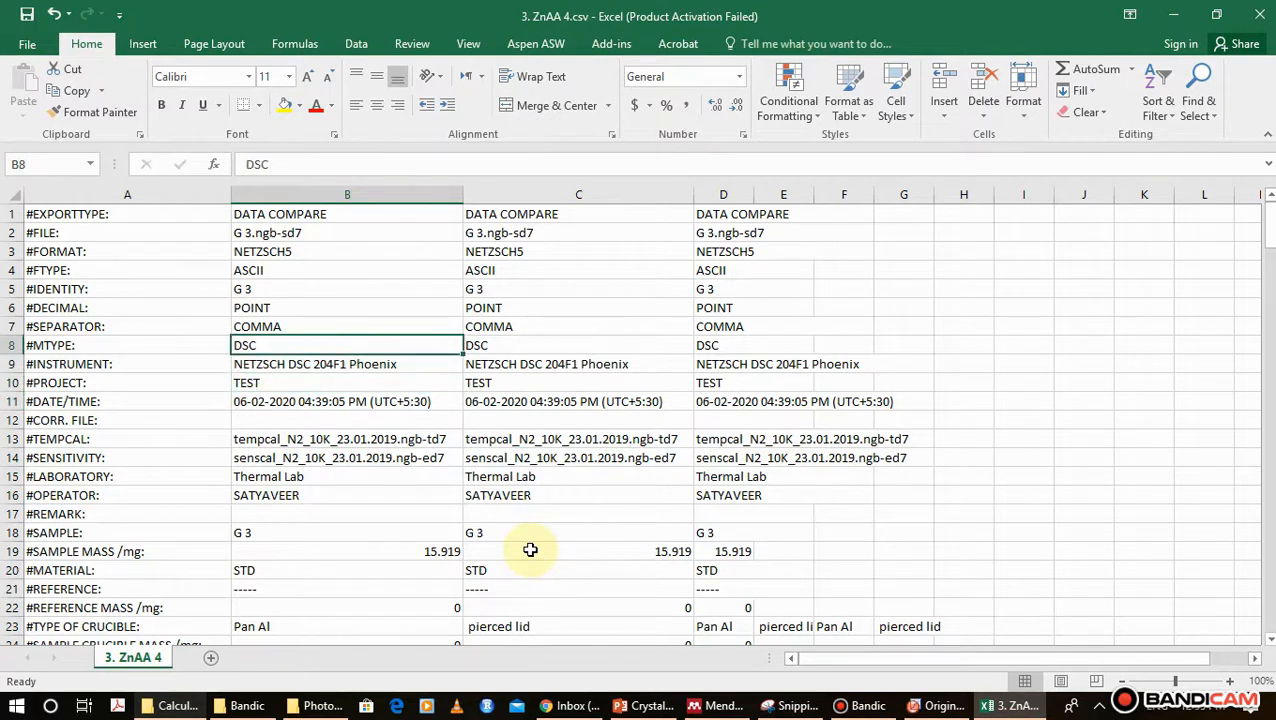
pyautogui.press('Down')
pyautogui.press('Down')
pyautogui.press('Down')
pyautogui.press('Down')
pyautogui.press('Down')
pyautogui.press('Down')
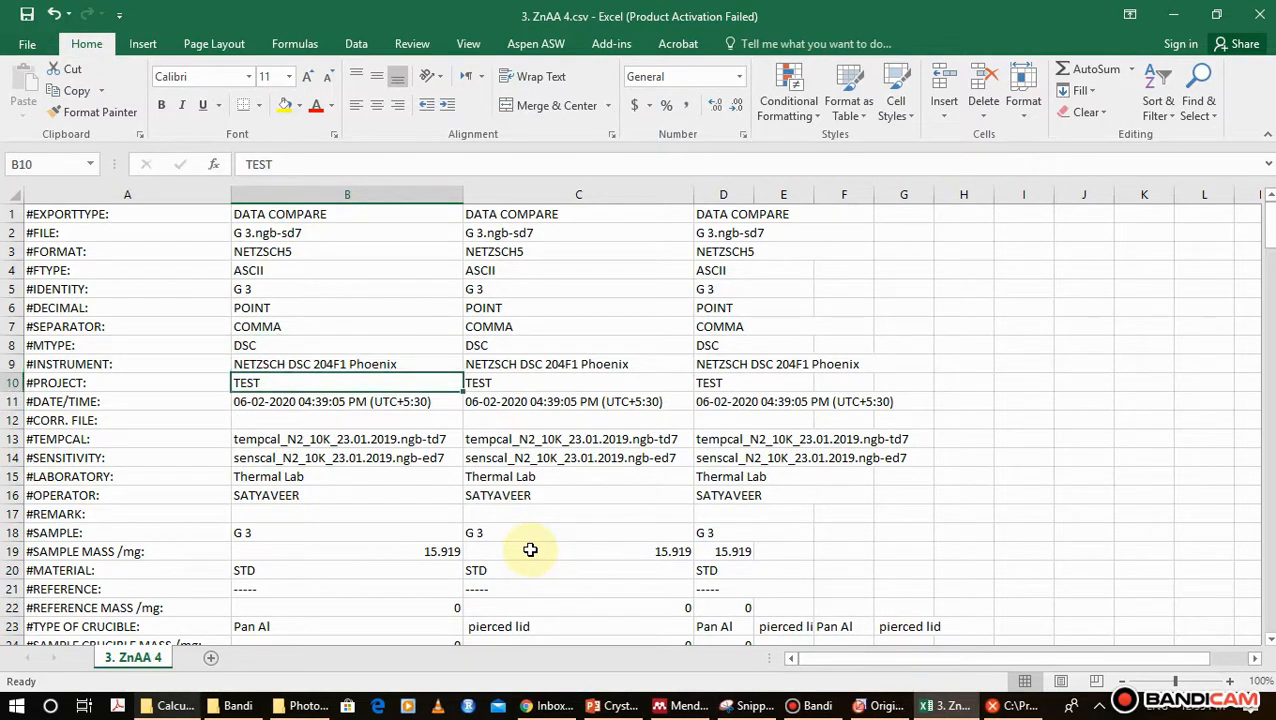
pyautogui.press('Down')
pyautogui.press('Down')
pyautogui.press('Down')
pyautogui.press('Down')
pyautogui.press('Down')
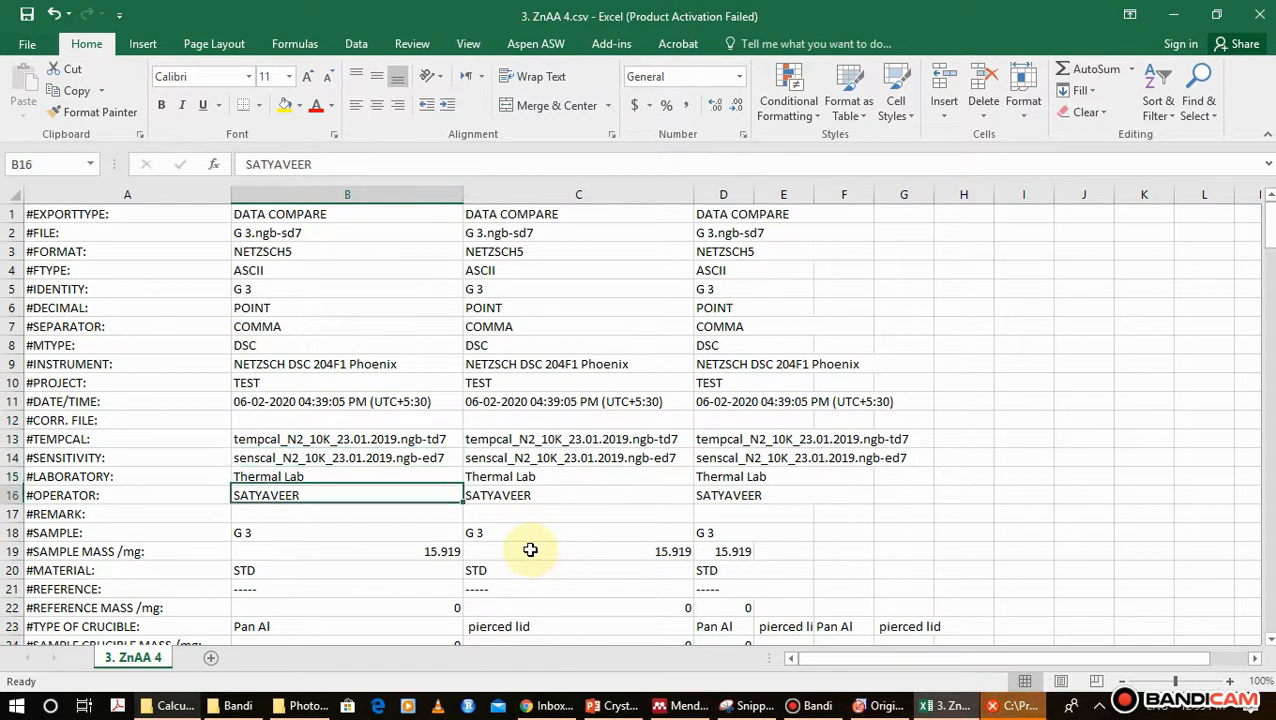
# - Make the #SAMPLE MASS /mg: label in cell A19 bold
pyautogui.press('Left')
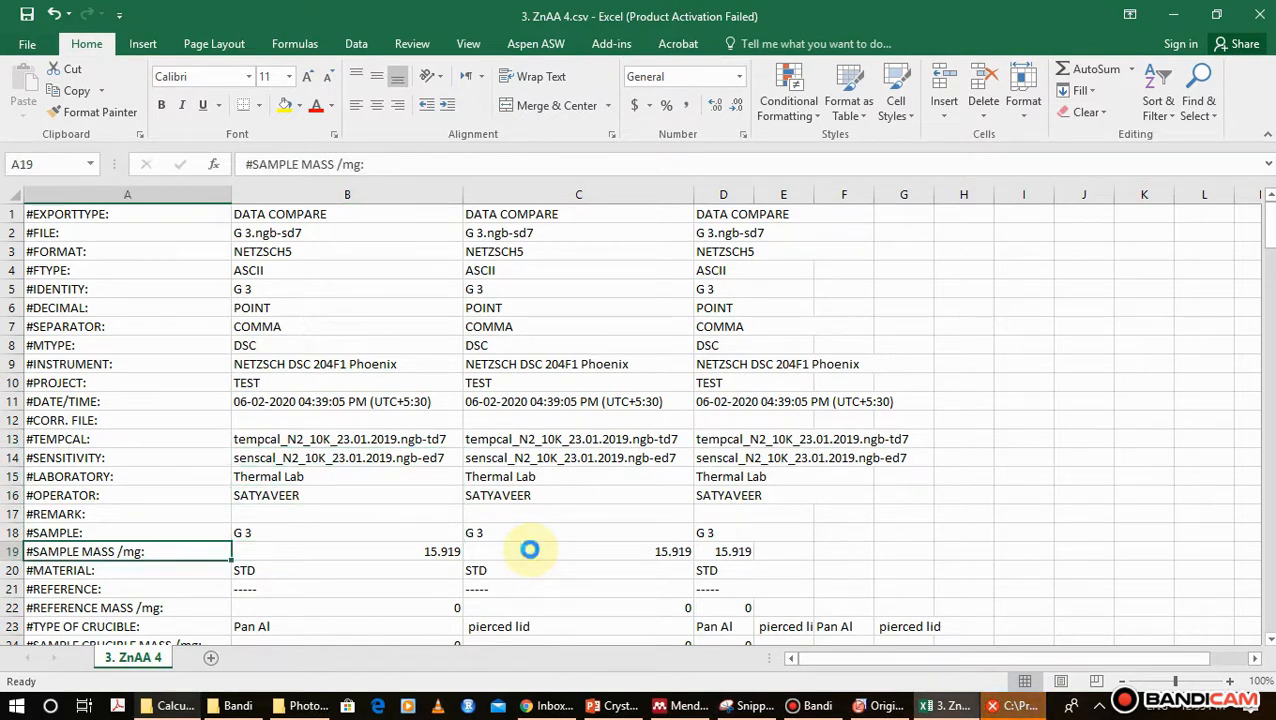
pyautogui.hotkey('ctrl', 'b')
pyautogui.click(102, 577)
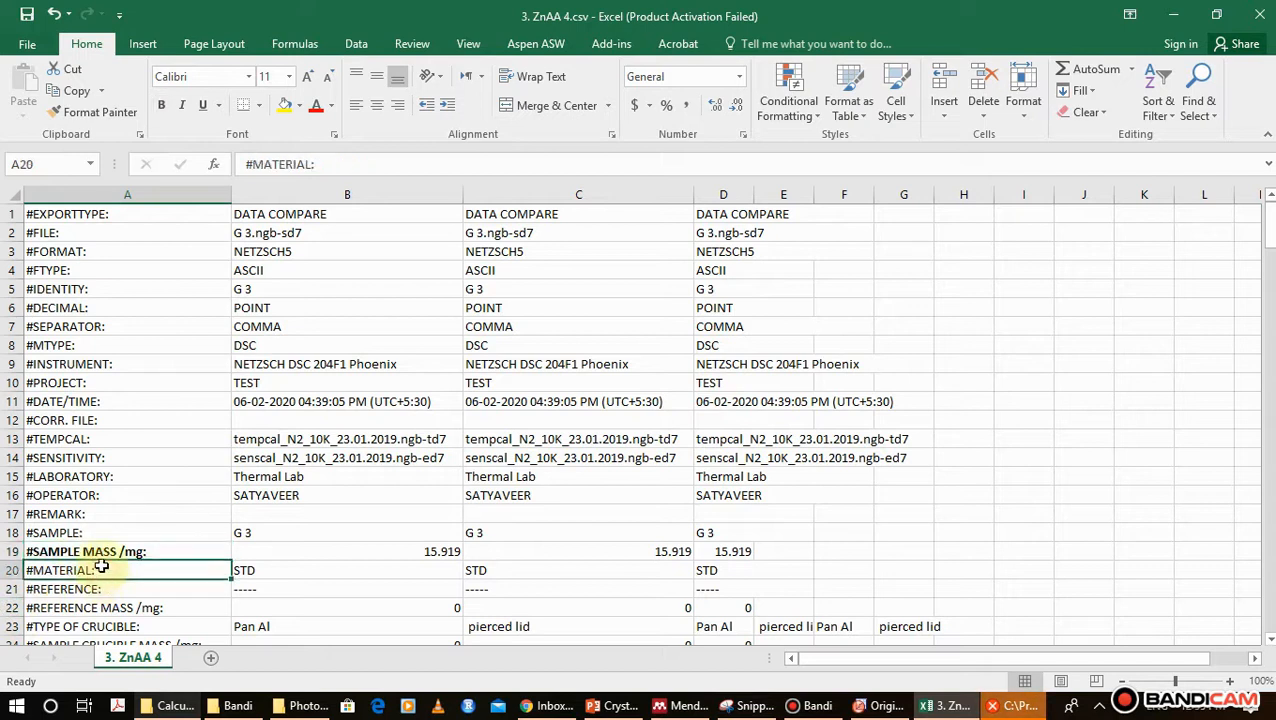
# - Check the sample mass entries in row 19 across columns B to D
pyautogui.click(103, 553)
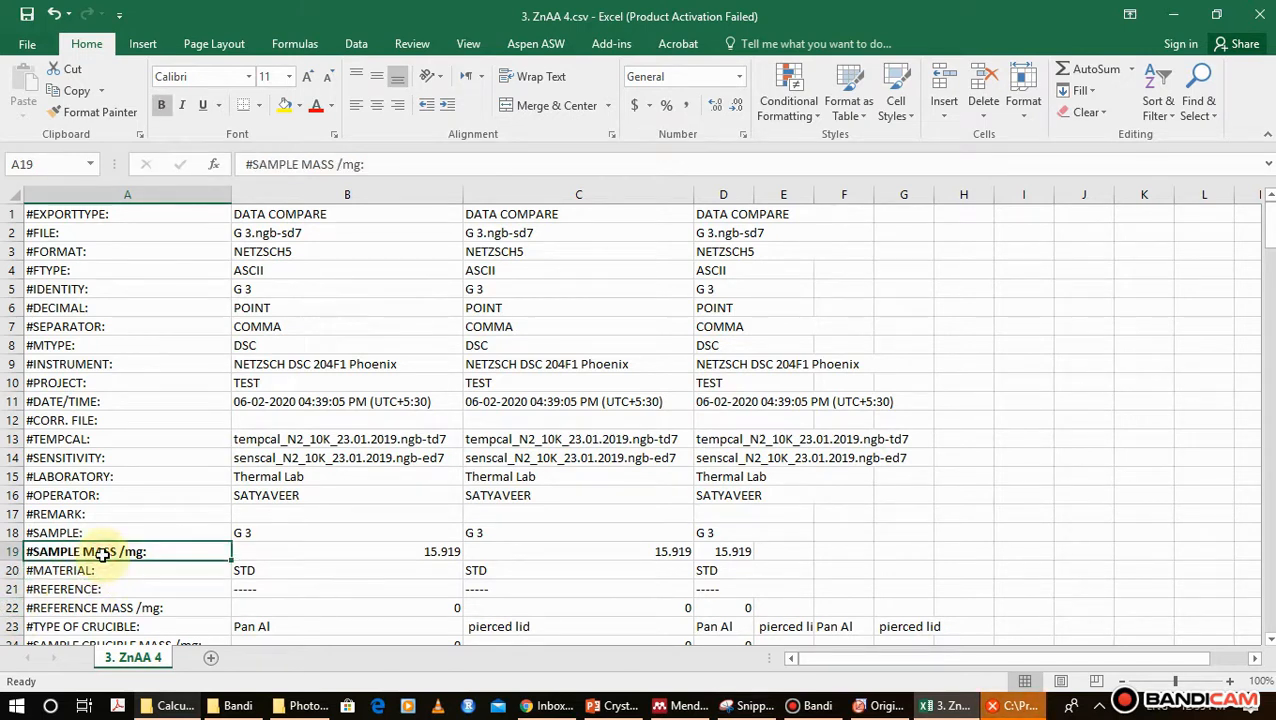
pyautogui.press('Right')
pyautogui.press('Right')
pyautogui.press('Right')
pyautogui.press('Right')
pyautogui.press('Left')
pyautogui.press('Left')
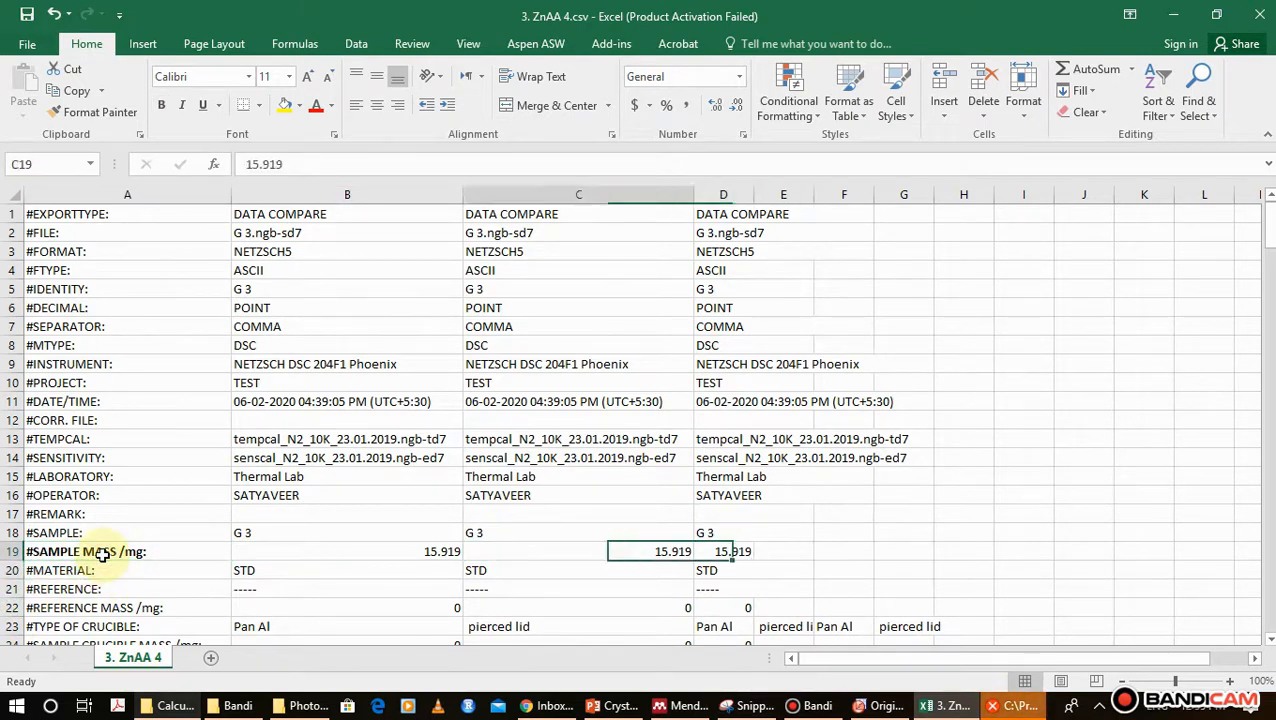
pyautogui.press('Left')
pyautogui.press('Left')
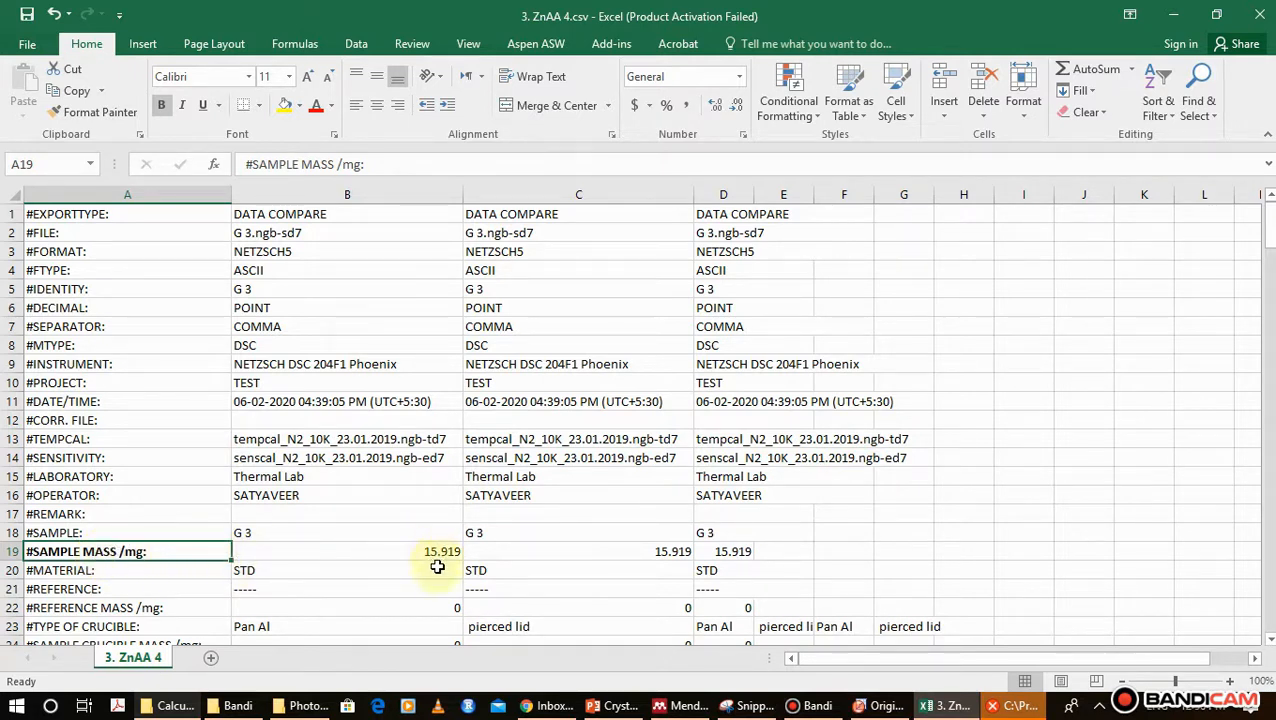
pyautogui.click(375, 558)
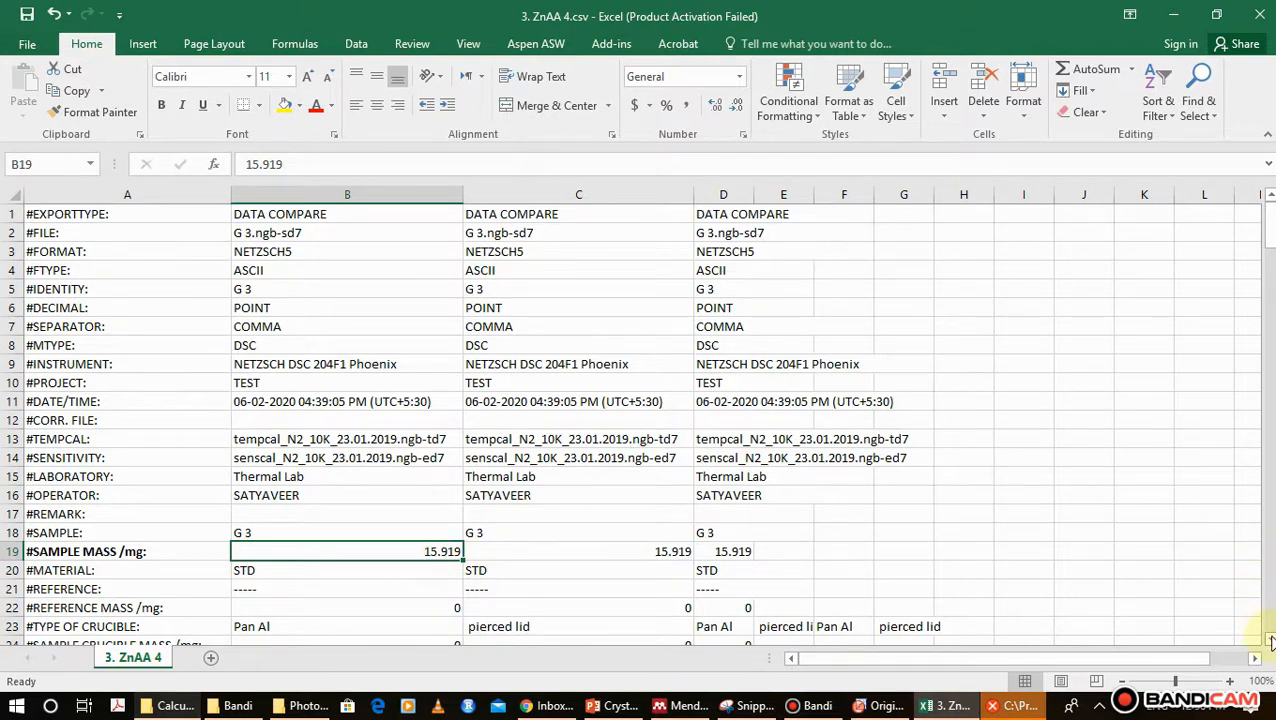
# - Examine the temperature ranges and heating rates of the DSC segments in row 30
pyautogui.moveTo(1268, 638); pyautogui.dragTo(1268, 638)
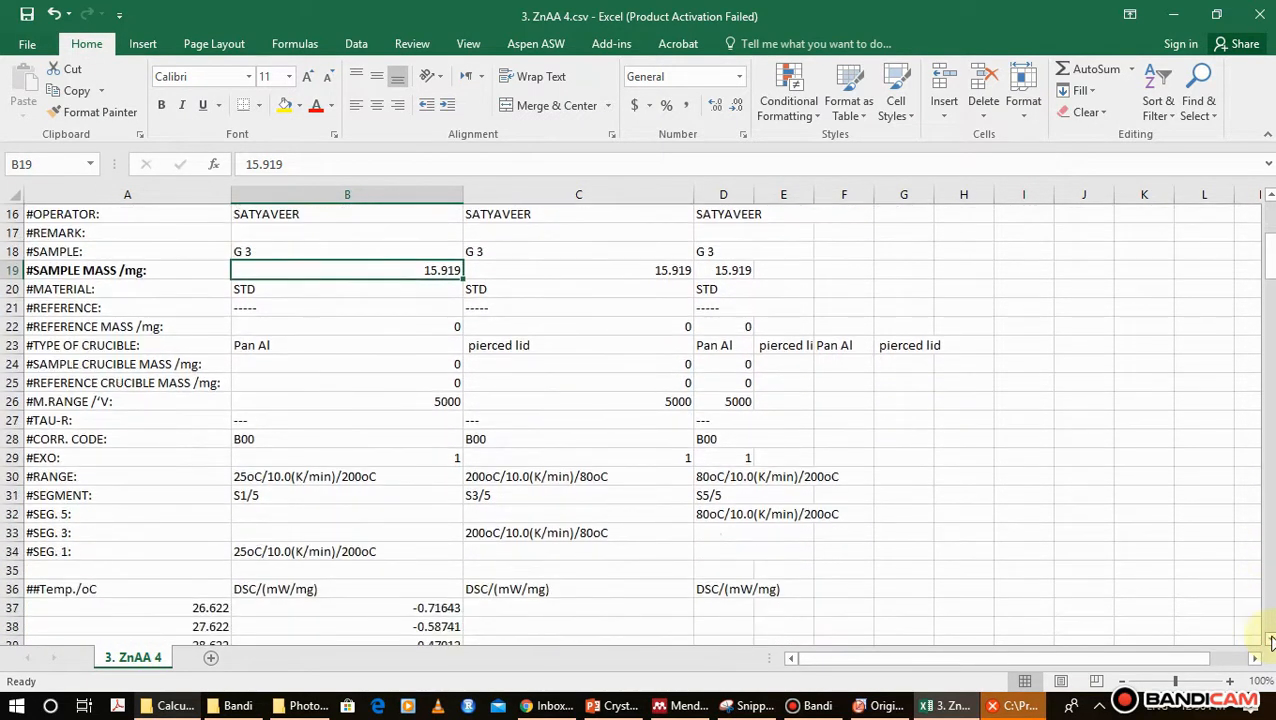
pyautogui.click(85, 478)
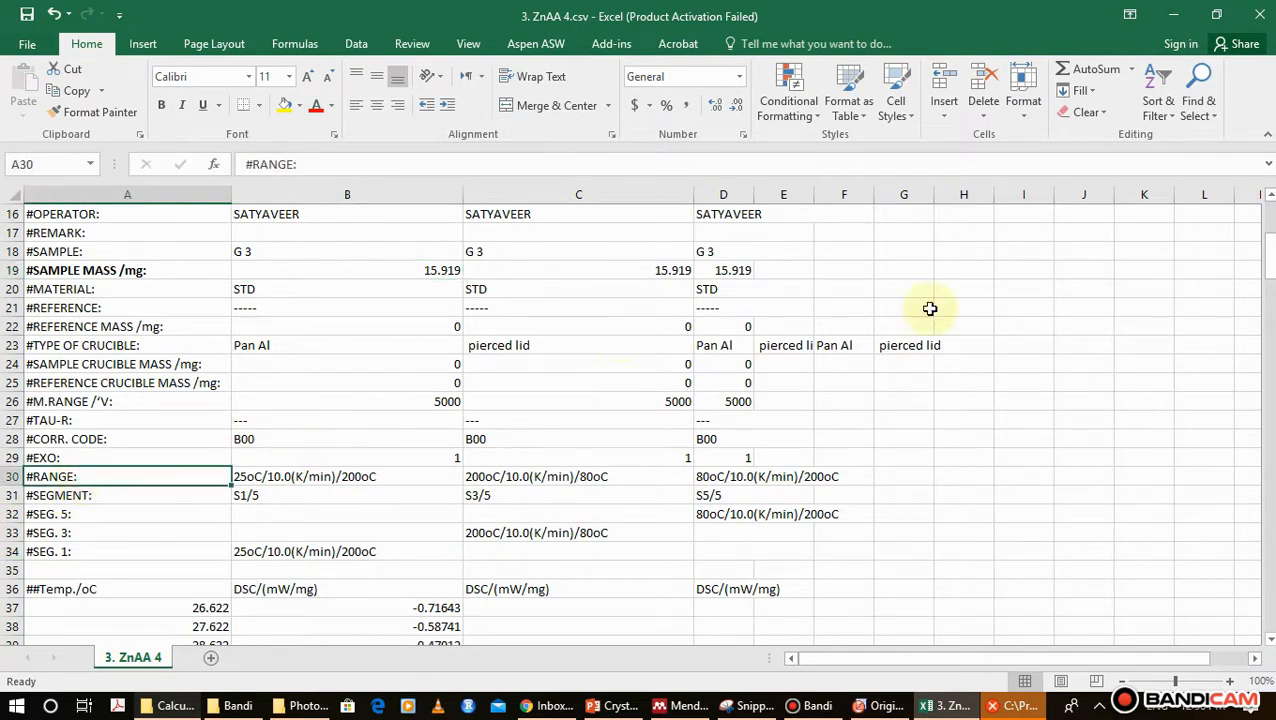
pyautogui.press('Right')
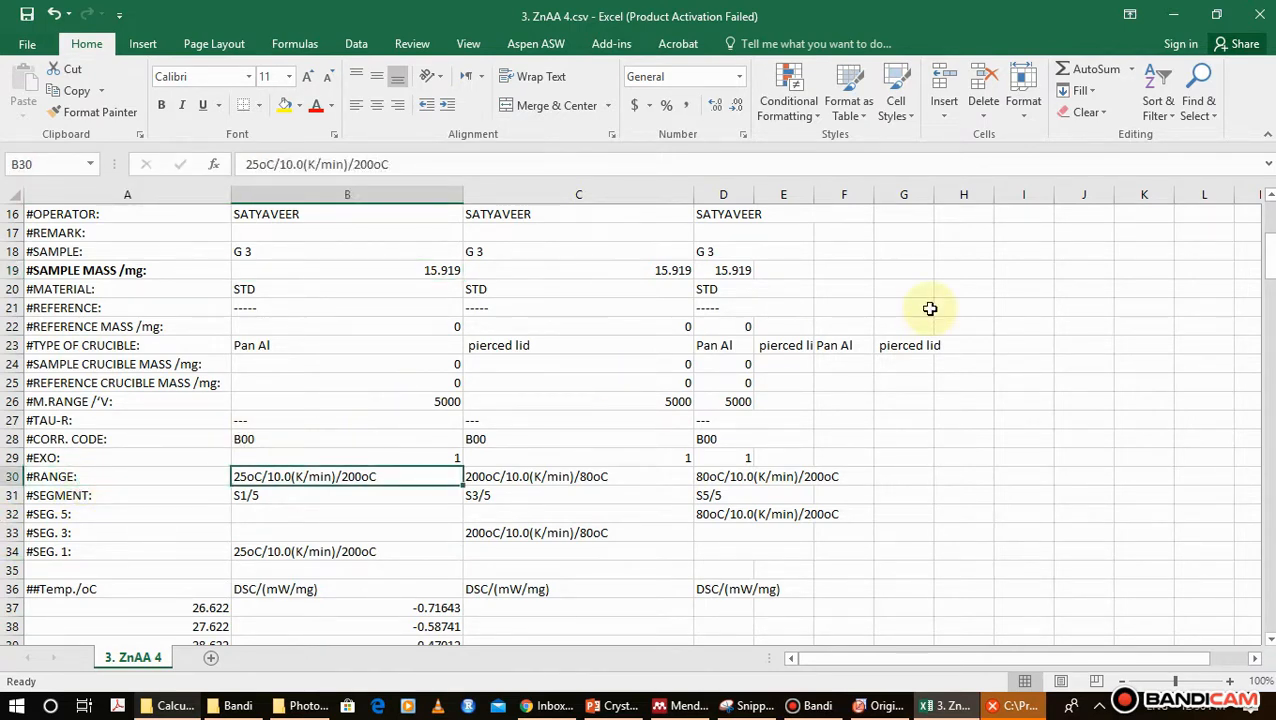
pyautogui.press('Right')
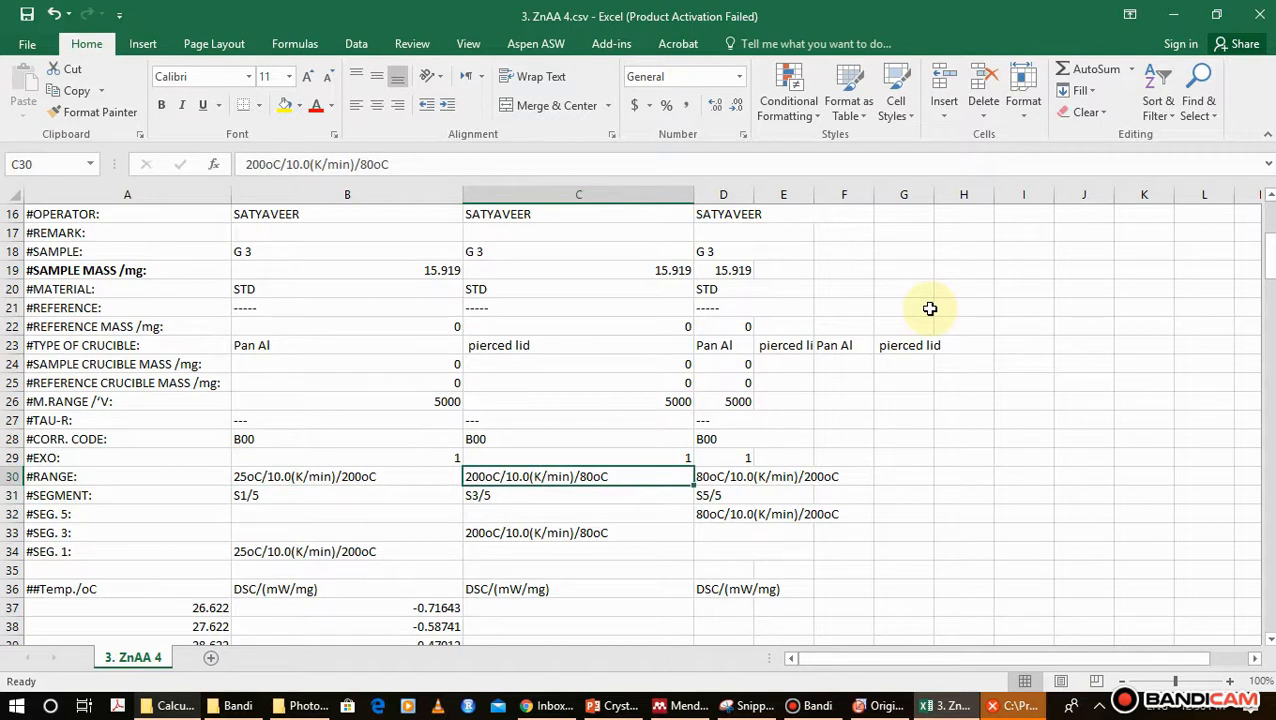
pyautogui.press('Left')
pyautogui.press('Left')
pyautogui.press('Right')
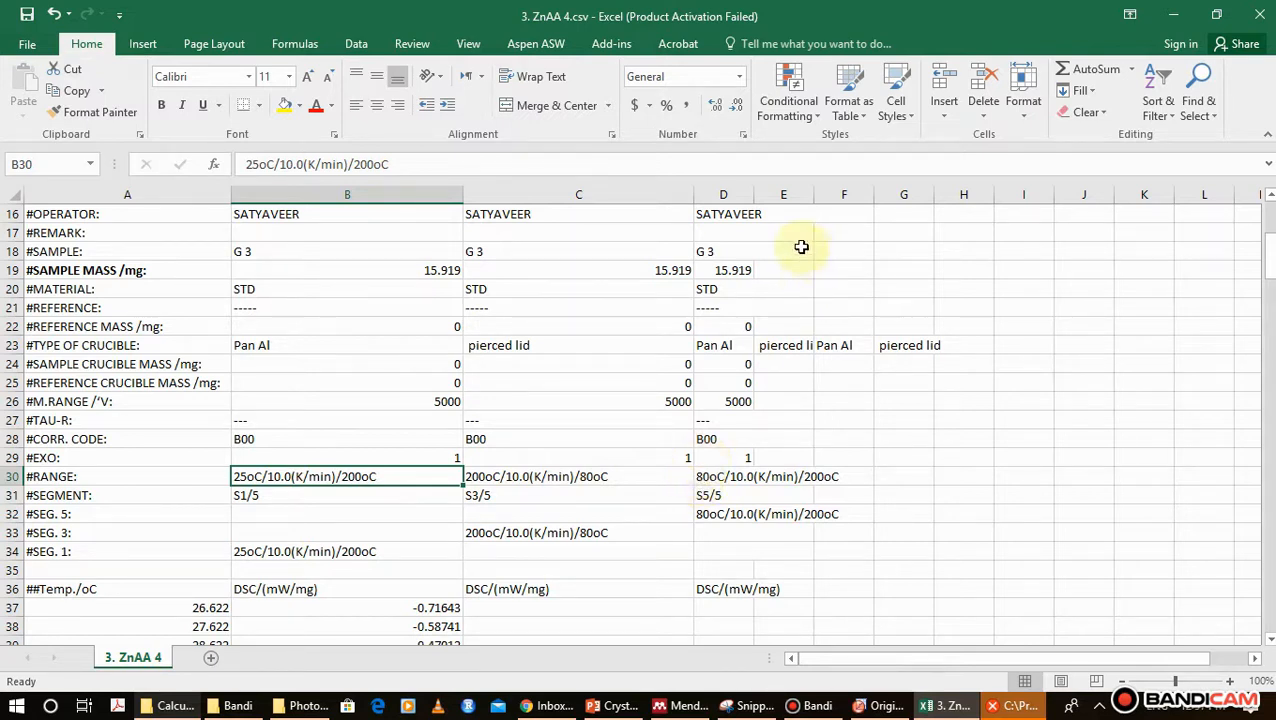
# - Widen column D to fit its metadata entries
pyautogui.moveTo(755, 195); pyautogui.dragTo(901, 202)
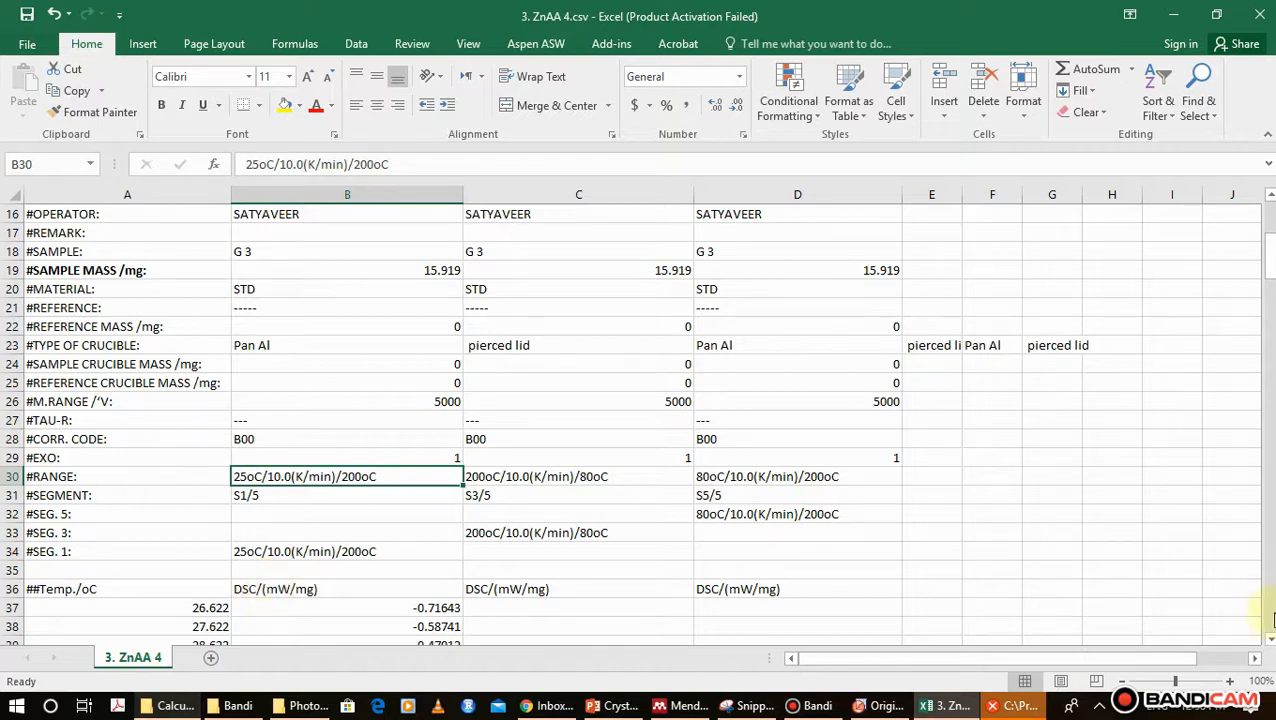
# - Examine the temperature and DSC column headings in row 36 across columns A to D, with the first readings below them
pyautogui.moveTo(1268, 643); pyautogui.dragTo(1268, 643)
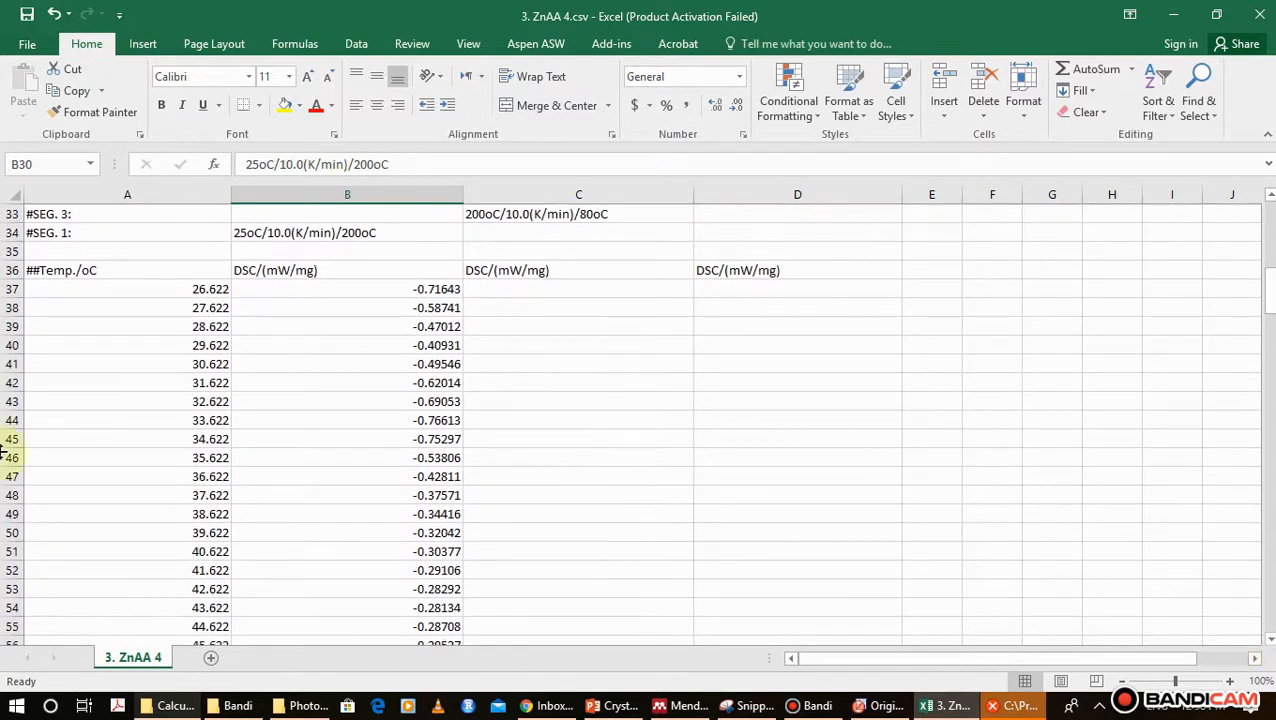
pyautogui.click(212, 288)
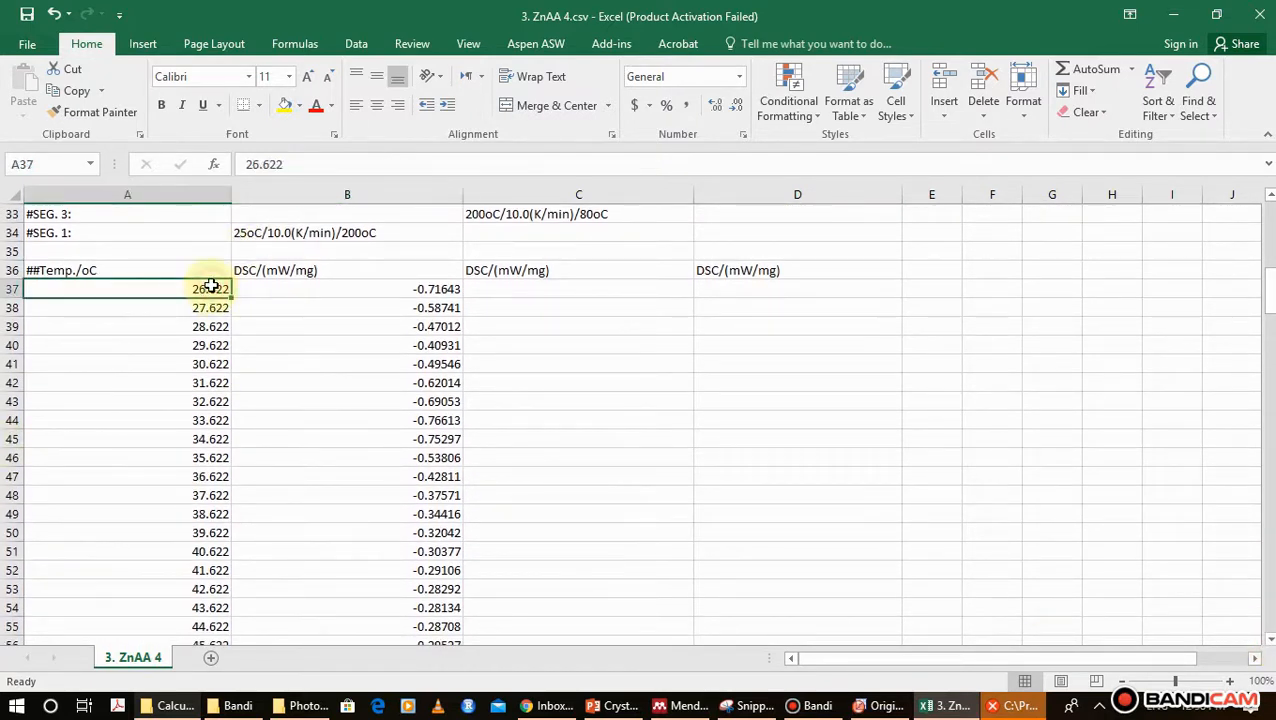
pyautogui.click(105, 269)
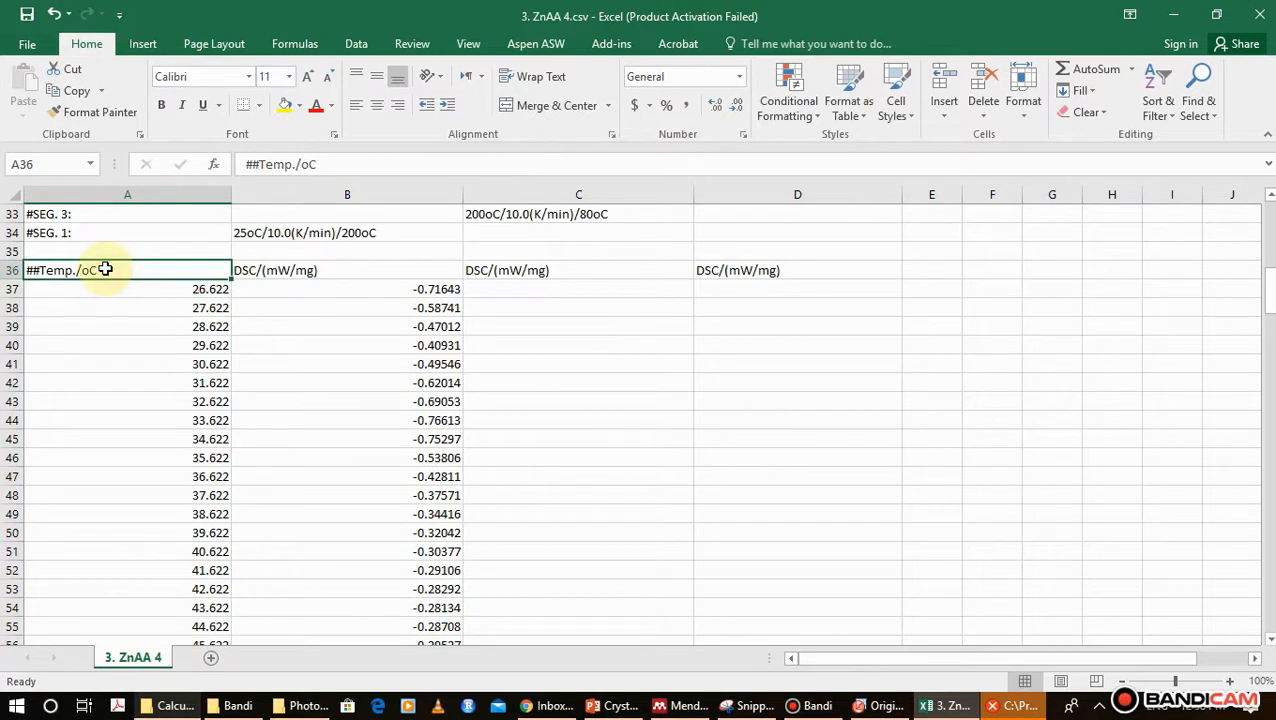
pyautogui.press('Down')
pyautogui.press('Right')
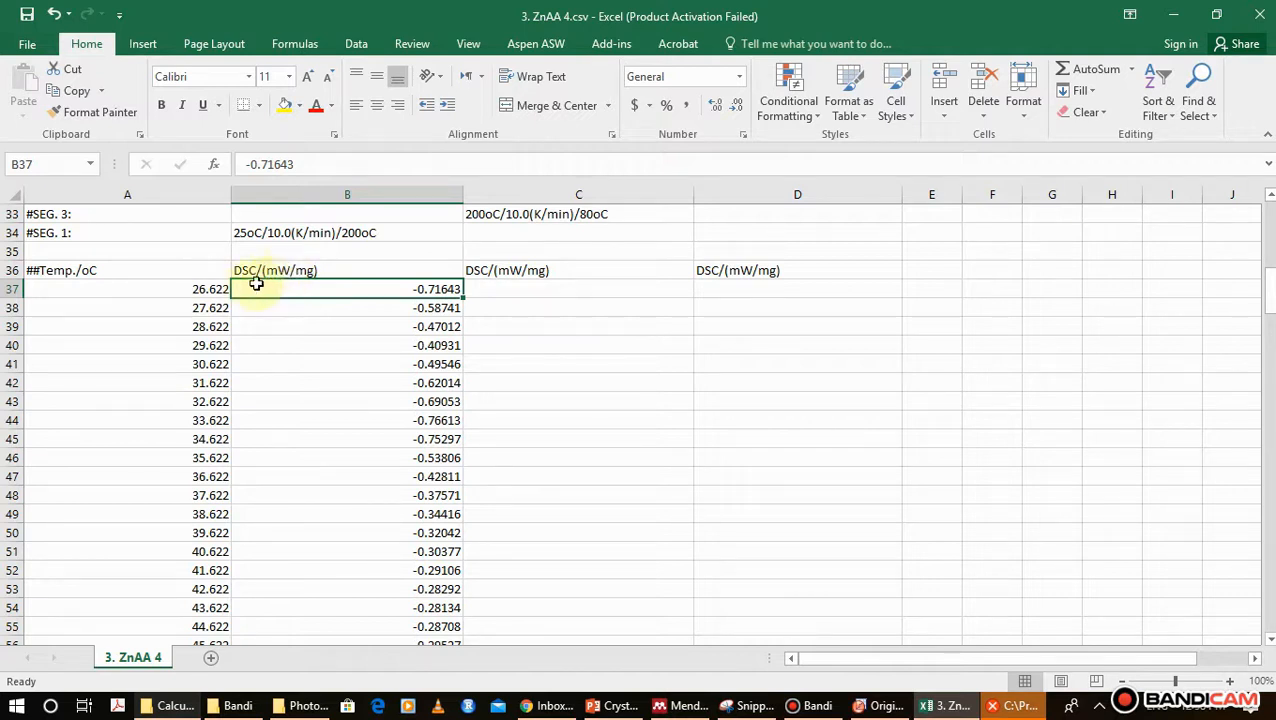
pyautogui.click(226, 289)
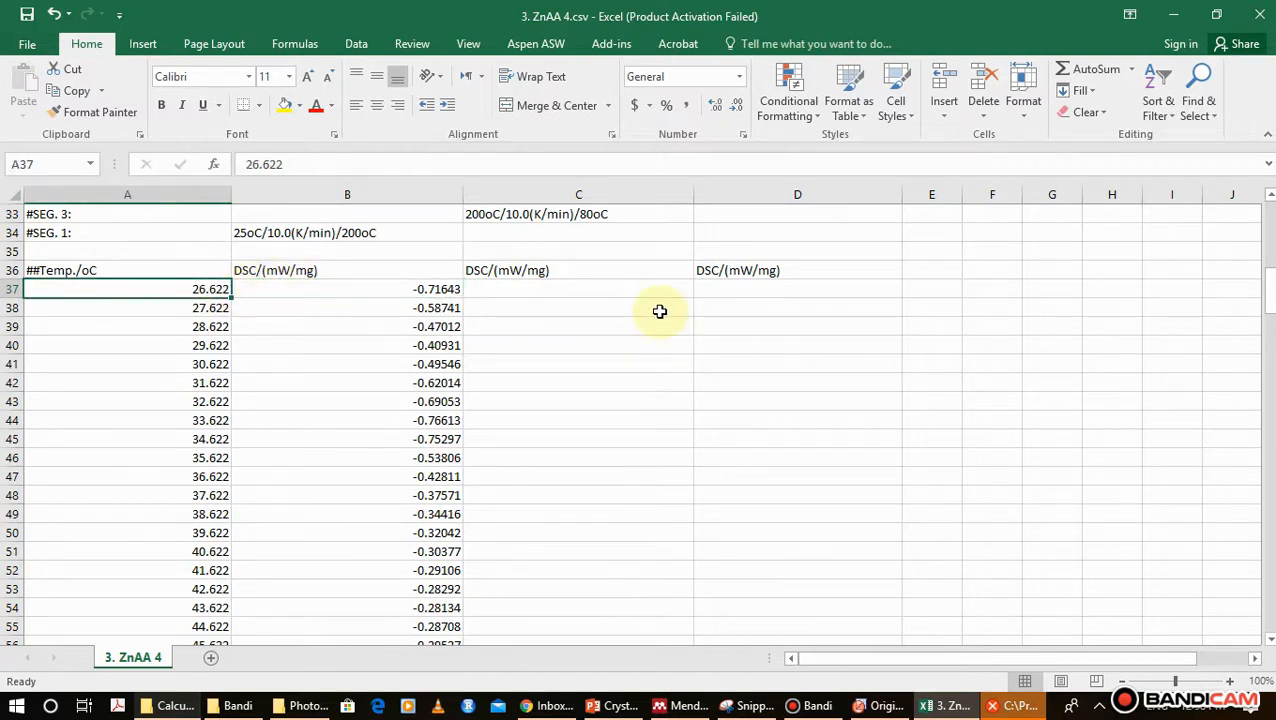
pyautogui.press('Right')
pyautogui.press('Left')
pyautogui.press('Up')
pyautogui.press('Right')
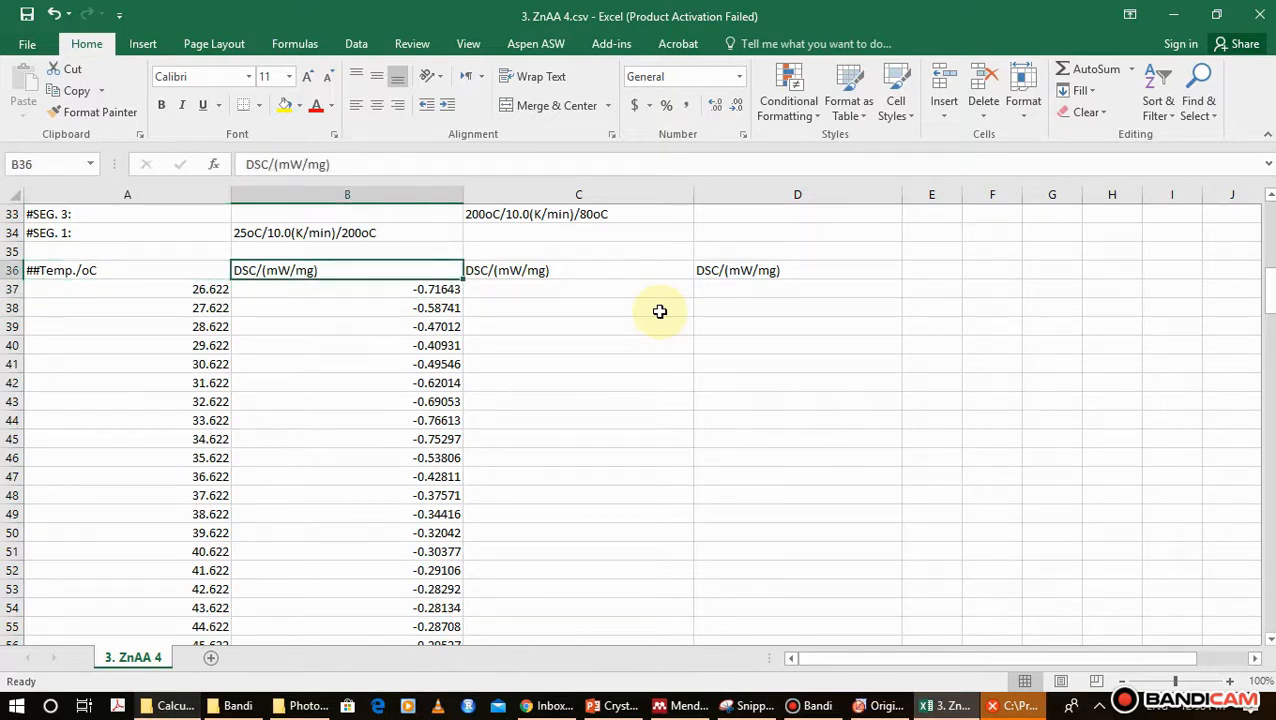
pyautogui.press('Right')
pyautogui.press('Right')
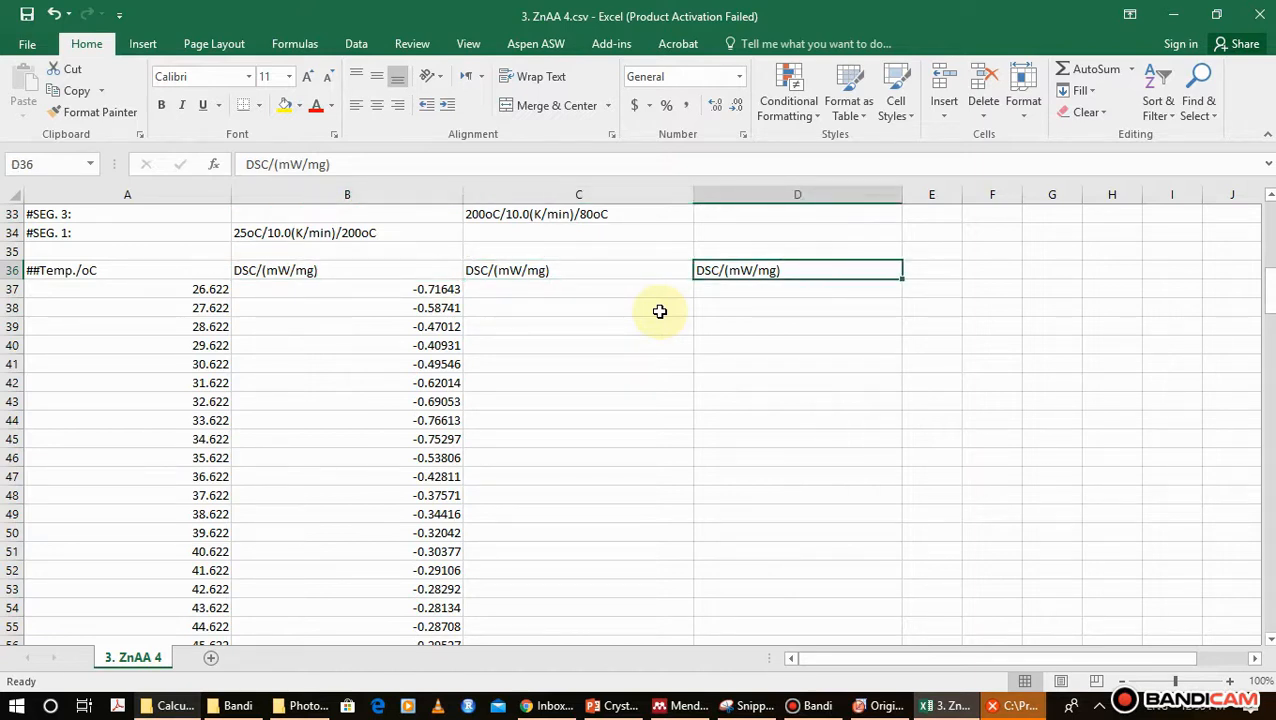
# - Check the cells below the DSC heading in column D for readings
pyautogui.press('Down')
pyautogui.press('Down')
pyautogui.press('Down')
pyautogui.press('Down')
pyautogui.press('Down')
pyautogui.press('Down')
pyautogui.press('Down')
pyautogui.press('Down')
pyautogui.press('Down')
pyautogui.press('Down')
pyautogui.press('Down')
pyautogui.press('Down')
pyautogui.press('Down')
pyautogui.press('Down')
pyautogui.press('Down')
pyautogui.press('Down')
pyautogui.press('Down')
pyautogui.press('Down')
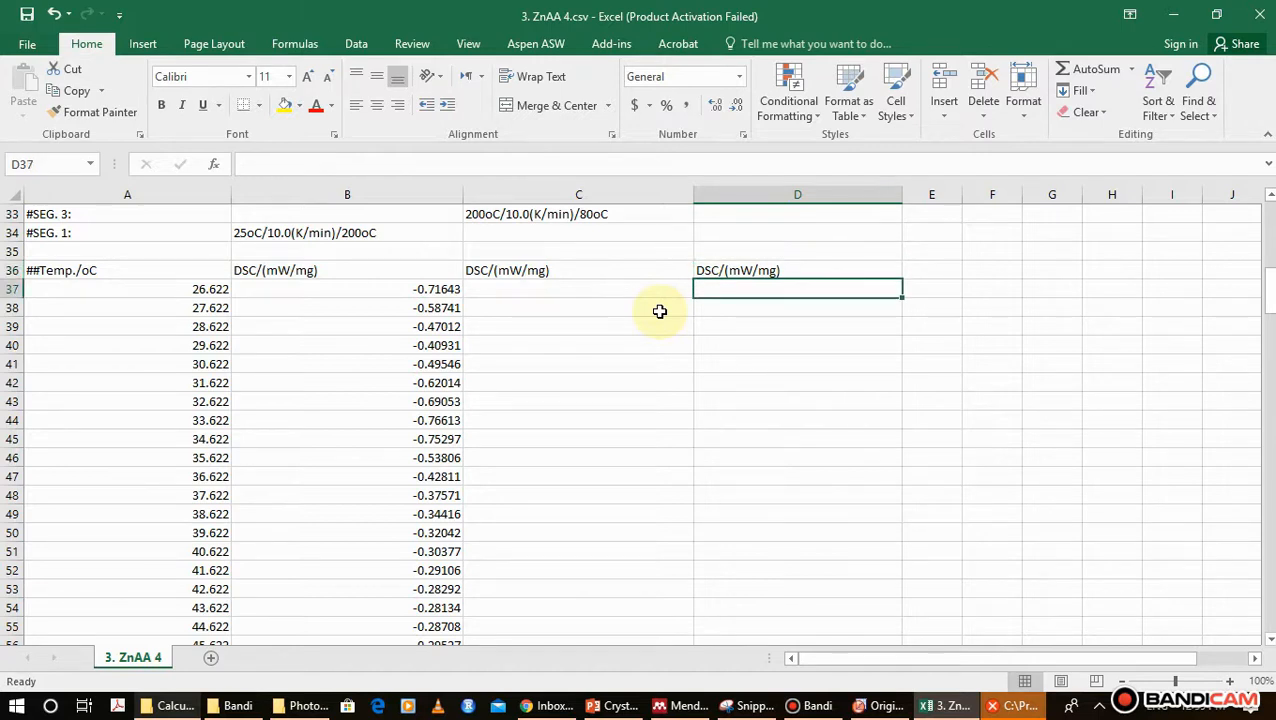
pyautogui.press('Up')
pyautogui.press('Up')
pyautogui.press('Up')
pyautogui.press('Up')
pyautogui.press('Up')
pyautogui.press('Up')
pyautogui.press('Up')
pyautogui.press('Up')
pyautogui.press('Up')
pyautogui.press('Up')
pyautogui.press('Up')
pyautogui.press('Up')
pyautogui.press('Up')
pyautogui.press('Up')
pyautogui.press('Up')
pyautogui.press('Up')
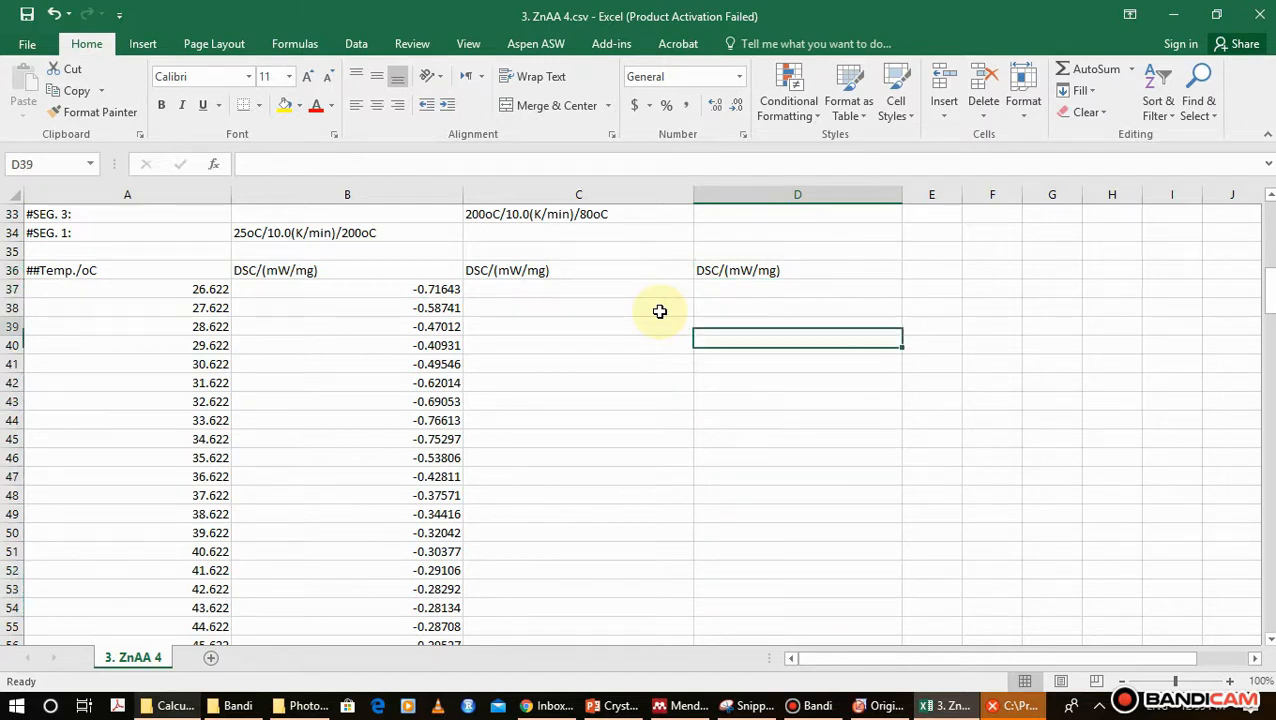
# - Look through the temperature values in column A from row 37 down to row 99
pyautogui.press('Left')
pyautogui.press('Left')
pyautogui.press('Left')
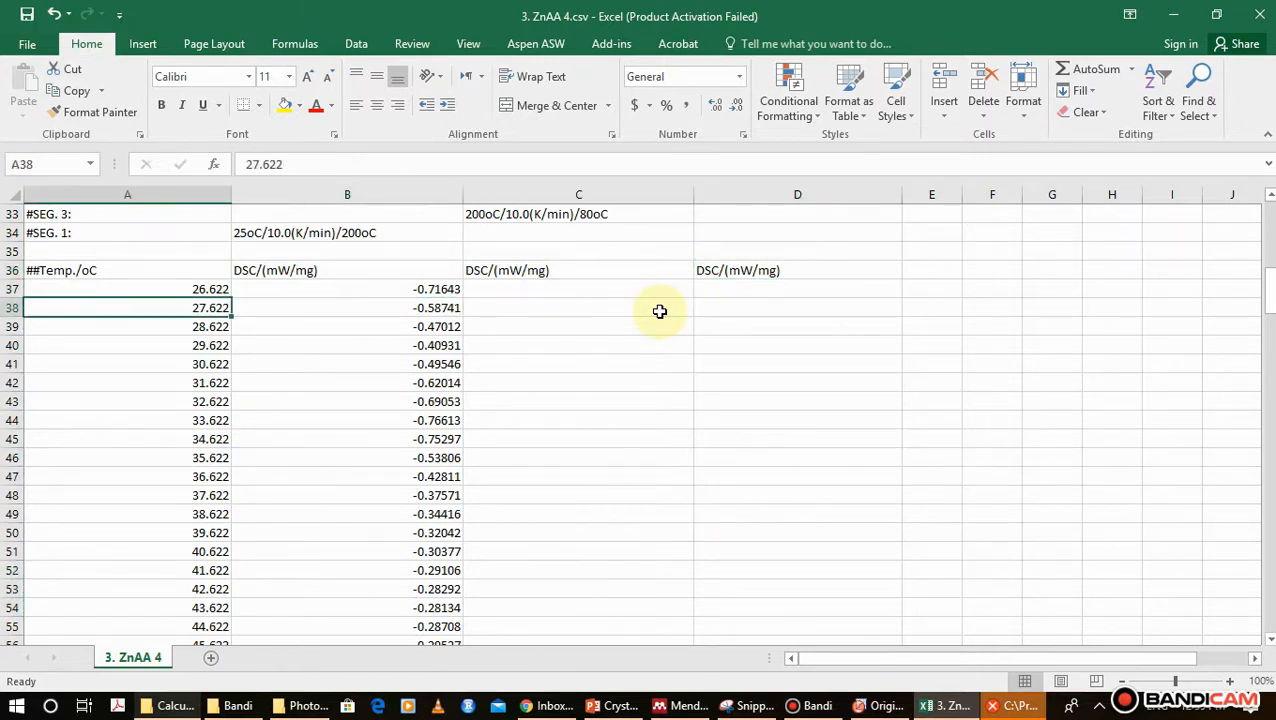
pyautogui.press('Up')
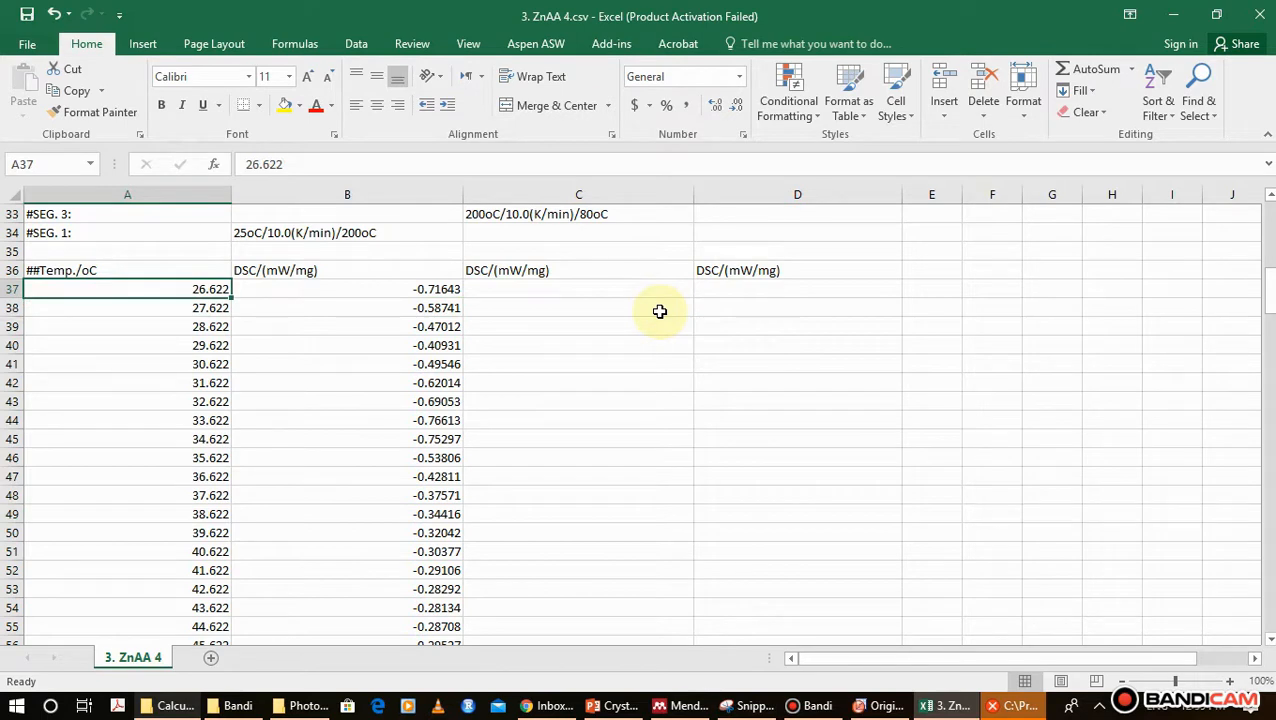
pyautogui.press('Down')
pyautogui.press('Down')
pyautogui.press('Down')
pyautogui.press('Down')
pyautogui.press('Down')
pyautogui.press('Down')
pyautogui.press('Down')
pyautogui.press('Down')
pyautogui.press('Down')
pyautogui.press('Down')
pyautogui.press('Down')
pyautogui.press('Down')
pyautogui.press('Down')
pyautogui.press('Down')
pyautogui.press('Down')
pyautogui.press('Down')
pyautogui.press('Down')
pyautogui.press('Down')
pyautogui.press('Down')
pyautogui.press('Down')
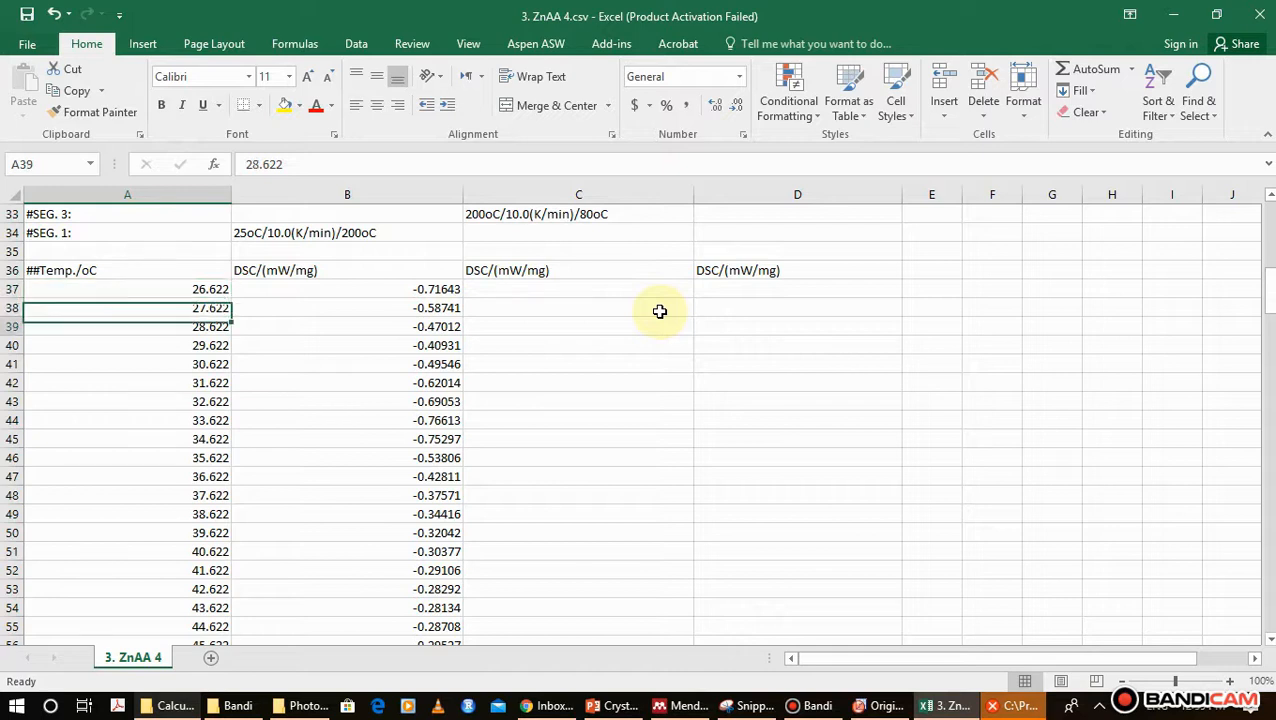
pyautogui.press('Down')
pyautogui.press('Down')
pyautogui.press('Down')
pyautogui.press('Down')
pyautogui.press('Down')
pyautogui.press('Down')
pyautogui.press('Down')
pyautogui.press('Down')
pyautogui.press('Down')
pyautogui.press('Down')
pyautogui.press('Down')
pyautogui.press('Down')
pyautogui.press('Down')
pyautogui.press('Down')
pyautogui.press('Down')
pyautogui.press('Down')
pyautogui.press('Down')
pyautogui.press('Down')
pyautogui.press('Down')
pyautogui.press('Down')
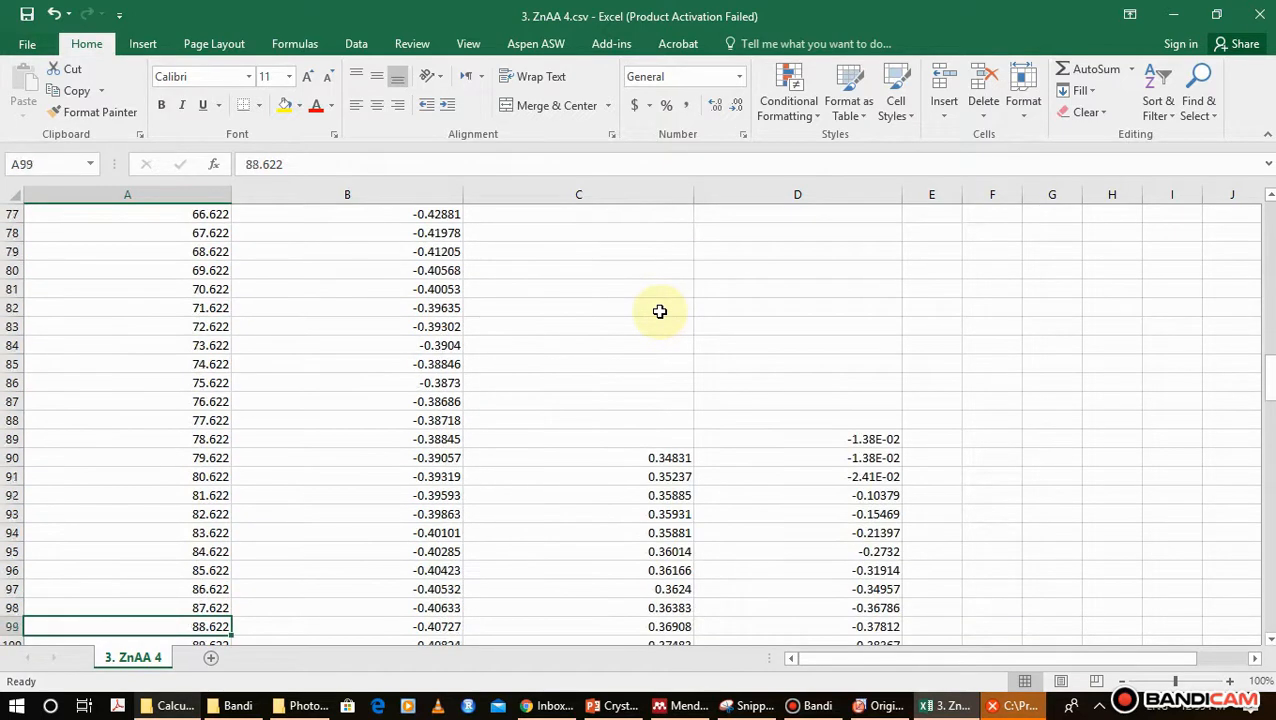
# - Examine the rows where the DSC readings in columns C and D begin, comparing them with the temperatures in column A
pyautogui.press('Up')
pyautogui.press('Up')
pyautogui.press('Up')
pyautogui.press('Up')
pyautogui.press('Up')
pyautogui.press('Up')
pyautogui.press('Up')
pyautogui.press('Up')
pyautogui.press('Up')
pyautogui.press('Up')
pyautogui.press('Up')
pyautogui.press('Up')
pyautogui.press('Up')
pyautogui.press('Up')
pyautogui.press('Up')
pyautogui.press('Up')
pyautogui.press('Up')
pyautogui.press('Up')
pyautogui.press('Up')
pyautogui.press('Up')
pyautogui.press('Up')
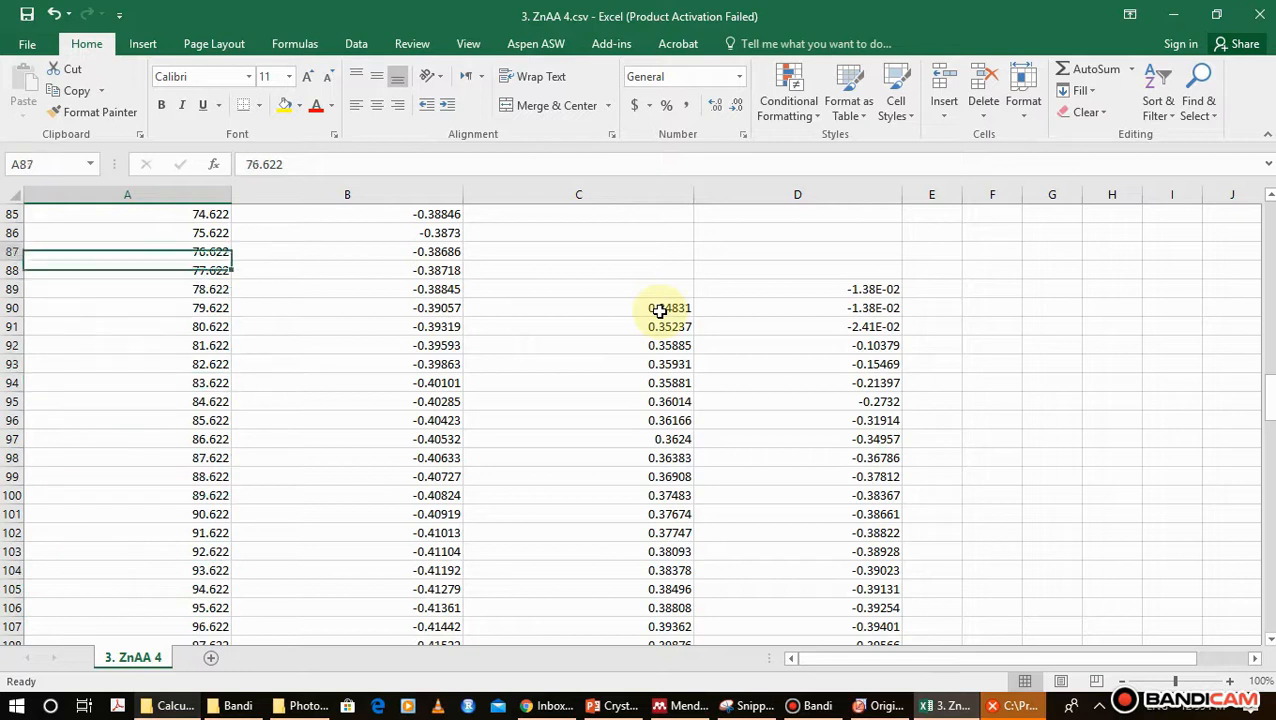
pyautogui.press('Down')
pyautogui.press('Down')
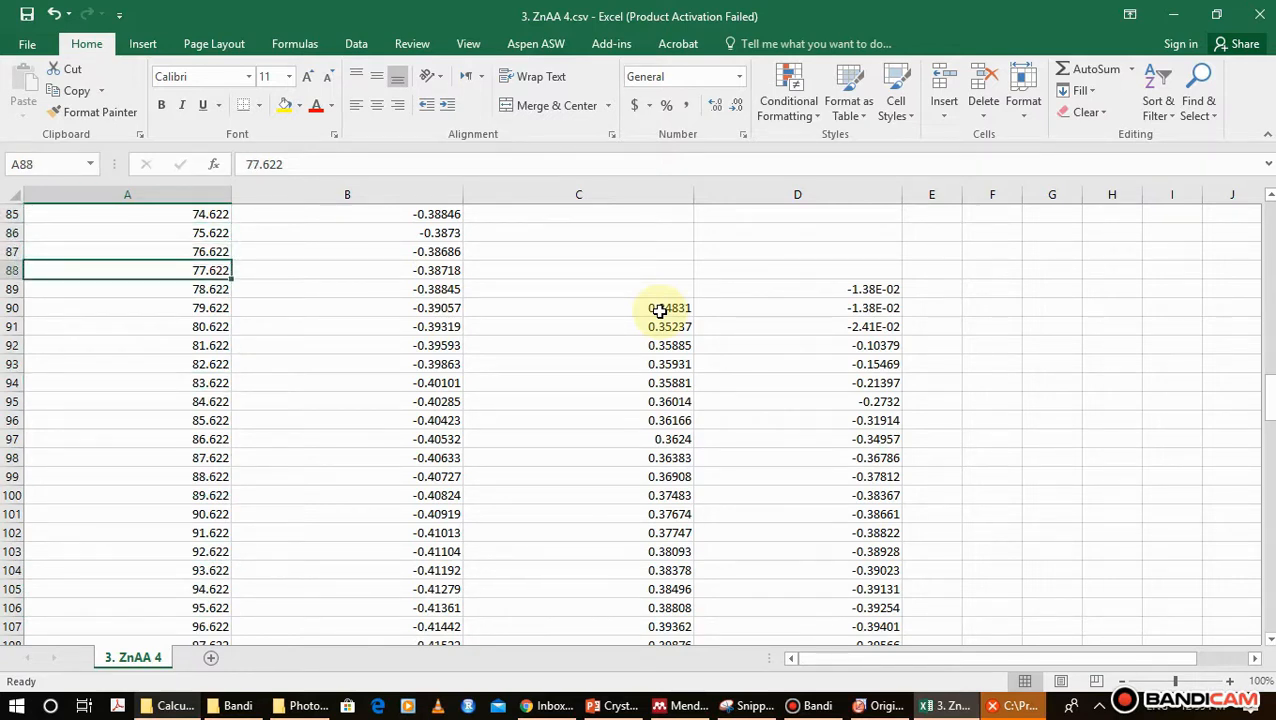
pyautogui.click(551, 307)
pyautogui.press('Home')
pyautogui.press('Right')
pyautogui.press('Right')
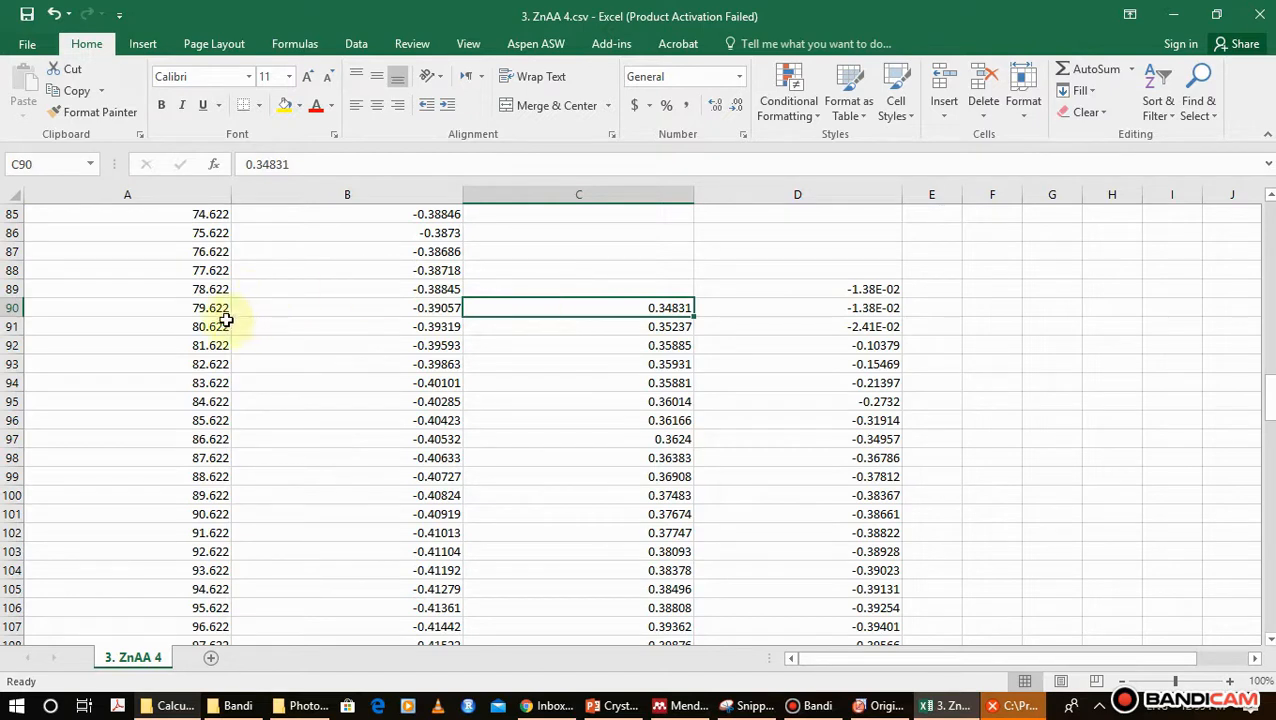
pyautogui.click(889, 290)
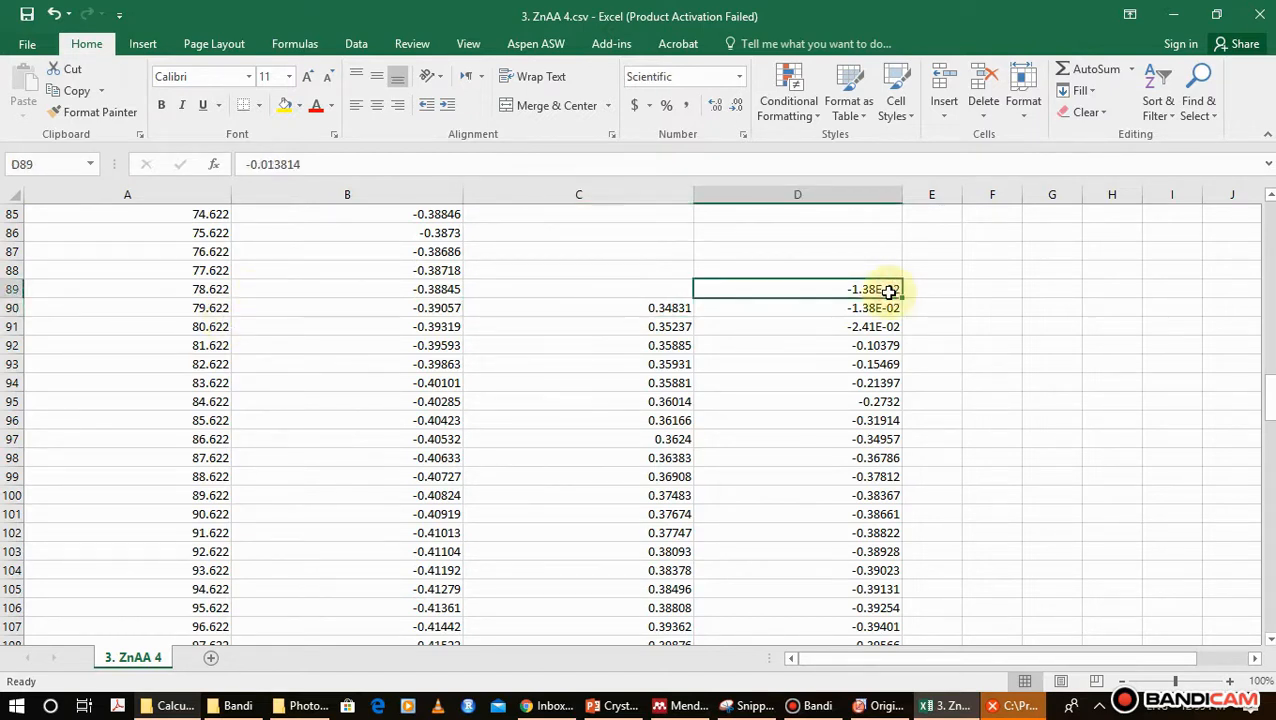
# - Look through the DSC readings in column D from row 89 down to row 115
pyautogui.press('Down')
pyautogui.press('Down')
pyautogui.press('Down')
pyautogui.press('Down')
pyautogui.press('Down')
pyautogui.press('Down')
pyautogui.press('Down')
pyautogui.press('Down')
pyautogui.press('Down')
pyautogui.press('Down')
pyautogui.press('Down')
pyautogui.press('Down')
pyautogui.press('Down')
pyautogui.press('Down')
pyautogui.press('Down')
pyautogui.press('Down')
pyautogui.press('Down')
pyautogui.press('Down')
pyautogui.press('Down')
pyautogui.press('Down')
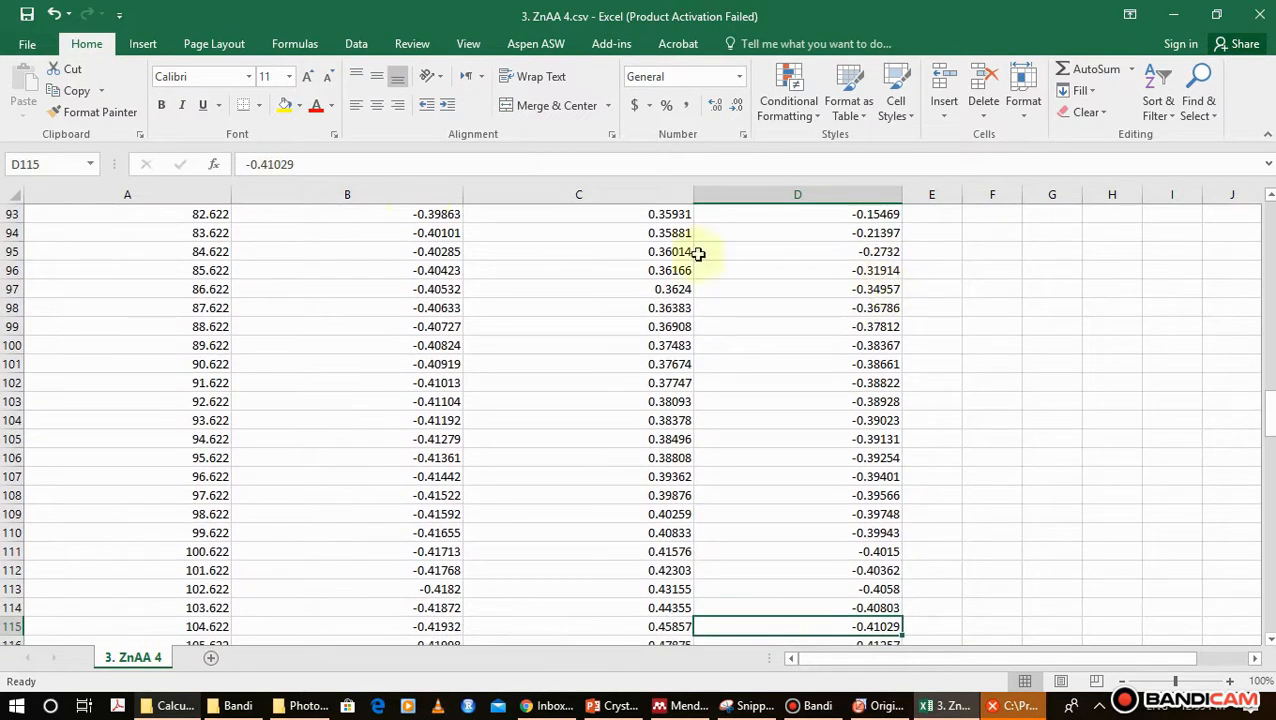
# - Compare the temperature and DSC readings across columns A to D in rows 106 to 108
pyautogui.click(209, 452)
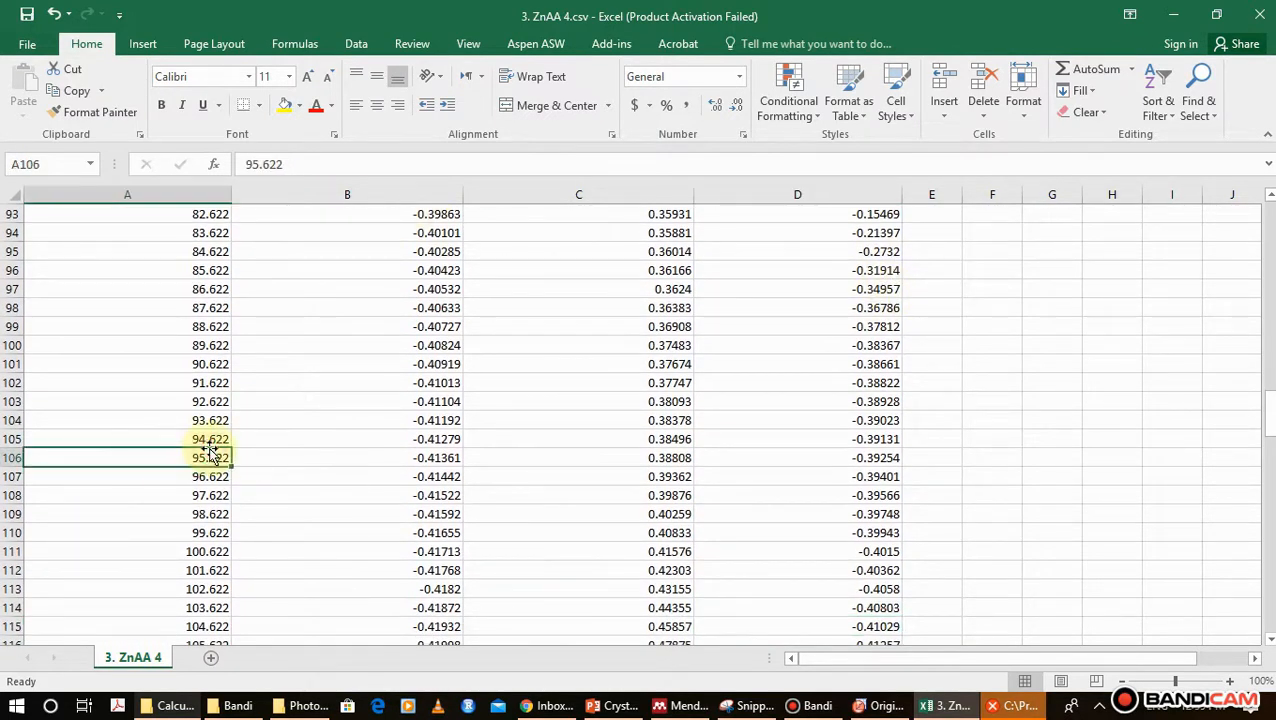
pyautogui.click(430, 455)
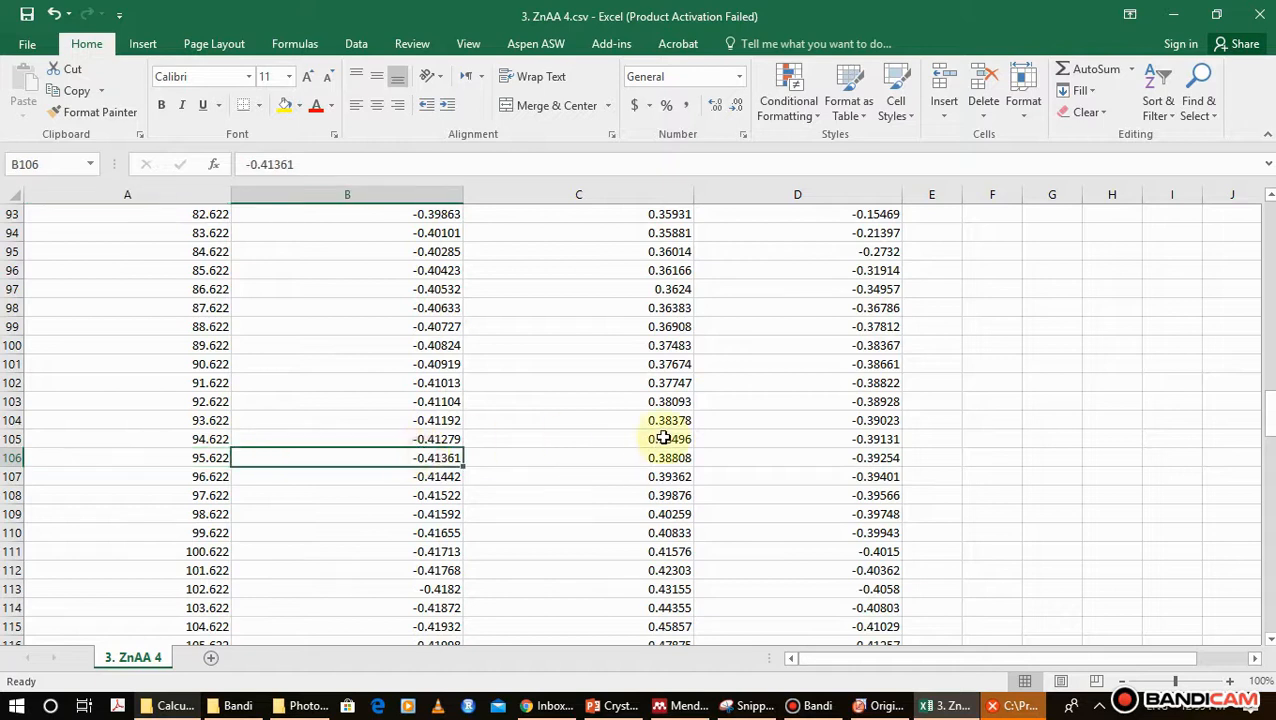
pyautogui.click(585, 457)
pyautogui.click(889, 460)
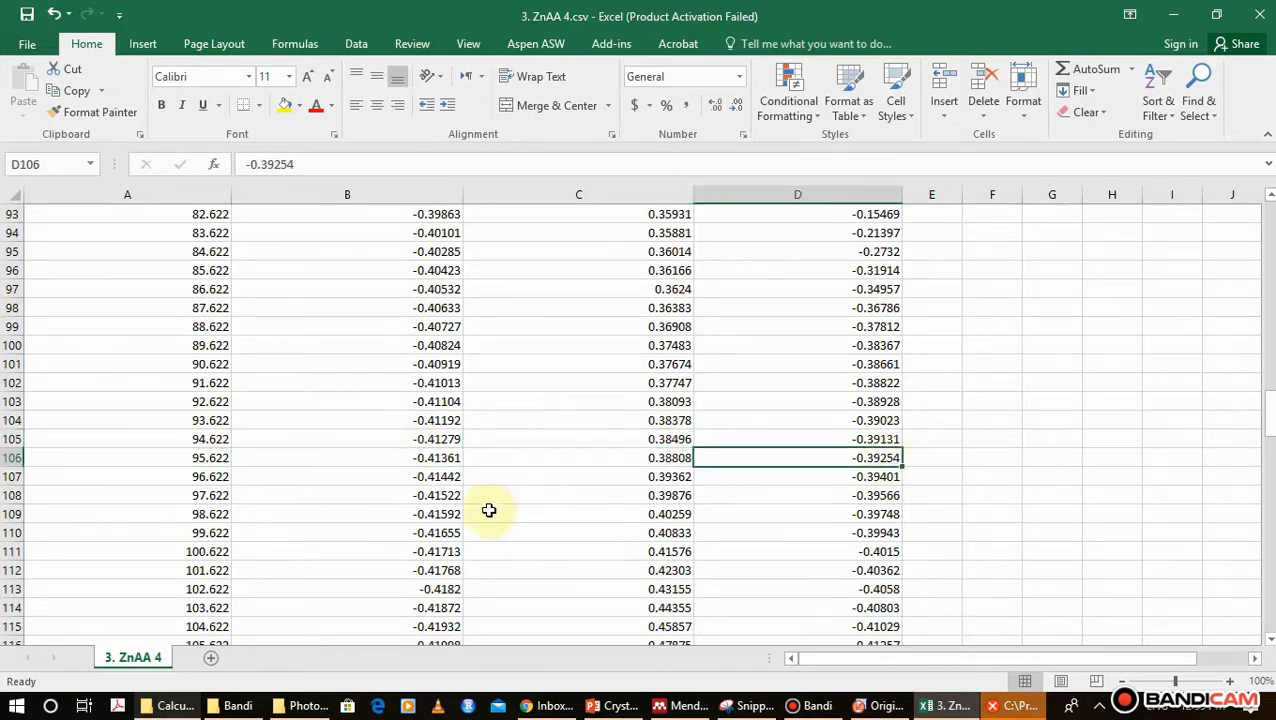
pyautogui.click(424, 493)
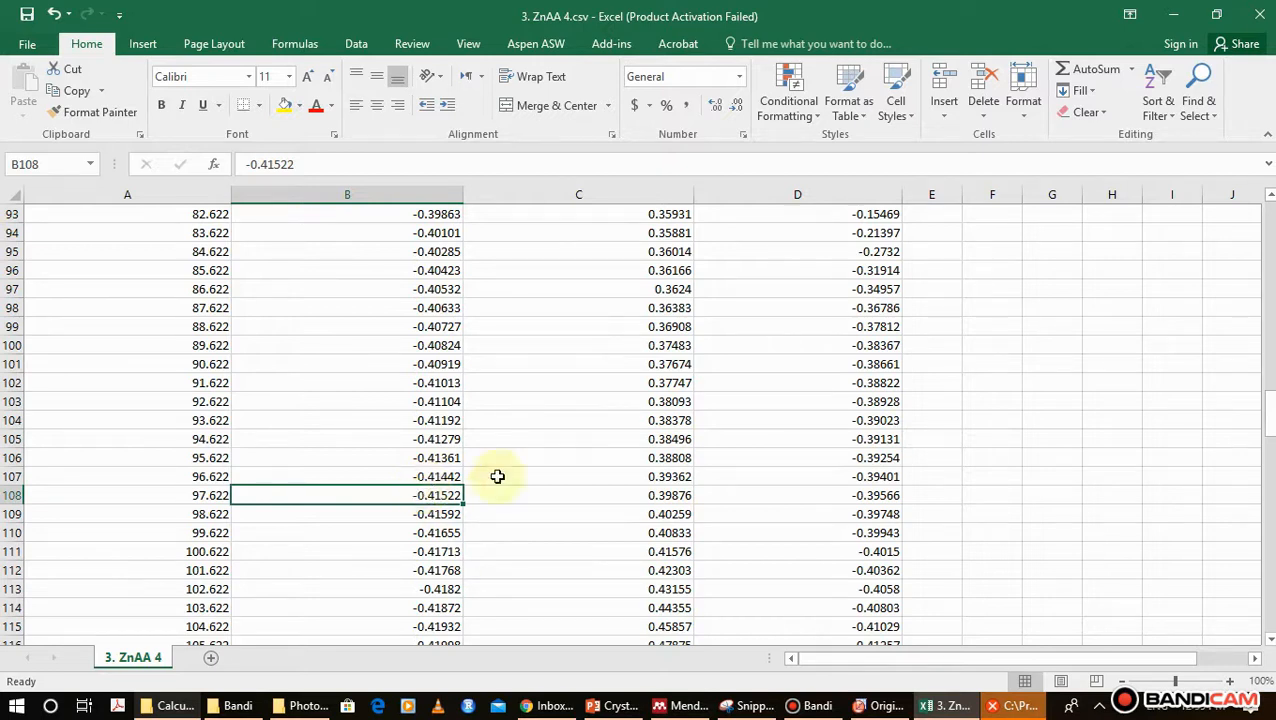
pyautogui.click(659, 481)
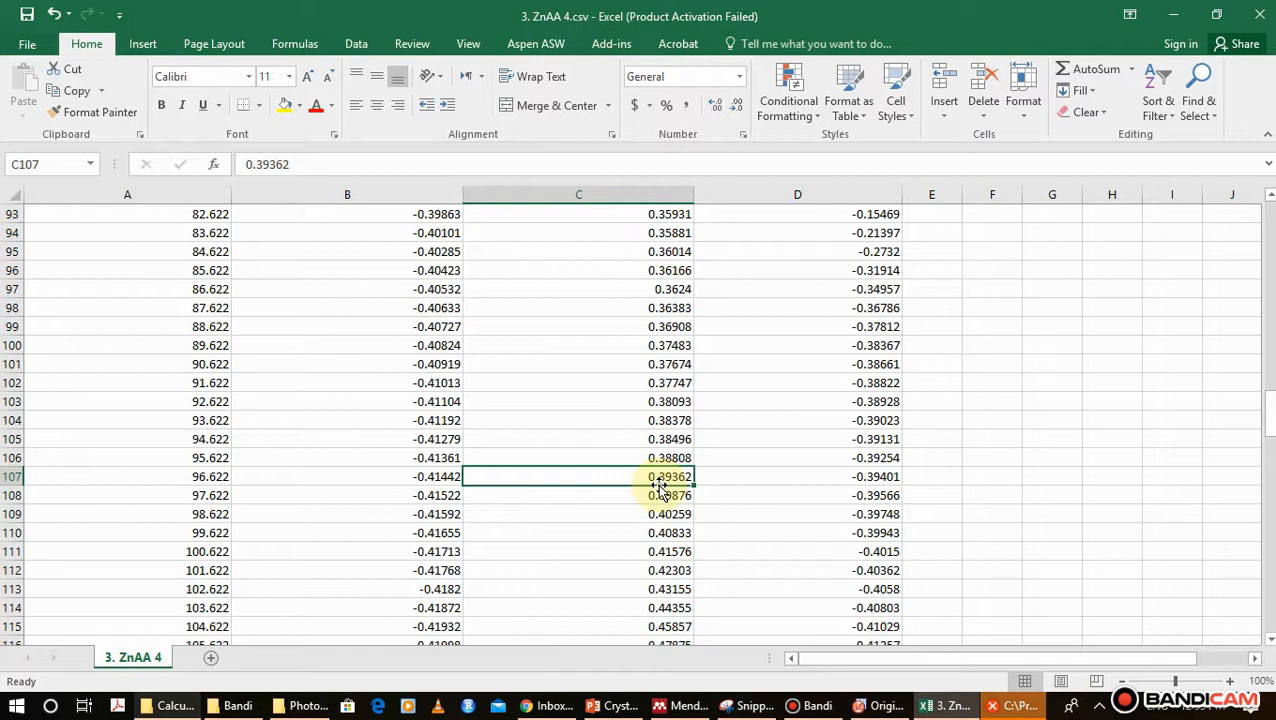
pyautogui.click(872, 480)
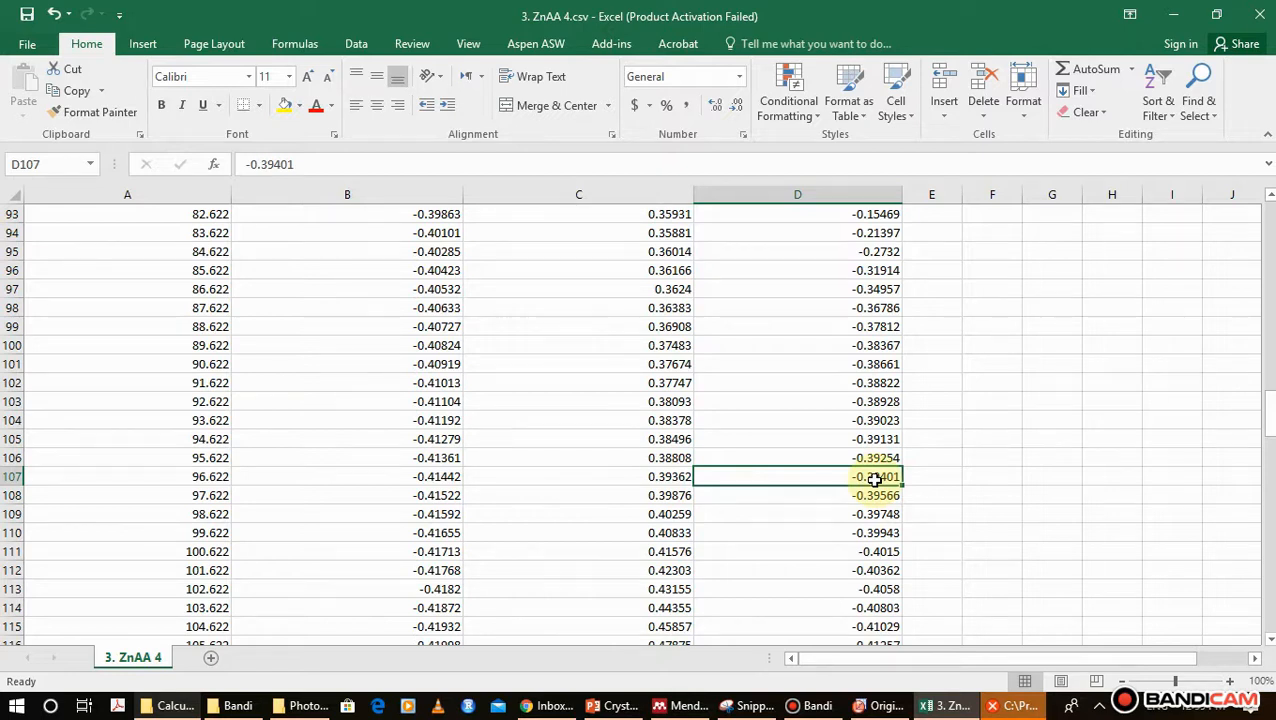
# - Look through the DSC readings in column D from row 107 down to row 143 and back up to row 116
pyautogui.press('Down')
pyautogui.press('Down')
pyautogui.press('Down')
pyautogui.press('Down')
pyautogui.press('Down')
pyautogui.press('Down')
pyautogui.press('Down')
pyautogui.press('Down')
pyautogui.press('Down')
pyautogui.press('Down')
pyautogui.press('Down')
pyautogui.press('Down')
pyautogui.press('Down')
pyautogui.press('Down')
pyautogui.press('Down')
pyautogui.press('Down')
pyautogui.press('Down')
pyautogui.press('Down')
pyautogui.press('Down')
pyautogui.press('Down')
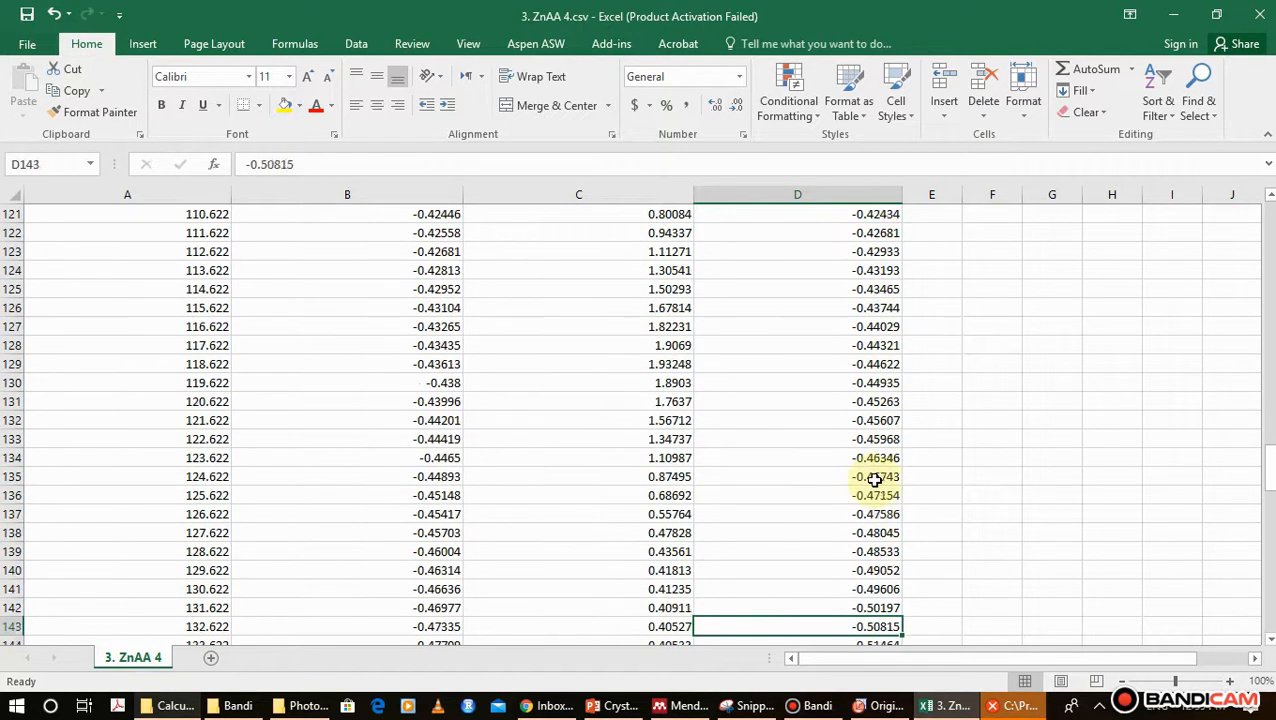
pyautogui.press('Up')
pyautogui.press('Up')
pyautogui.press('Up')
pyautogui.press('Up')
pyautogui.press('Up')
pyautogui.press('Up')
pyautogui.press('Up')
pyautogui.press('Up')
pyautogui.press('Up')
pyautogui.press('Up')
pyautogui.press('Up')
pyautogui.press('Up')
pyautogui.press('Up')
pyautogui.press('Up')
pyautogui.press('Up')
pyautogui.press('Up')
pyautogui.press('Up')
pyautogui.press('Up')
pyautogui.press('Up')
pyautogui.press('Up')
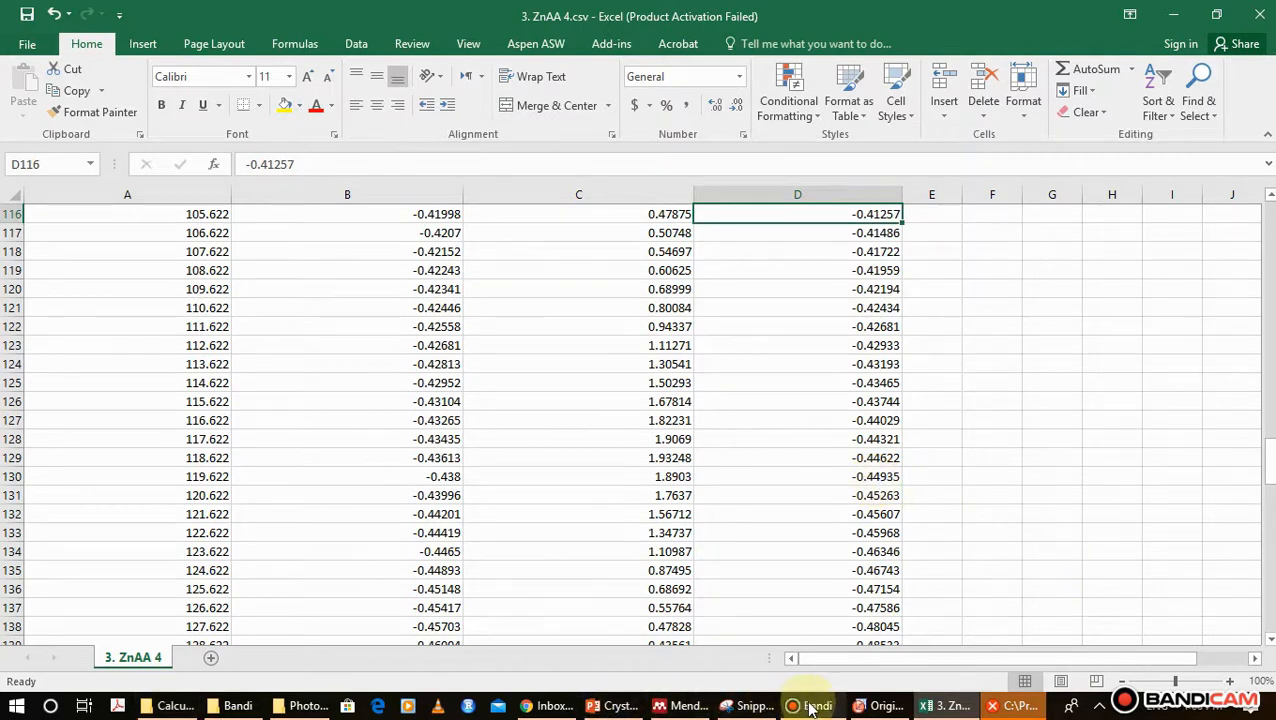
# - Switch to OriginPro, enlarge the Book1 window, and insert two new columns before column B(Y)
pyautogui.click(890, 707)
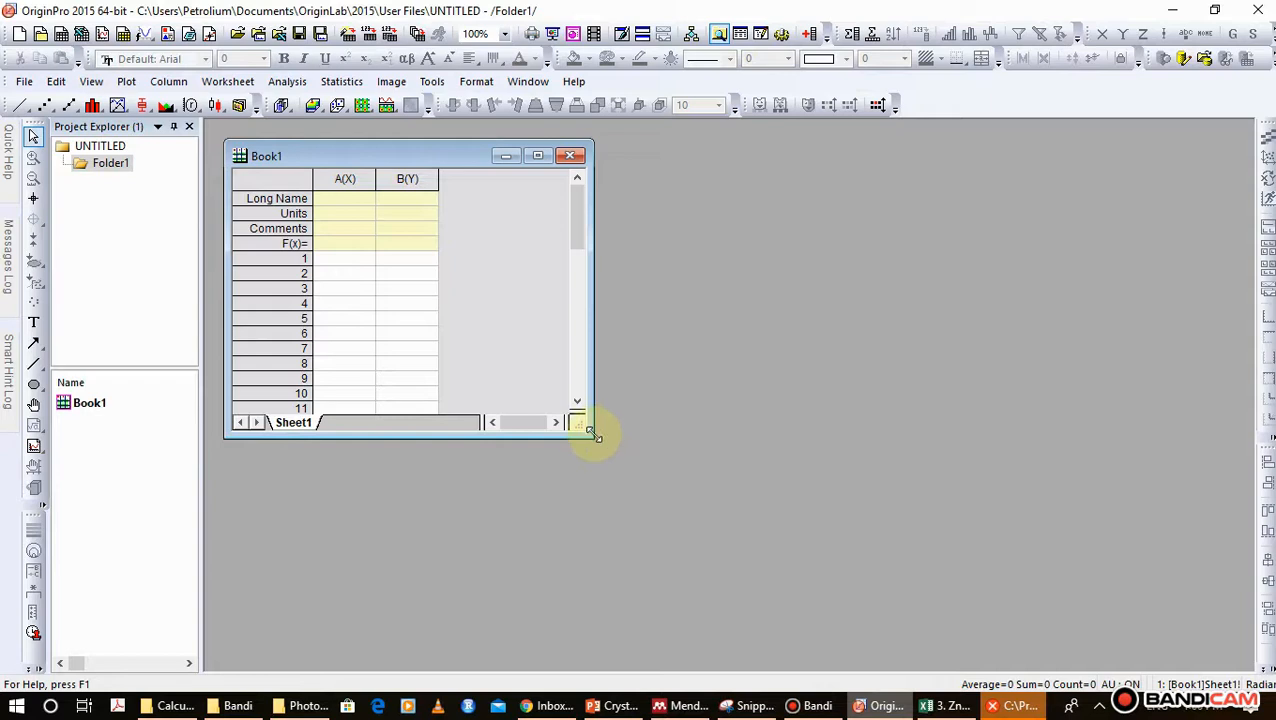
pyautogui.moveTo(590, 432); pyautogui.dragTo(913, 566)
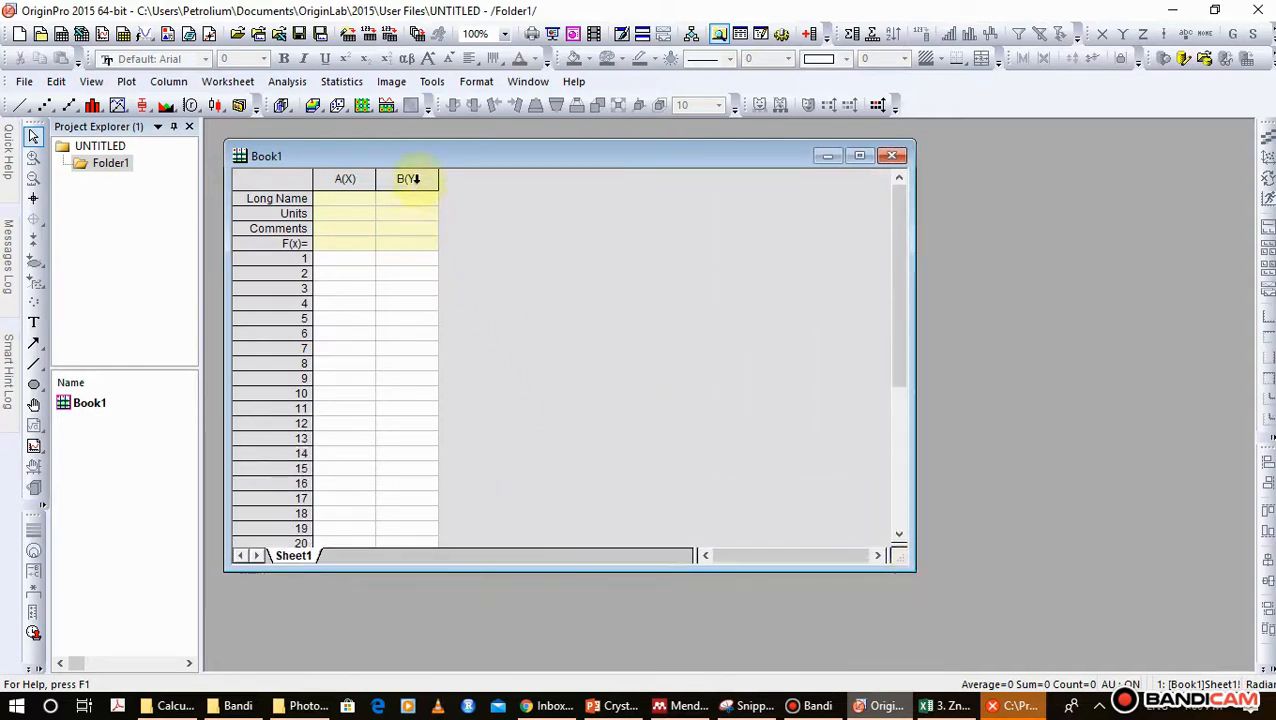
pyautogui.click(411, 179)
pyautogui.rightClick(415, 180)
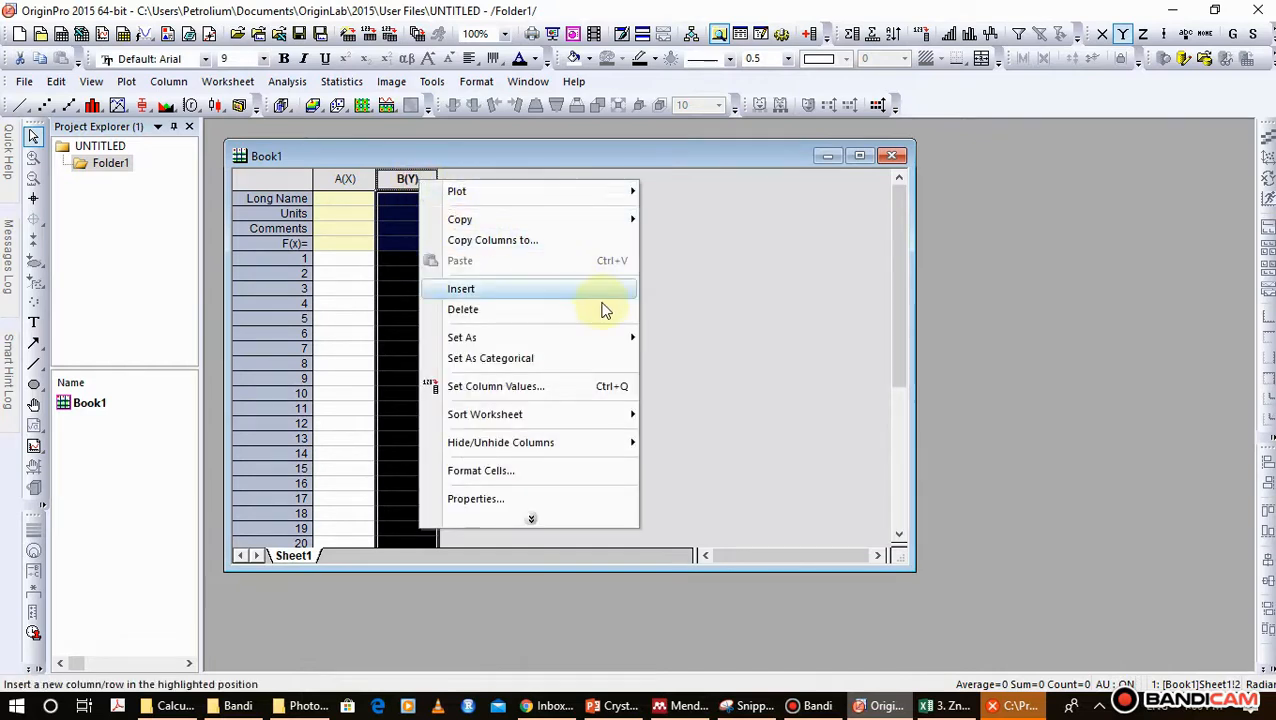
pyautogui.click(600, 296)
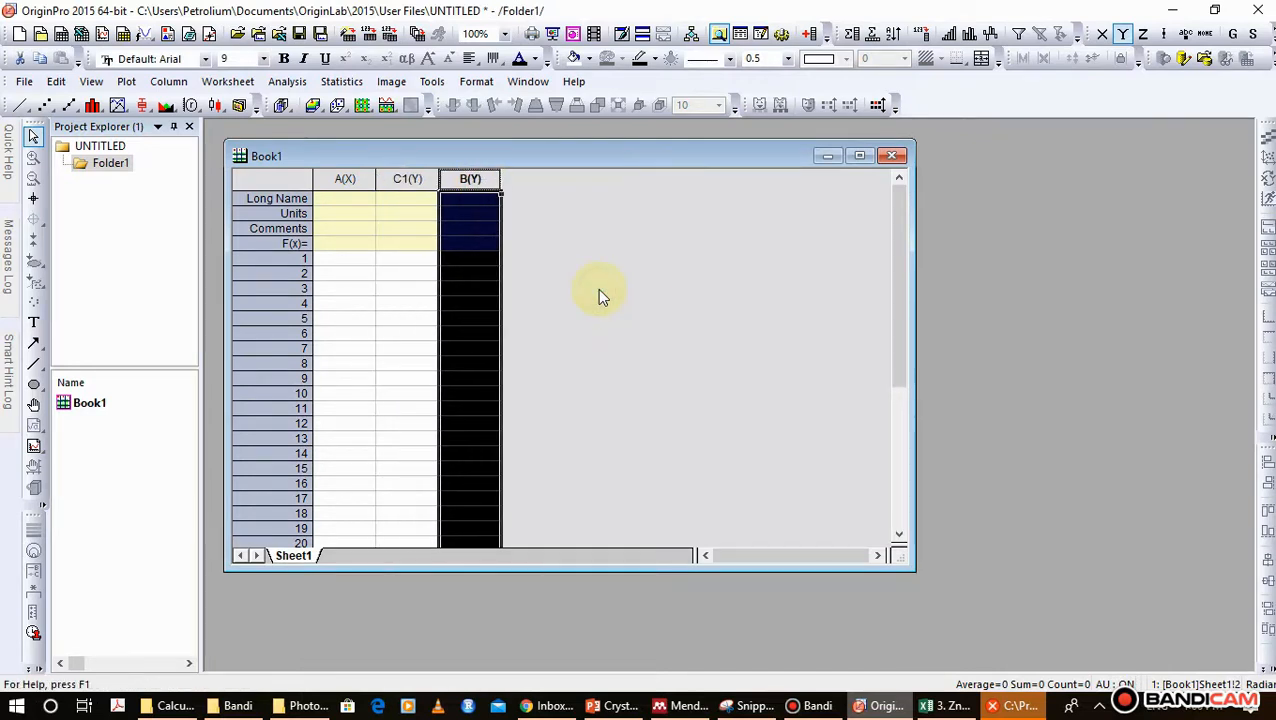
pyautogui.rightClick(473, 180)
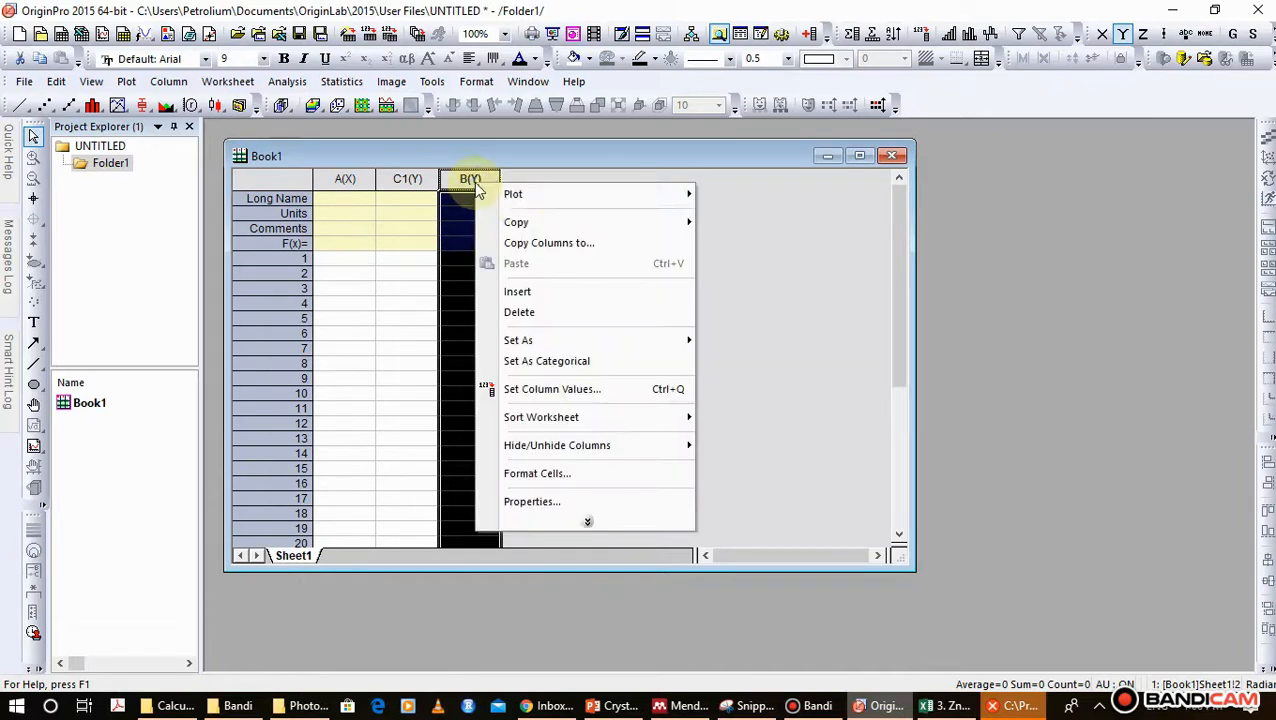
pyautogui.click(642, 296)
pyautogui.click(641, 298)
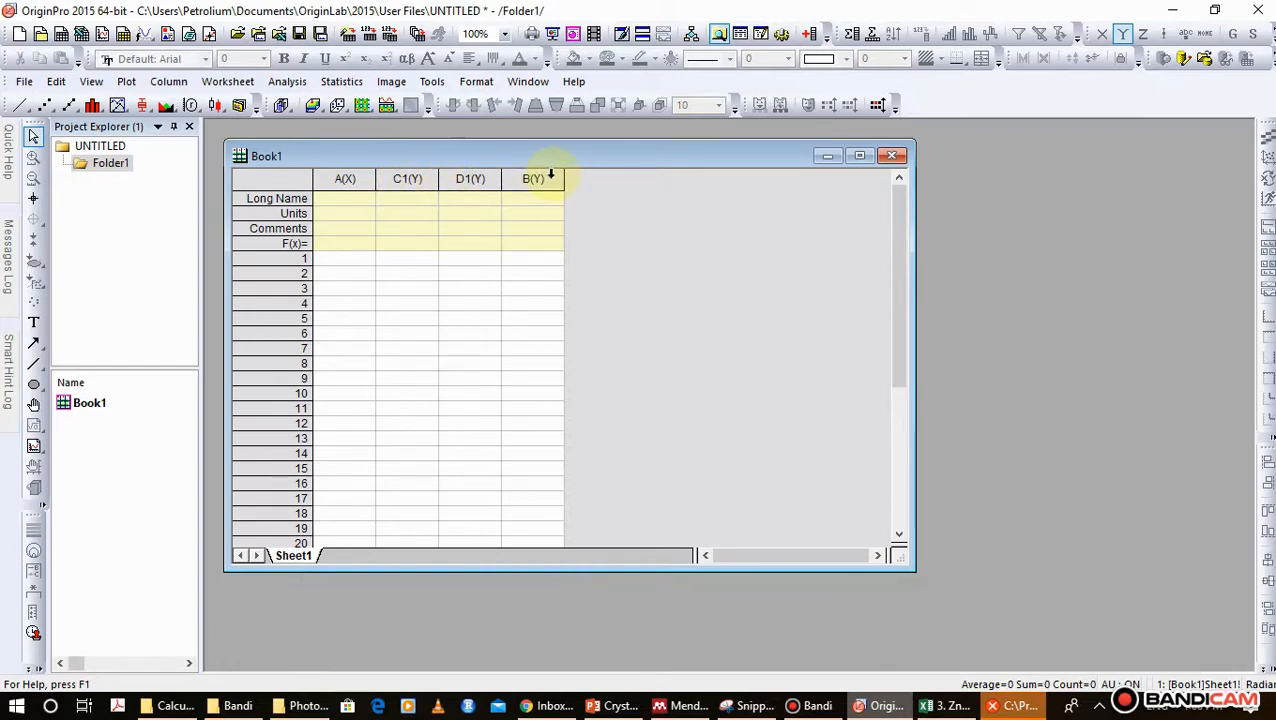
# - Enter the long name Temperature for column A(X) and Heat Flow Rate for column C1(Y)
pyautogui.click(336, 200)
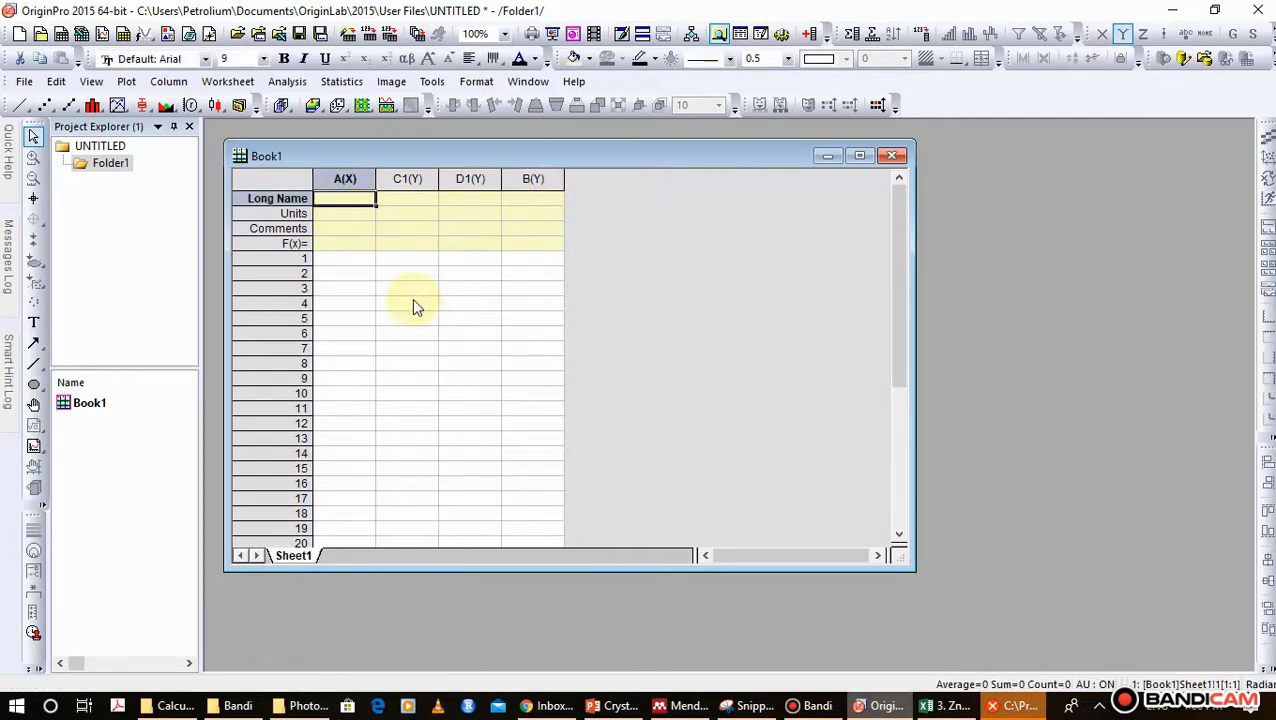
pyautogui.write('Temp')
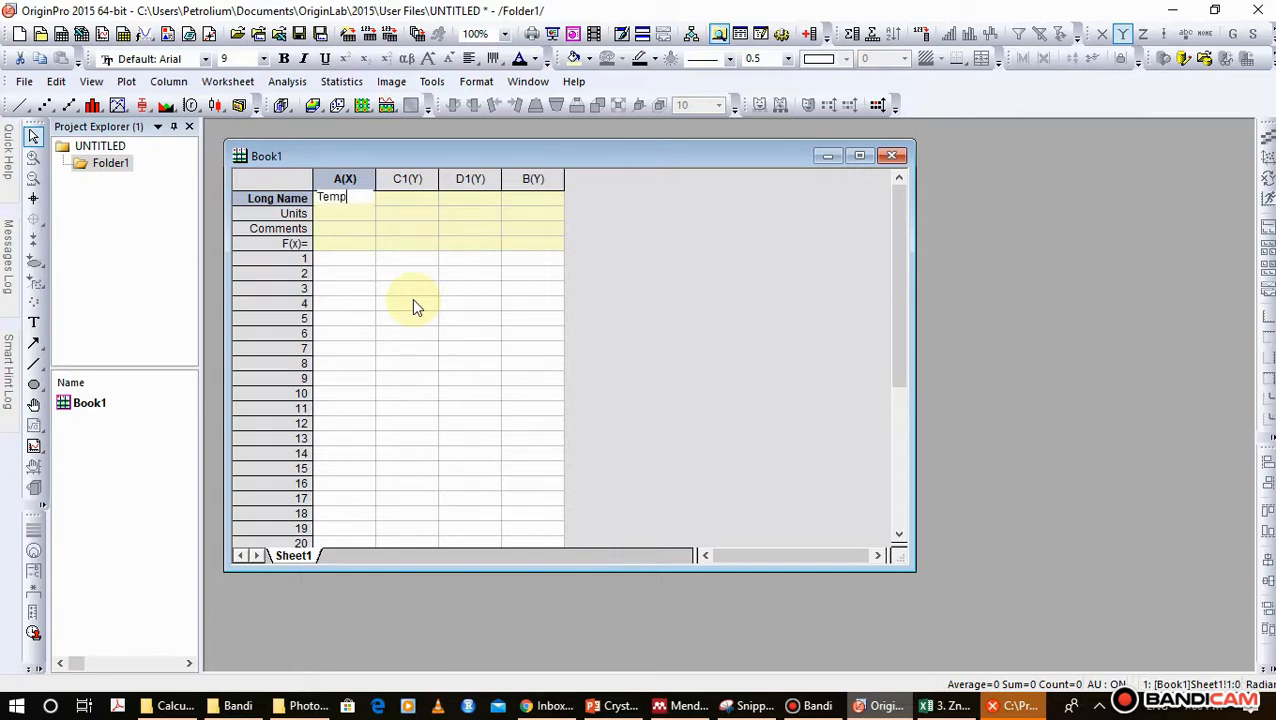
pyautogui.write('erature')
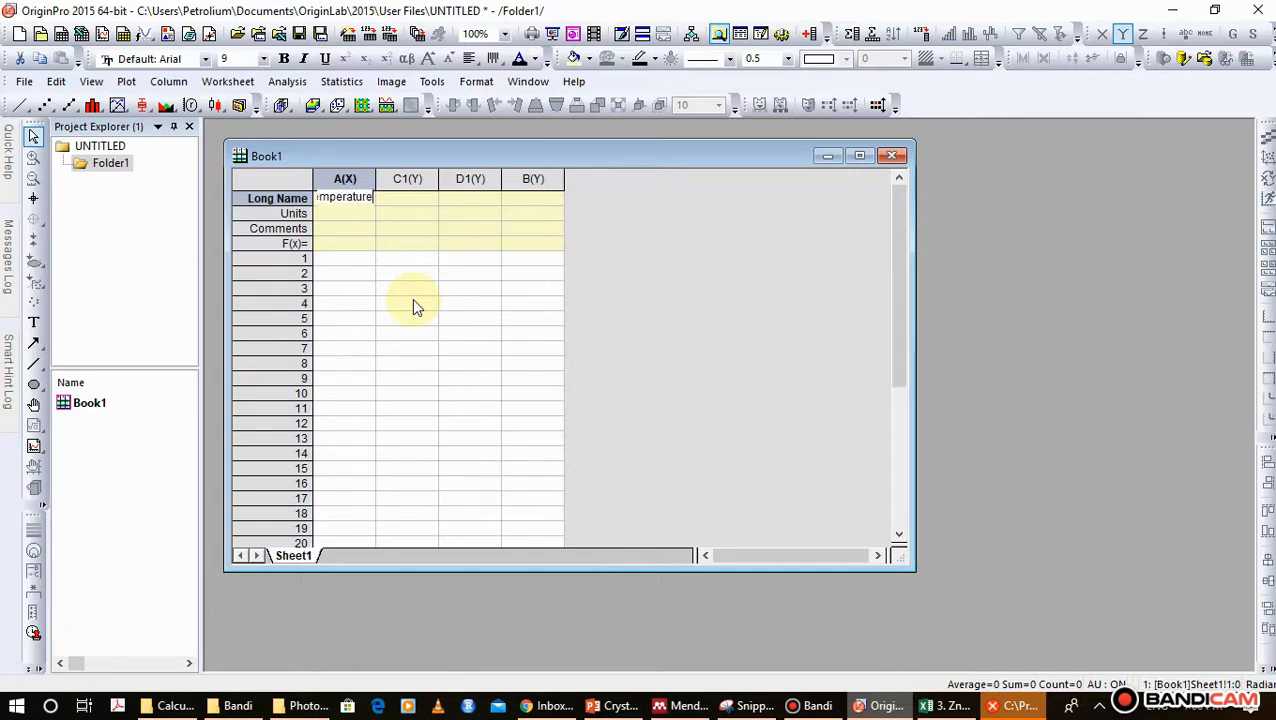
pyautogui.click(407, 200)
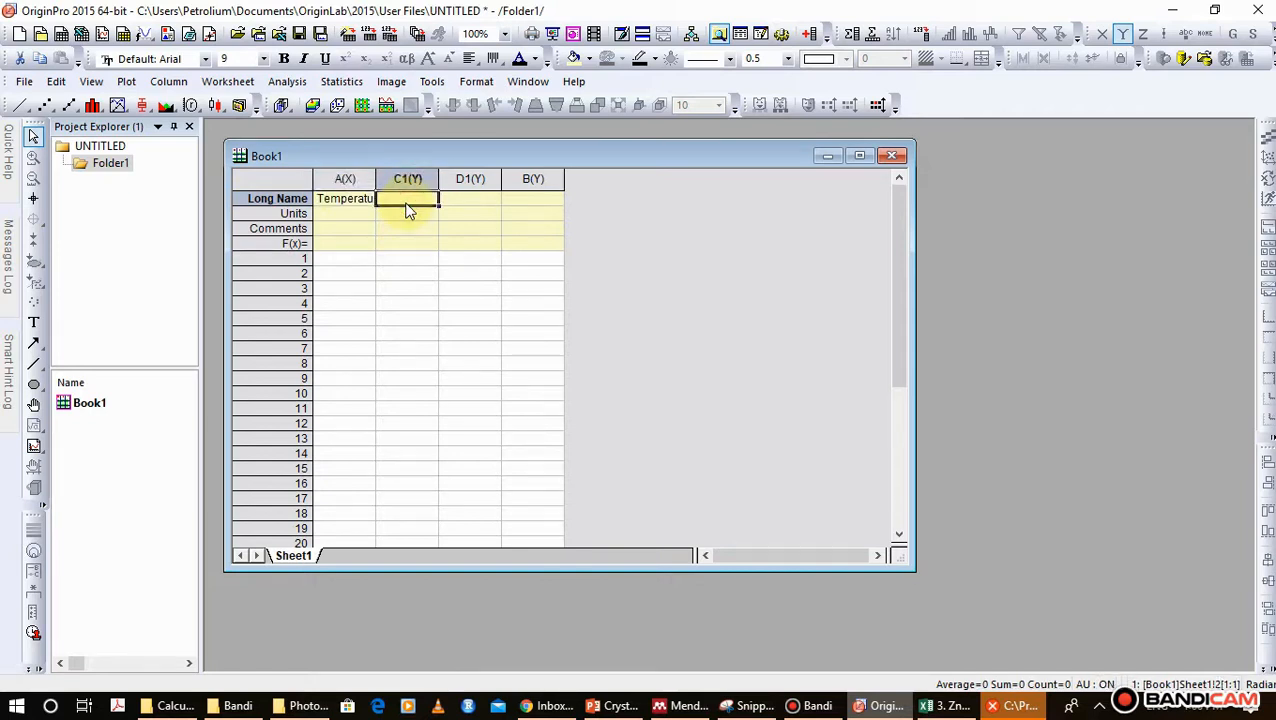
pyautogui.doubleClick(407, 207)
pyautogui.write('He')
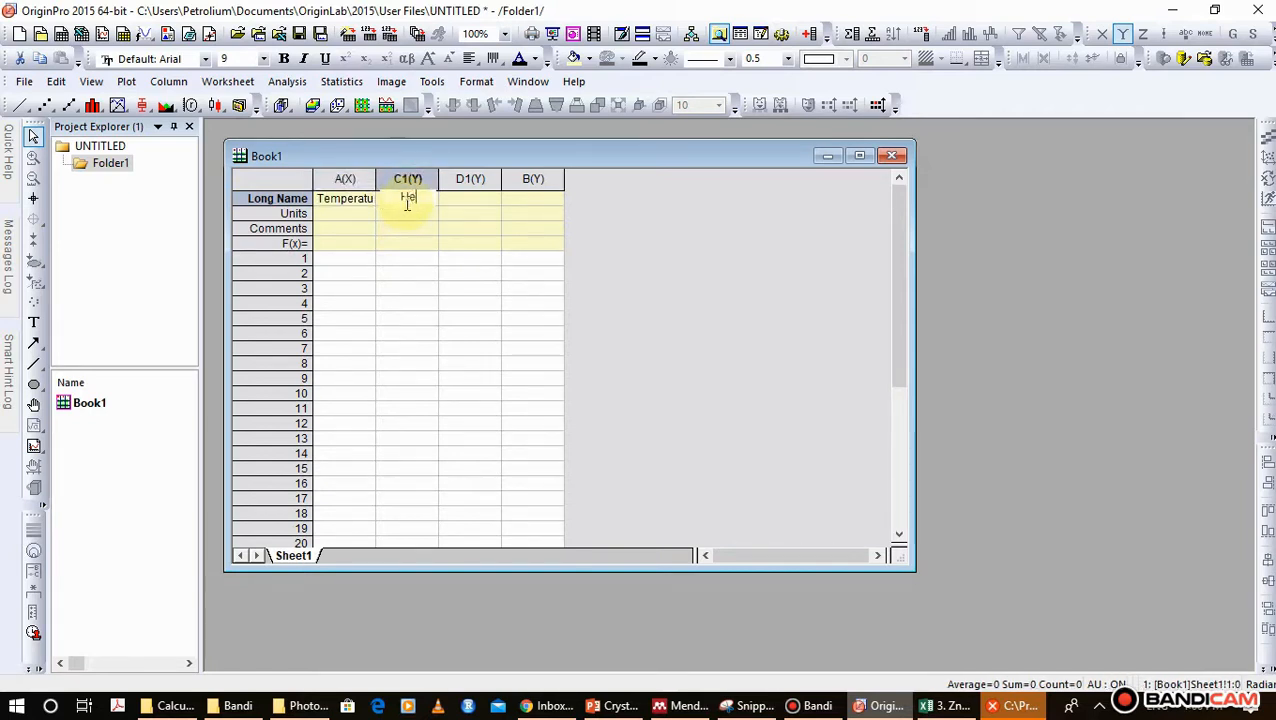
pyautogui.write('at Fl')
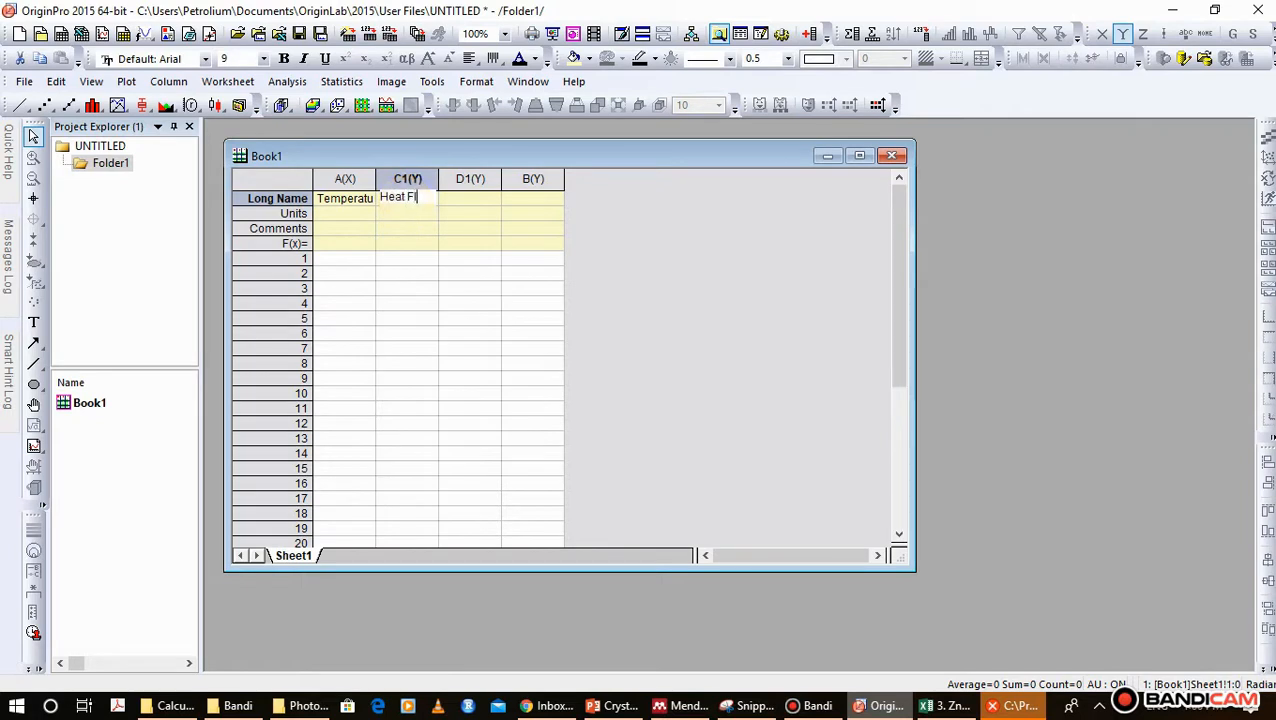
pyautogui.write('ow Rate')
pyautogui.press('Tab')
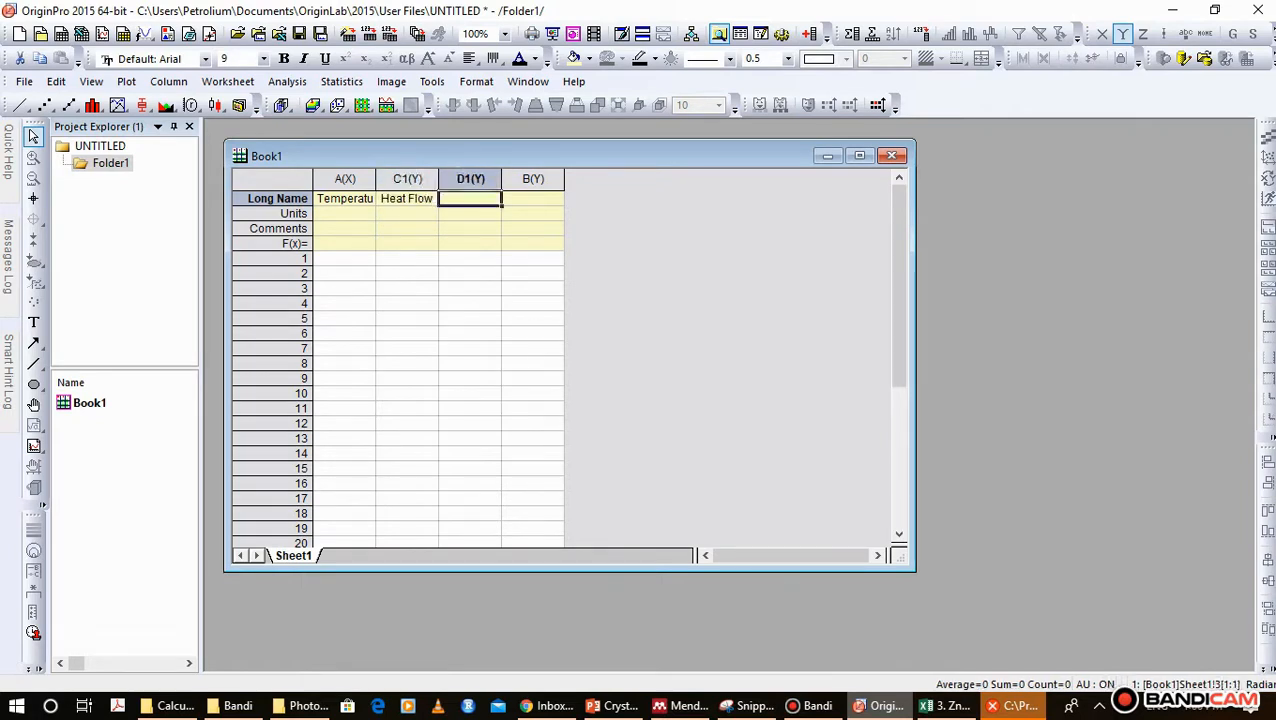
# - Copy the long name Heat Flow Rate from column C1(Y) to columns D1(Y) and B(Y)
pyautogui.click(420, 200)
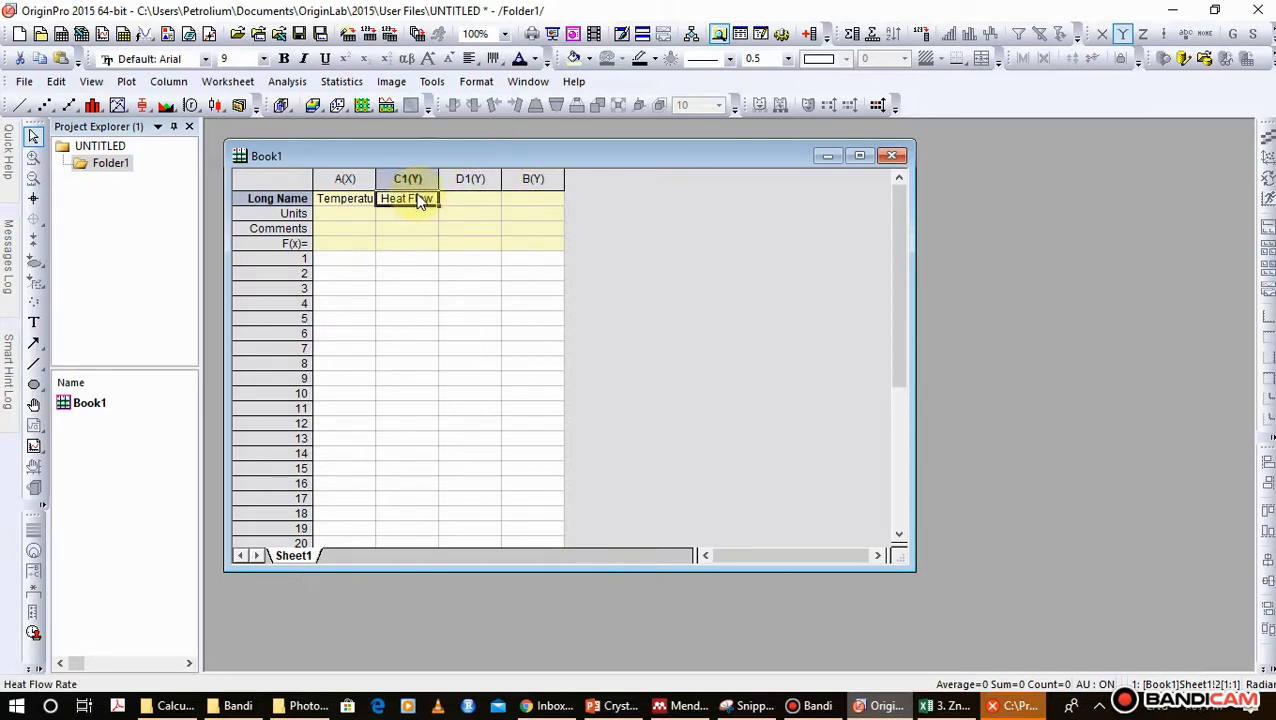
pyautogui.click(447, 199)
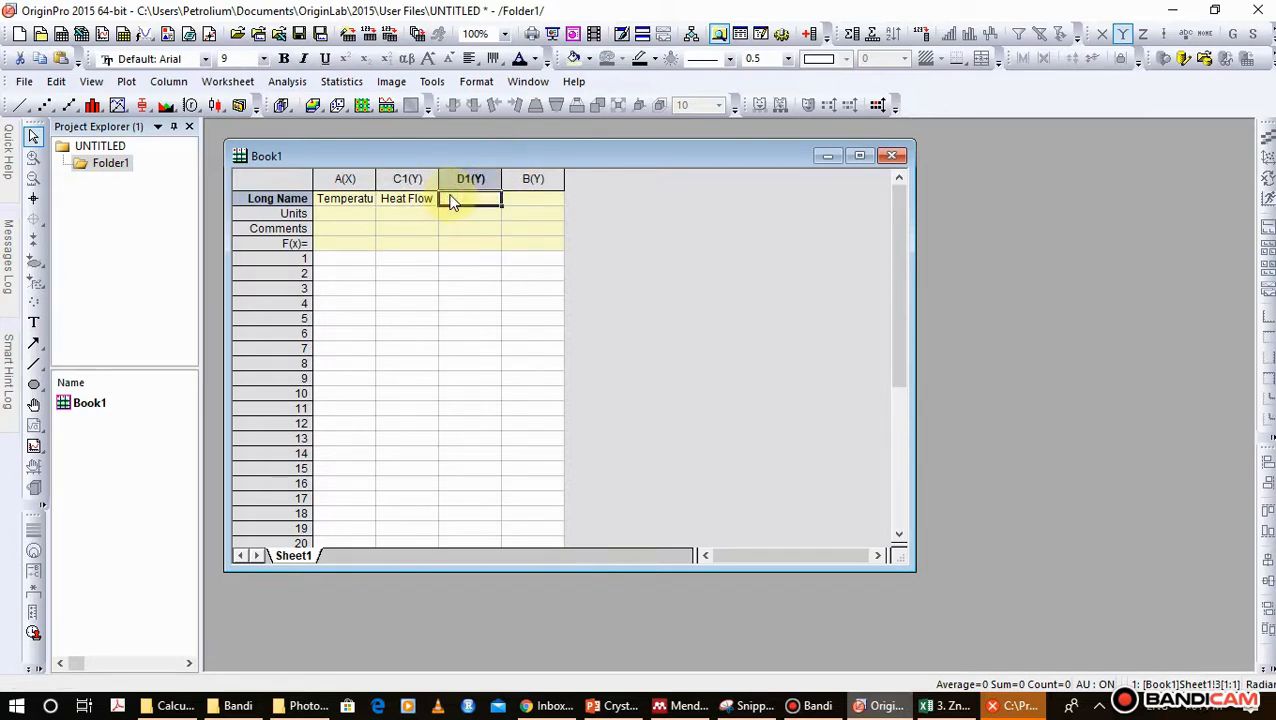
pyautogui.write('Heat Flow Rate')
pyautogui.click(515, 198)
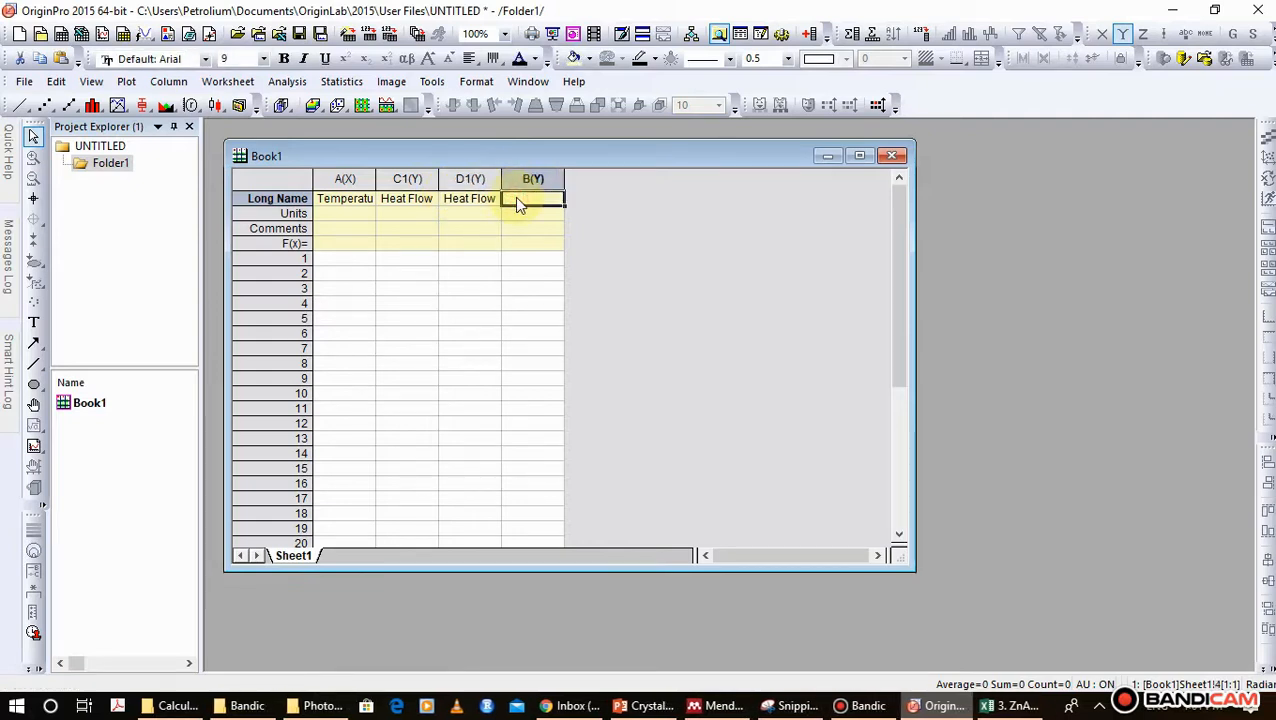
pyautogui.write('Heat Flow Rate')
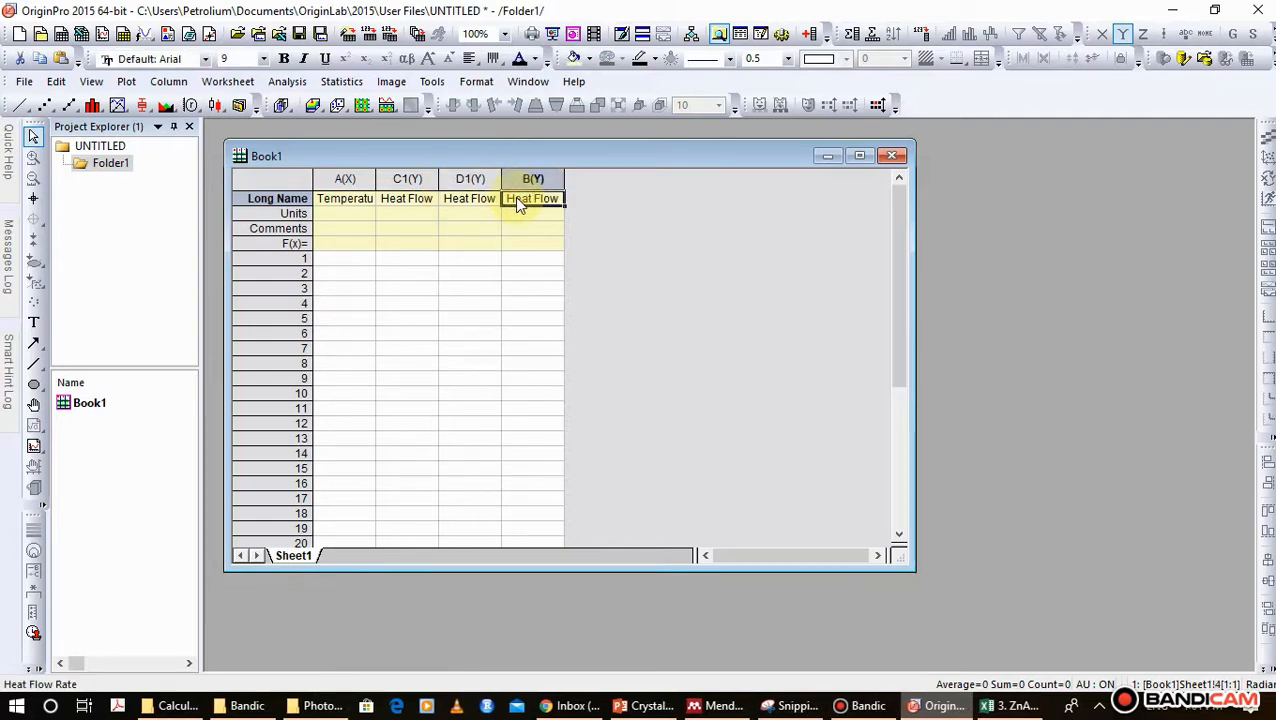
# - Set the units to Deg C for column A(X) and mW/mg for column C1(Y)
pyautogui.click(340, 214)
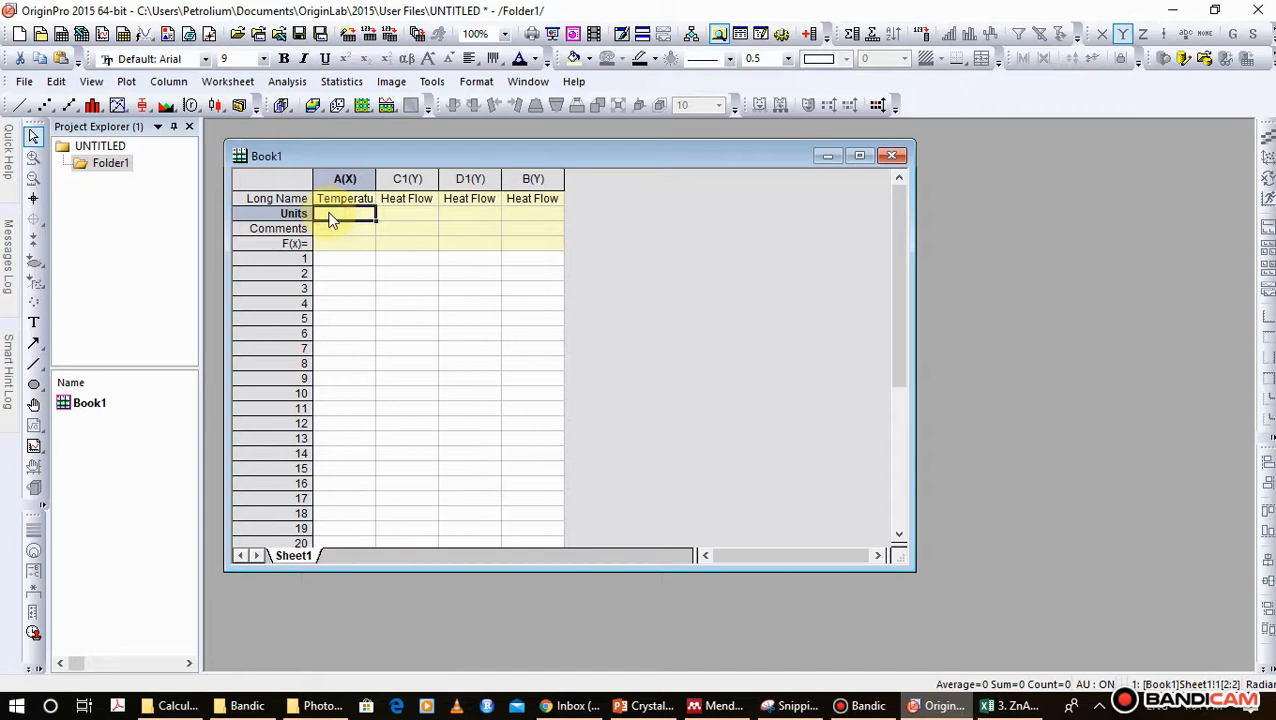
pyautogui.write('Deg')
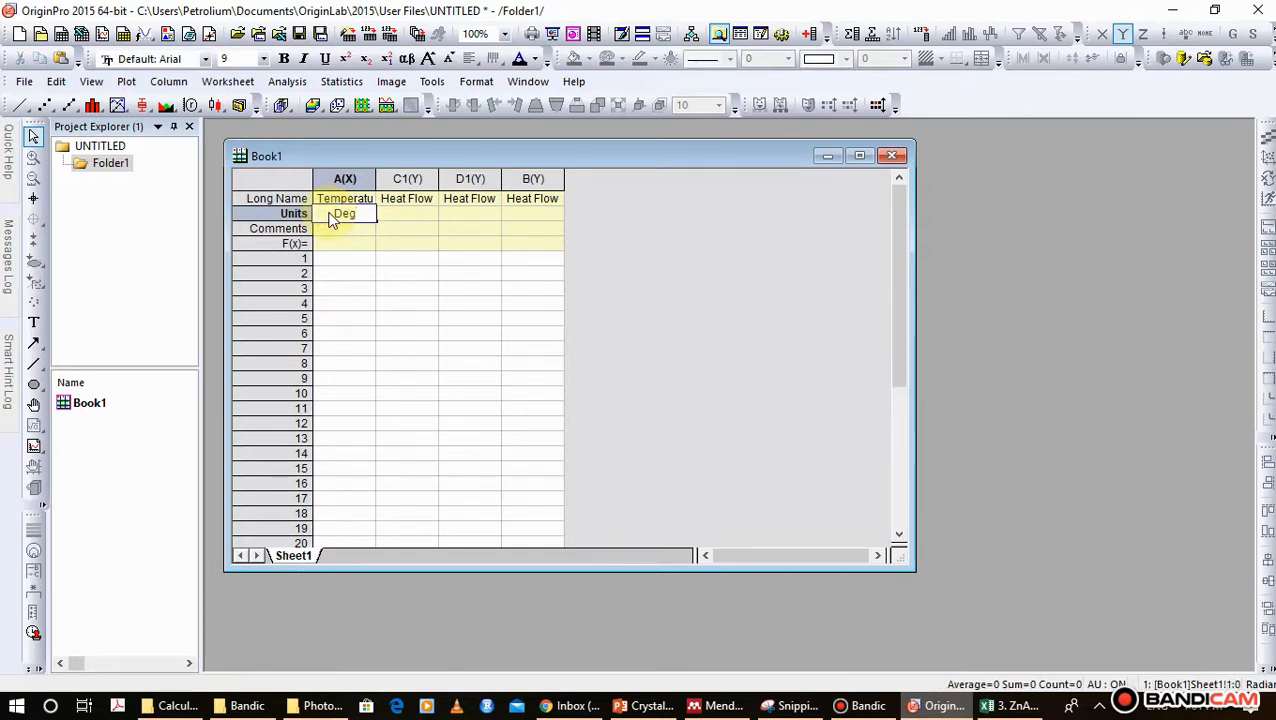
pyautogui.write(' C')
pyautogui.click(397, 218)
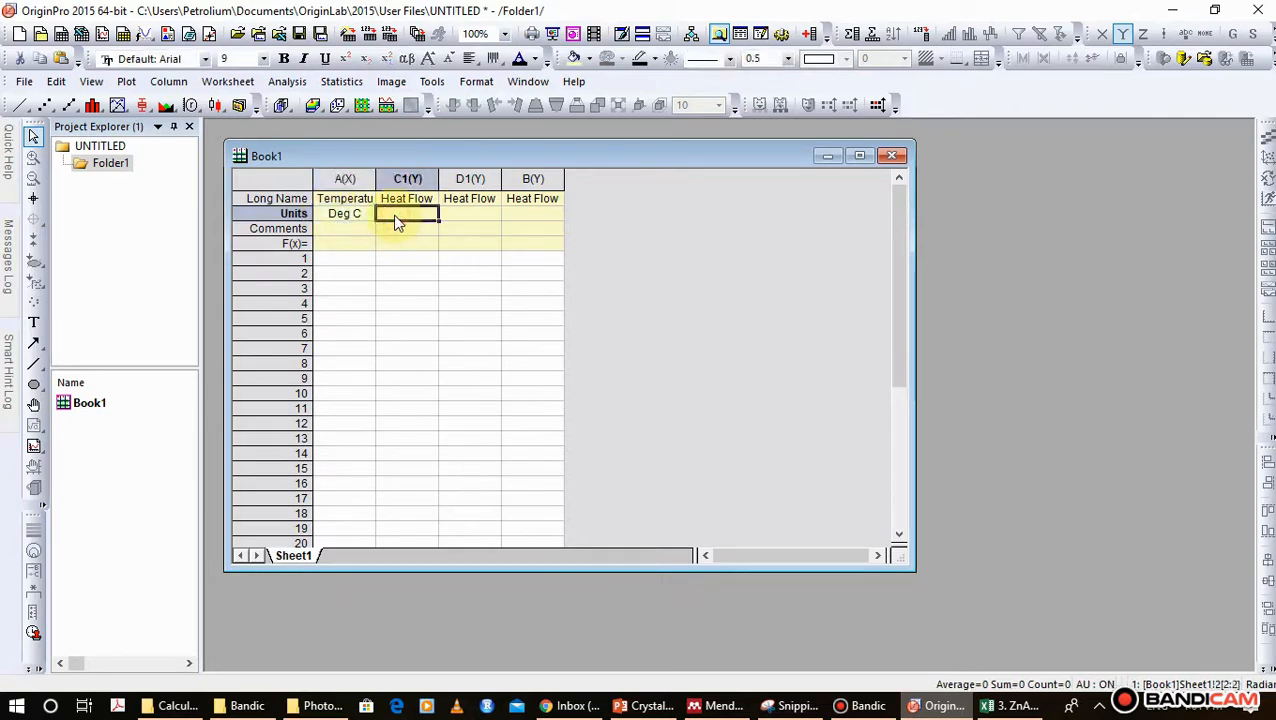
pyautogui.click(397, 218)
pyautogui.write('mW')
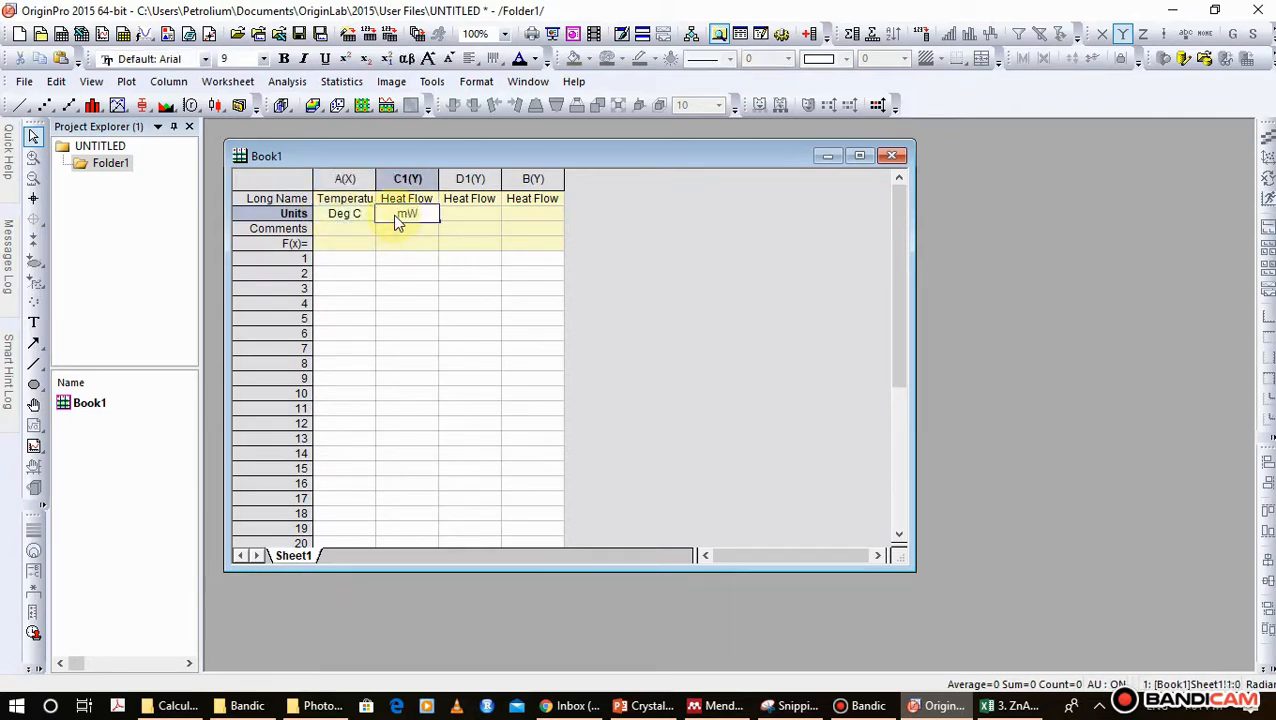
pyautogui.write('/mg')
pyautogui.click(406, 232)
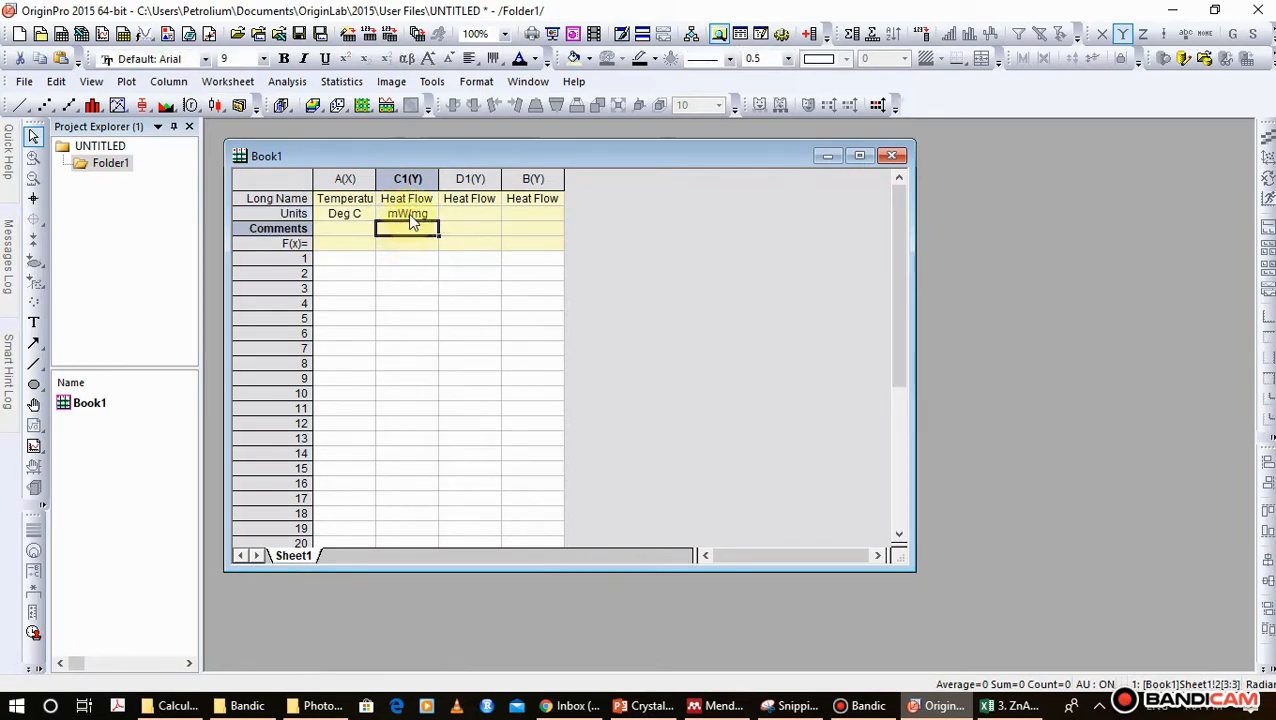
# - Copy the mW/mg unit from column C1(Y) to columns D1(Y) and B(Y)
pyautogui.click(413, 218)
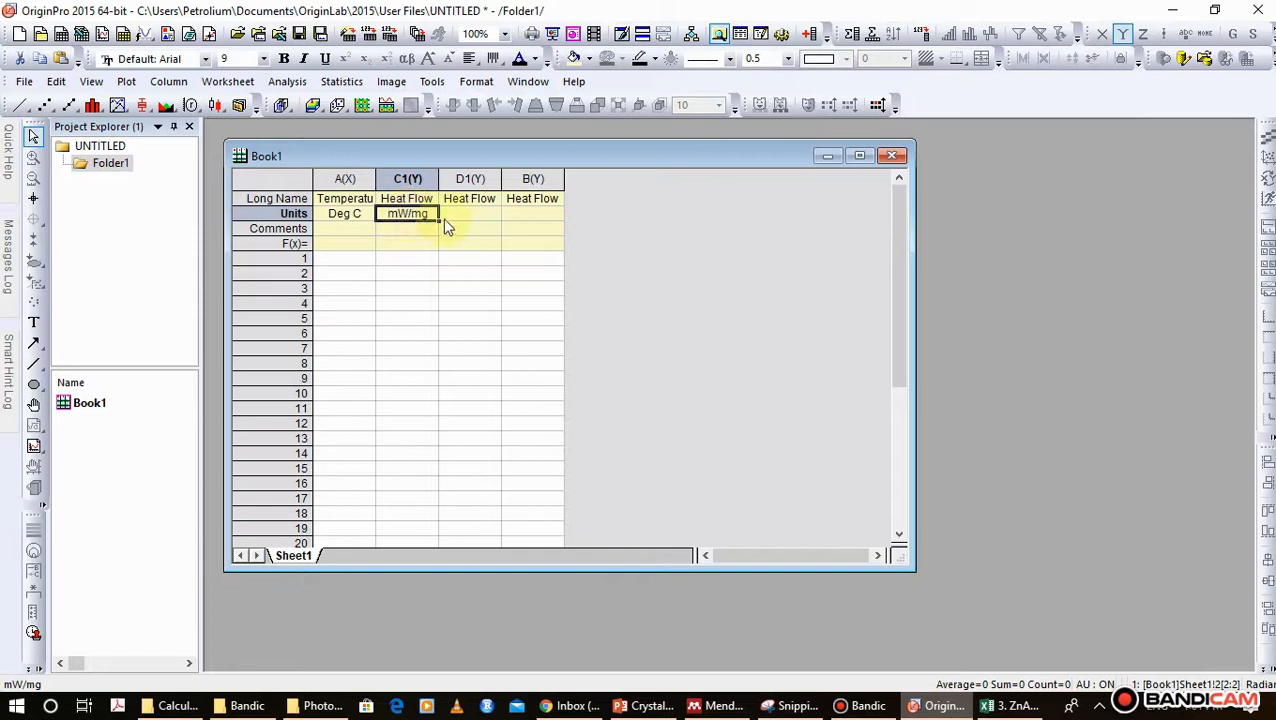
pyautogui.click(470, 222)
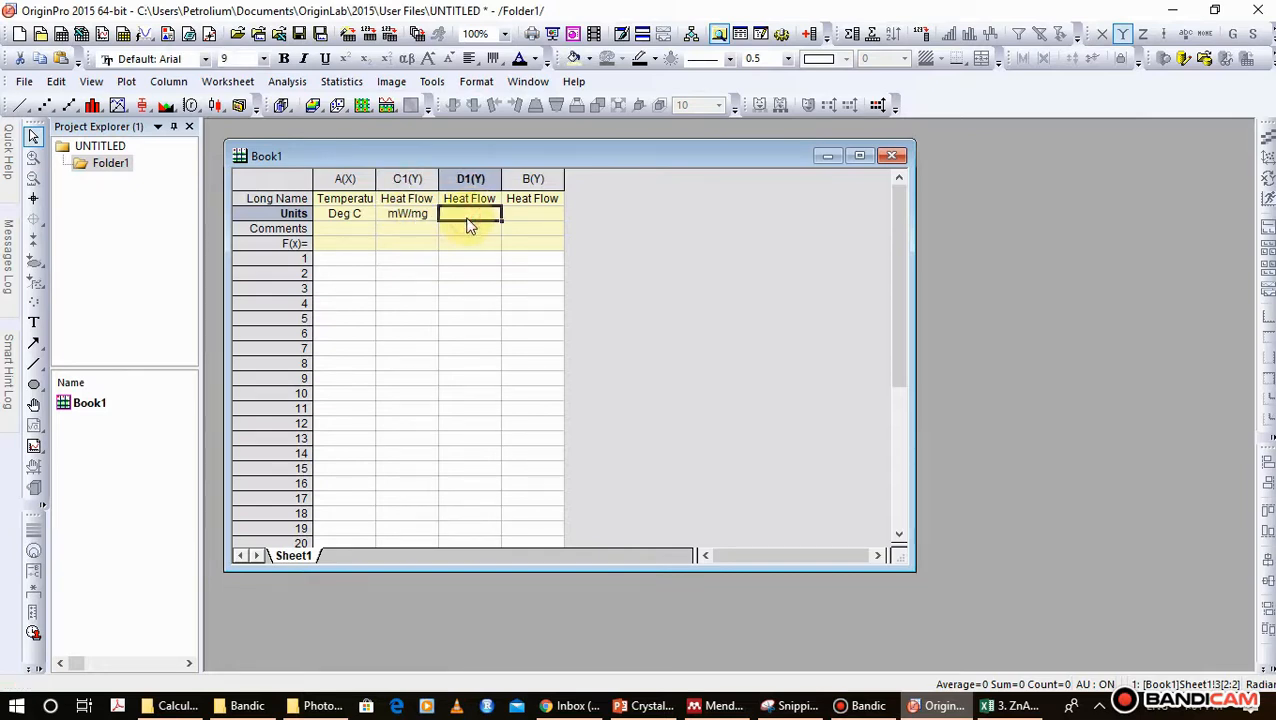
pyautogui.write('mW/mg')
pyautogui.click(531, 222)
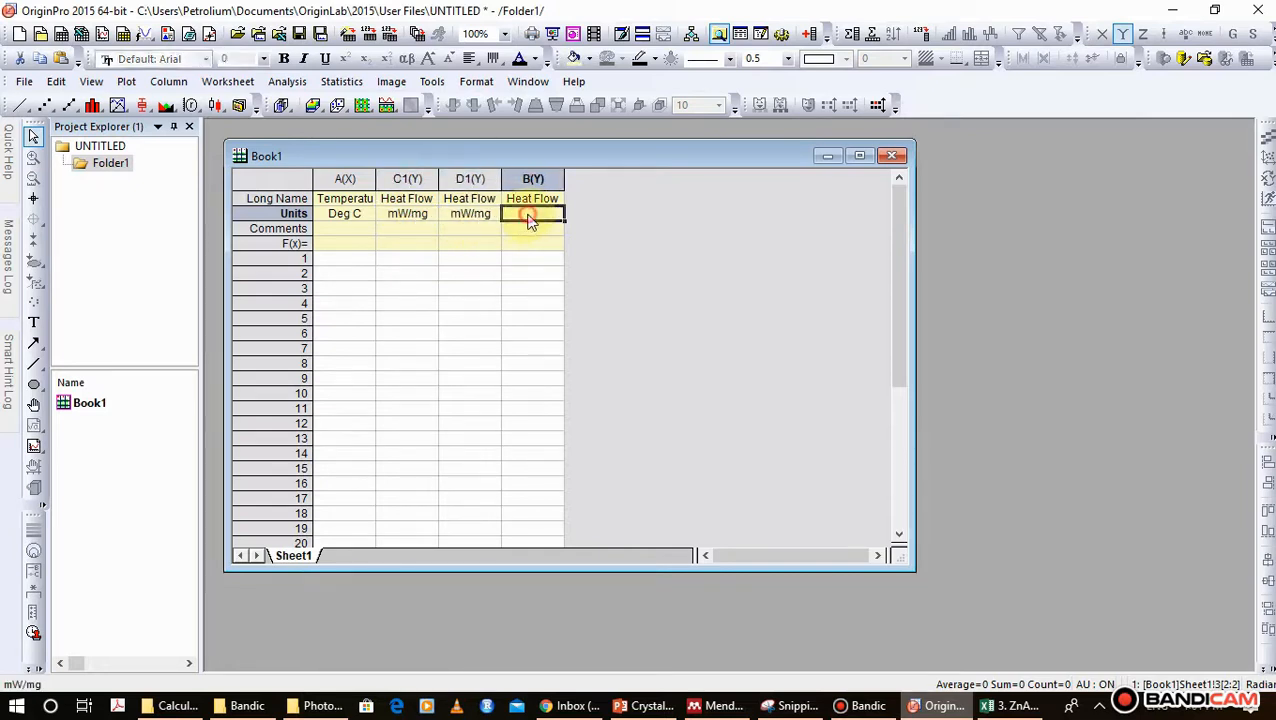
pyautogui.write('mW/mg')
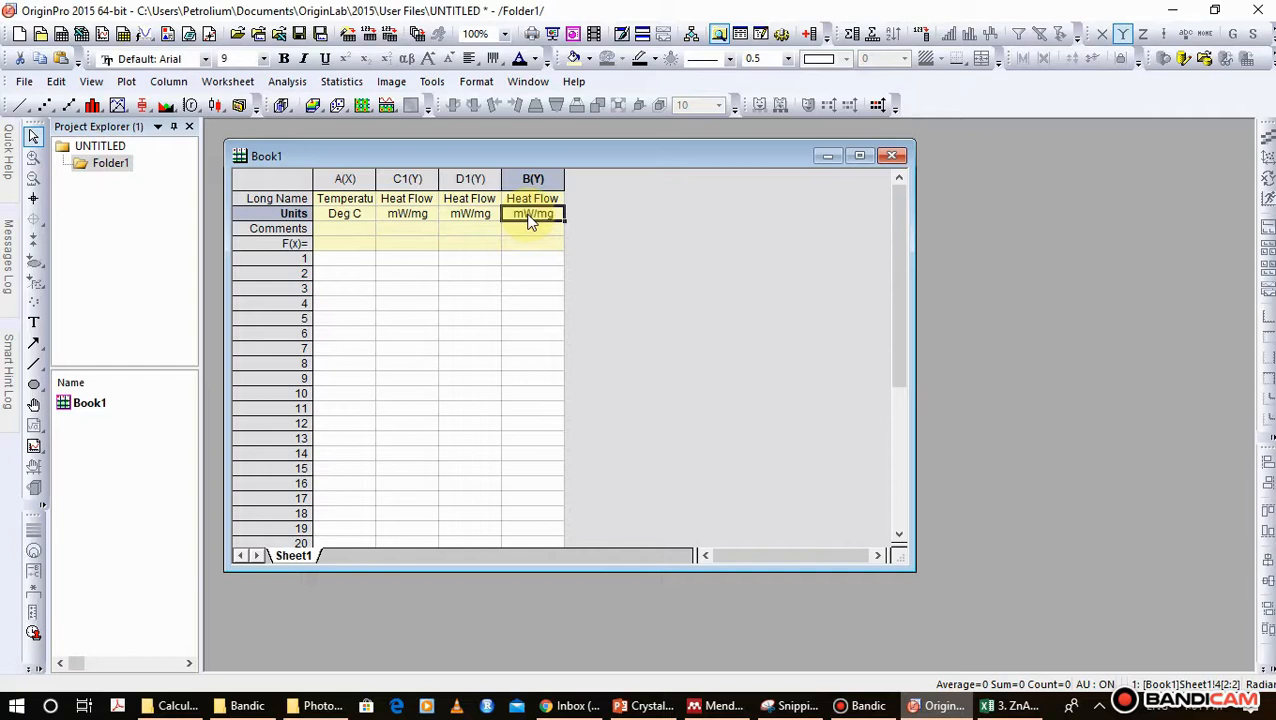
# - Enter "Ist Heating" as the comment for column C1(Y)
pyautogui.click(343, 230)
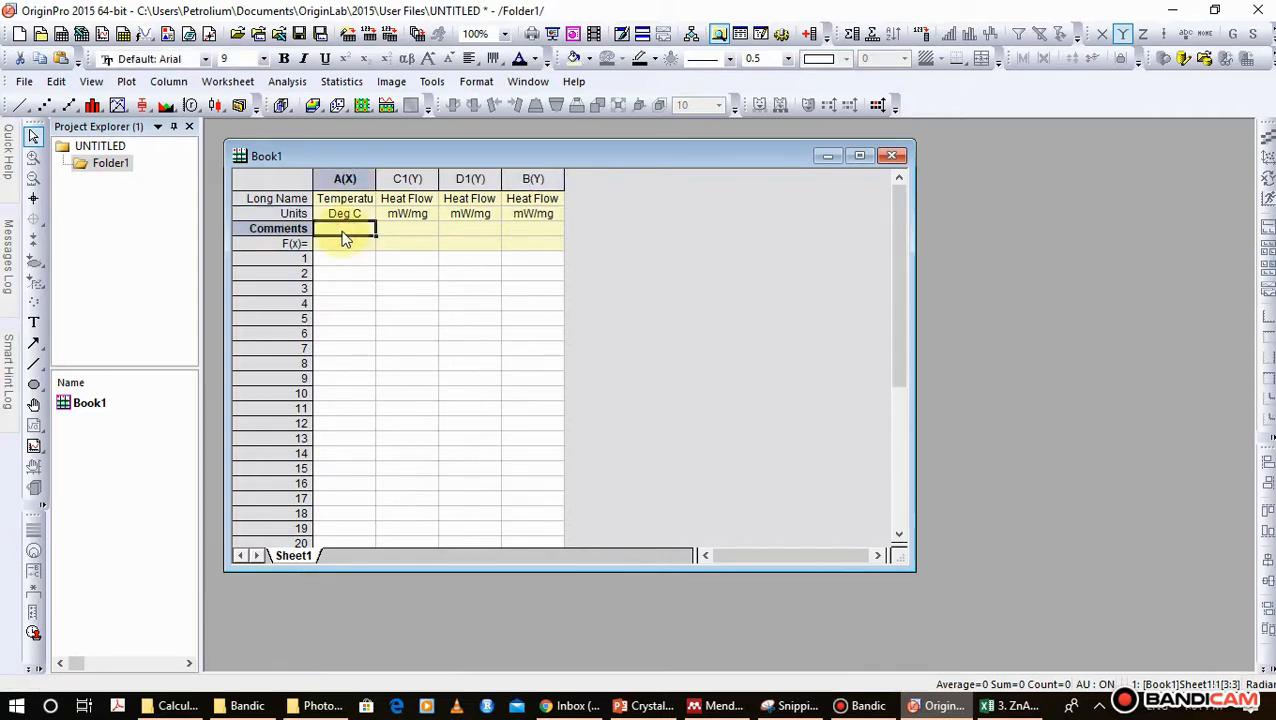
pyautogui.press('Right')
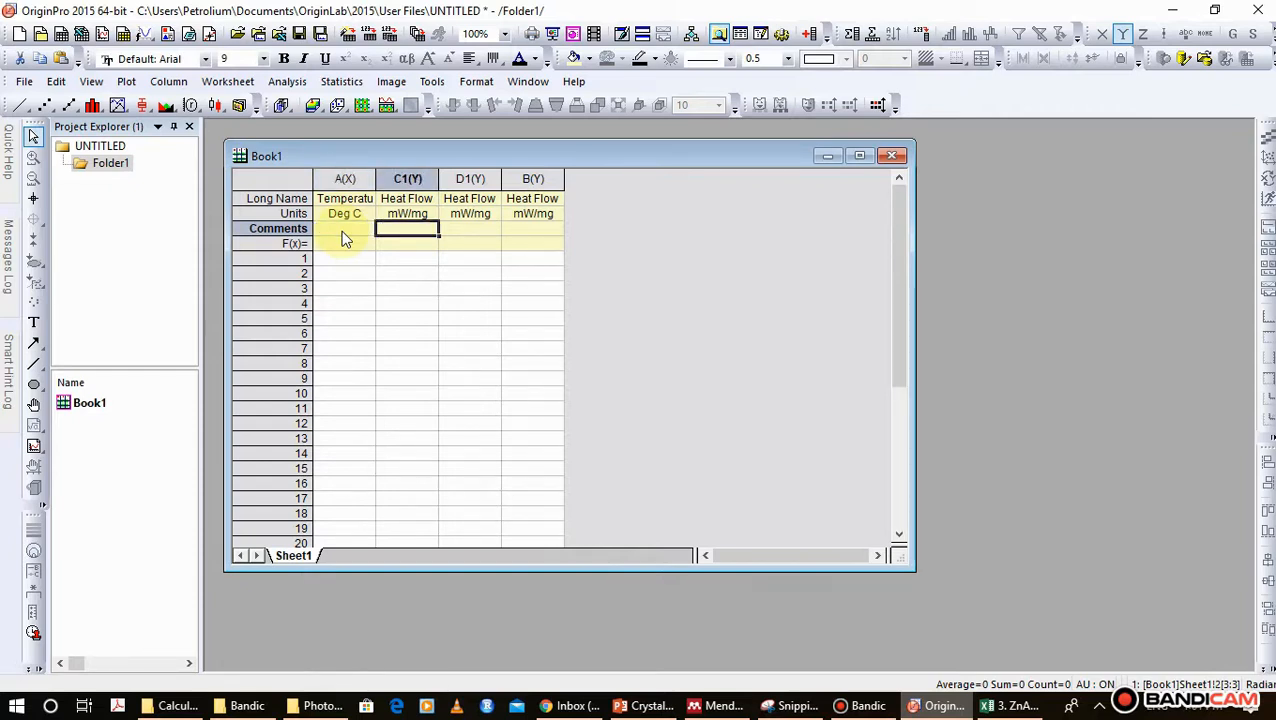
pyautogui.write('Ist Heating')
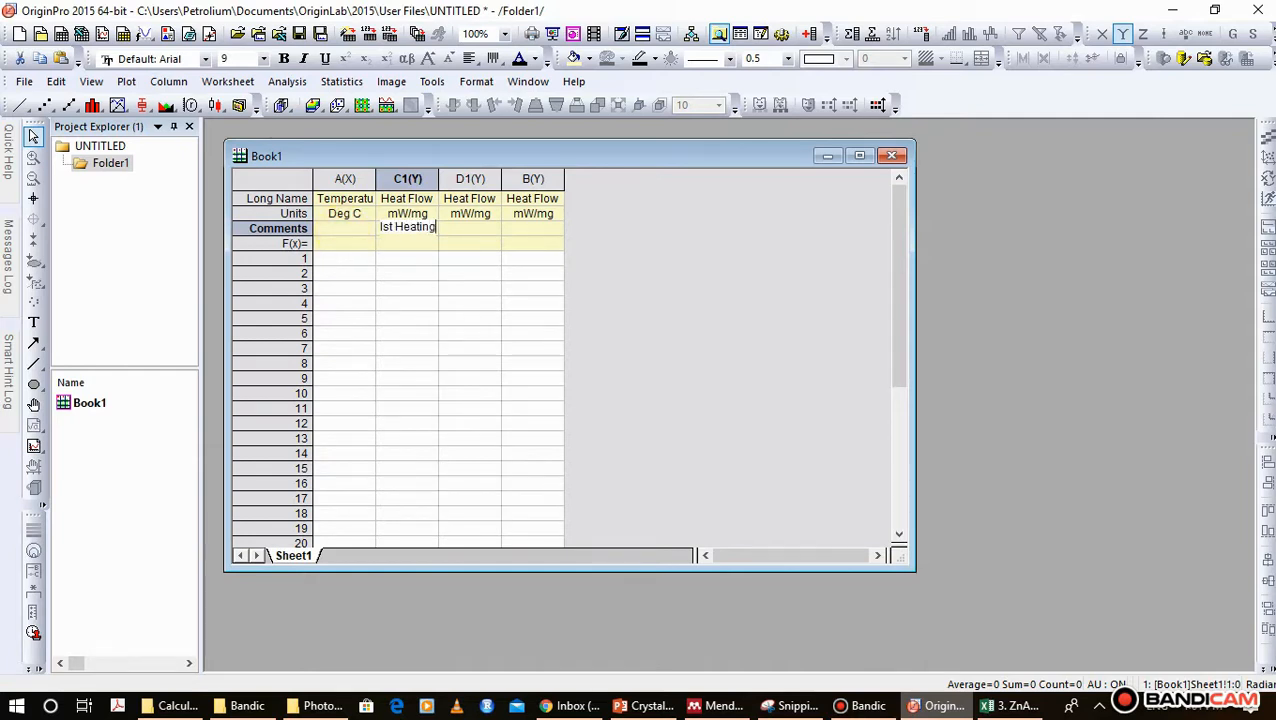
# - Enter "Cooling" as the comment for column D1(Y)
pyautogui.click(478, 234)
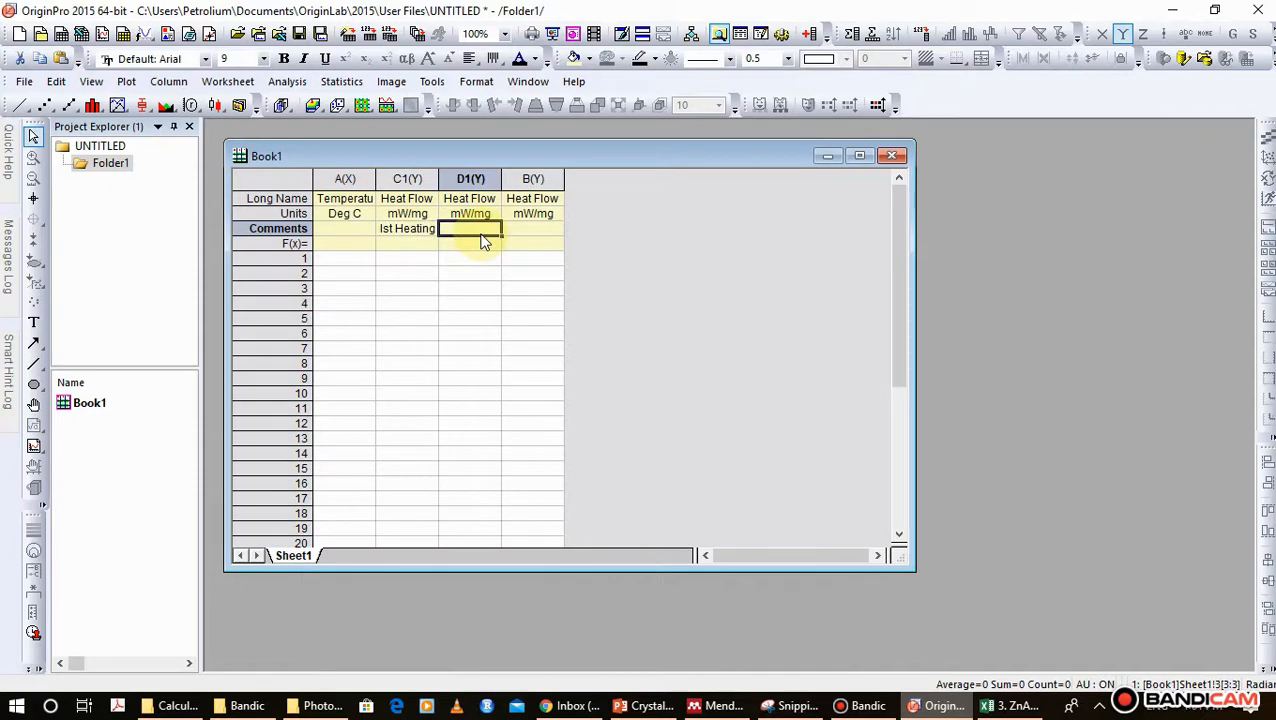
pyautogui.write('IInd')
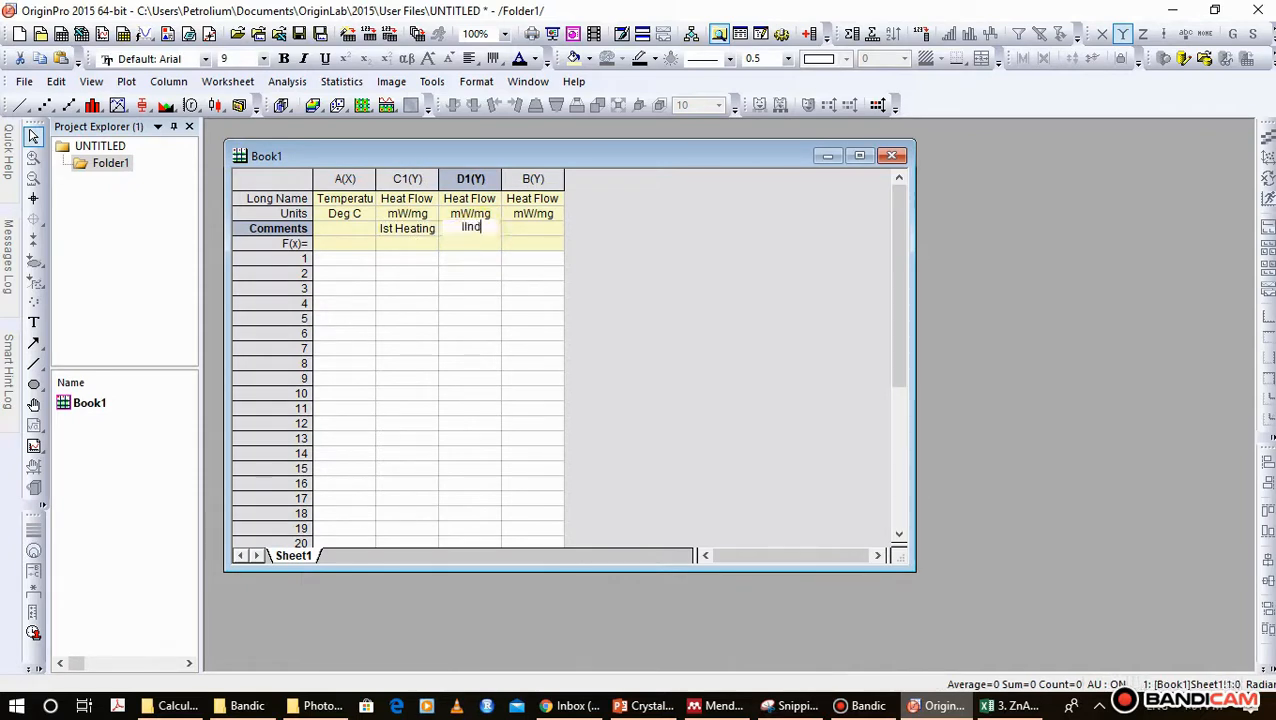
pyautogui.press('BackSpace')
pyautogui.press('BackSpace')
pyautogui.press('BackSpace')
pyautogui.press('BackSpace')
pyautogui.press('BackSpace')
pyautogui.write('Cooli')
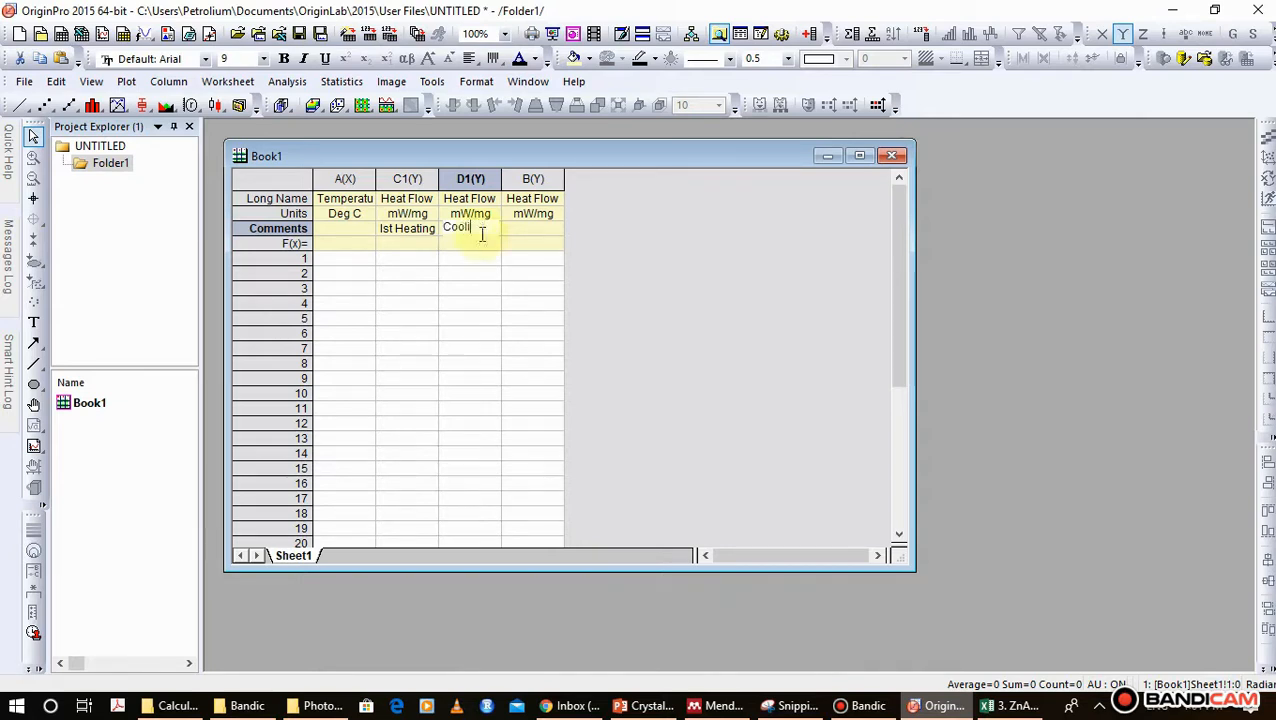
pyautogui.write('ng')
pyautogui.press('Tab')
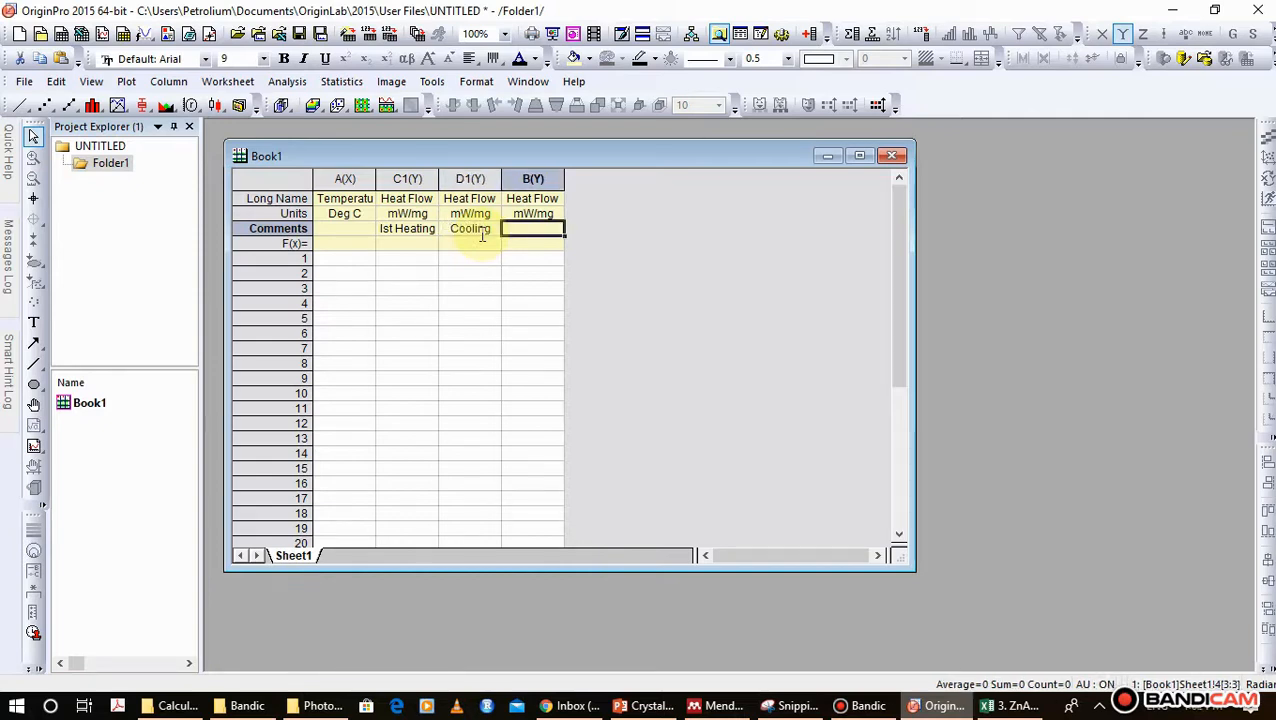
# - Enter "IInd Heating" as the comment for column B(Y), and widen the three heat flow columns
pyautogui.write('IInd')
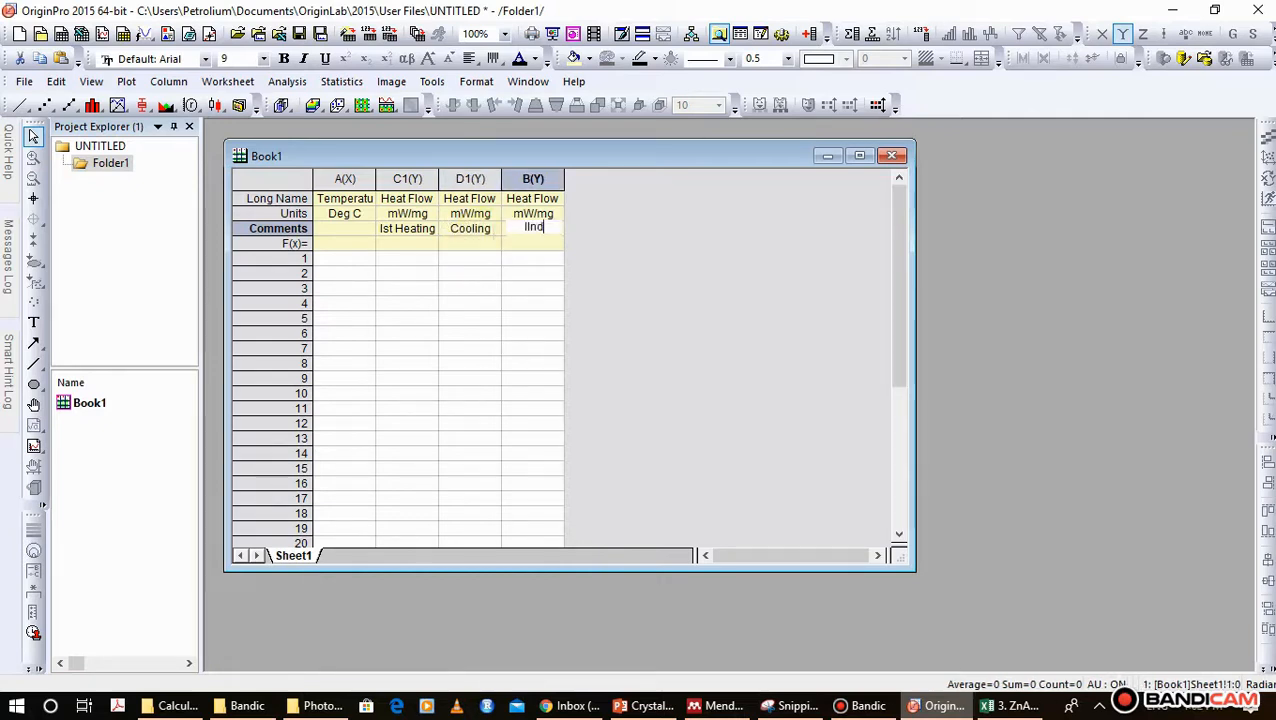
pyautogui.write(' Heatin')
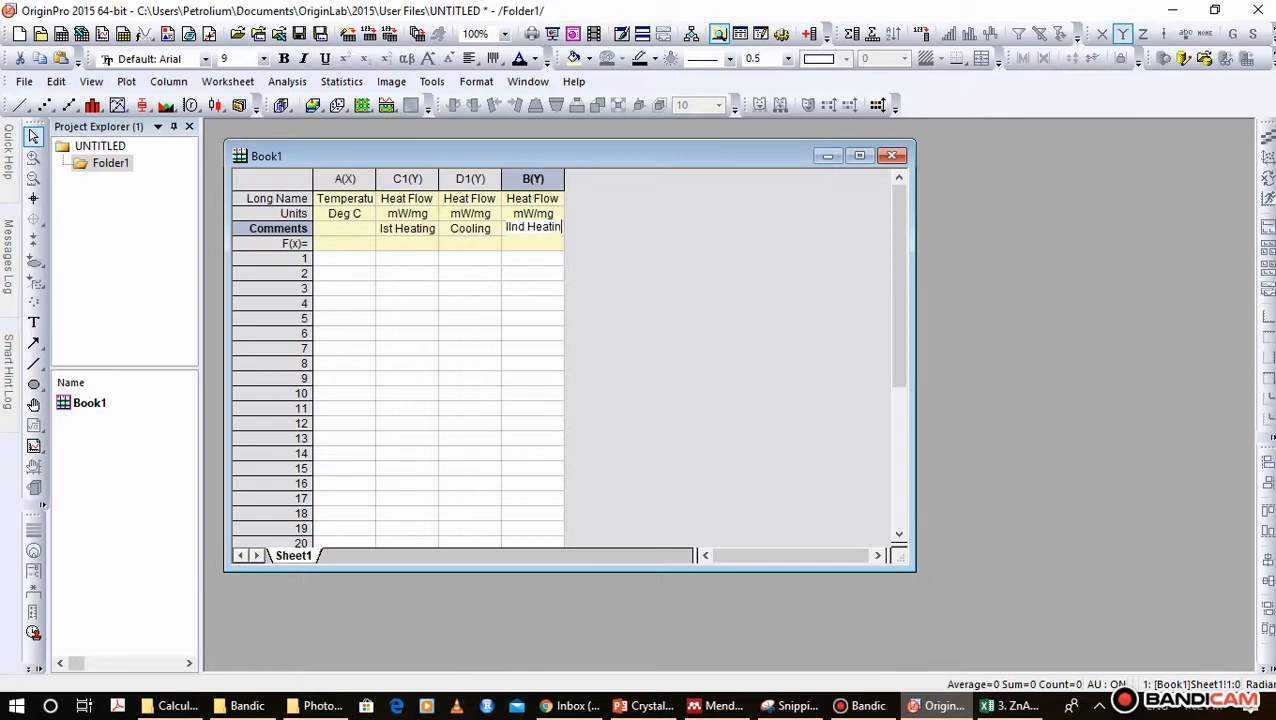
pyautogui.write('g')
pyautogui.click(530, 281)
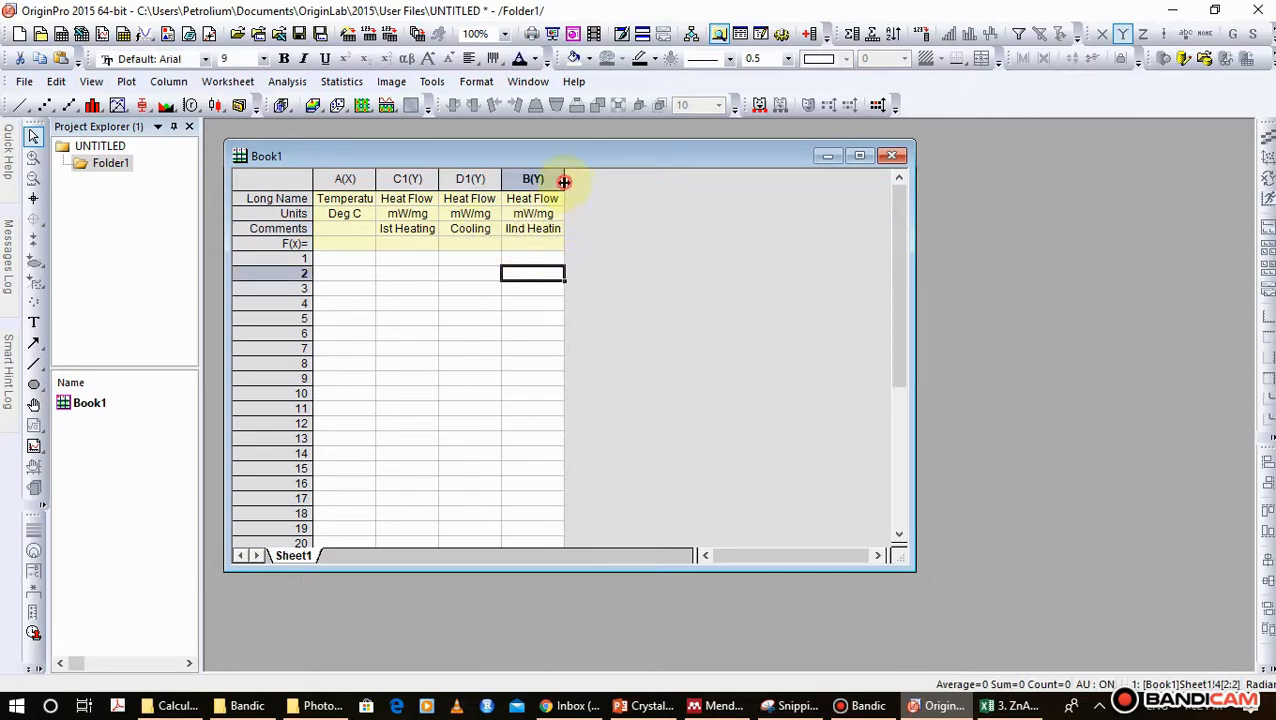
pyautogui.moveTo(566, 181); pyautogui.dragTo(591, 181)
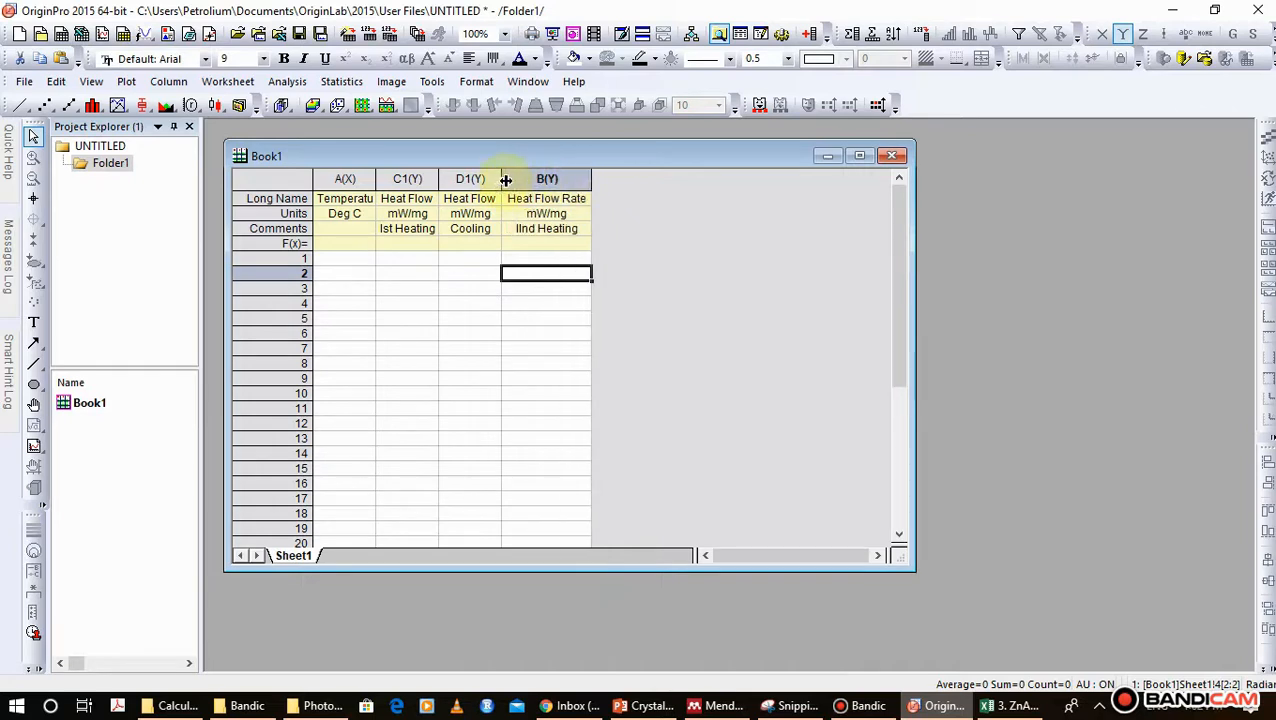
pyautogui.moveTo(499, 180); pyautogui.dragTo(447, 177)
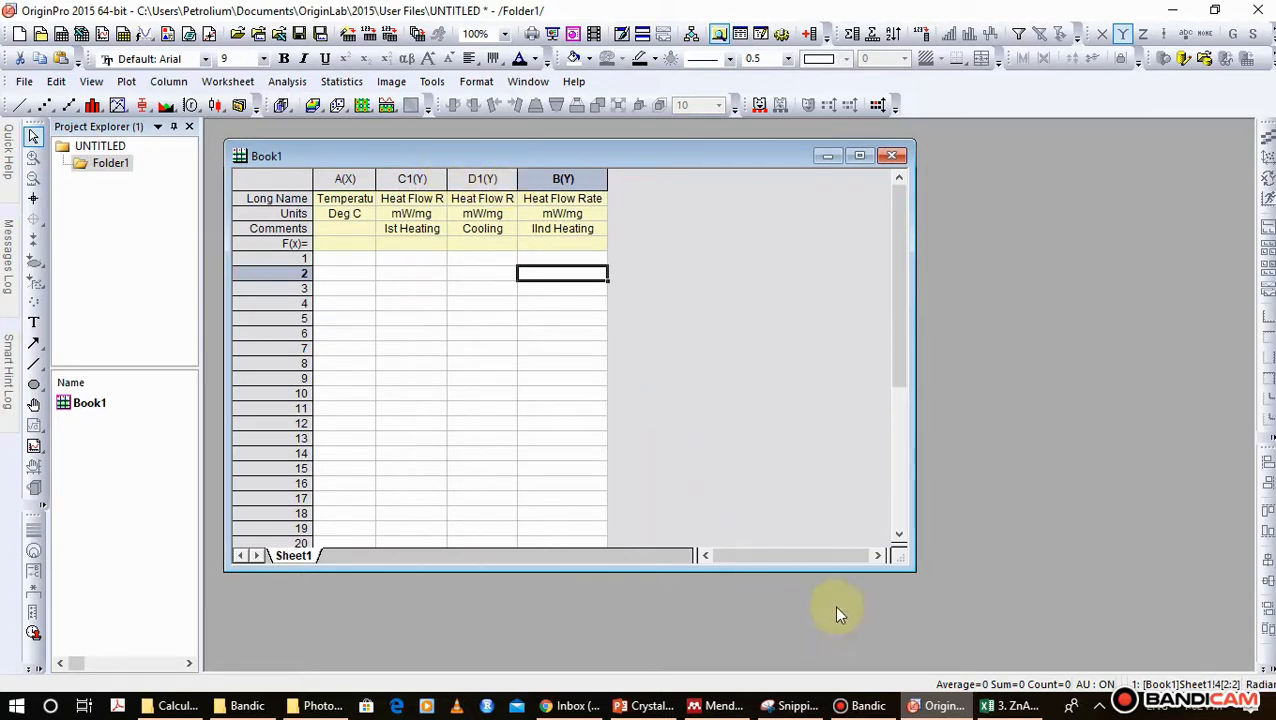
# - Switch to Excel and copy the temperature and DSC values in A37:D210 of 3. ZnAA 4.csv
pyautogui.click(987, 706)
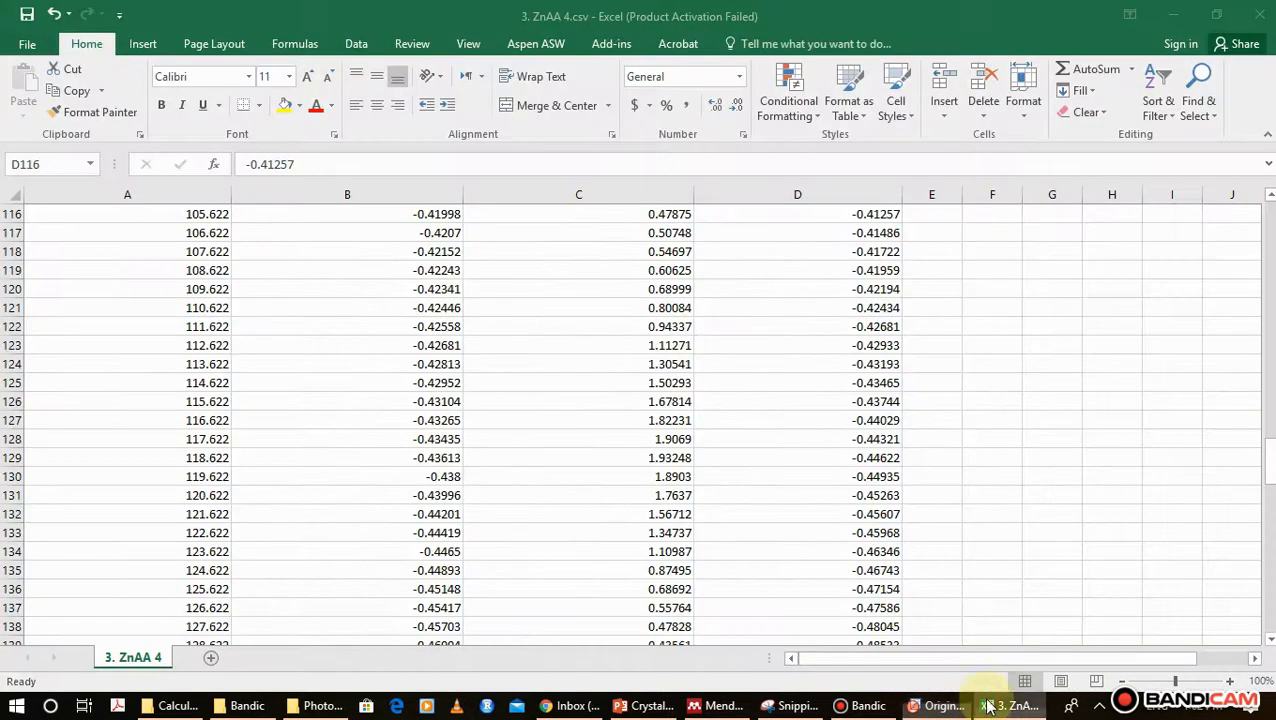
pyautogui.moveTo(1269, 452); pyautogui.dragTo(1265, 239)
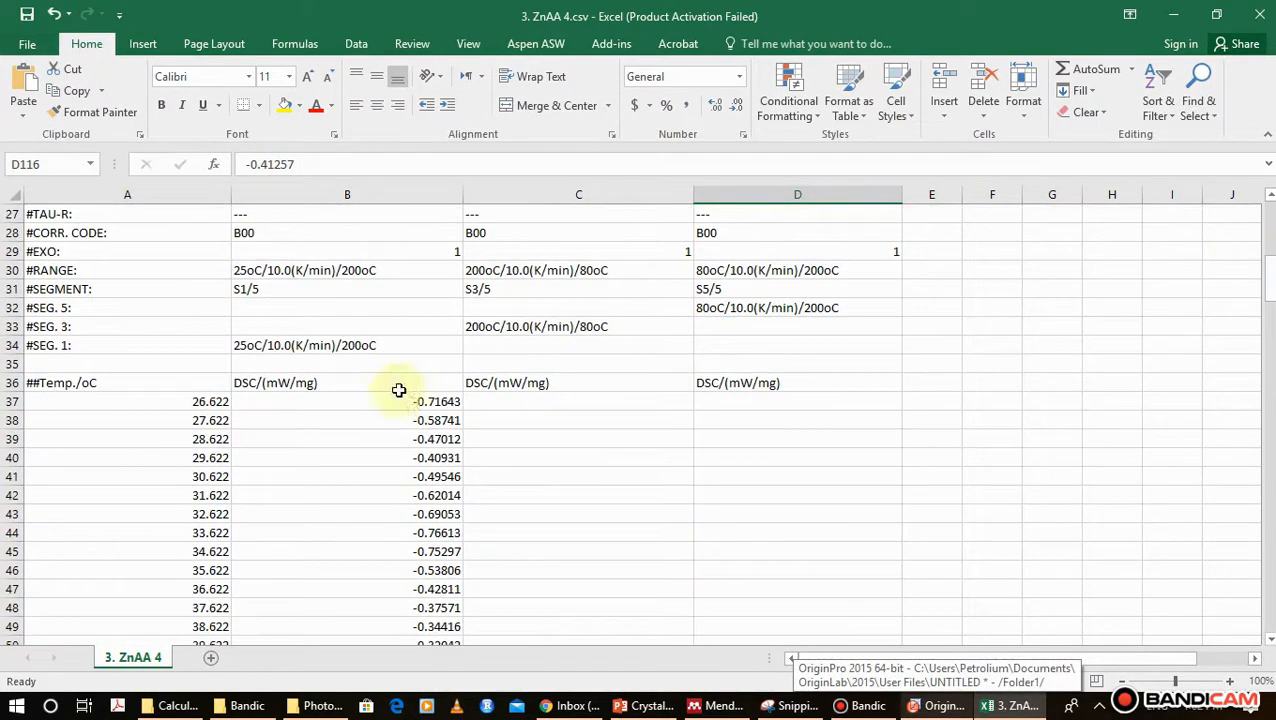
pyautogui.click(78, 403)
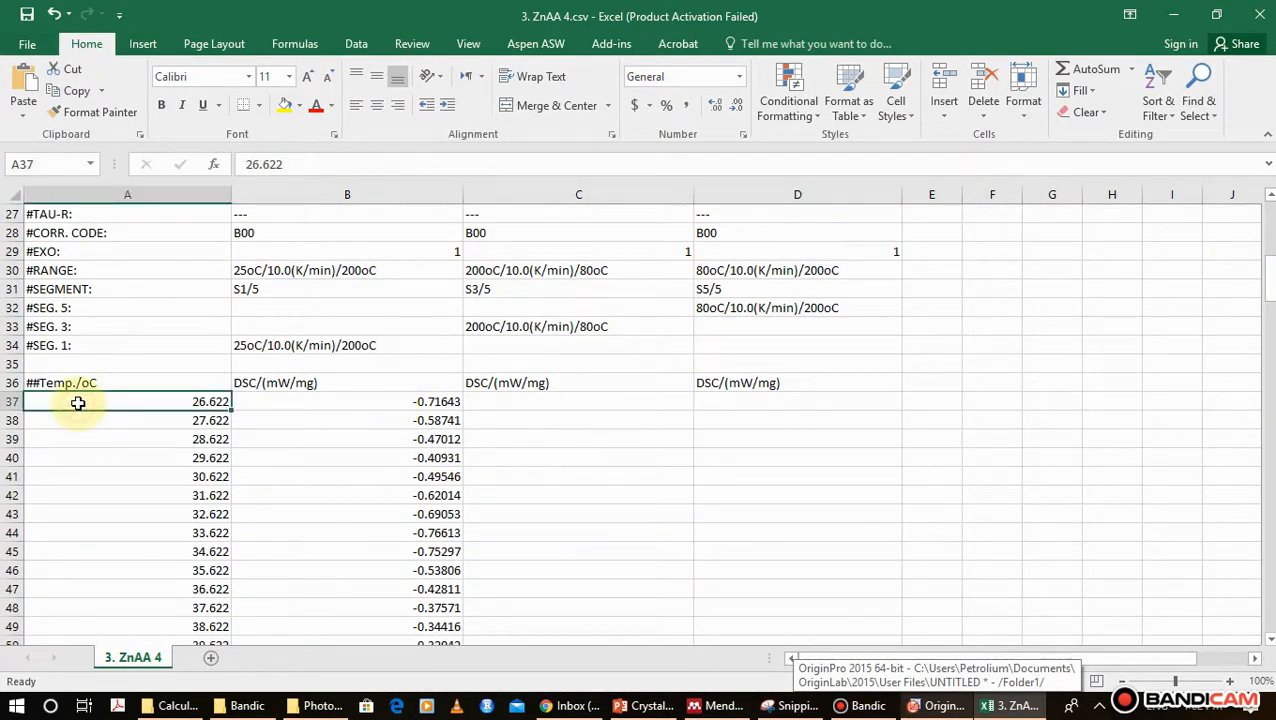
pyautogui.click(86, 252)
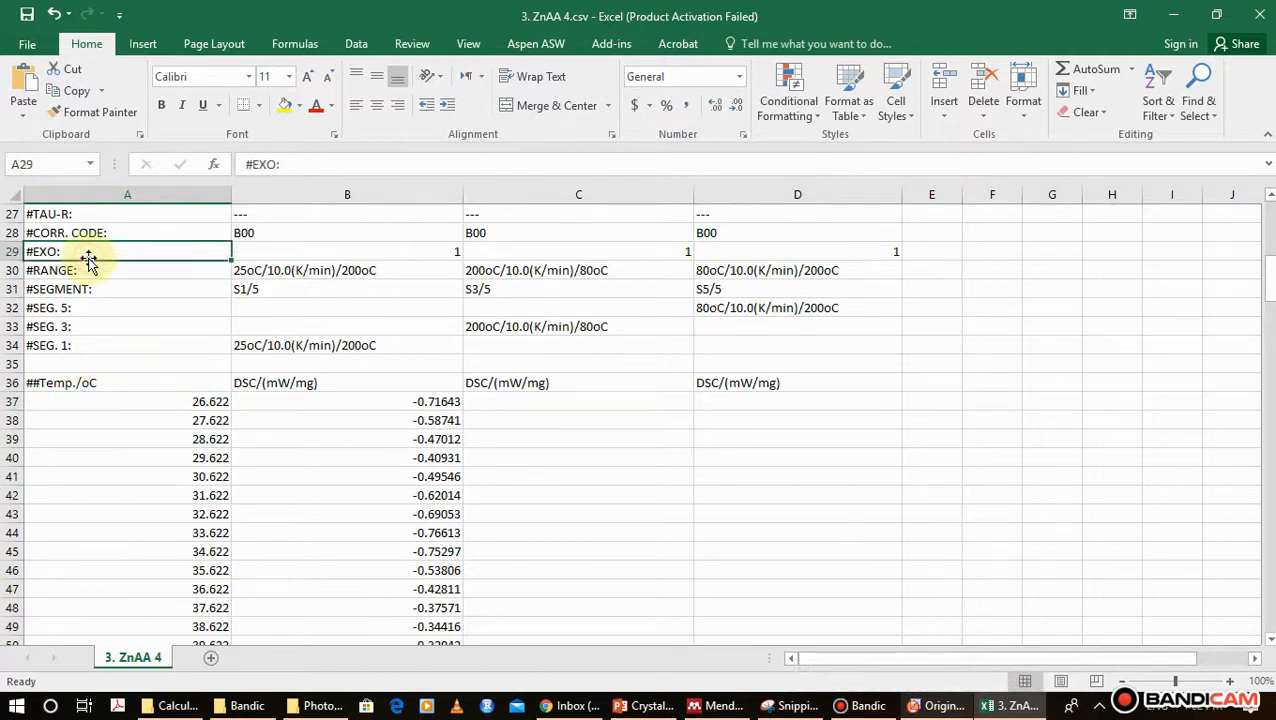
pyautogui.moveTo(88, 258); pyautogui.dragTo(145, 245)
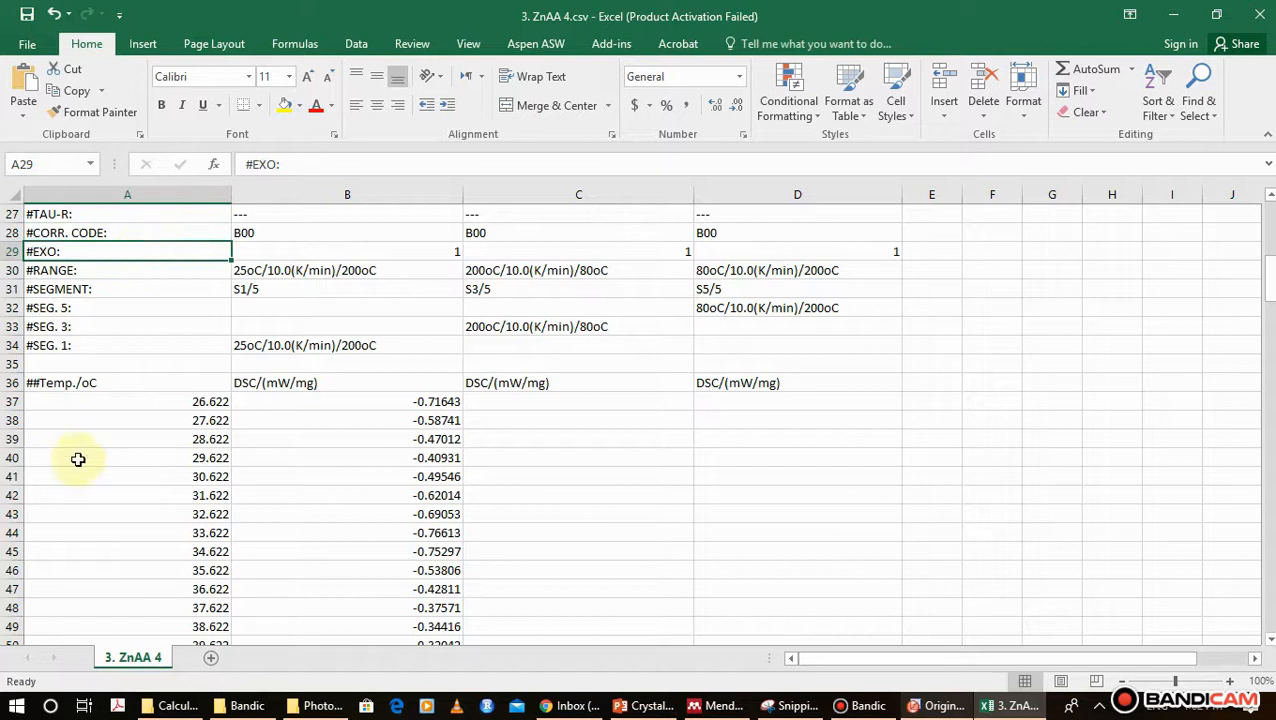
pyautogui.click(127, 409)
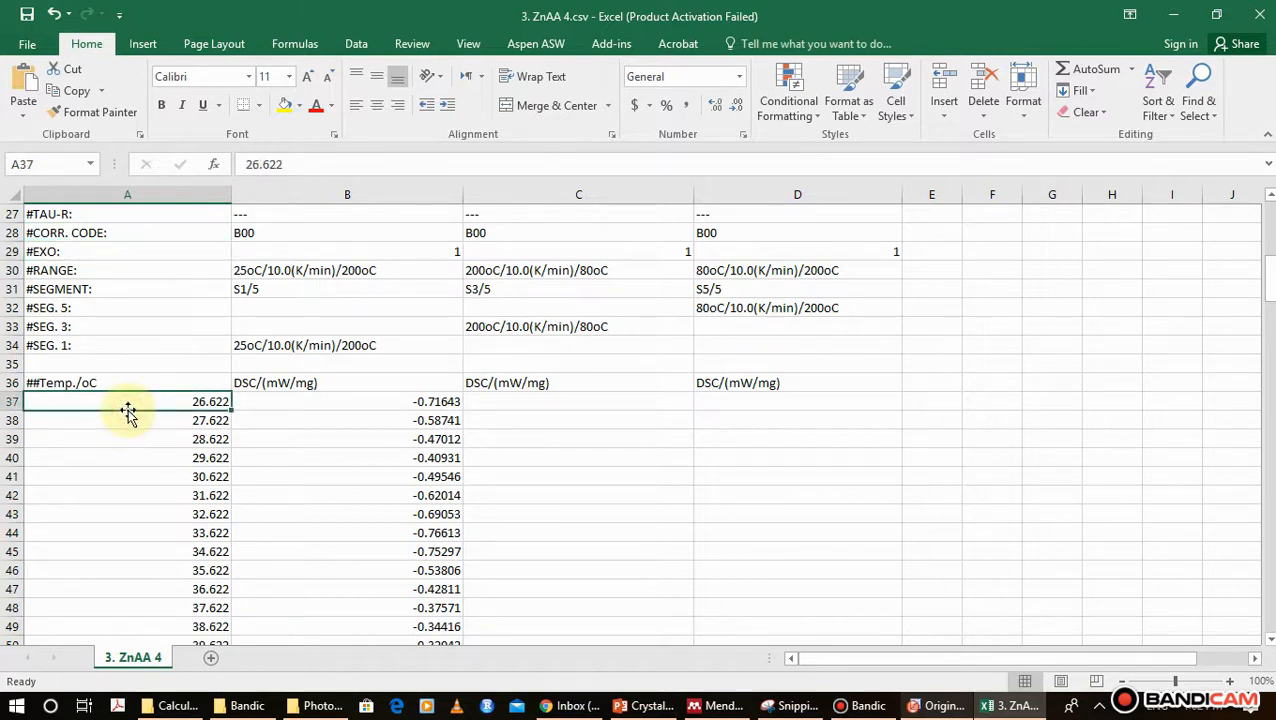
pyautogui.hotkey('shift', 'Right')
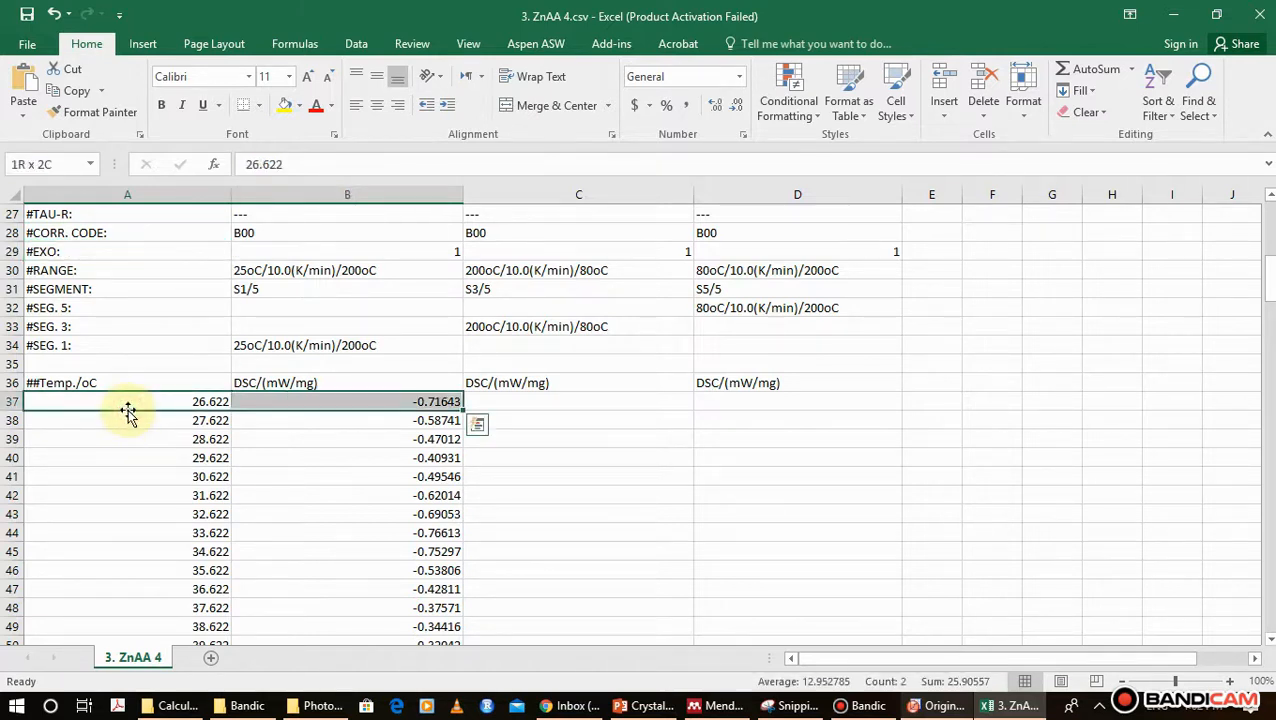
pyautogui.hotkey('shift', 'Right')
pyautogui.hotkey('shift', 'Right')
pyautogui.hotkey('shift', 'Down')
pyautogui.hotkey('shift', 'Down')
pyautogui.hotkey('shift', 'Down')
pyautogui.hotkey('shift', 'Down')
pyautogui.hotkey('shift', 'Down')
pyautogui.hotkey('shift', 'Down')
pyautogui.hotkey('shift', 'Down')
pyautogui.hotkey('shift', 'Down')
pyautogui.hotkey('shift', 'Down')
pyautogui.hotkey('shift', 'Down')
pyautogui.hotkey('shift', 'Down')
pyautogui.hotkey('shift', 'Down')
pyautogui.hotkey('shift', 'Down')
pyautogui.hotkey('shift', 'Down')
pyautogui.hotkey('shift', 'Down')
pyautogui.hotkey('shift', 'Down')
pyautogui.hotkey('shift', 'Down')
pyautogui.hotkey('shift', 'Down')
pyautogui.hotkey('shift', 'Down')
pyautogui.hotkey('shift', 'Down')
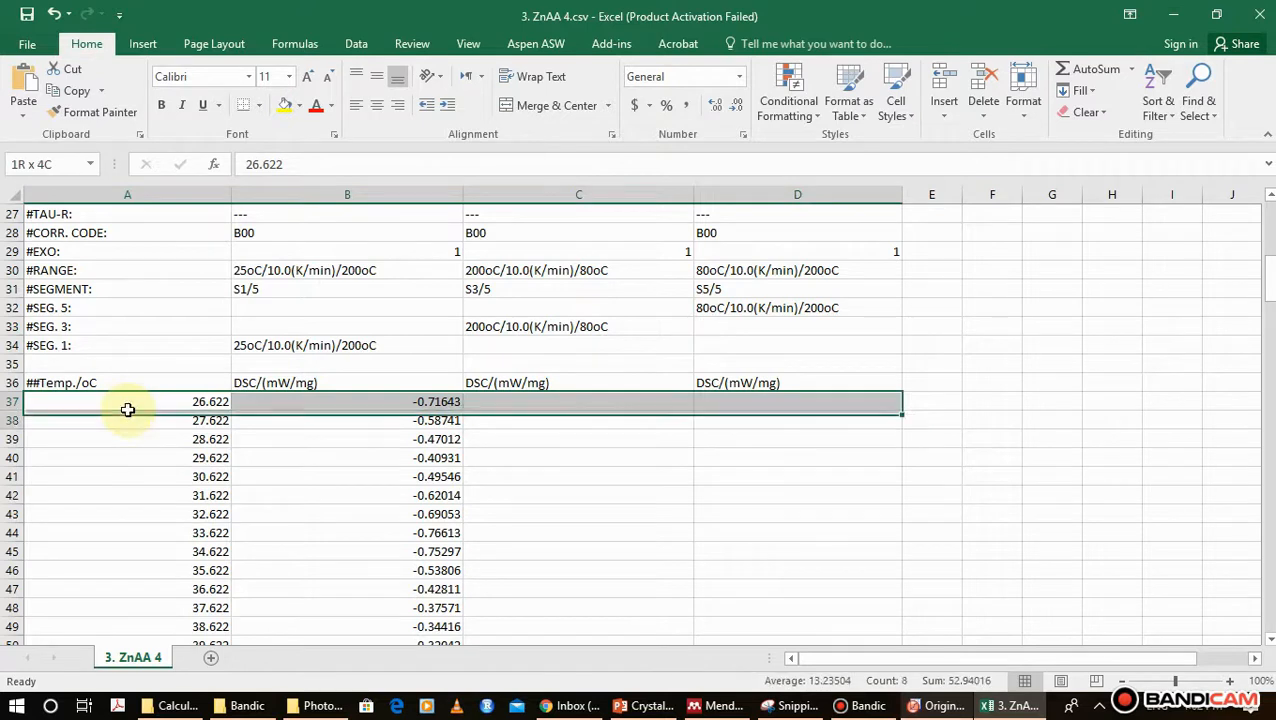
pyautogui.hotkey('shift', 'Down')
pyautogui.hotkey('shift', 'Down')
pyautogui.hotkey('shift', 'Down')
pyautogui.hotkey('shift', 'Down')
pyautogui.hotkey('shift', 'Down')
pyautogui.hotkey('shift', 'Down')
pyautogui.hotkey('shift', 'Down')
pyautogui.hotkey('shift', 'Down')
pyautogui.hotkey('shift', 'Down')
pyautogui.hotkey('shift', 'Down')
pyautogui.hotkey('shift', 'Down')
pyautogui.hotkey('shift', 'Down')
pyautogui.hotkey('shift', 'Down')
pyautogui.hotkey('shift', 'Down')
pyautogui.hotkey('shift', 'Down')
pyautogui.hotkey('shift', 'Down')
pyautogui.hotkey('shift', 'Down')
pyautogui.hotkey('shift', 'Down')
pyautogui.hotkey('shift', 'Down')
pyautogui.hotkey('shift', 'Down')
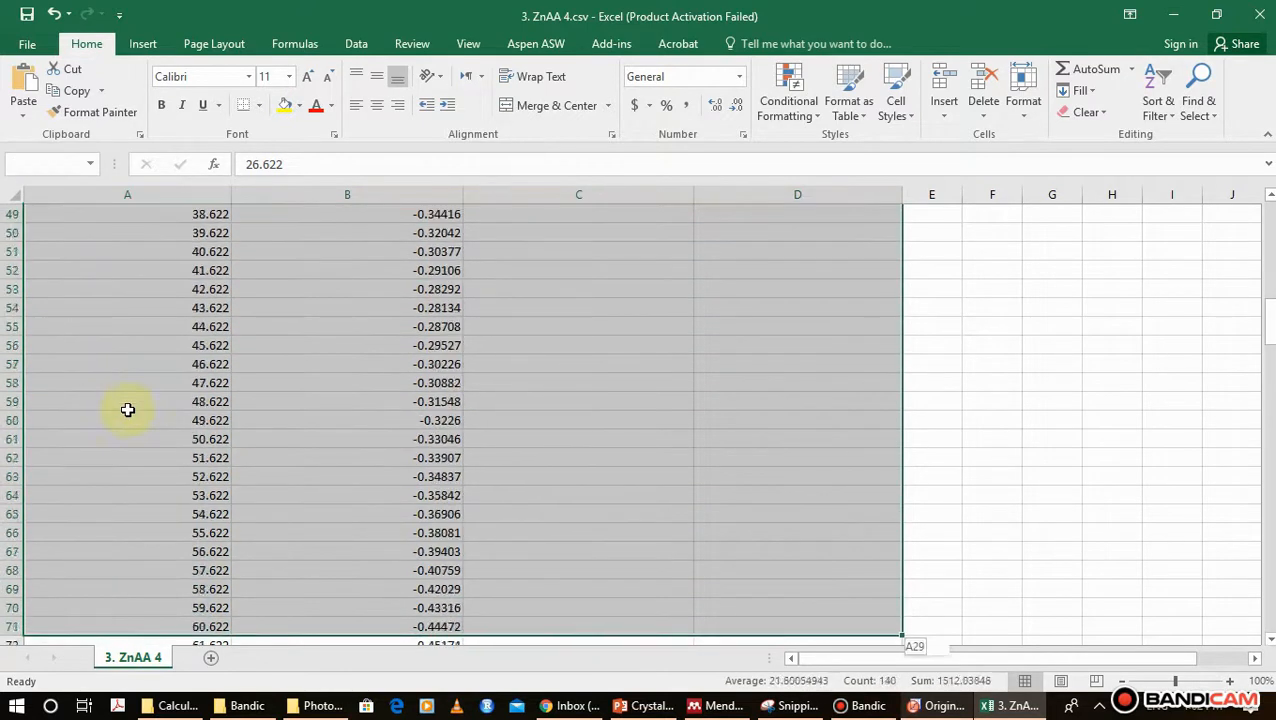
pyautogui.hotkey('shift', 'Down')
pyautogui.hotkey('shift', 'Down')
pyautogui.hotkey('shift', 'Down')
pyautogui.hotkey('shift', 'Down')
pyautogui.hotkey('shift', 'Down')
pyautogui.hotkey('shift', 'Down')
pyautogui.hotkey('shift', 'Down')
pyautogui.hotkey('shift', 'Down')
pyautogui.hotkey('shift', 'Down')
pyautogui.hotkey('shift', 'Down')
pyautogui.hotkey('shift', 'Down')
pyautogui.hotkey('shift', 'Down')
pyautogui.hotkey('shift', 'Down')
pyautogui.hotkey('shift', 'Down')
pyautogui.hotkey('shift', 'Down')
pyautogui.hotkey('shift', 'Down')
pyautogui.hotkey('shift', 'Down')
pyautogui.hotkey('shift', 'Down')
pyautogui.hotkey('shift', 'Down')
pyautogui.hotkey('shift', 'Down')
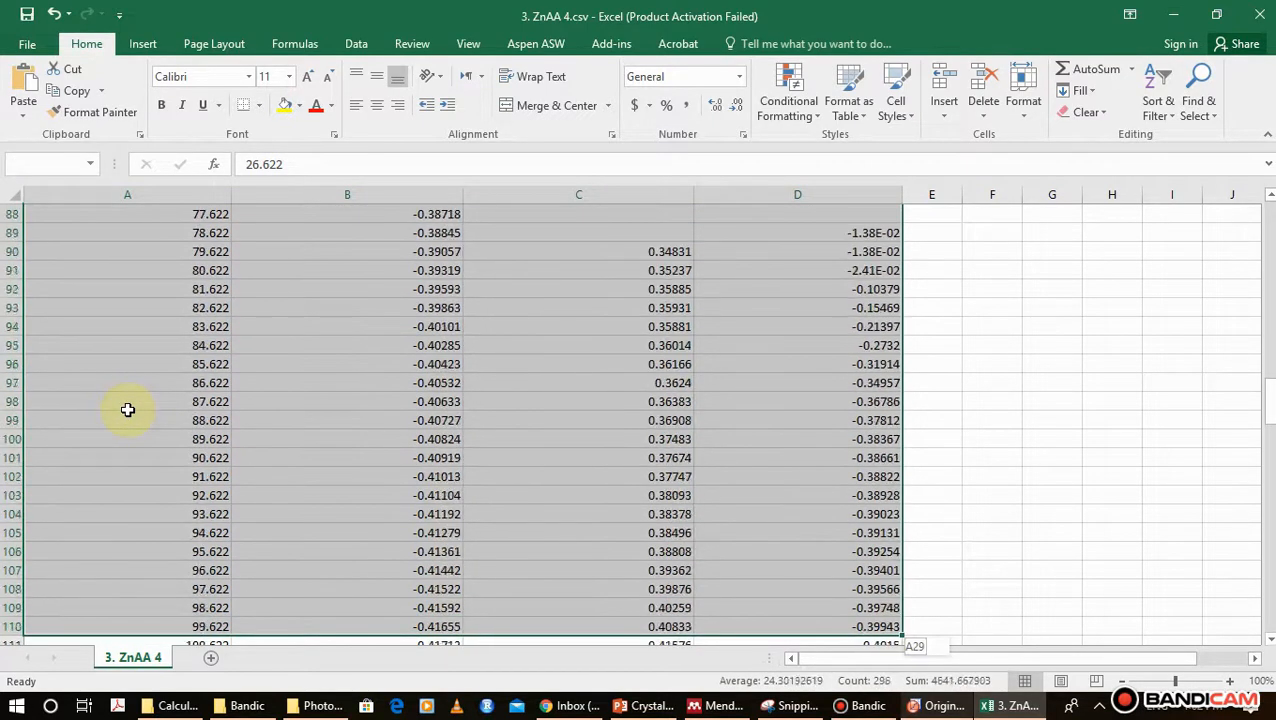
pyautogui.hotkey('shift', 'Down')
pyautogui.hotkey('shift', 'Down')
pyautogui.hotkey('shift', 'Down')
pyautogui.hotkey('shift', 'Down')
pyautogui.hotkey('shift', 'Down')
pyautogui.hotkey('shift', 'Down')
pyautogui.hotkey('shift', 'Down')
pyautogui.hotkey('shift', 'Down')
pyautogui.hotkey('shift', 'Down')
pyautogui.hotkey('shift', 'Down')
pyautogui.hotkey('shift', 'Down')
pyautogui.hotkey('shift', 'Down')
pyautogui.hotkey('shift', 'Down')
pyautogui.hotkey('shift', 'Down')
pyautogui.hotkey('shift', 'Down')
pyautogui.hotkey('shift', 'Down')
pyautogui.hotkey('shift', 'Down')
pyautogui.hotkey('shift', 'Down')
pyautogui.hotkey('shift', 'Down')
pyautogui.hotkey('shift', 'Down')
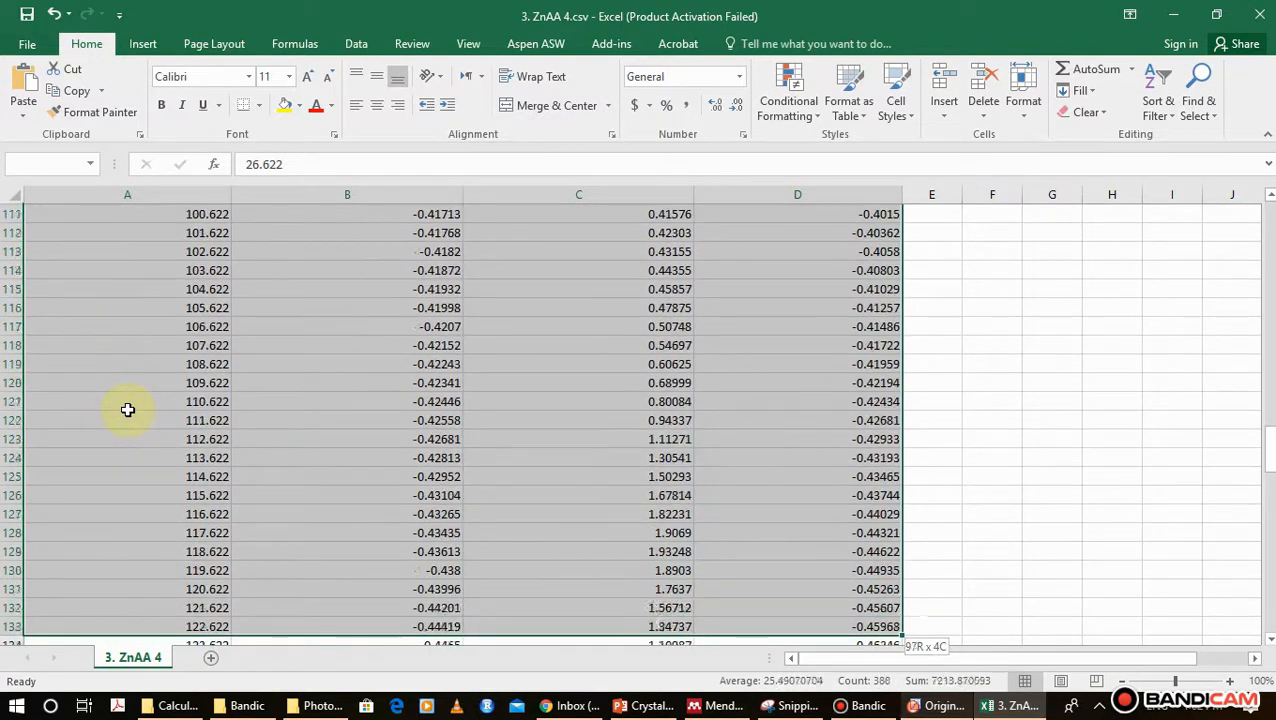
pyautogui.hotkey('shift', 'Down')
pyautogui.hotkey('shift', 'Down')
pyautogui.hotkey('shift', 'Down')
pyautogui.hotkey('shift', 'Down')
pyautogui.hotkey('shift', 'Down')
pyautogui.hotkey('shift', 'Down')
pyautogui.hotkey('shift', 'Down')
pyautogui.hotkey('shift', 'Down')
pyautogui.hotkey('shift', 'Down')
pyautogui.hotkey('shift', 'Down')
pyautogui.hotkey('shift', 'Down')
pyautogui.hotkey('shift', 'Down')
pyautogui.hotkey('shift', 'Down')
pyautogui.hotkey('shift', 'Down')
pyautogui.hotkey('shift', 'Down')
pyautogui.hotkey('shift', 'Down')
pyautogui.hotkey('shift', 'Down')
pyautogui.hotkey('shift', 'Down')
pyautogui.hotkey('shift', 'Down')
pyautogui.hotkey('shift', 'Down')
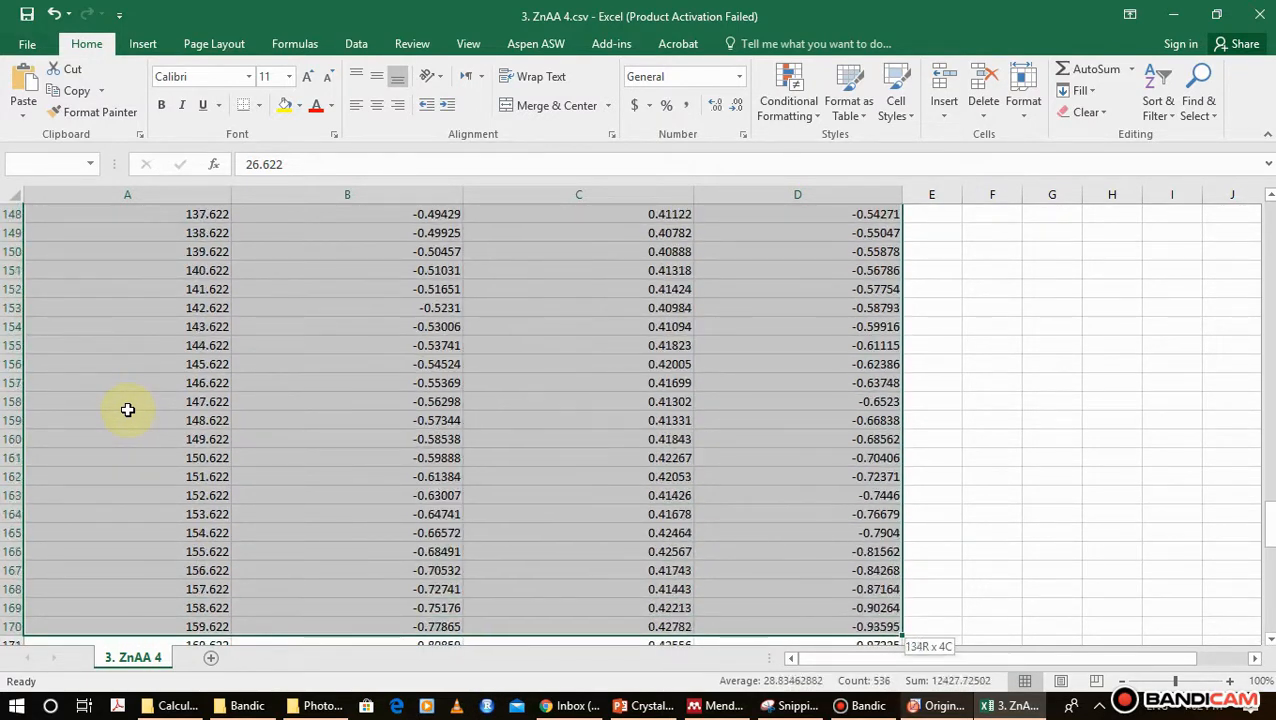
pyautogui.hotkey('shift', 'Down')
pyautogui.hotkey('shift', 'Down')
pyautogui.hotkey('shift', 'Down')
pyautogui.hotkey('shift', 'Down')
pyautogui.hotkey('shift', 'Down')
pyautogui.hotkey('shift', 'Down')
pyautogui.hotkey('shift', 'Down')
pyautogui.hotkey('shift', 'Down')
pyautogui.hotkey('shift', 'Down')
pyautogui.hotkey('shift', 'Down')
pyautogui.hotkey('shift', 'Down')
pyautogui.hotkey('shift', 'Down')
pyautogui.hotkey('shift', 'Down')
pyautogui.hotkey('shift', 'Down')
pyautogui.hotkey('shift', 'Down')
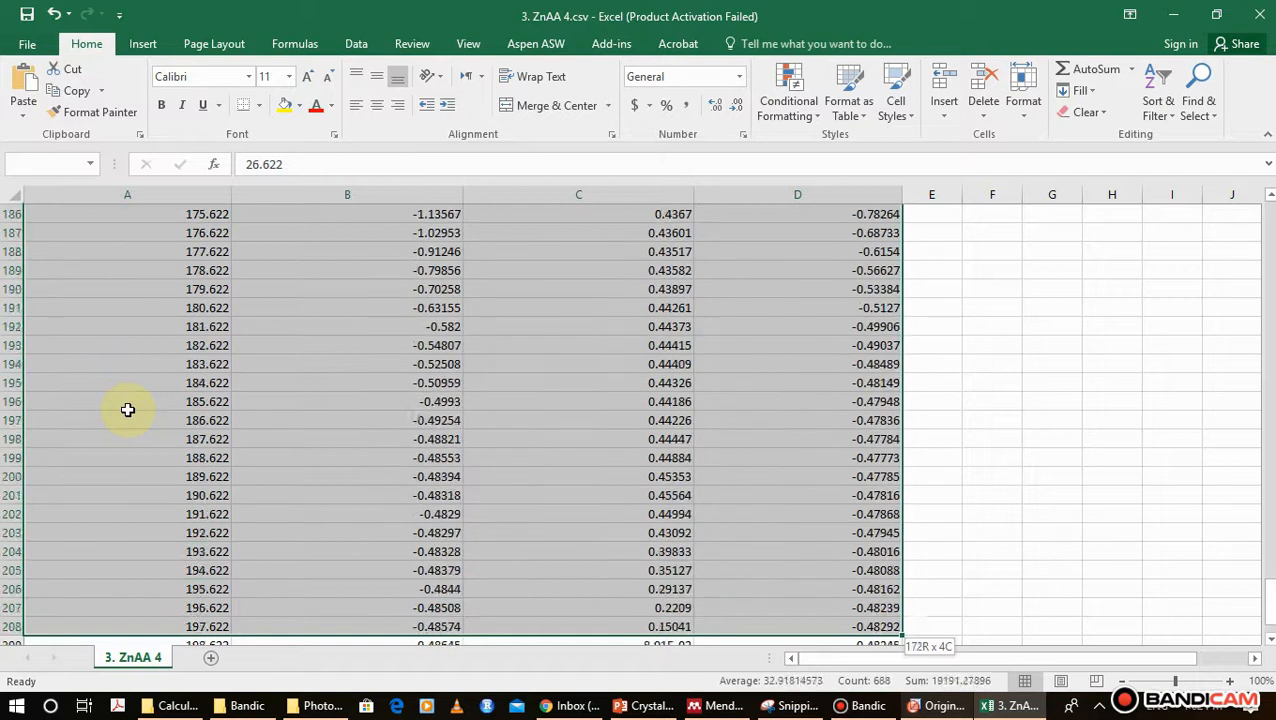
pyautogui.hotkey('shift', 'Up')
pyautogui.hotkey('shift', 'Up')
pyautogui.hotkey('shift', 'Up')
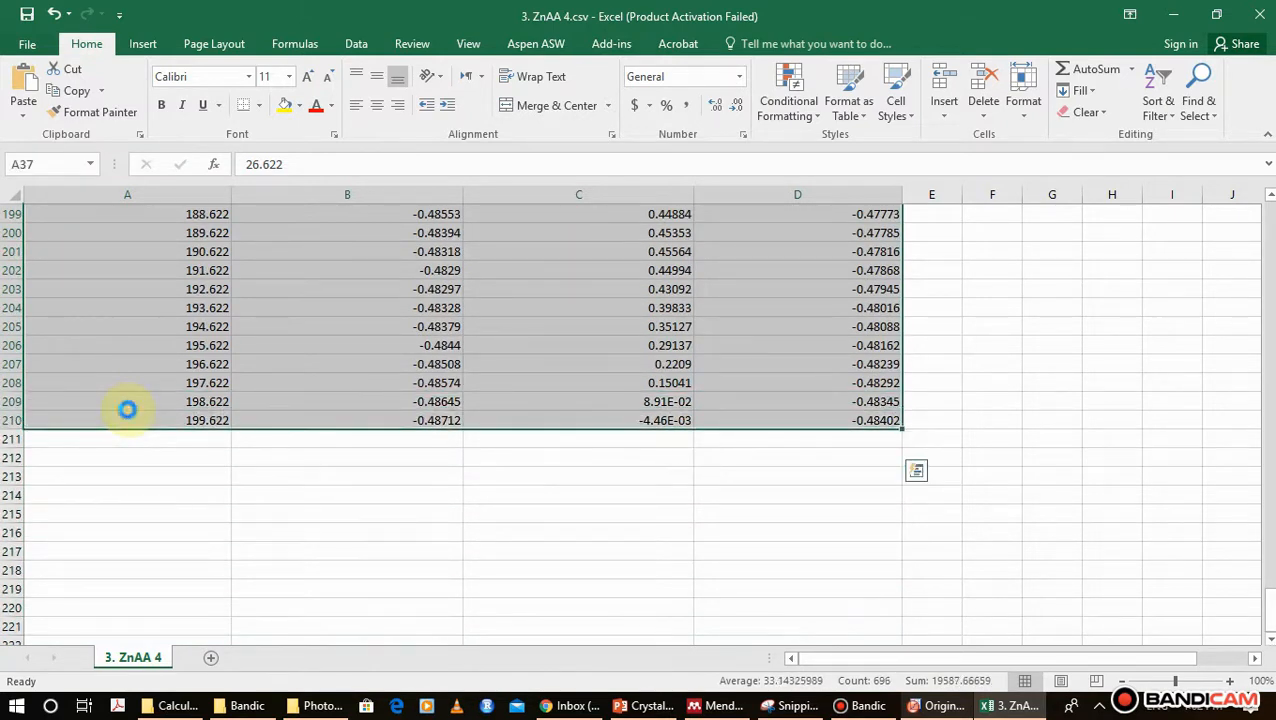
pyautogui.hotkey('ctrl', 'c')
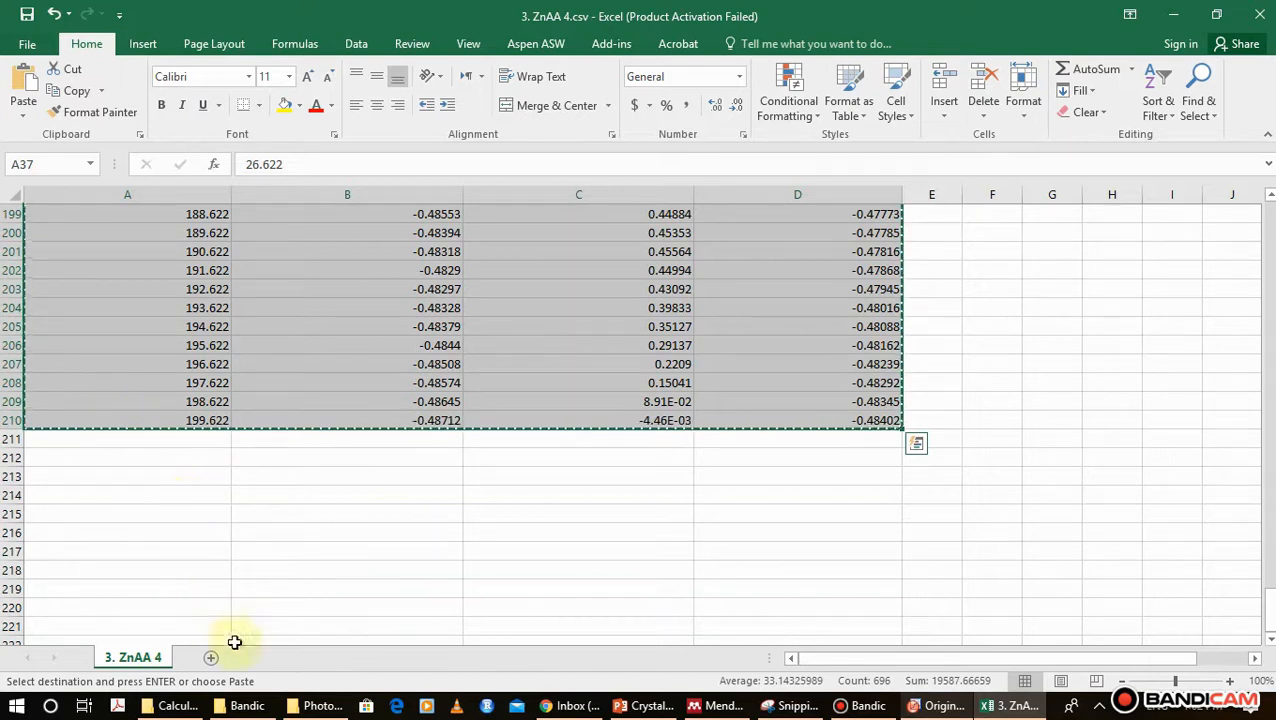
# - Switch to OriginPro and paste the copied DSC data into Book1, starting at row 1 of column A(X)
pyautogui.click(937, 706)
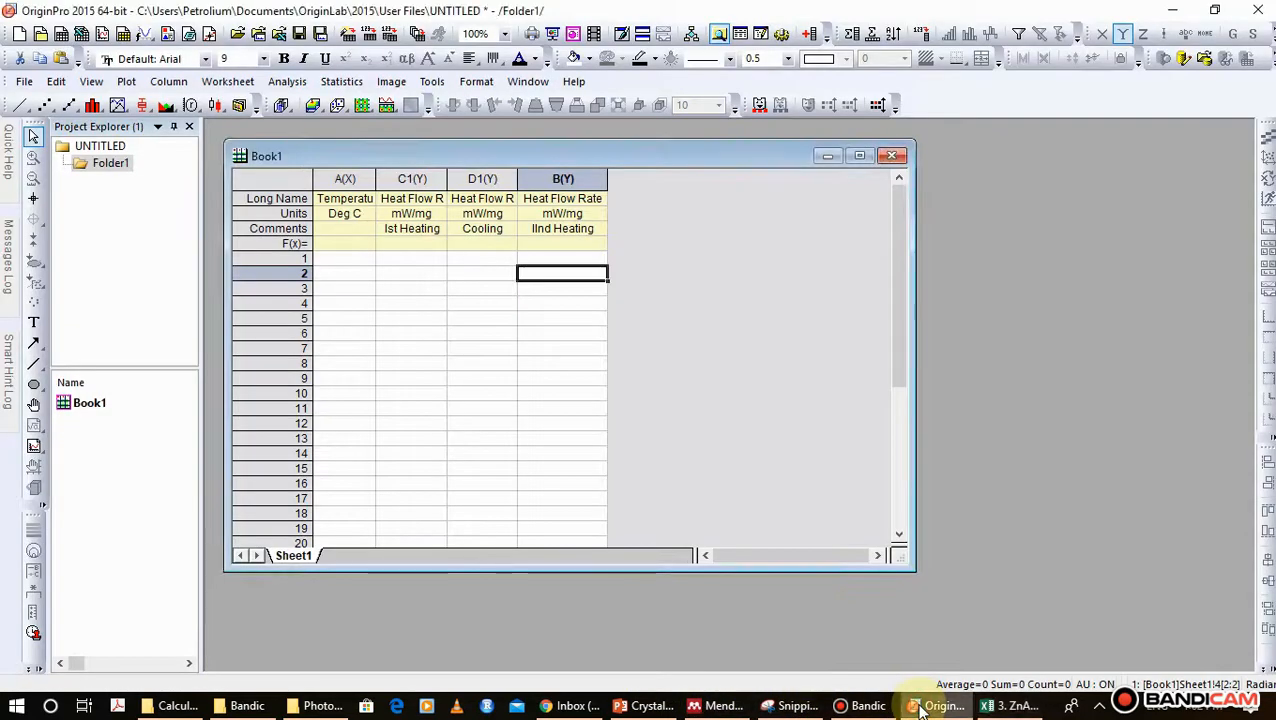
pyautogui.click(323, 257)
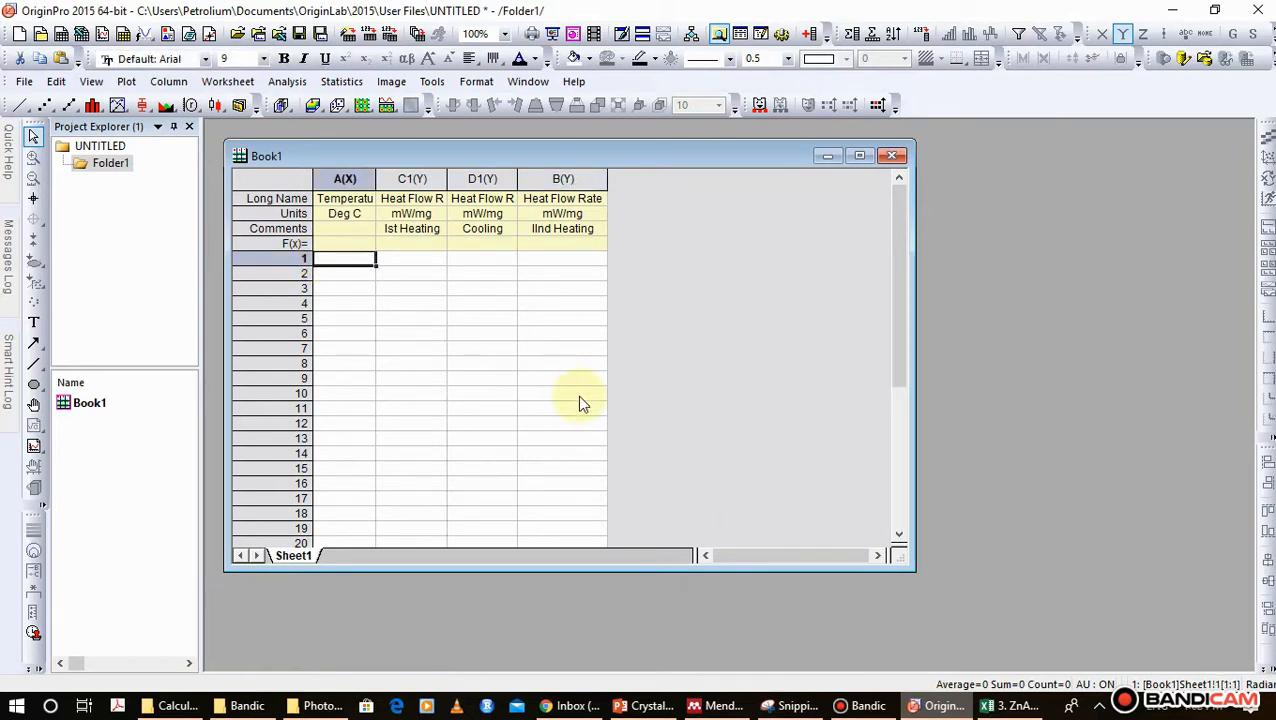
pyautogui.hotkey('ctrl', 'v')
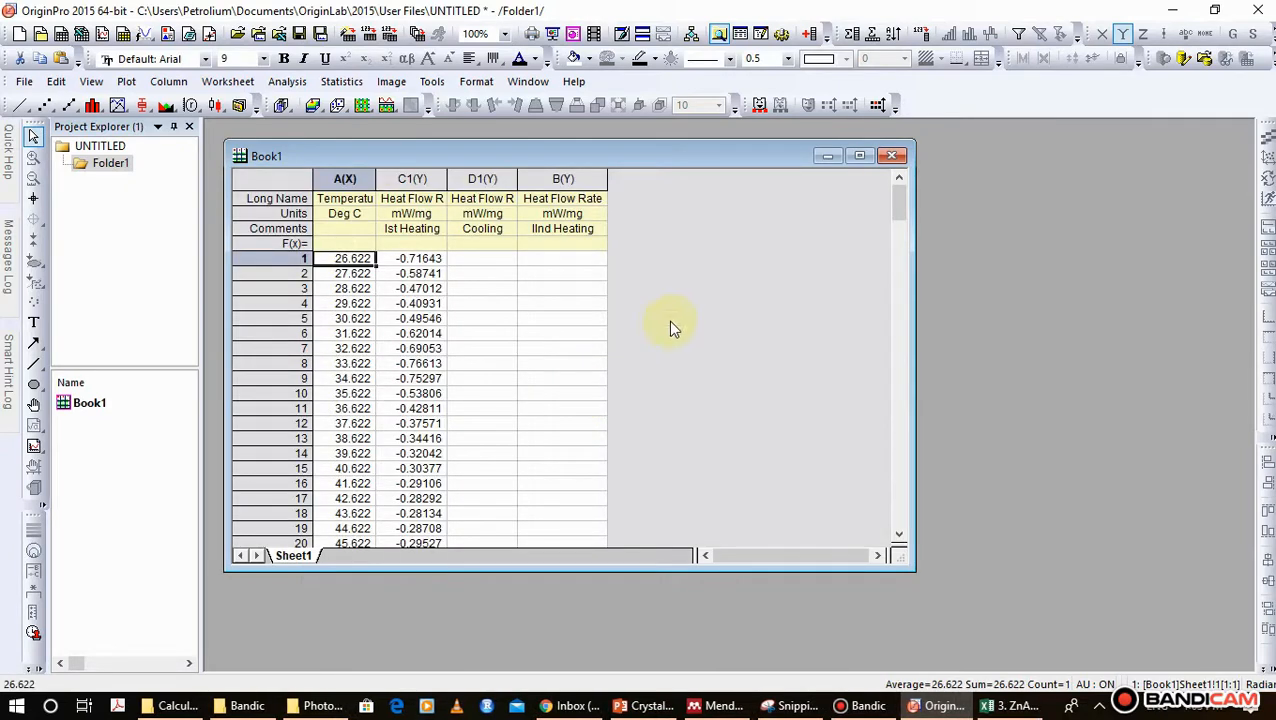
pyautogui.click(350, 273)
pyautogui.click(353, 259)
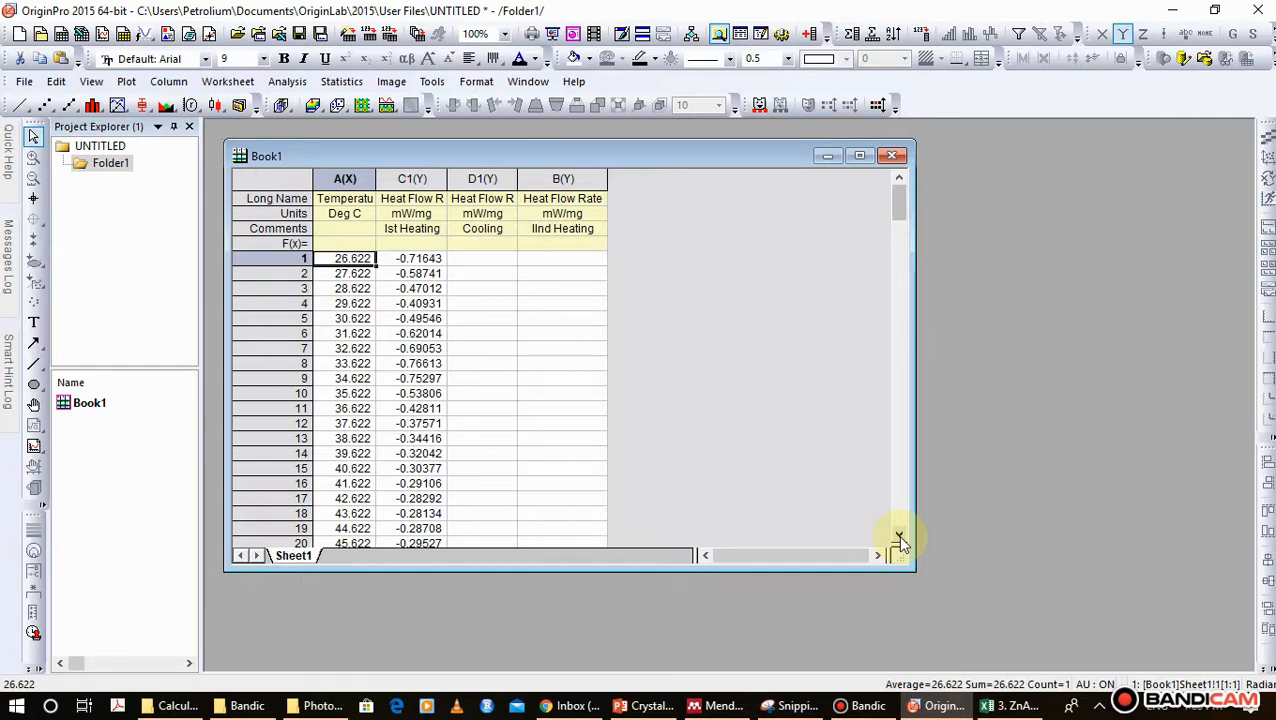
# - Examine the pasted rows to see at which temperature the Cooling and IInd Heating values begin
pyautogui.moveTo(899, 540); pyautogui.dragTo(899, 540)
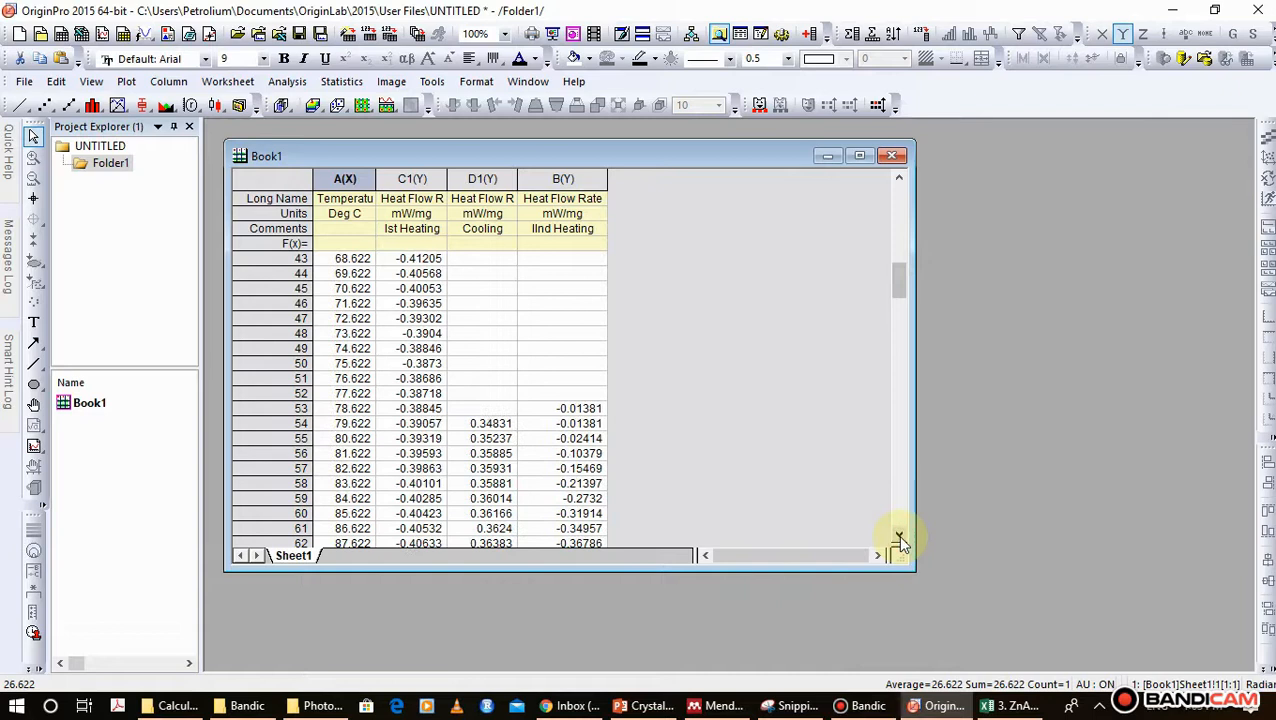
pyautogui.click(345, 425)
pyautogui.press('Right')
pyautogui.press('Right')
pyautogui.press('Right')
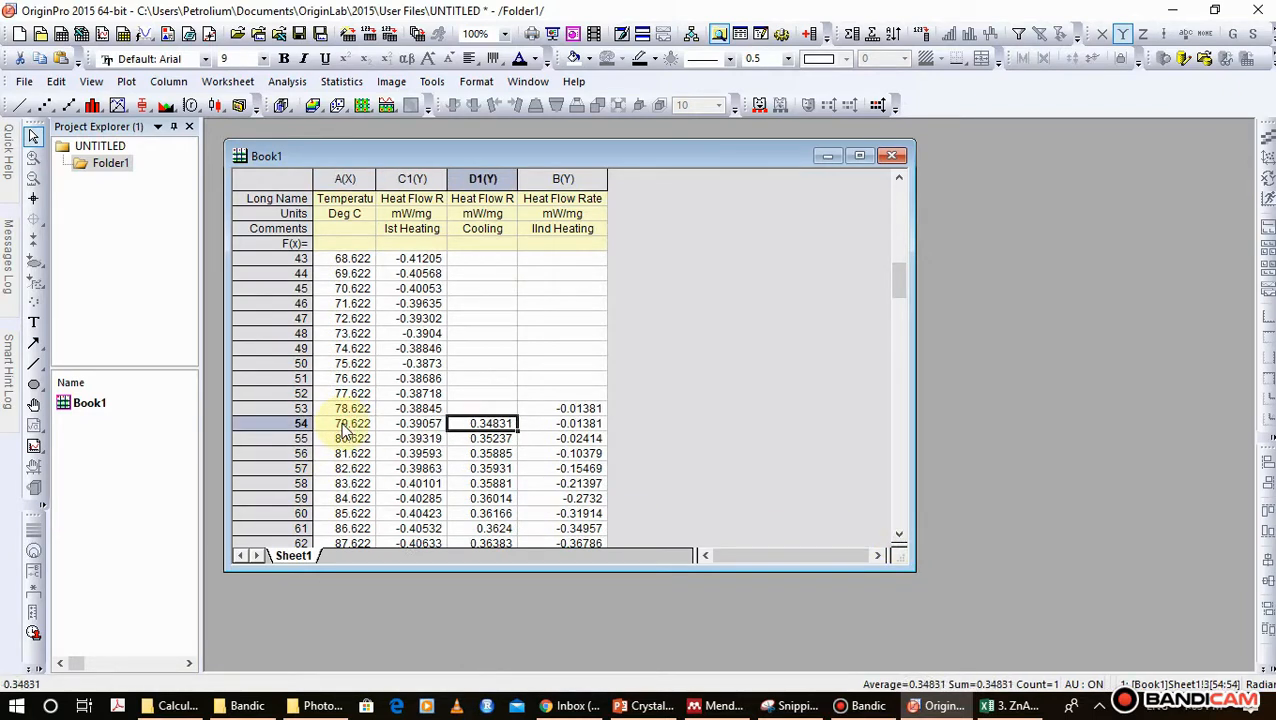
pyautogui.press('Left')
pyautogui.press('Left')
pyautogui.press('Left')
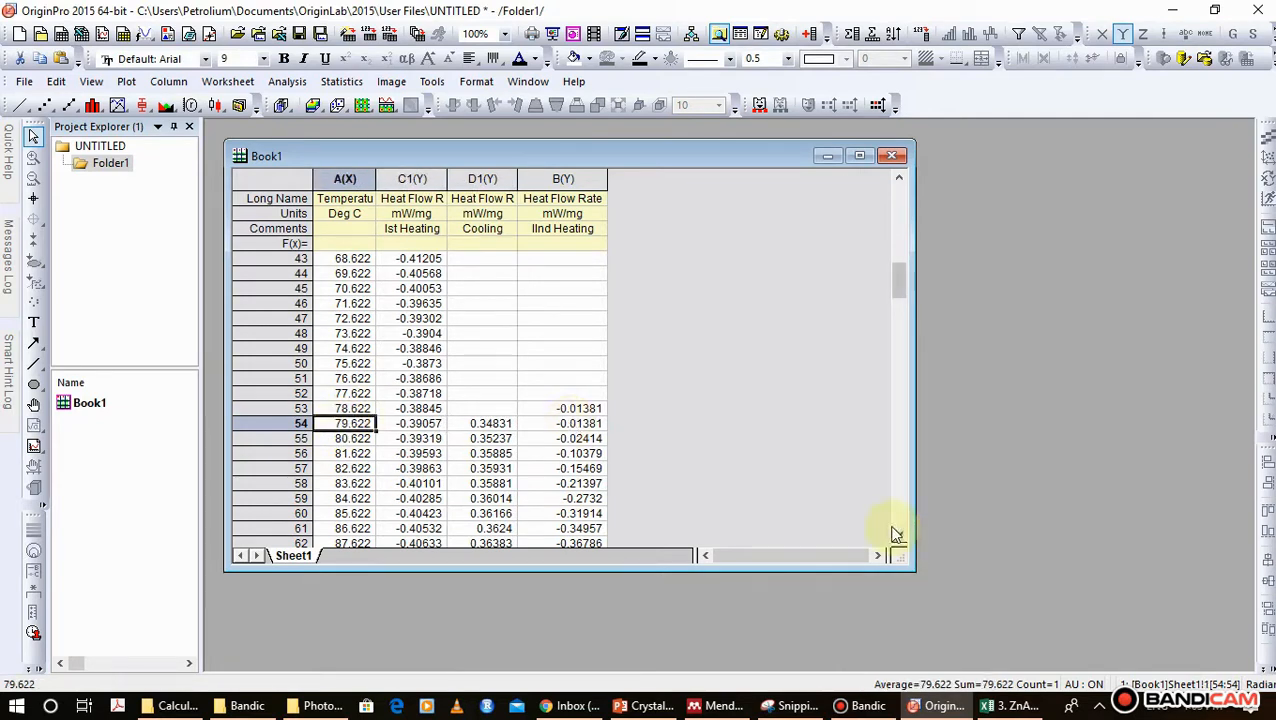
pyautogui.moveTo(899, 537); pyautogui.dragTo(899, 183)
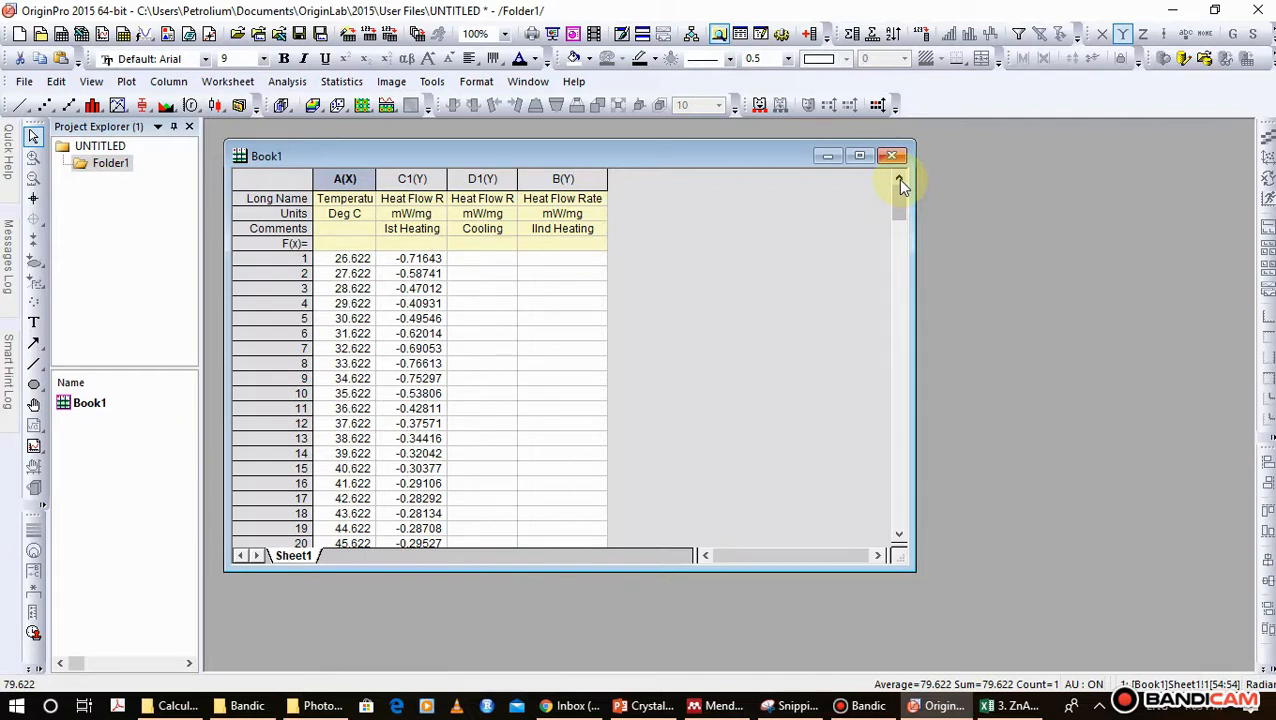
pyautogui.click(355, 179)
pyautogui.click(593, 272)
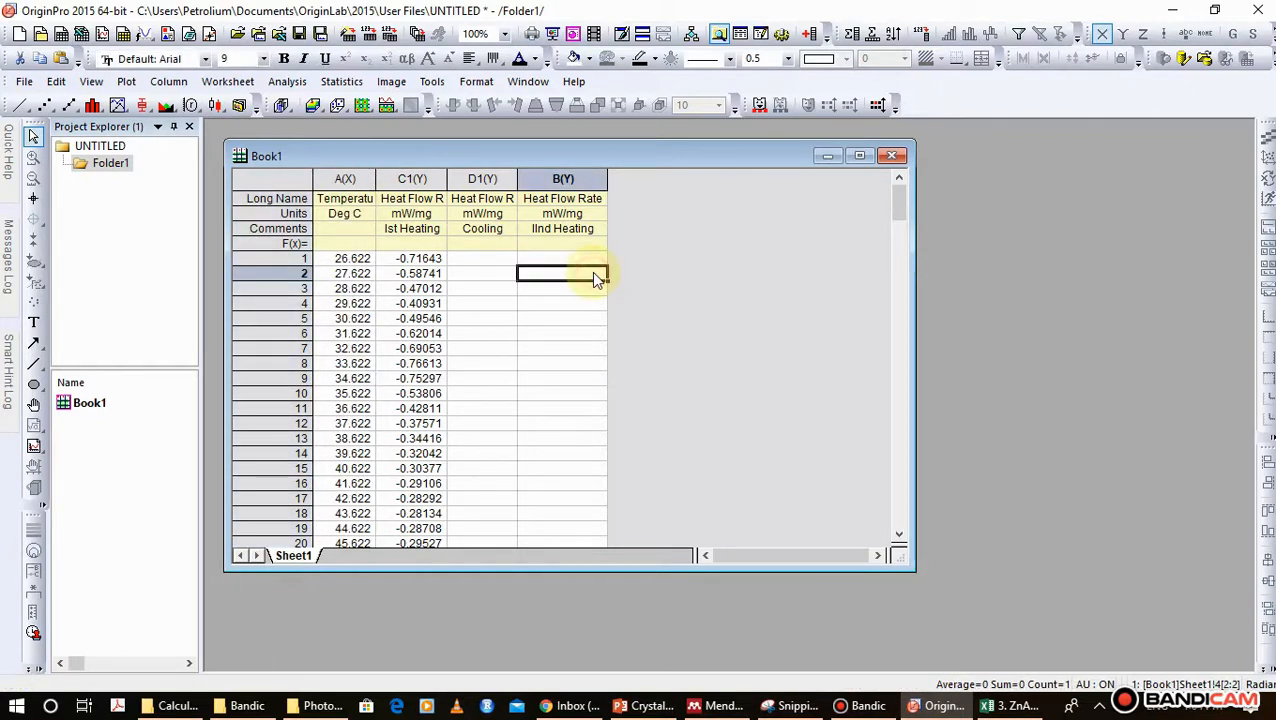
# - Plot the Ist Heating column C1(Y) as a line graph and move the graph window clear of the worksheet data
pyautogui.click(410, 177)
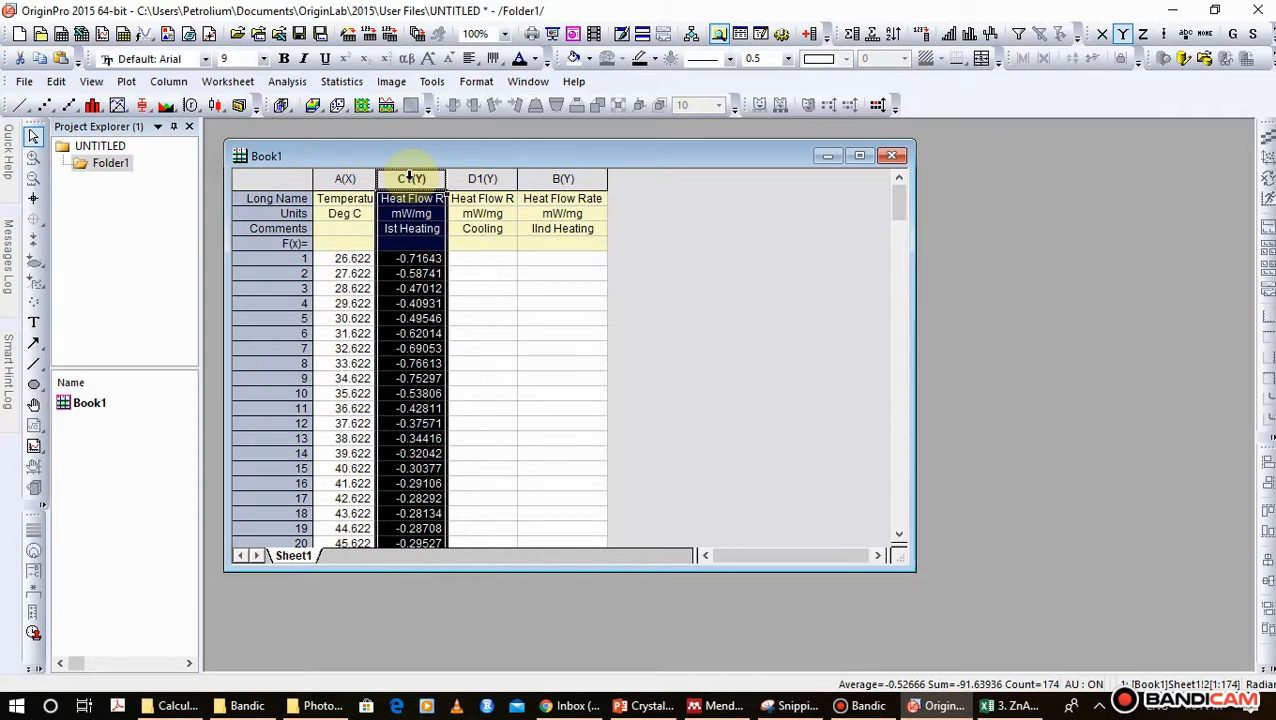
pyautogui.rightClick(411, 177)
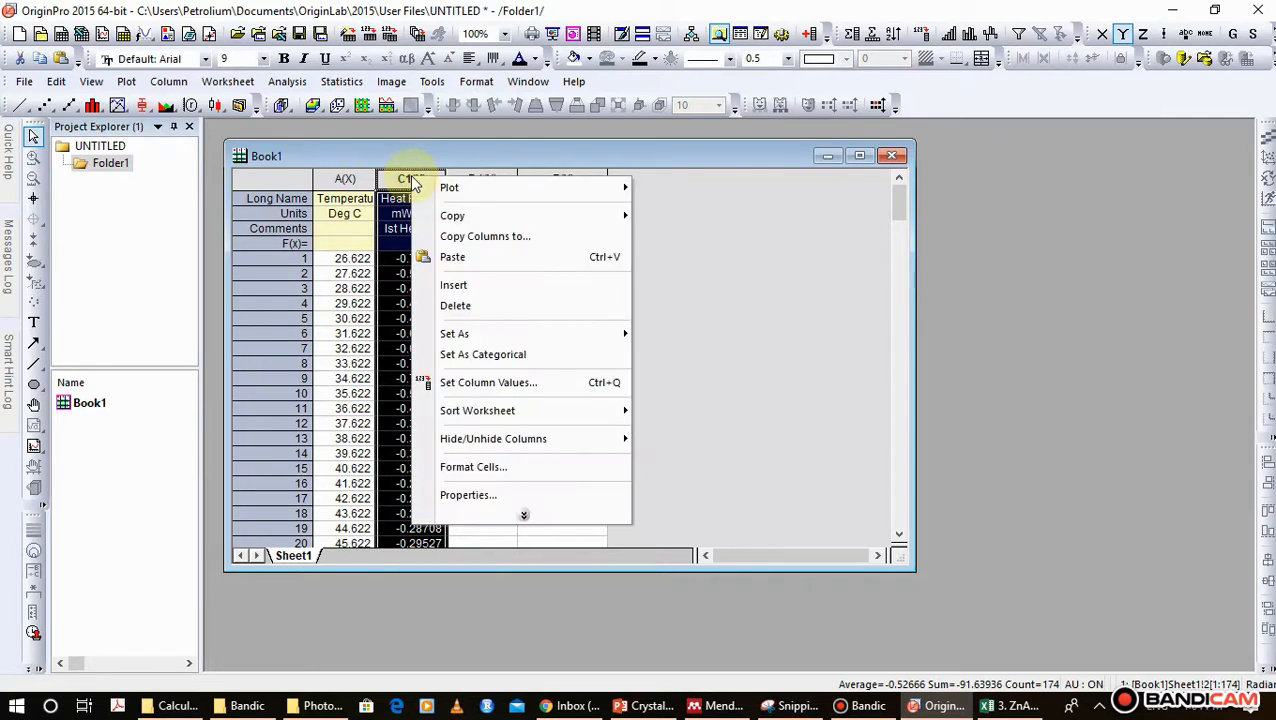
pyautogui.moveTo(452, 190)
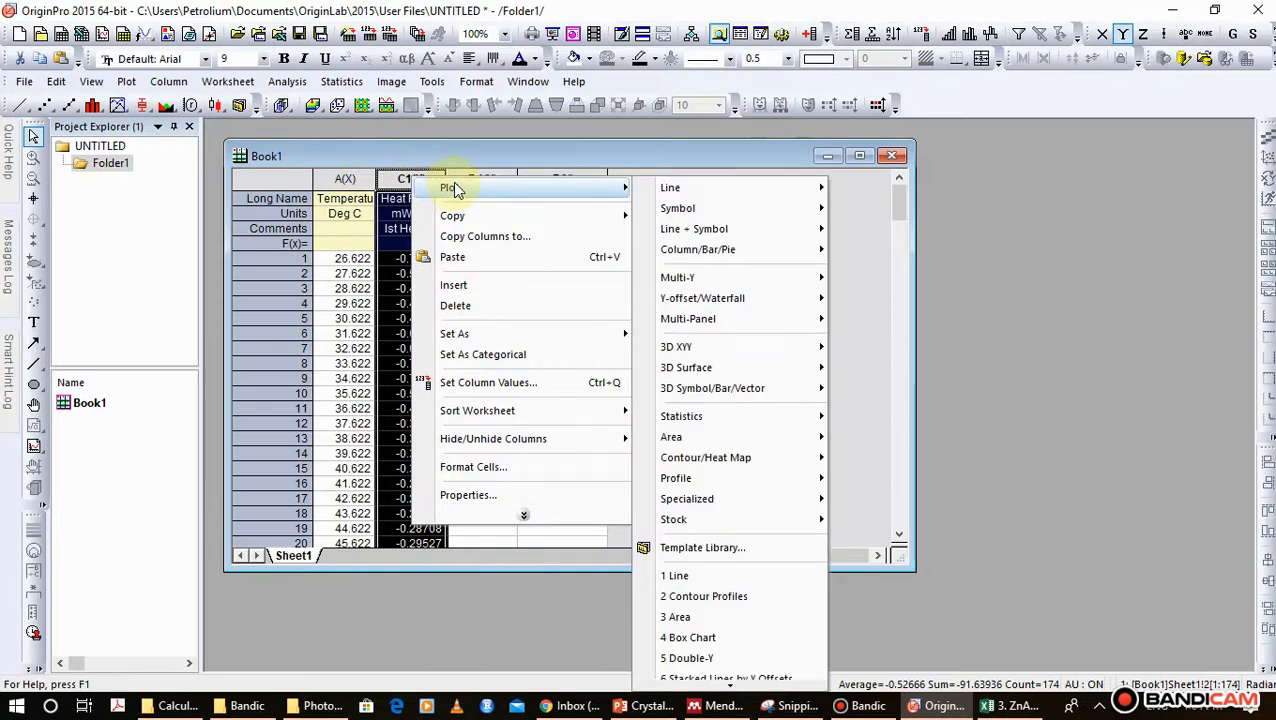
pyautogui.moveTo(670, 193)
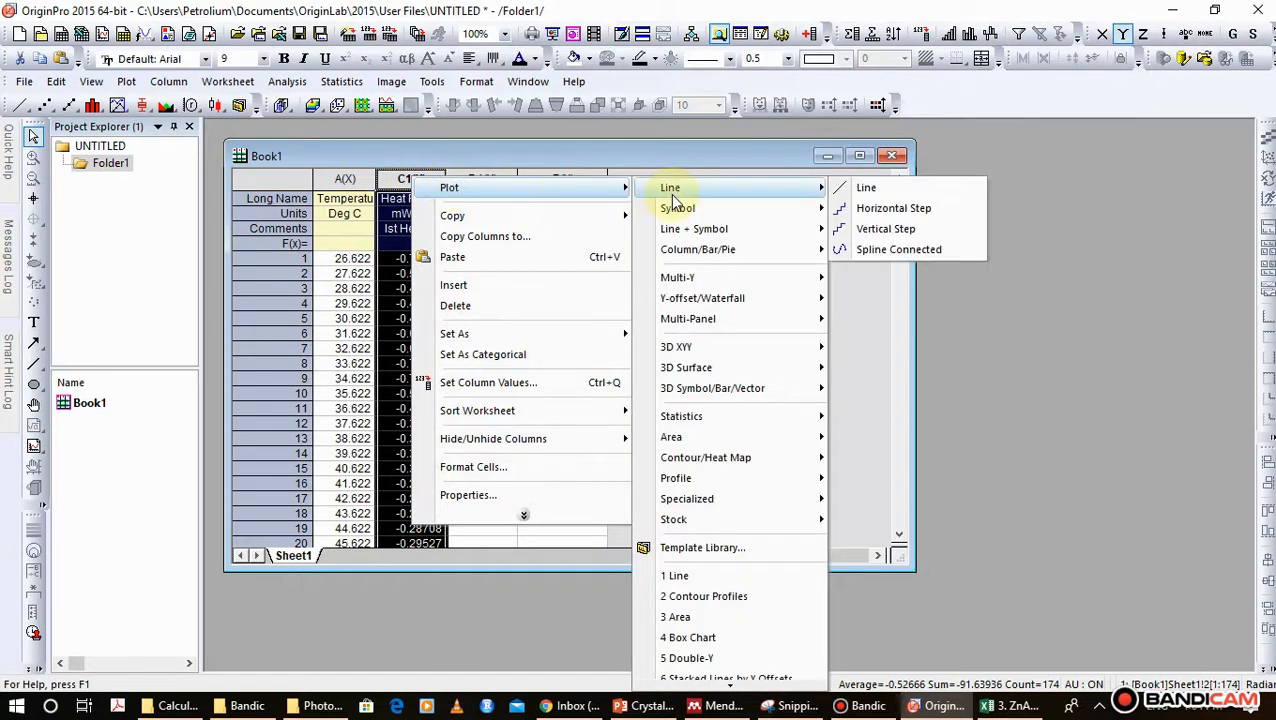
pyautogui.click(866, 191)
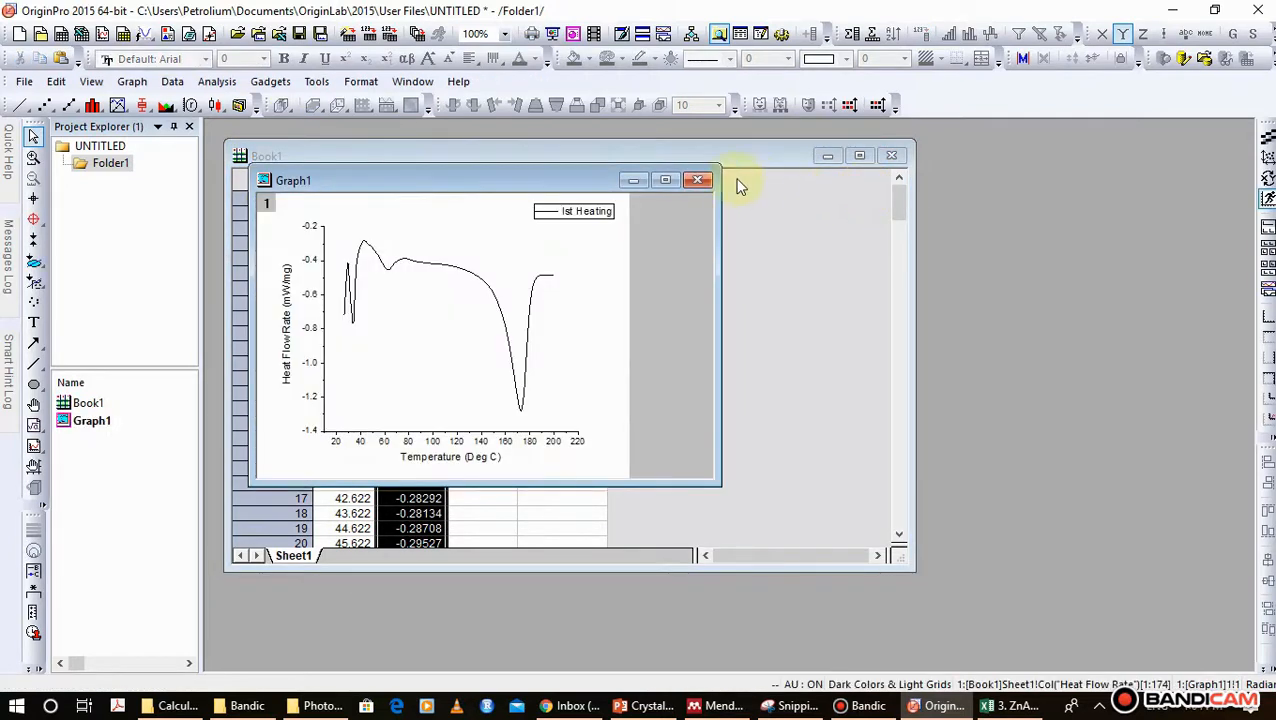
pyautogui.moveTo(540, 182); pyautogui.dragTo(958, 207)
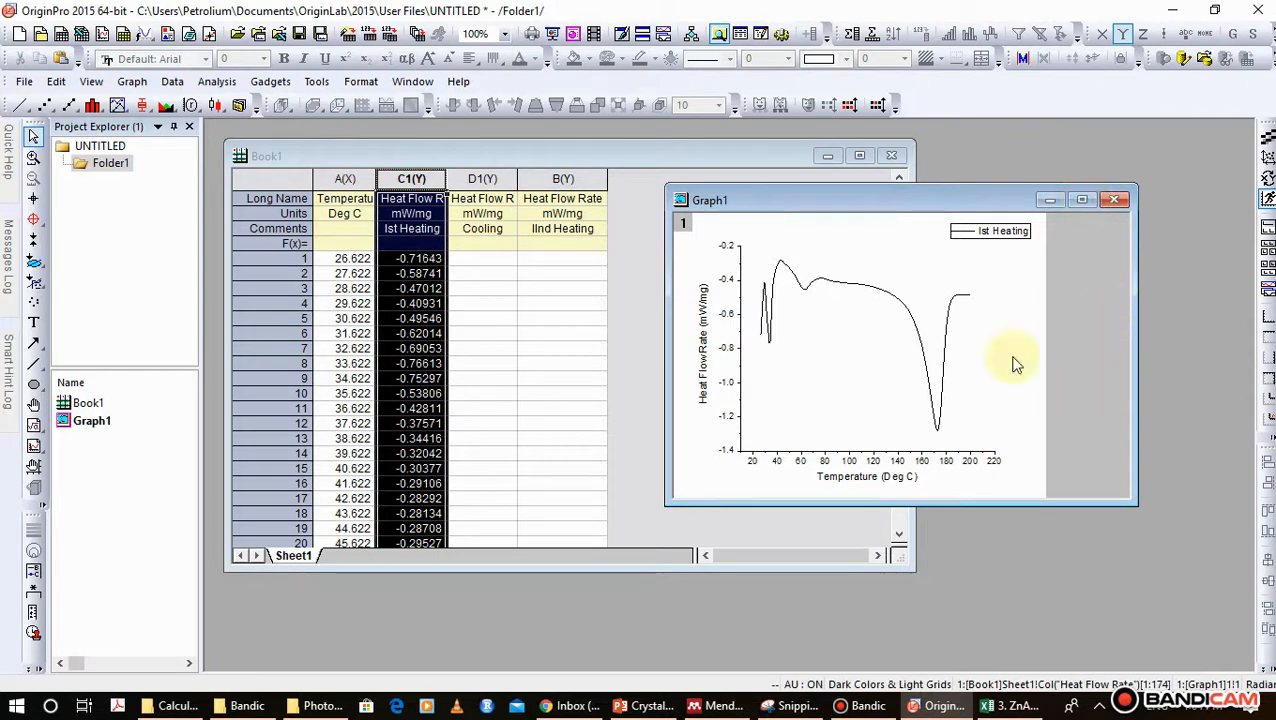
# - Enlarge the Graph1 window and place it over the worksheet so the Ist Heating curve can be inspected
pyautogui.click(1080, 204)
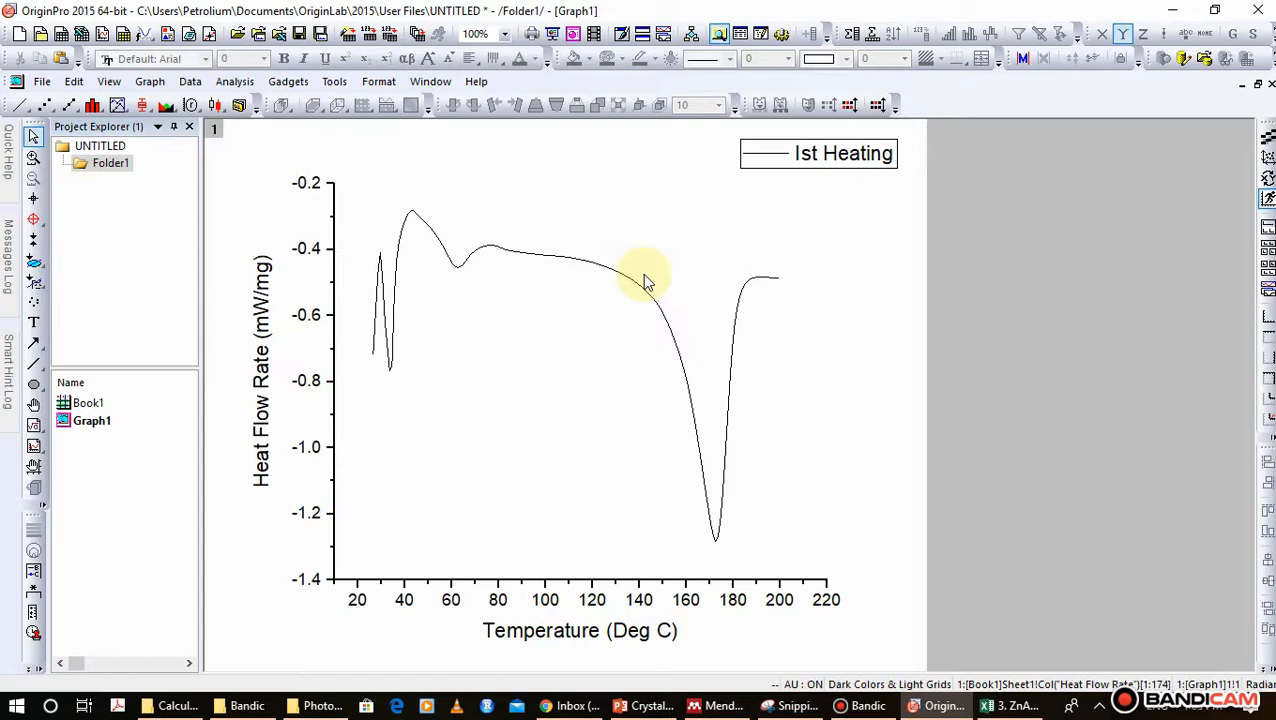
pyautogui.click(1257, 83)
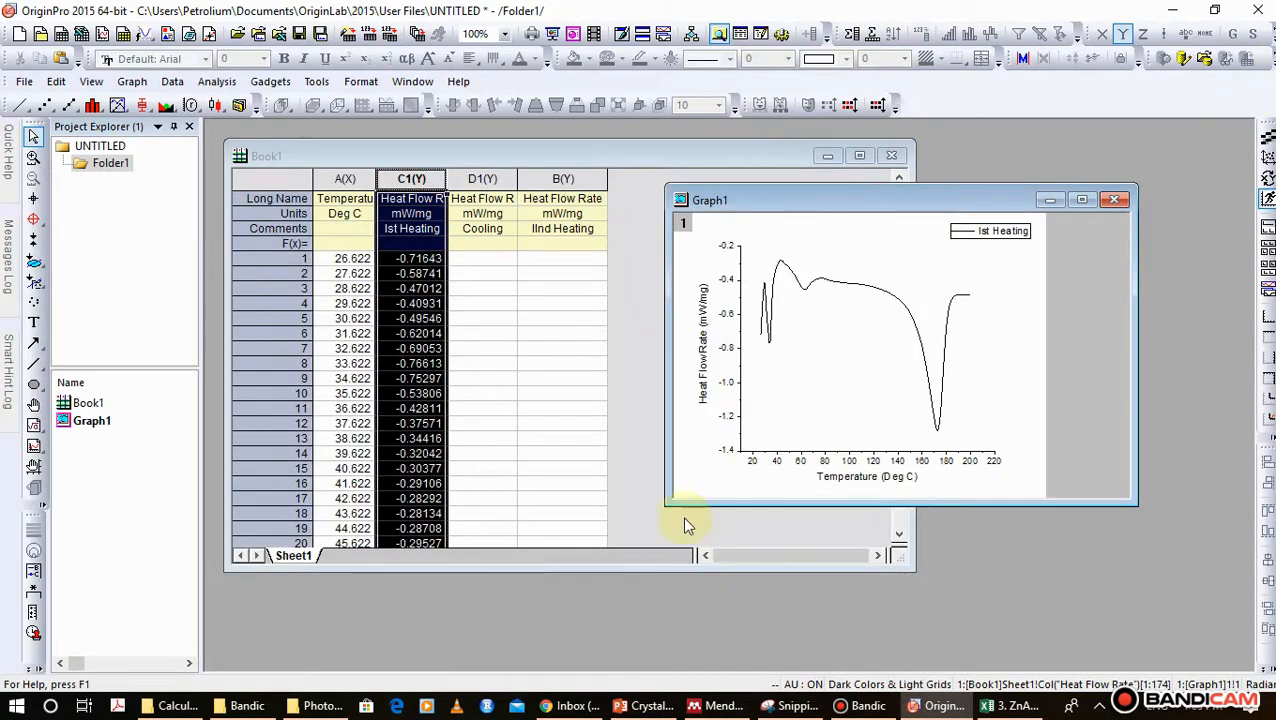
pyautogui.moveTo(665, 502); pyautogui.dragTo(458, 663)
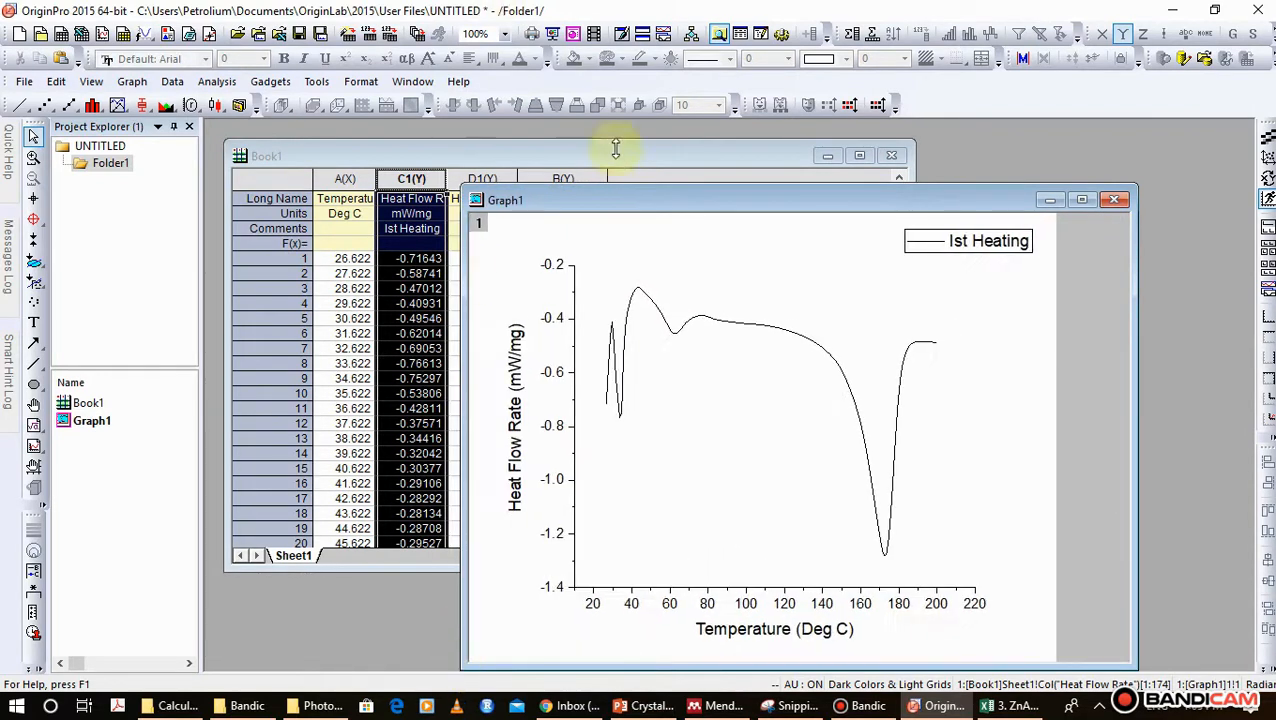
pyautogui.moveTo(622, 197); pyautogui.dragTo(400, 151)
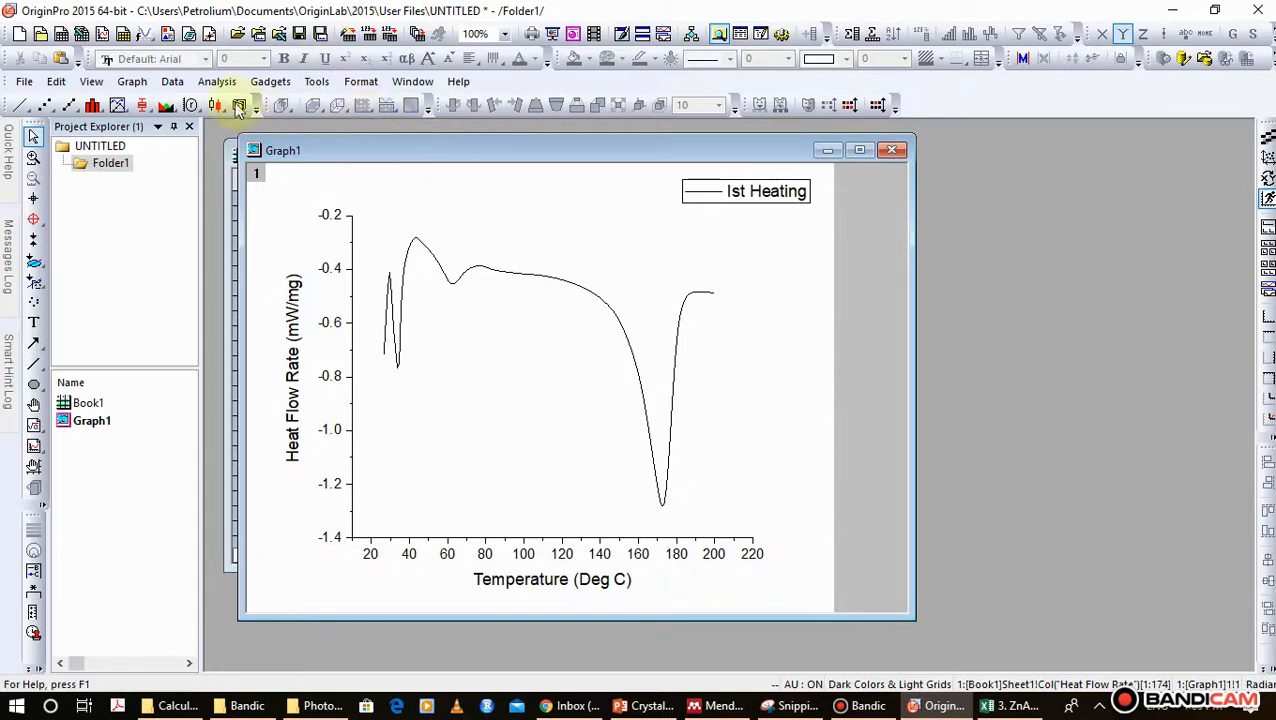
# - Open the Peak Analyzer dialog for the Ist Heating curve in Graph1
pyautogui.click(210, 84)
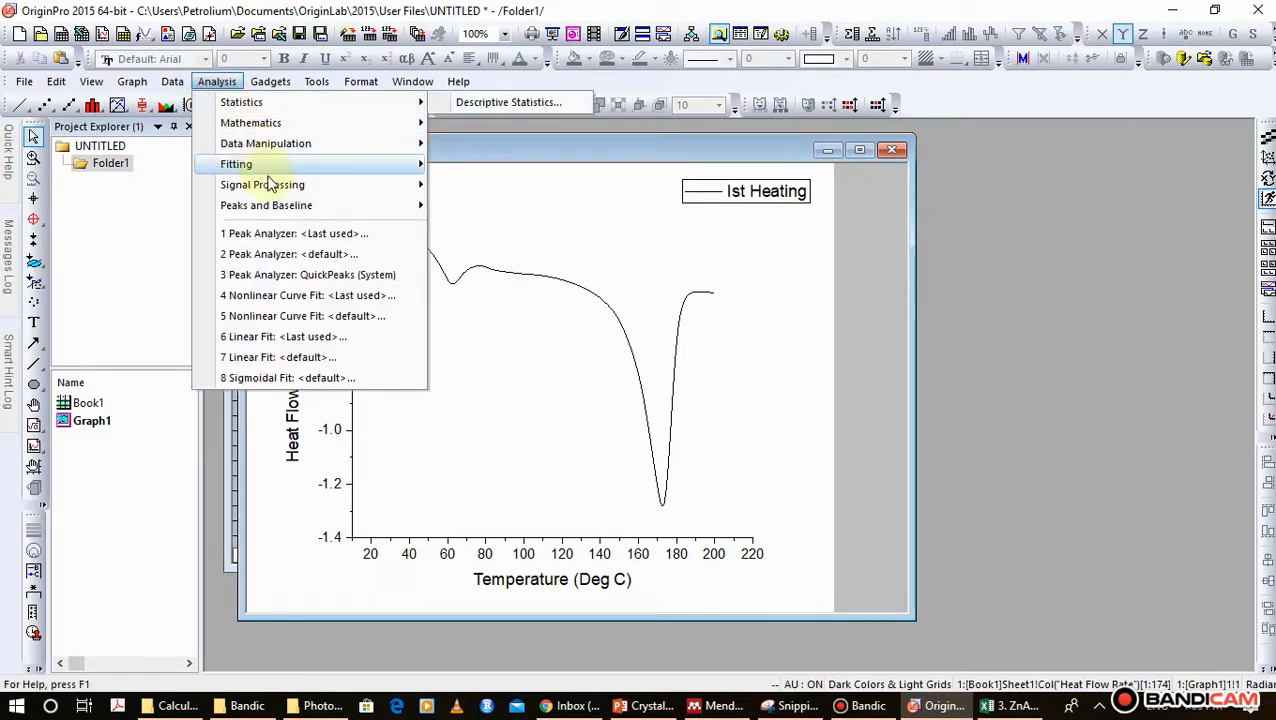
pyautogui.moveTo(297, 215)
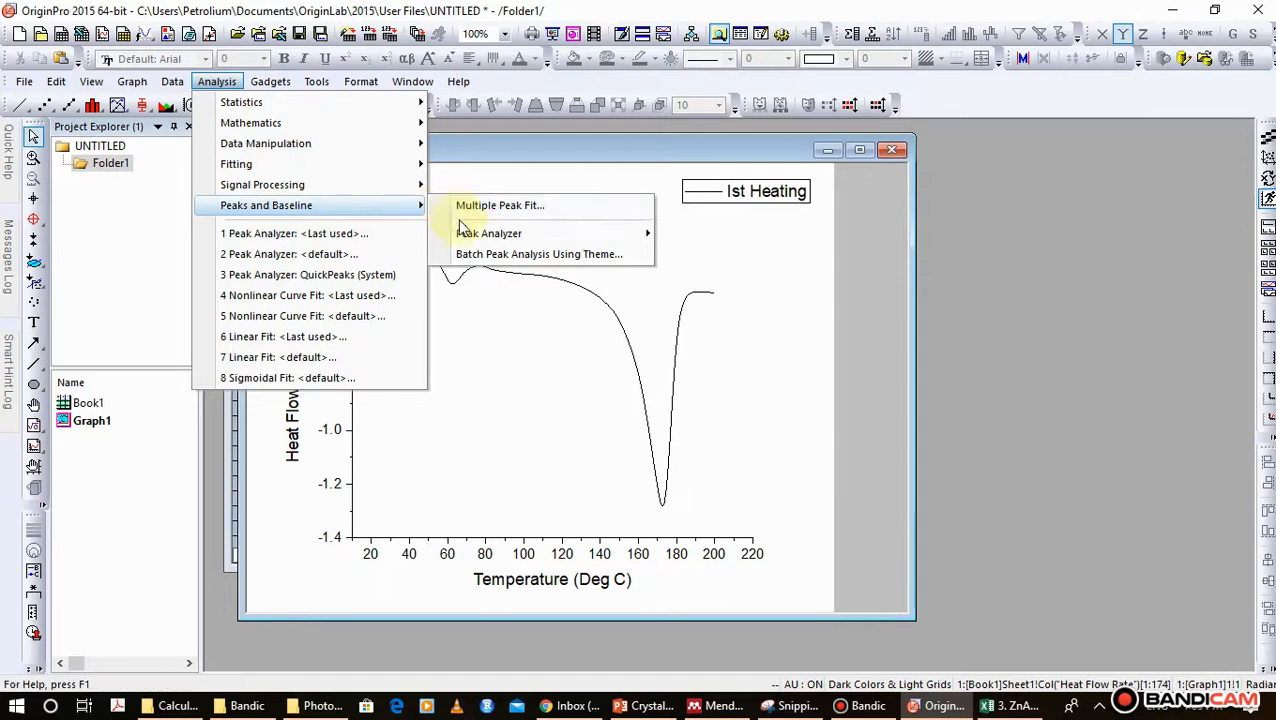
pyautogui.moveTo(474, 240)
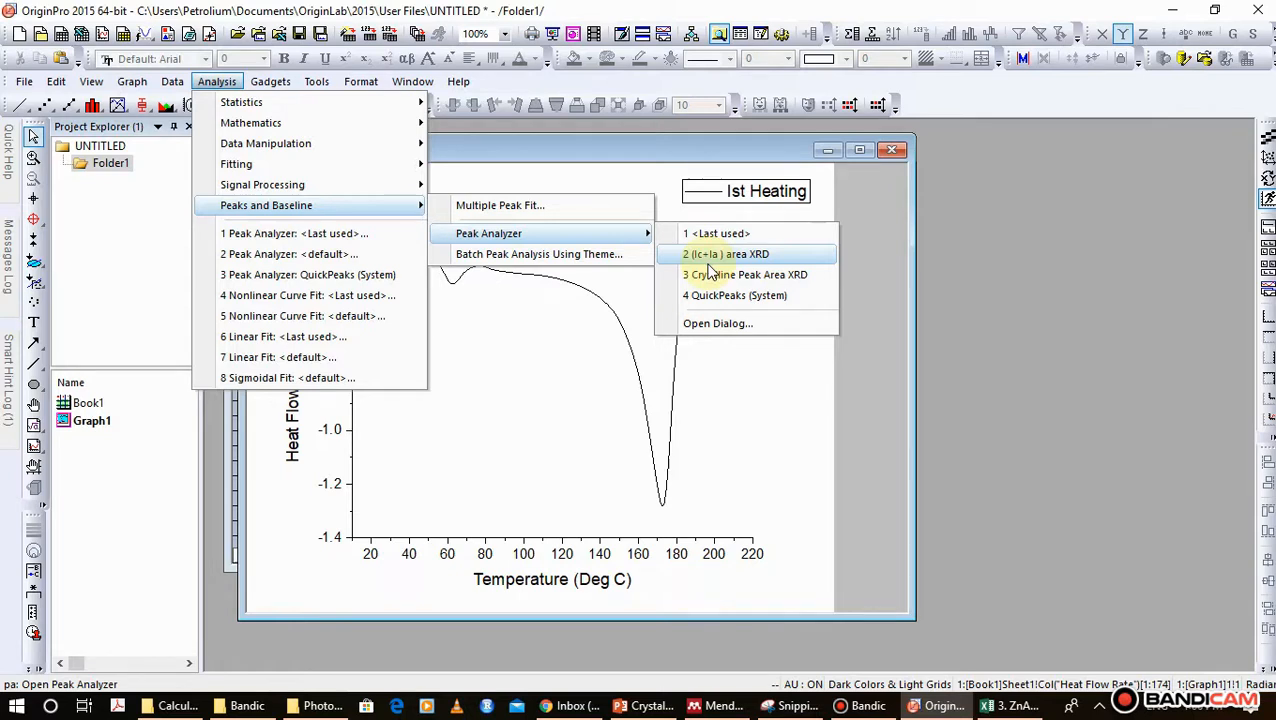
pyautogui.click(712, 325)
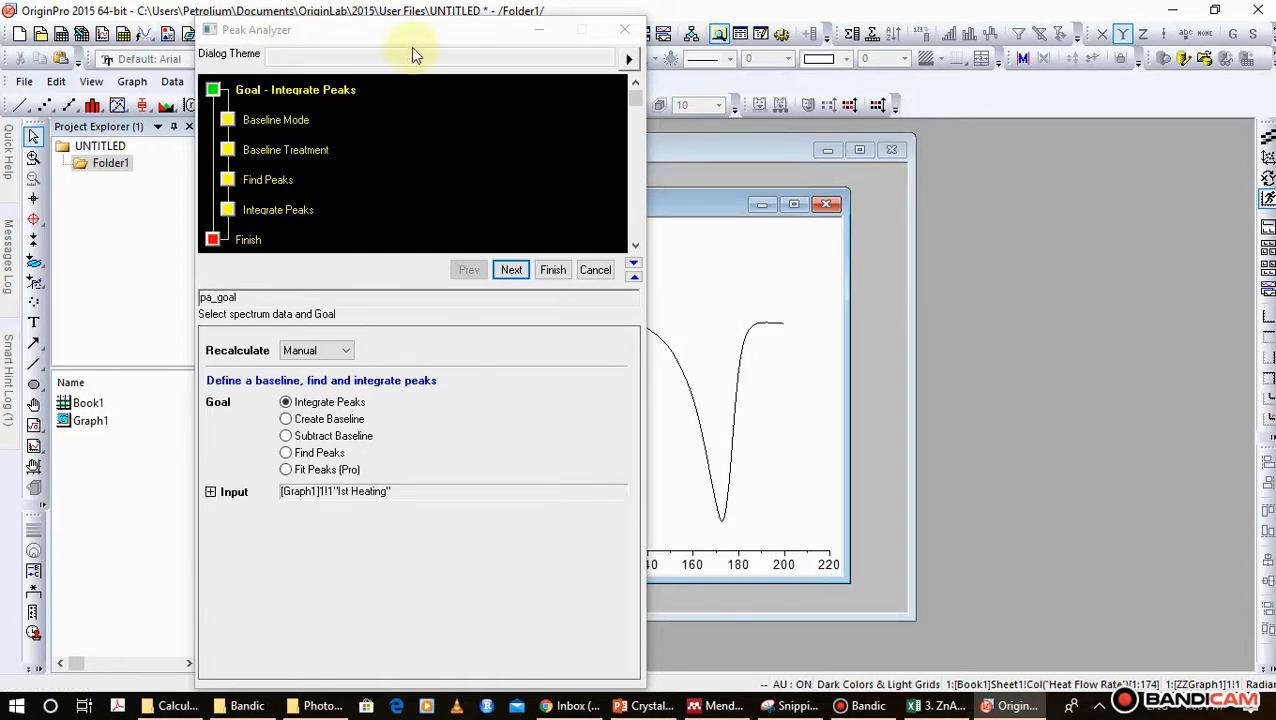
# - Minimise Graph1 and arrange the Peak Analyzer dialog and the PeakAnalyzerPreview window side by side
pyautogui.moveTo(474, 35); pyautogui.dragTo(266, 53)
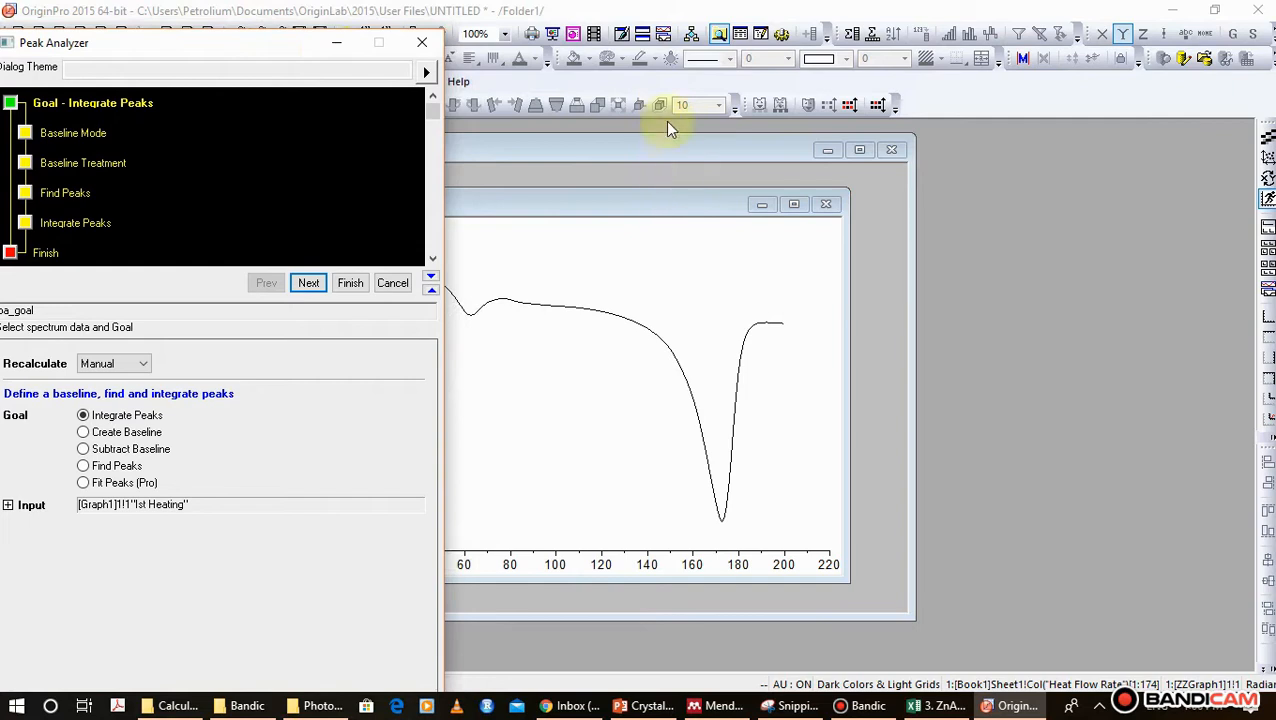
pyautogui.click(673, 150)
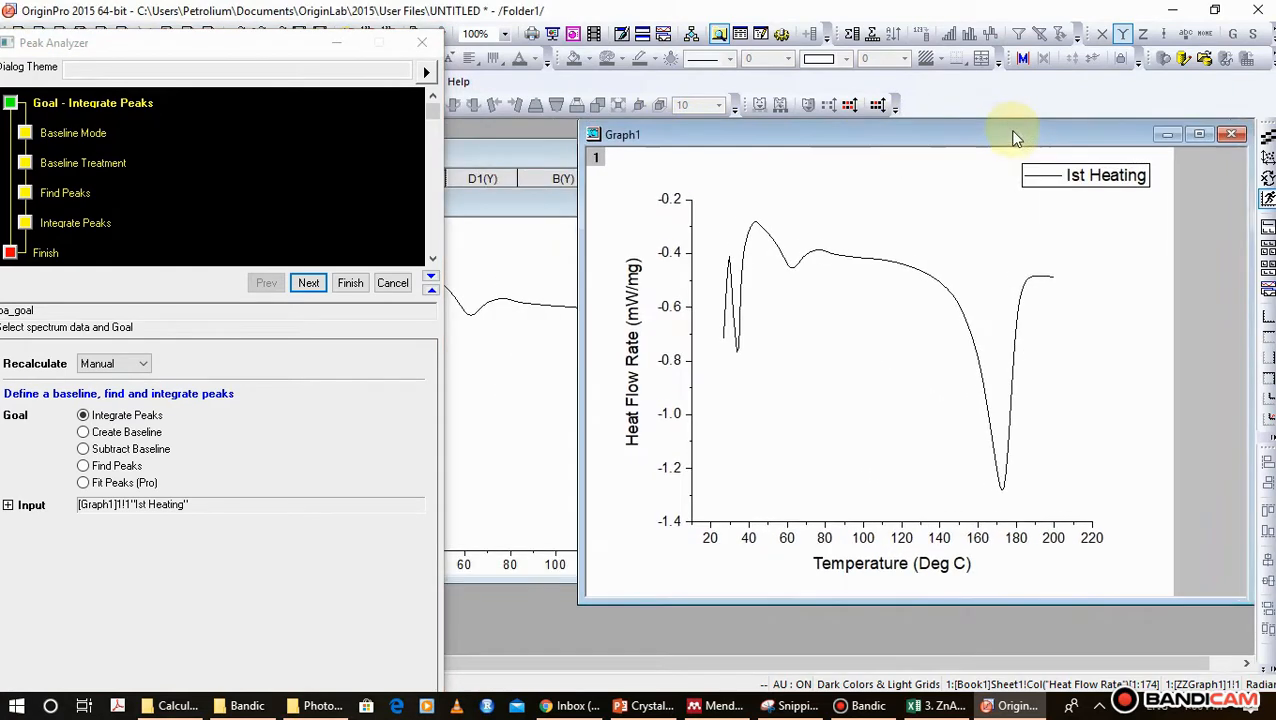
pyautogui.moveTo(993, 123); pyautogui.dragTo(1005, 129)
pyautogui.click(422, 42)
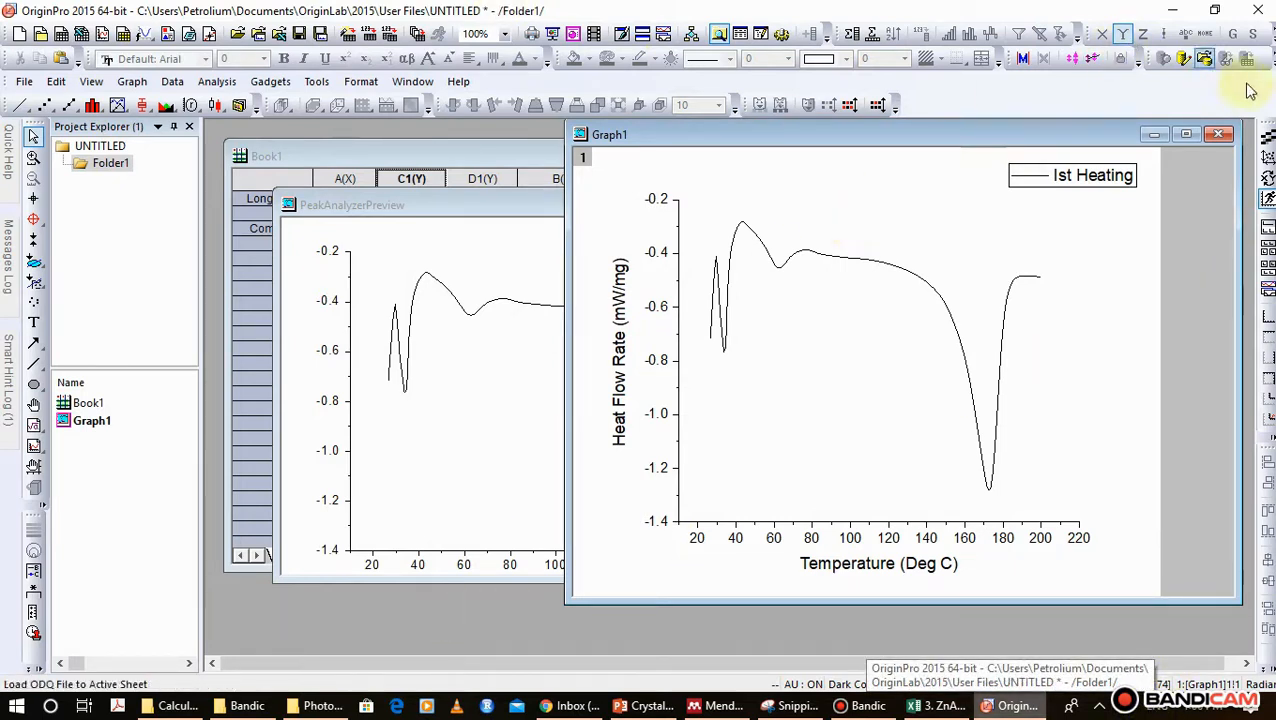
pyautogui.click(1153, 134)
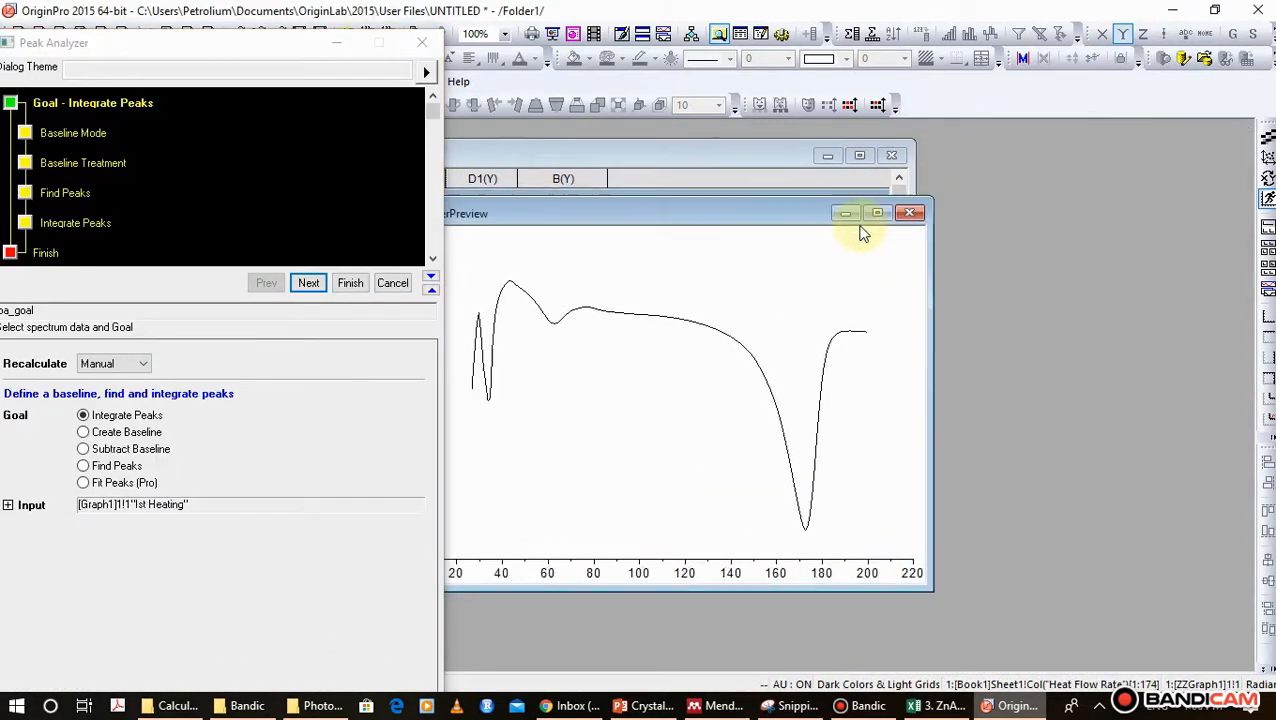
pyautogui.moveTo(863, 232); pyautogui.dragTo(960, 184)
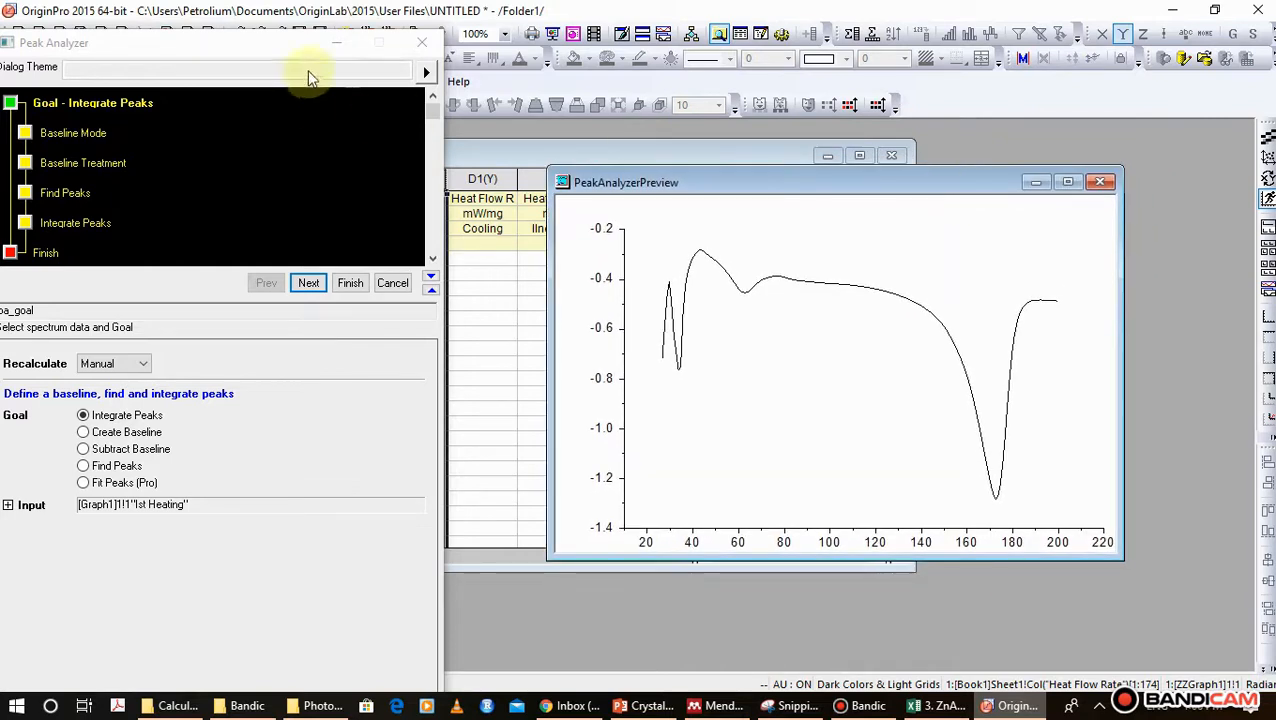
pyautogui.moveTo(276, 40); pyautogui.dragTo(349, 33)
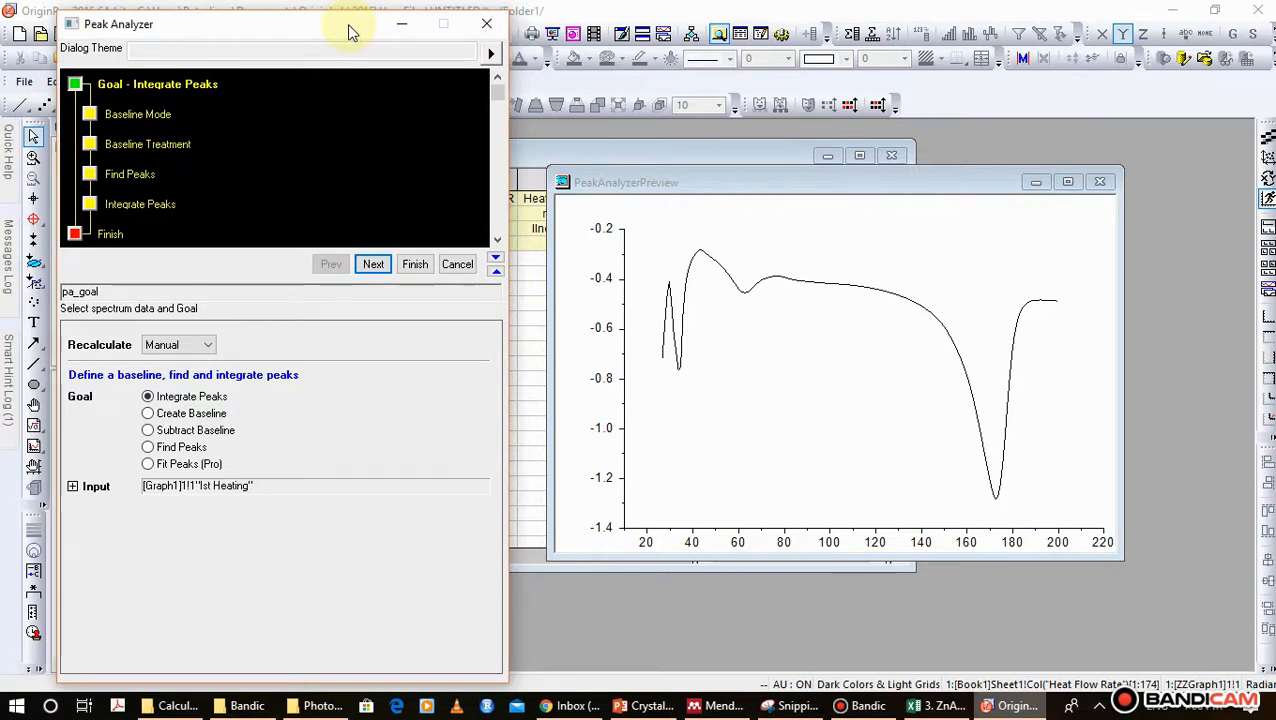
# - Keep Integrate Peaks as the analysis goal with Manual recalculation and advance to the Baseline Mode page
pyautogui.click(110, 84)
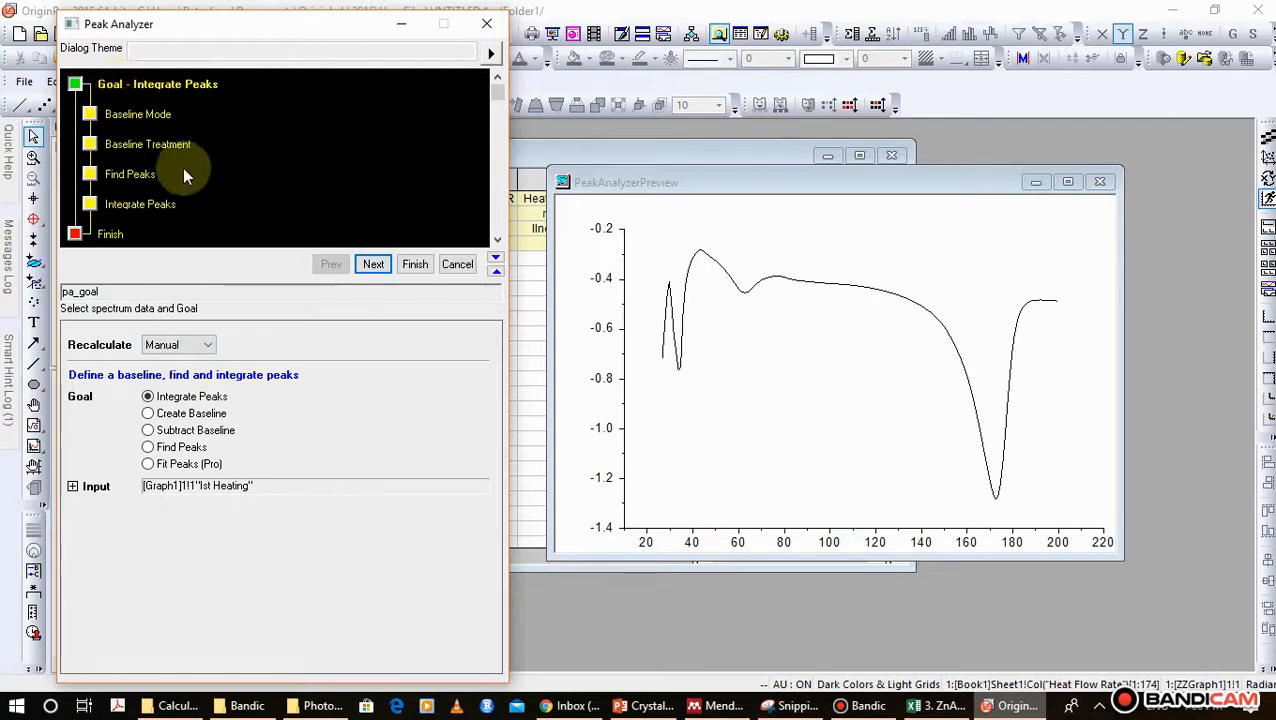
pyautogui.click(208, 95)
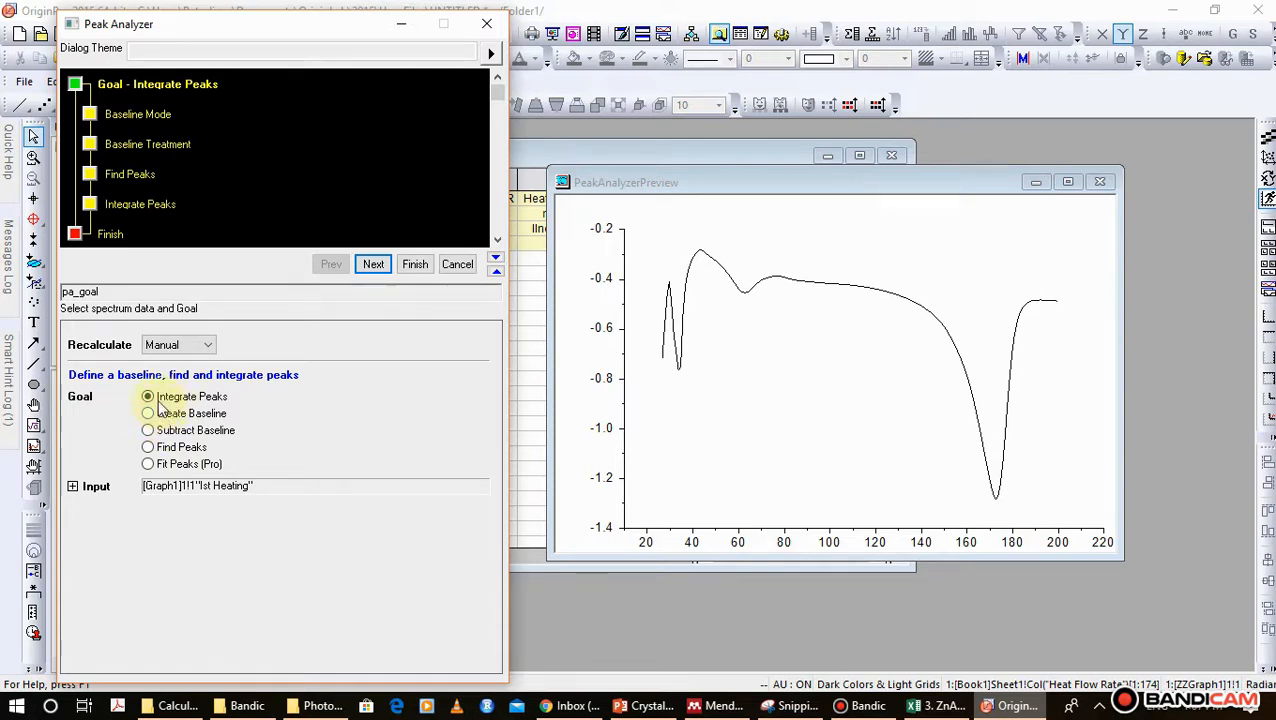
pyautogui.click(210, 346)
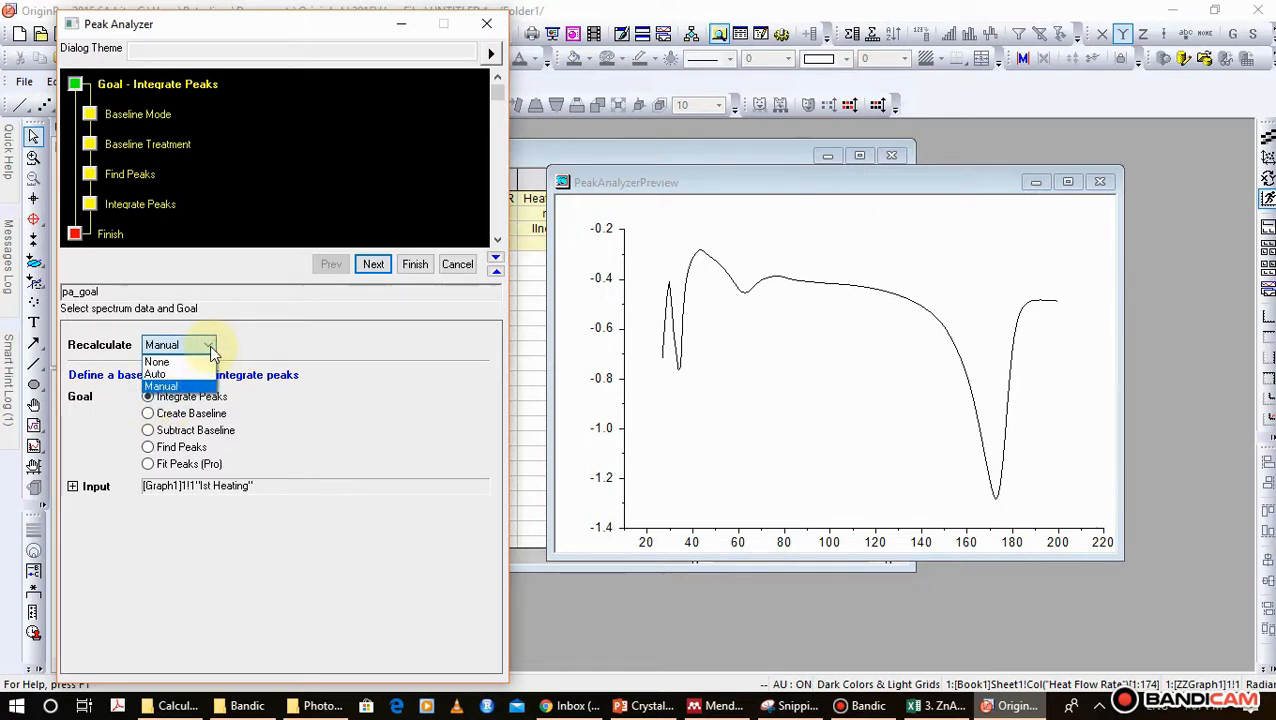
pyautogui.click(210, 346)
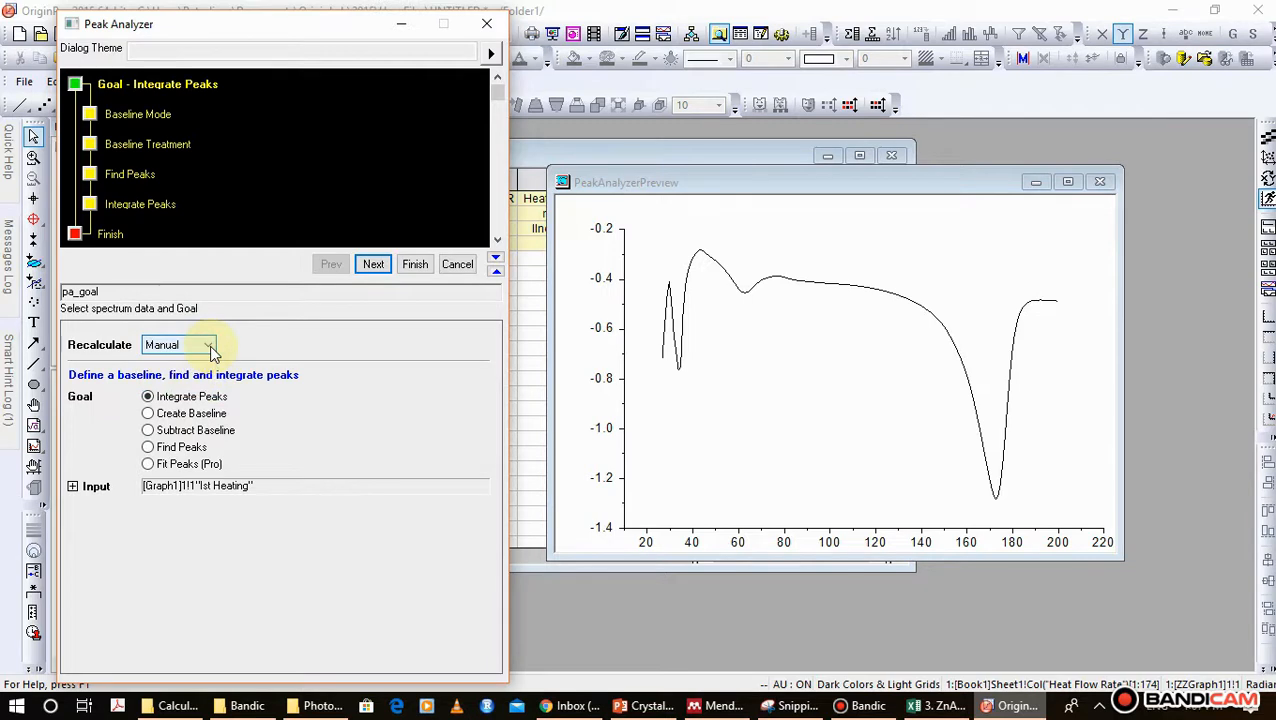
pyautogui.click(210, 346)
pyautogui.click(210, 348)
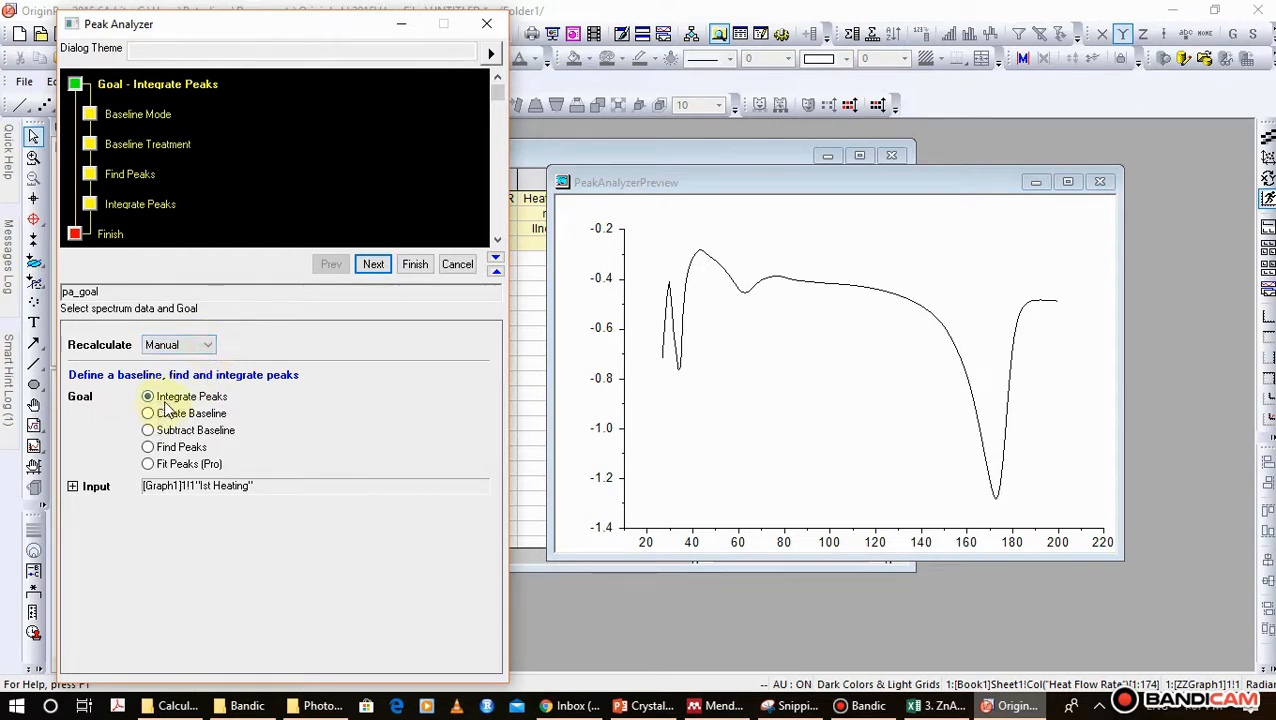
pyautogui.click(374, 270)
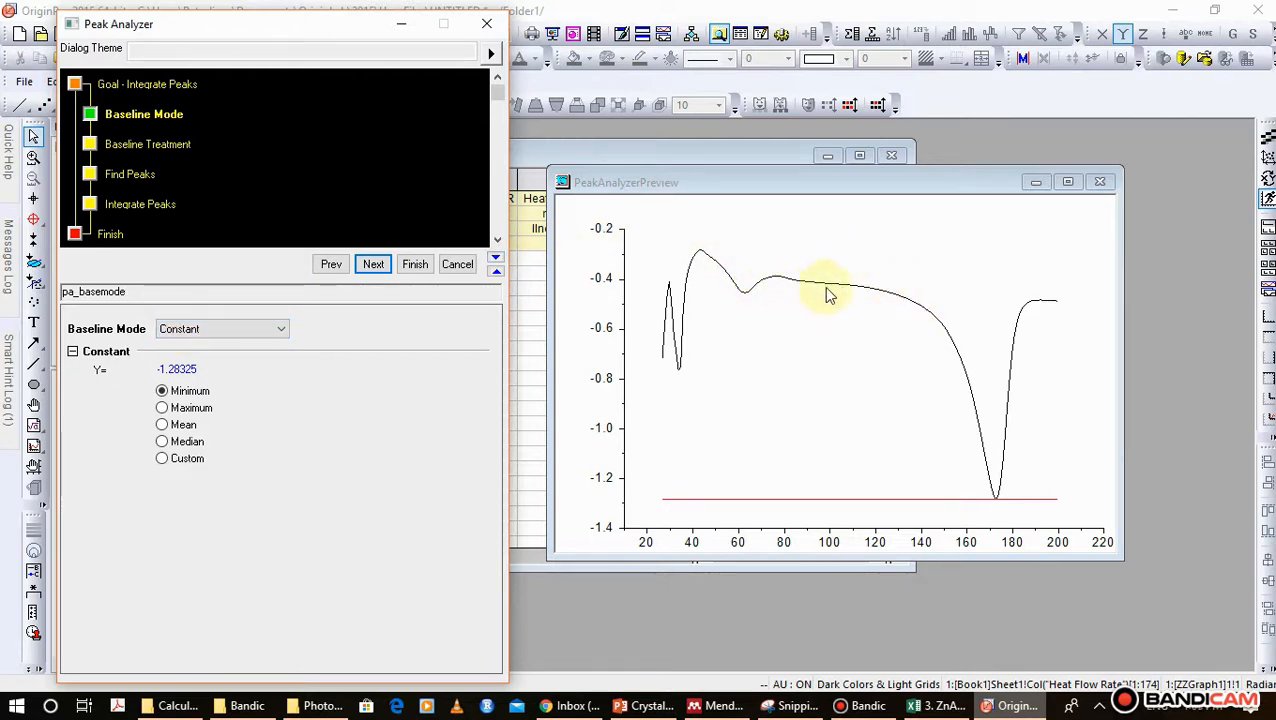
# - Set the baseline mode to User Defined, enable Snap to Spectrum and advance to the Create Baseline page
pyautogui.click(282, 329)
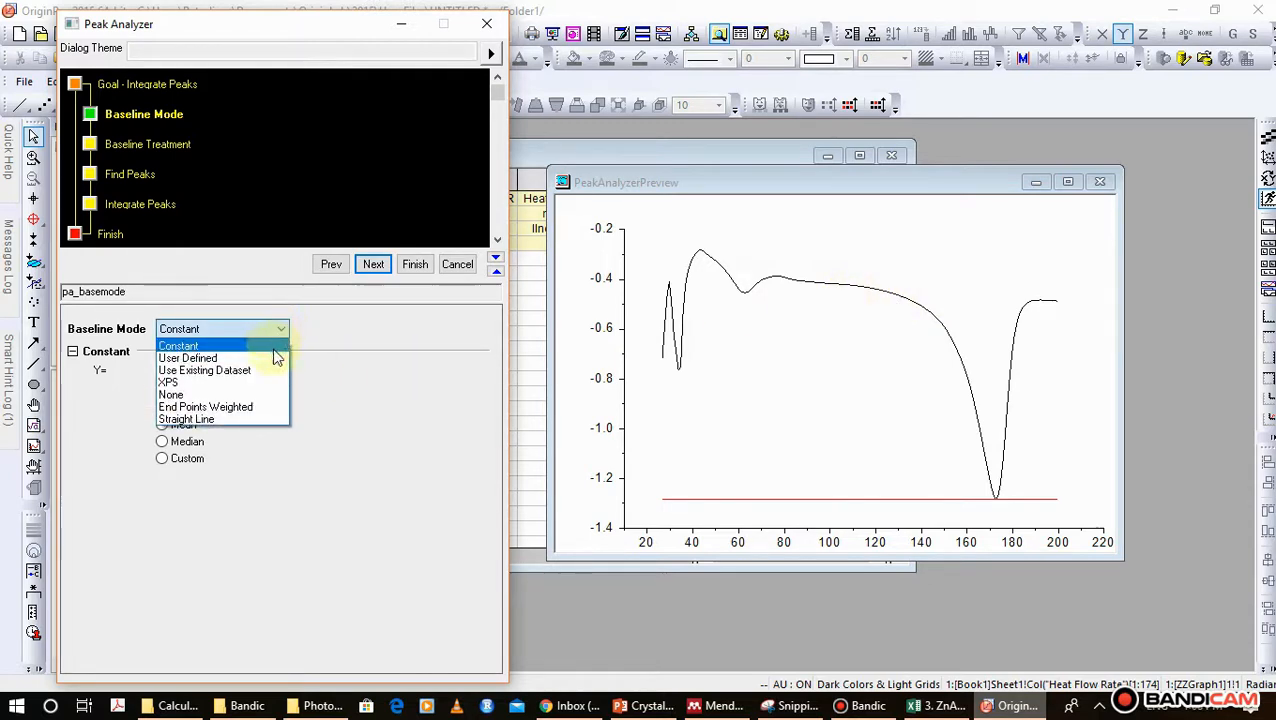
pyautogui.click(276, 360)
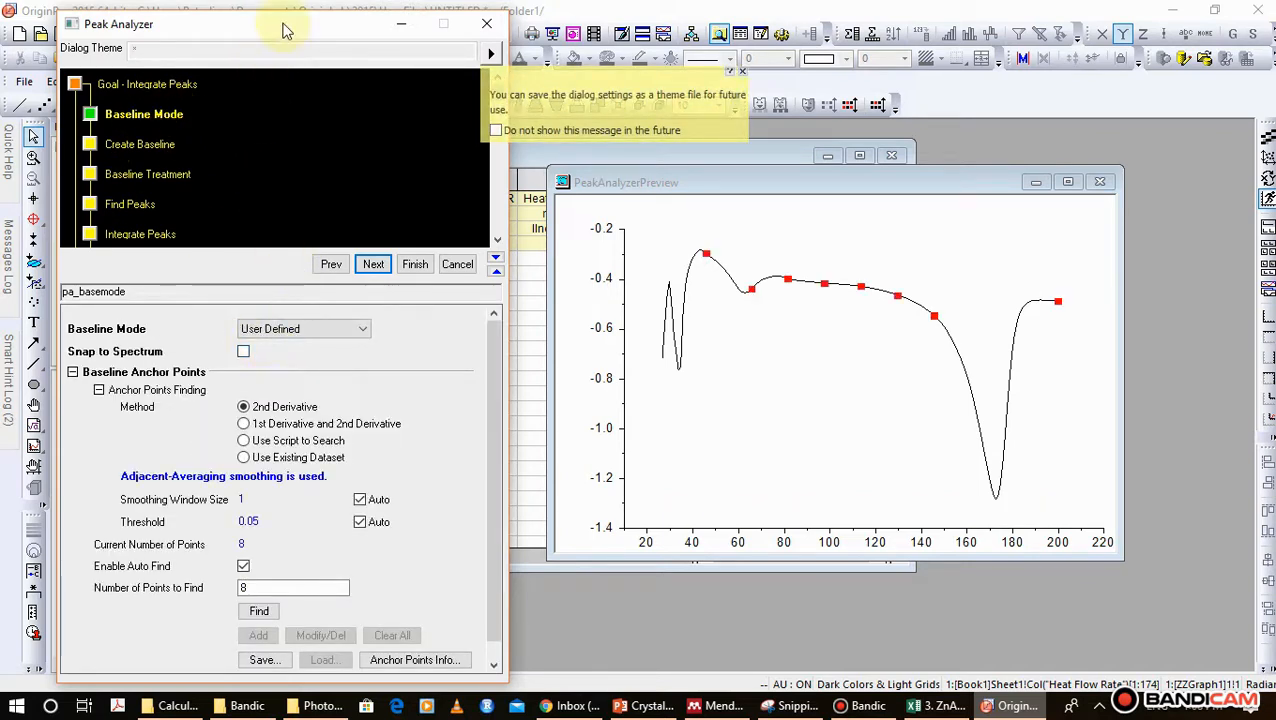
pyautogui.moveTo(283, 31); pyautogui.dragTo(262, 22)
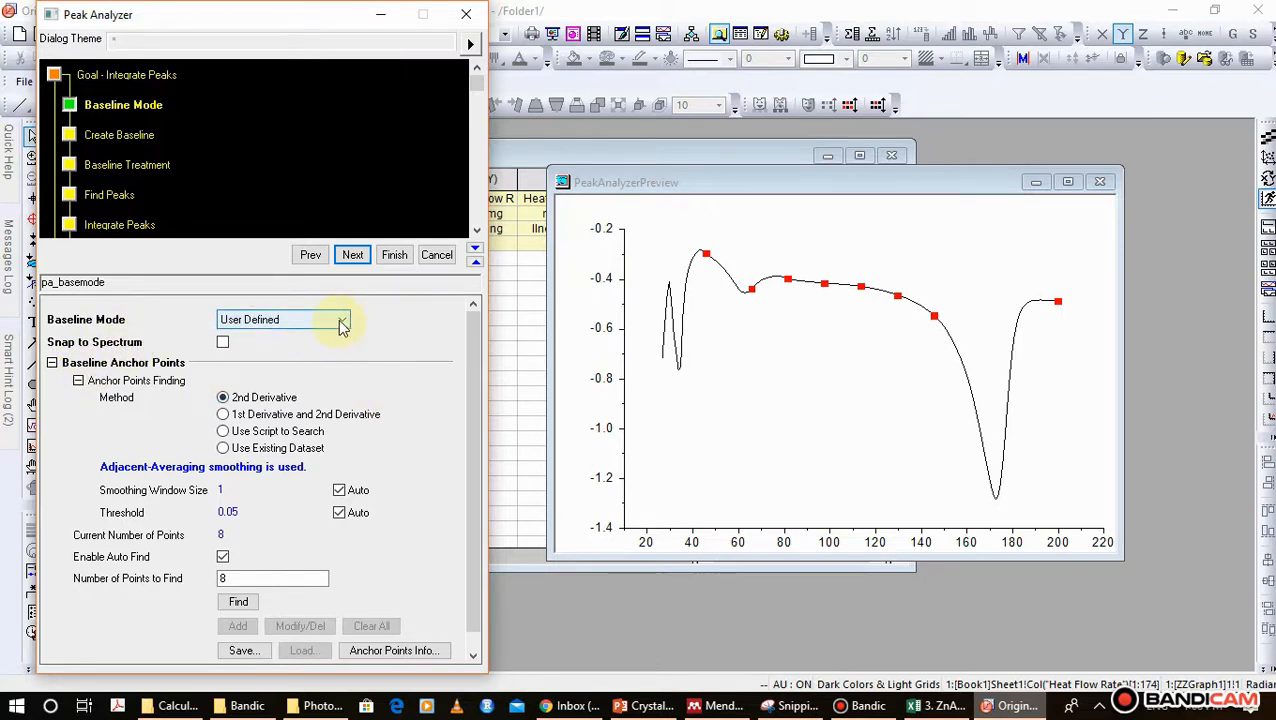
pyautogui.click(222, 344)
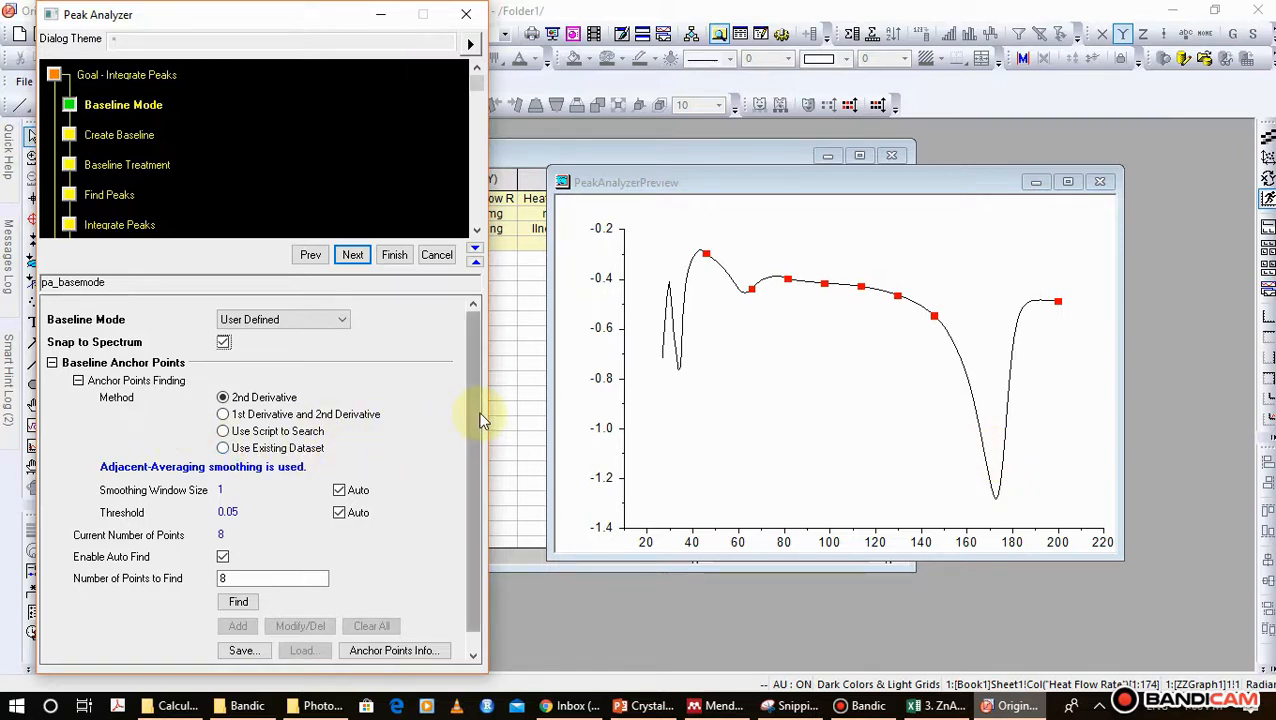
pyautogui.moveTo(475, 413); pyautogui.dragTo(472, 465)
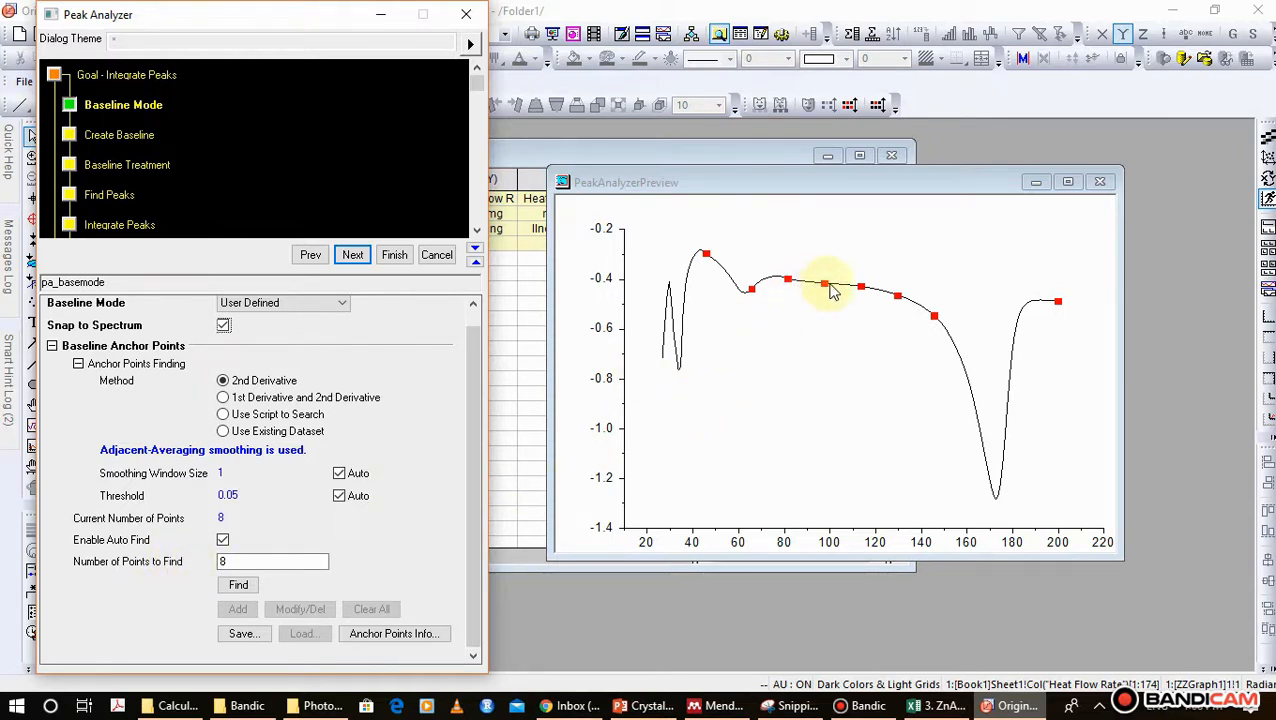
pyautogui.click(234, 563)
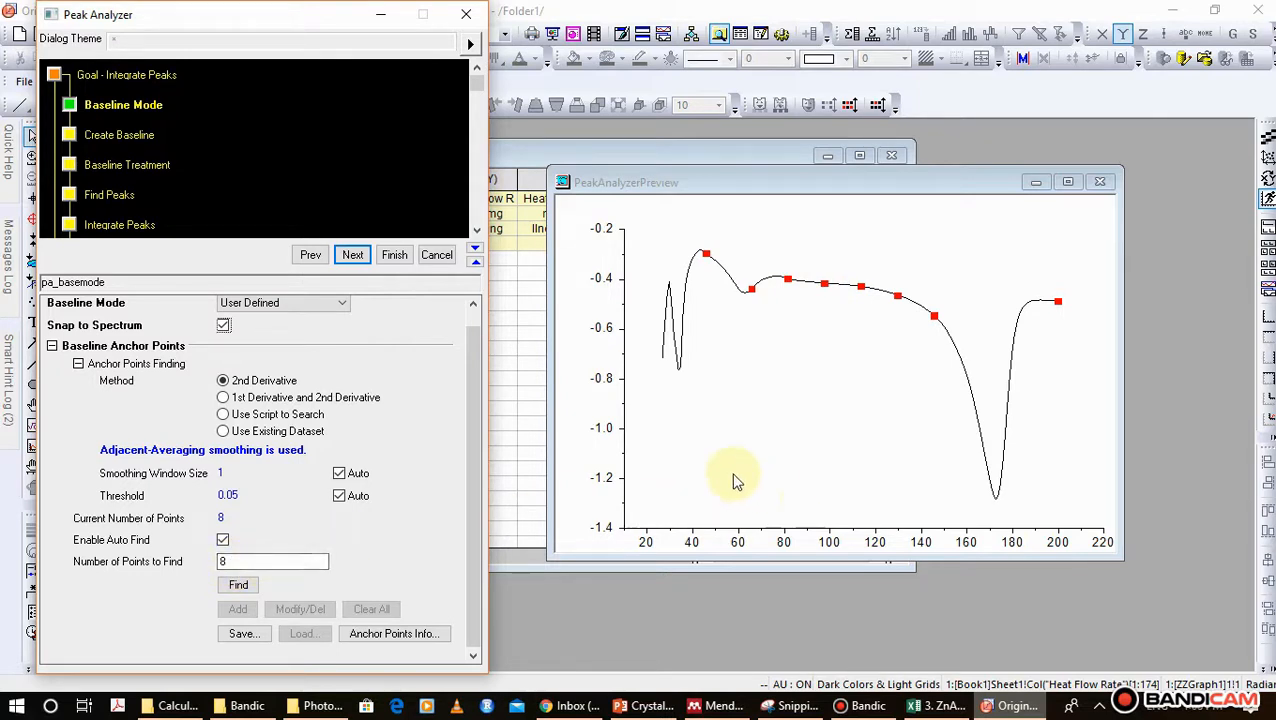
pyautogui.click(352, 256)
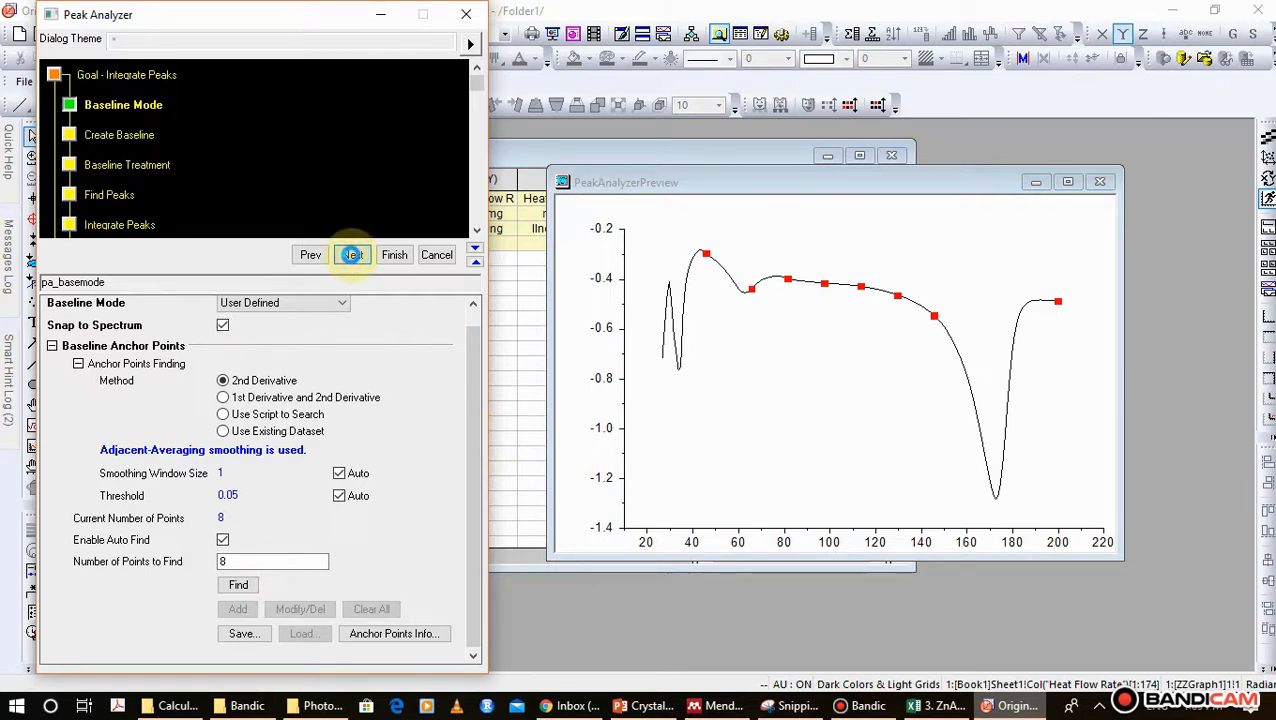
pyautogui.click(352, 255)
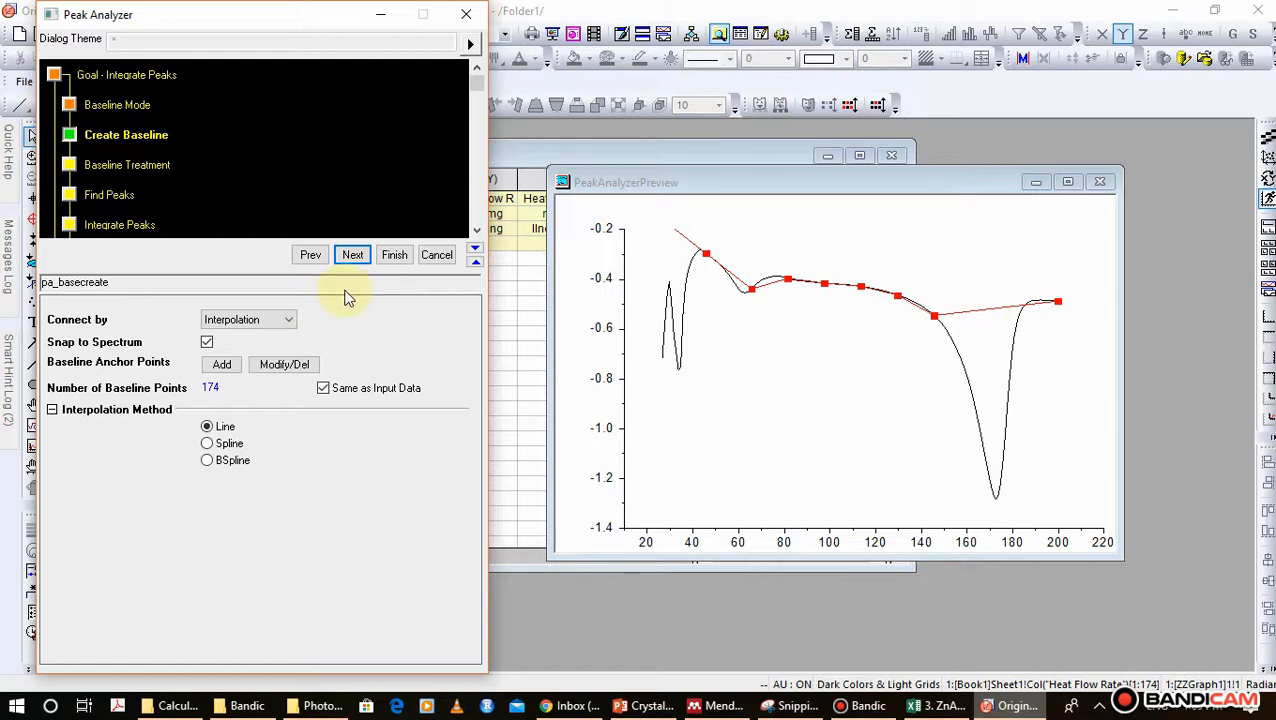
# - Modify the baseline anchor points, moving the second anchor to about X 74 and the first to the dip at about X 62.5
pyautogui.click(285, 365)
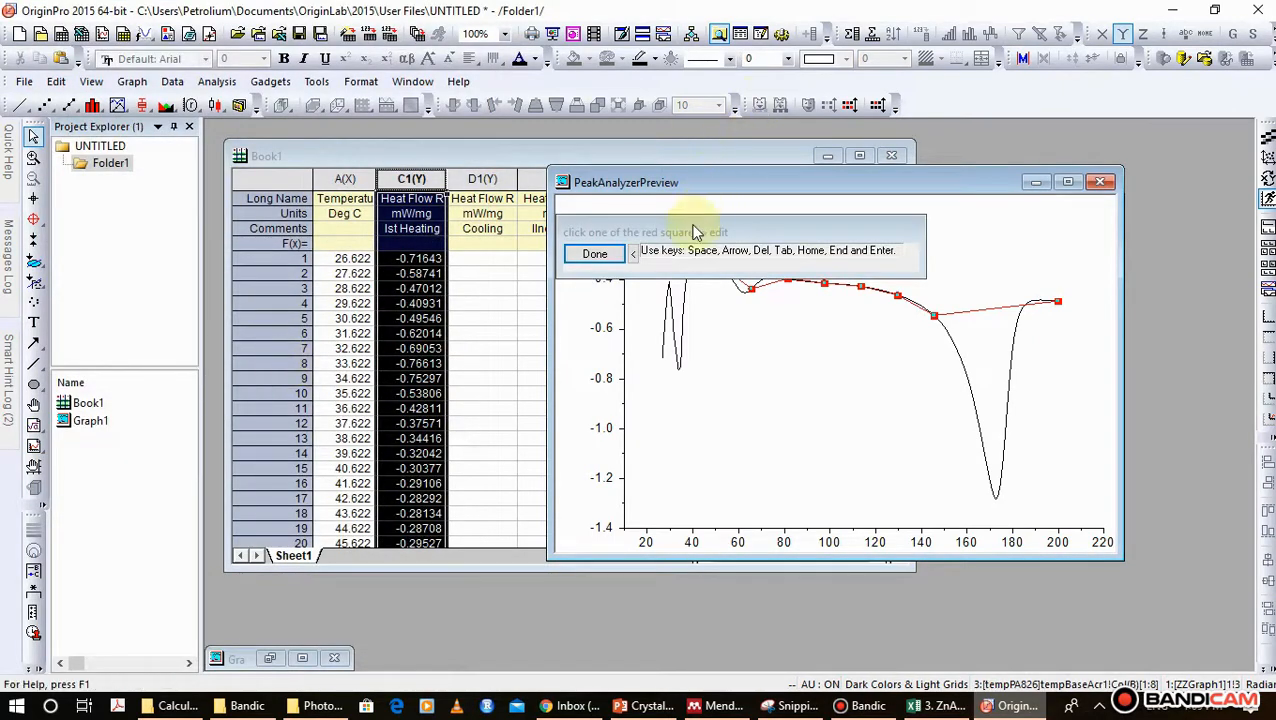
pyautogui.moveTo(697, 232); pyautogui.dragTo(735, 218)
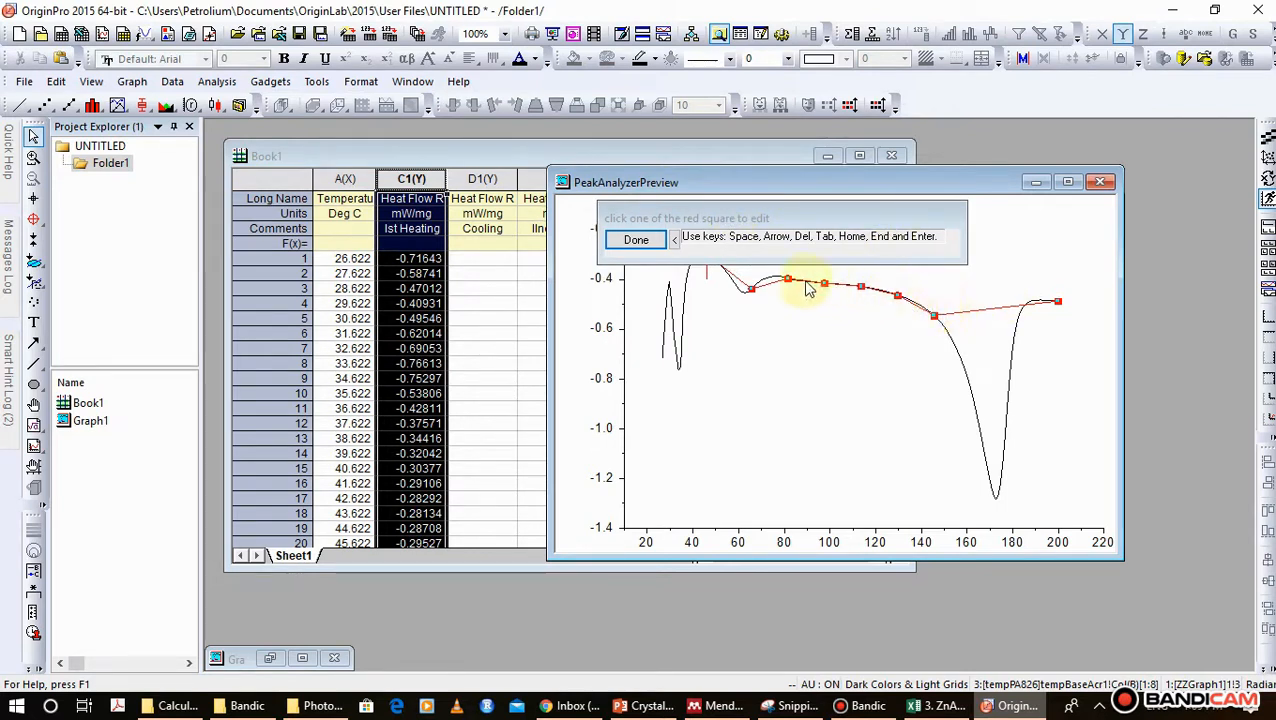
pyautogui.moveTo(790, 217); pyautogui.dragTo(805, 429)
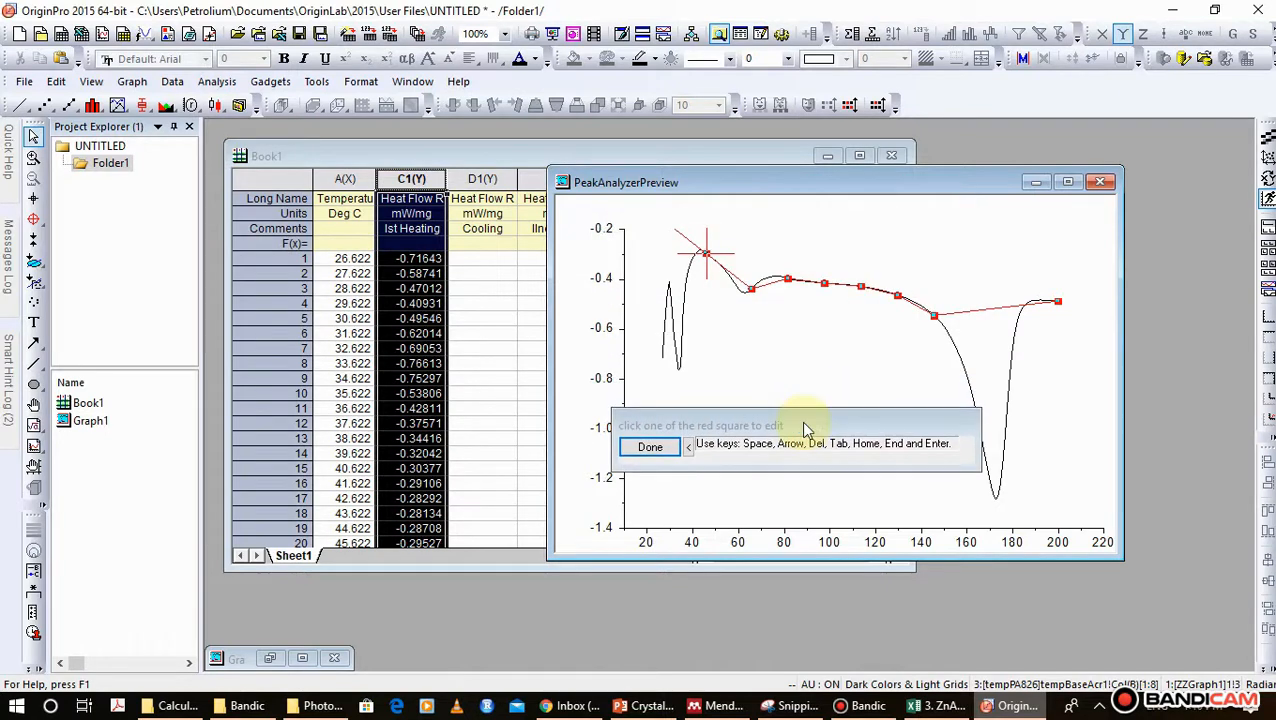
pyautogui.click(751, 288)
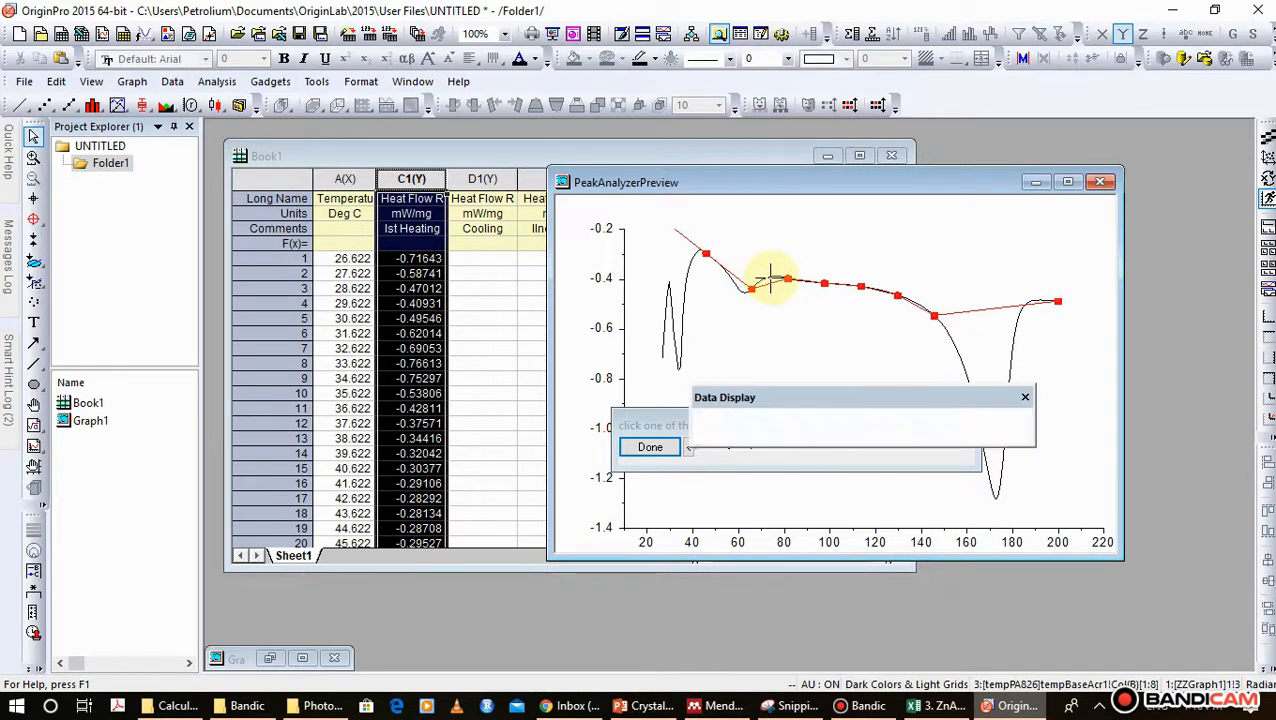
pyautogui.click(771, 278)
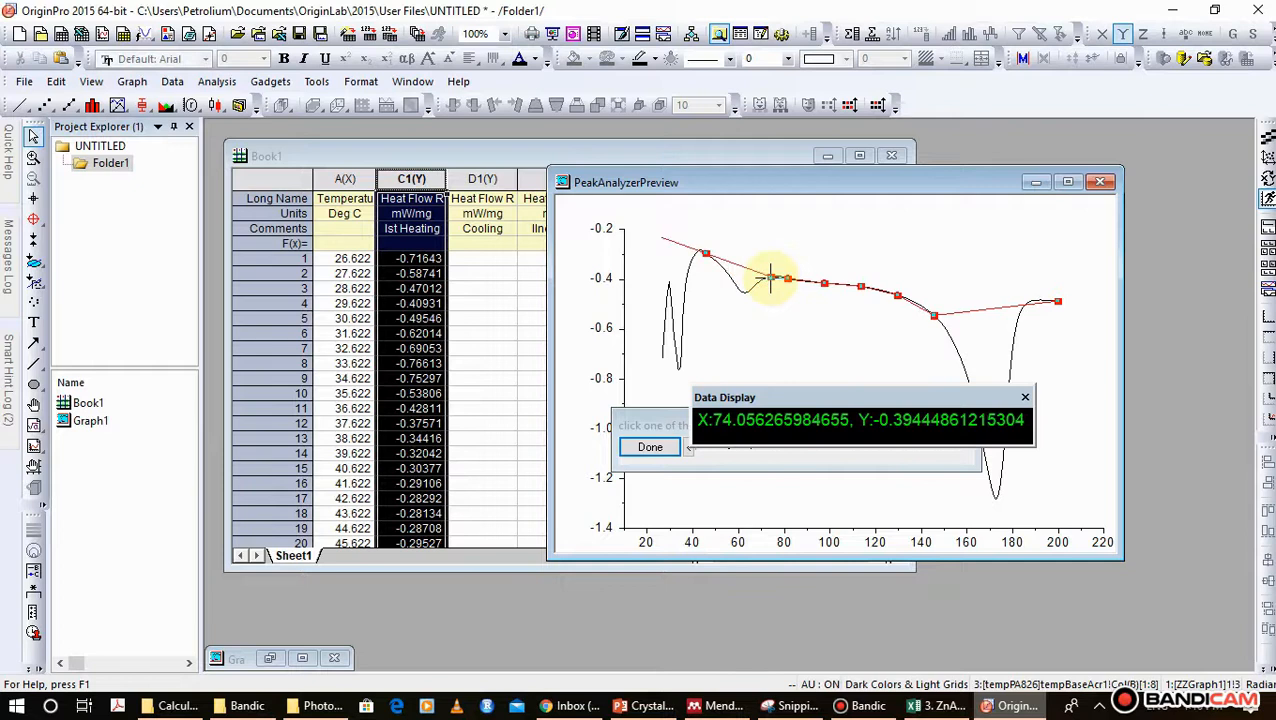
pyautogui.click(705, 252)
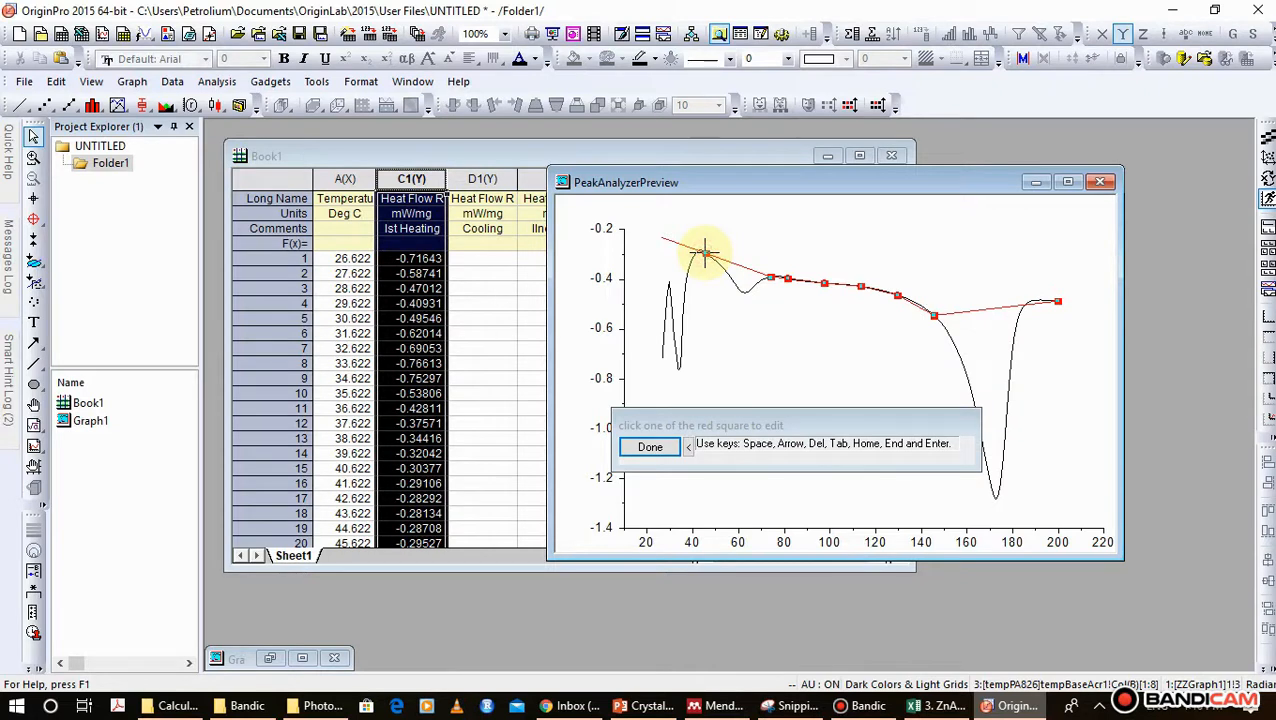
pyautogui.click(743, 290)
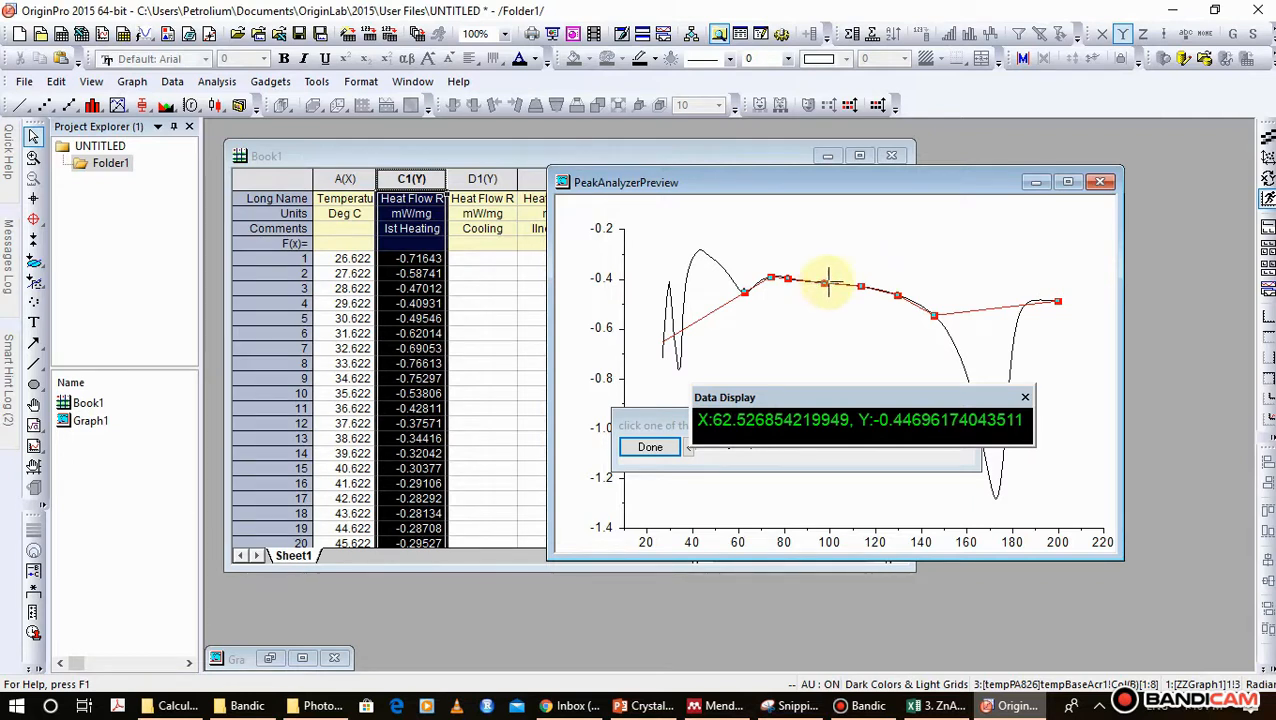
# - Move the last baseline anchor to about X 189 and the anchors near X 114 and 130 to about X 107 and 114
pyautogui.click(1057, 300)
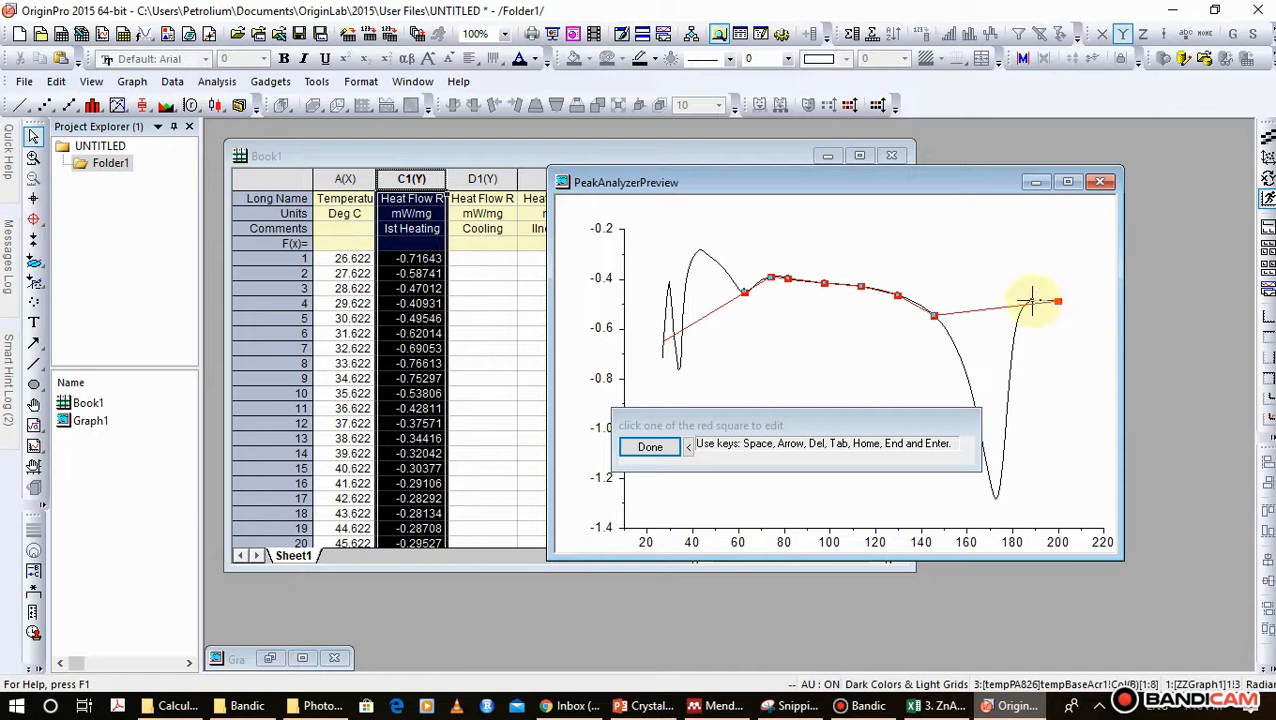
pyautogui.click(1030, 300)
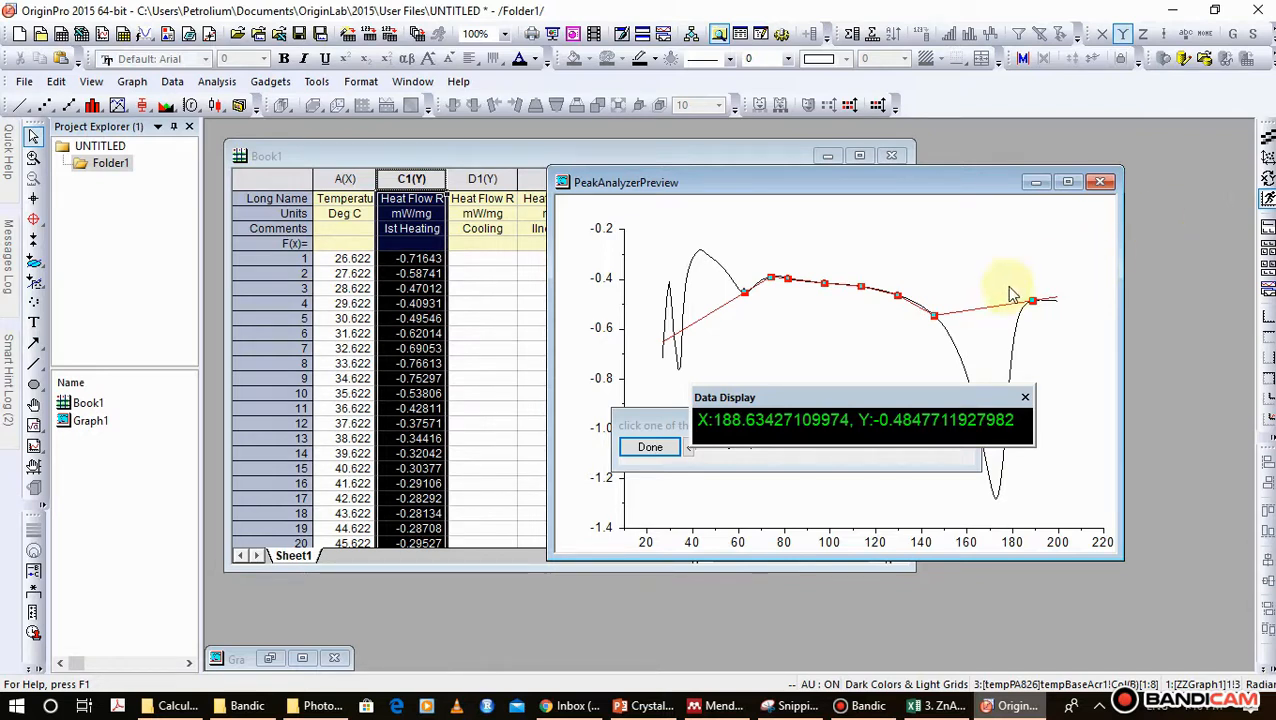
pyautogui.click(859, 286)
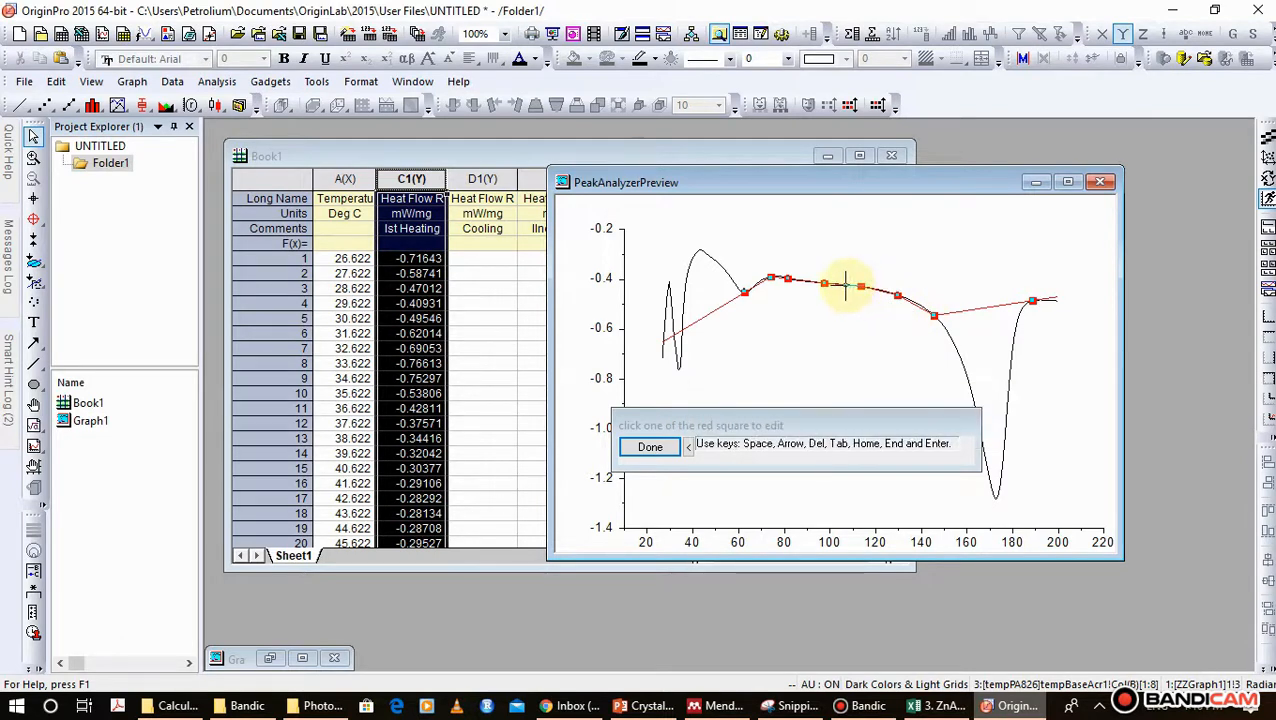
pyautogui.click(845, 287)
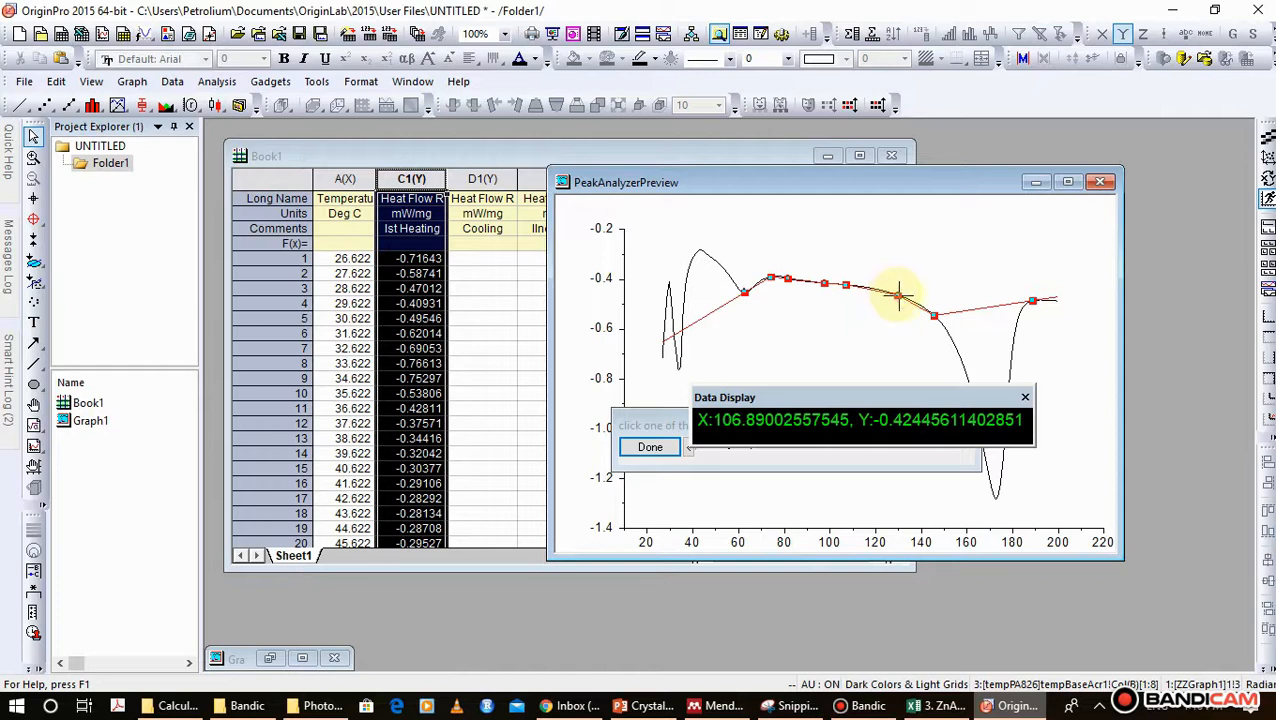
pyautogui.click(899, 296)
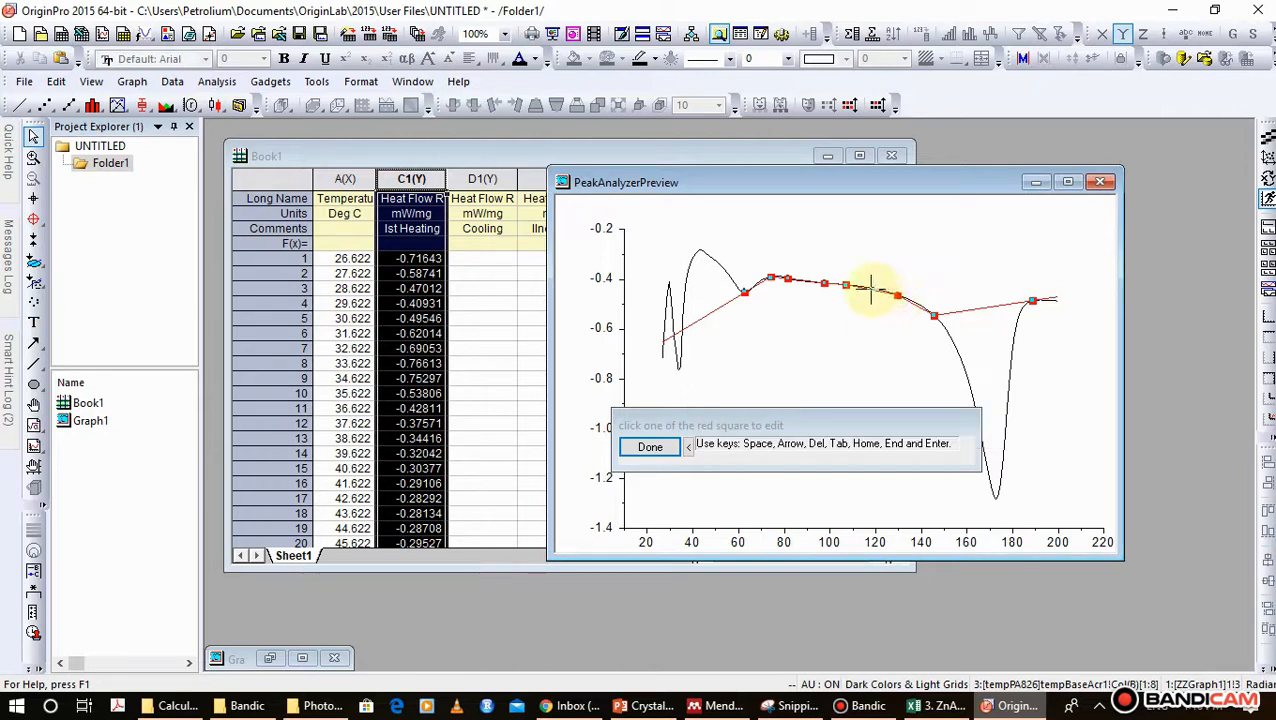
pyautogui.click(861, 286)
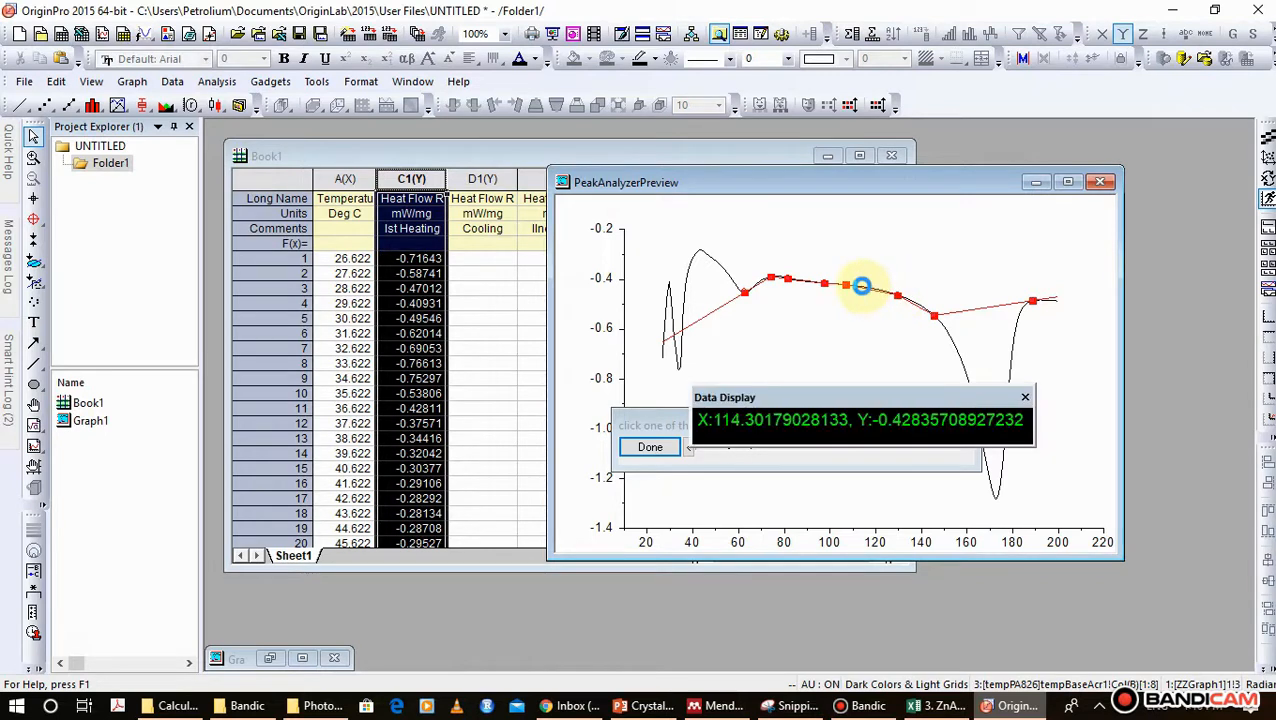
# - Move the anchor at the start of the melting peak to about X 122.5, clear the Data Display off the curve and finish modifying
pyautogui.click(933, 316)
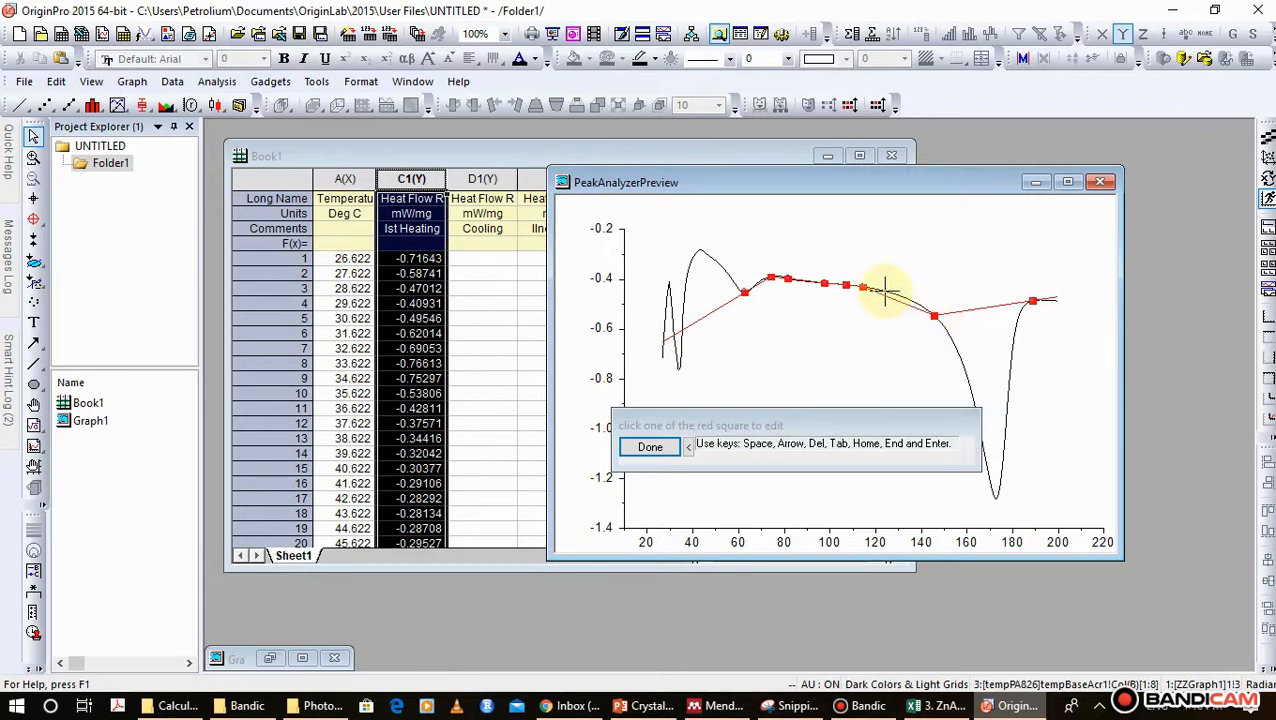
pyautogui.click(885, 292)
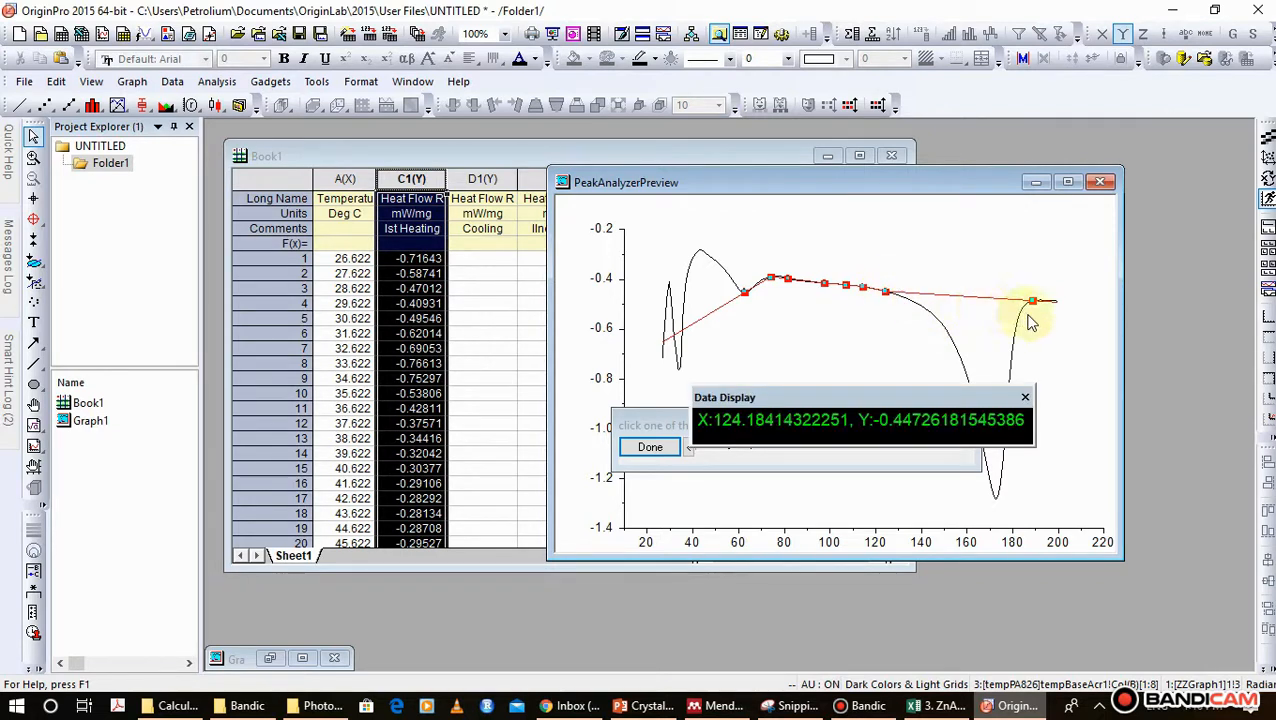
pyautogui.click(885, 292)
pyautogui.click(881, 291)
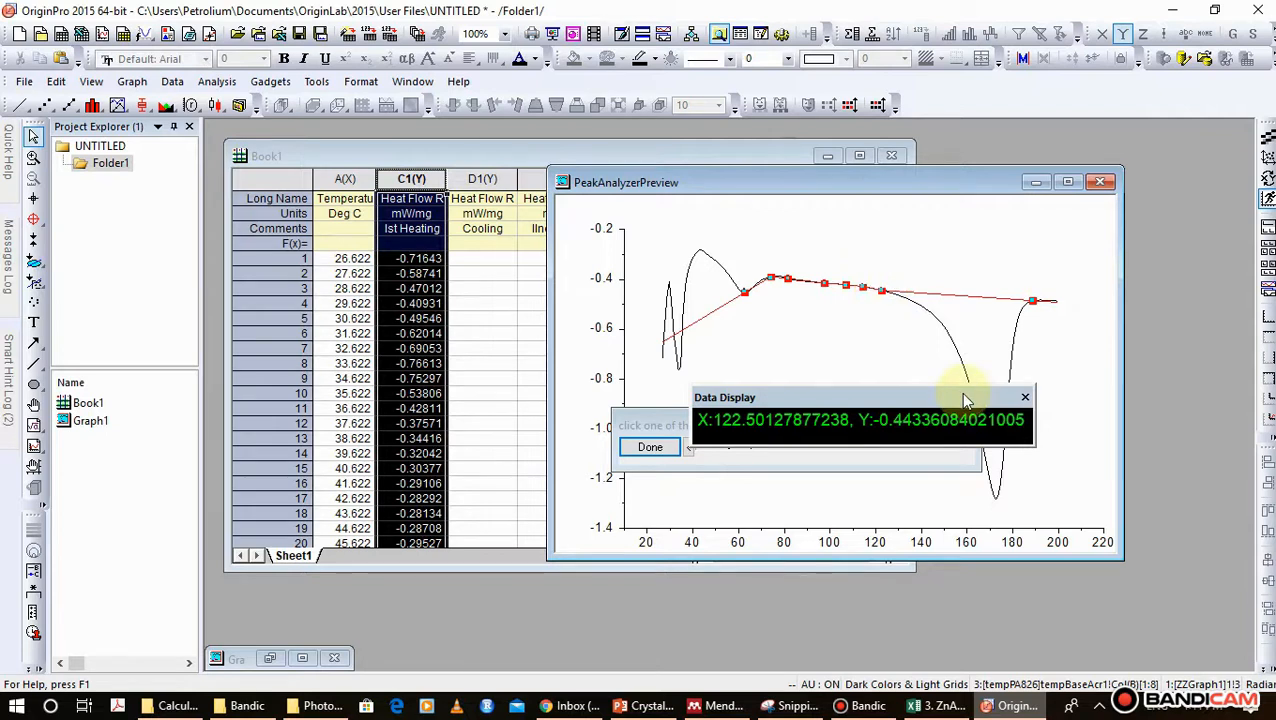
pyautogui.moveTo(965, 398); pyautogui.dragTo(801, 453)
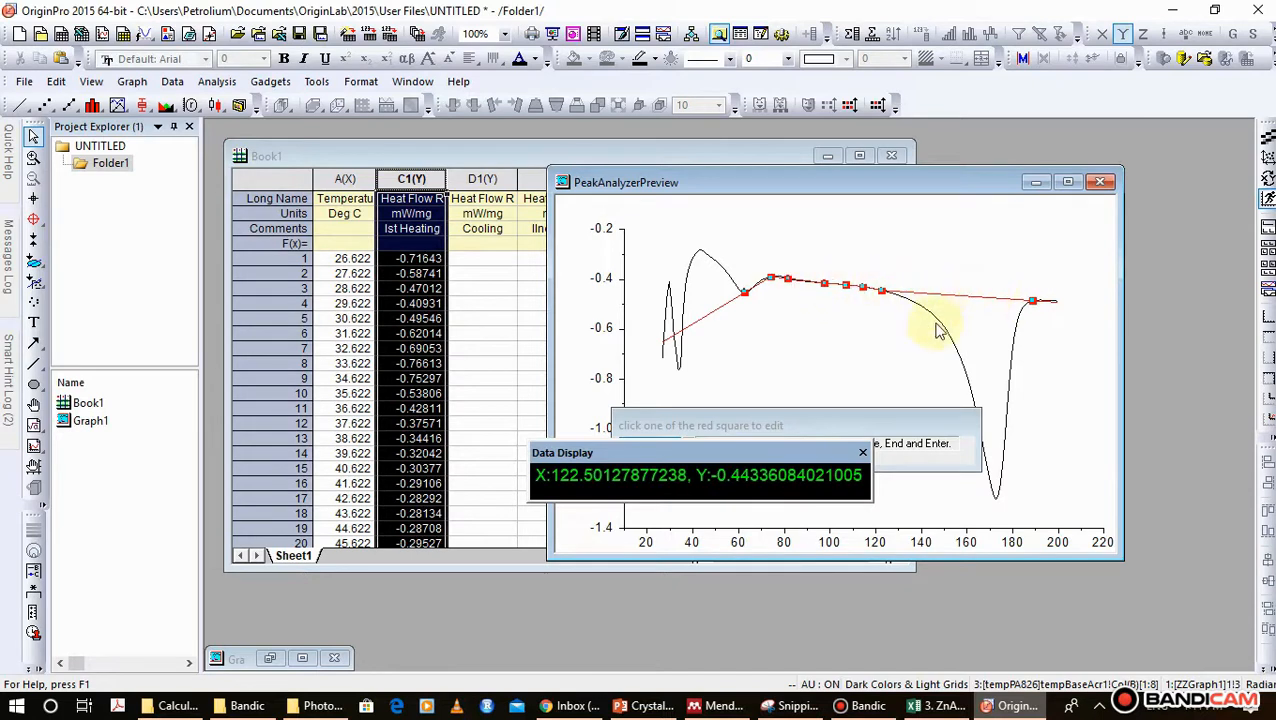
pyautogui.moveTo(794, 454); pyautogui.dragTo(916, 320)
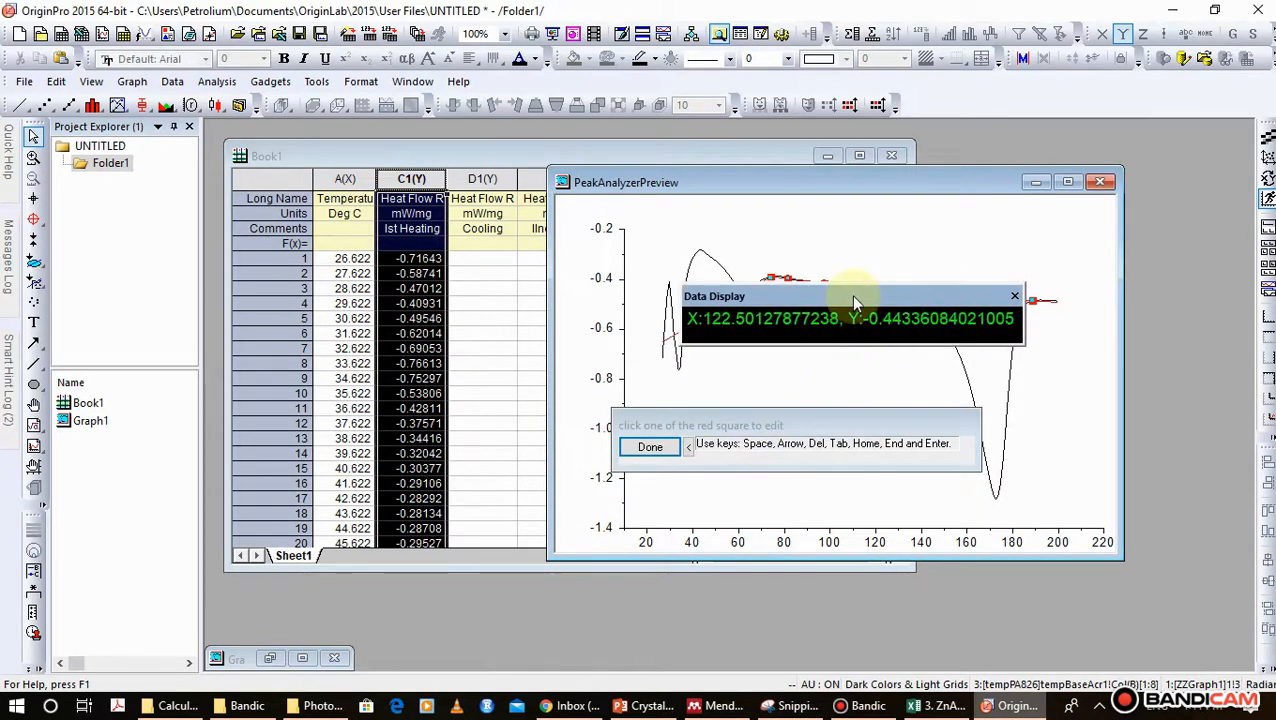
pyautogui.moveTo(850, 294); pyautogui.dragTo(912, 186)
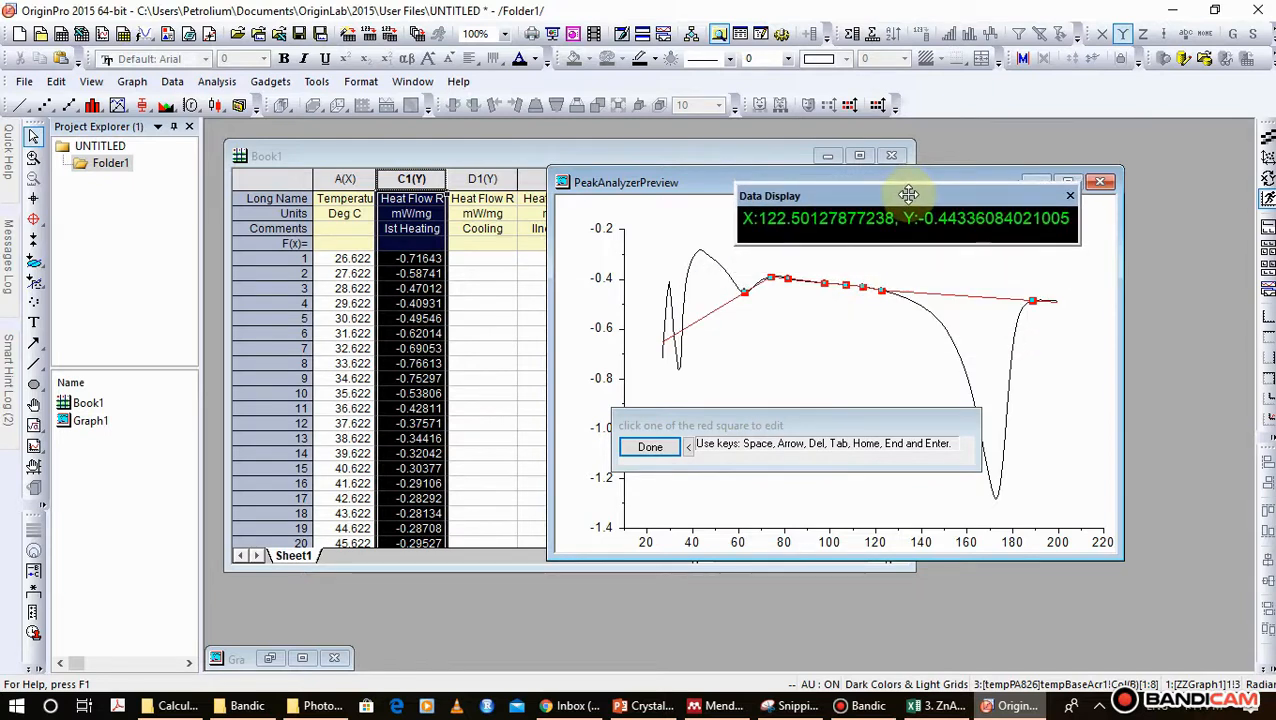
pyautogui.click(650, 447)
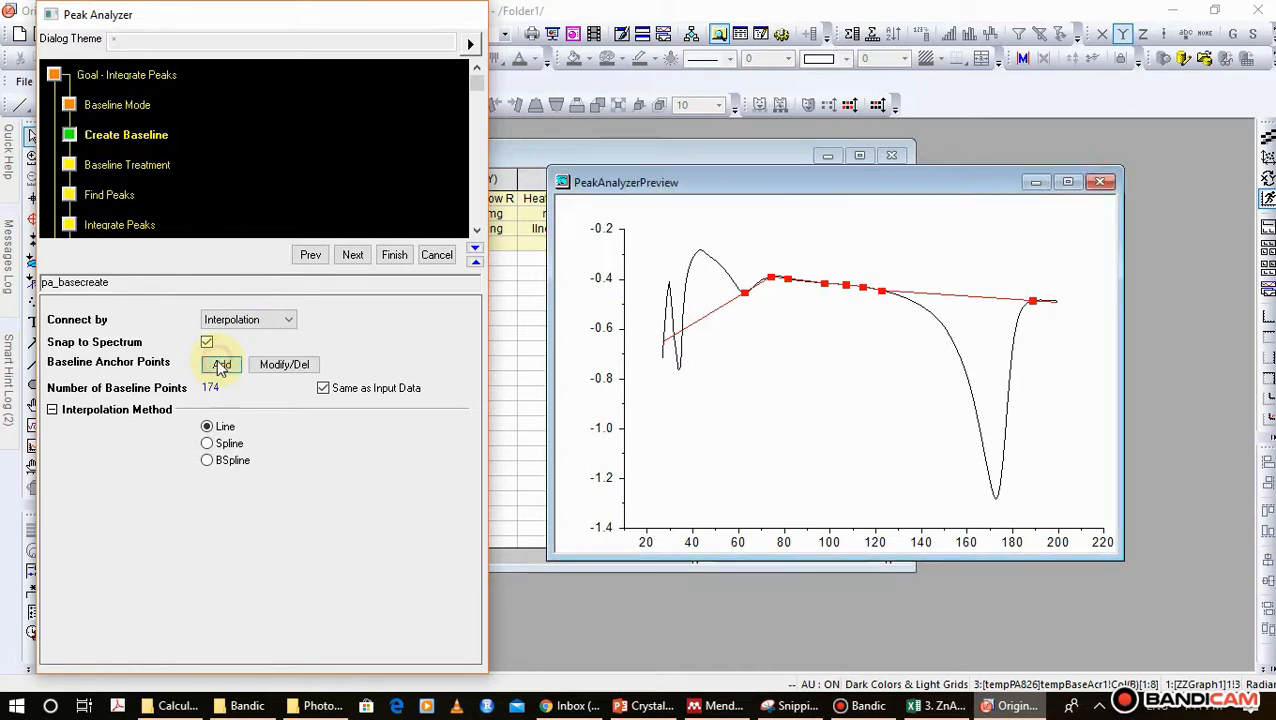
# - Add four baseline anchor points on the curve at about X 130, 137, 194 and 199
pyautogui.click(221, 366)
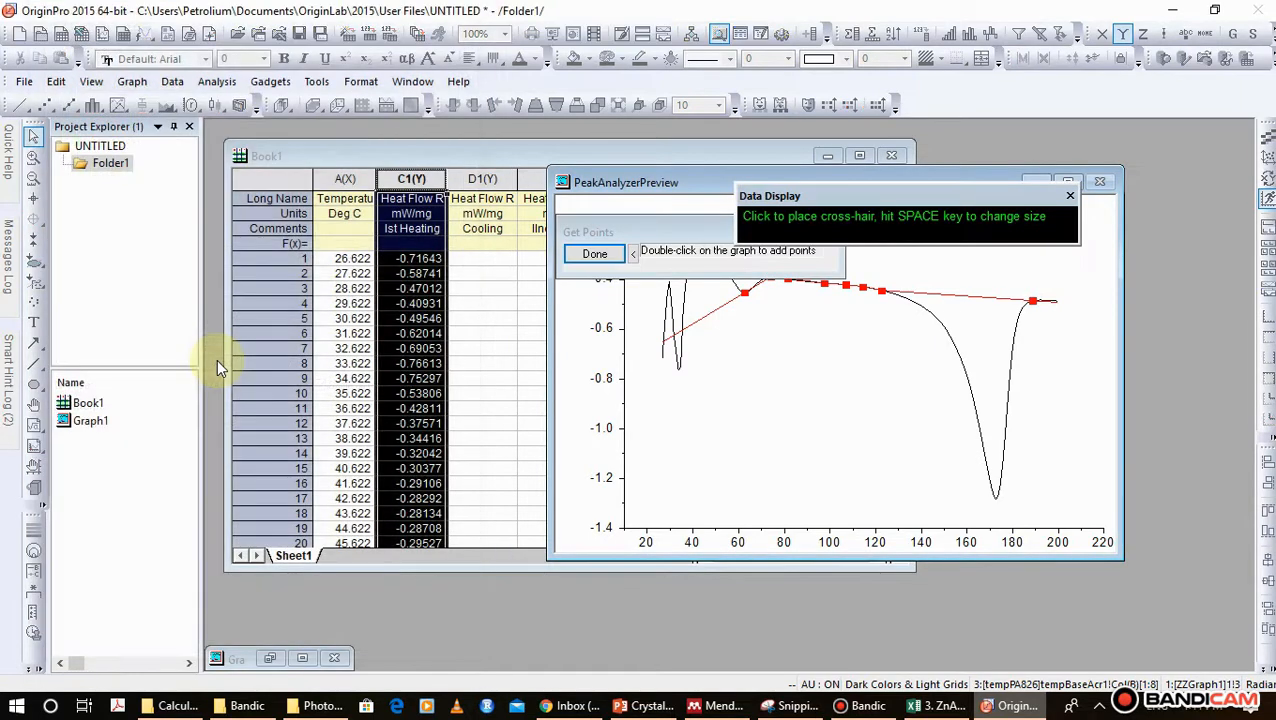
pyautogui.doubleClick(898, 294)
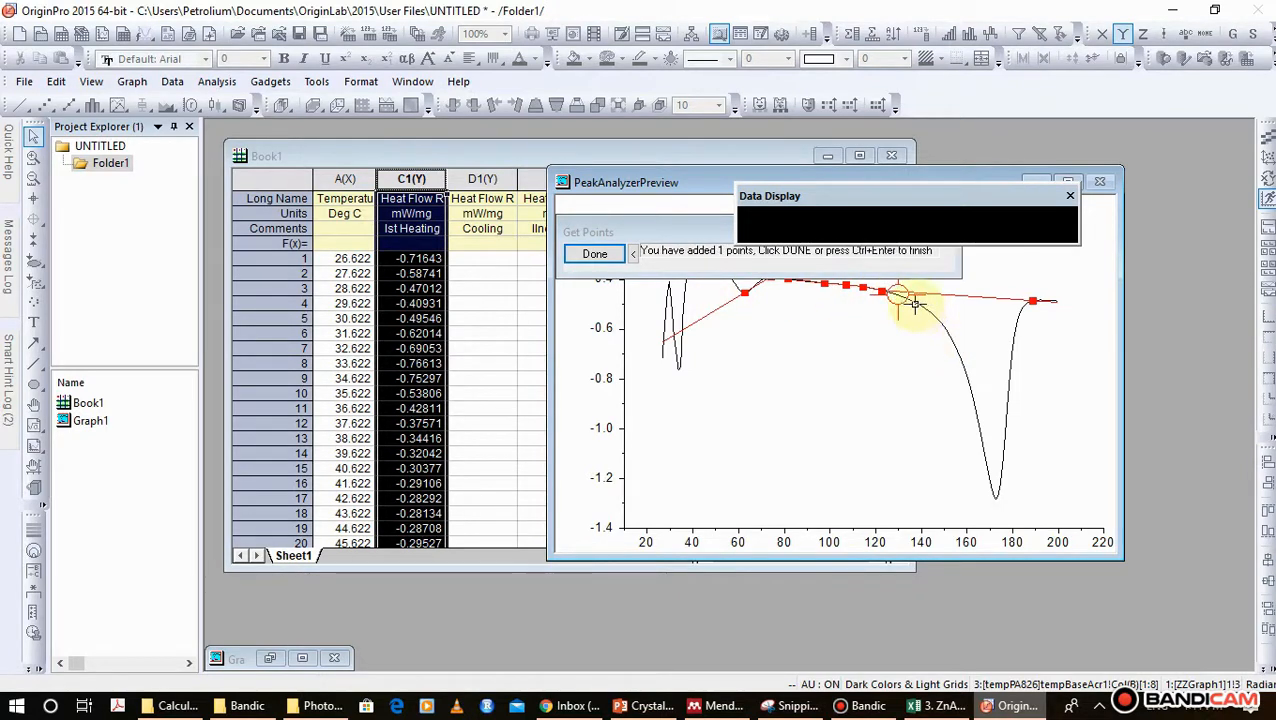
pyautogui.doubleClick(913, 304)
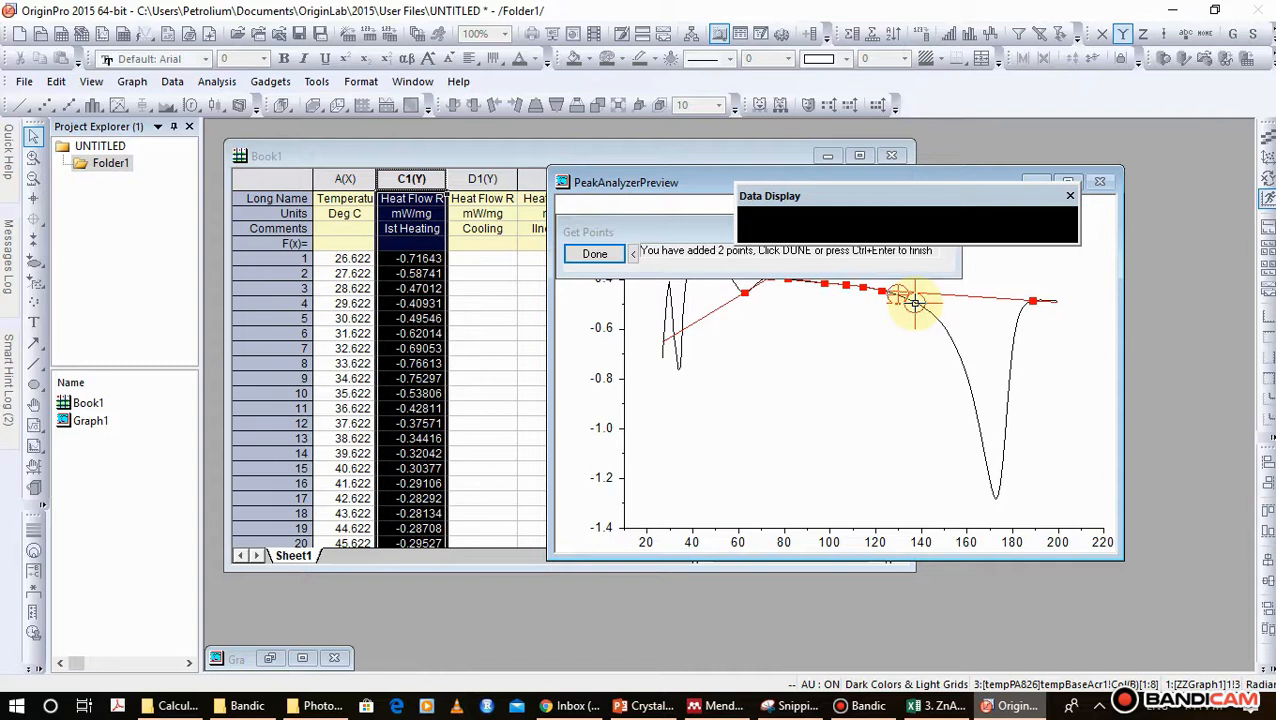
pyautogui.doubleClick(1044, 300)
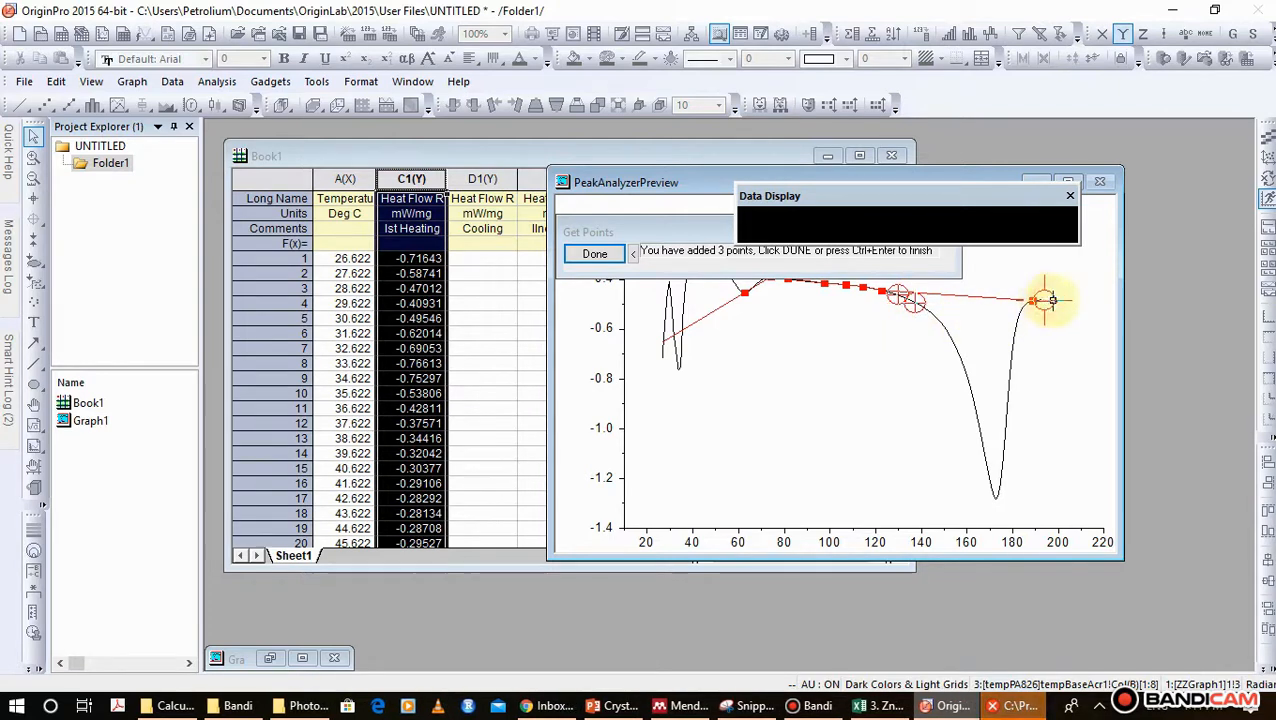
pyautogui.doubleClick(1052, 300)
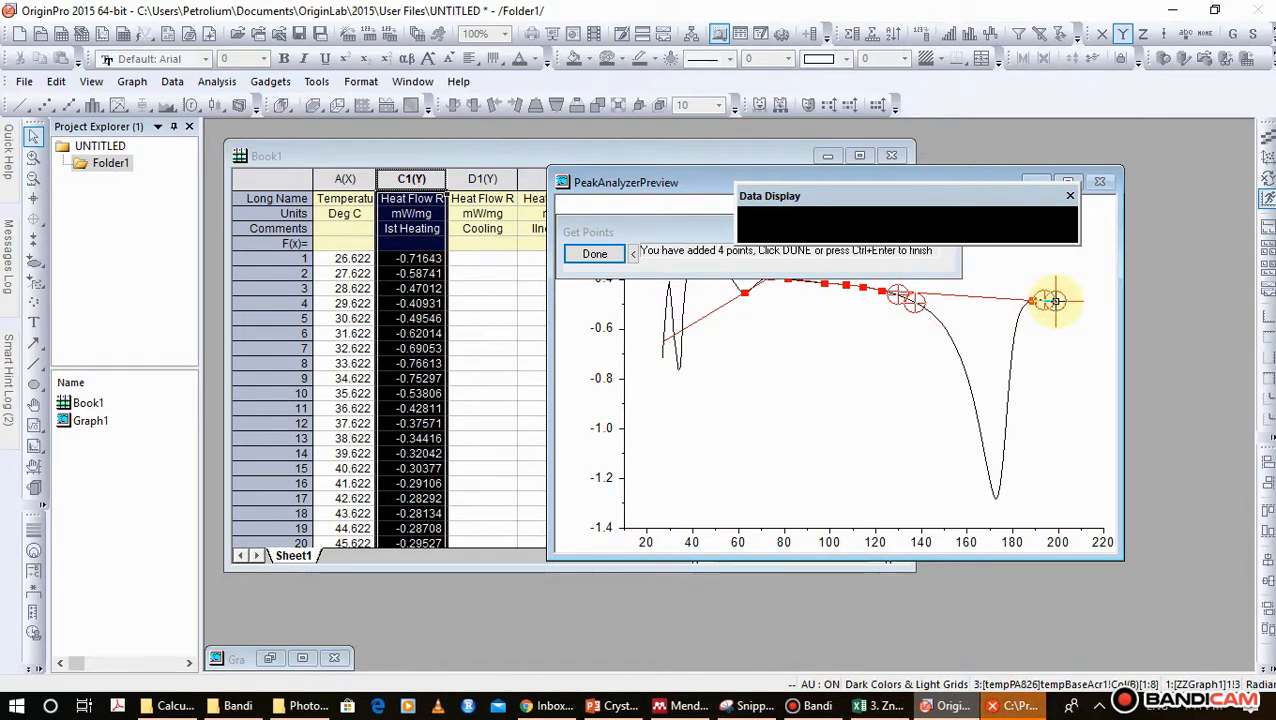
pyautogui.click(594, 254)
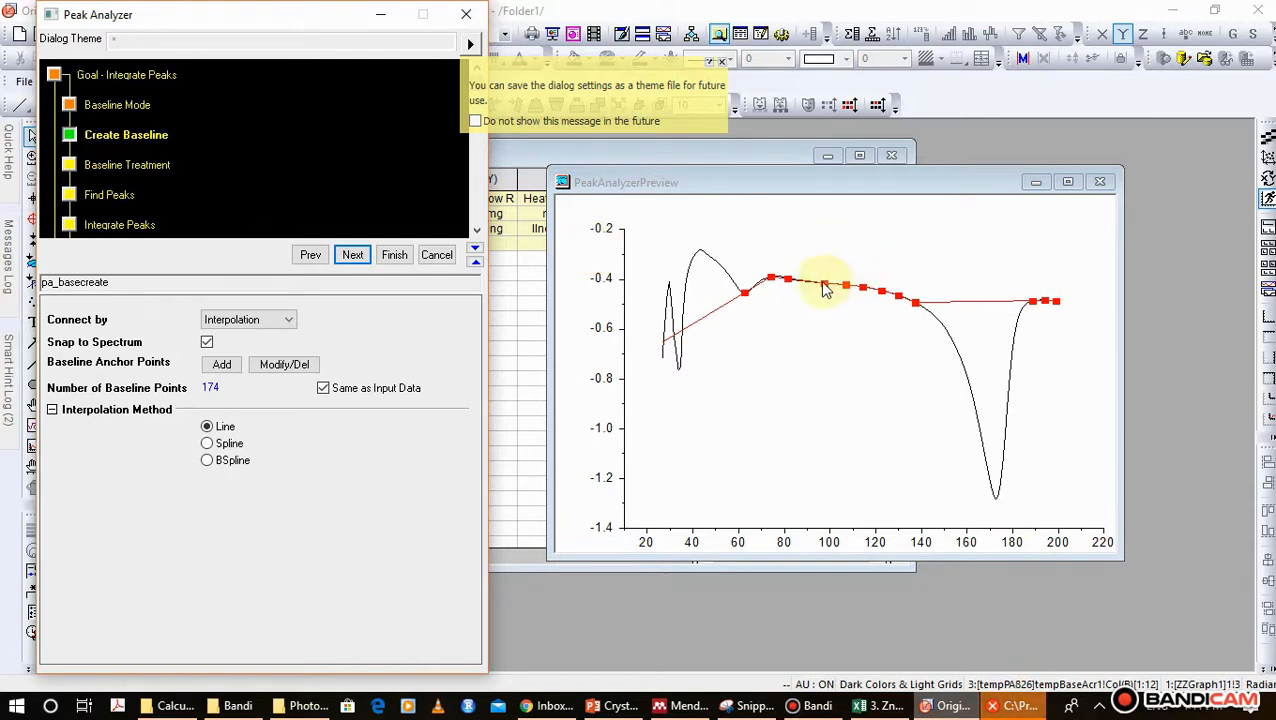
# - Shift the six baseline anchors just before the melting peak along the curve to about X 90, 99, 107, 114, 120 and 126
pyautogui.click(284, 366)
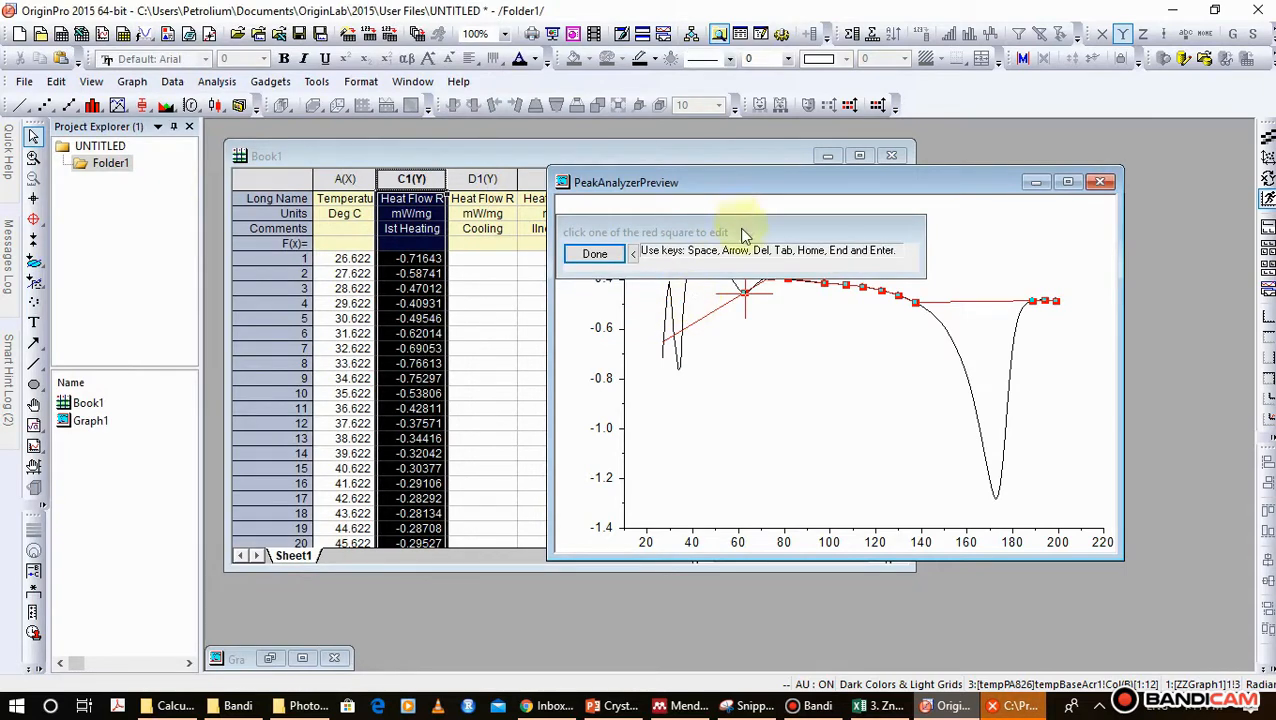
pyautogui.moveTo(741, 225); pyautogui.dragTo(735, 194)
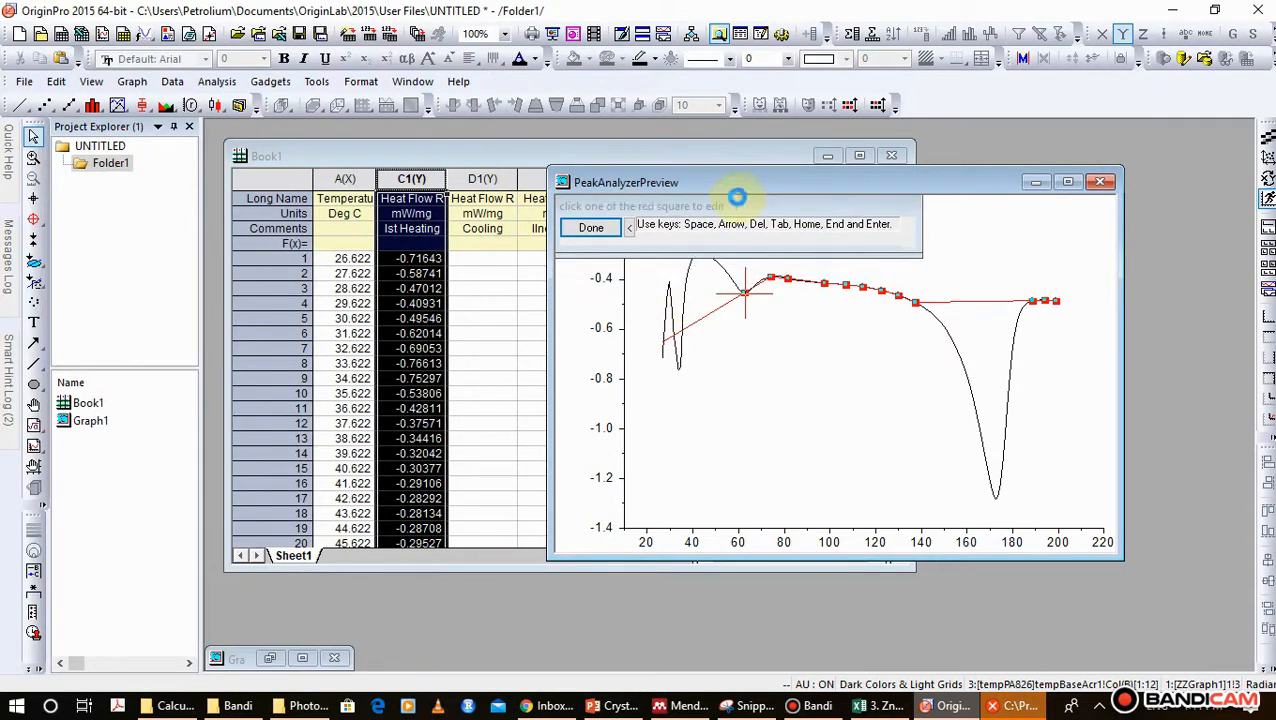
pyautogui.click(825, 286)
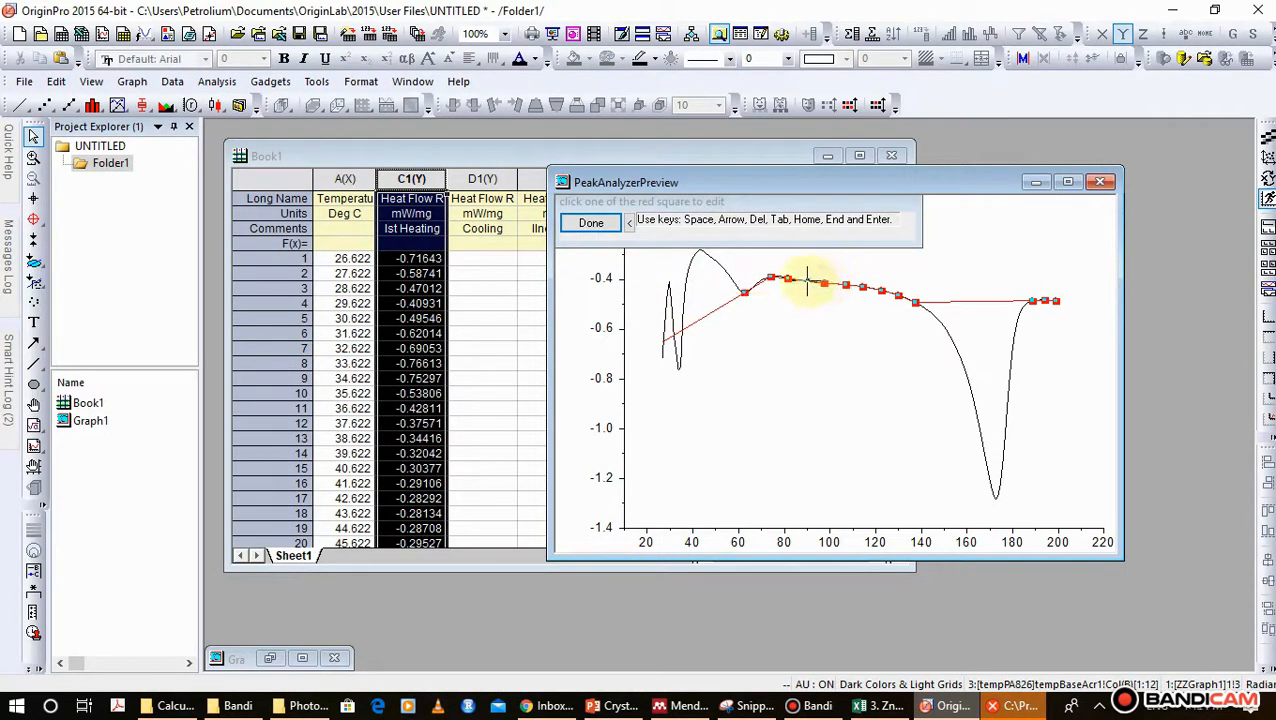
pyautogui.moveTo(806, 280); pyautogui.dragTo(846, 285)
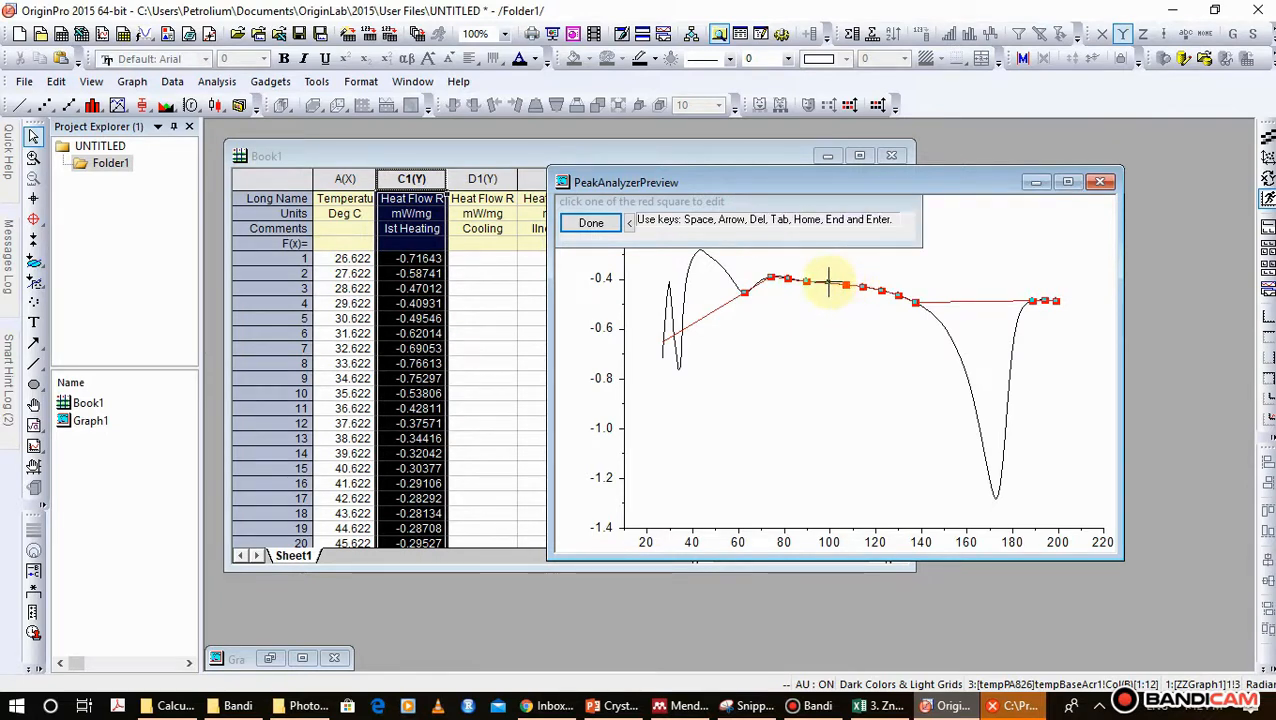
pyautogui.moveTo(828, 283); pyautogui.dragTo(915, 301)
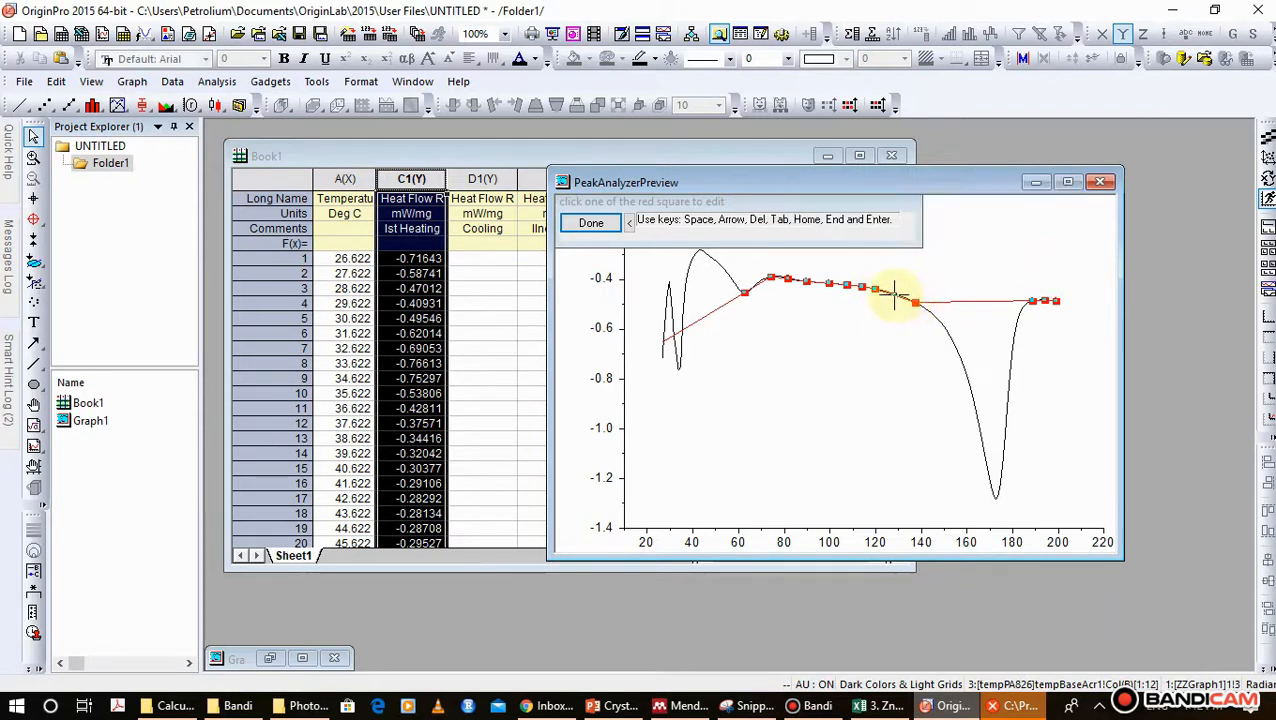
pyautogui.moveTo(889, 291); pyautogui.dragTo(1052, 308)
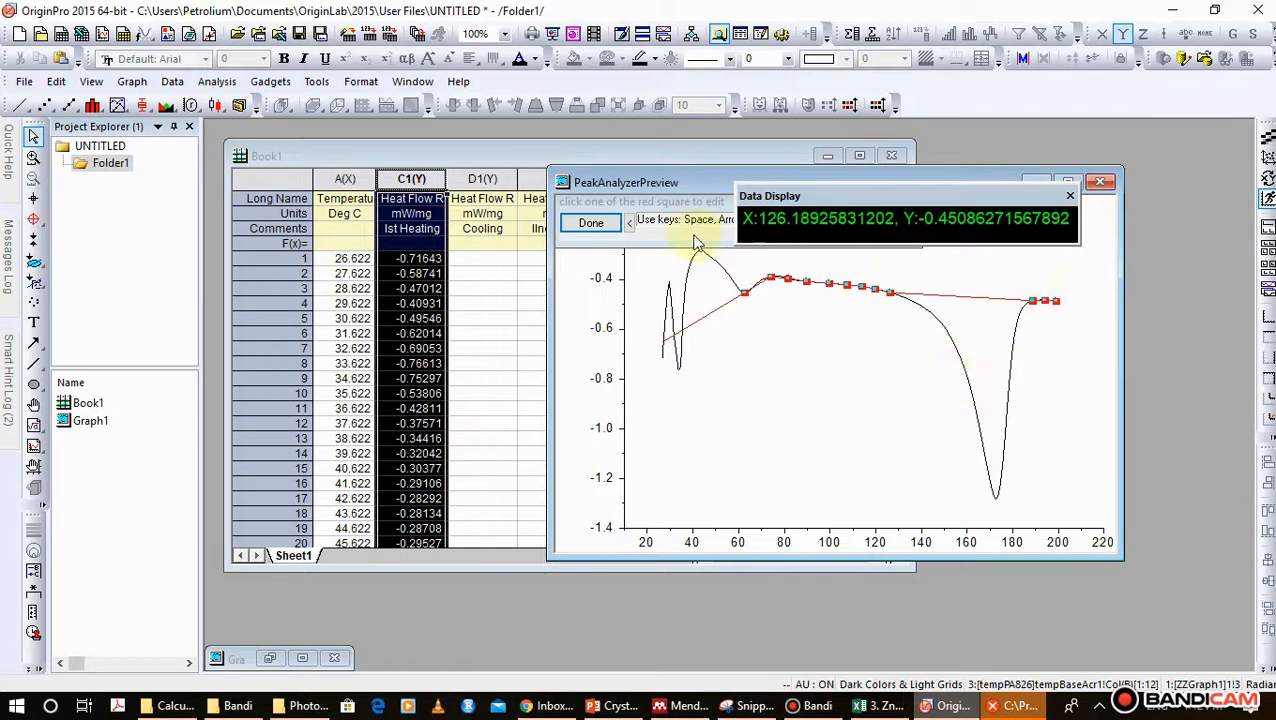
pyautogui.click(590, 224)
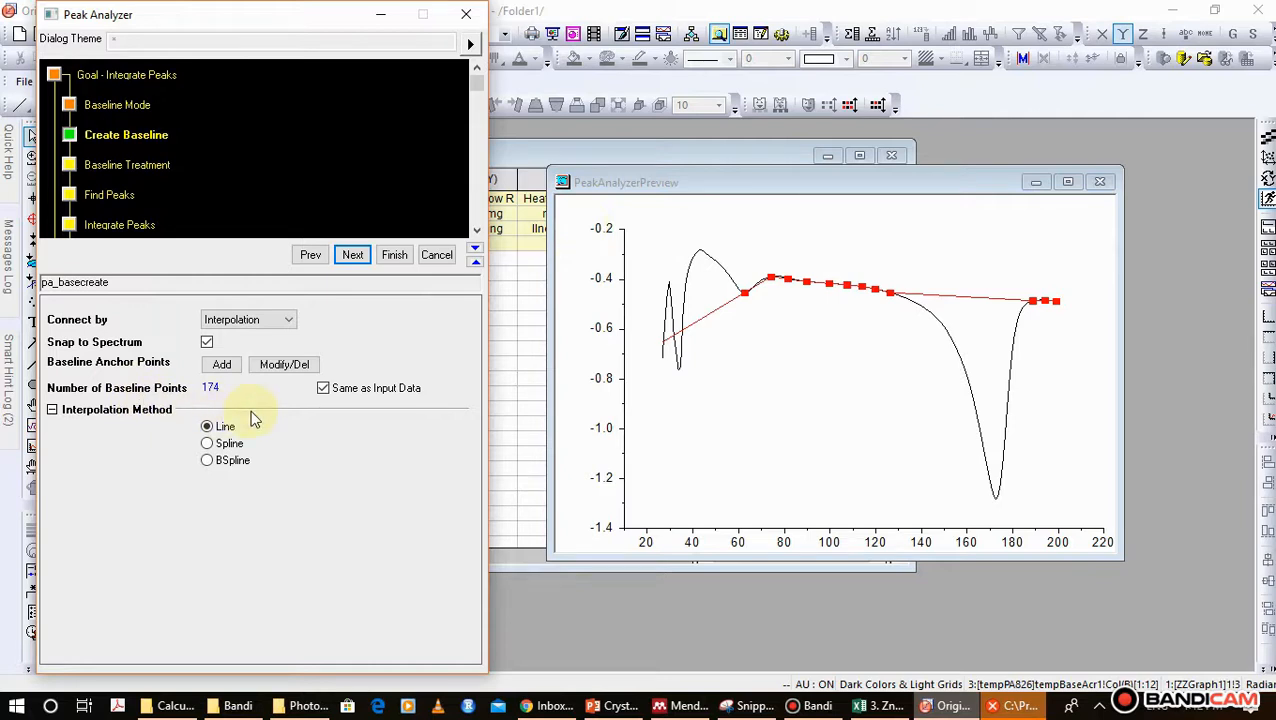
# - Advance to the Baseline Treatment page and enable Auto Subtract Baseline and Auto Rescale
pyautogui.click(353, 255)
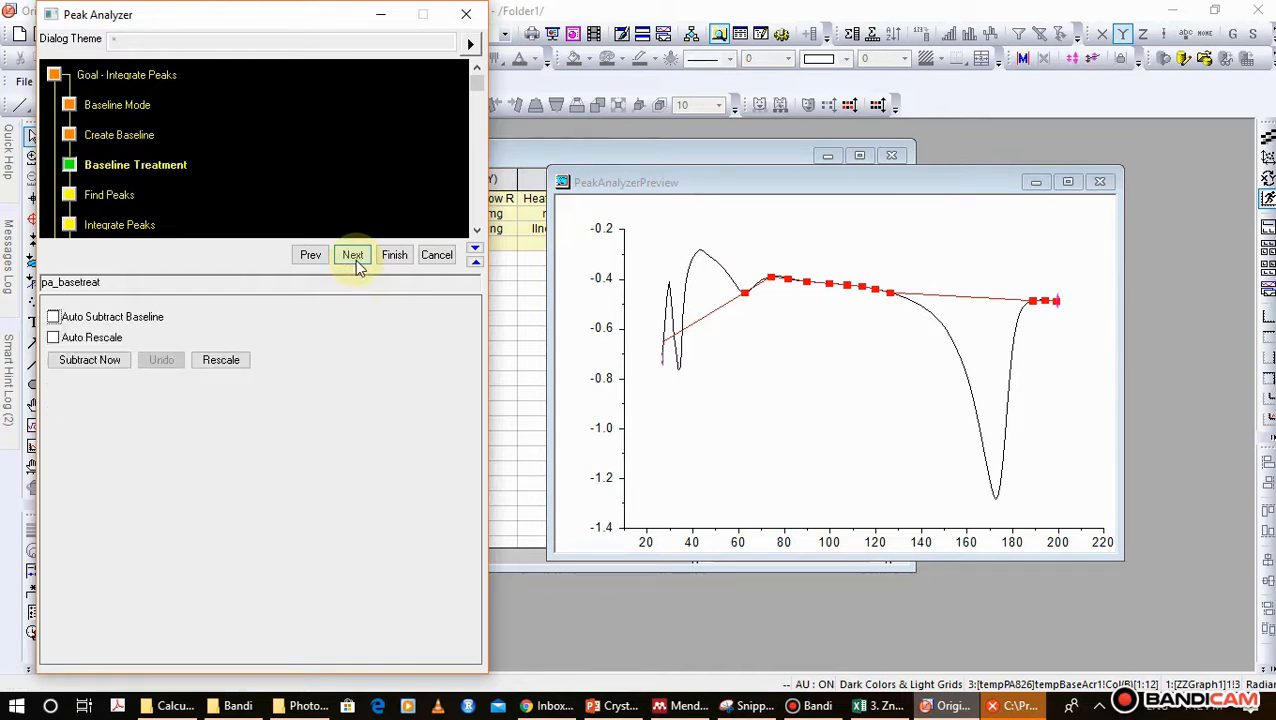
pyautogui.click(54, 318)
pyautogui.click(56, 339)
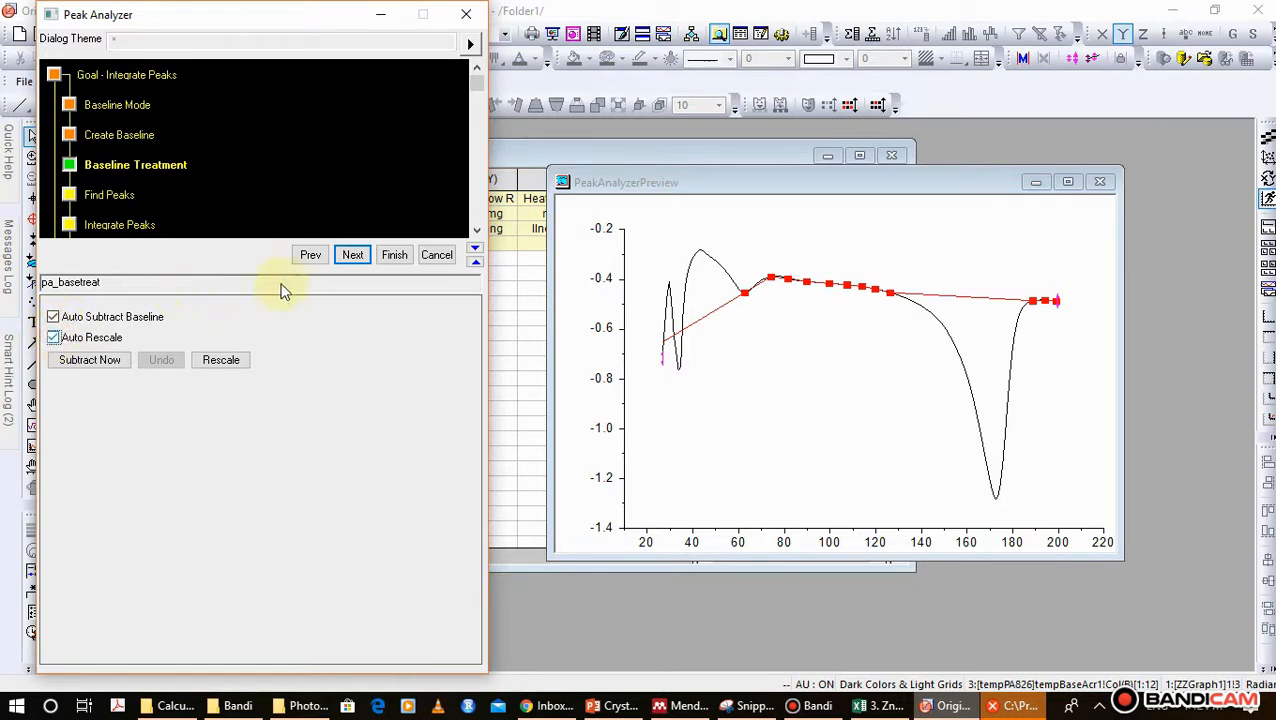
# - Advance to the Find Peaks page, turn off the automatic threshold height and find peaks with a 50% threshold
pyautogui.click(355, 255)
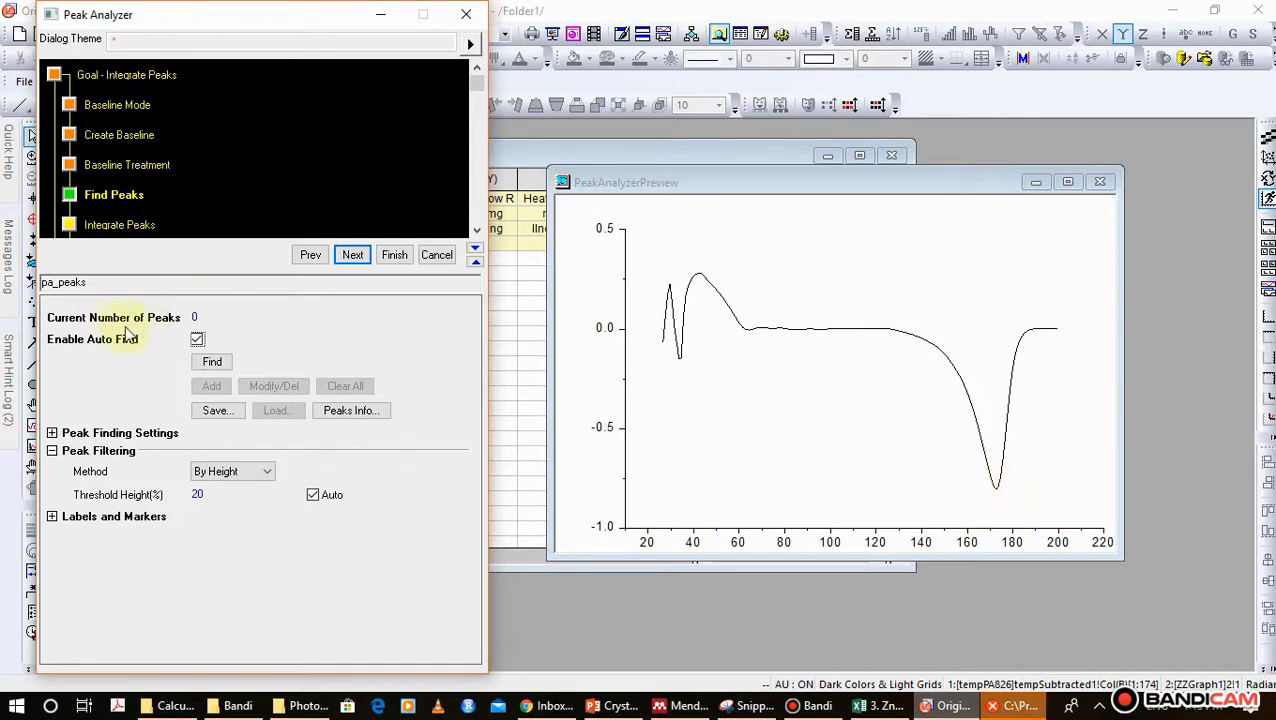
pyautogui.click(212, 364)
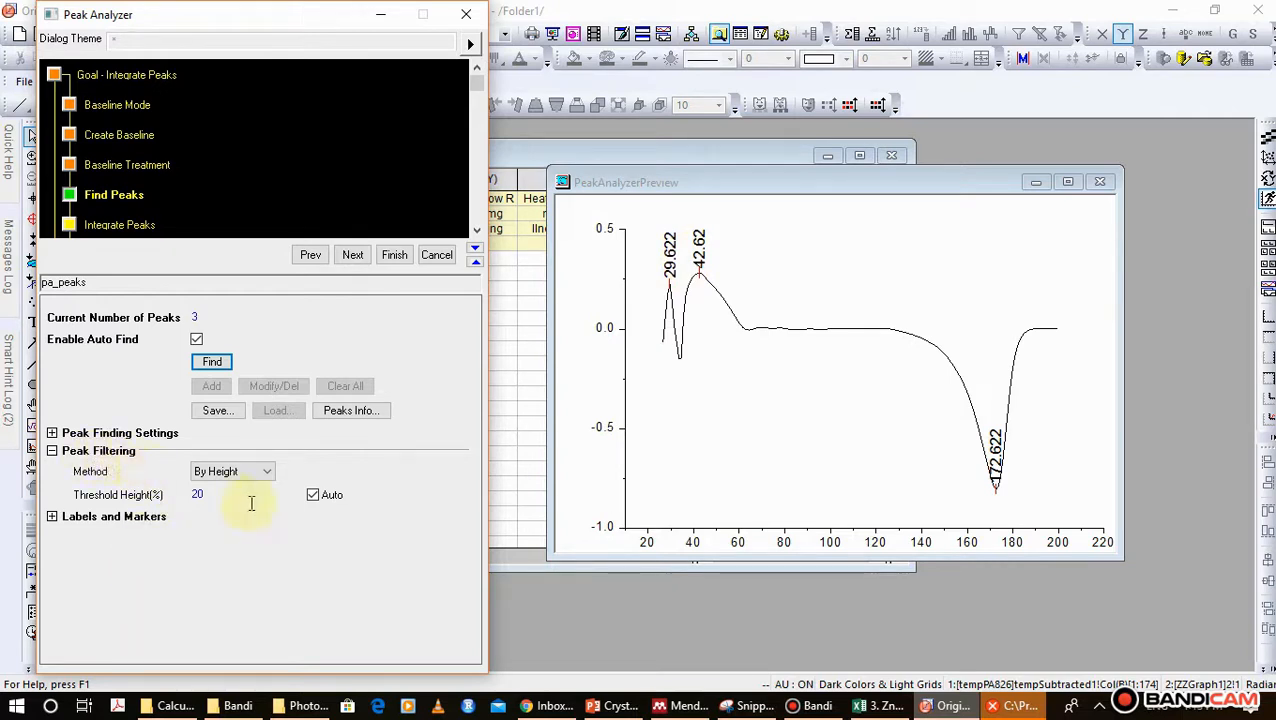
pyautogui.click(312, 495)
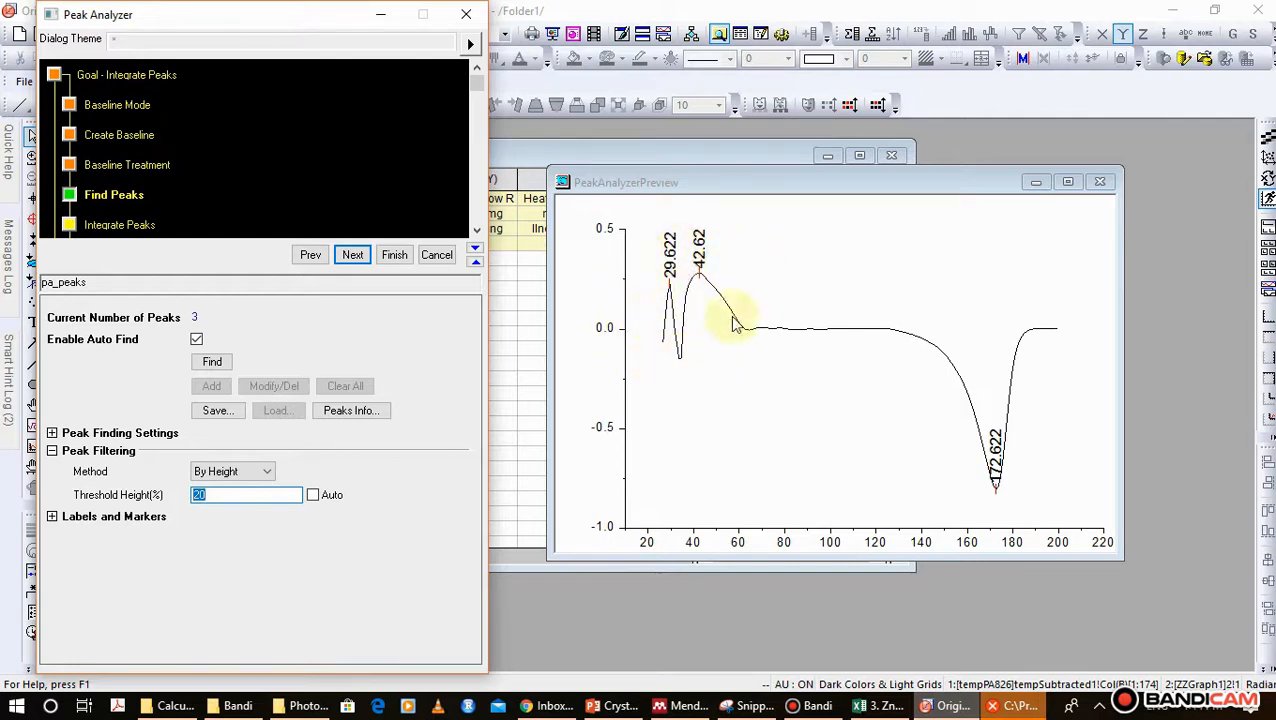
pyautogui.click(235, 494)
pyautogui.write('50')
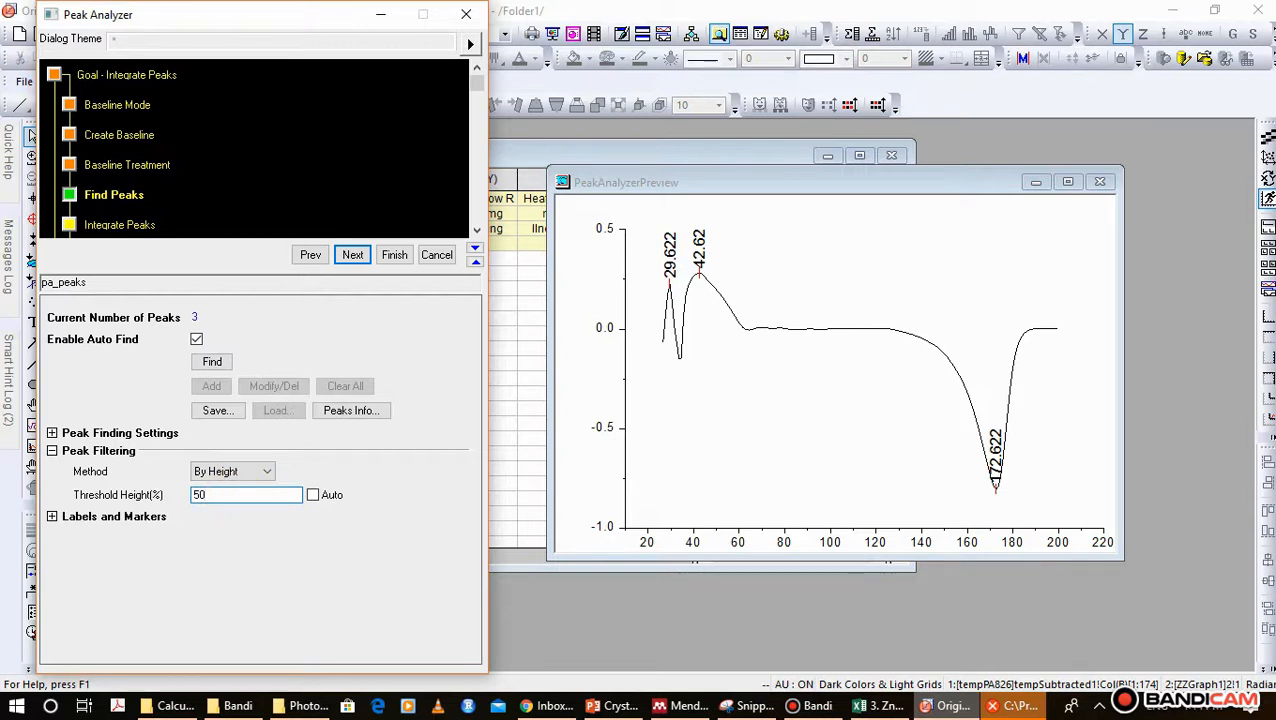
pyautogui.click(216, 364)
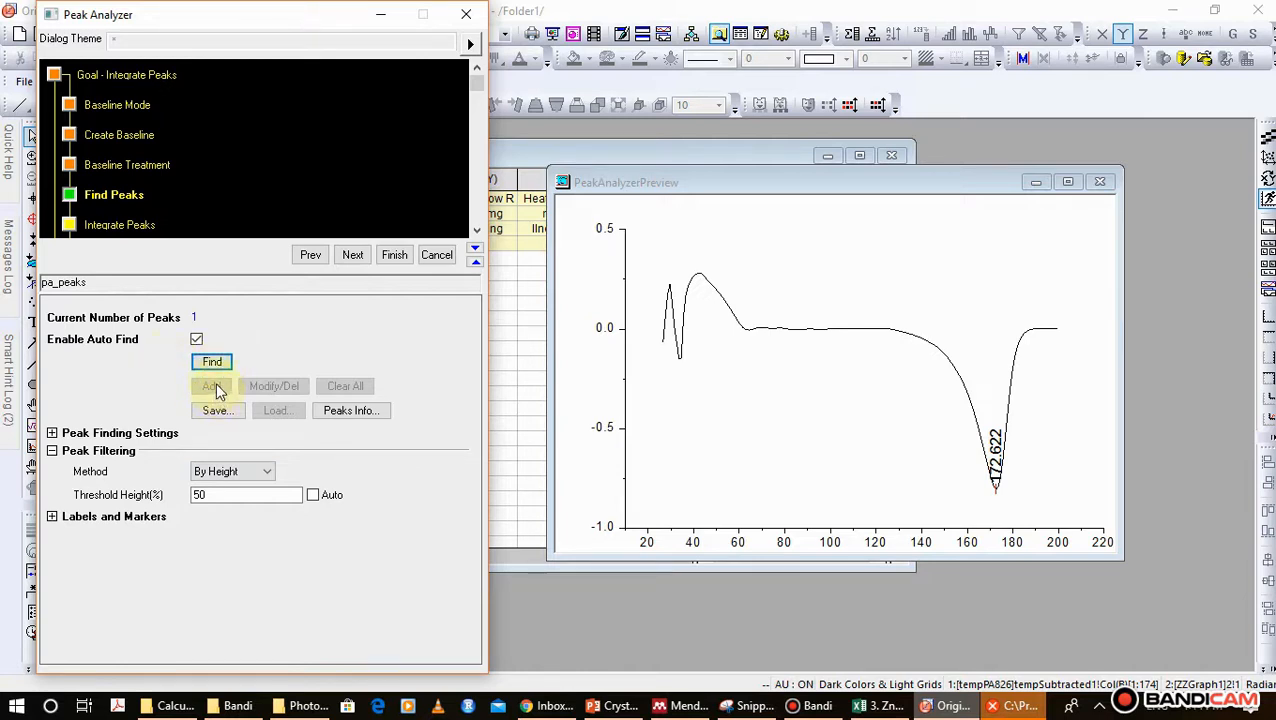
# - Try finding peaks with the threshold height set to 40% and 30%
pyautogui.doubleClick(208, 494)
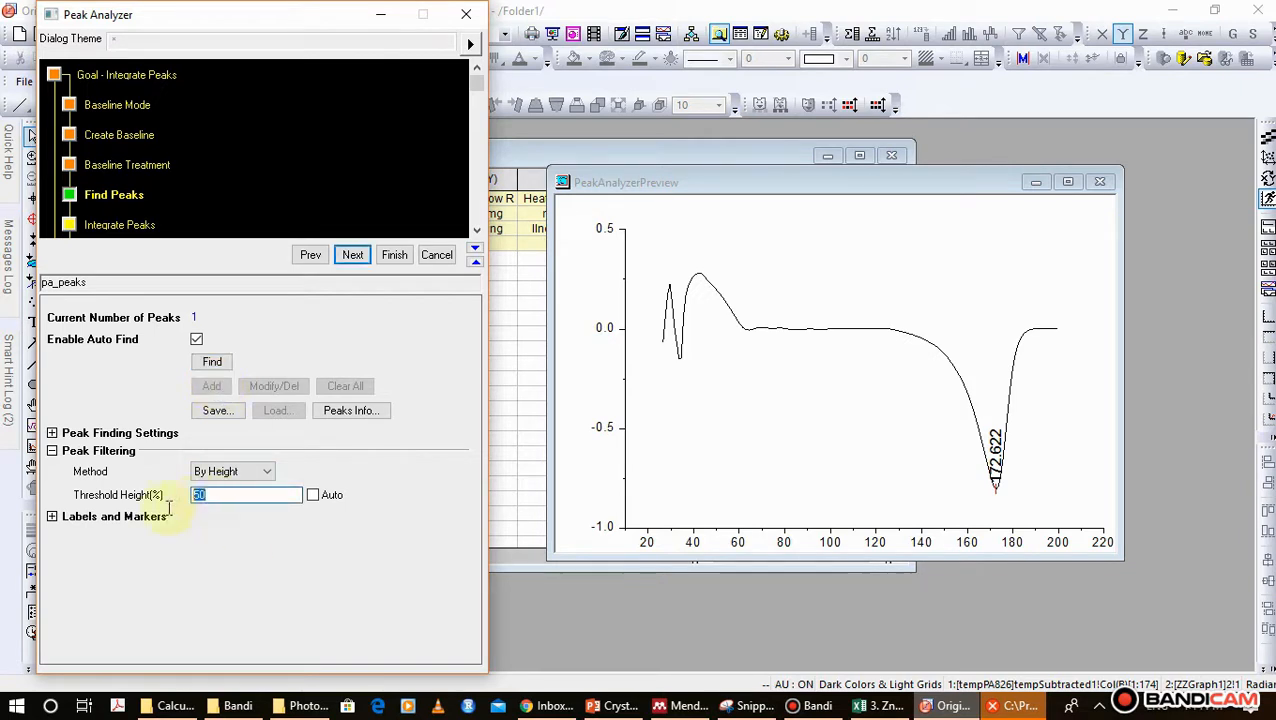
pyautogui.write('4')
pyautogui.click(213, 366)
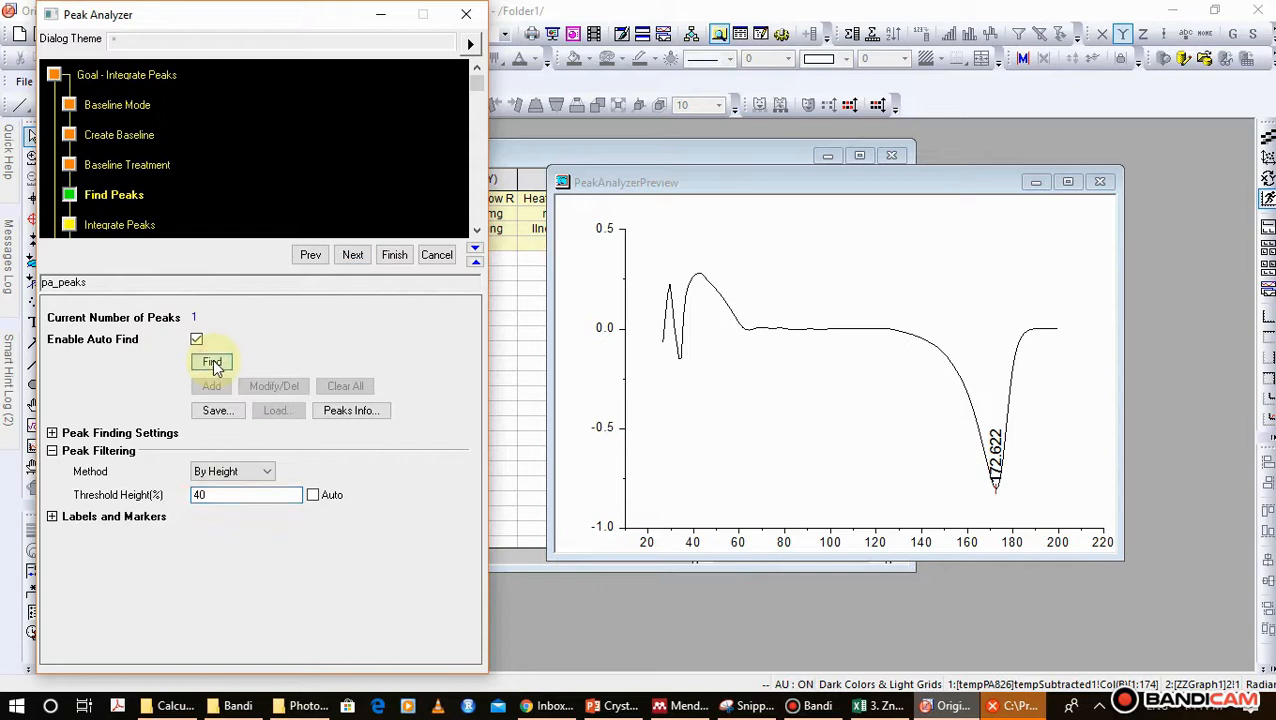
pyautogui.doubleClick(200, 494)
pyautogui.write('30')
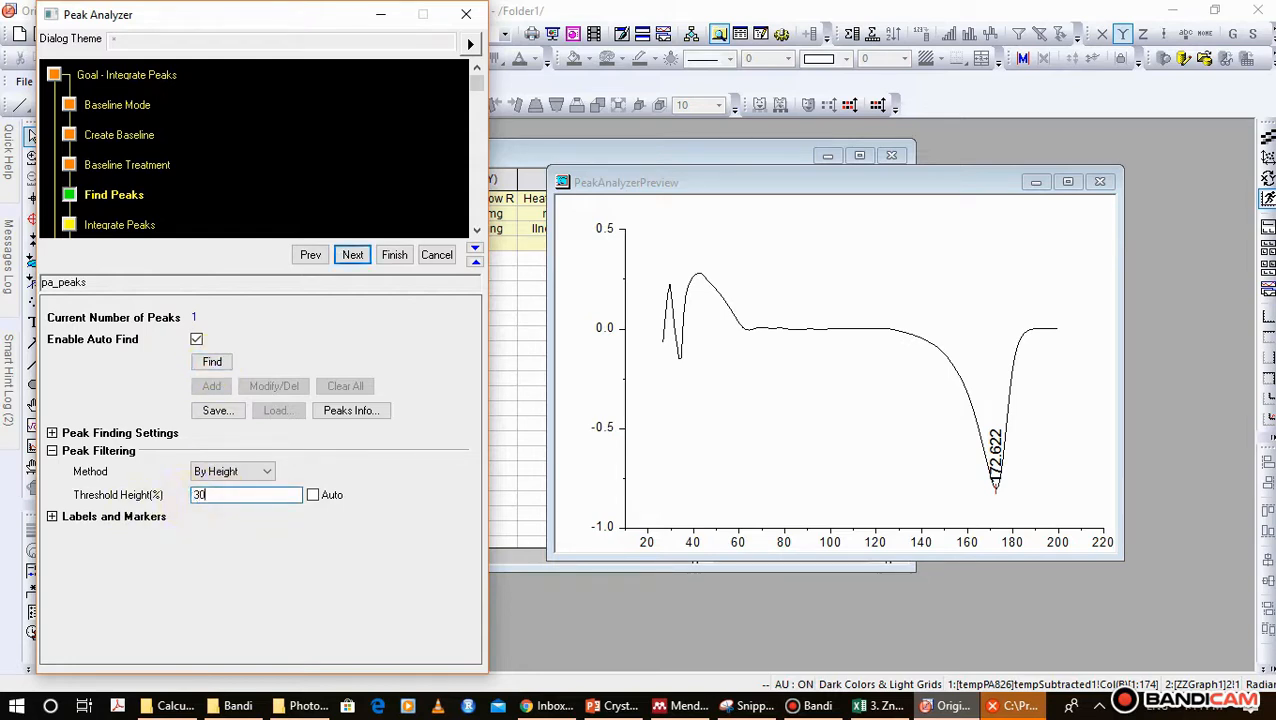
pyautogui.click(216, 364)
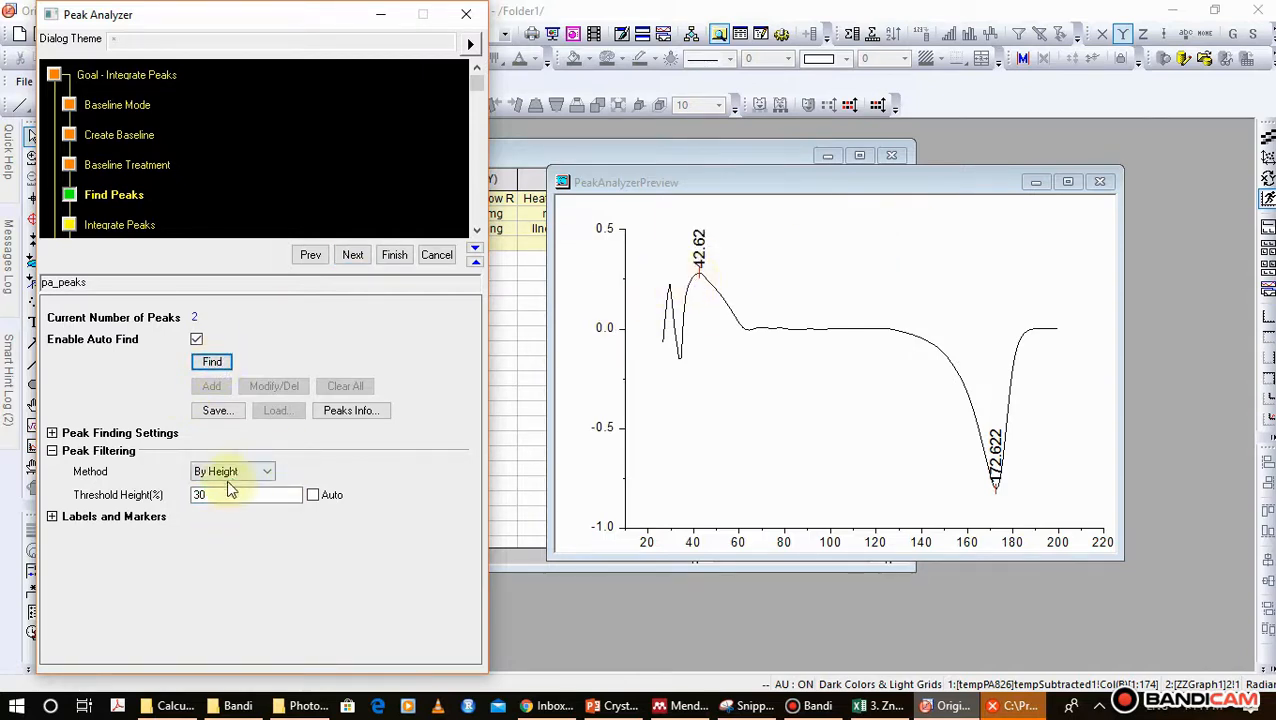
# - Try finding peaks with the threshold height set to 35% and 33%
pyautogui.moveTo(228, 493); pyautogui.dragTo(157, 495)
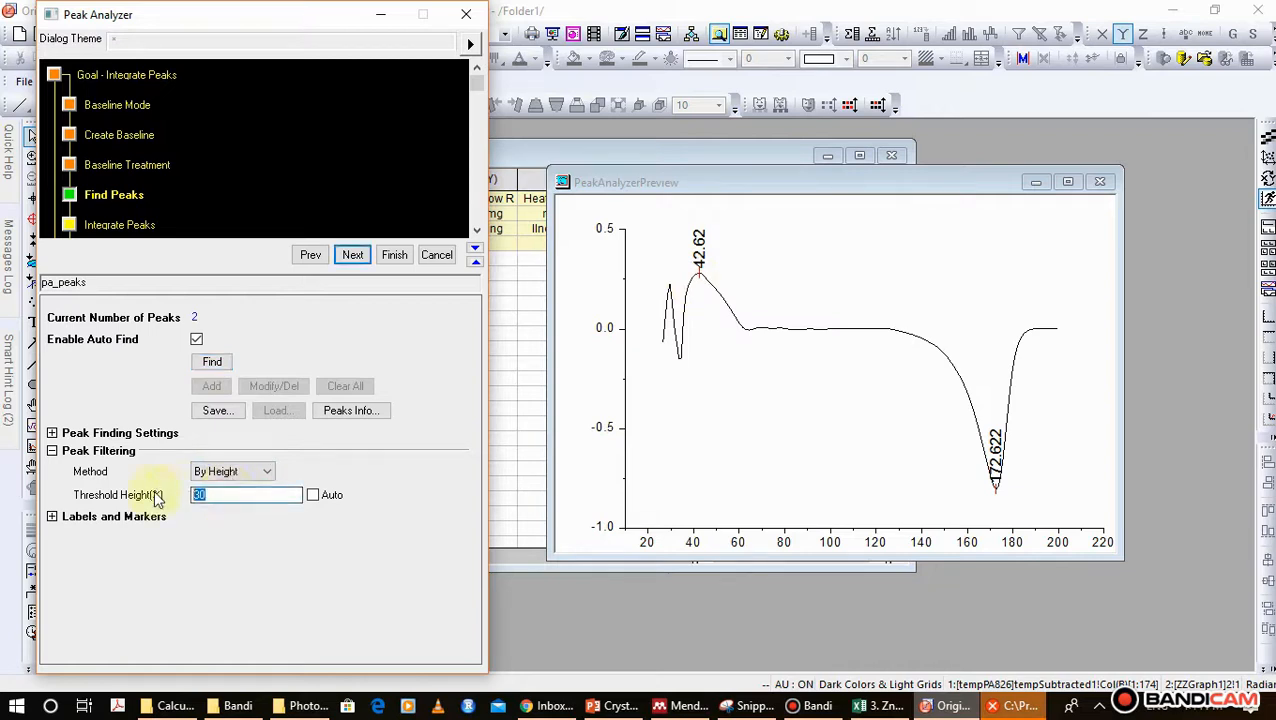
pyautogui.write('3')
pyautogui.click(211, 365)
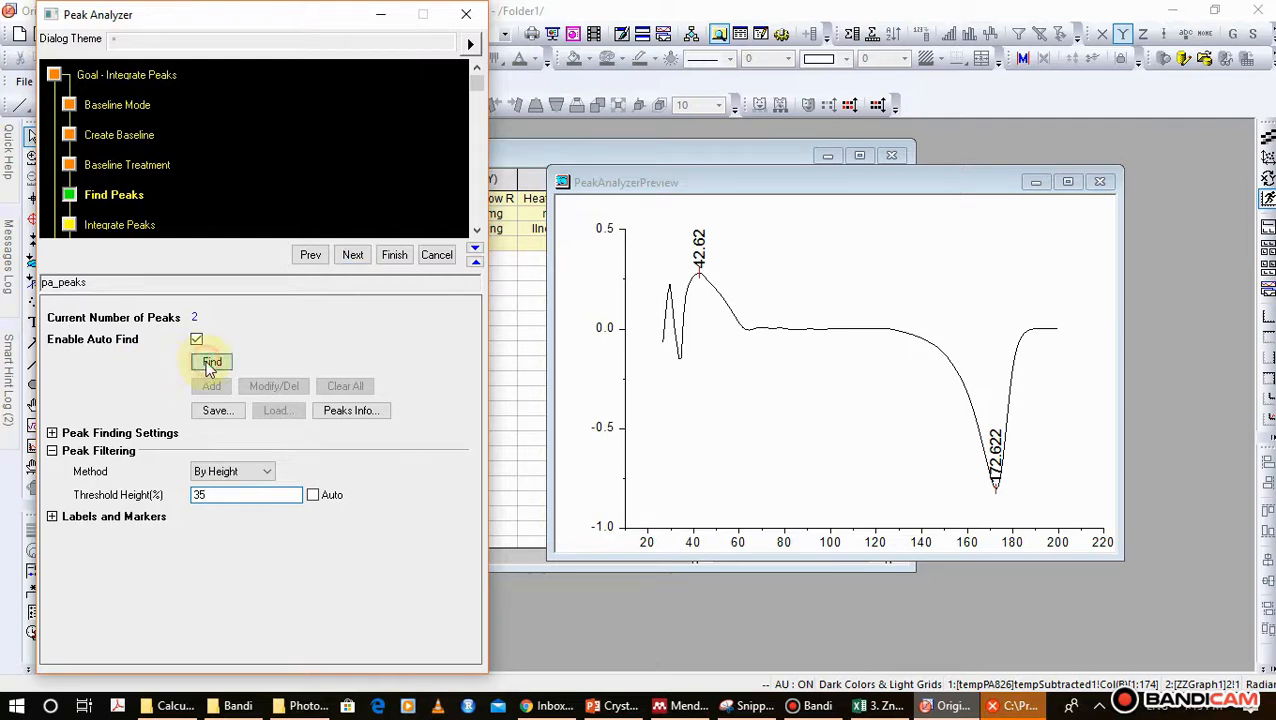
pyautogui.doubleClick(237, 497)
pyautogui.write('33')
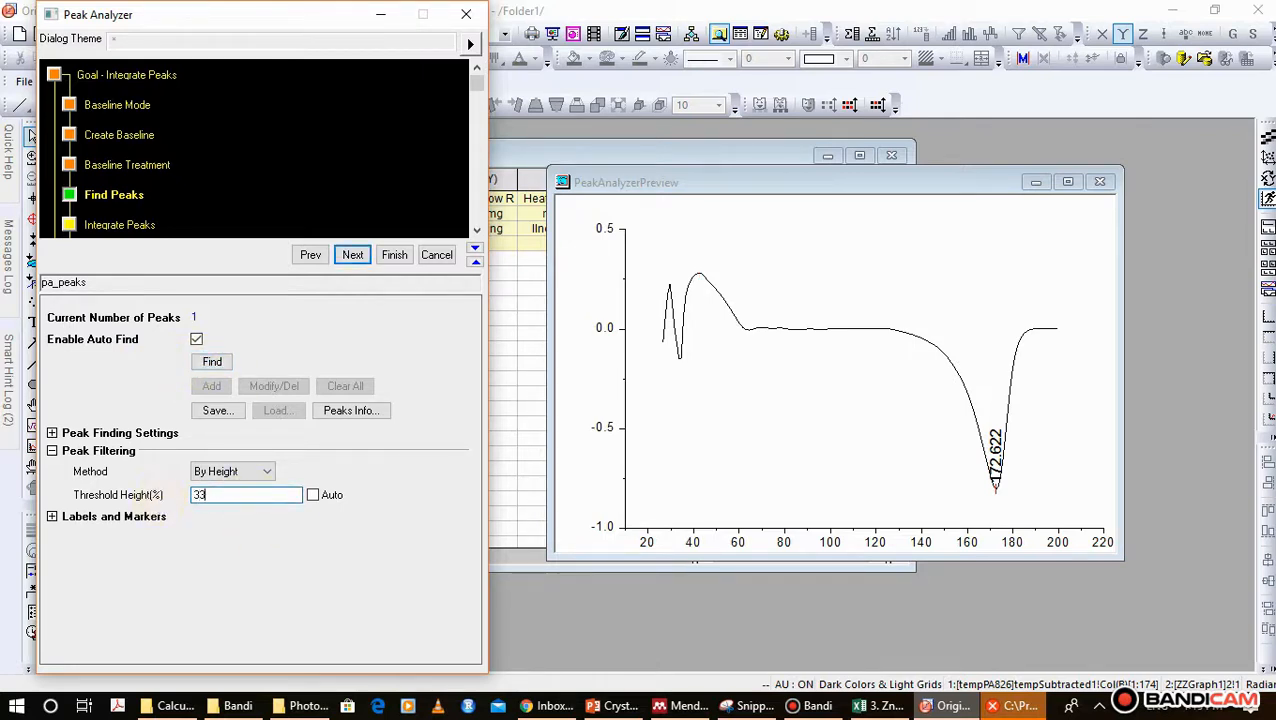
pyautogui.click(212, 364)
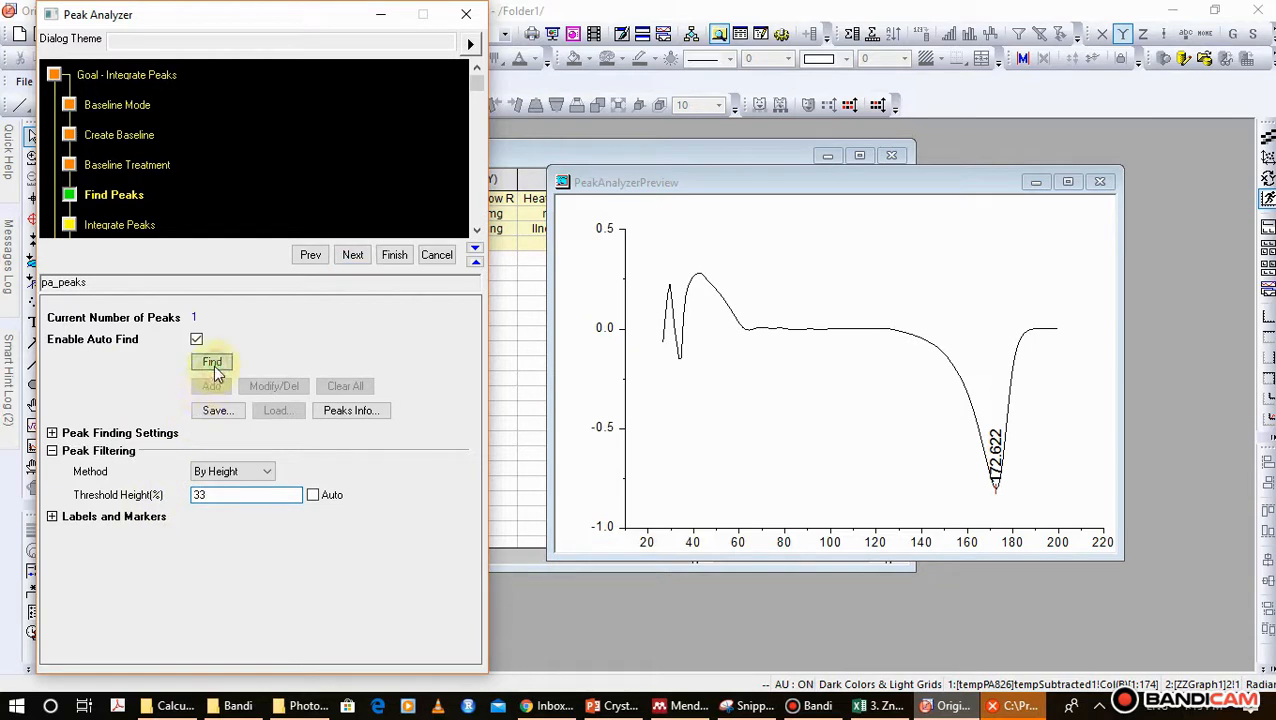
# - Try finding peaks with the threshold height set to 34% and again to 35%
pyautogui.doubleClick(216, 497)
pyautogui.write('3')
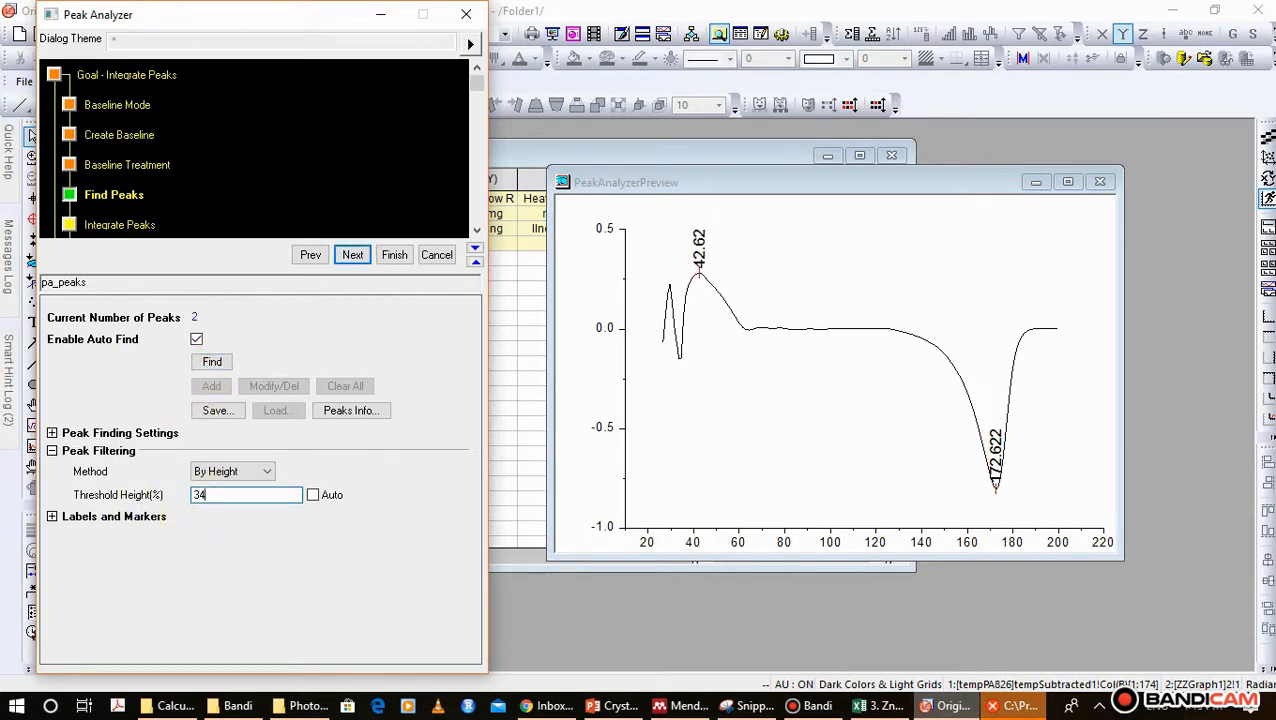
pyautogui.click(214, 364)
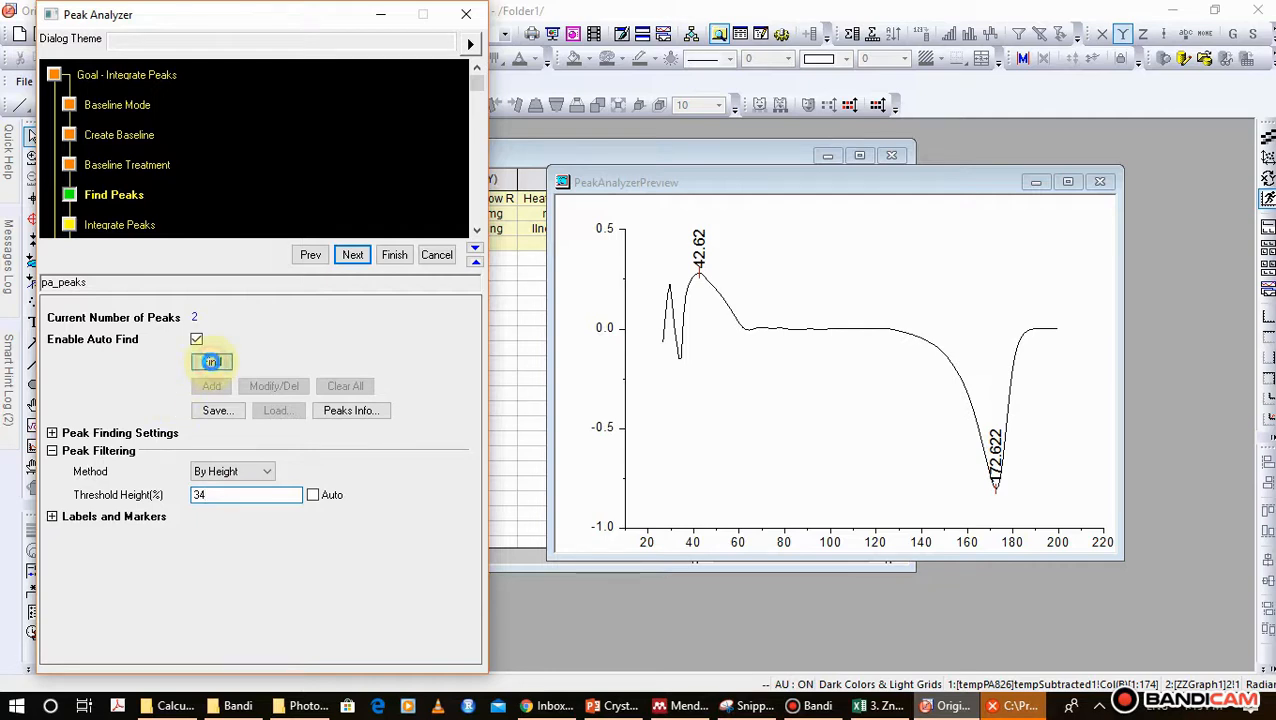
pyautogui.doubleClick(238, 494)
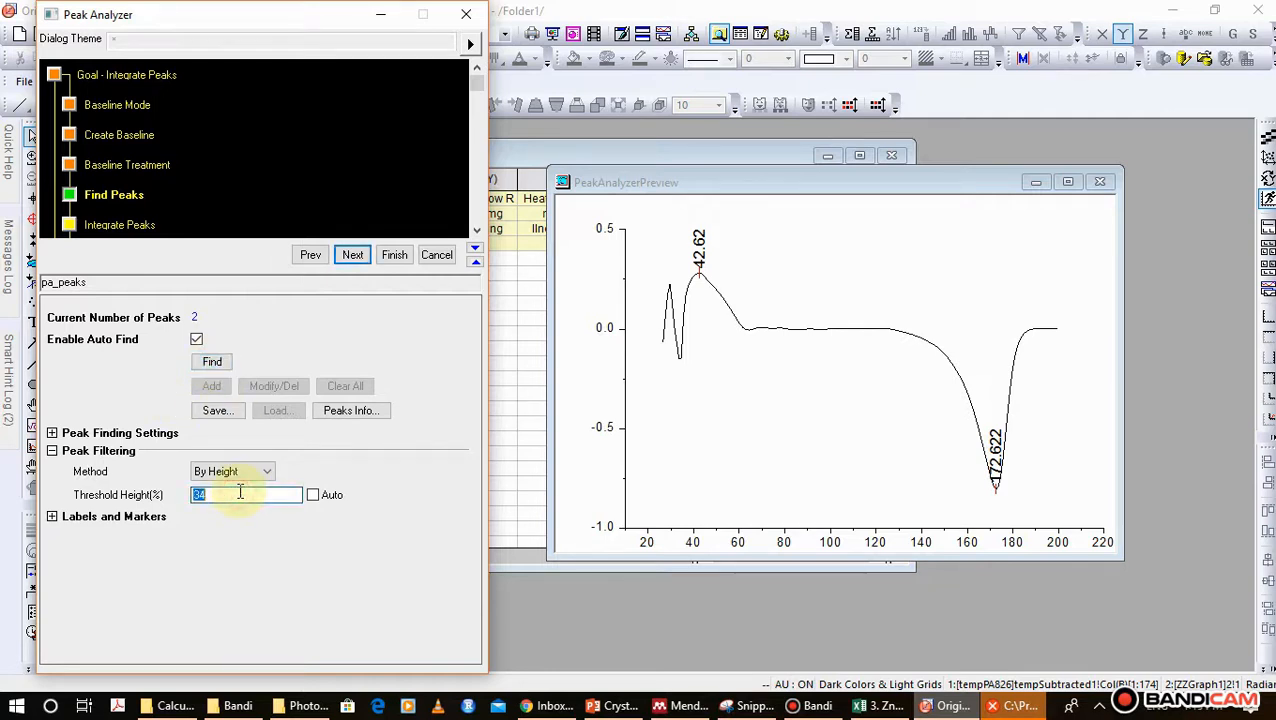
pyautogui.write('35')
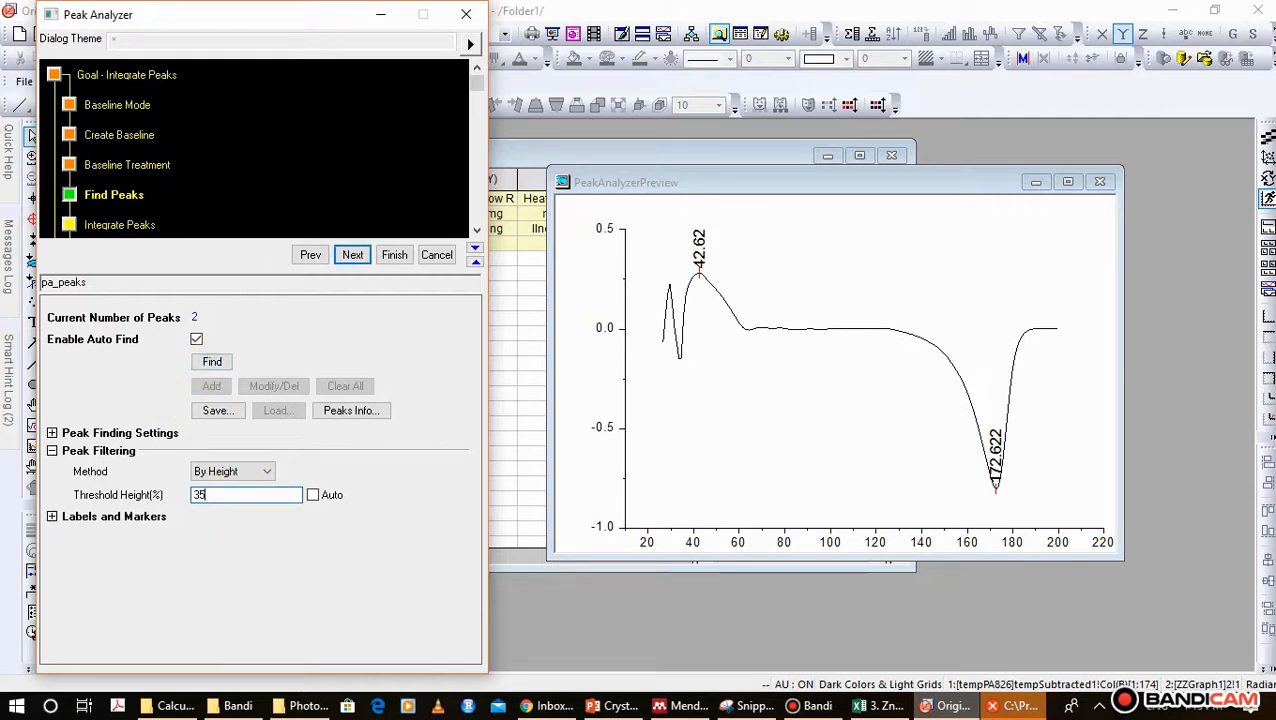
pyautogui.click(214, 363)
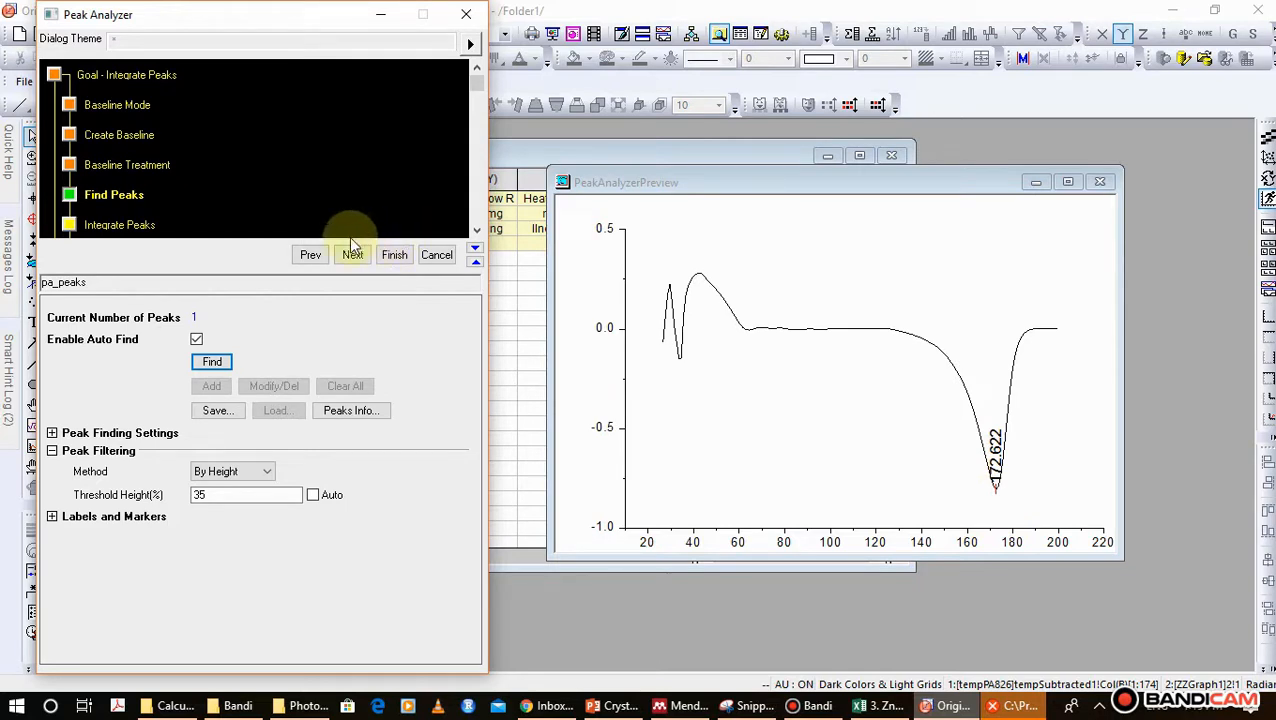
# - Set the peak finding direction to Negative and the threshold height to 20%, and find the peaks again
pyautogui.click(52, 434)
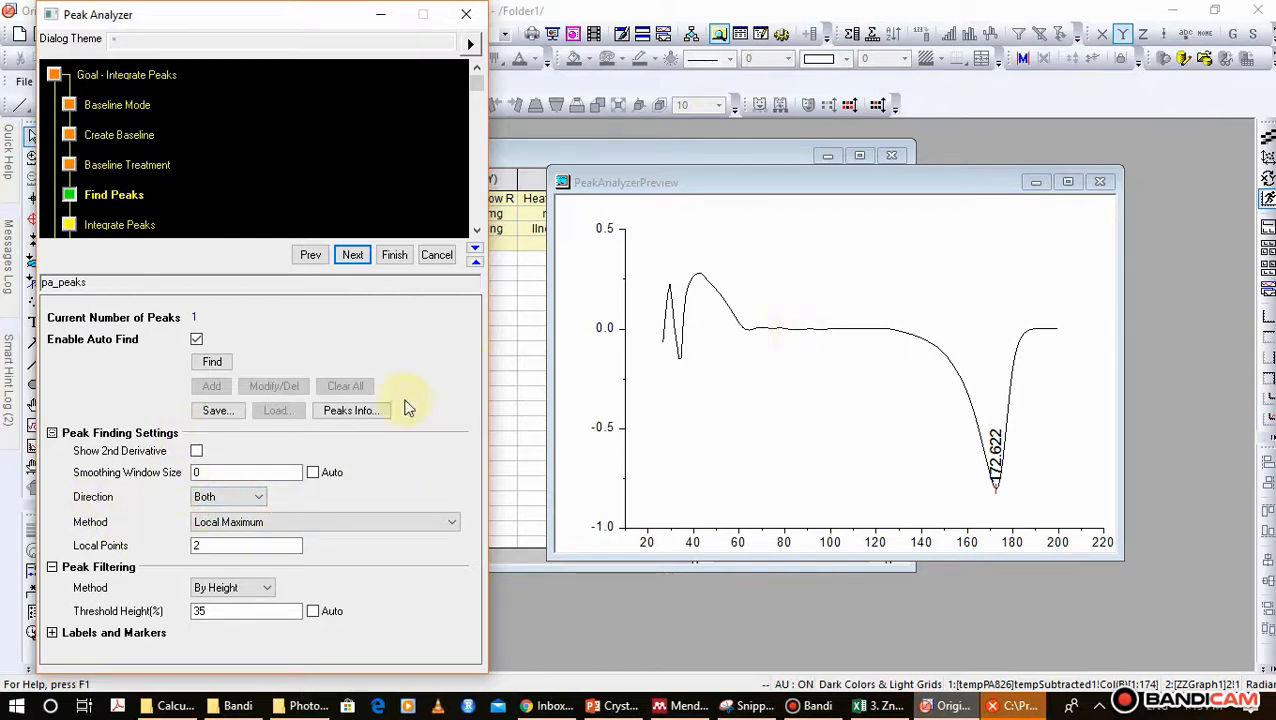
pyautogui.click(248, 498)
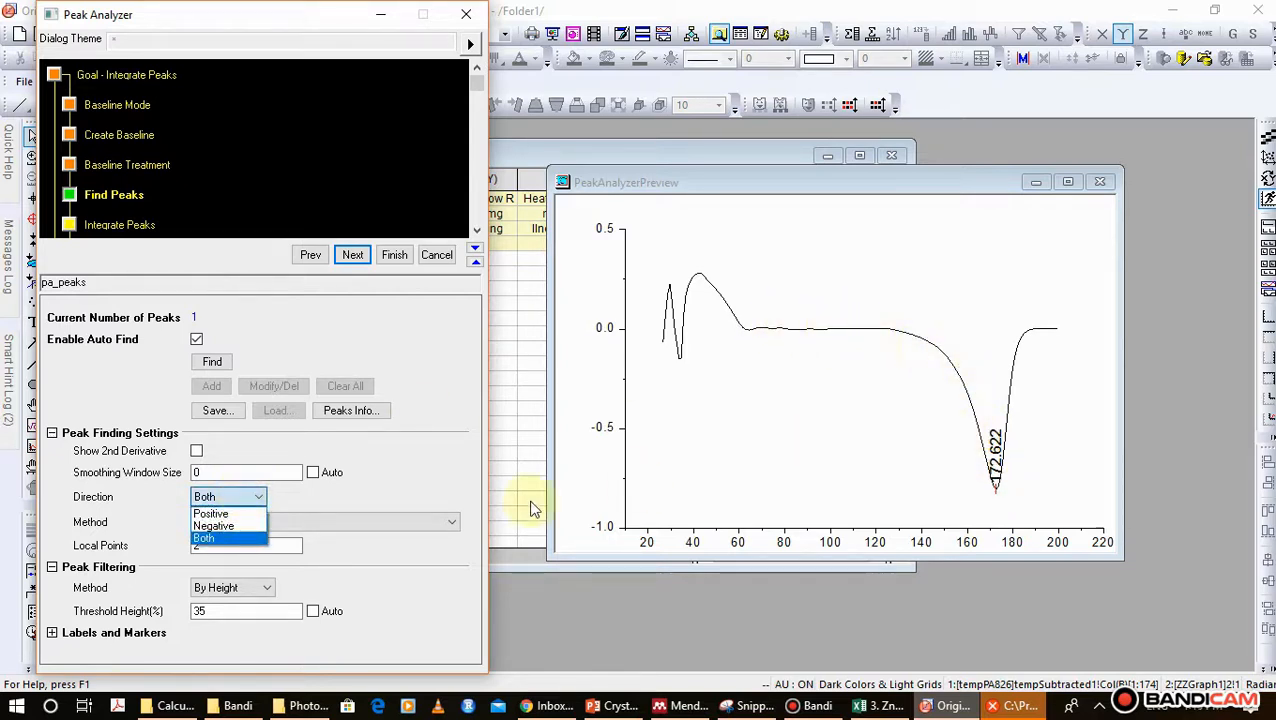
pyautogui.click(224, 526)
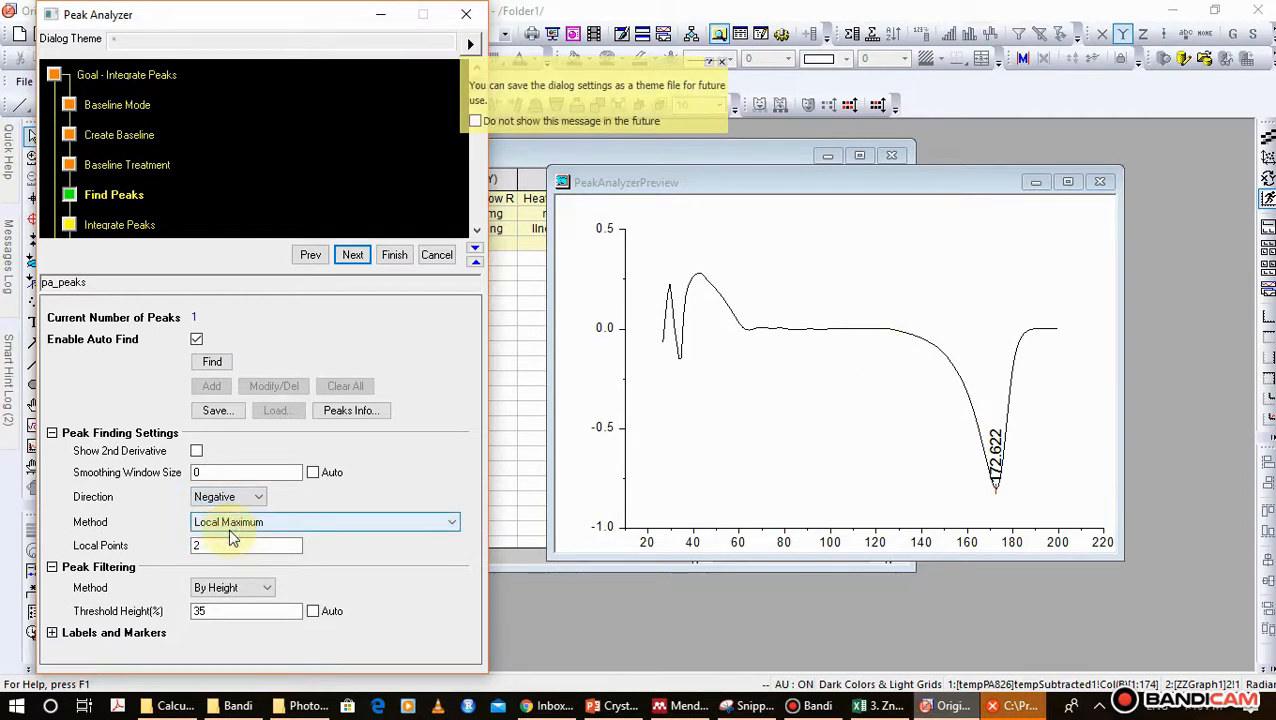
pyautogui.doubleClick(212, 610)
pyautogui.write('3')
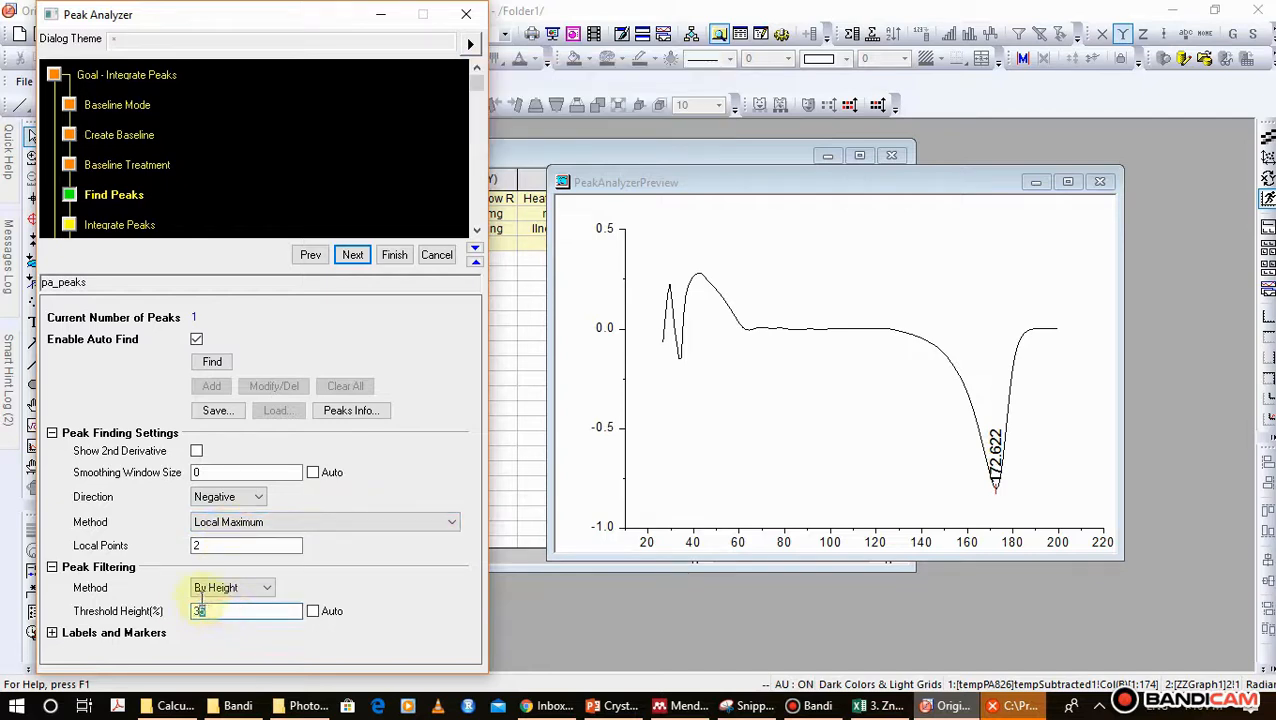
pyautogui.moveTo(202, 597); pyautogui.dragTo(178, 601)
pyautogui.write('2')
pyautogui.click(215, 365)
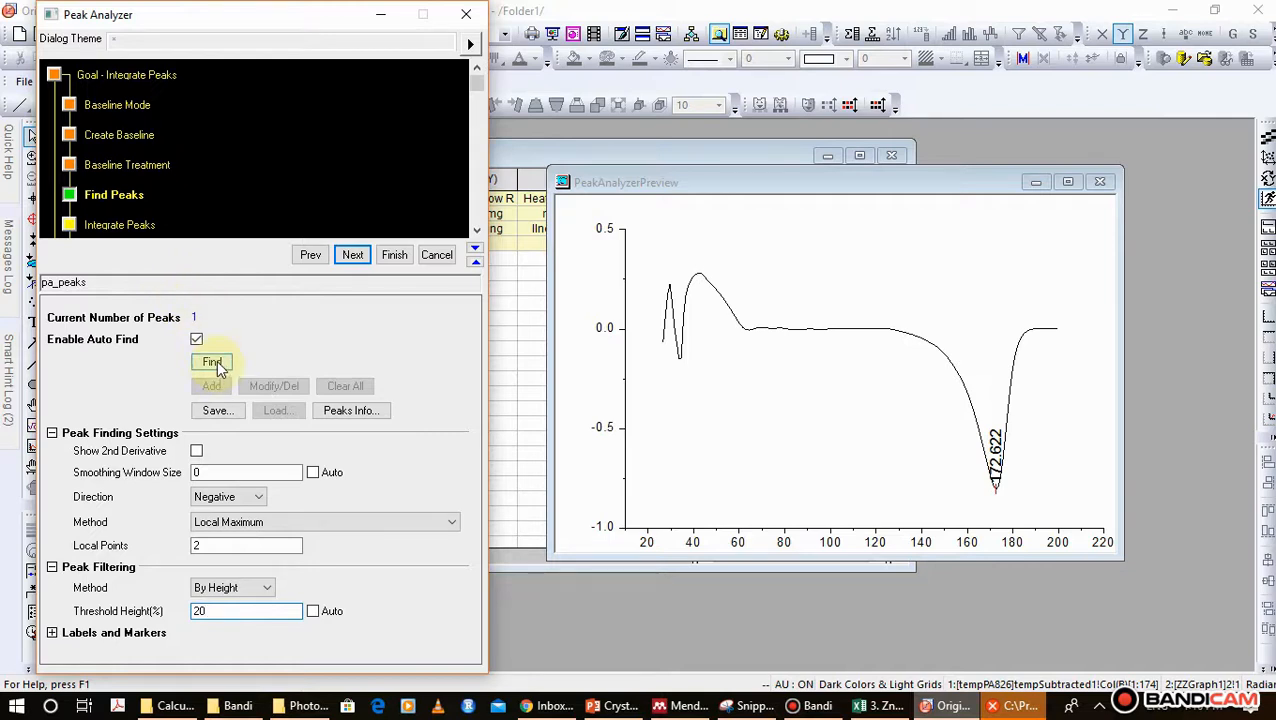
pyautogui.click(219, 367)
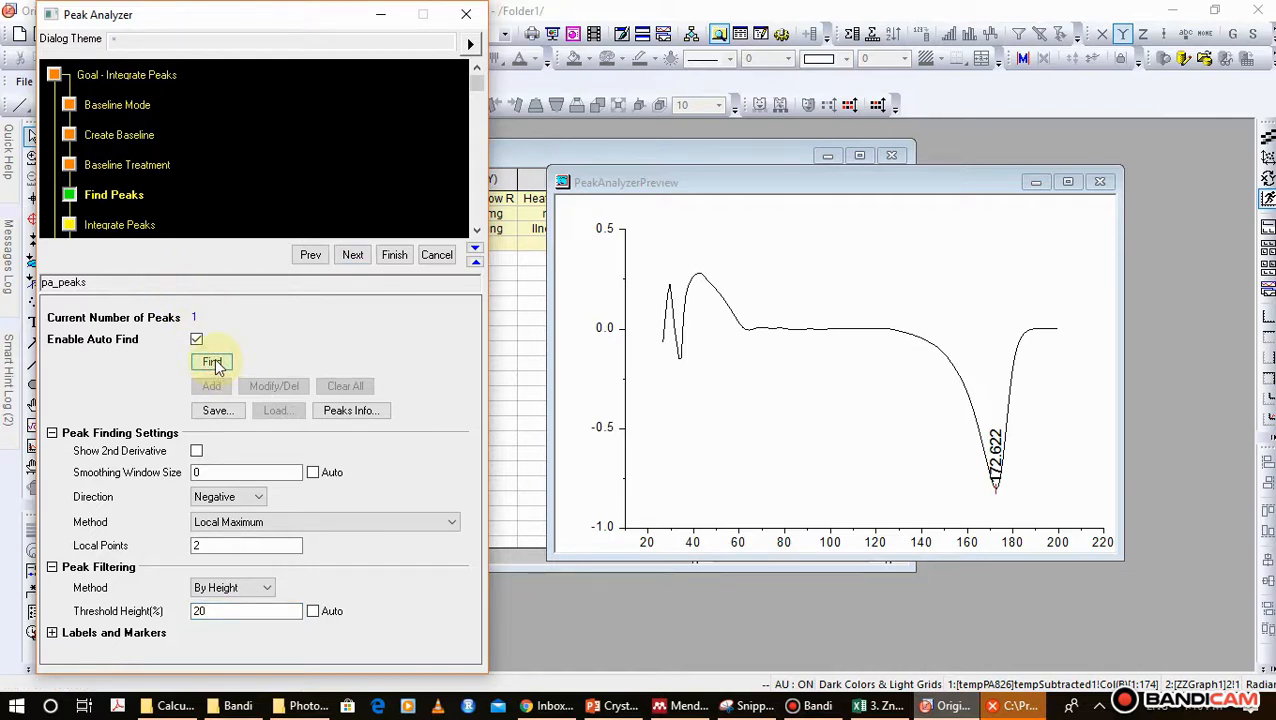
pyautogui.click(214, 366)
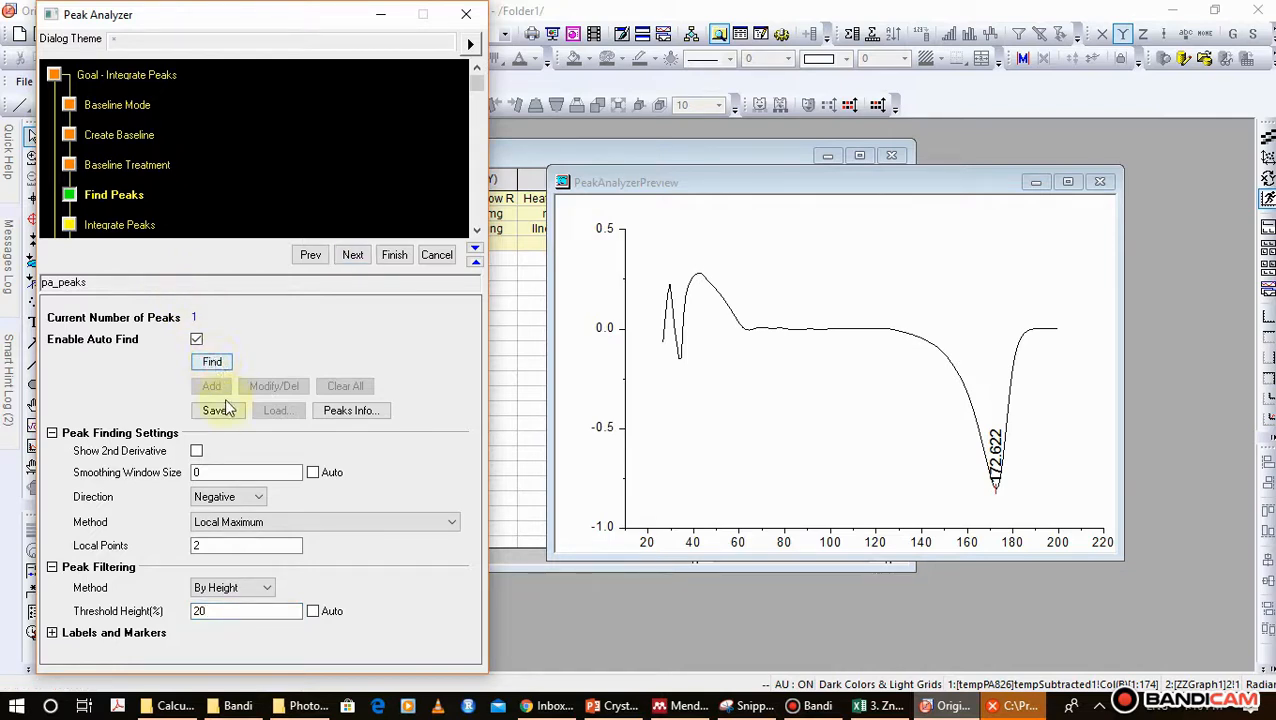
# - Try finding peaks in Both directions at the 20% threshold height and reopen the Peak Finding Settings
pyautogui.click(240, 502)
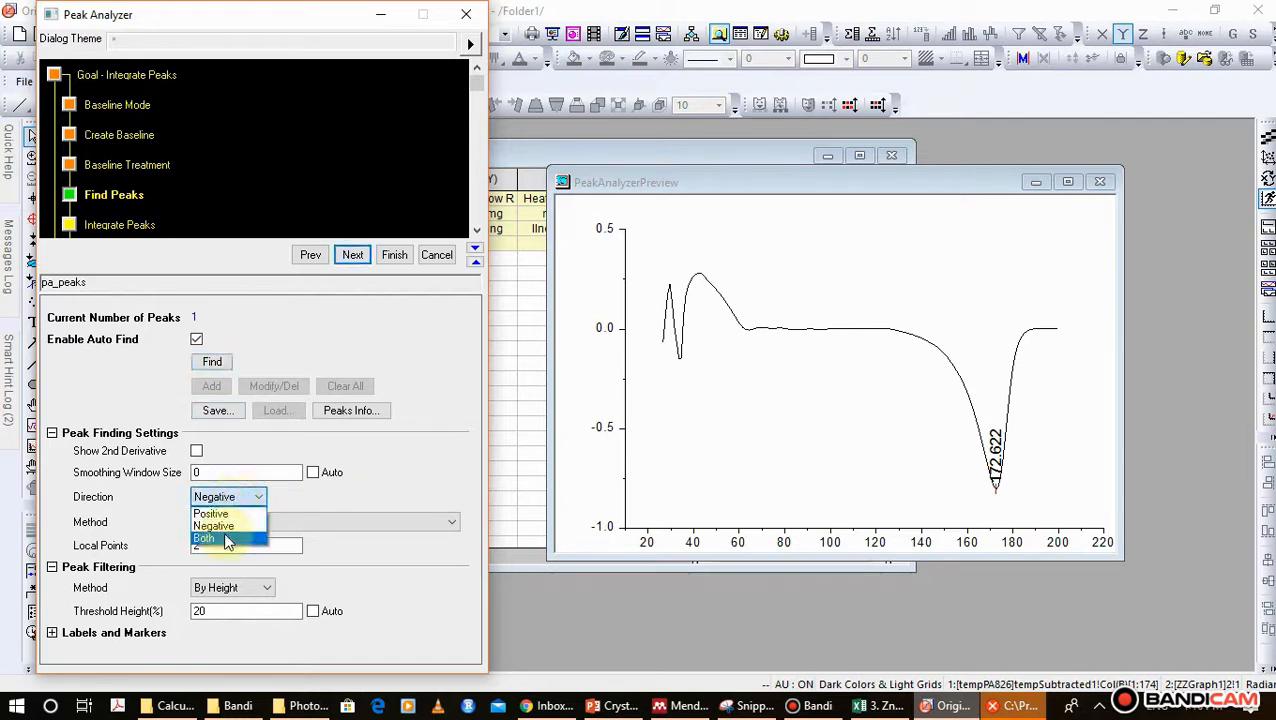
pyautogui.click(227, 541)
pyautogui.click(203, 366)
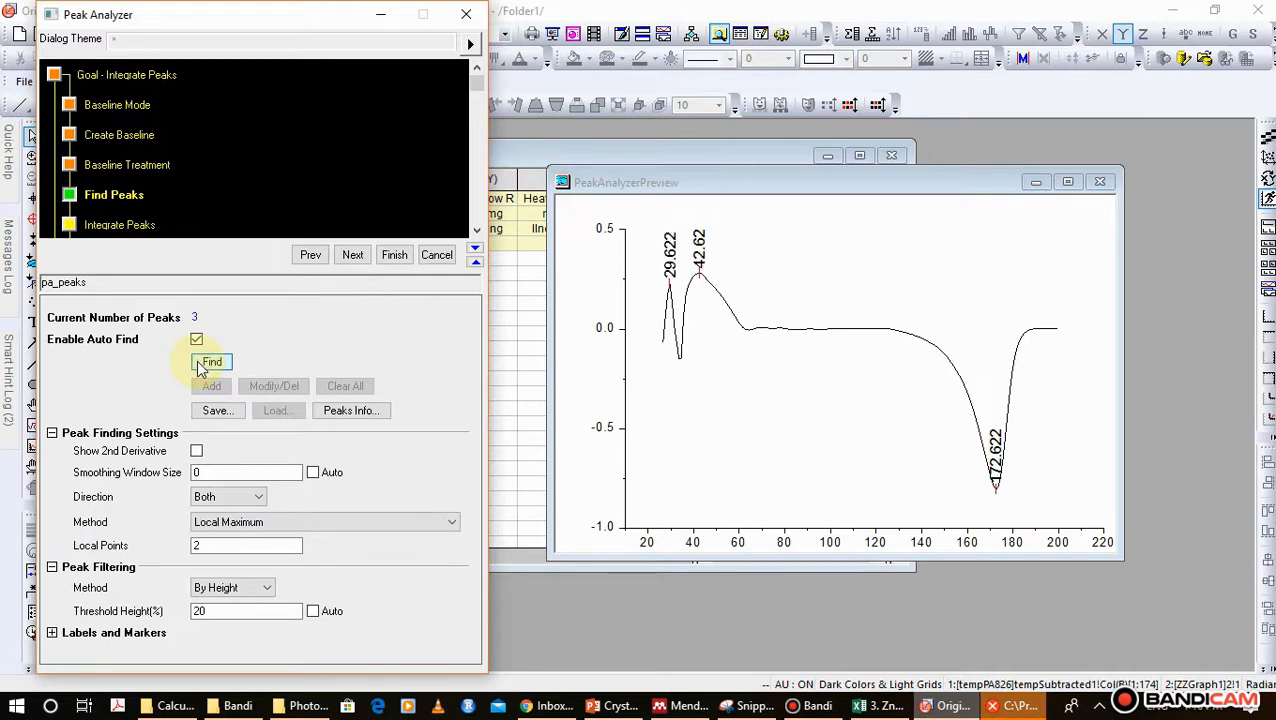
pyautogui.click(52, 434)
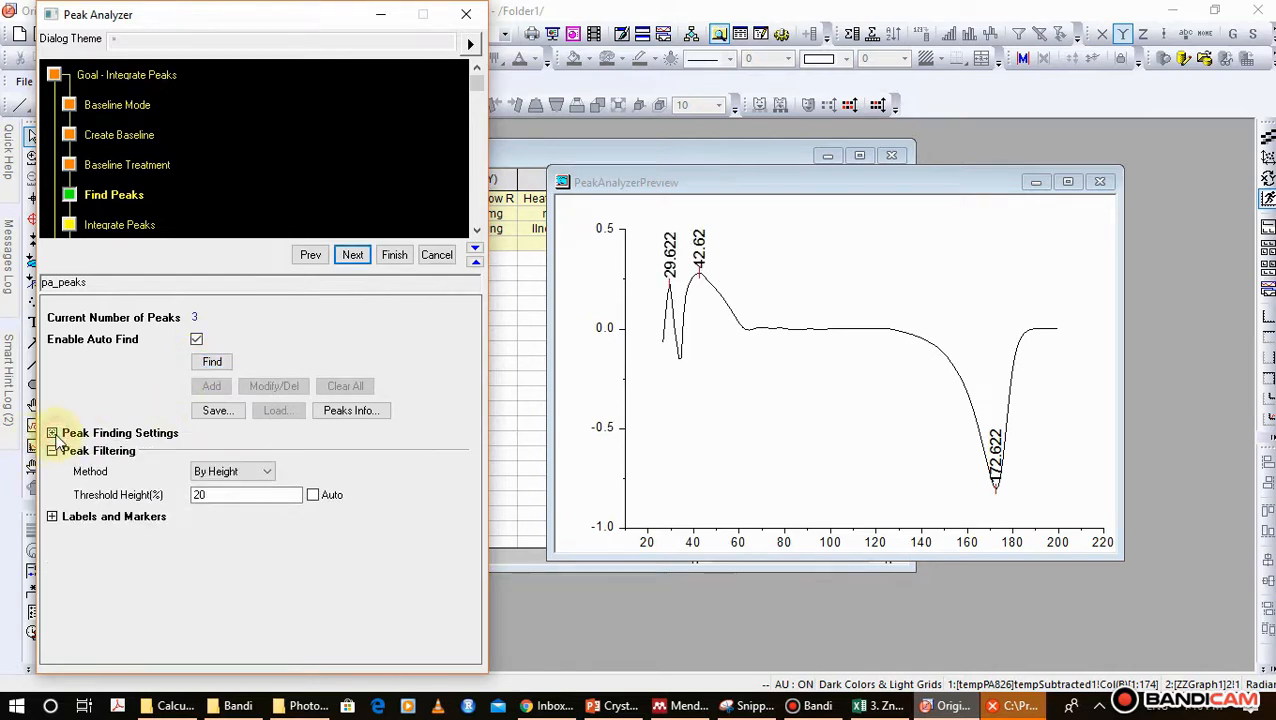
pyautogui.click(207, 496)
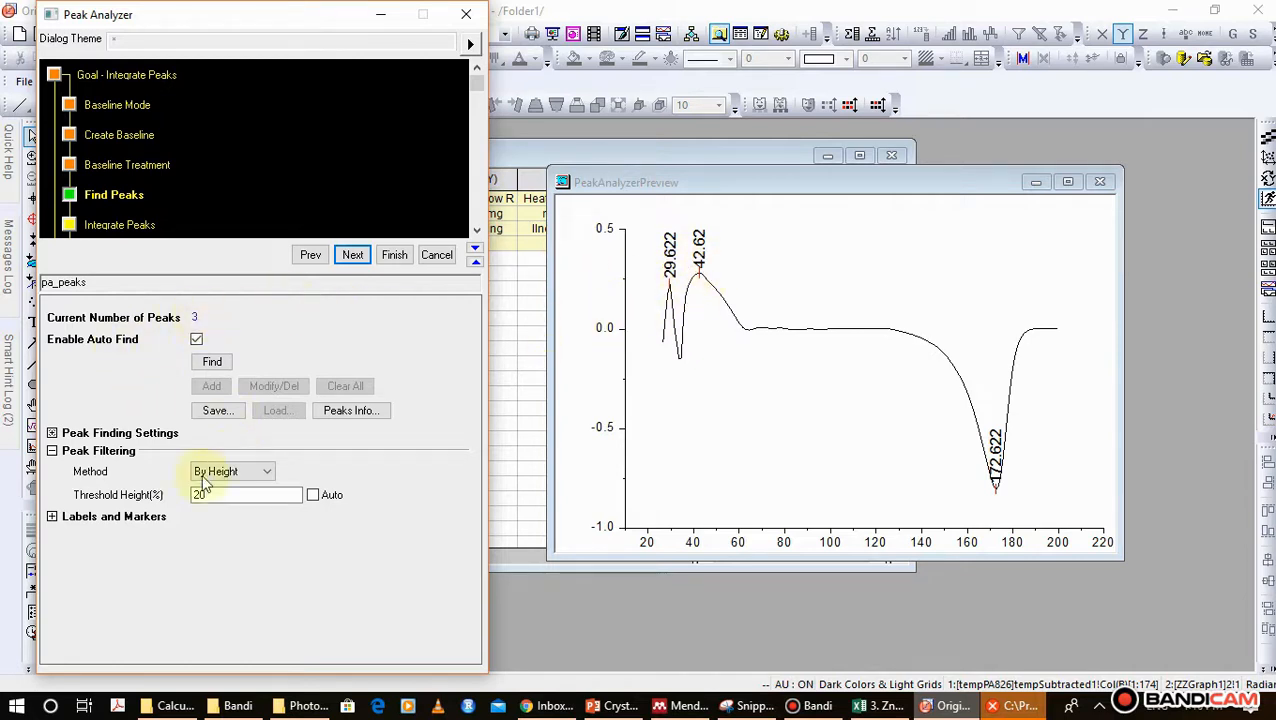
pyautogui.click(52, 433)
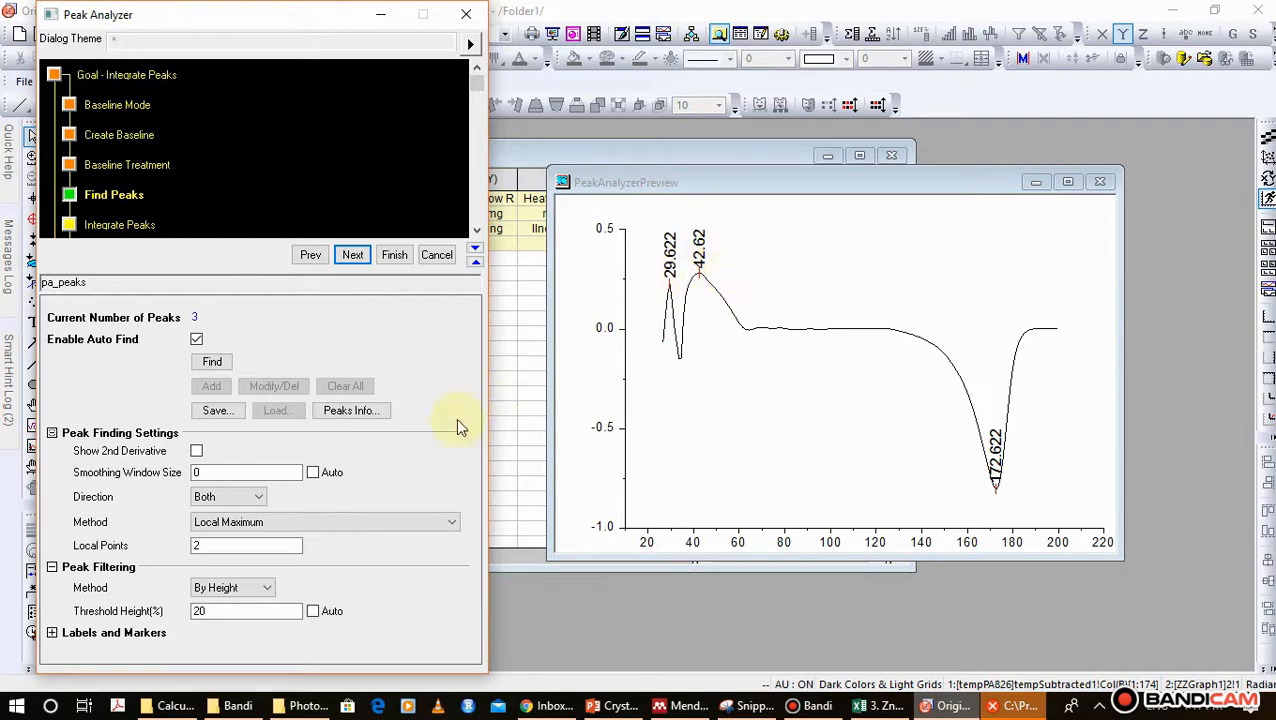
# - Find peaks in the Negative direction only and advance to the Integrate Peaks page
pyautogui.click(257, 498)
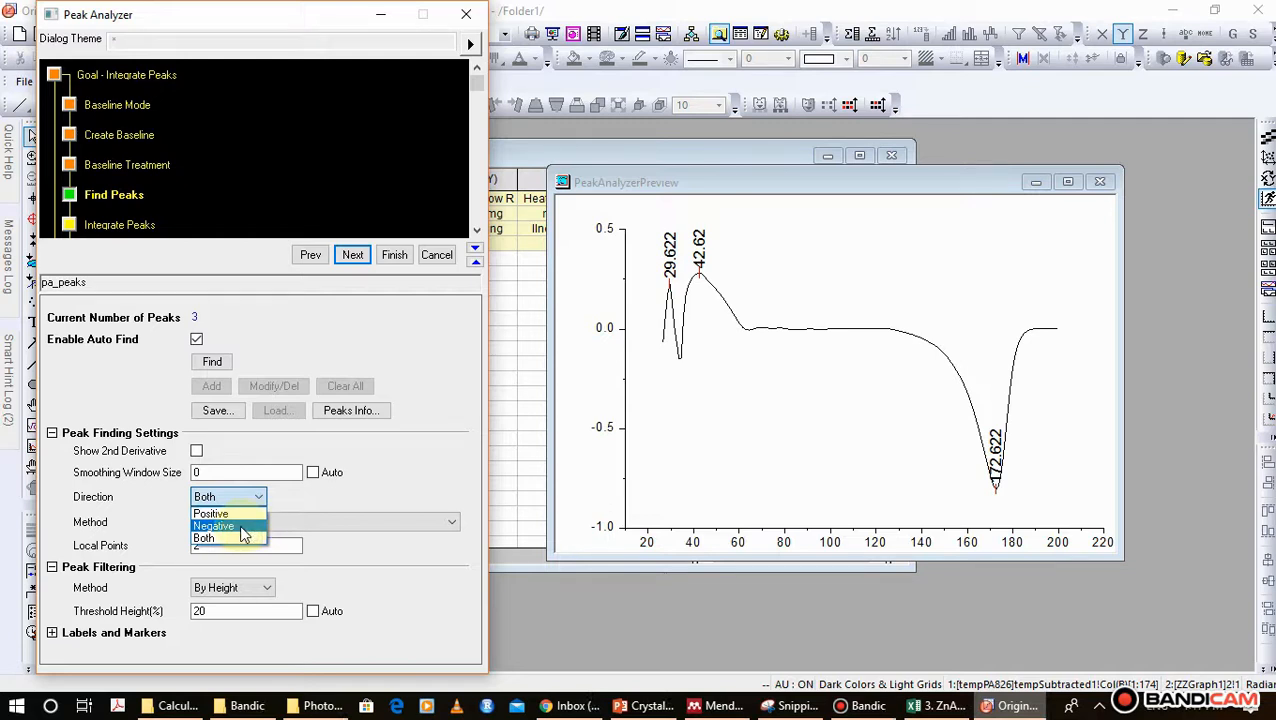
pyautogui.click(239, 526)
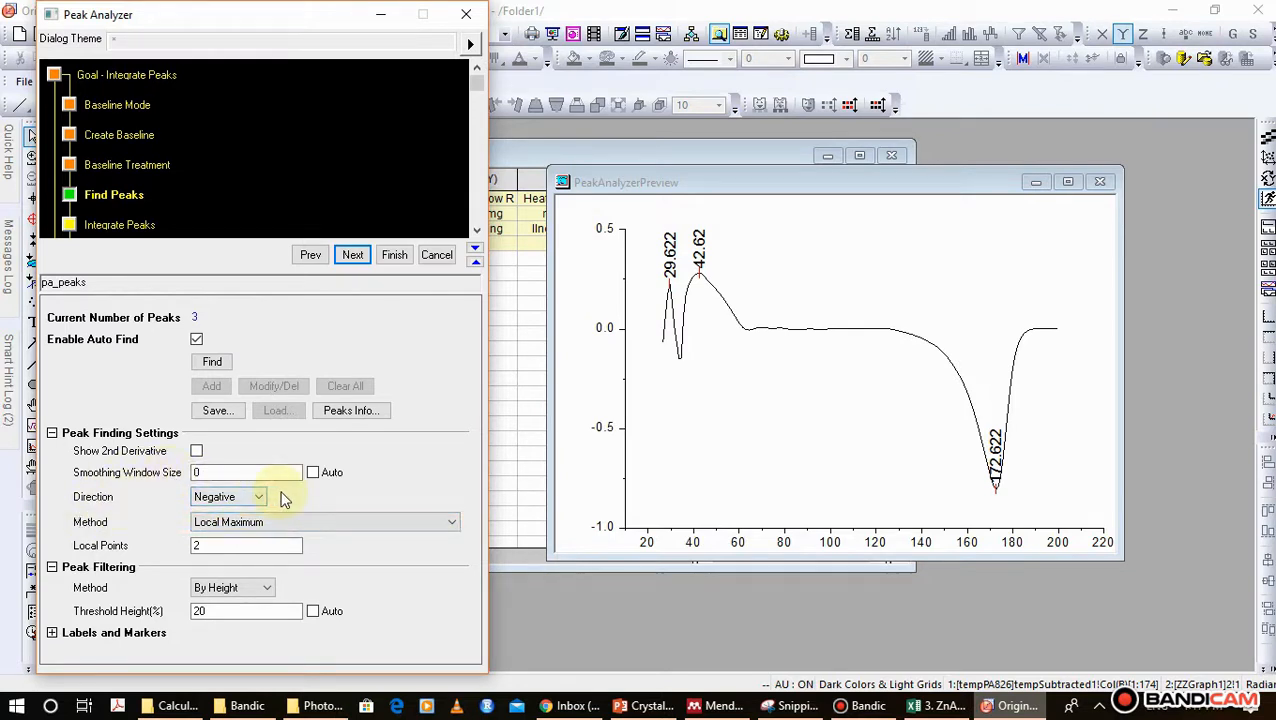
pyautogui.click(219, 363)
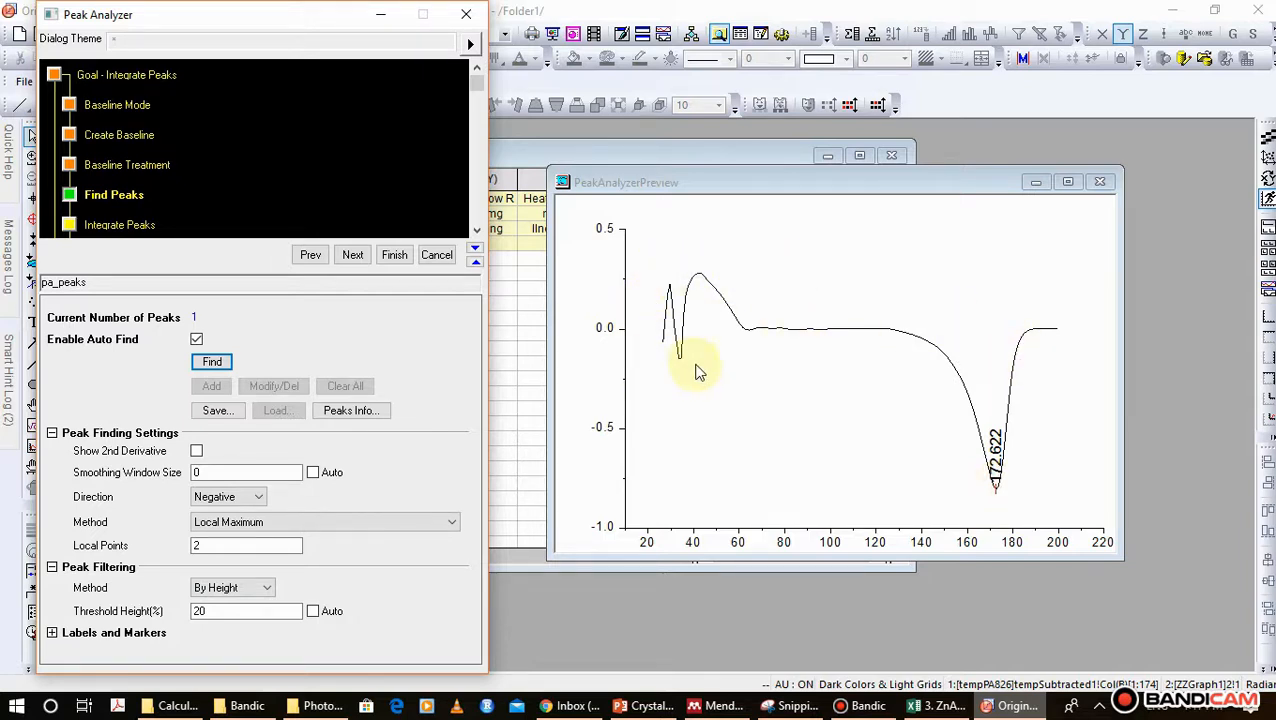
pyautogui.click(358, 255)
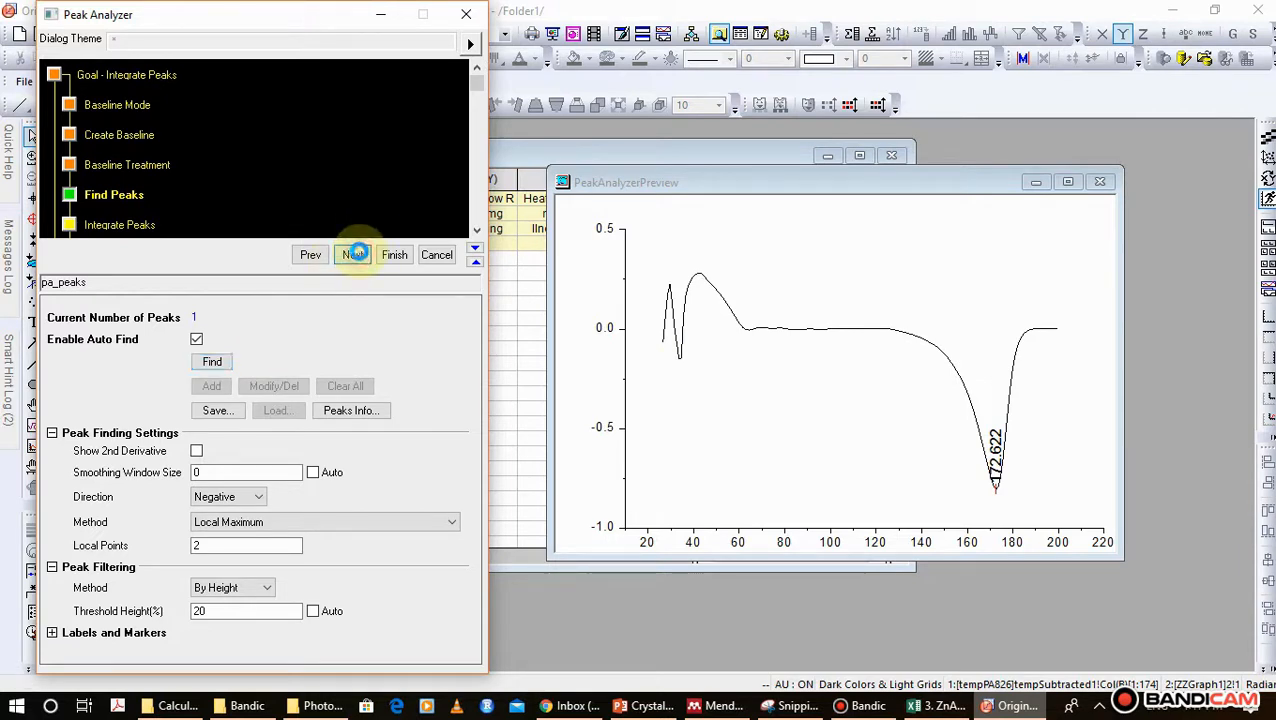
pyautogui.click(358, 254)
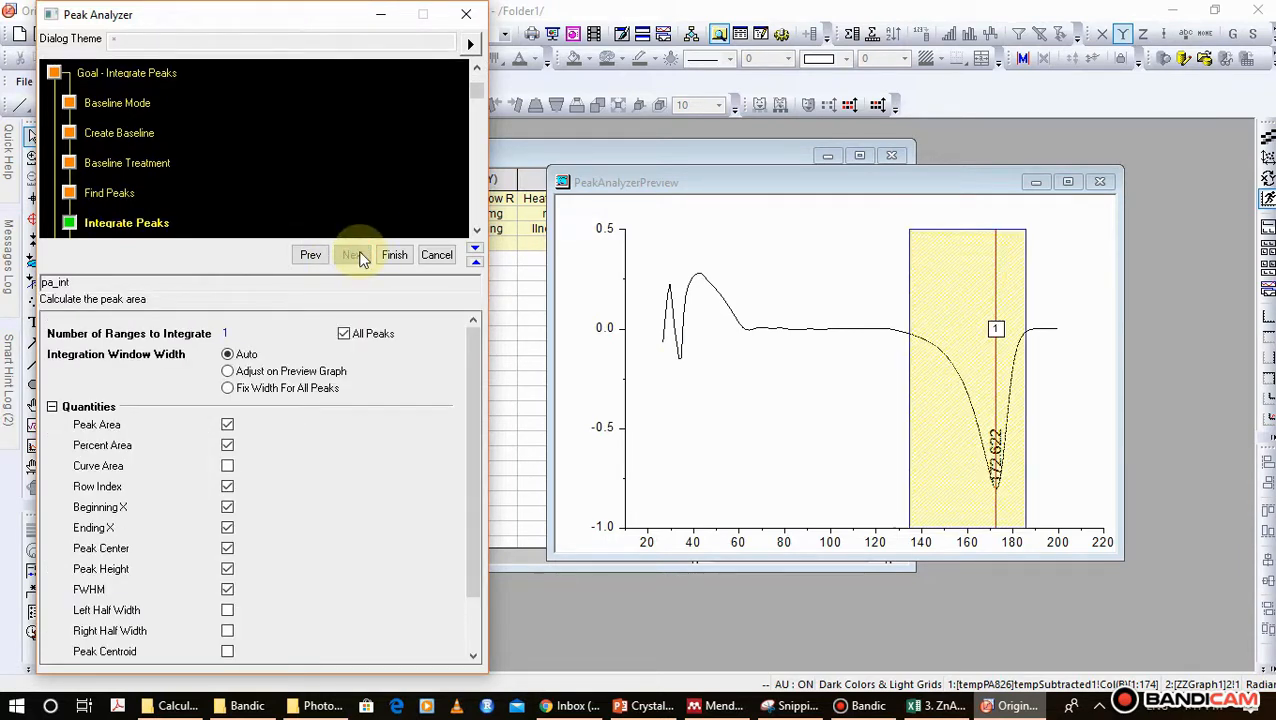
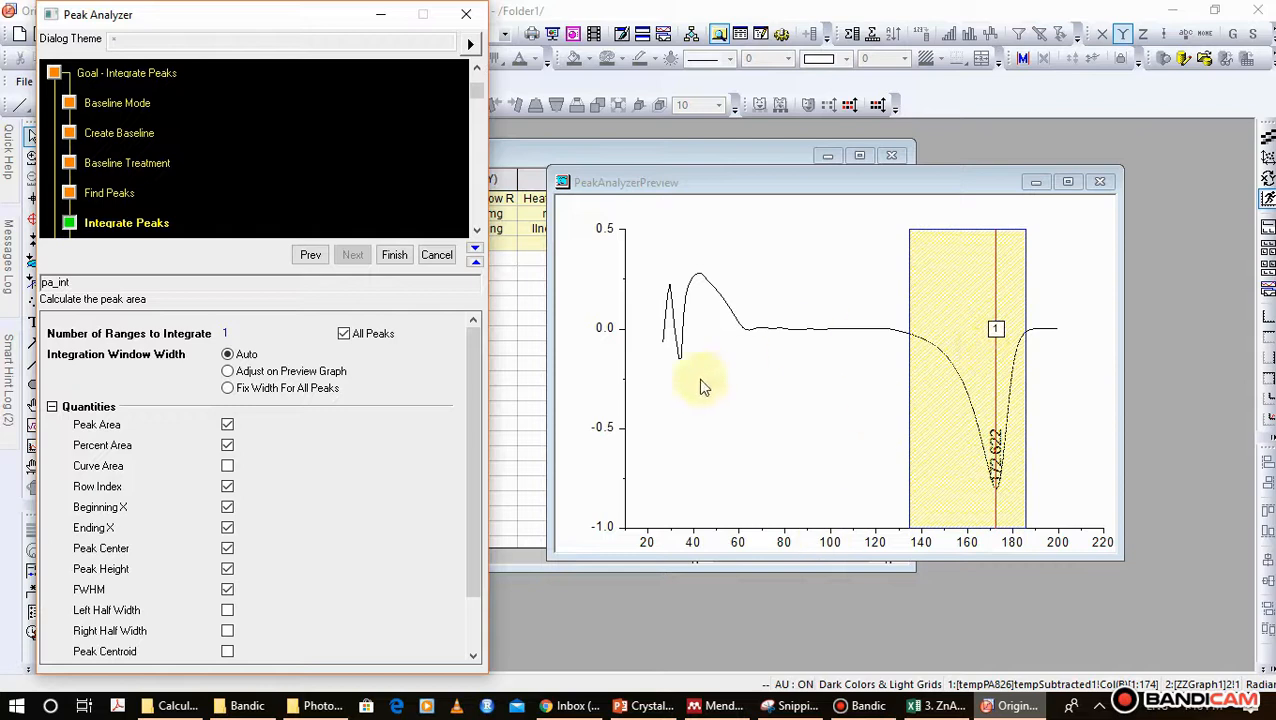
# - Exclude Percent Area and FWHM from the integration quantities and finish the peak analysis
pyautogui.moveTo(473, 413); pyautogui.dragTo(475, 460)
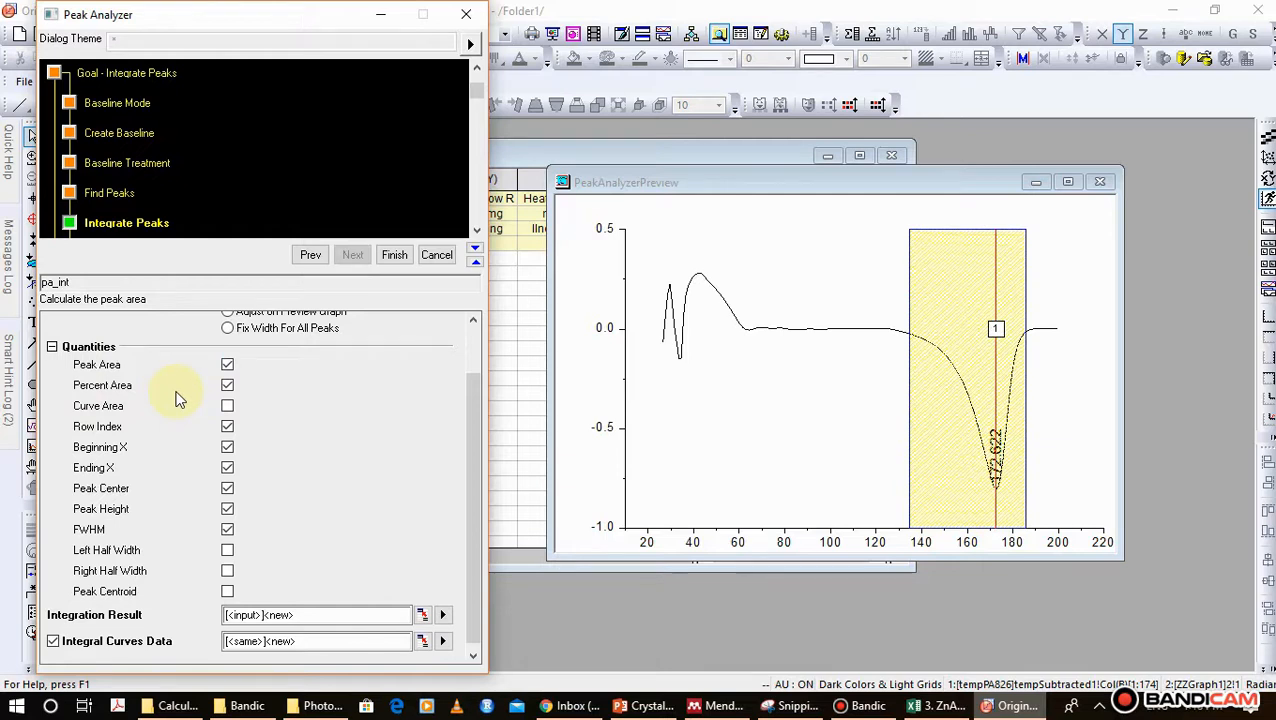
pyautogui.click(227, 390)
pyautogui.click(228, 388)
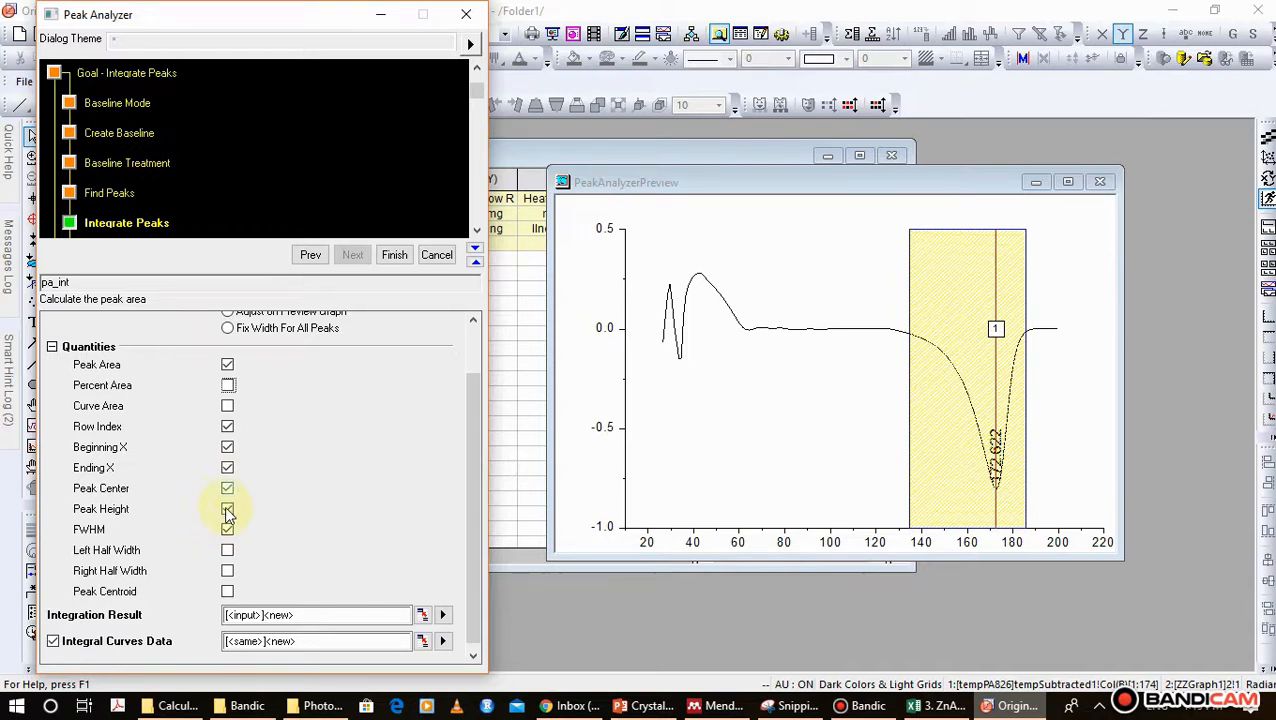
pyautogui.click(82, 538)
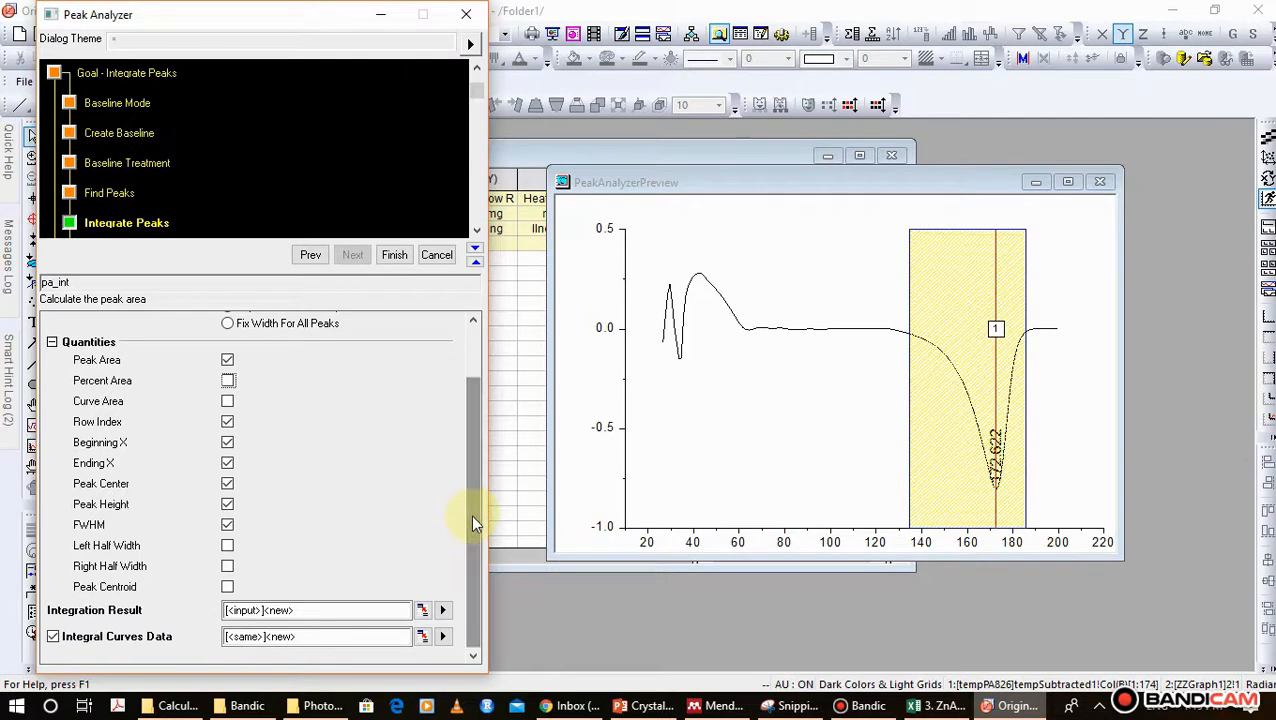
pyautogui.click(227, 525)
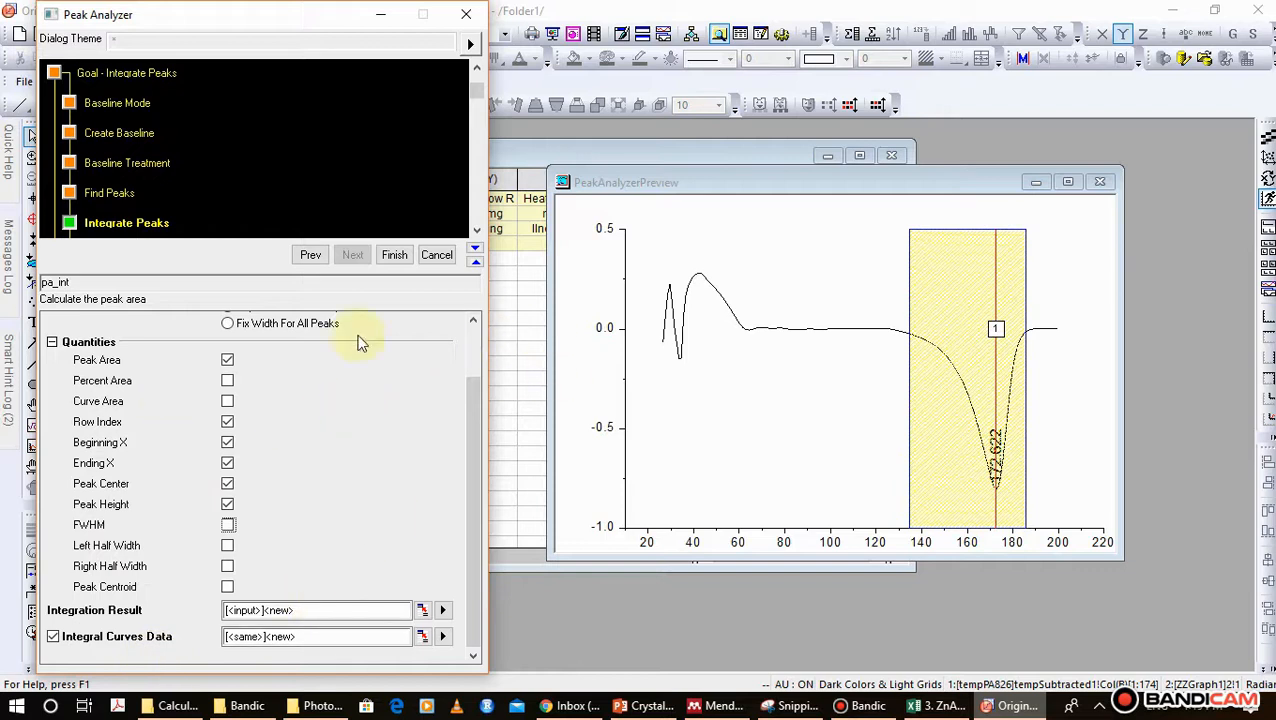
pyautogui.moveTo(473, 412); pyautogui.dragTo(469, 348)
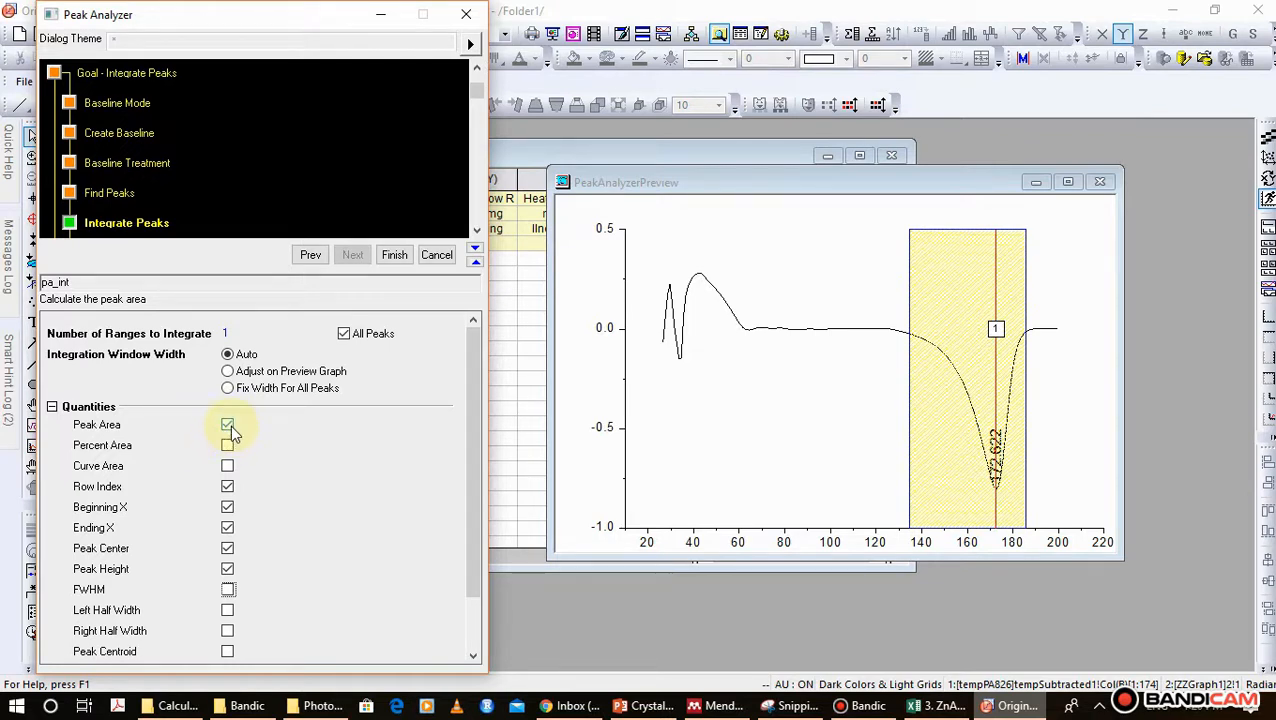
pyautogui.click(402, 252)
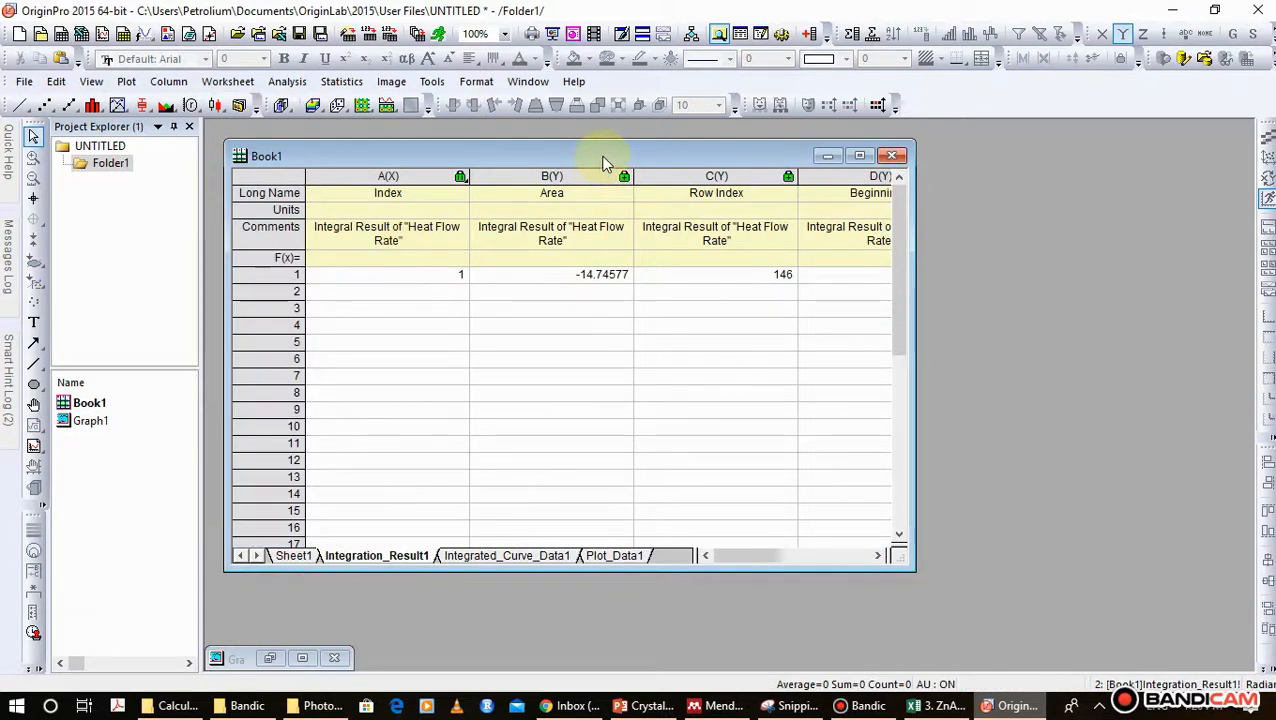
# - Examine the source data in Sheet1 and the peak's index and area in the Integration_Result1 sheet of Book1
pyautogui.moveTo(603, 163)
pyautogui.mouseDown()
pyautogui.moveTo(592, 275)
pyautogui.moveTo(632, 107)
pyautogui.moveTo(629, 197)
pyautogui.moveTo(620, 171)
pyautogui.mouseUp()
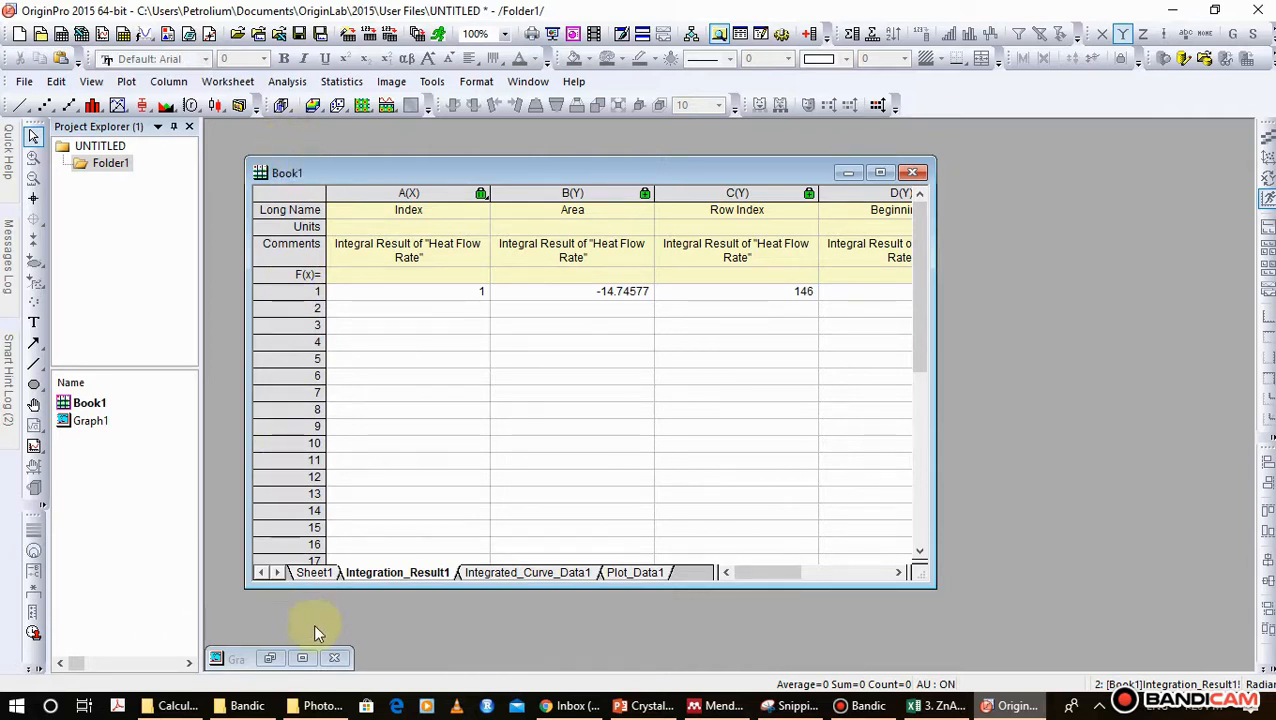
pyautogui.click(313, 574)
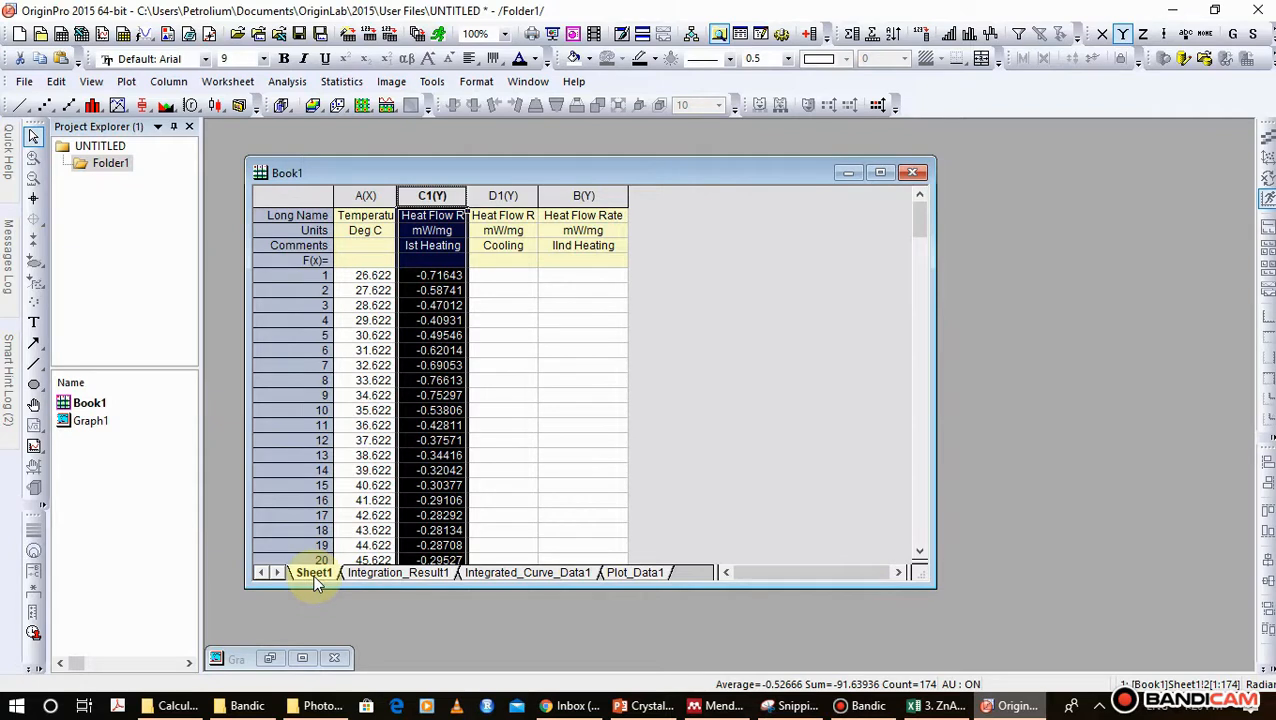
pyautogui.click(410, 577)
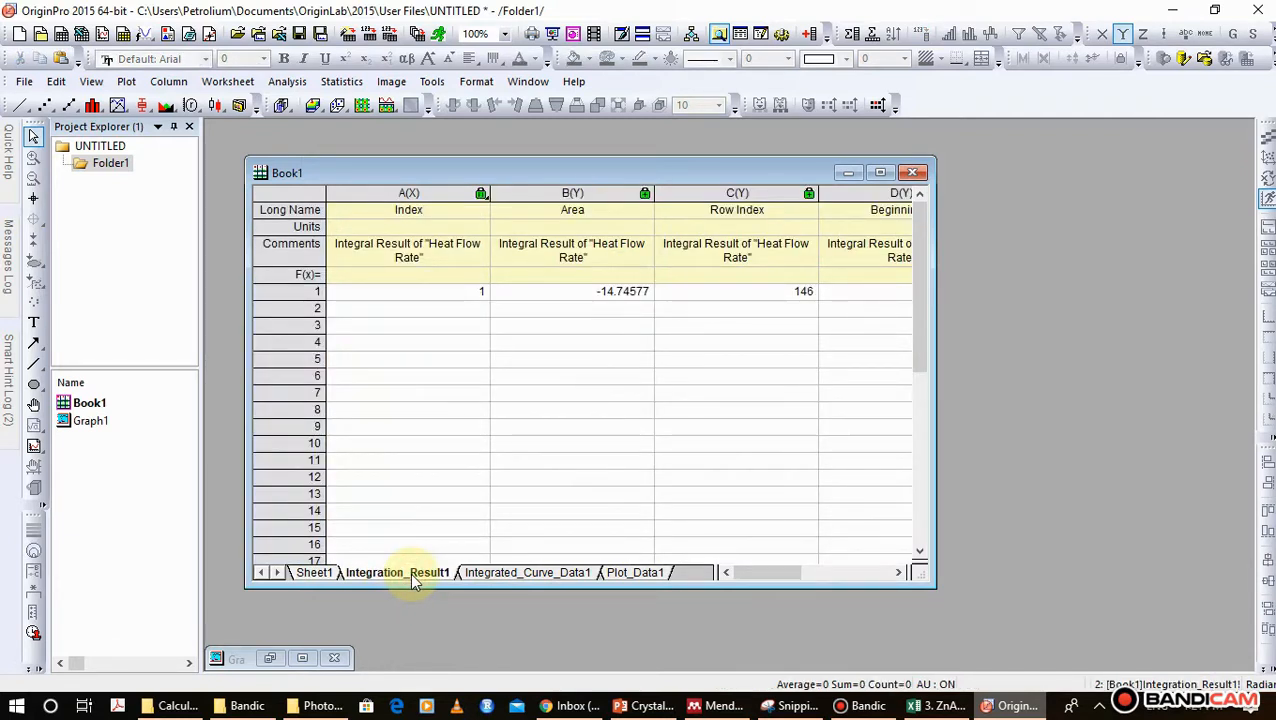
pyautogui.click(428, 292)
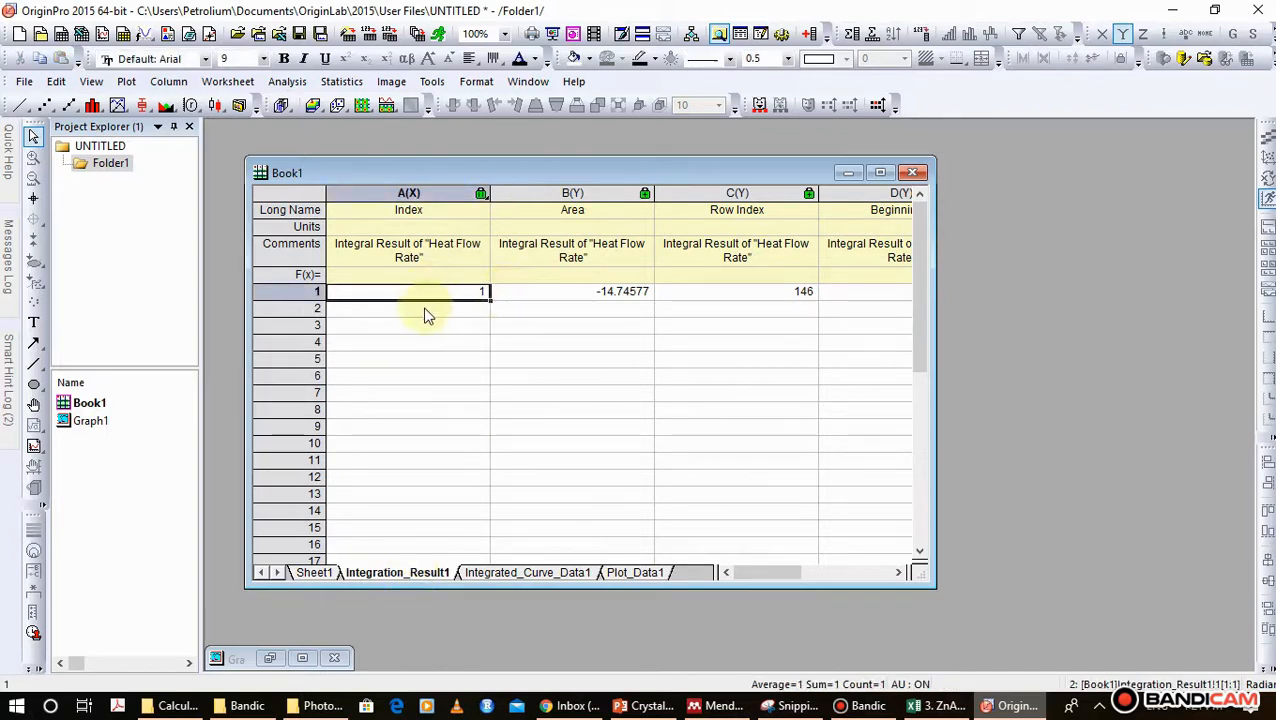
pyautogui.press('Right')
pyautogui.press('Left')
pyautogui.press('Right')
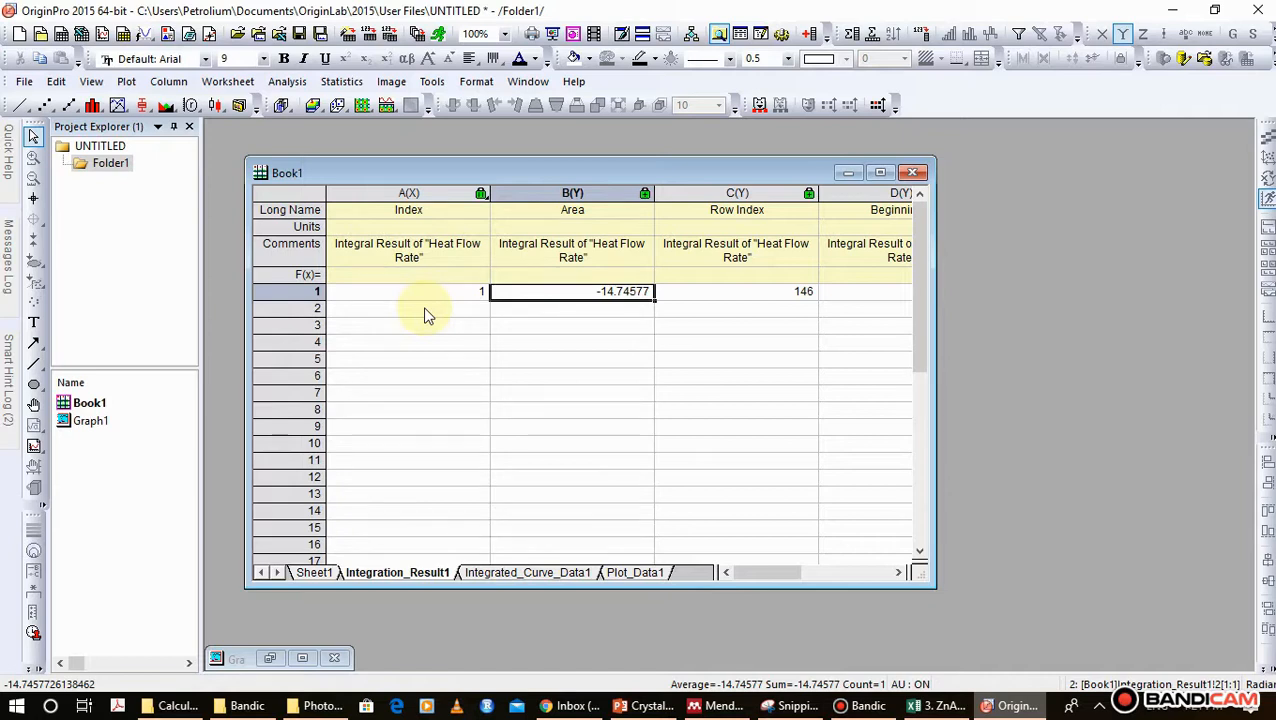
pyautogui.click(560, 308)
pyautogui.click(584, 292)
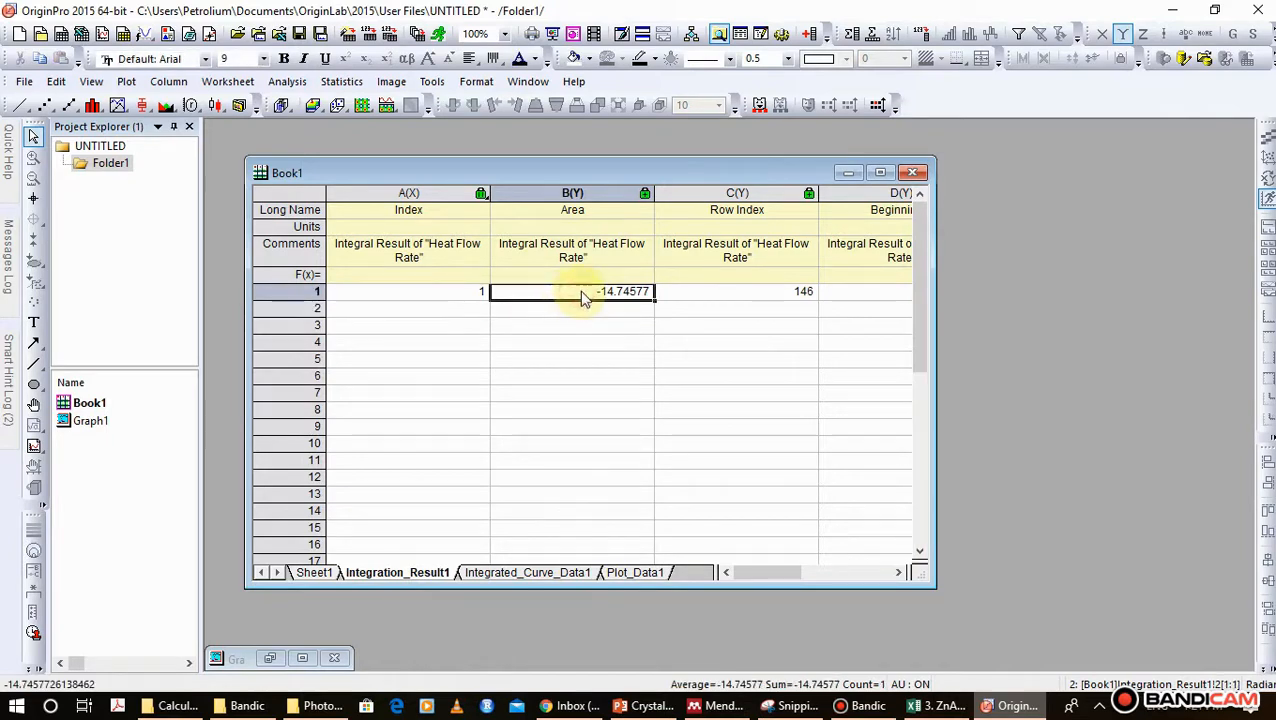
pyautogui.click(608, 310)
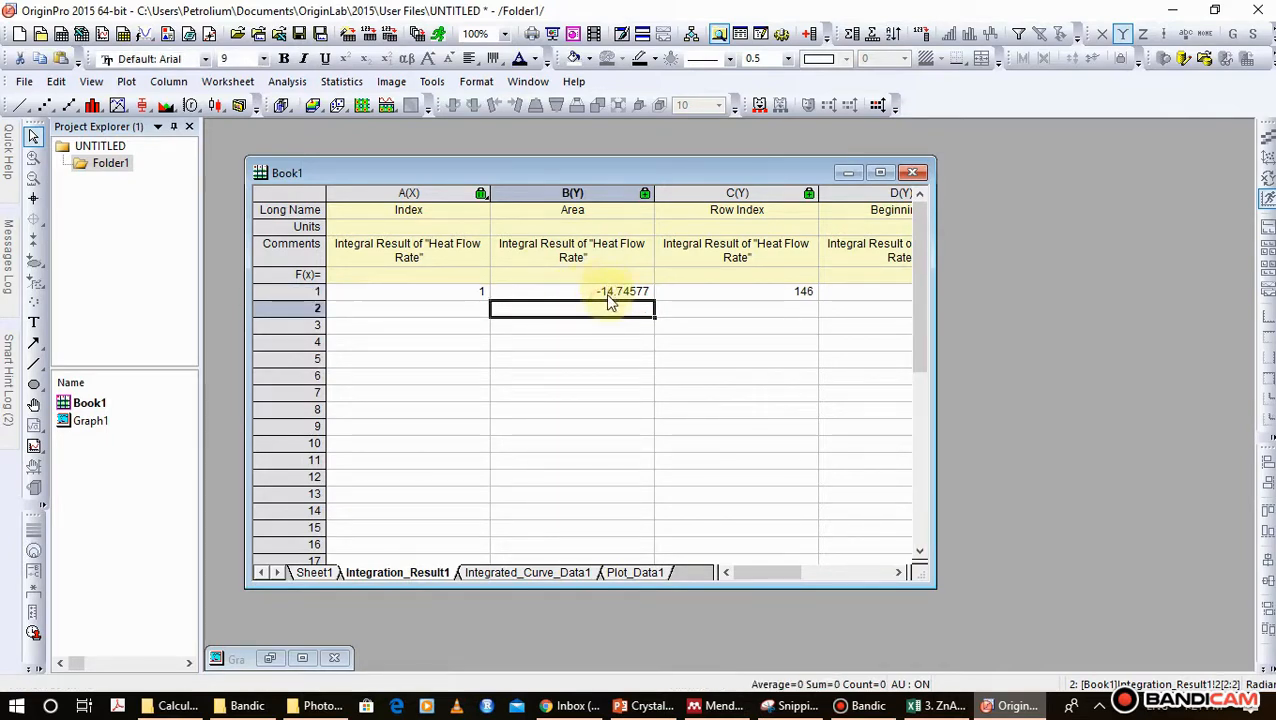
pyautogui.click(610, 298)
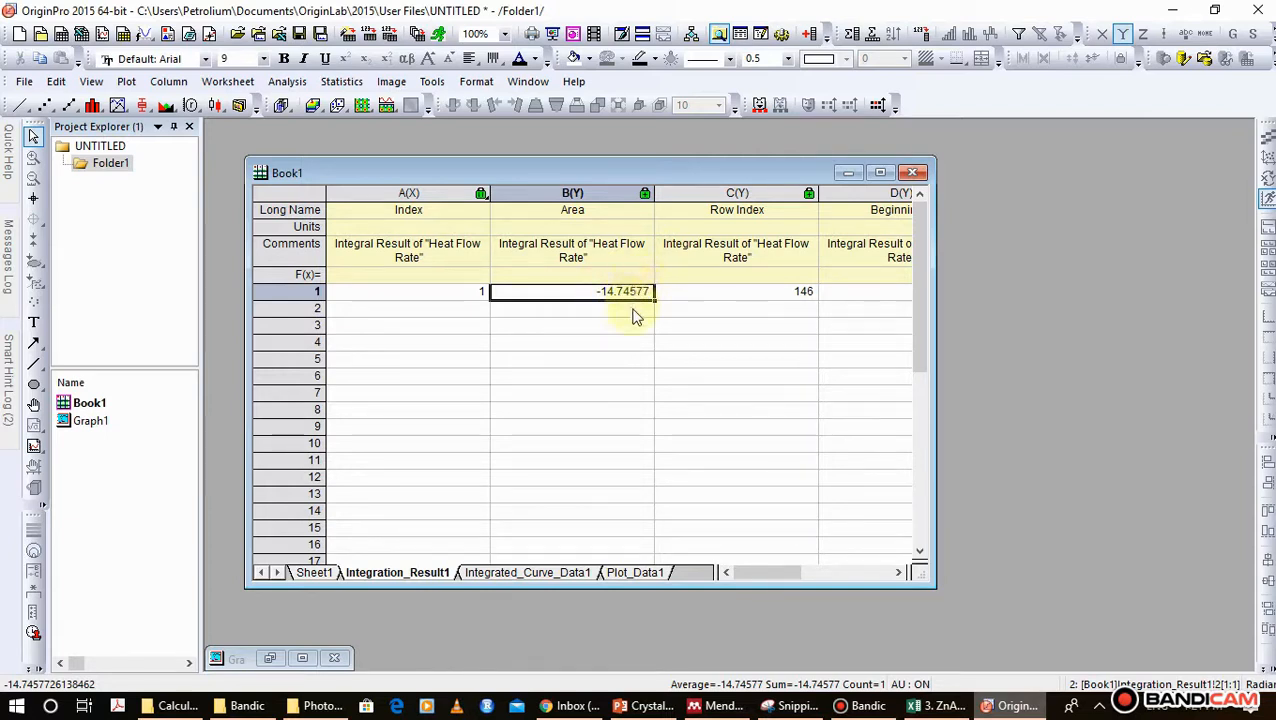
pyautogui.click(633, 308)
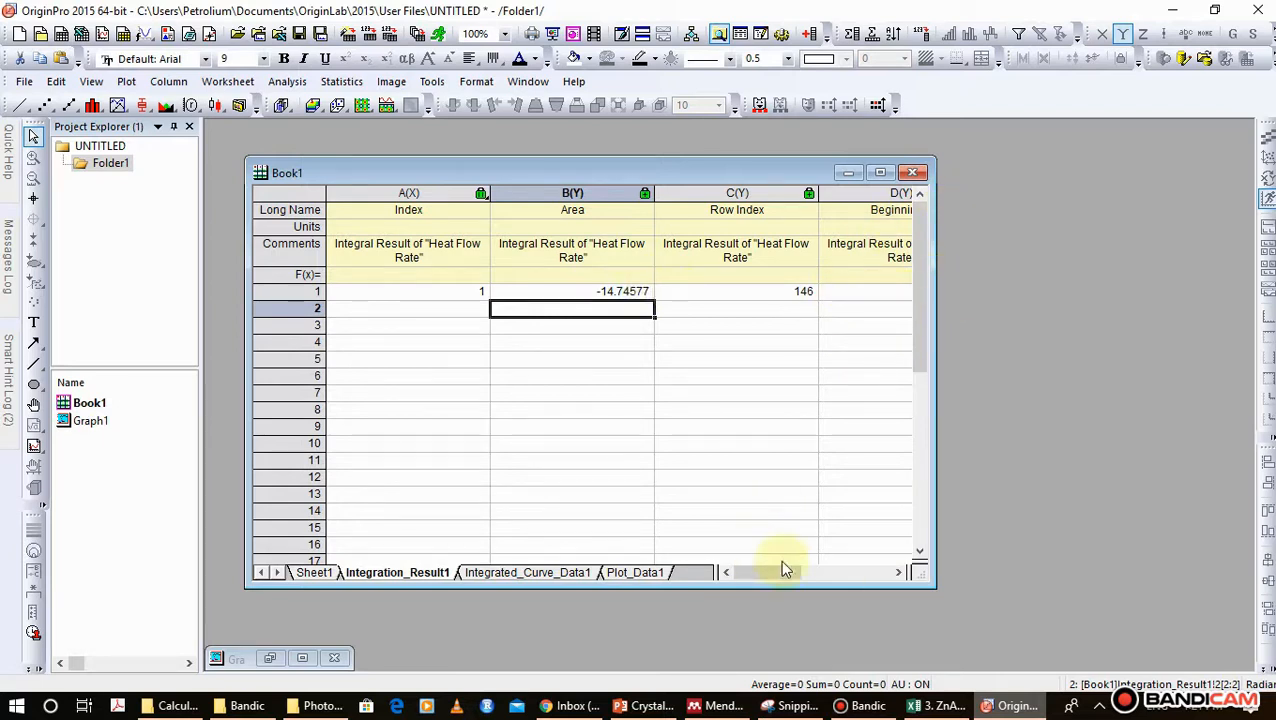
# - Review the peak's Beginning X, Ending X, Center and Height results and return to its Area value
pyautogui.click(898, 574)
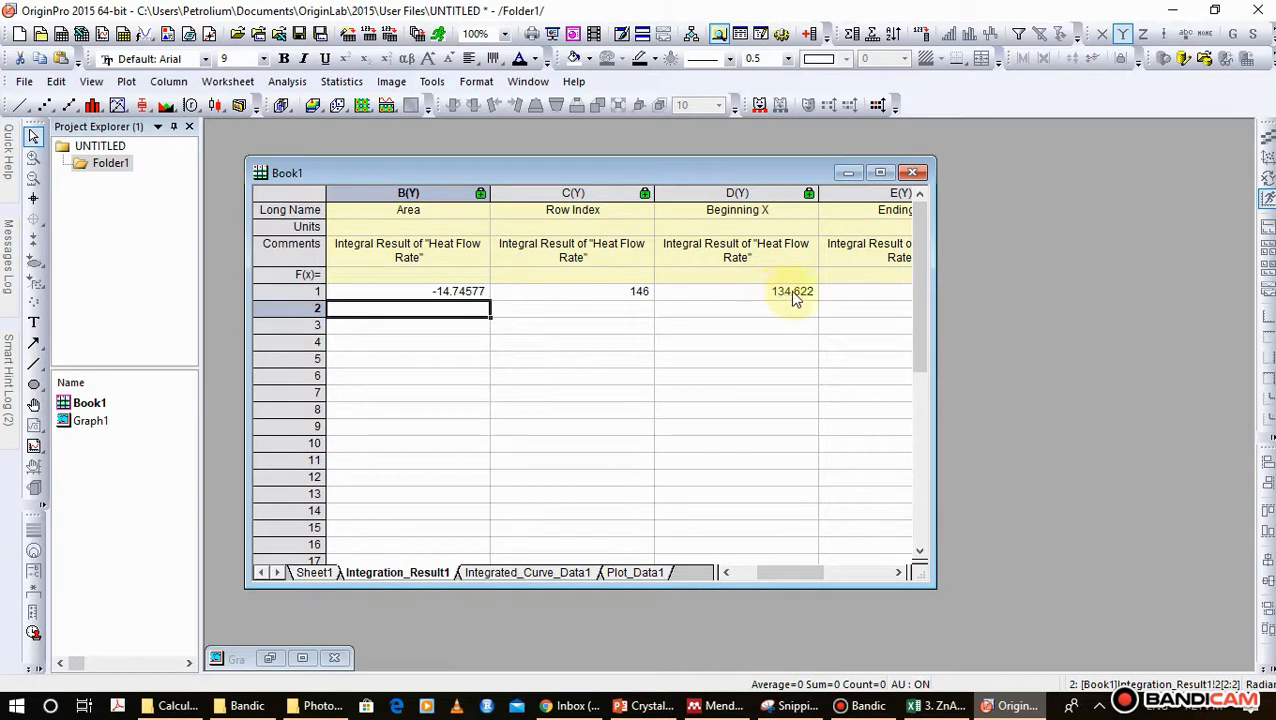
pyautogui.click(898, 576)
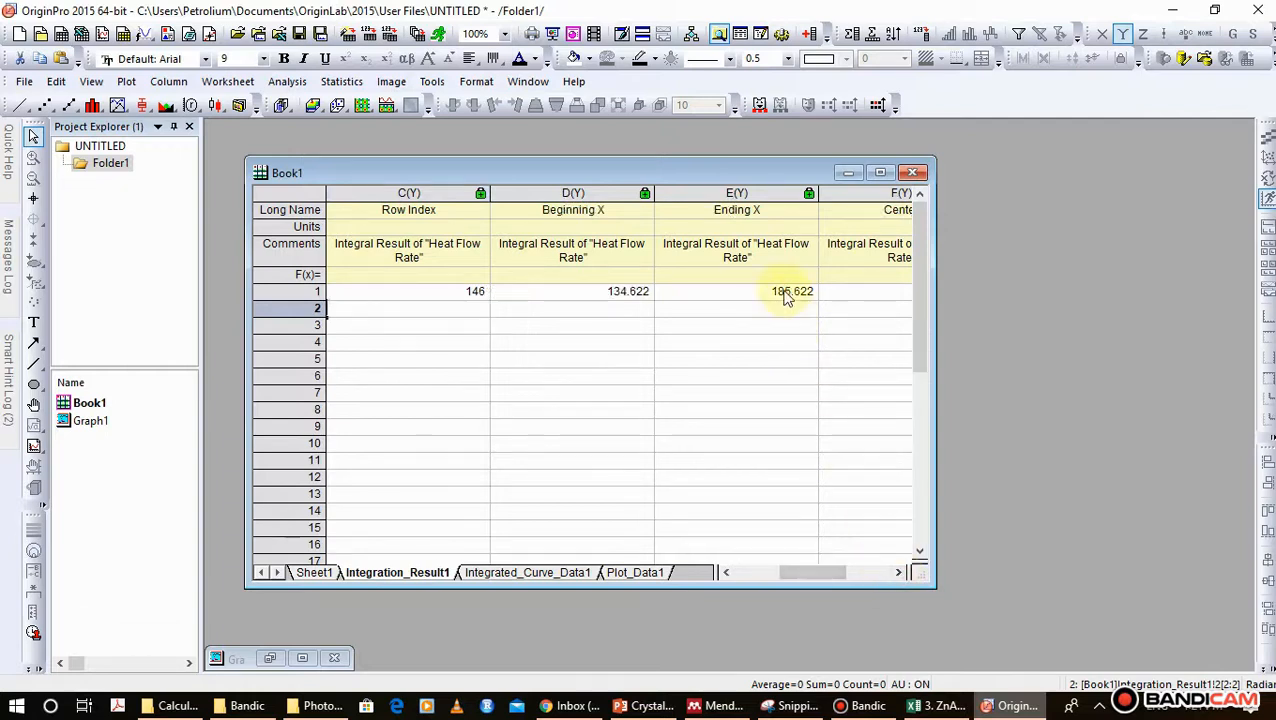
pyautogui.click(899, 573)
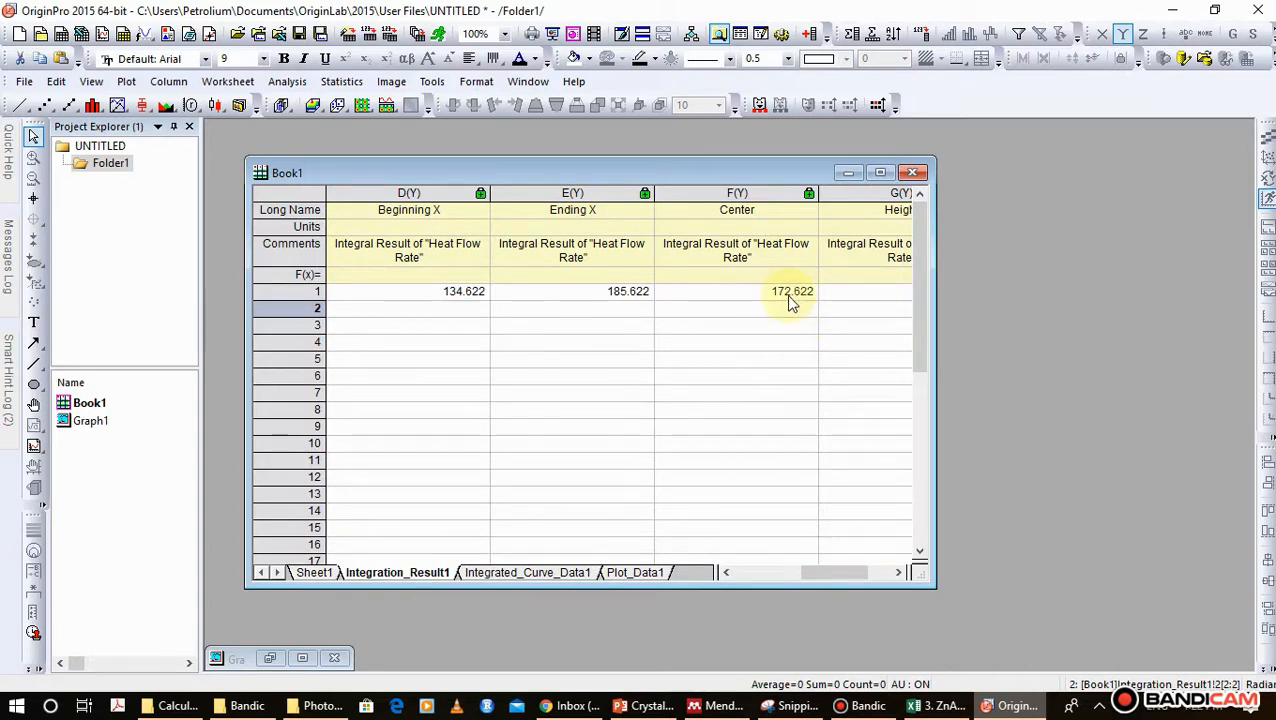
pyautogui.click(899, 575)
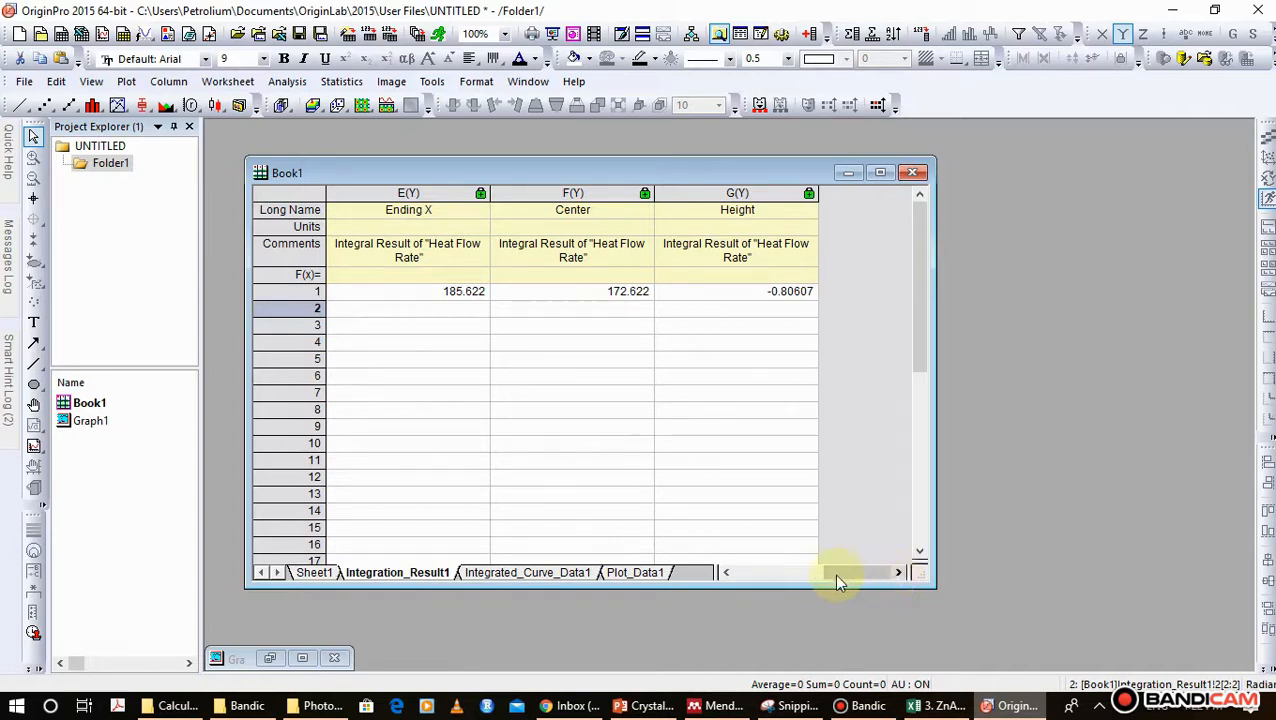
pyautogui.moveTo(836, 574); pyautogui.dragTo(712, 578)
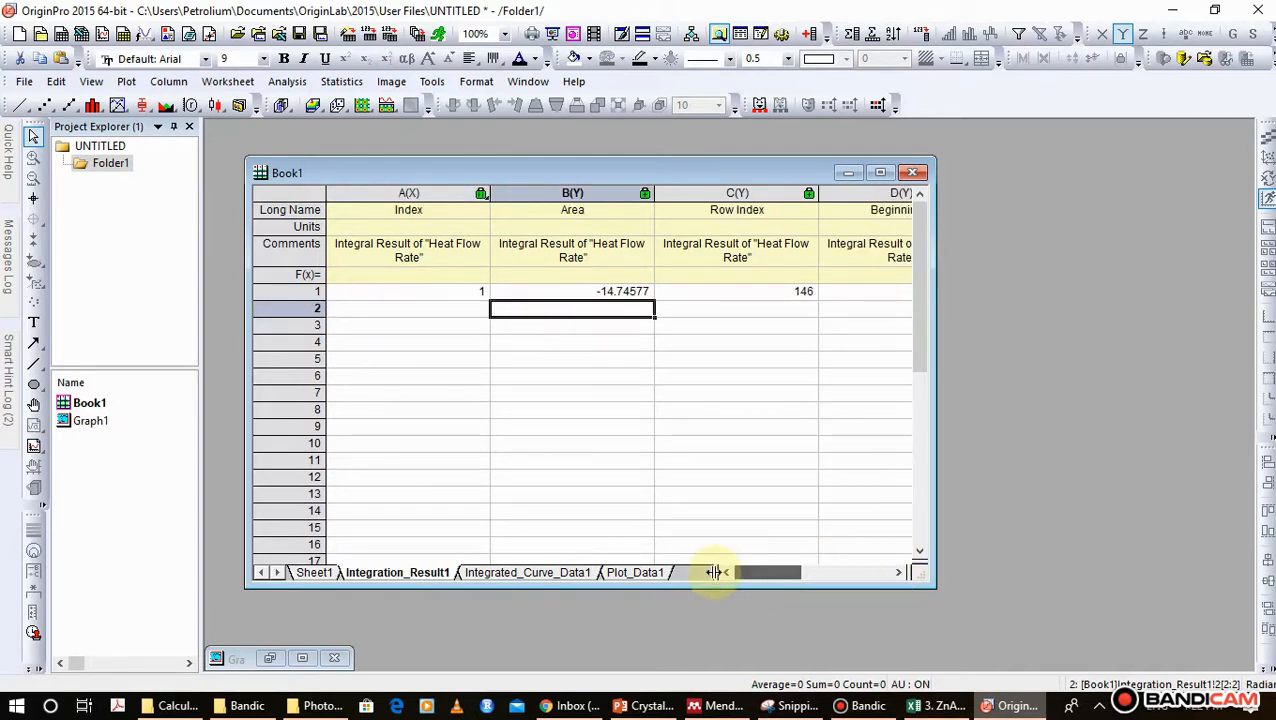
pyautogui.click(621, 295)
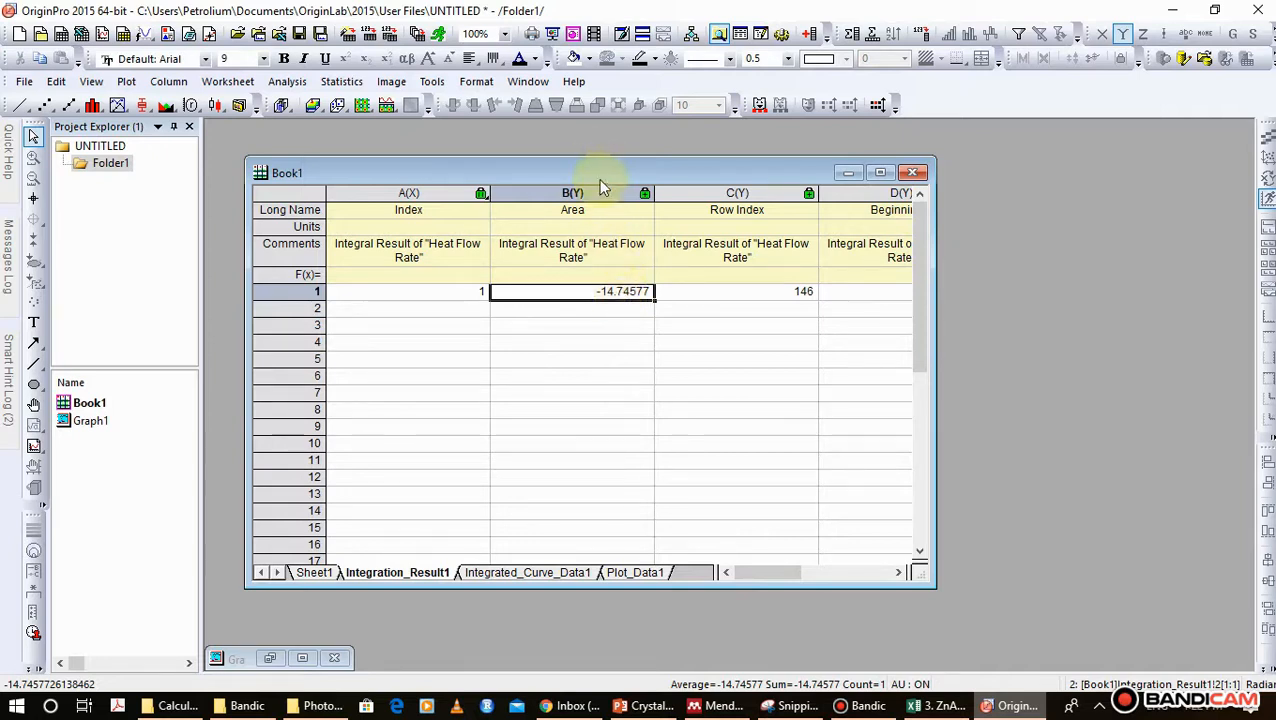
pyautogui.moveTo(593, 177); pyautogui.dragTo(533, 160)
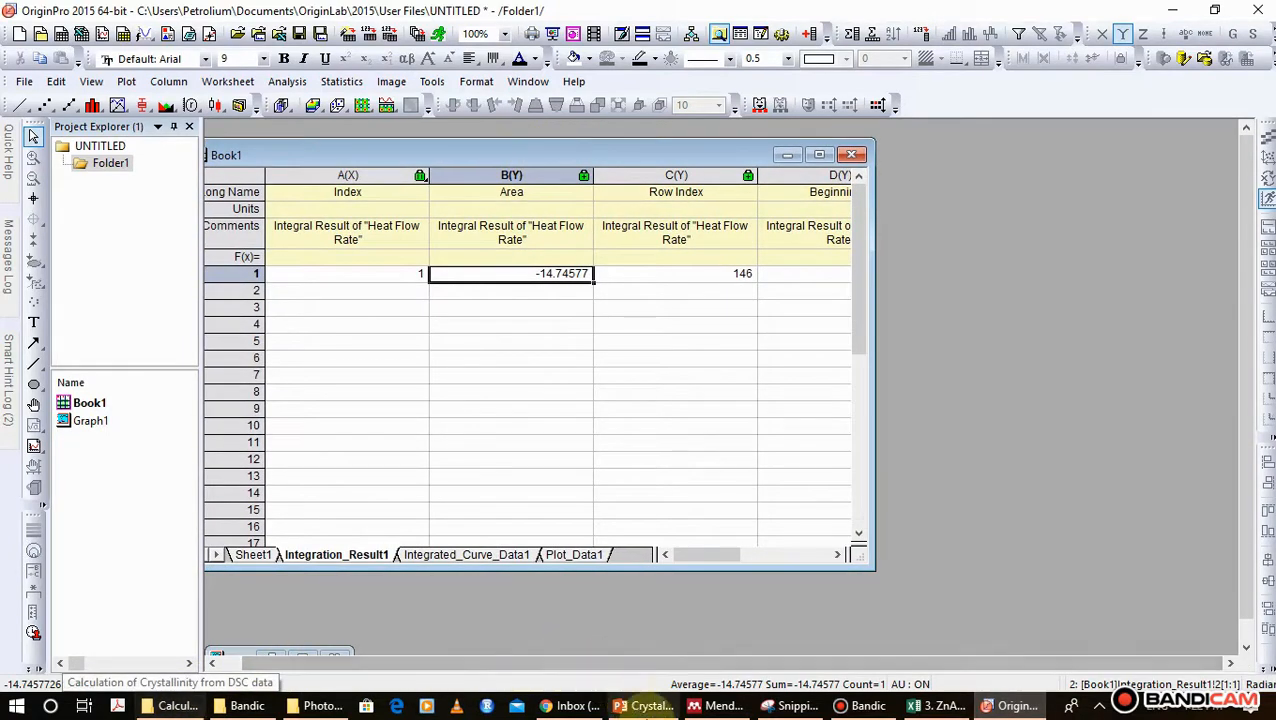
# - Switch to the PowerPoint presentation and examine the heat of melting formula and peak area units on slide 5
pyautogui.click(645, 706)
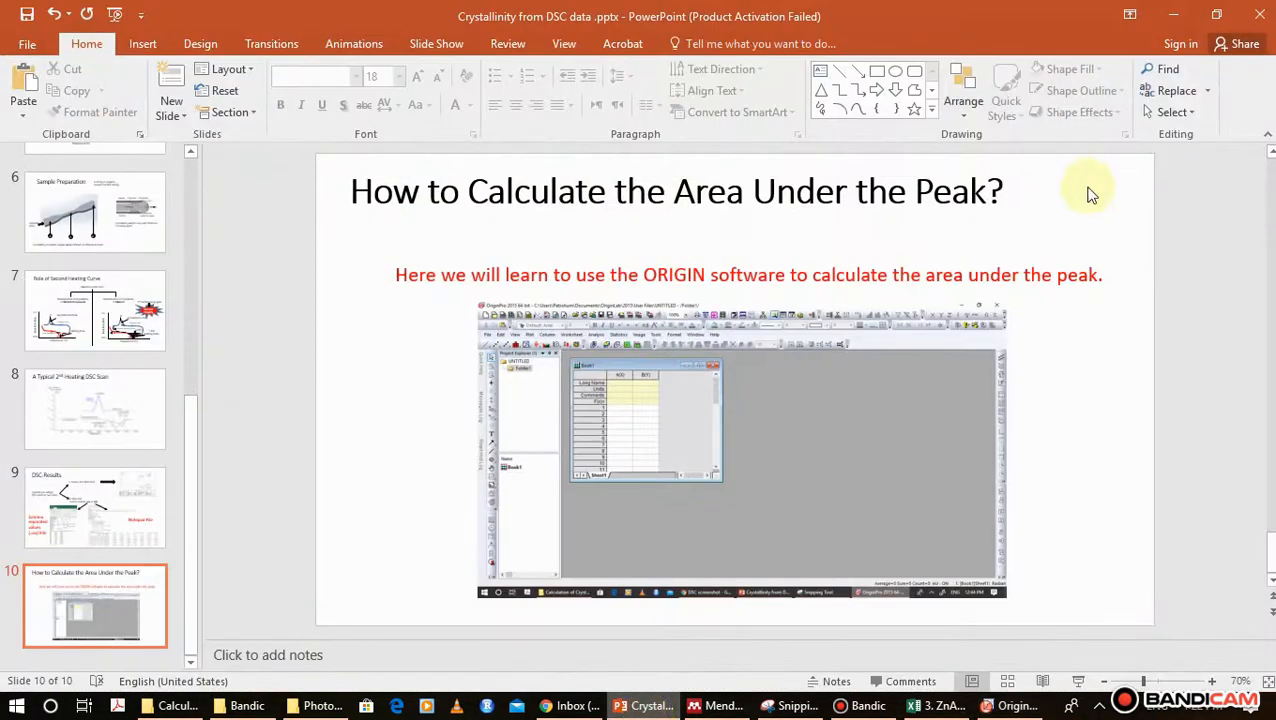
pyautogui.click(1270, 155)
pyautogui.click(1270, 155)
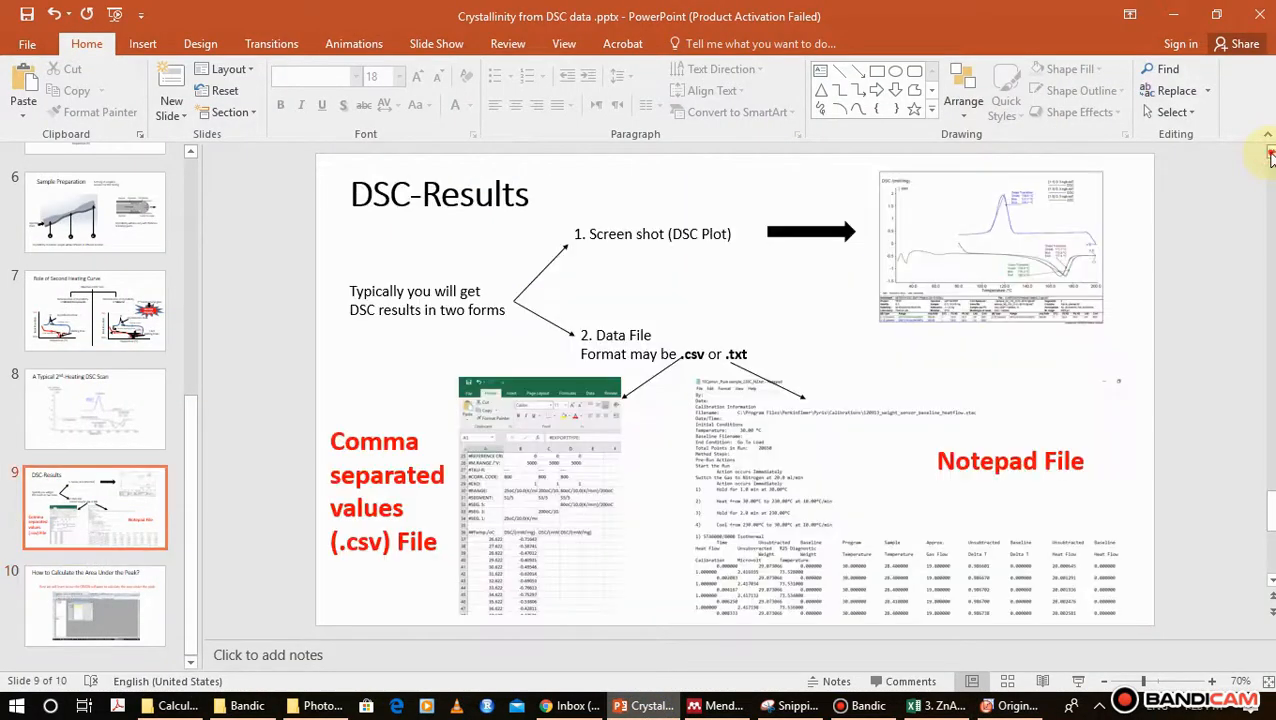
pyautogui.click(1270, 155)
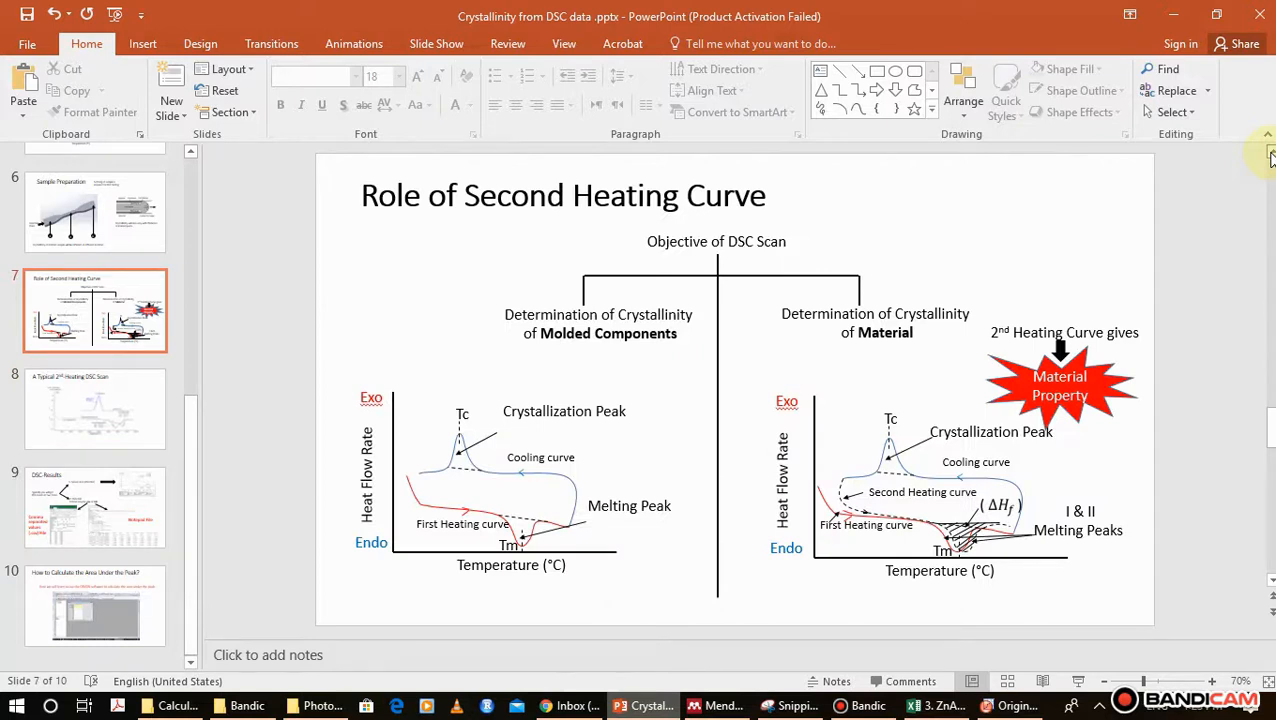
pyautogui.click(1270, 155)
pyautogui.click(1270, 155)
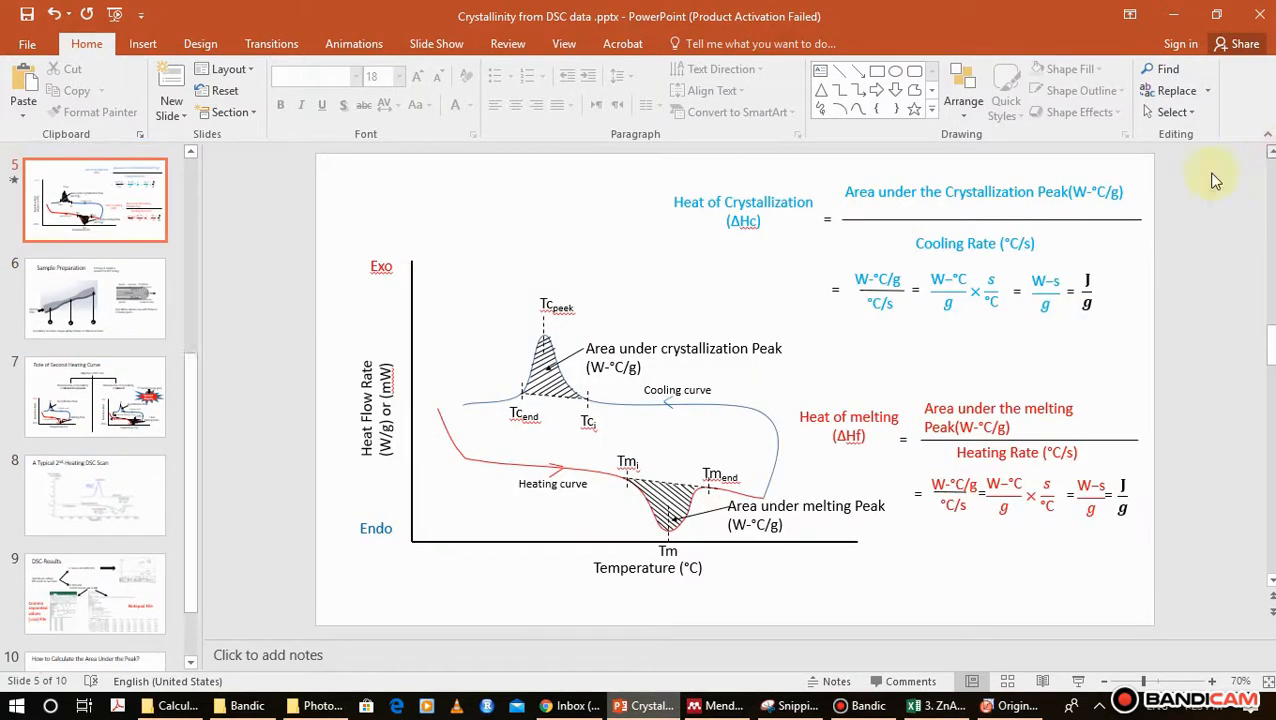
pyautogui.click(593, 368)
pyautogui.moveTo(593, 368); pyautogui.dragTo(636, 367)
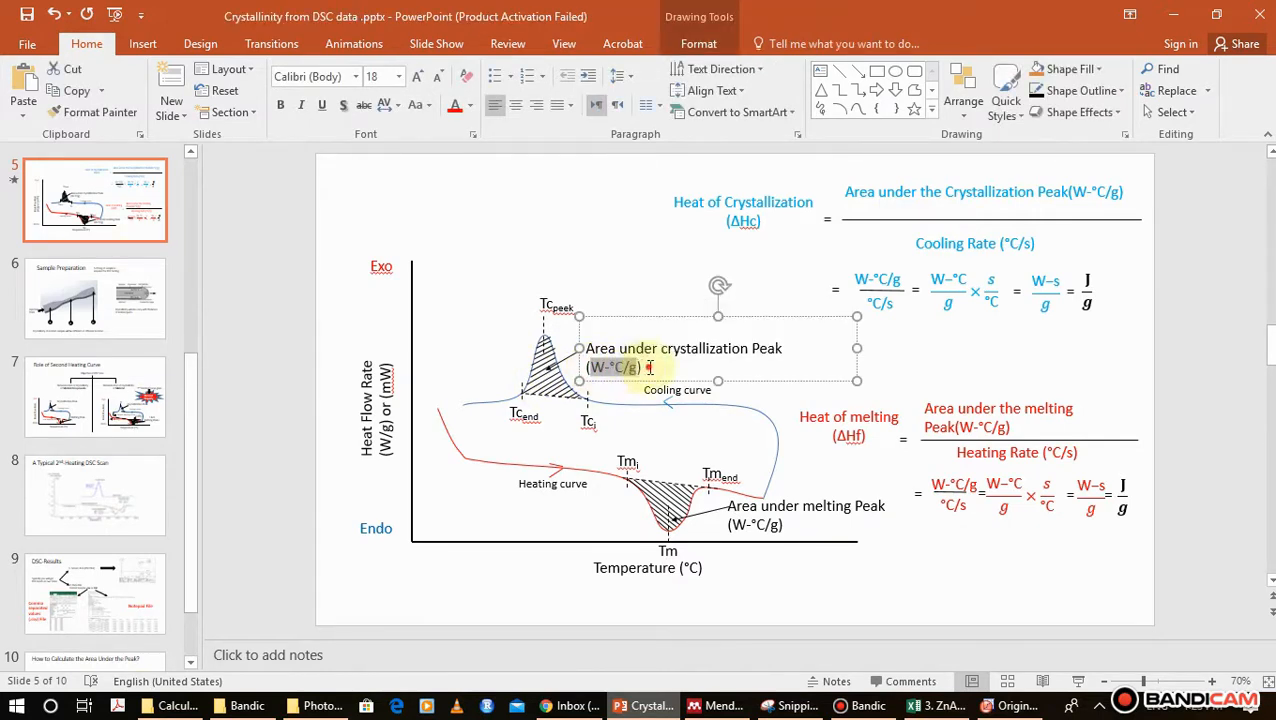
pyautogui.click(650, 367)
pyautogui.click(477, 337)
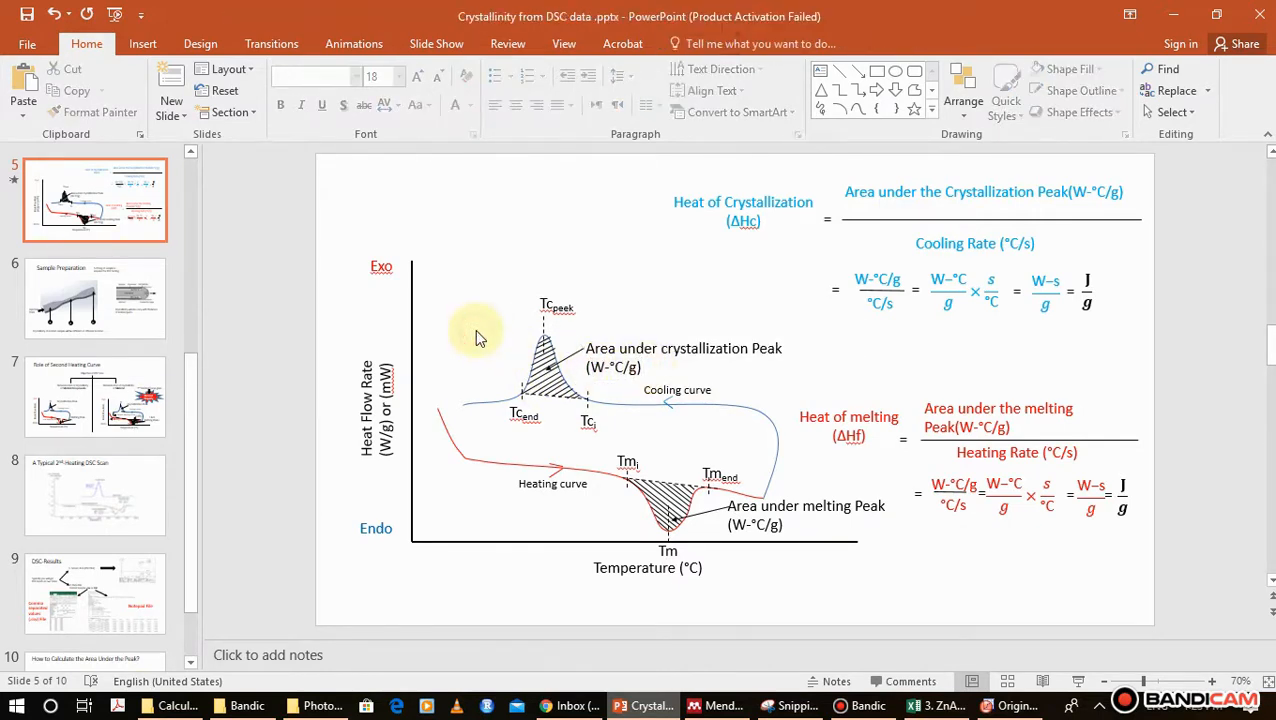
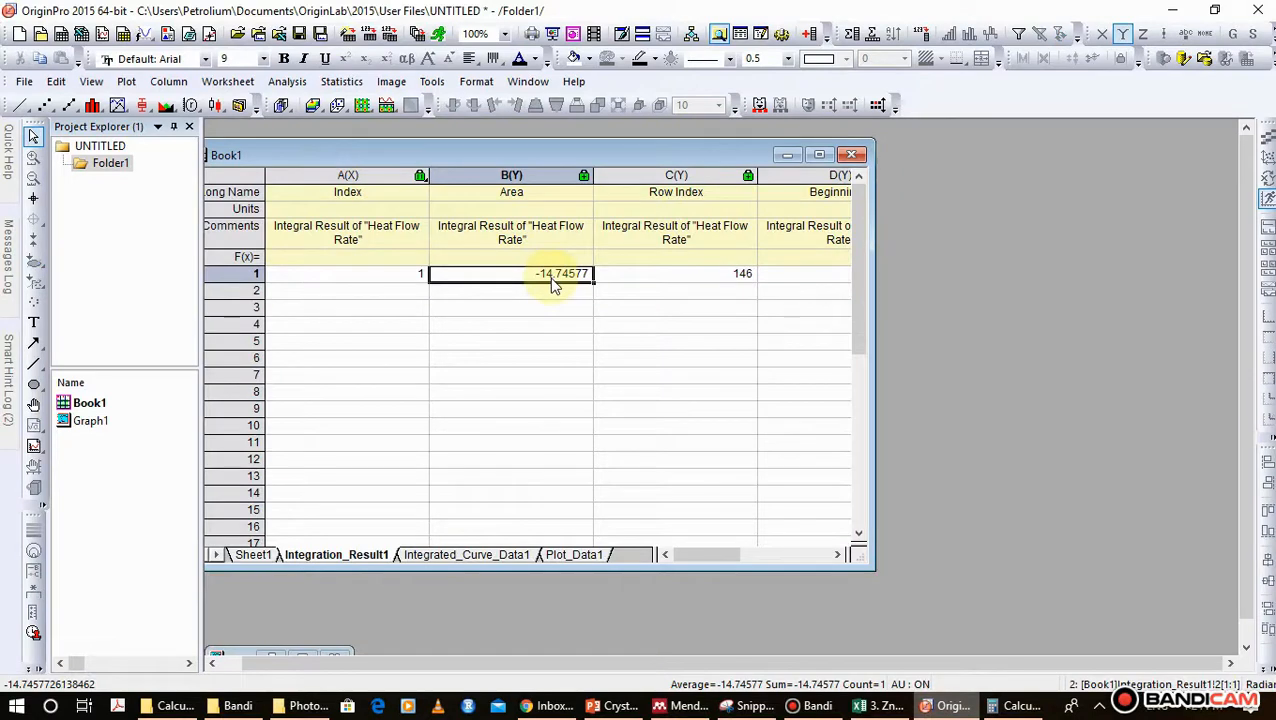
# - In Calculator, divide the peak area 14.74577 by the heating rate 0.1666666666 and highlight the result to two decimals
pyautogui.click(1172, 10)
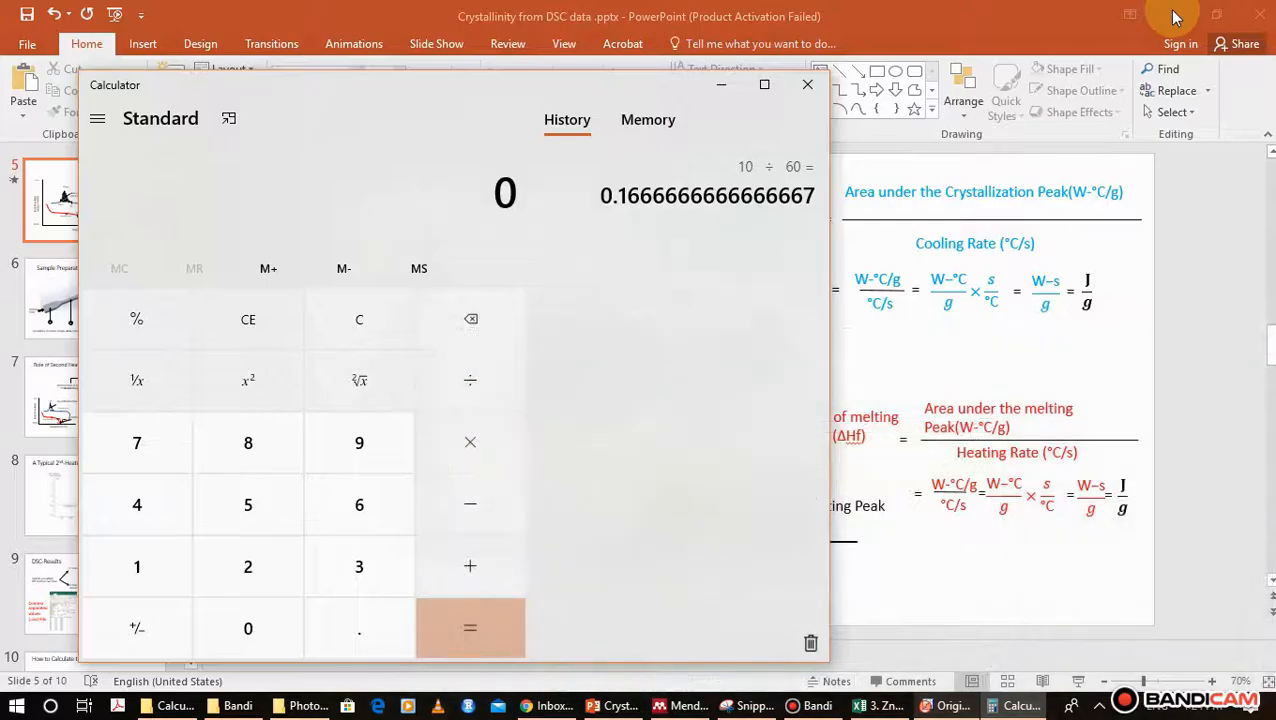
pyautogui.write('14.74577')
pyautogui.press('/')
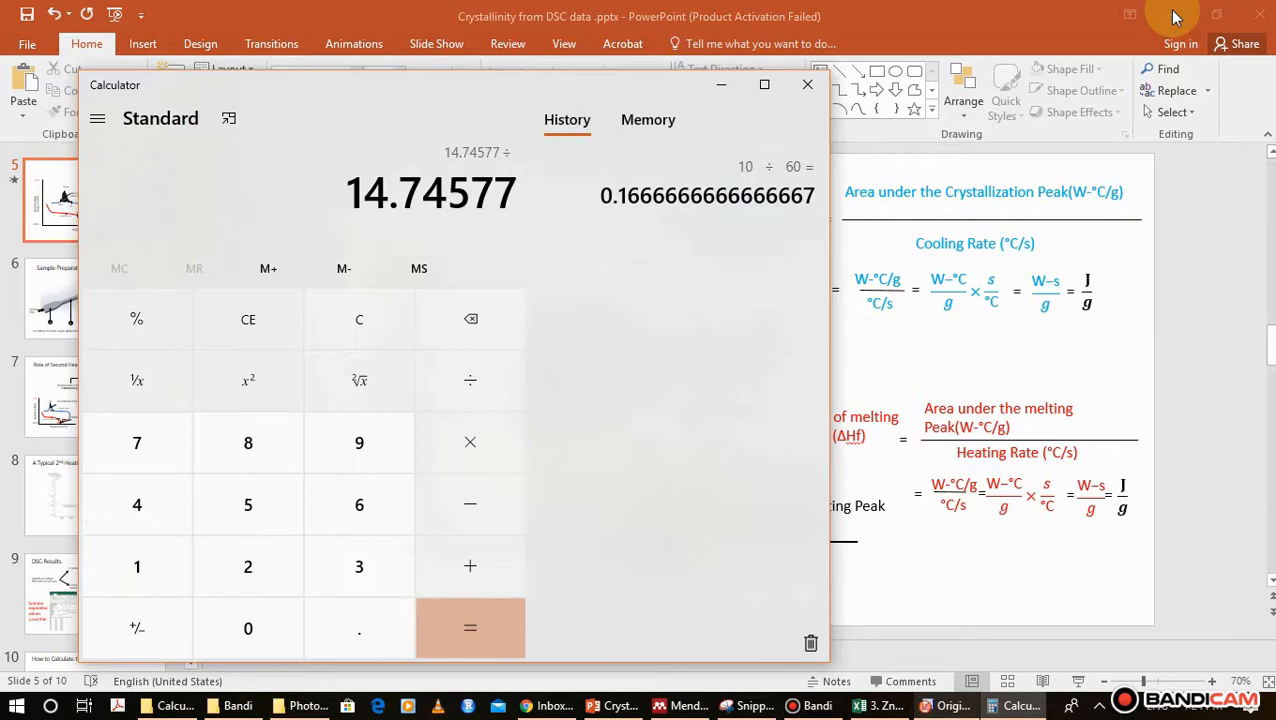
pyautogui.write('0.')
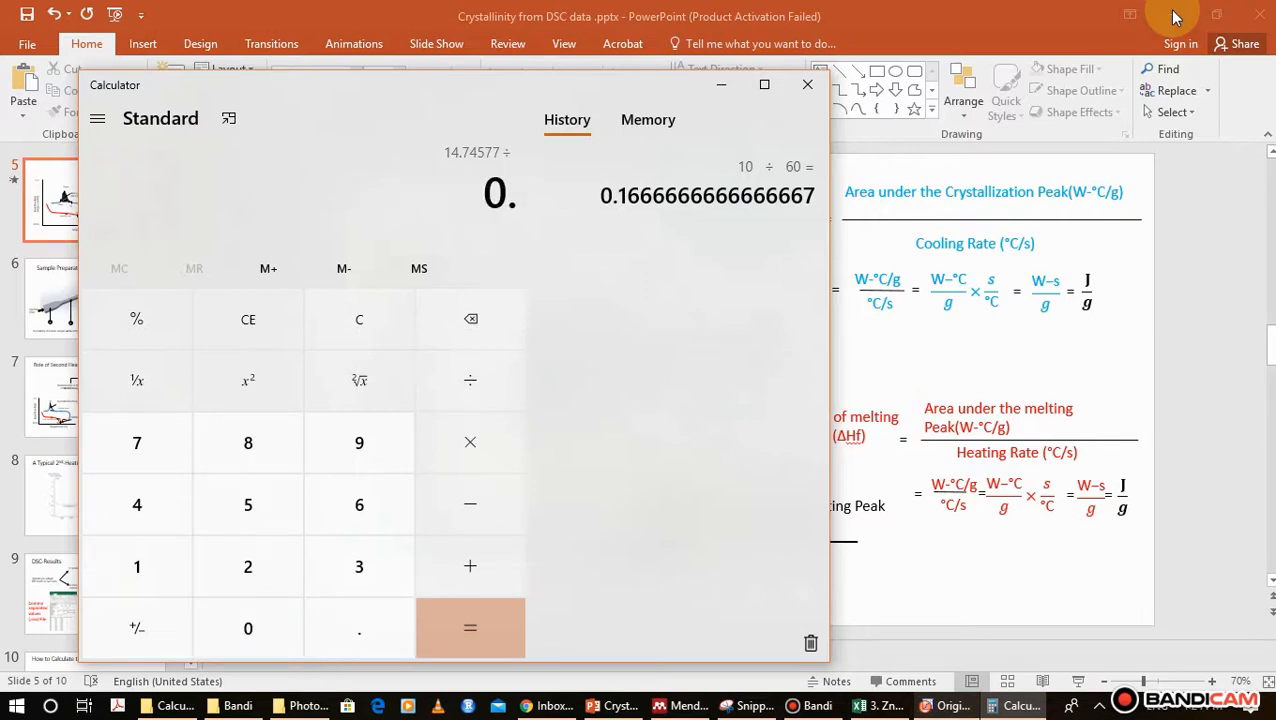
pyautogui.write('1666666666')
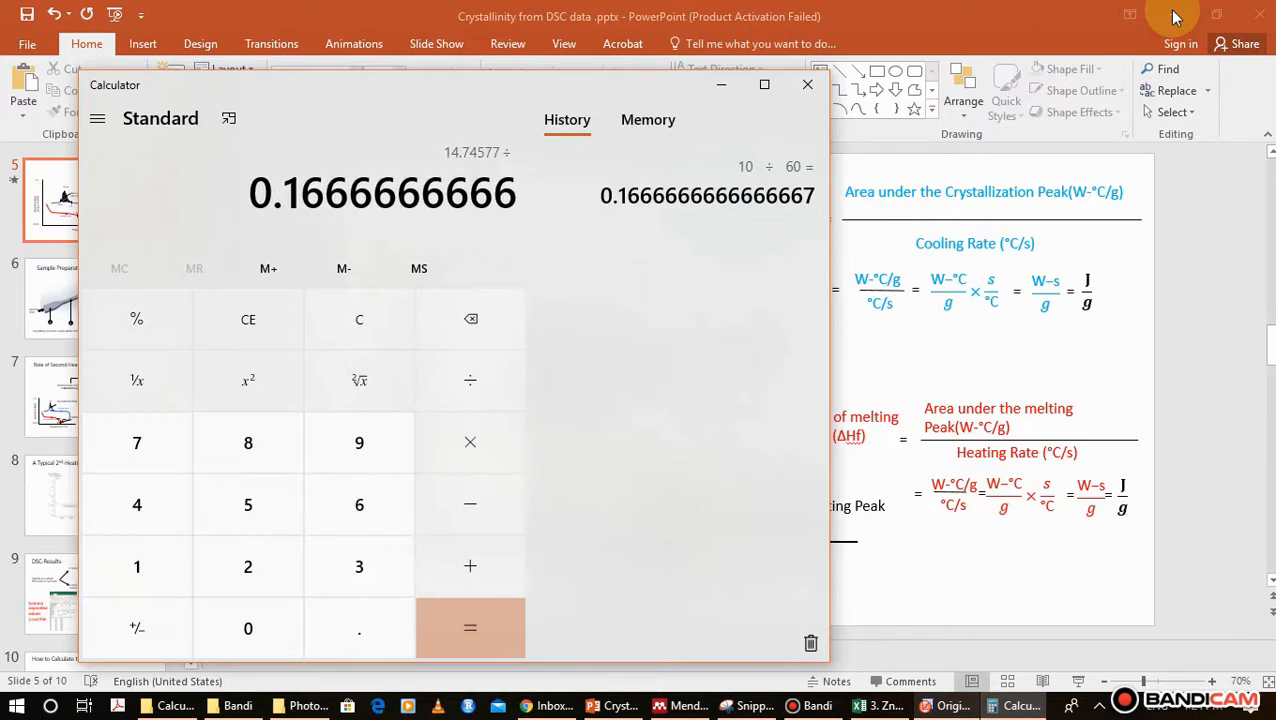
pyautogui.press('Return')
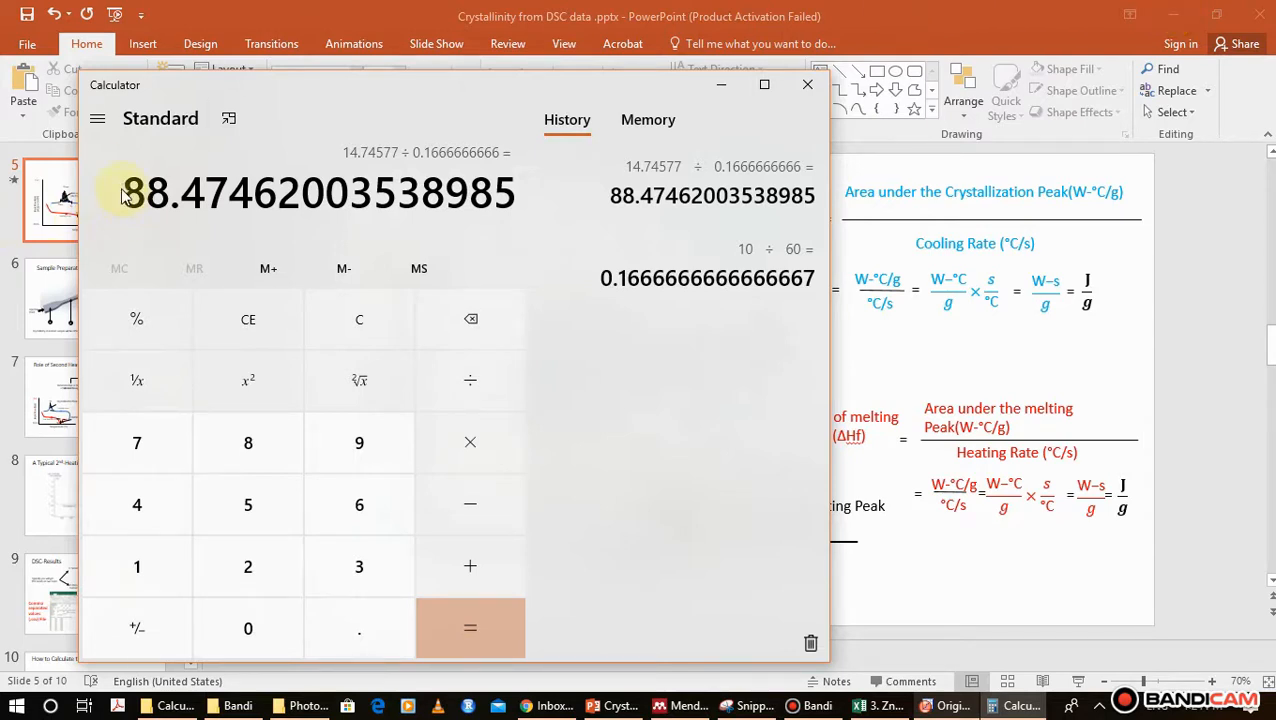
pyautogui.moveTo(125, 195); pyautogui.dragTo(220, 195)
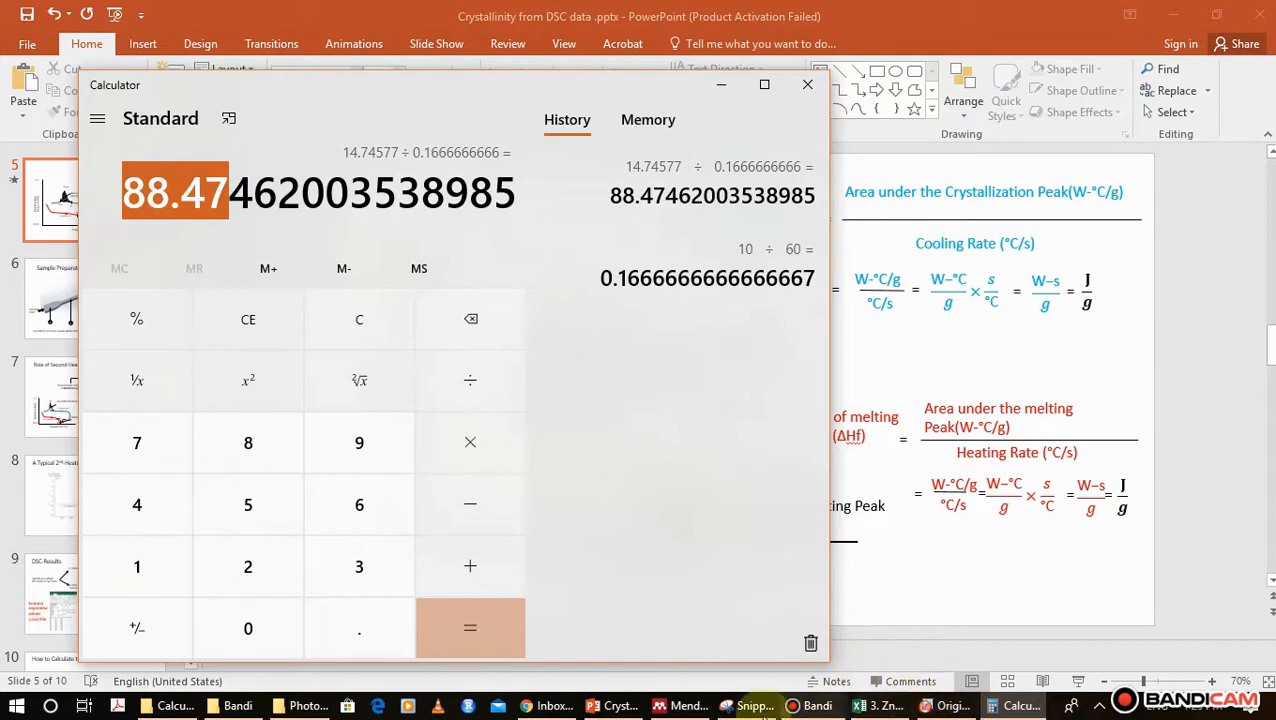
# - Consult the heat of fusion crystallinity formula on slide 3 alongside the heat of melting calculated in Calculator
pyautogui.click(910, 590)
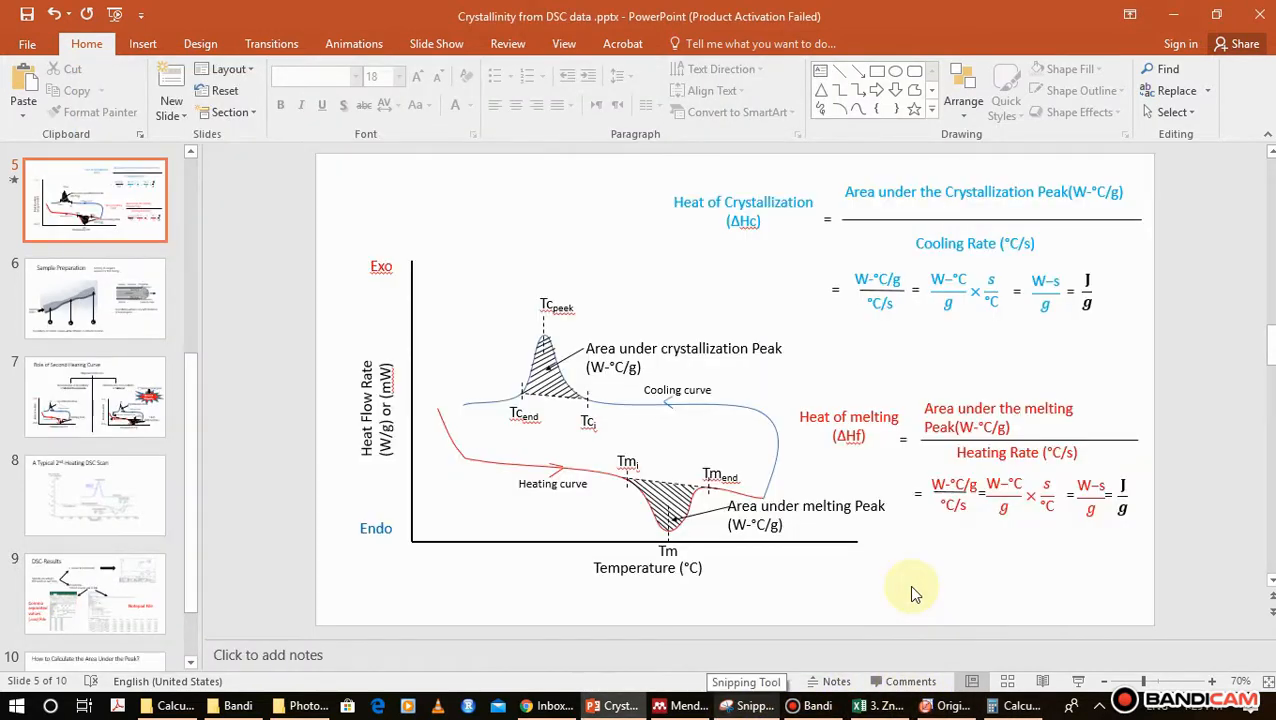
pyautogui.scroll(2, 910, 590)
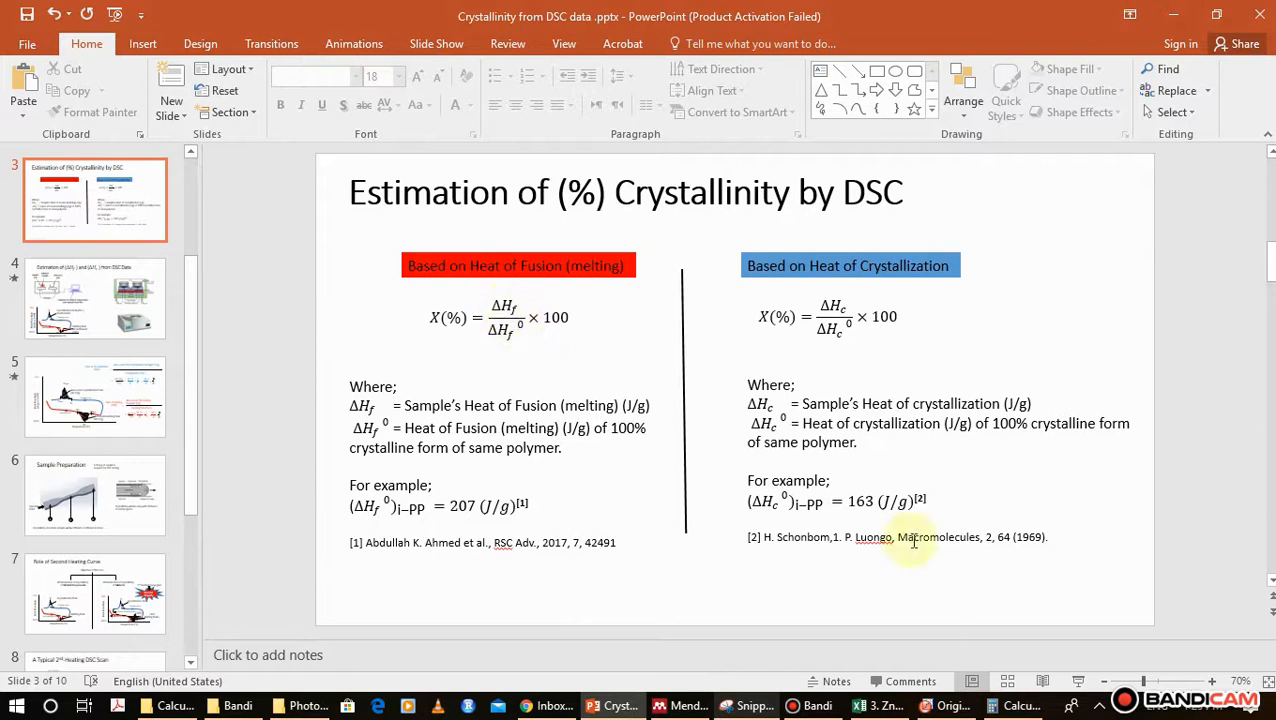
pyautogui.click(1025, 708)
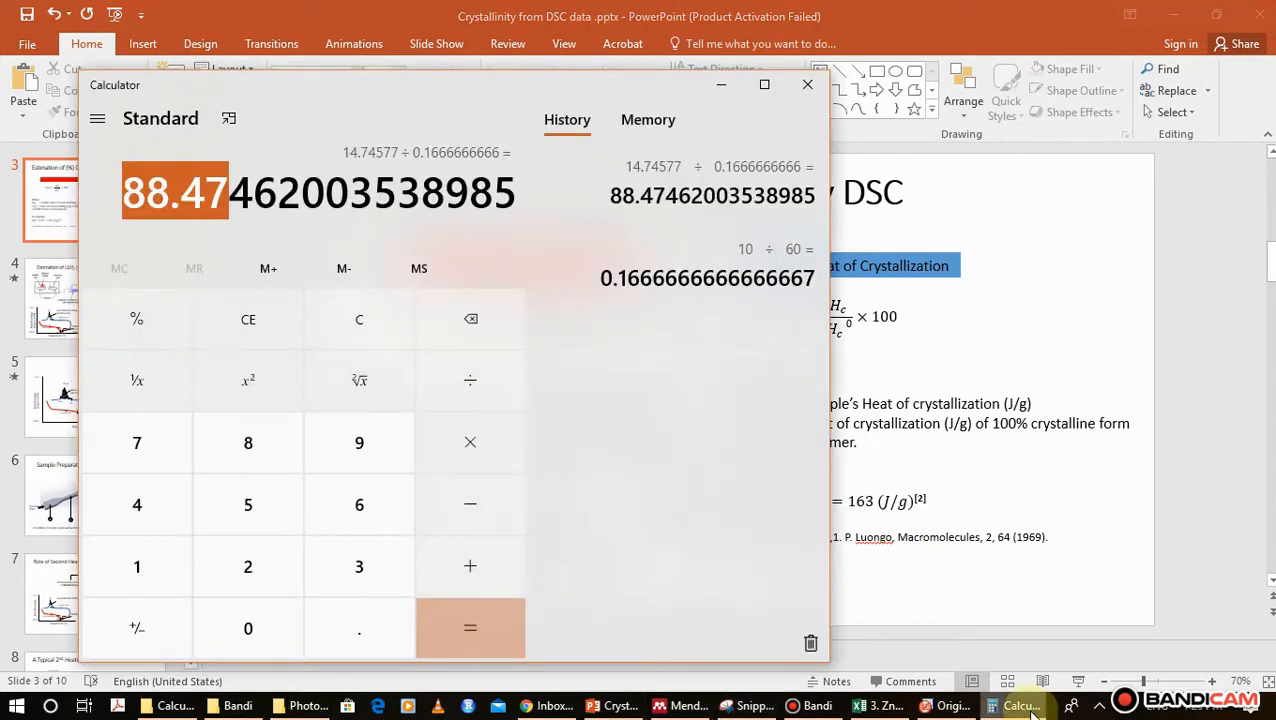
pyautogui.click(1030, 708)
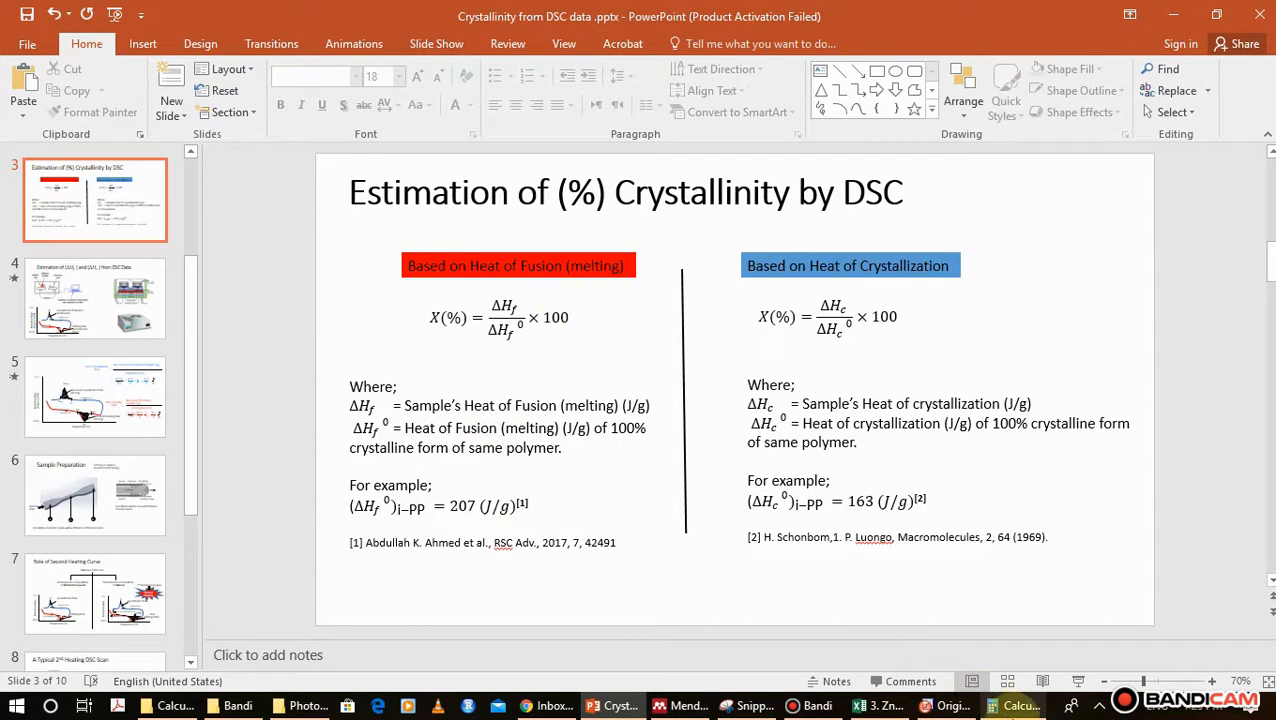
# - Switch to Calculator and compute the percent crystallinity by dividing the last heat of fusion result by 207 and multiplying by 100
pyautogui.click(1015, 706)
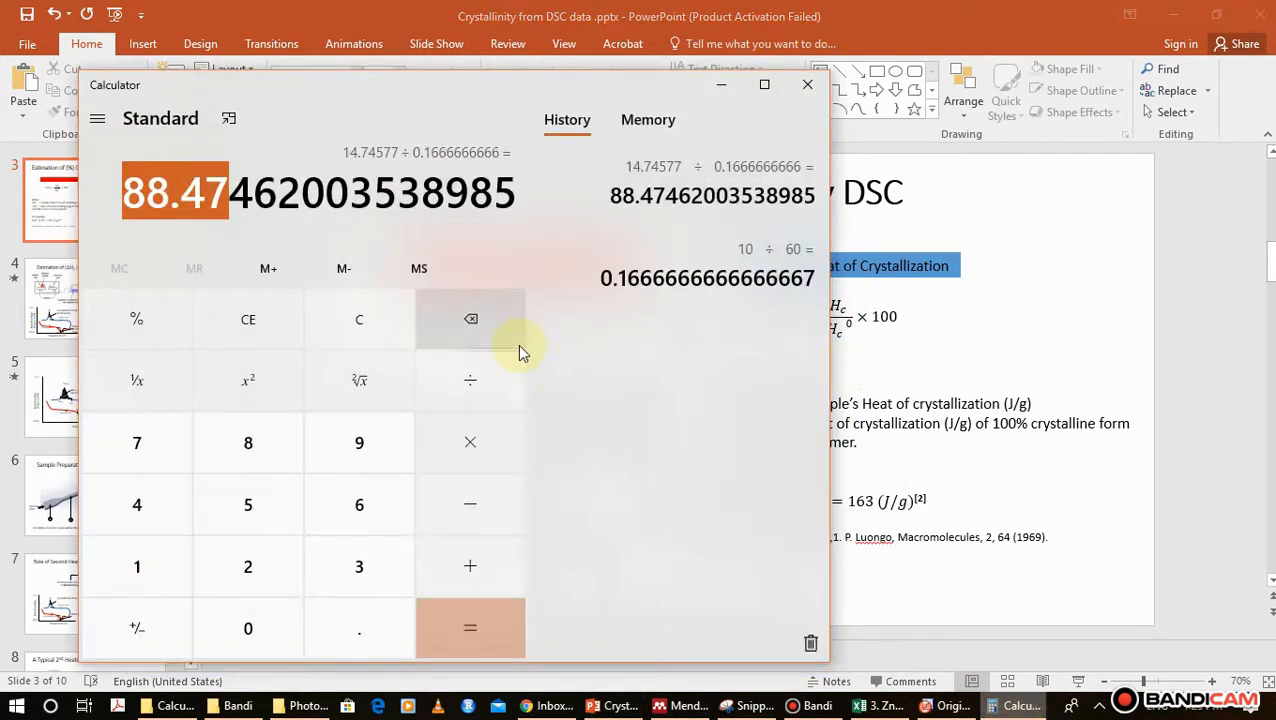
pyautogui.click(457, 205)
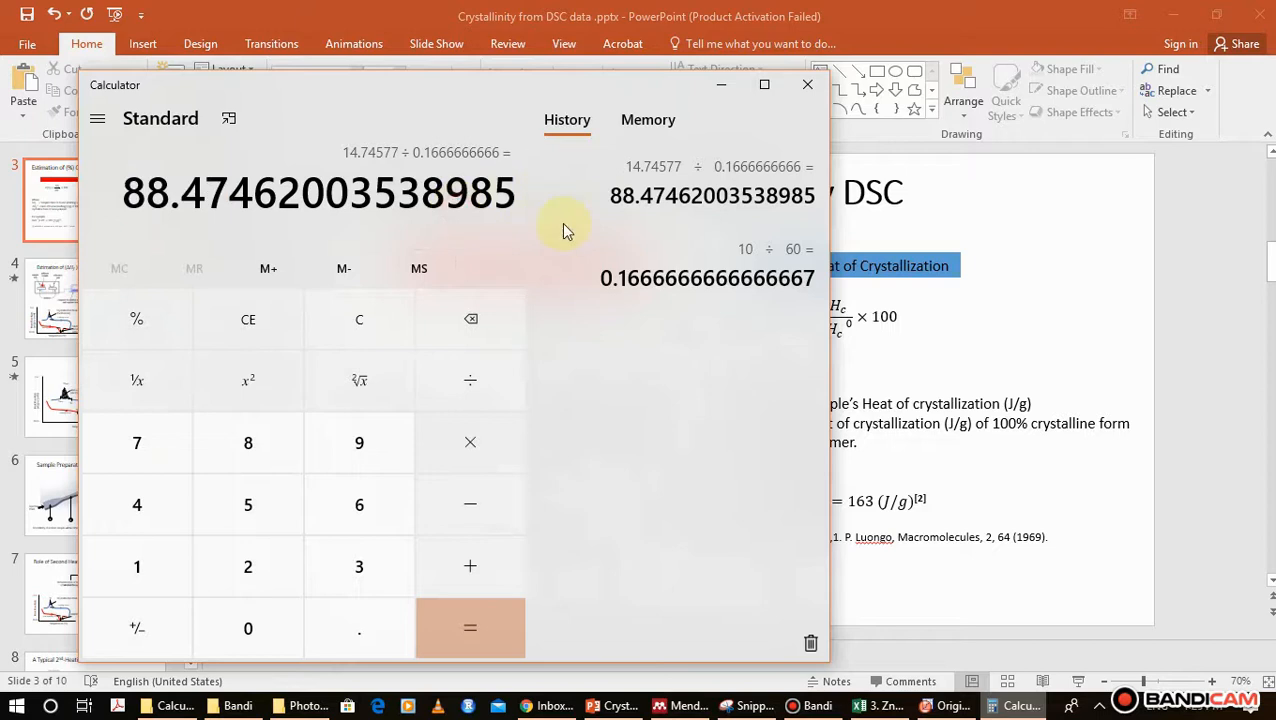
pyautogui.press('/')
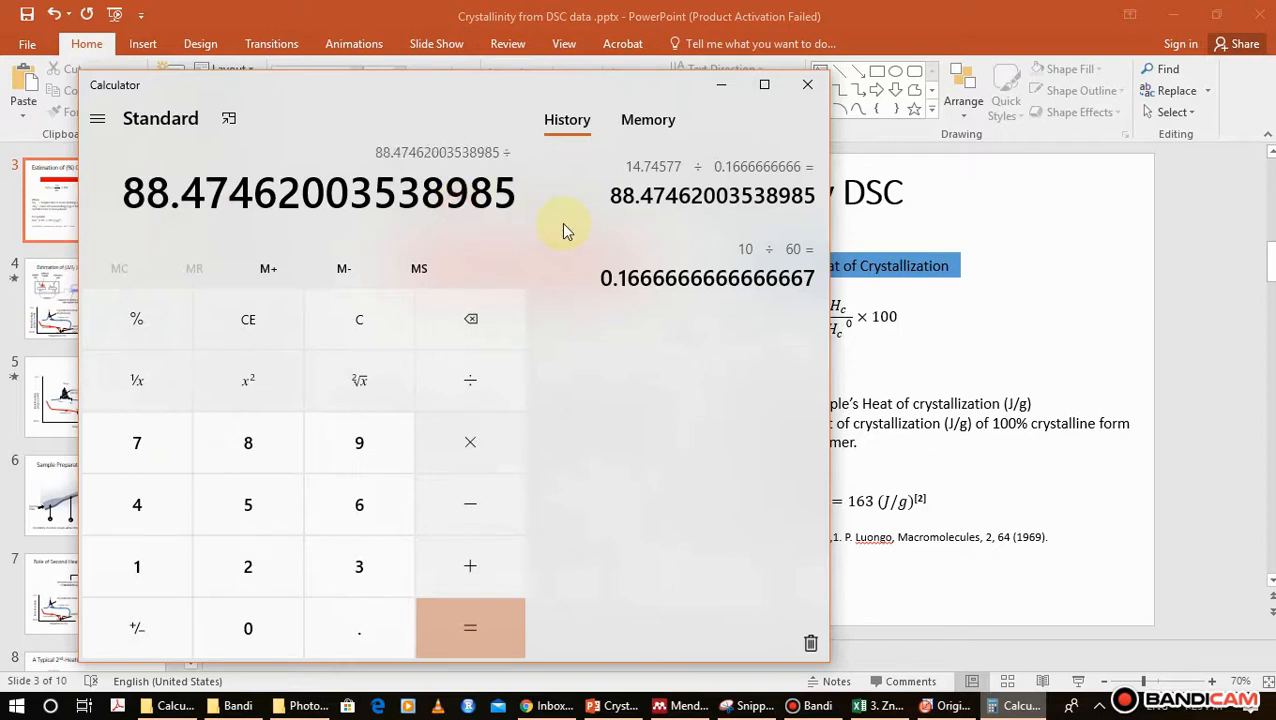
pyautogui.write('207')
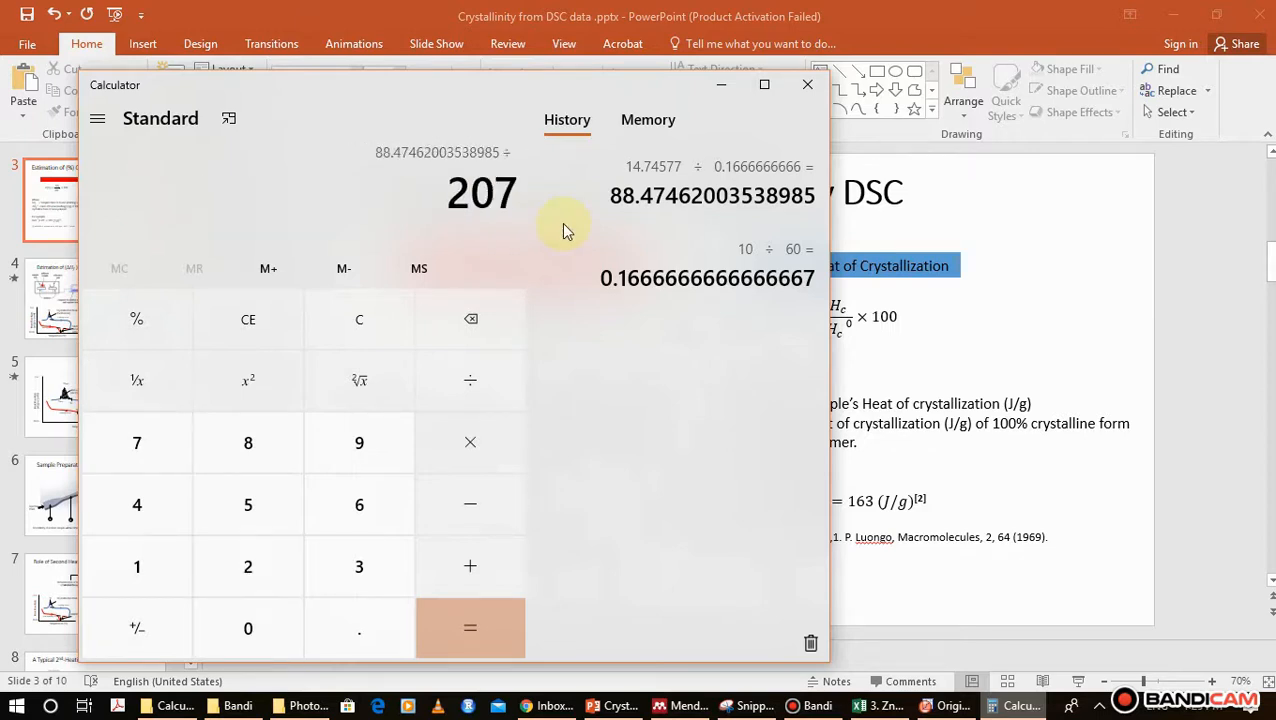
pyautogui.press('Return')
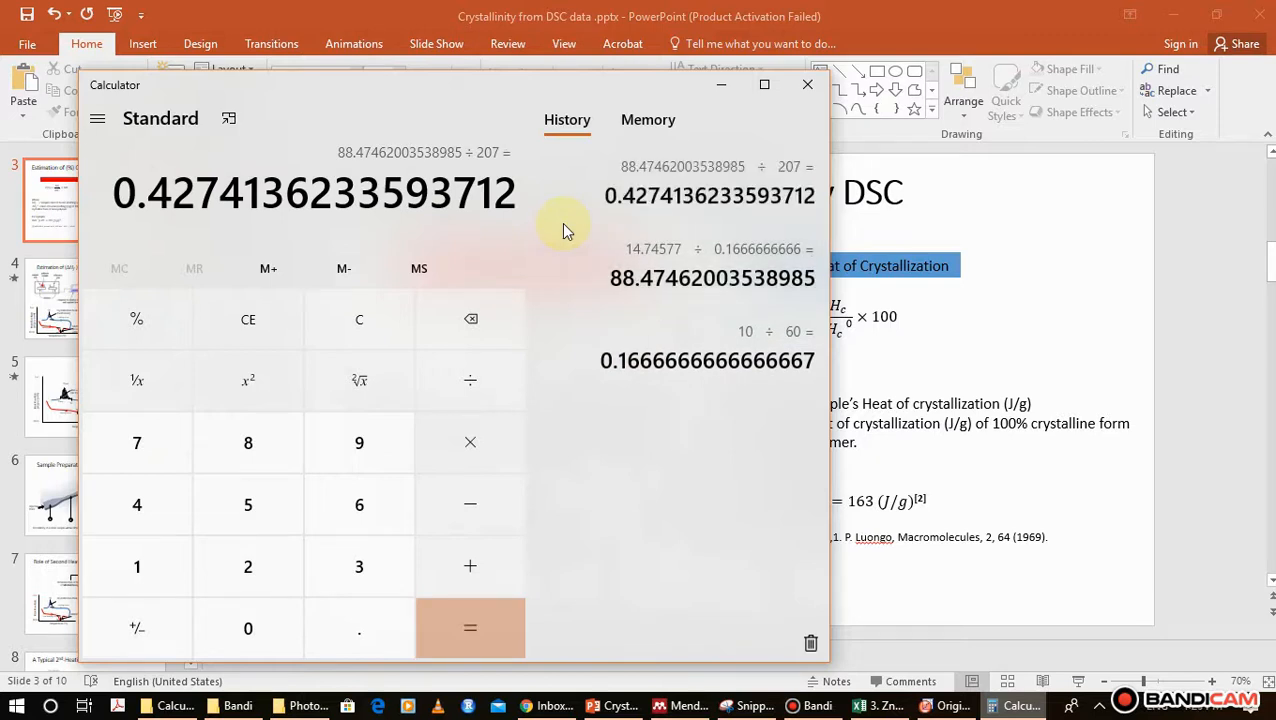
pyautogui.press('*')
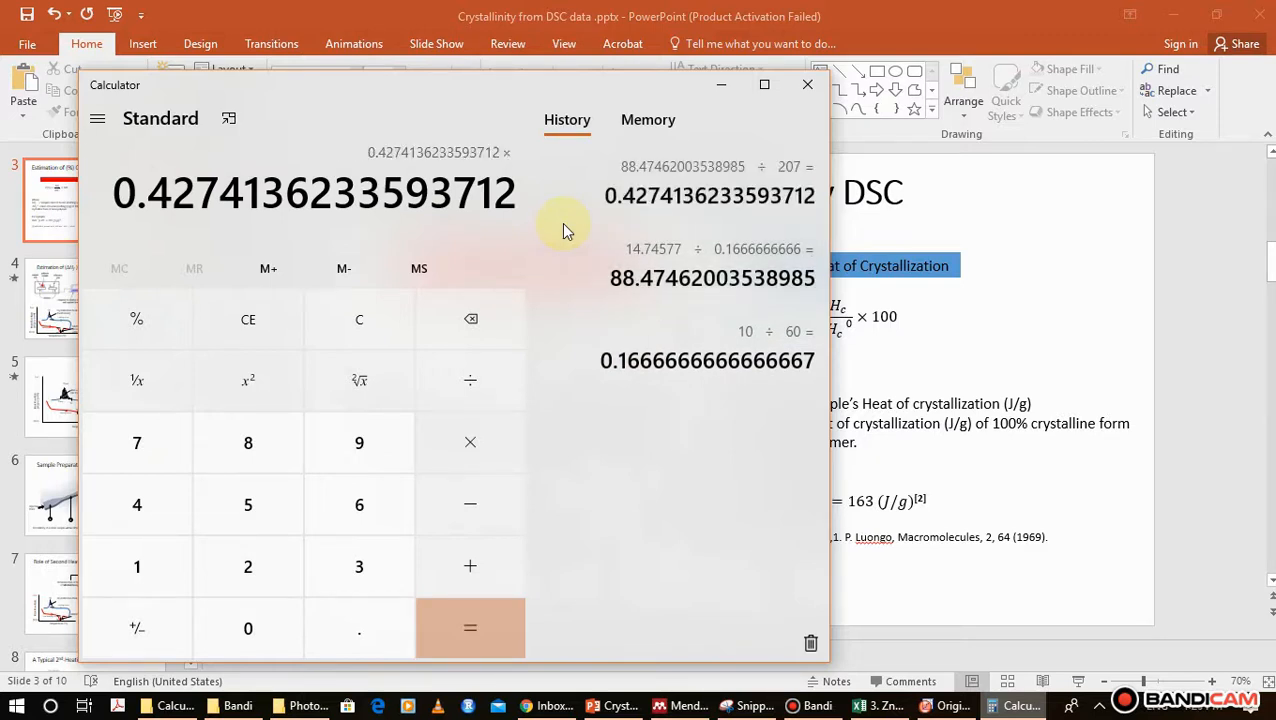
pyautogui.write('100')
pyautogui.press('Return')
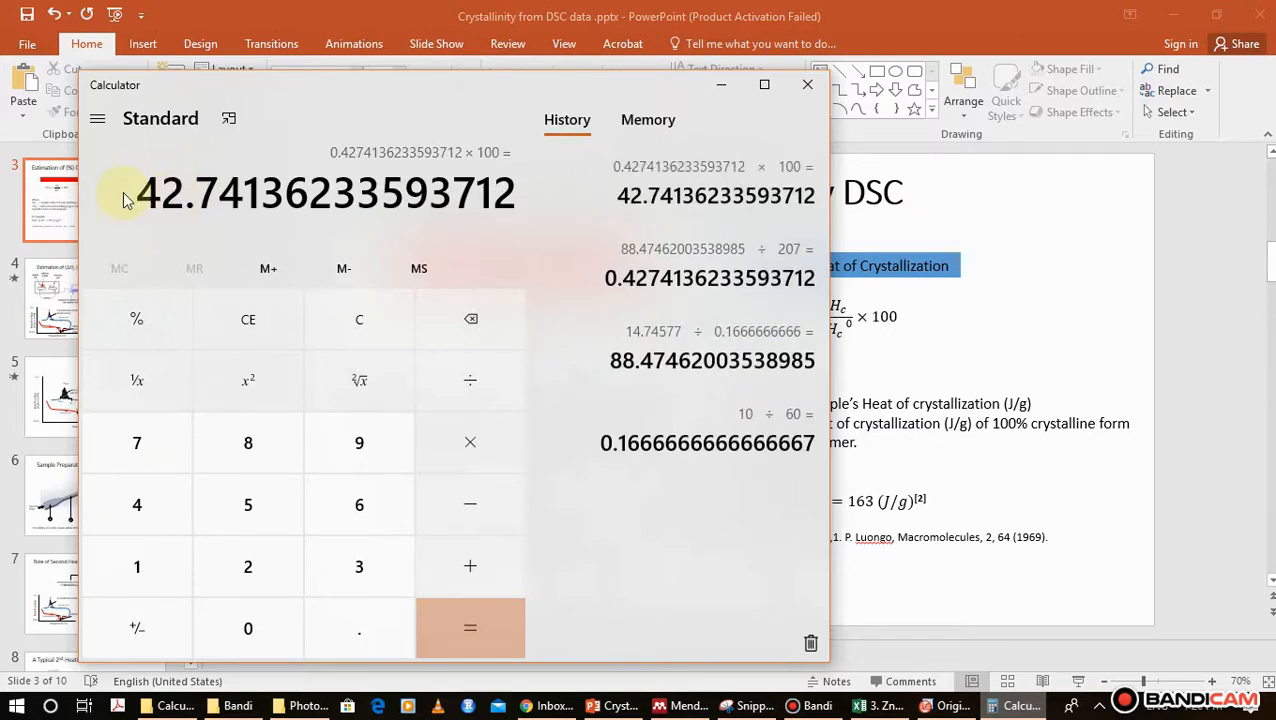
pyautogui.moveTo(140, 199); pyautogui.dragTo(236, 203)
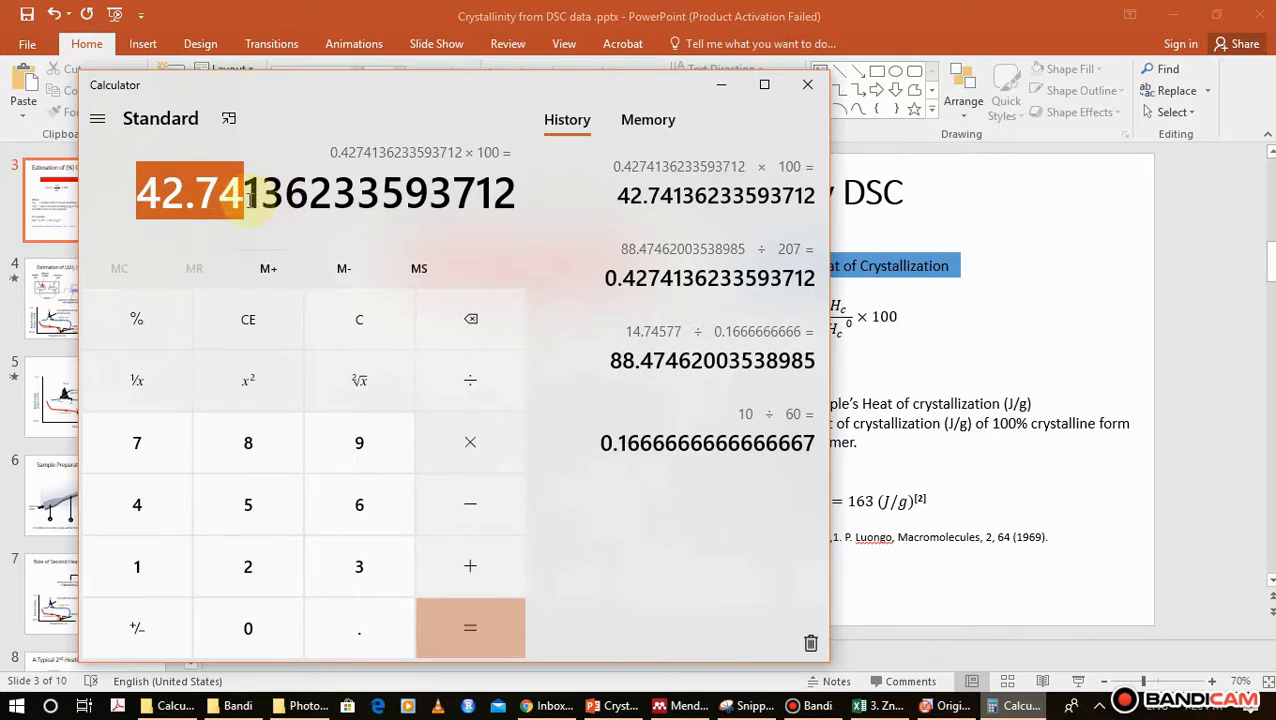
pyautogui.click(729, 87)
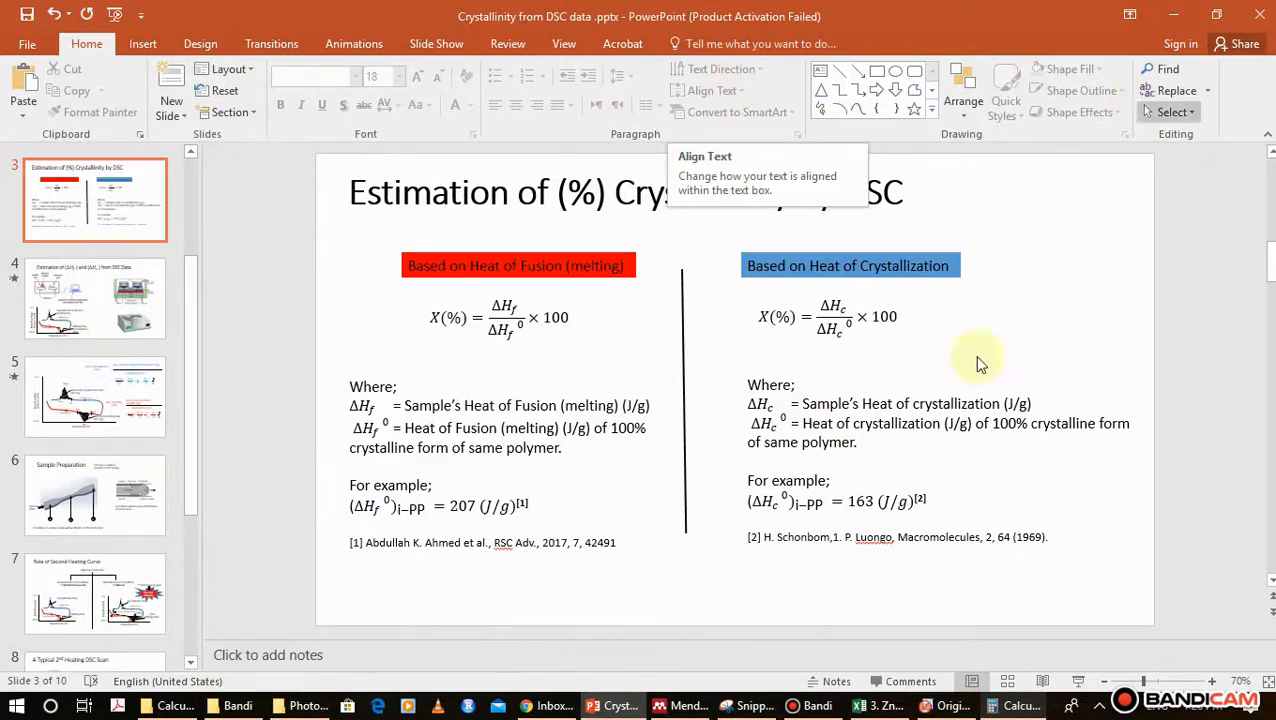
# - Switch to OriginPro and change the short name of the Integration_Result1 sheet to "Int_Peak_FIRST HEATING"
pyautogui.click(1168, 16)
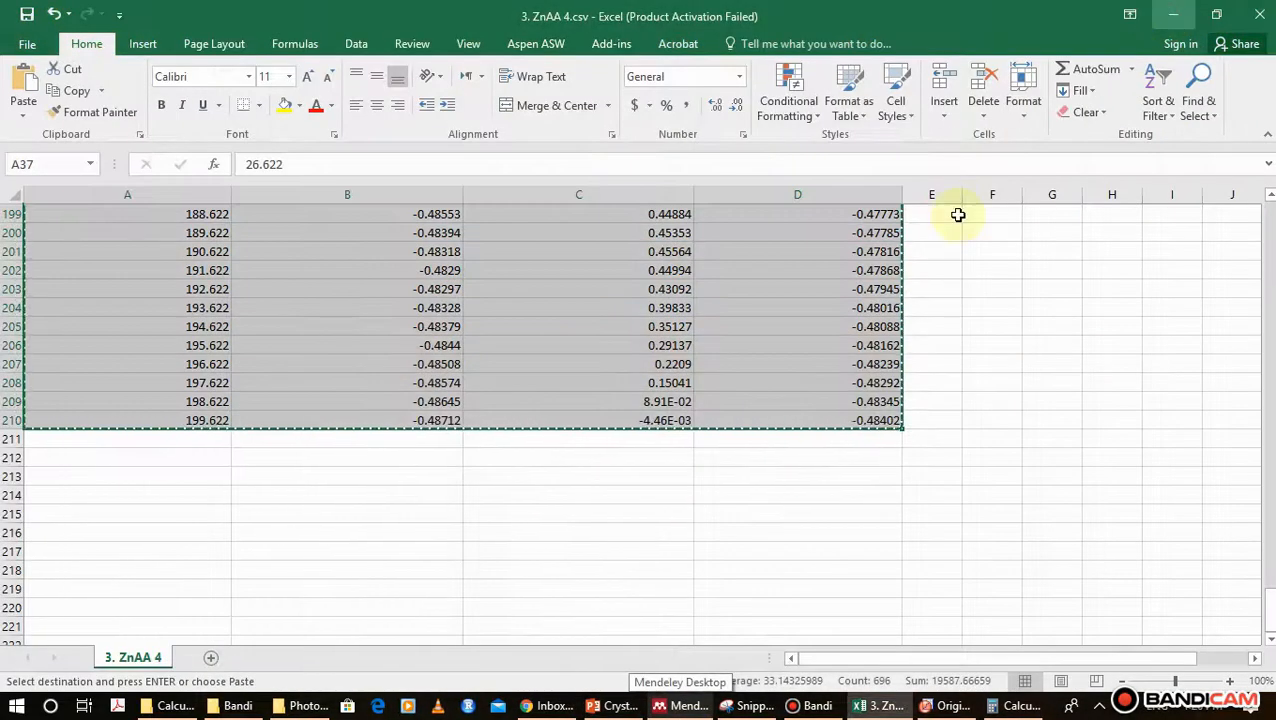
pyautogui.click(611, 576)
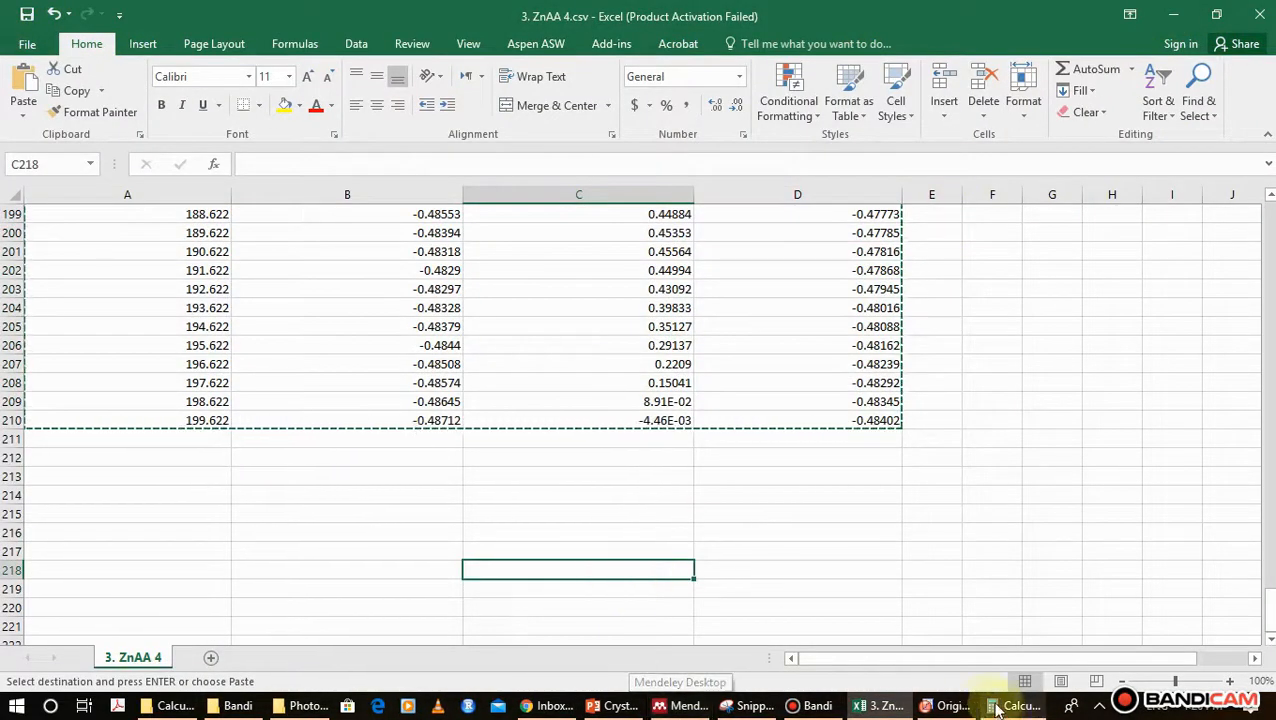
pyautogui.click(962, 707)
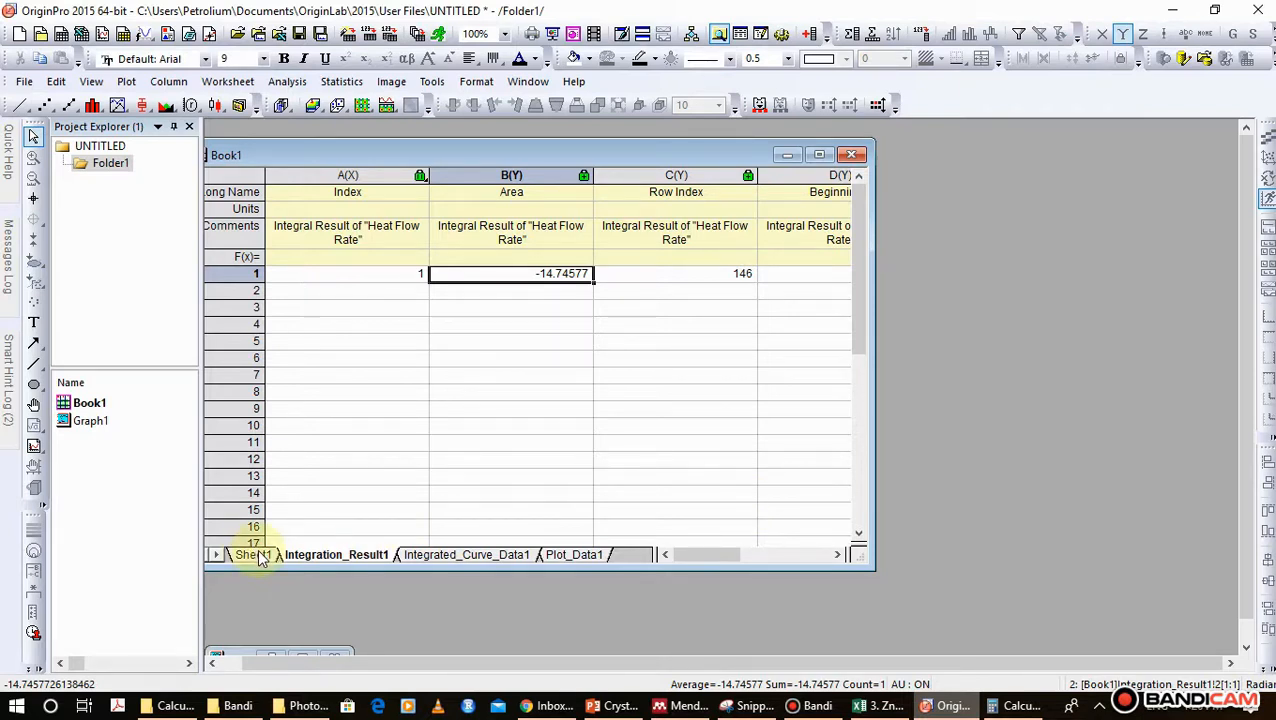
pyautogui.rightClick(337, 560)
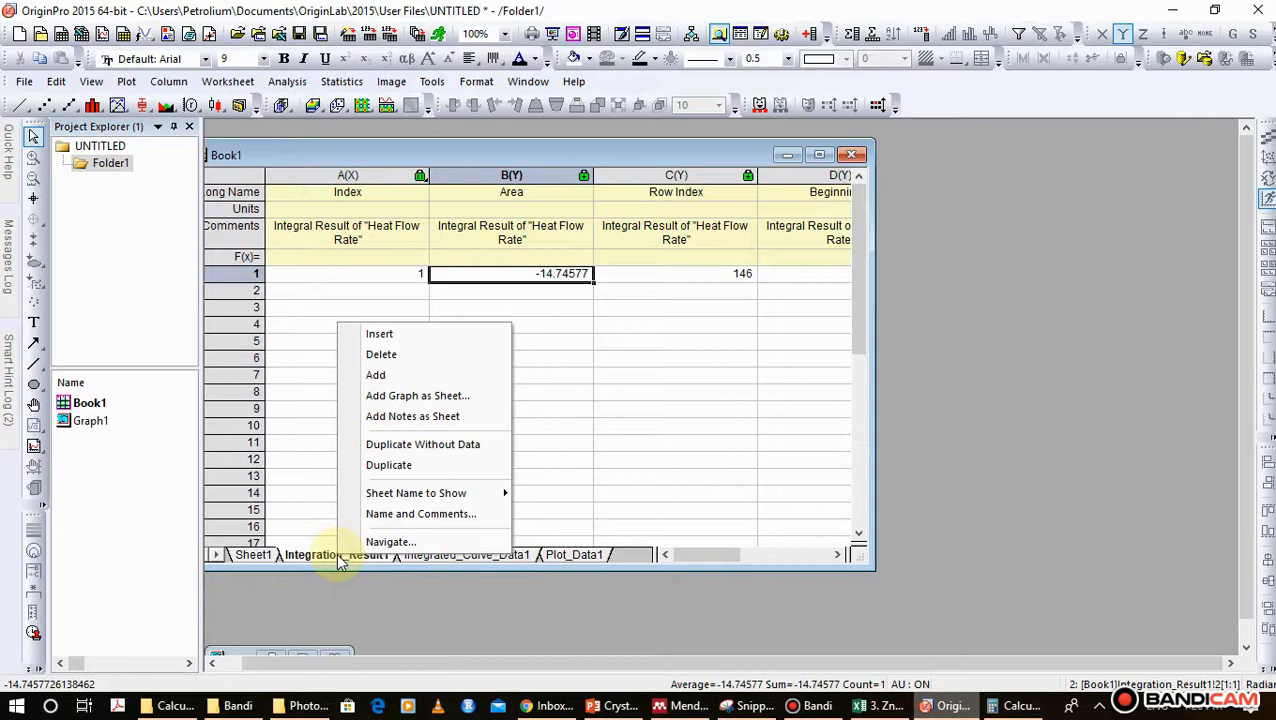
pyautogui.moveTo(447, 500)
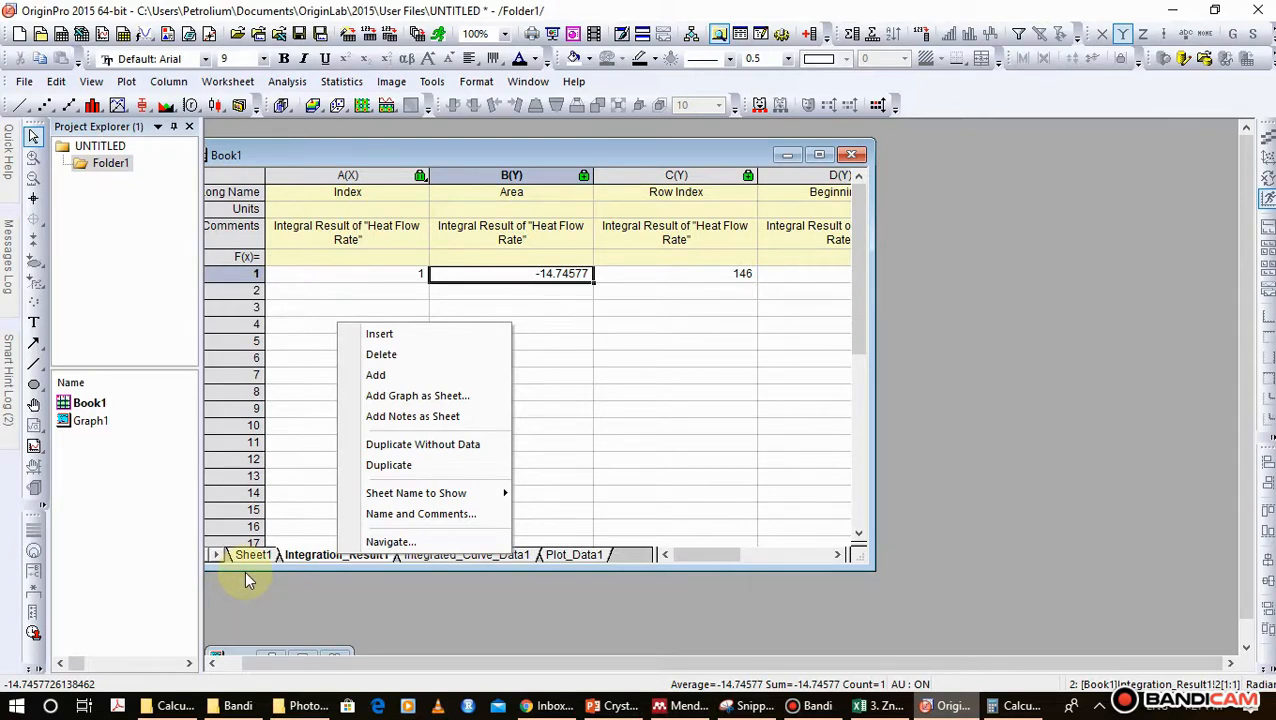
pyautogui.click(430, 514)
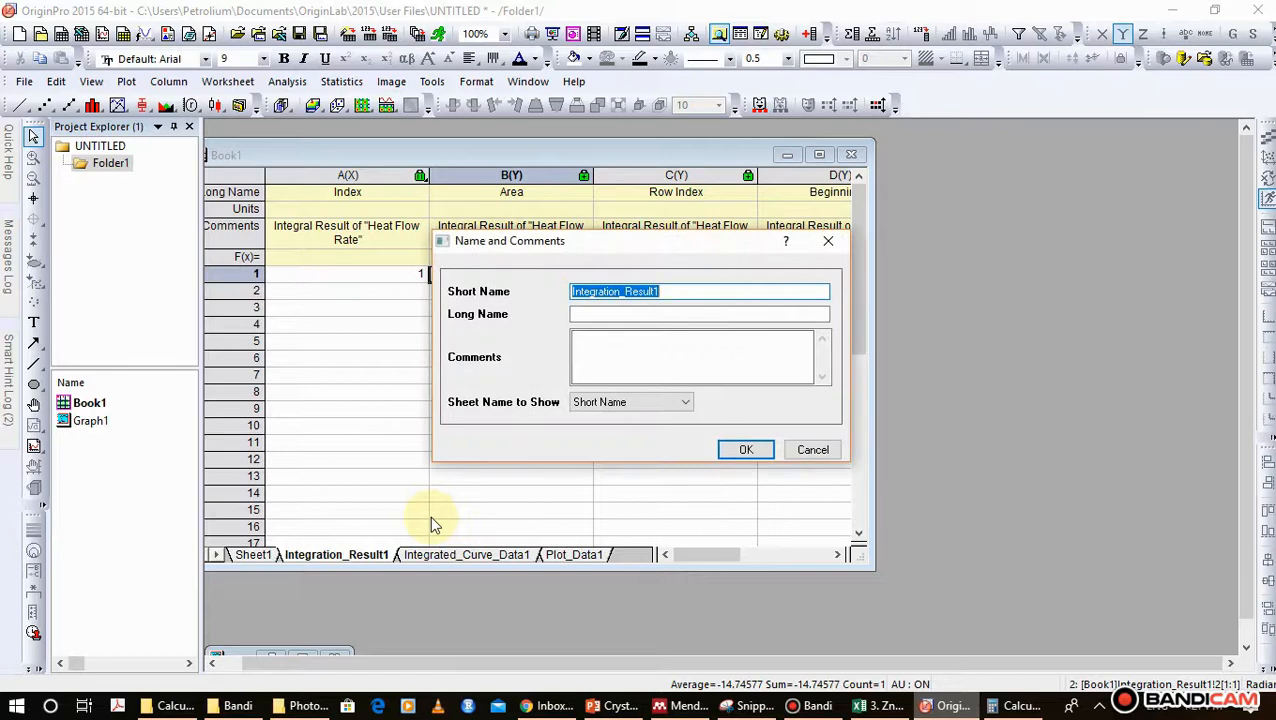
pyautogui.press('End')
pyautogui.press('BackSpace')
pyautogui.press('BackSpace')
pyautogui.press('BackSpace')
pyautogui.press('BackSpace')
pyautogui.press('BackSpace')
pyautogui.press('BackSpace')
pyautogui.press('BackSpace')
pyautogui.press('BackSpace')
pyautogui.press('BackSpace')
pyautogui.press('BackSpace')
pyautogui.press('BackSpace')
pyautogui.press('BackSpace')
pyautogui.press('BackSpace')
pyautogui.press('BackSpace')
pyautogui.press('BackSpace')
pyautogui.press('BackSpace')
pyautogui.press('BackSpace')
pyautogui.press('BackSpace')
pyautogui.press('BackSpace')
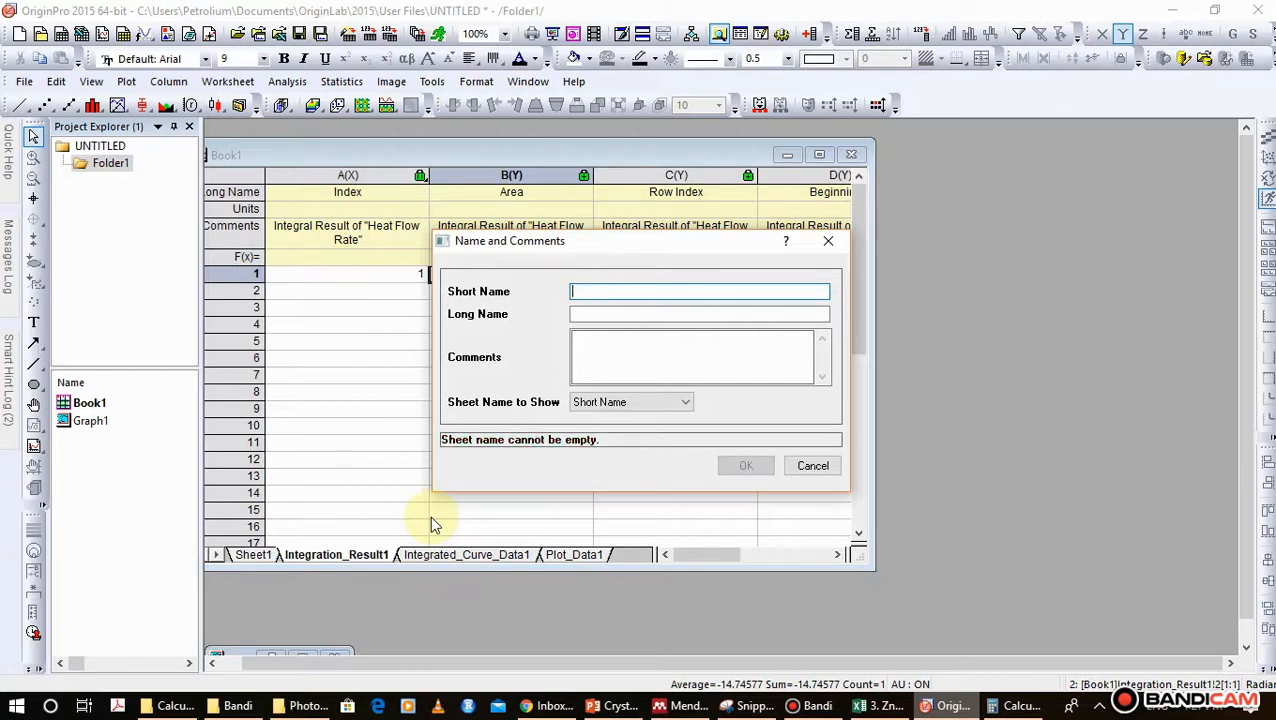
pyautogui.write('Int_P')
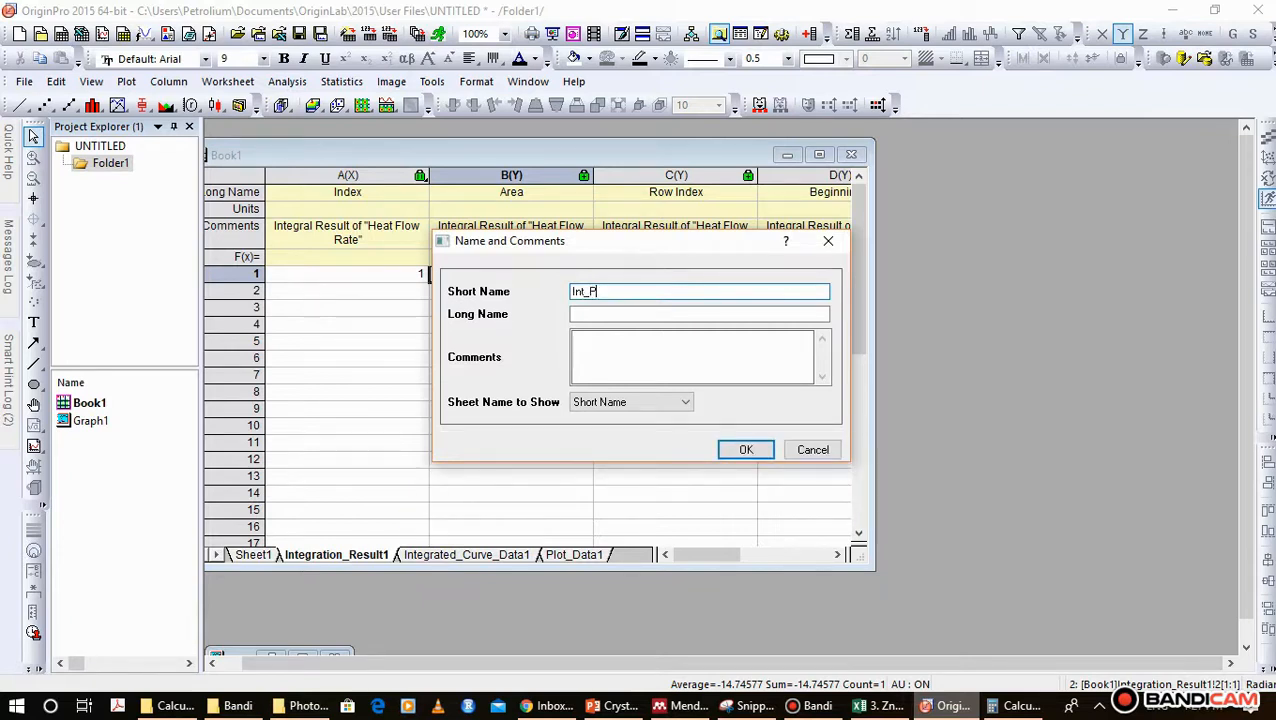
pyautogui.write('eak_FIRST HEATING')
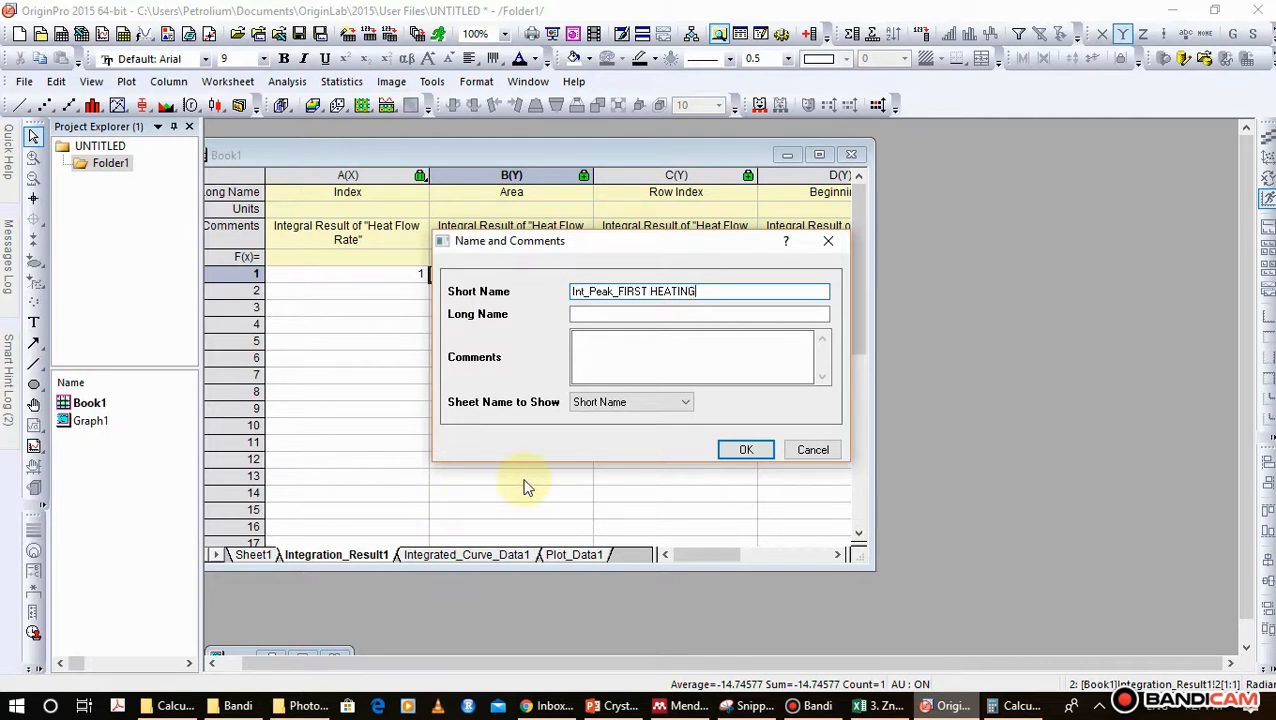
pyautogui.click(746, 450)
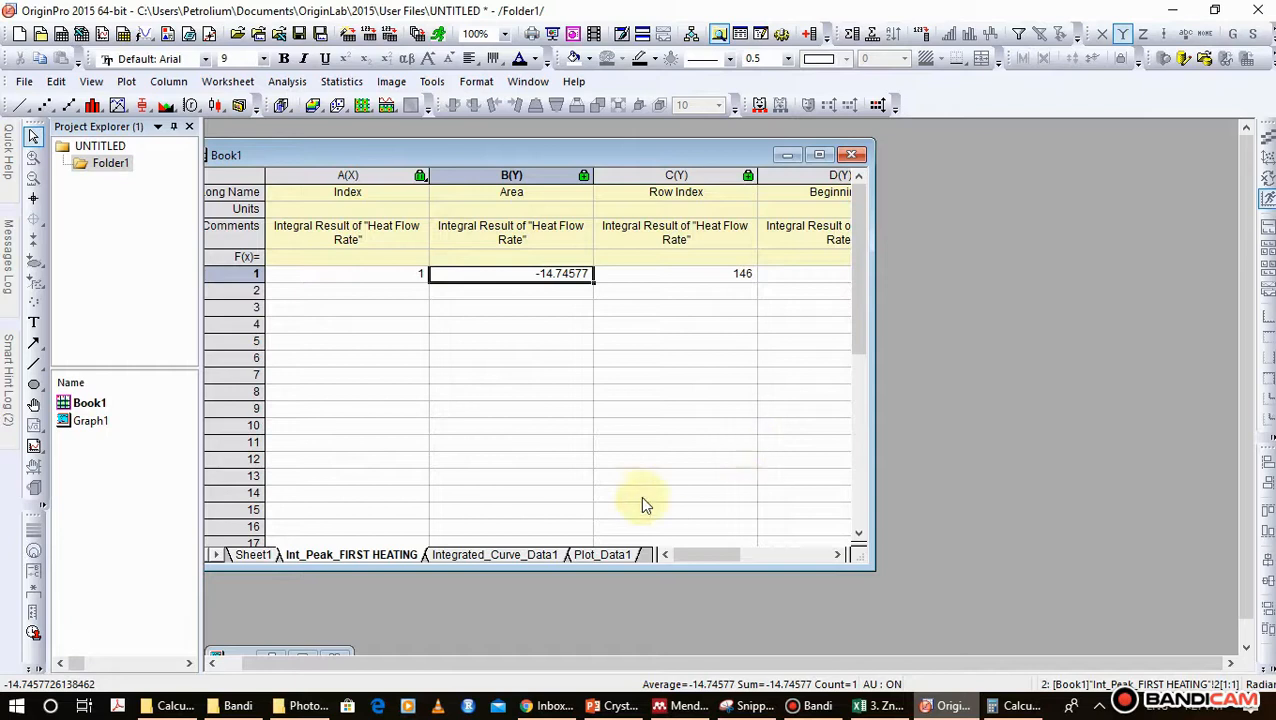
# - Look through the integrated curve data, plot data and first heating integration sheets in Book1
pyautogui.click(488, 556)
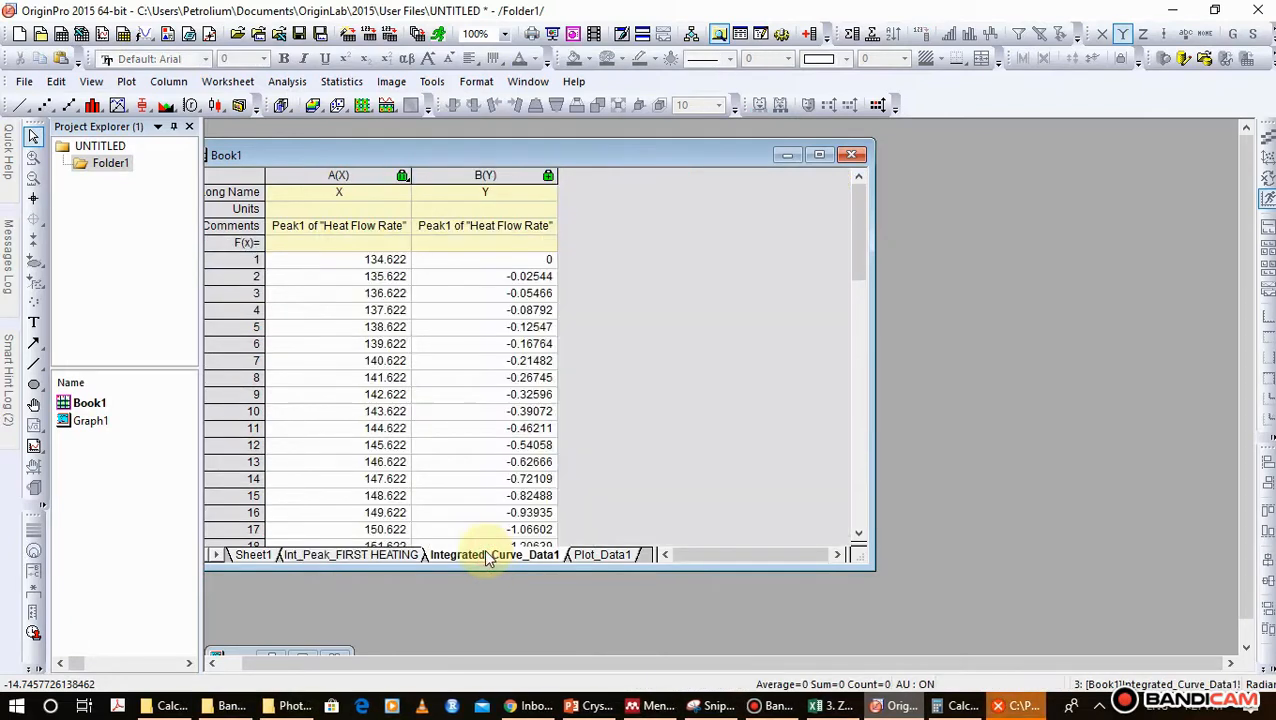
pyautogui.click(596, 556)
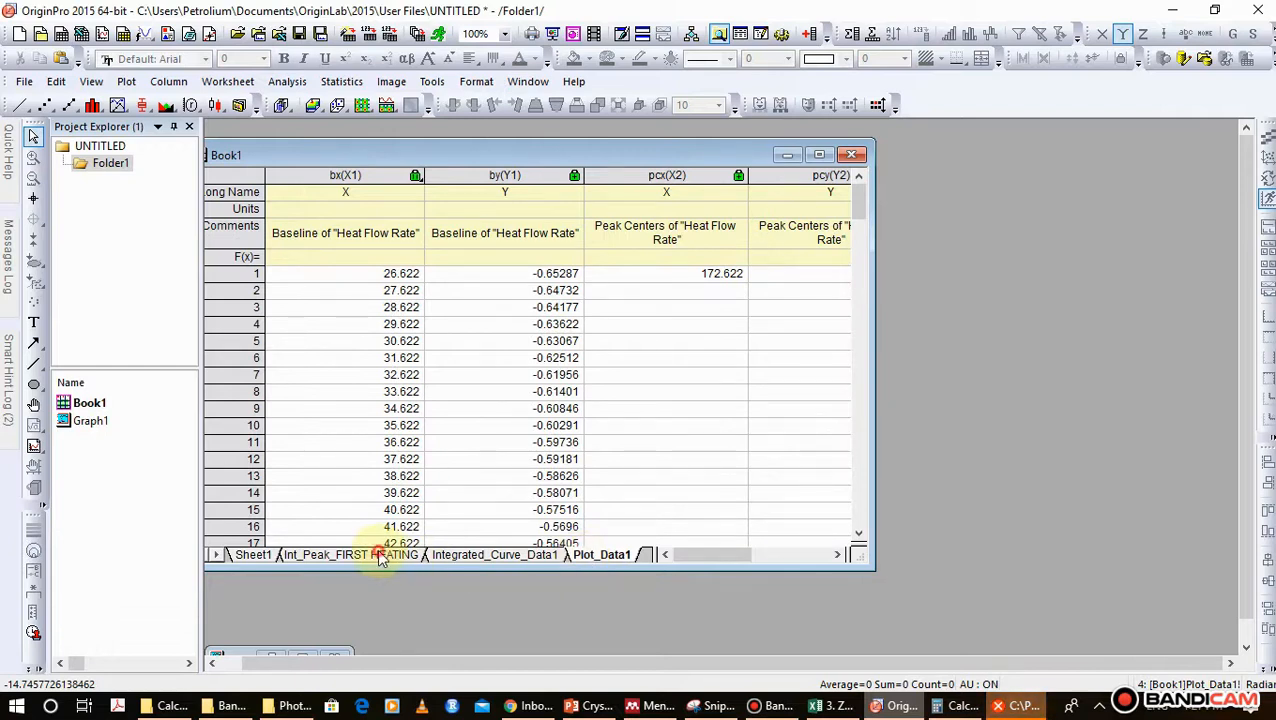
pyautogui.click(380, 557)
# - Plot the IInd Heating heat flow rate column of Sheet1 as a simple line graph against temperature
pyautogui.click(253, 556)
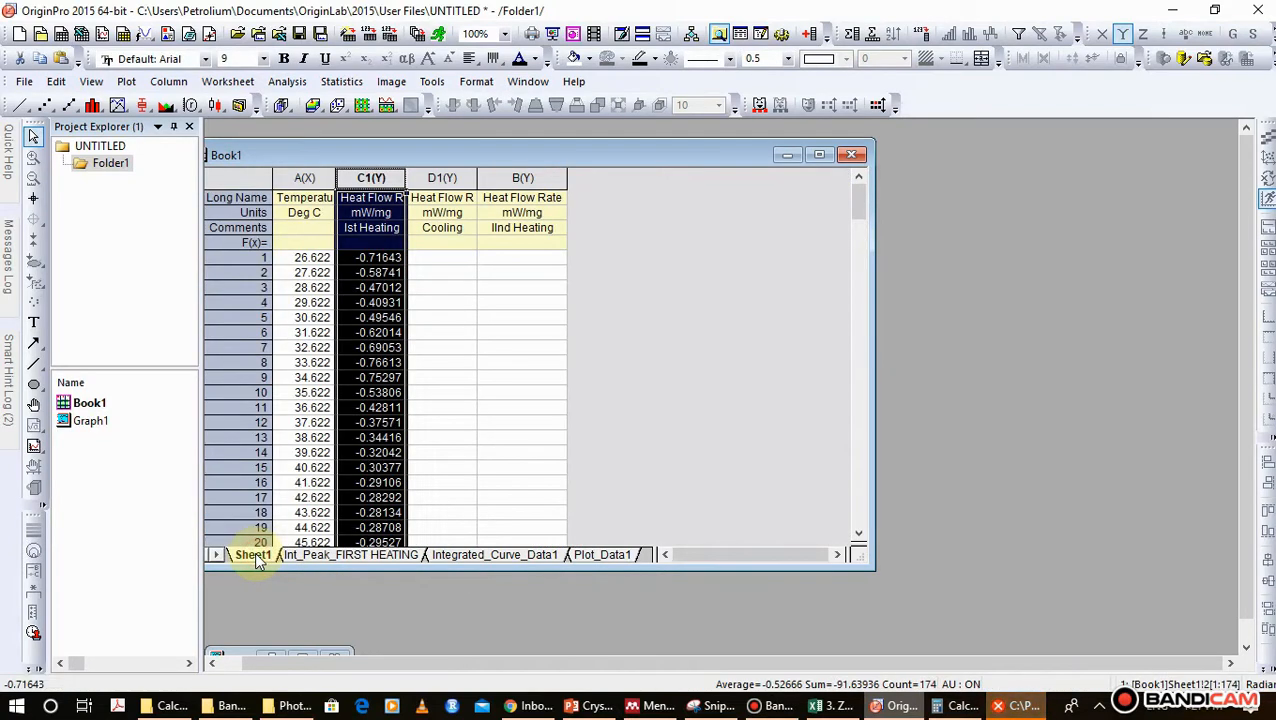
pyautogui.click(465, 393)
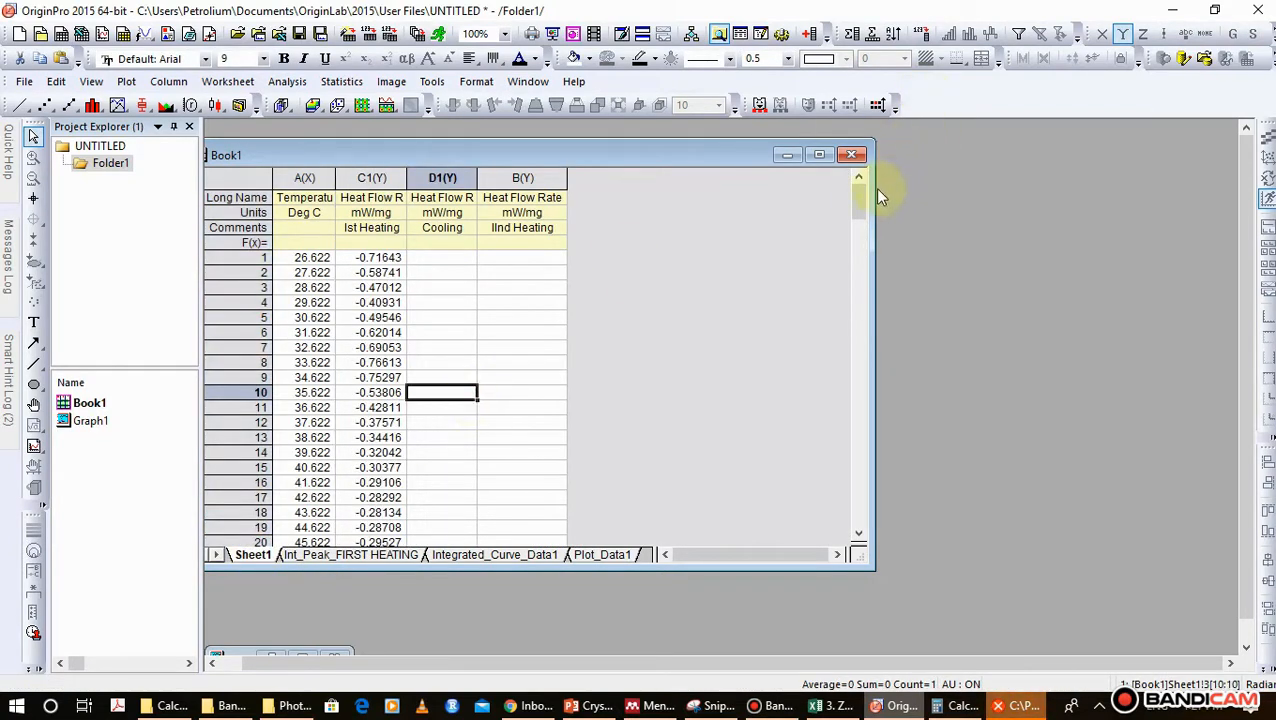
pyautogui.moveTo(860, 197)
pyautogui.mouseDown()
pyautogui.moveTo(841, 287)
pyautogui.moveTo(855, 180)
pyautogui.mouseUp()
pyautogui.click(512, 176)
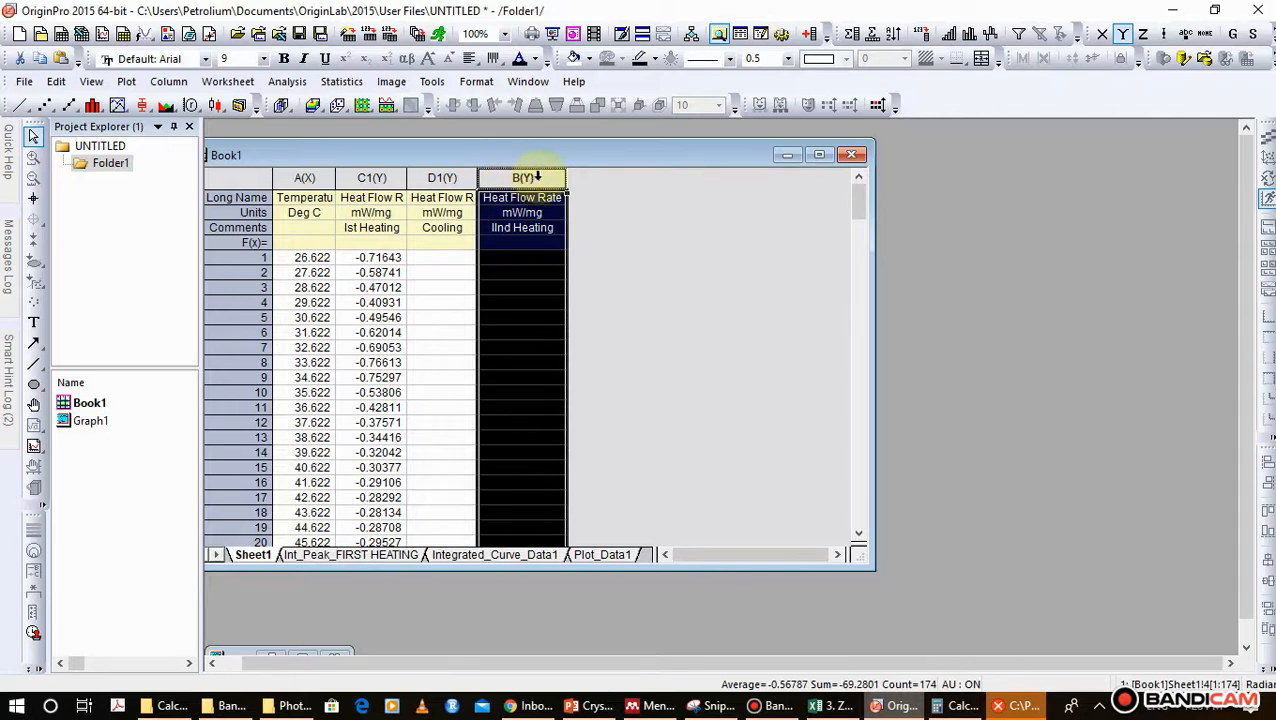
pyautogui.rightClick(541, 179)
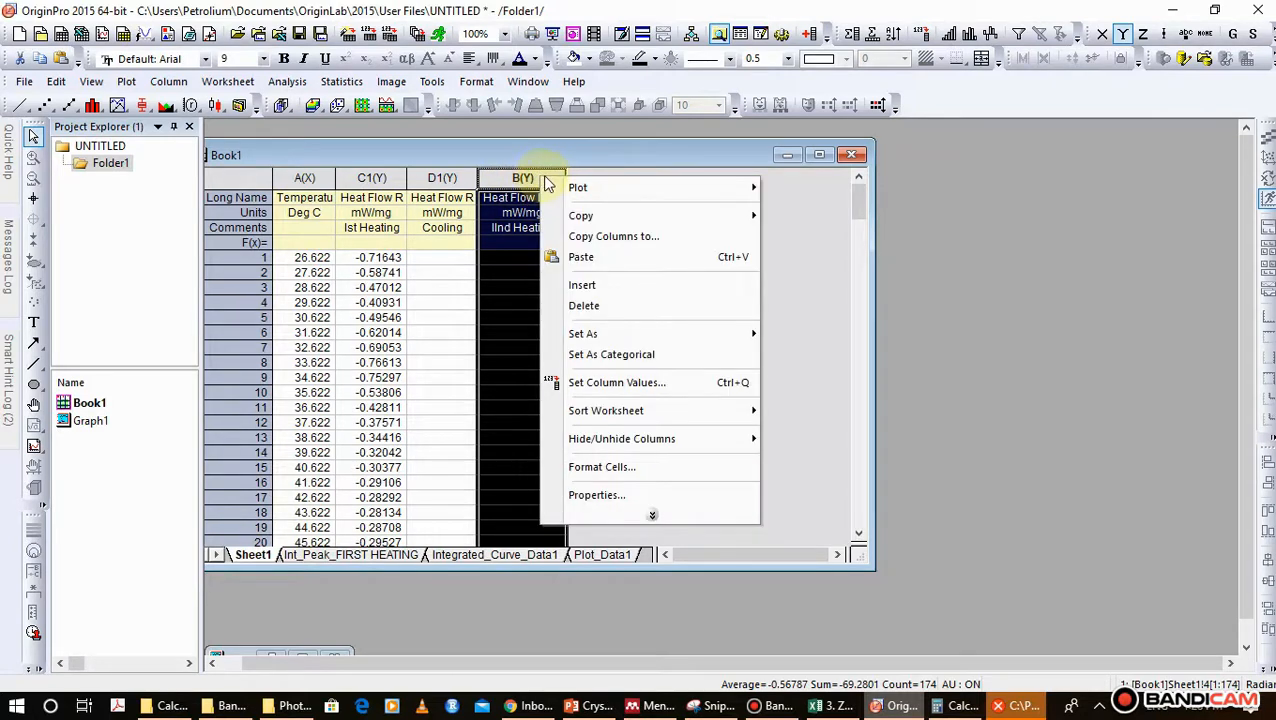
pyautogui.moveTo(591, 186)
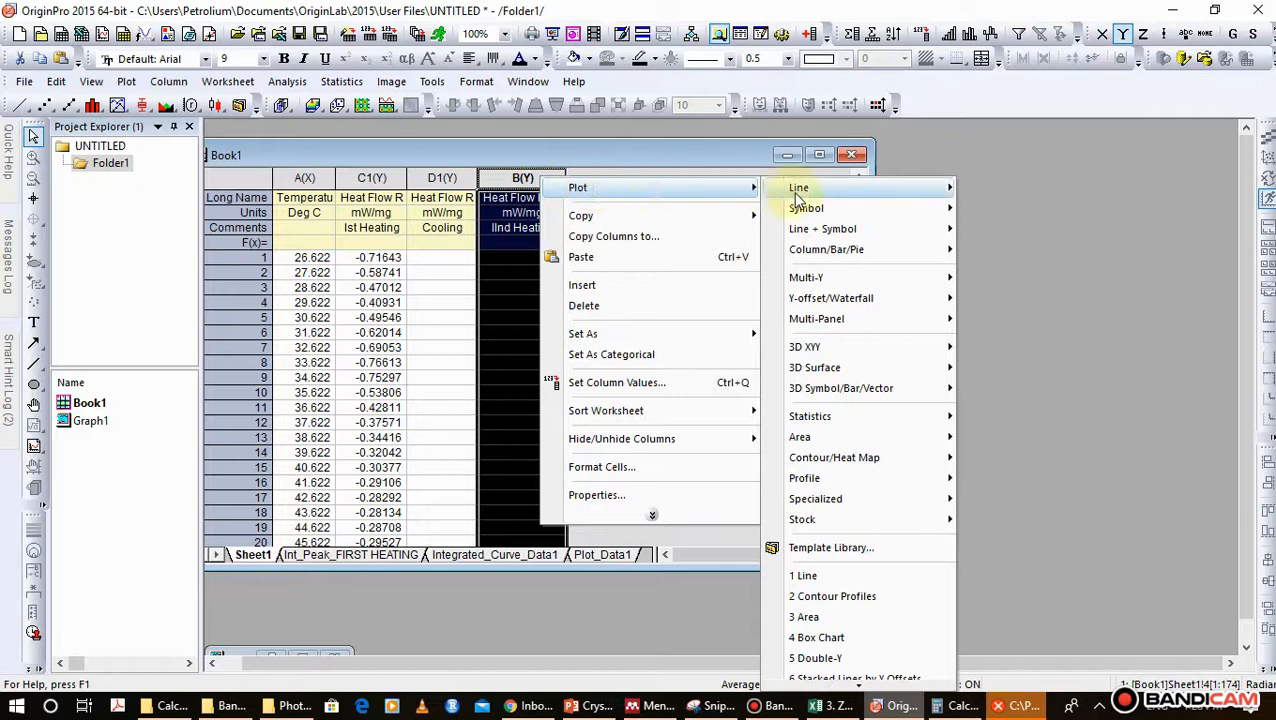
pyautogui.moveTo(797, 192)
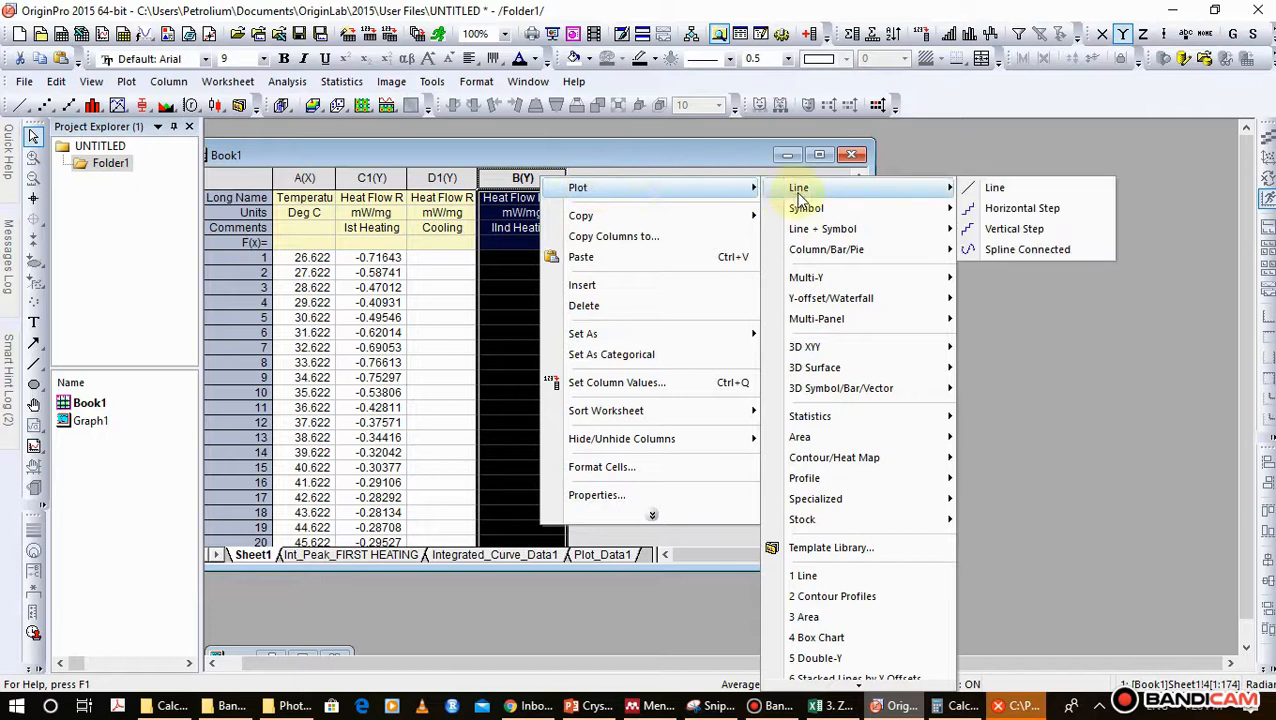
pyautogui.click(993, 190)
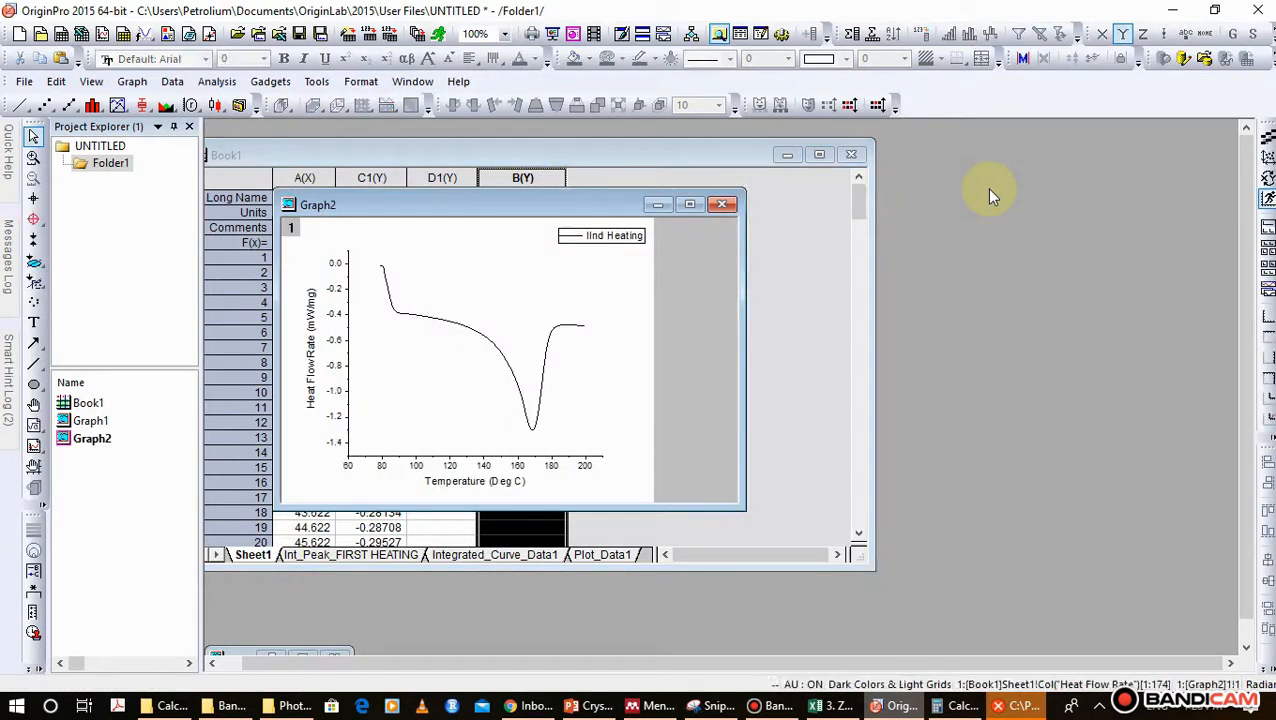
# - Examine the IInd Heating curve at full window size and place its restored graph window clear of the worksheet columns
pyautogui.moveTo(575, 207); pyautogui.dragTo(759, 204)
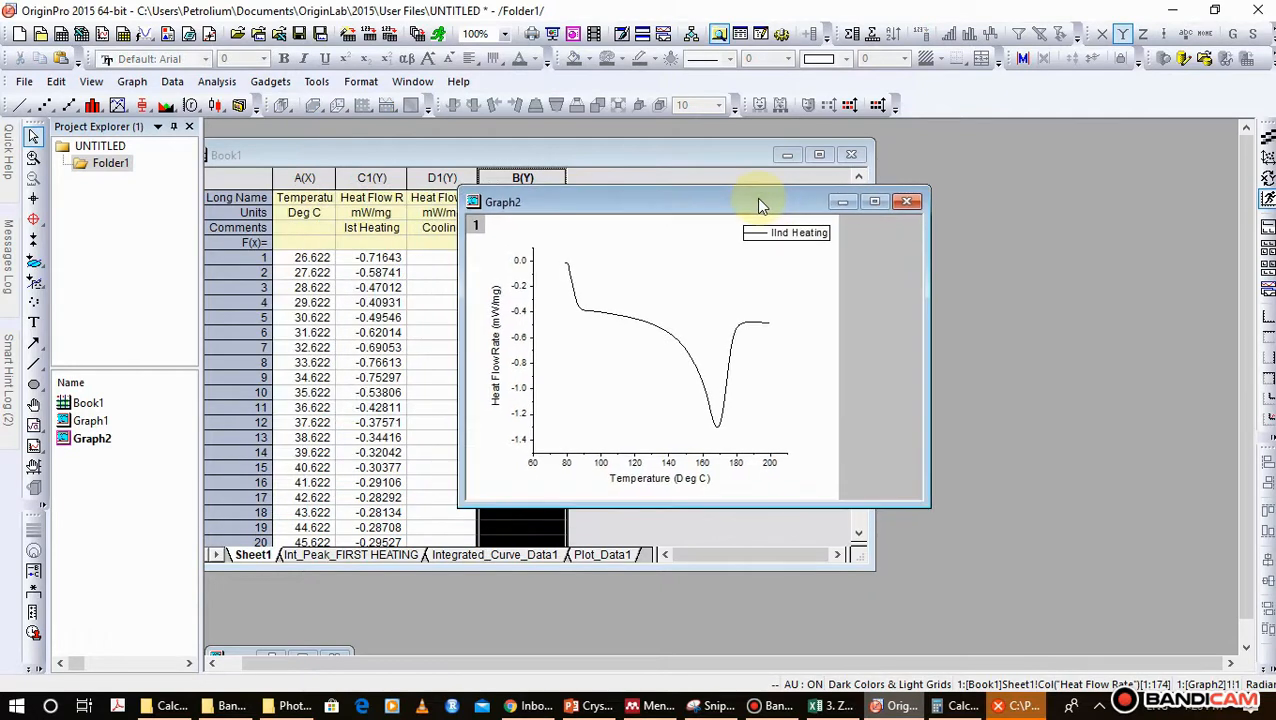
pyautogui.click(876, 201)
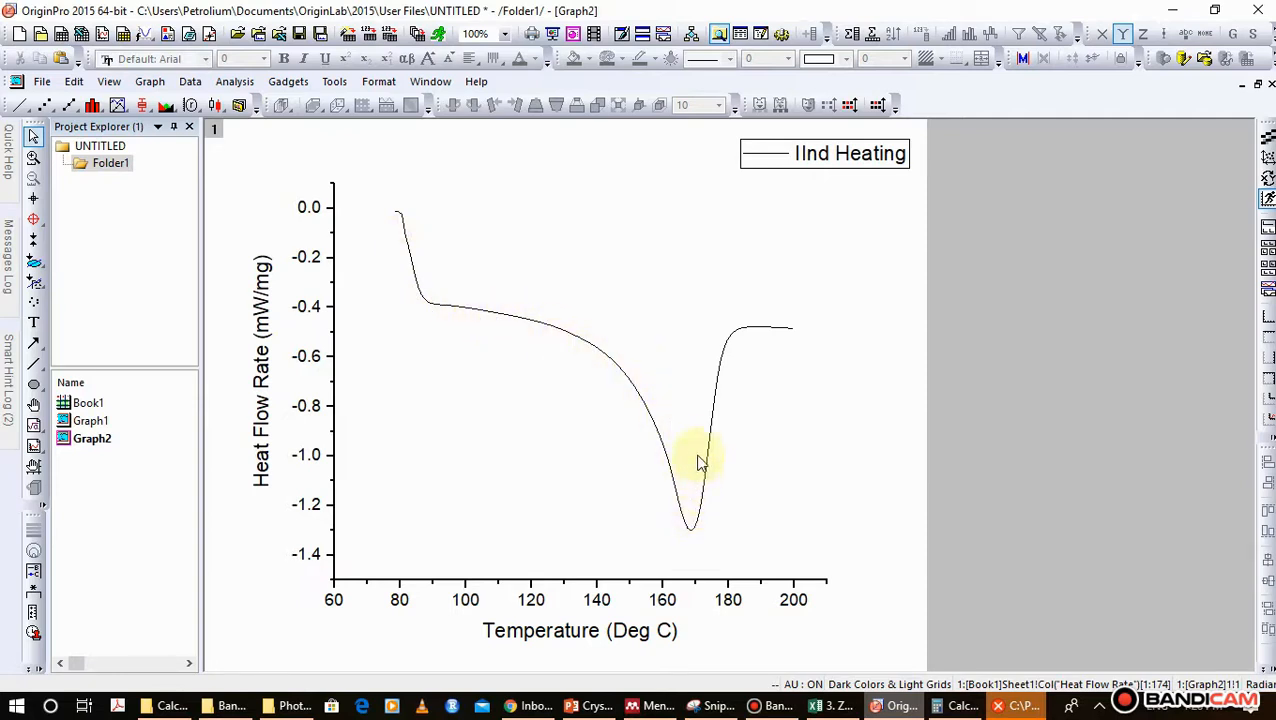
pyautogui.click(1259, 87)
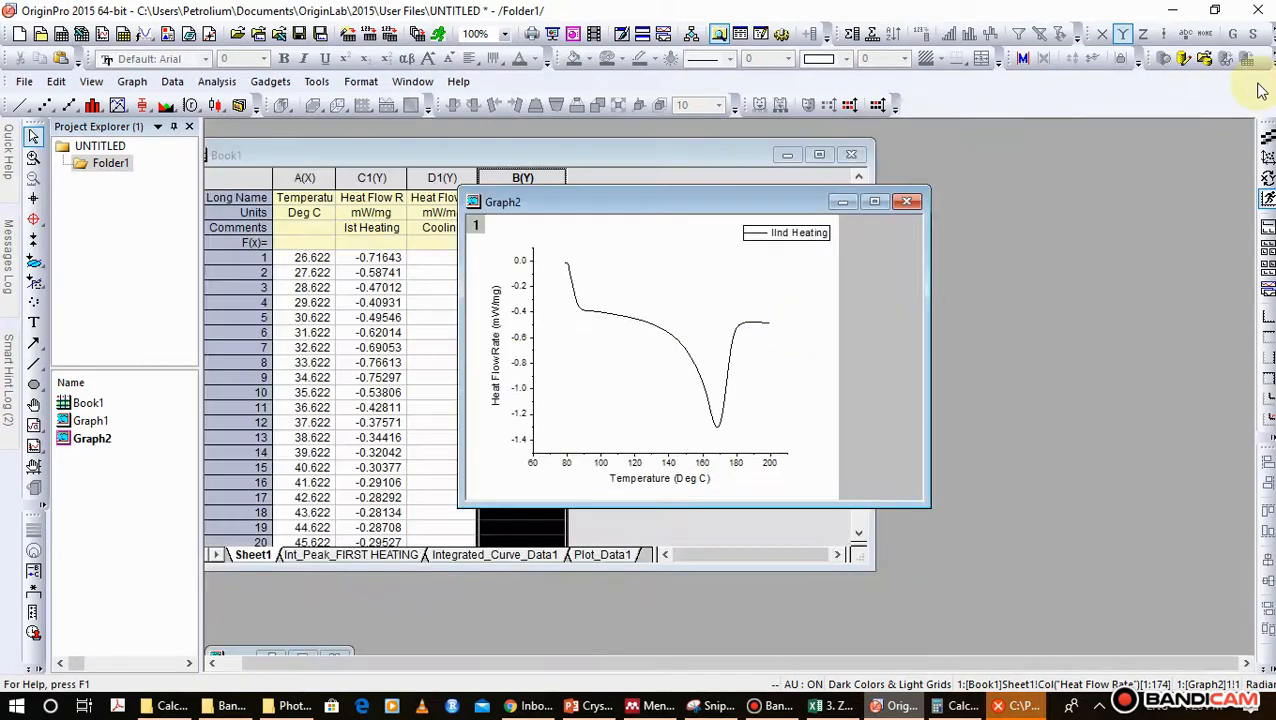
pyautogui.moveTo(730, 210); pyautogui.dragTo(893, 201)
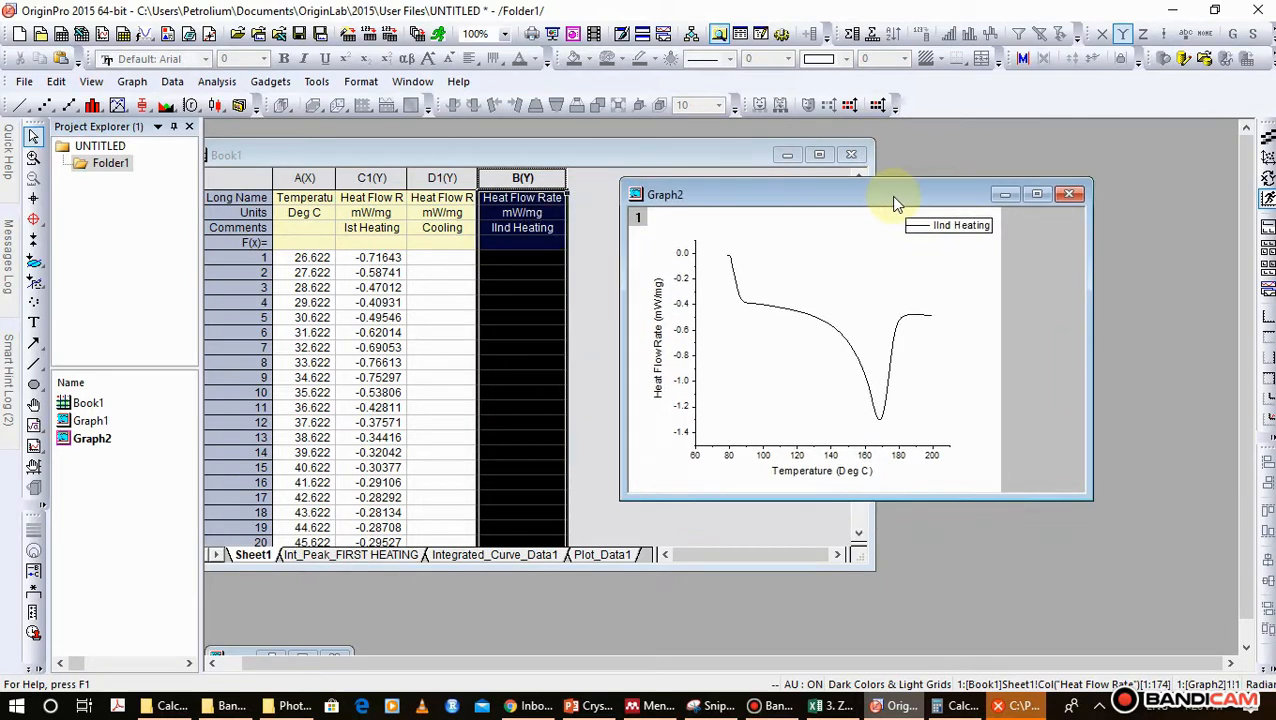
# - Start the Peak Analyzer on the IInd Heating graph with the goal Integrate Peaks and proceed to the baseline mode stage
pyautogui.click(217, 85)
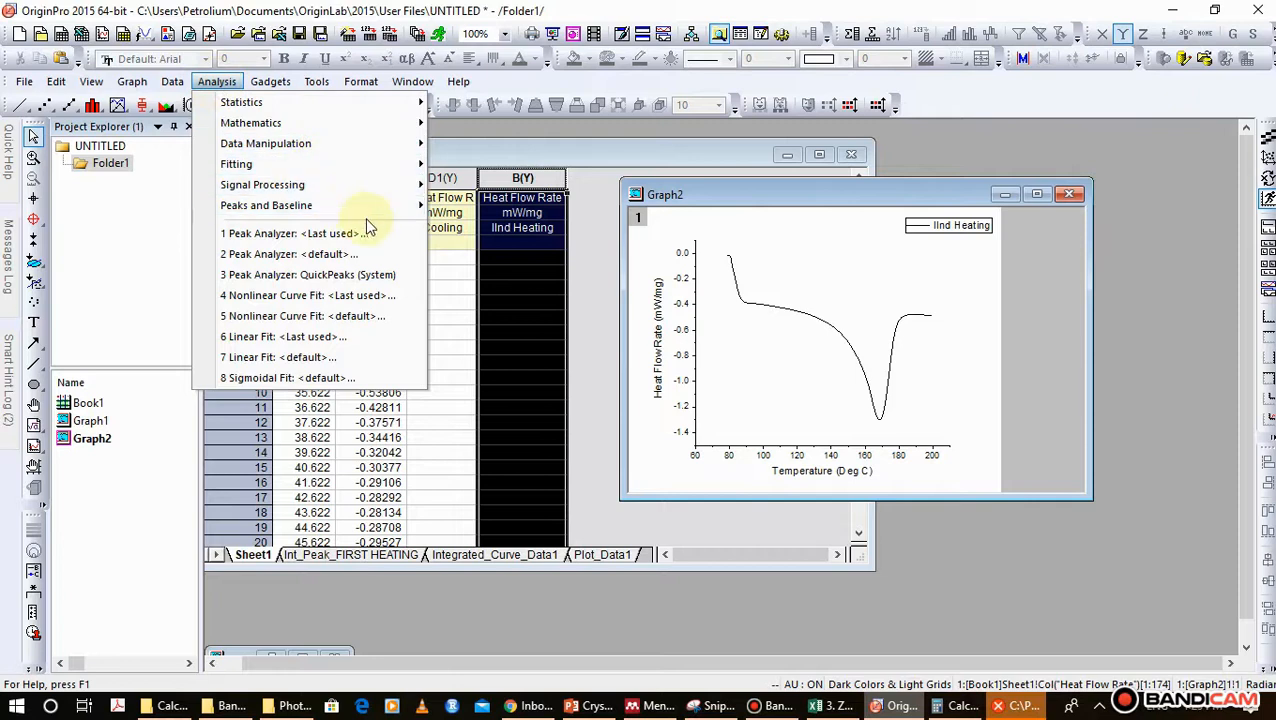
pyautogui.moveTo(418, 205)
pyautogui.moveTo(545, 238)
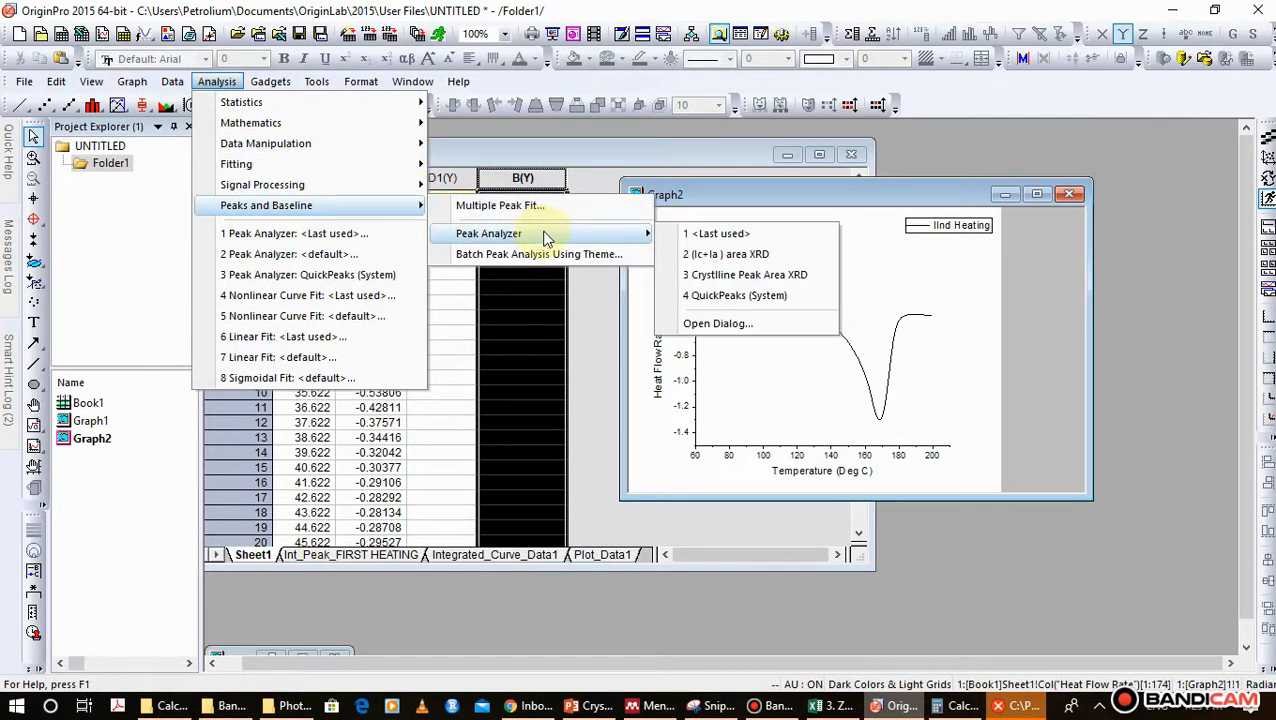
pyautogui.click(715, 323)
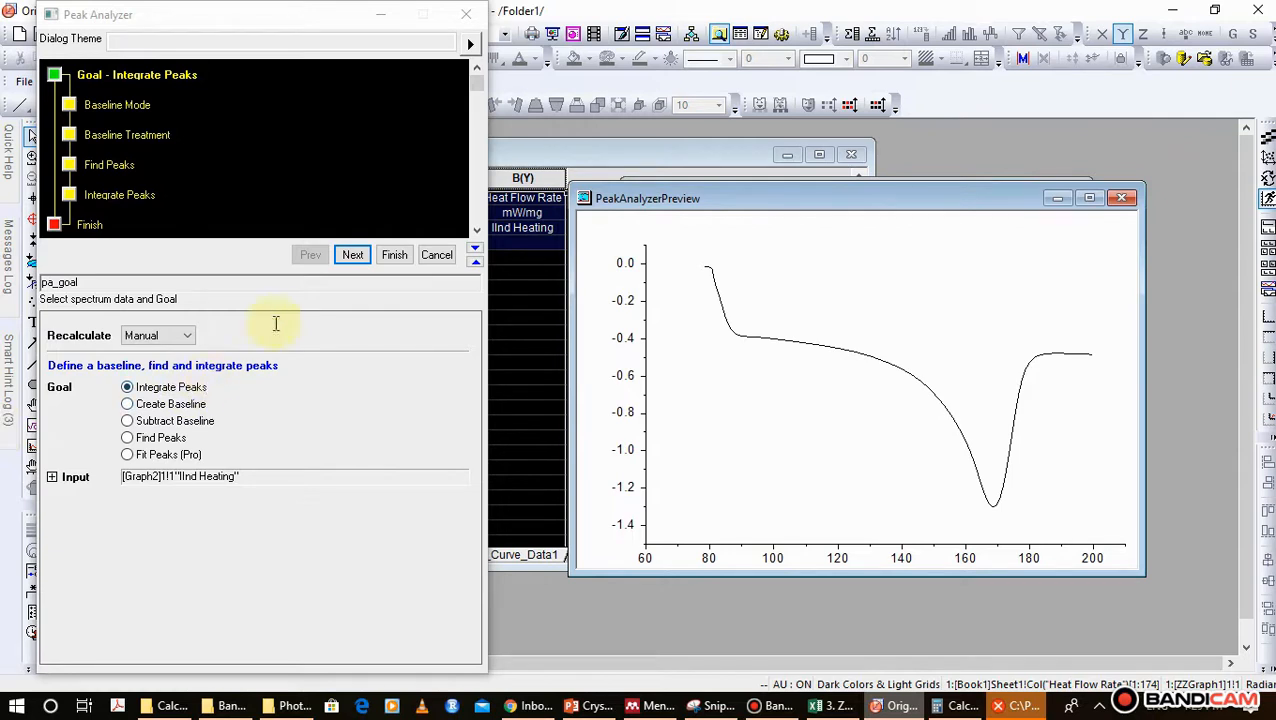
pyautogui.click(353, 254)
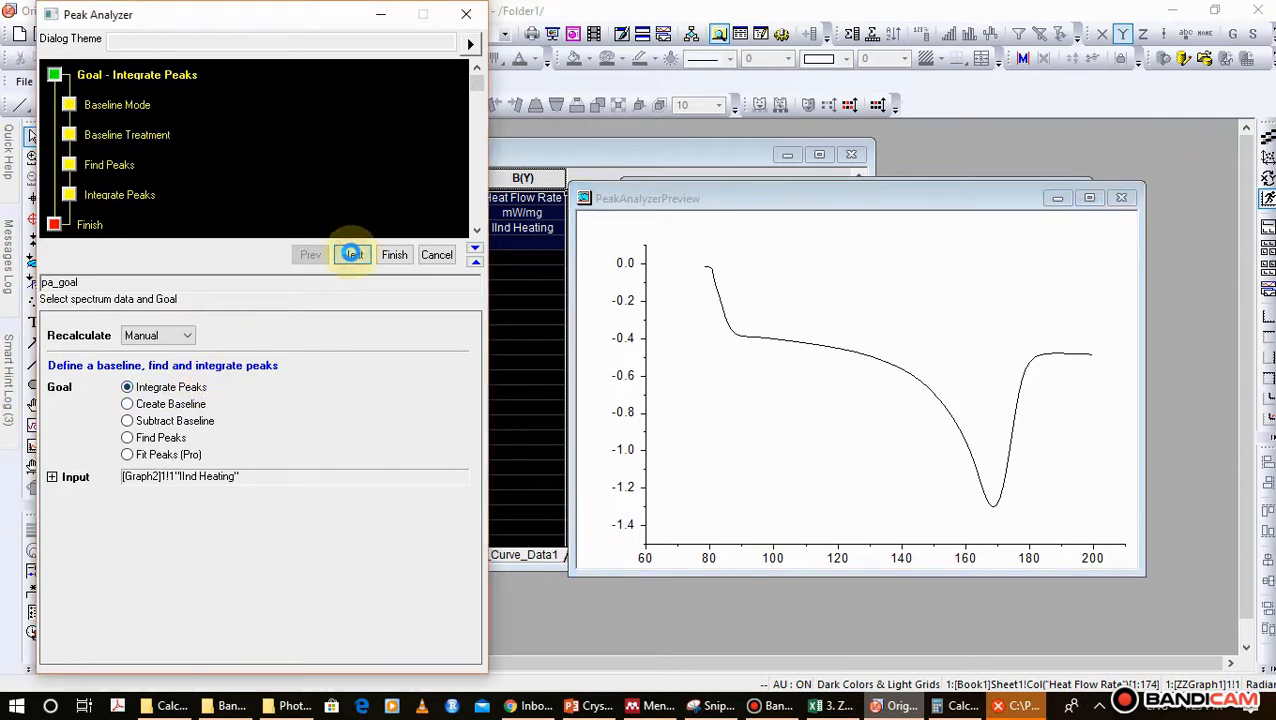
# - Set the baseline mode to User Defined with the automatically found anchor points and proceed to the baseline creation stage
pyautogui.click(244, 318)
pyautogui.click(210, 350)
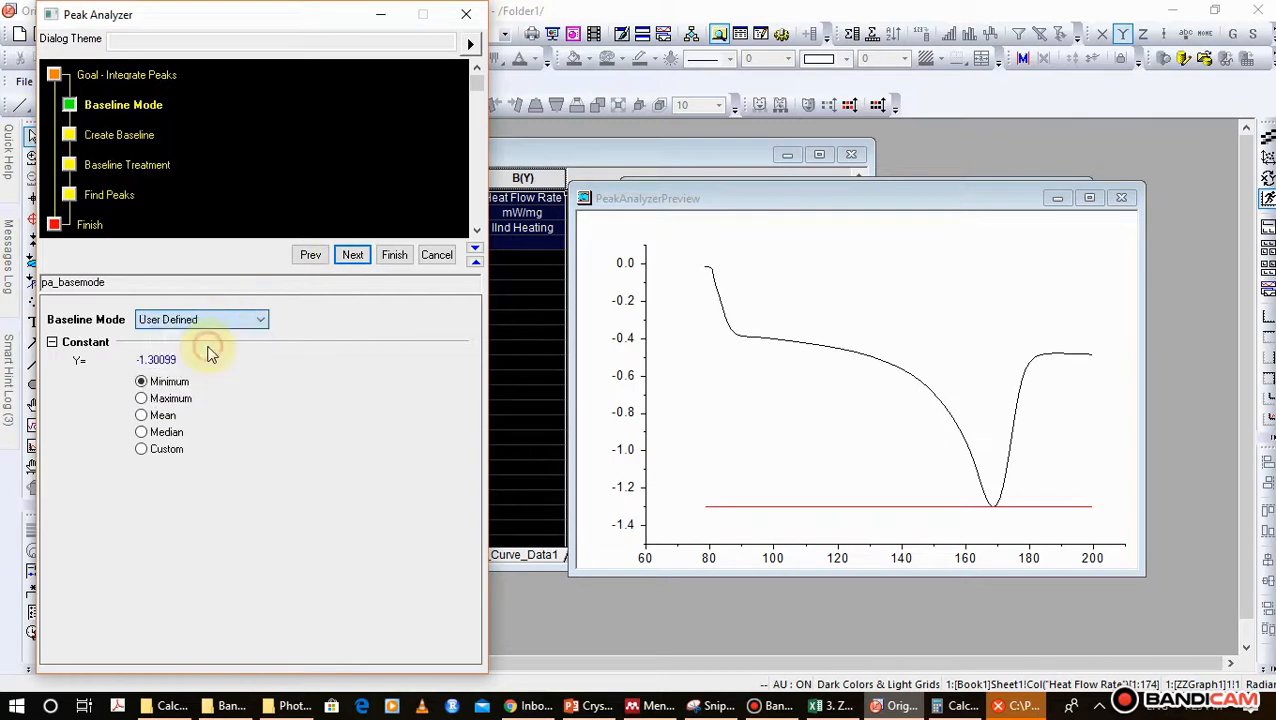
pyautogui.click(469, 374)
pyautogui.moveTo(469, 373); pyautogui.dragTo(469, 427)
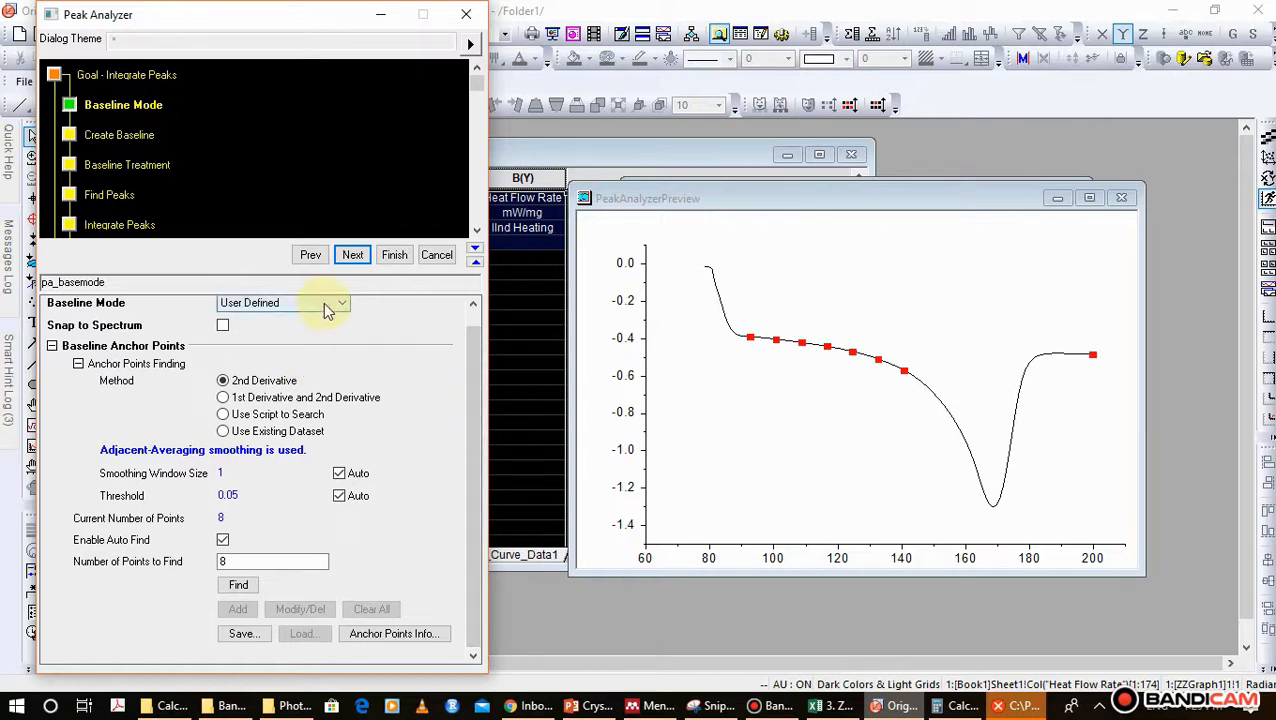
pyautogui.click(350, 254)
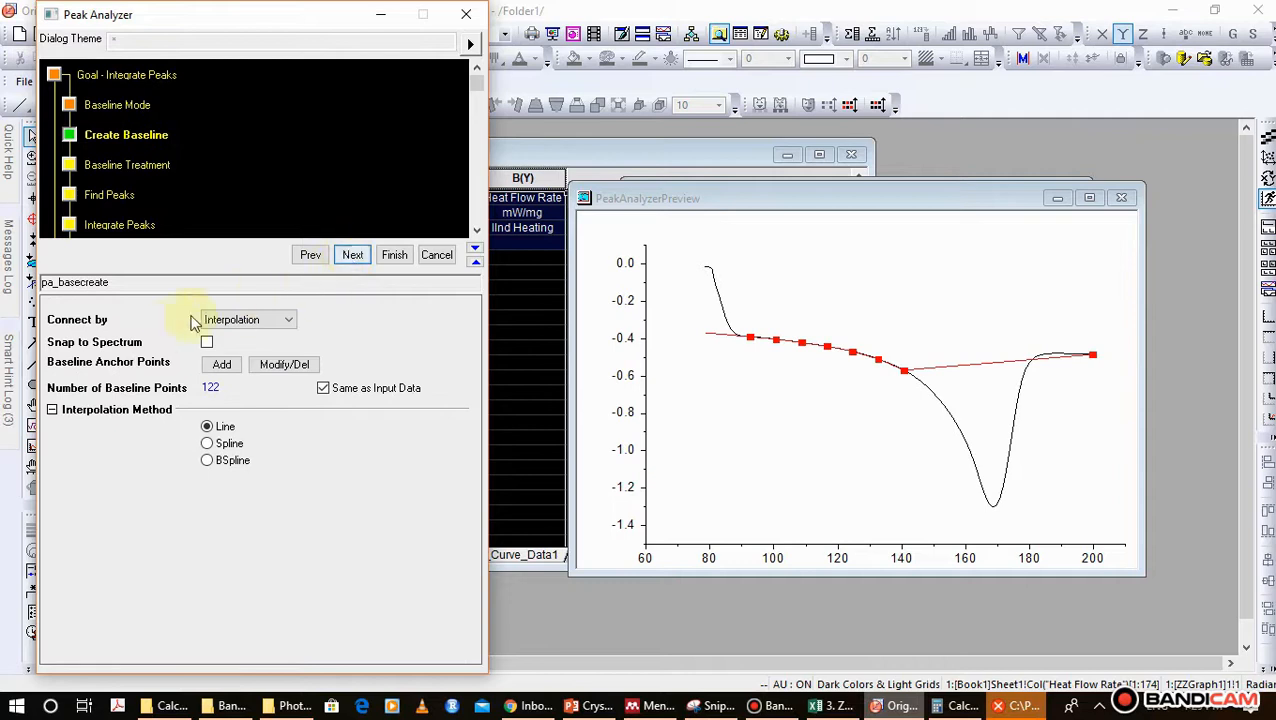
# - Enable Snap to Spectrum and add six baseline anchor points: three on the initial steep drop and three on the flat tail from about 184 °C
pyautogui.click(207, 343)
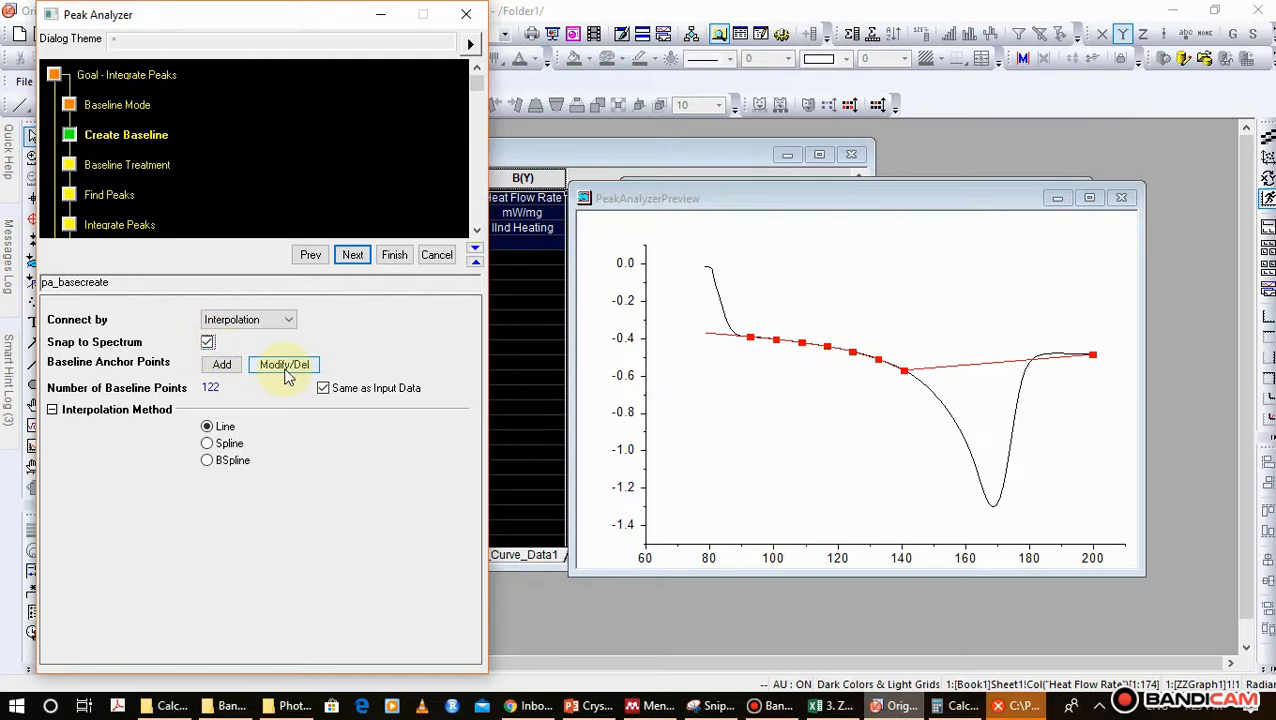
pyautogui.click(222, 364)
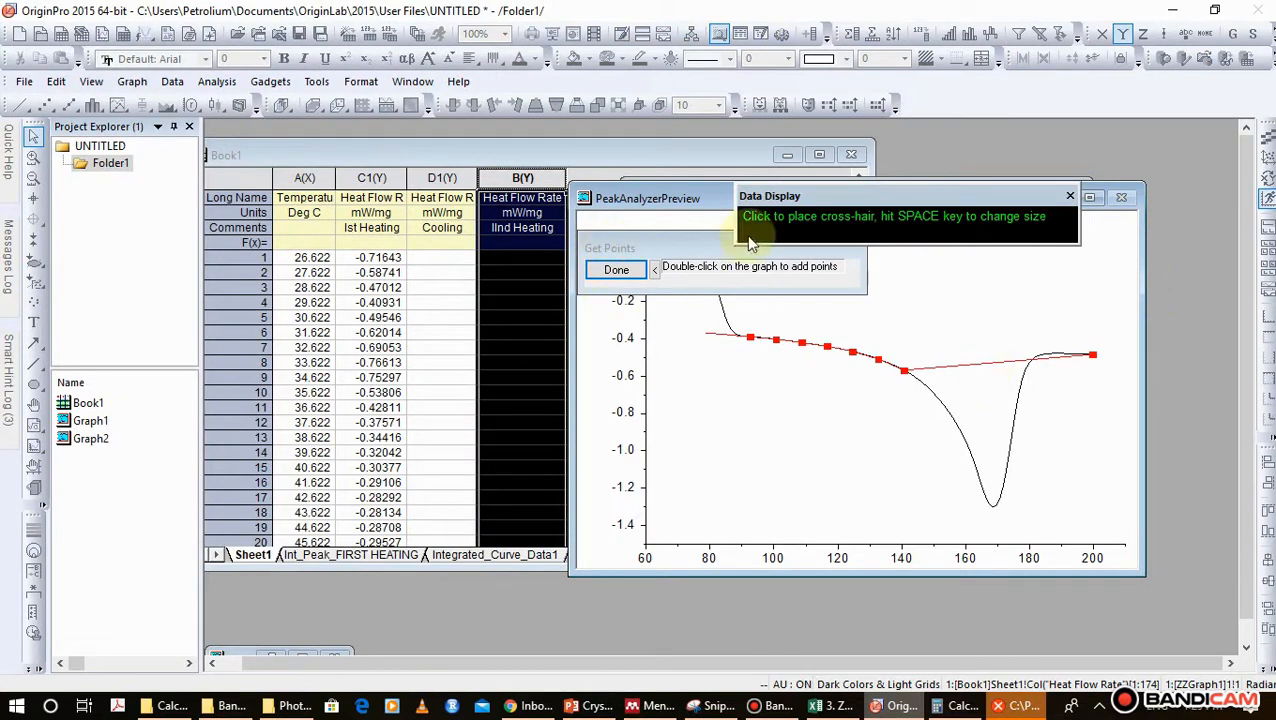
pyautogui.doubleClick(721, 301)
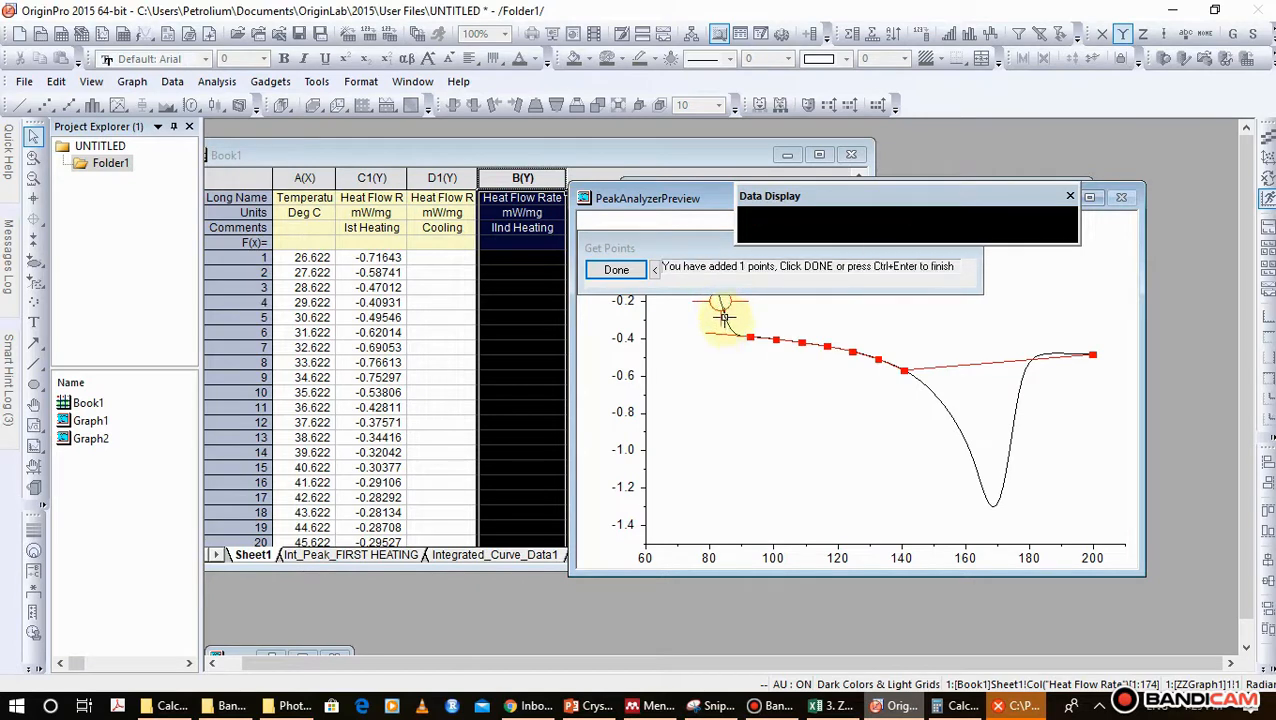
pyautogui.doubleClick(723, 317)
pyautogui.doubleClick(731, 333)
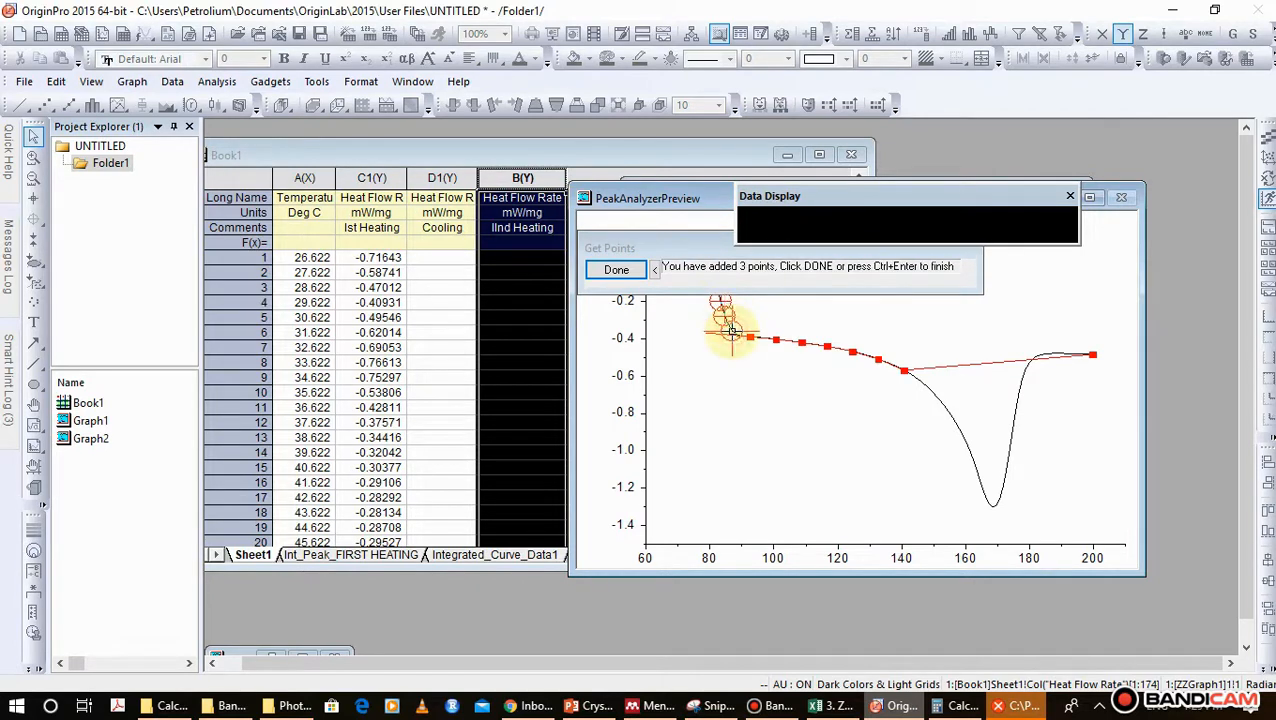
pyautogui.doubleClick(1040, 354)
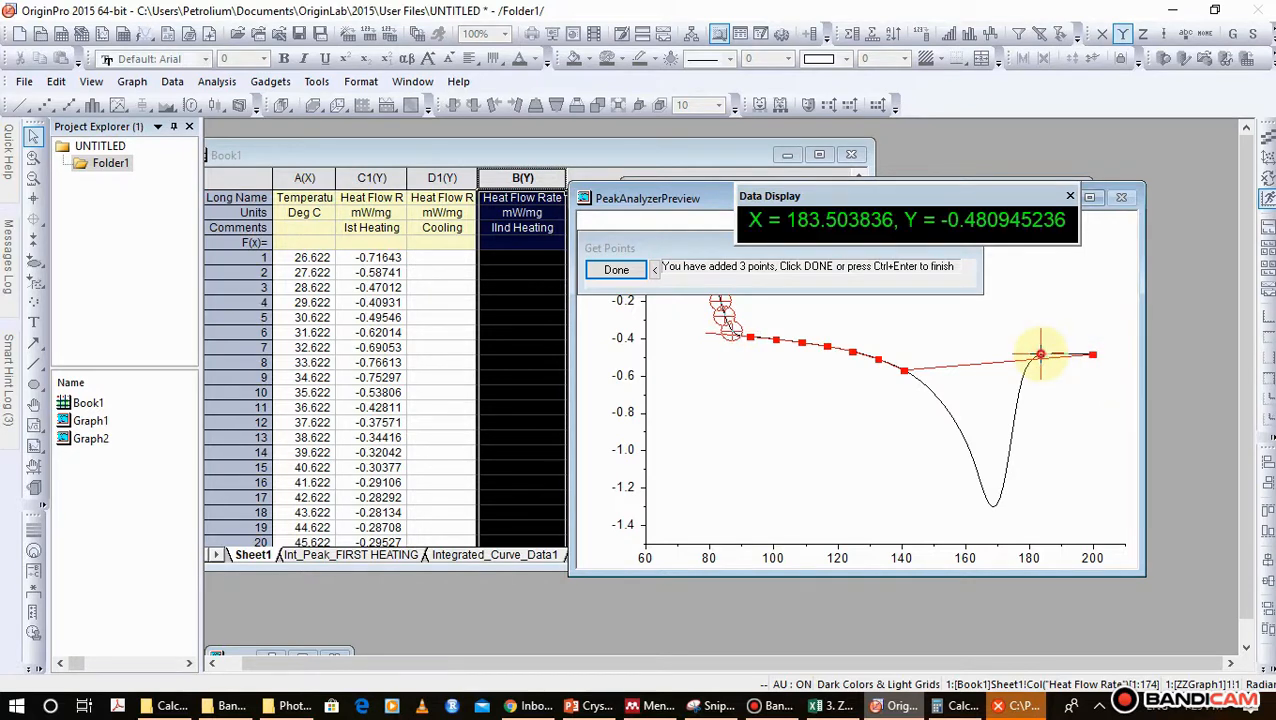
pyautogui.doubleClick(1059, 354)
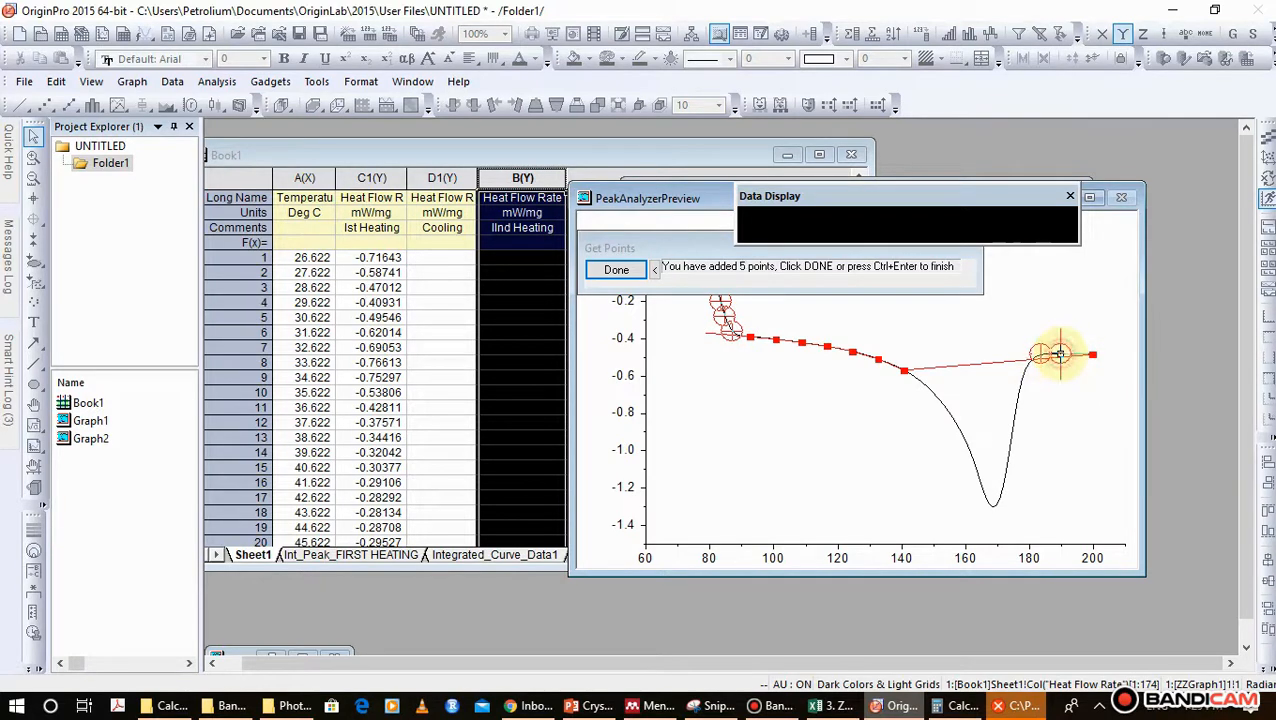
pyautogui.doubleClick(1078, 354)
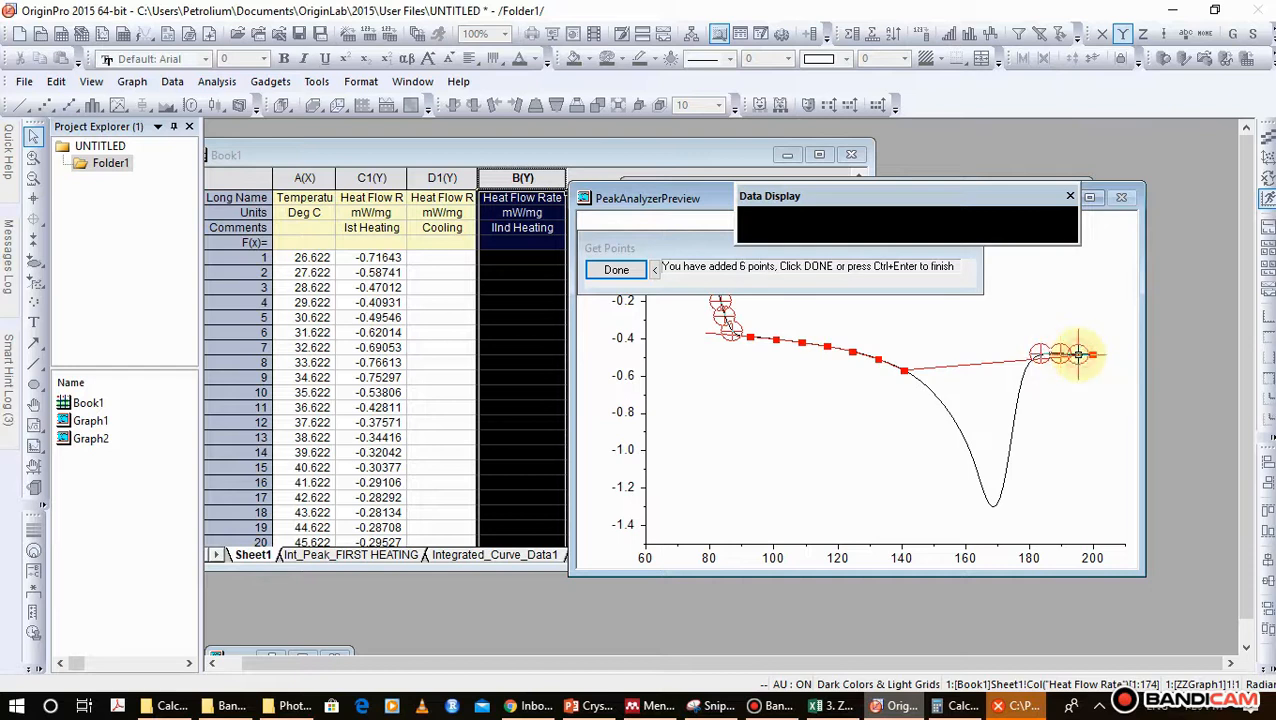
pyautogui.click(615, 271)
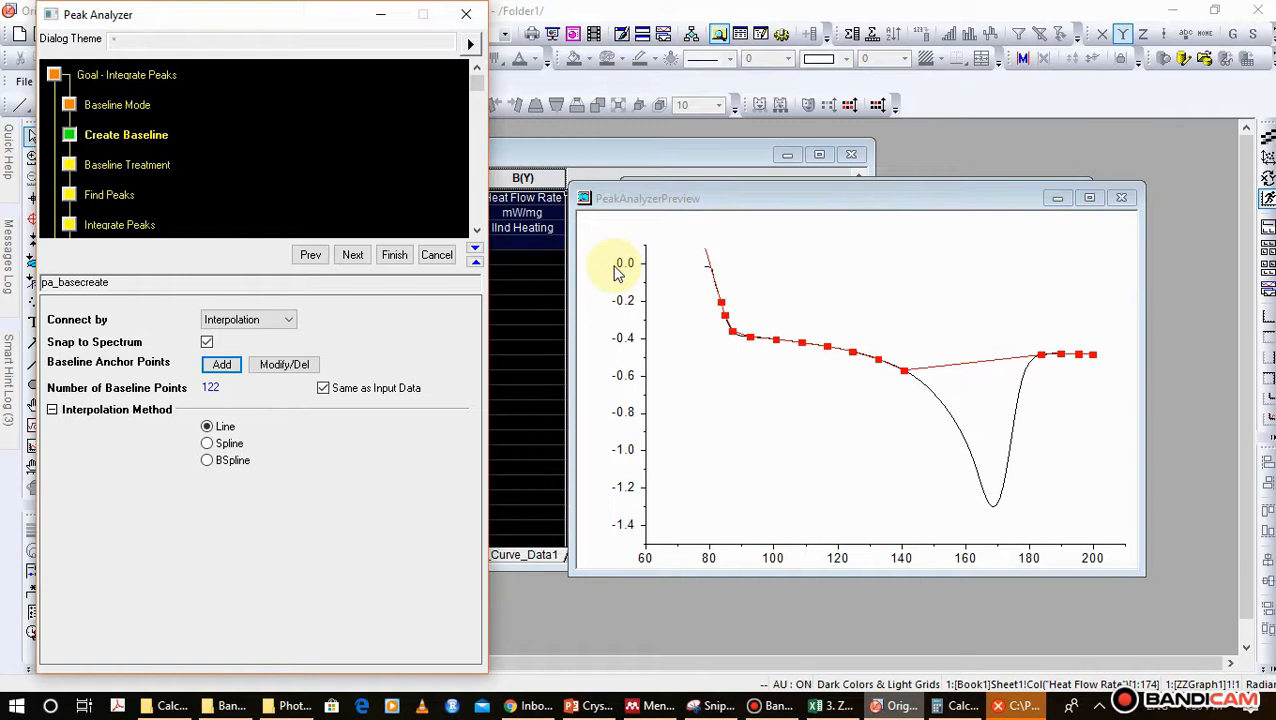
# - Start modifying the baseline anchors and reposition the first three along the initial drop at about 81.7, 83.5 and 84.9 °C
pyautogui.click(285, 366)
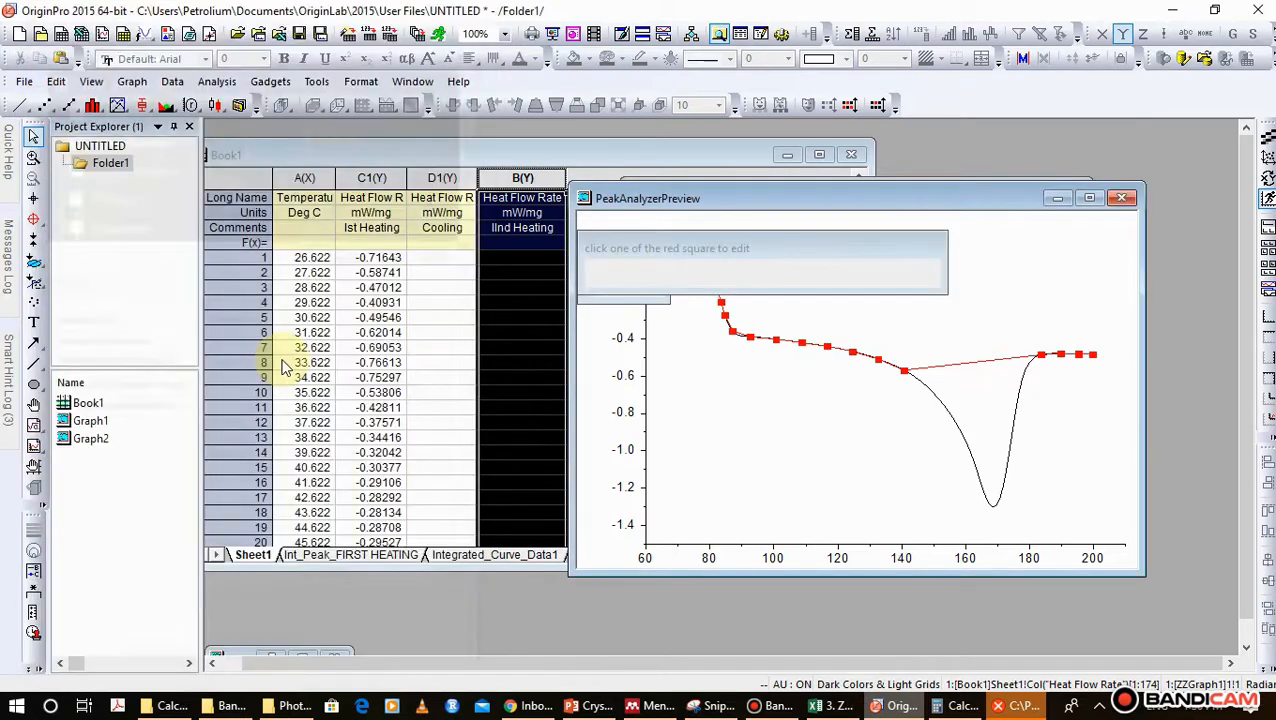
pyautogui.moveTo(794, 238); pyautogui.dragTo(858, 210)
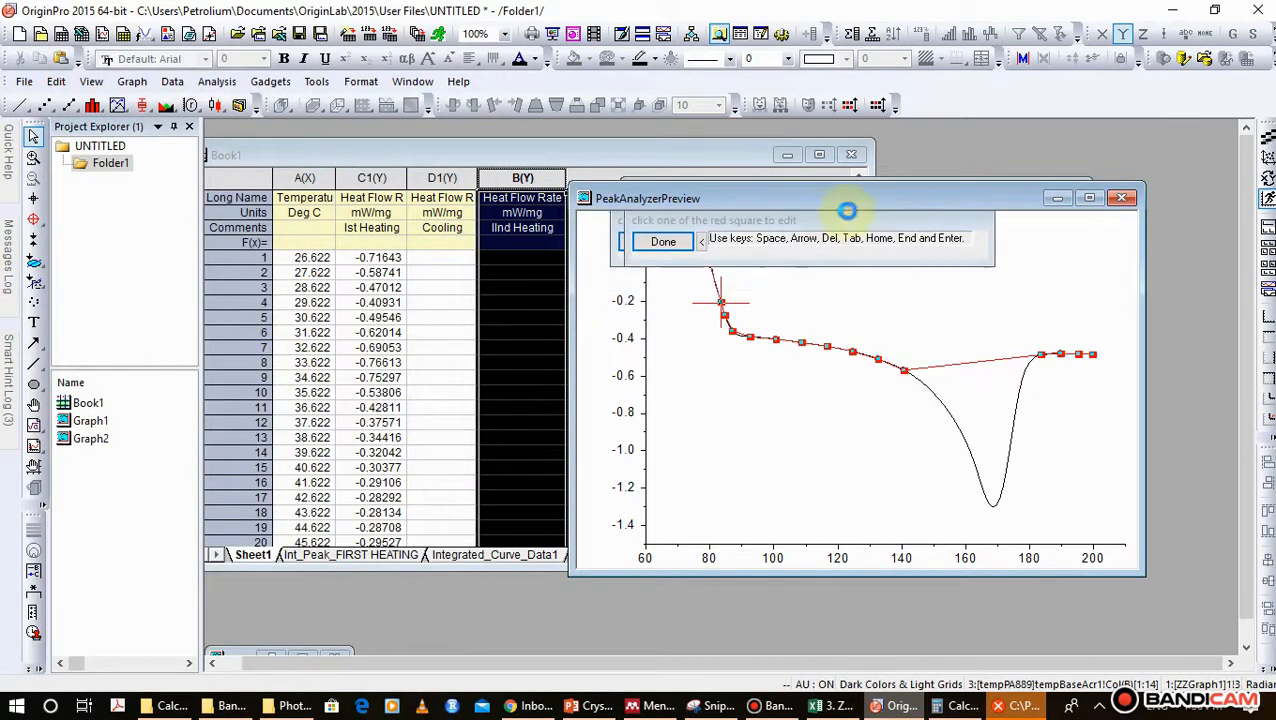
pyautogui.click(719, 299)
pyautogui.click(713, 279)
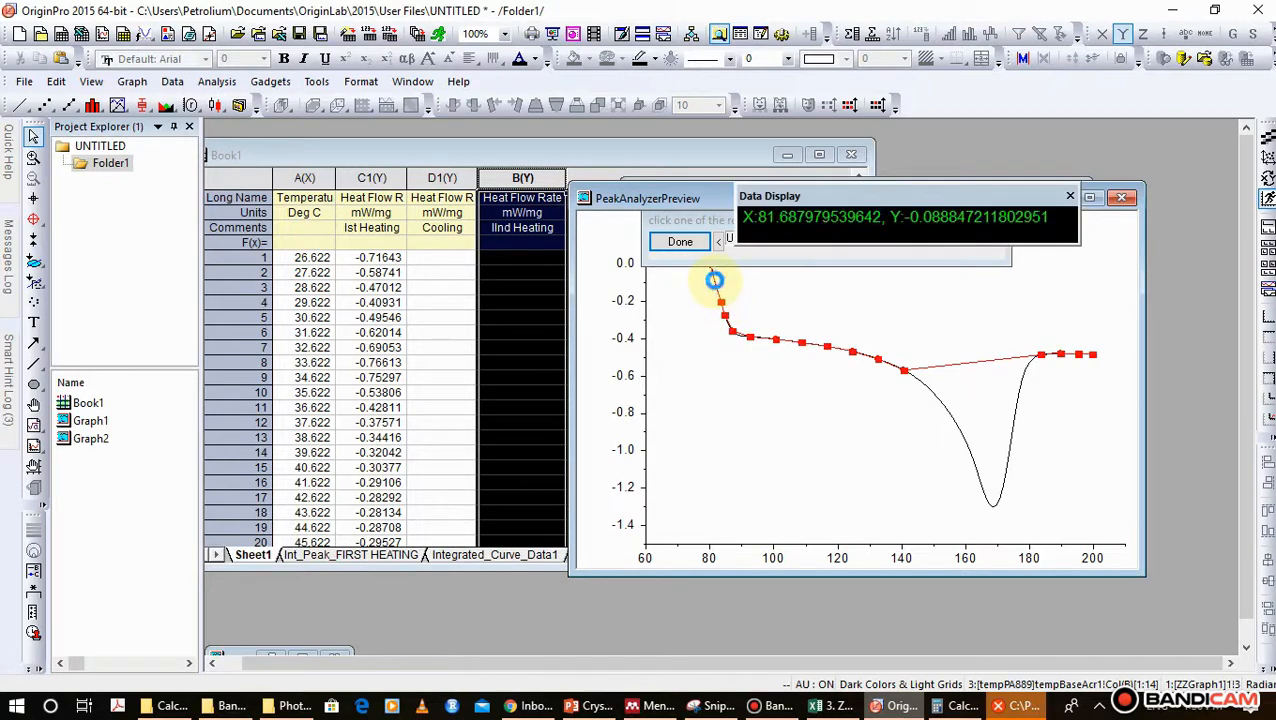
pyautogui.click(725, 314)
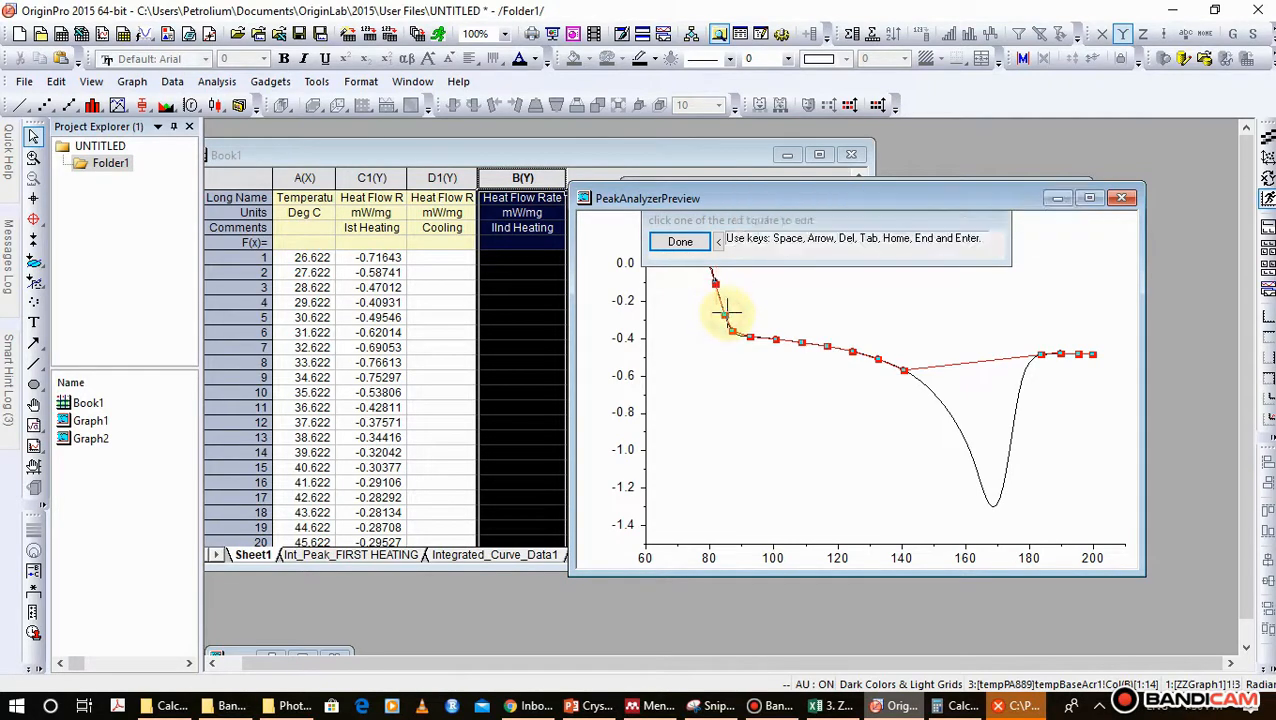
pyautogui.click(719, 299)
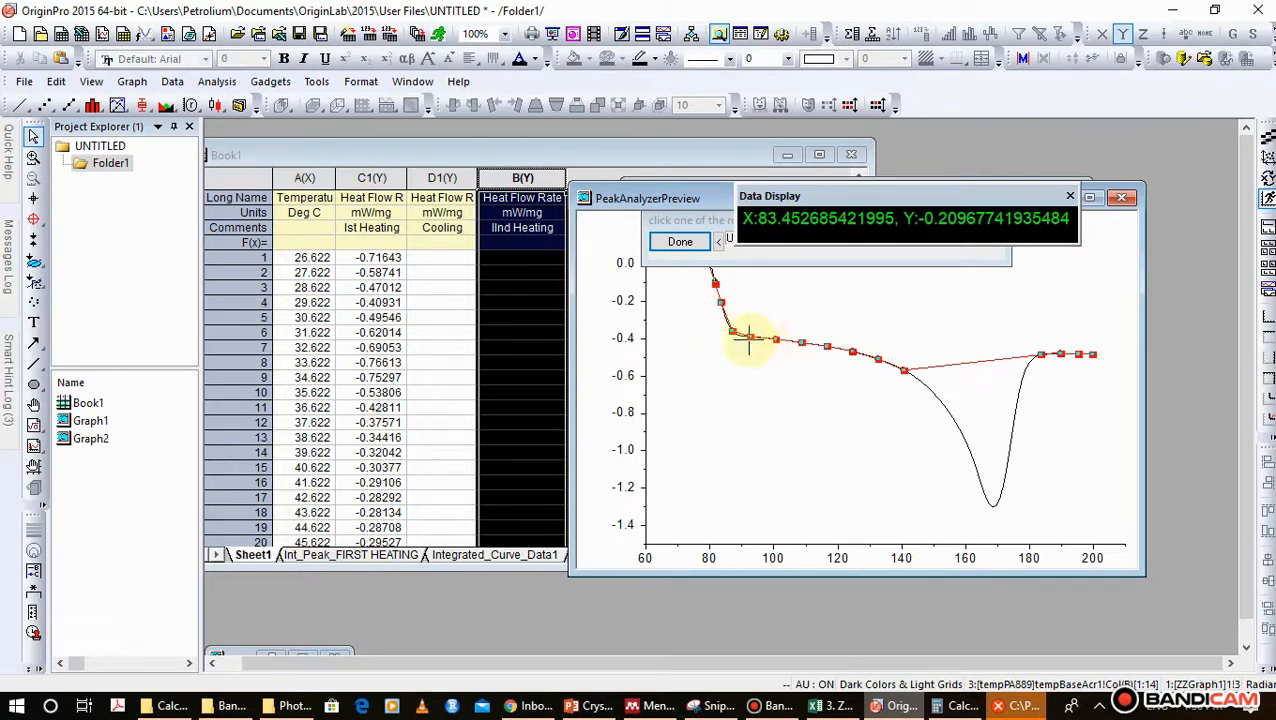
pyautogui.click(732, 330)
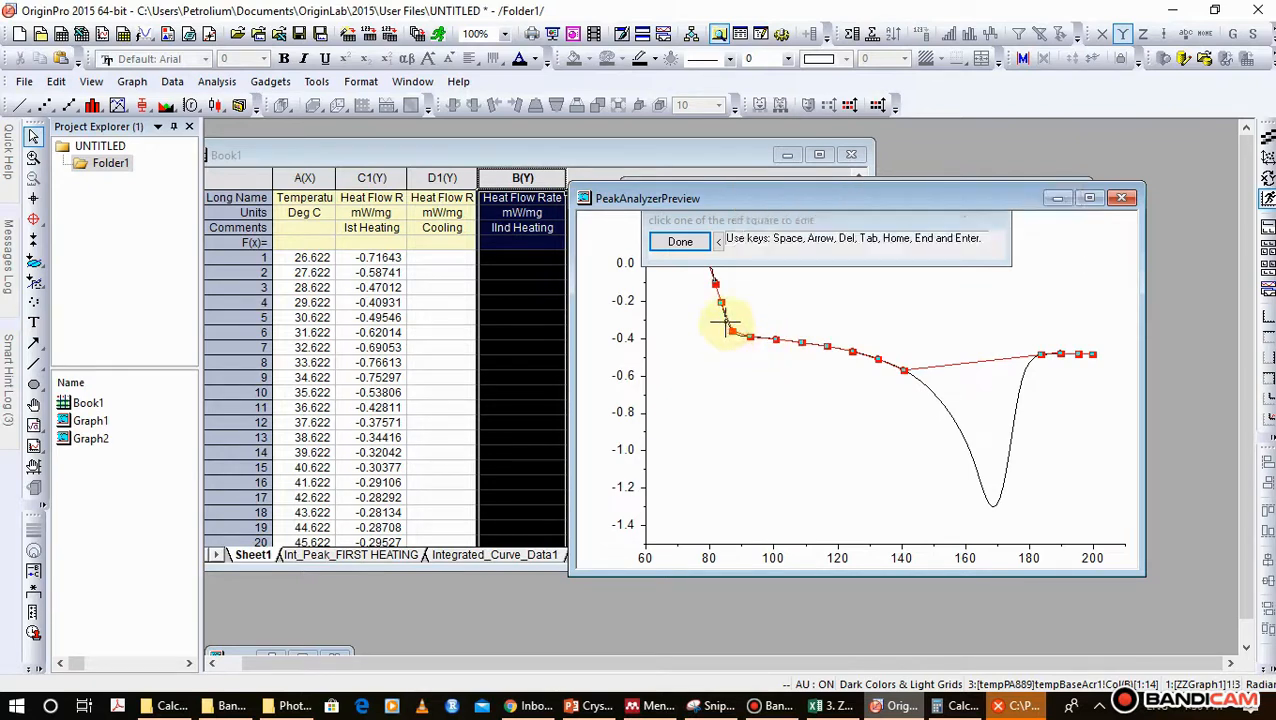
pyautogui.click(725, 318)
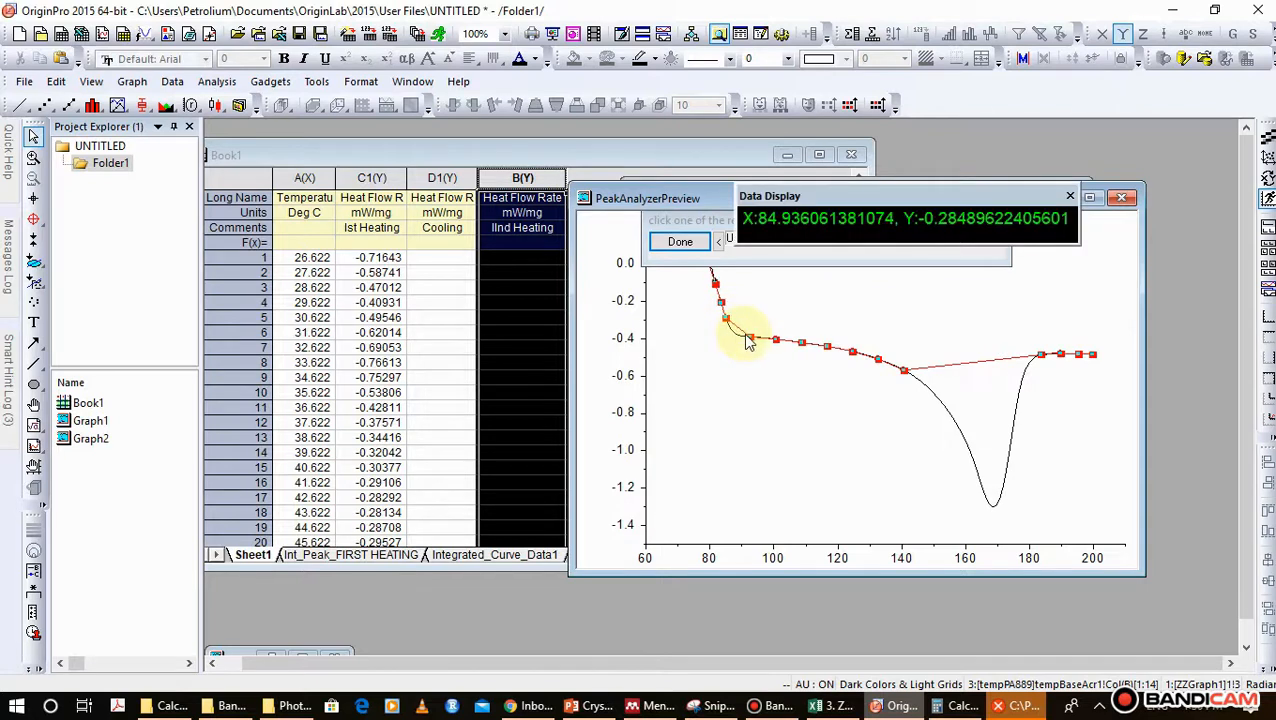
# - Move the next three baseline anchor points back along the curve to about 87.6, 93.1 and 99.3 °C
pyautogui.click(750, 338)
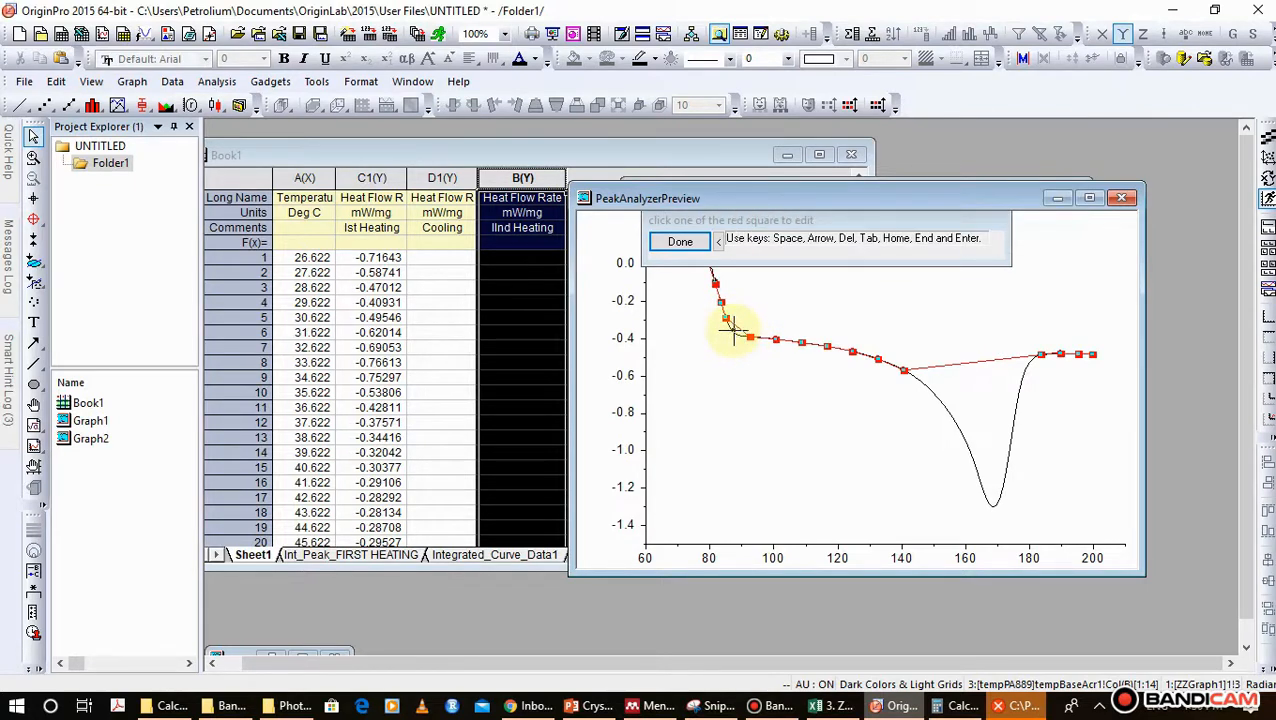
pyautogui.click(733, 330)
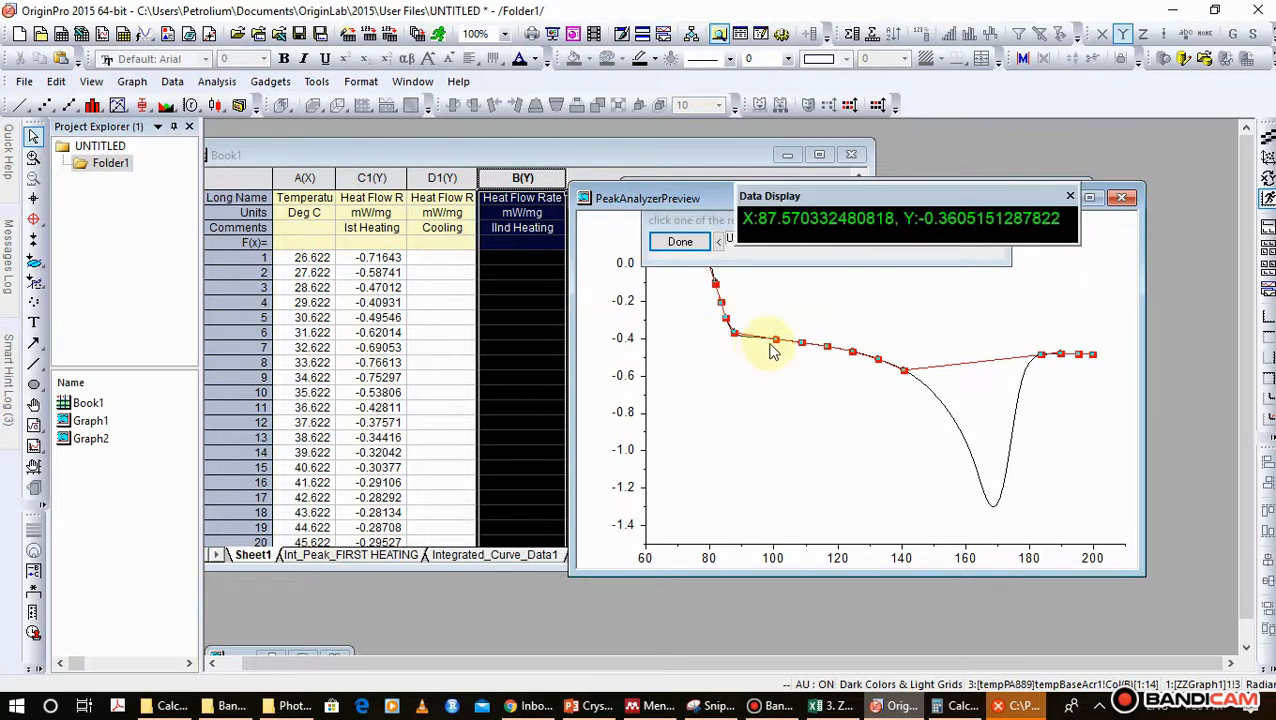
pyautogui.click(775, 340)
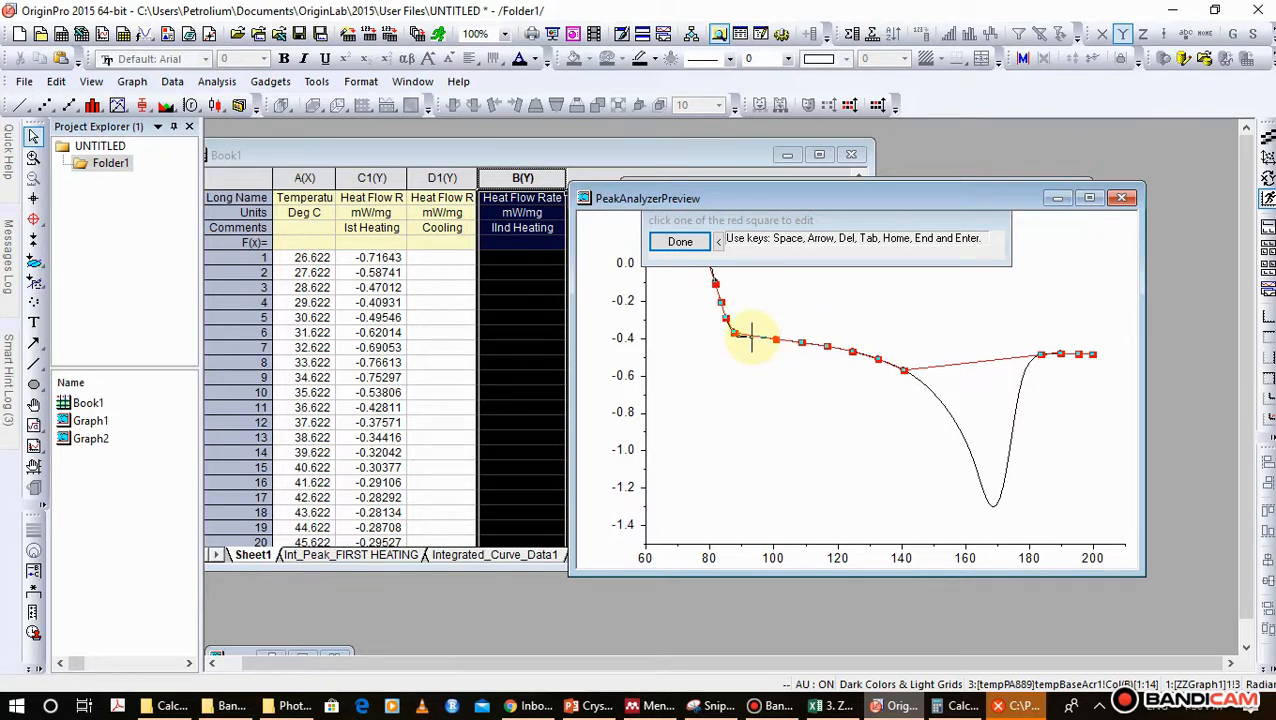
pyautogui.click(751, 337)
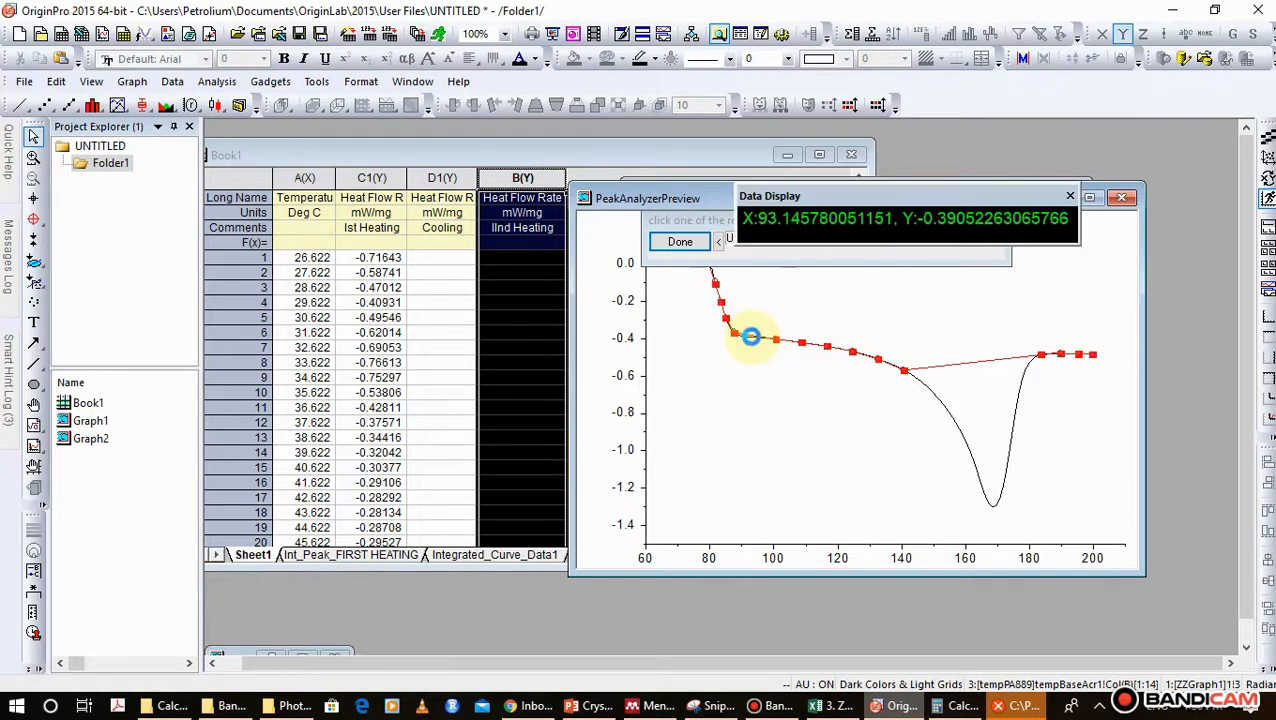
pyautogui.click(802, 343)
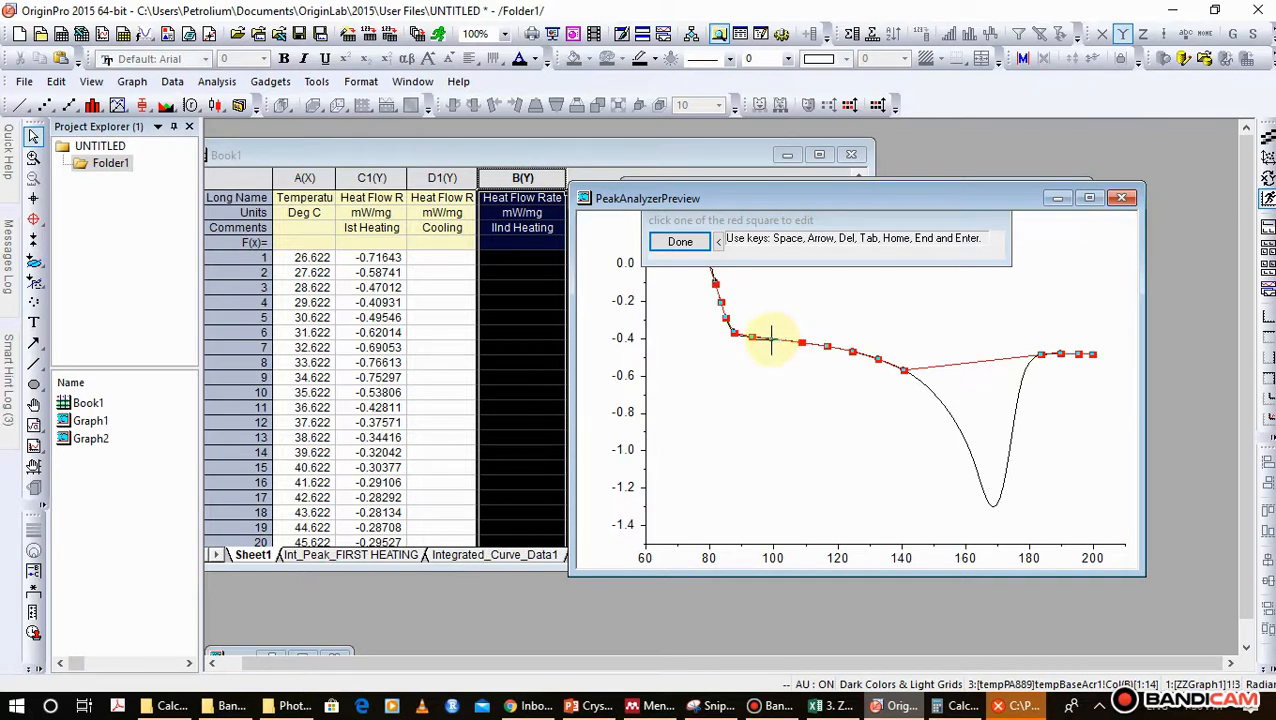
pyautogui.click(771, 340)
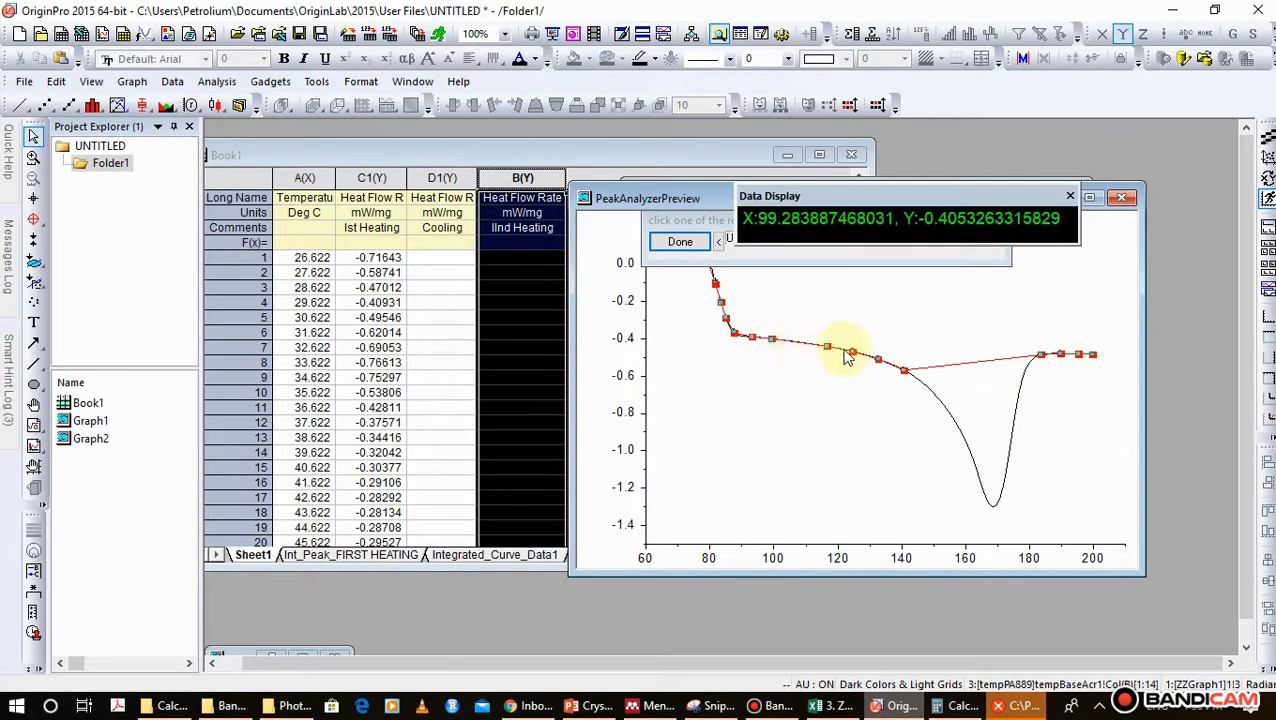
# - Refine two anchors around the bend after the initial drop, placing them at about 85.8 and 90.8 °C
pyautogui.click(725, 319)
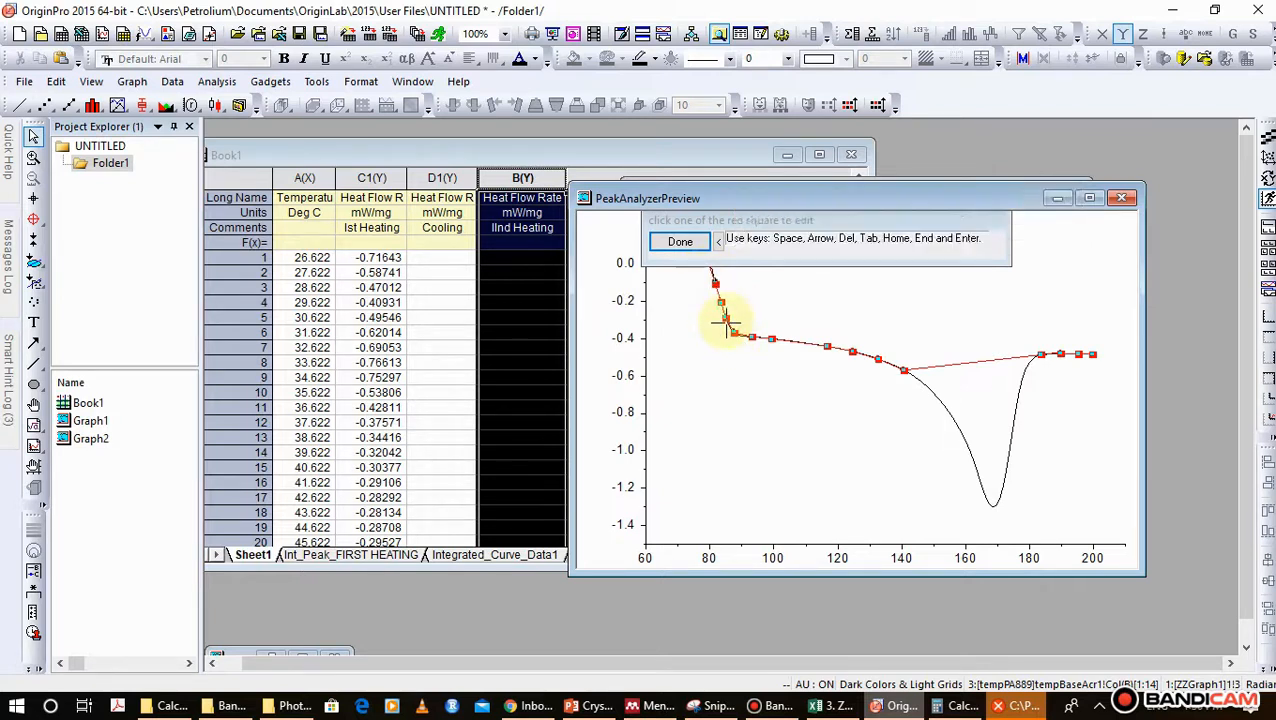
pyautogui.click(725, 325)
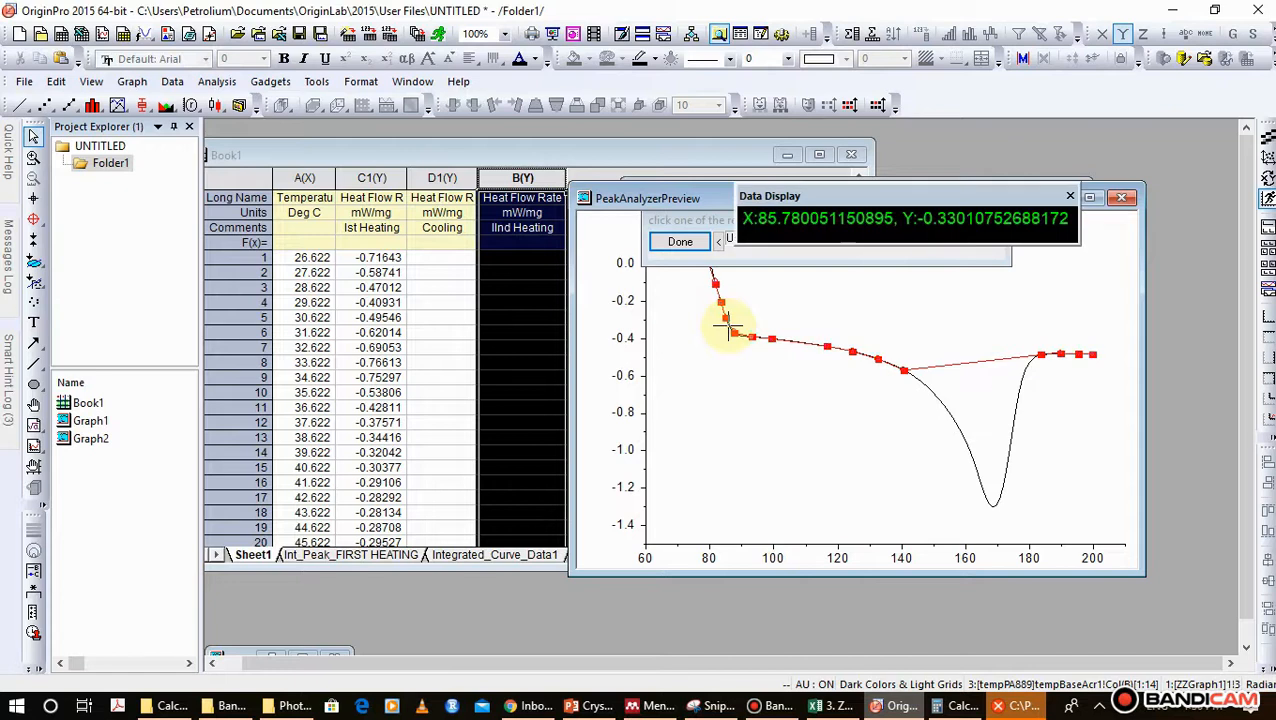
pyautogui.click(750, 340)
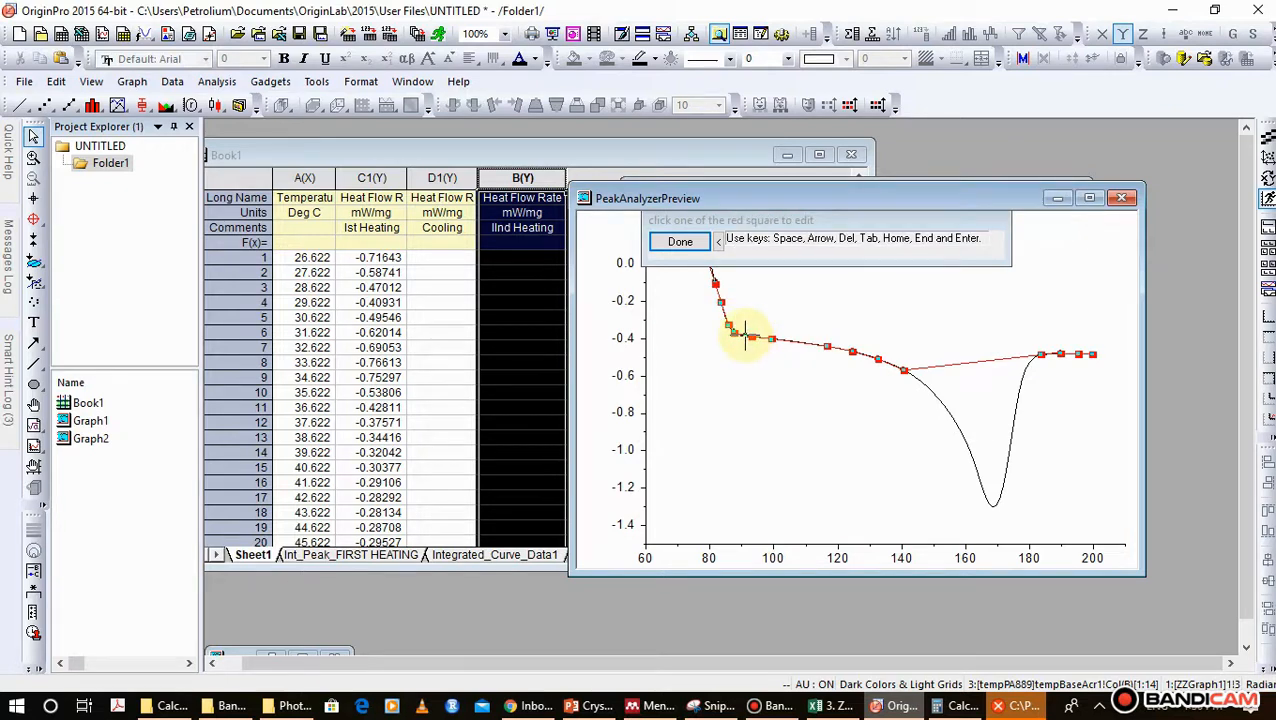
pyautogui.click(743, 334)
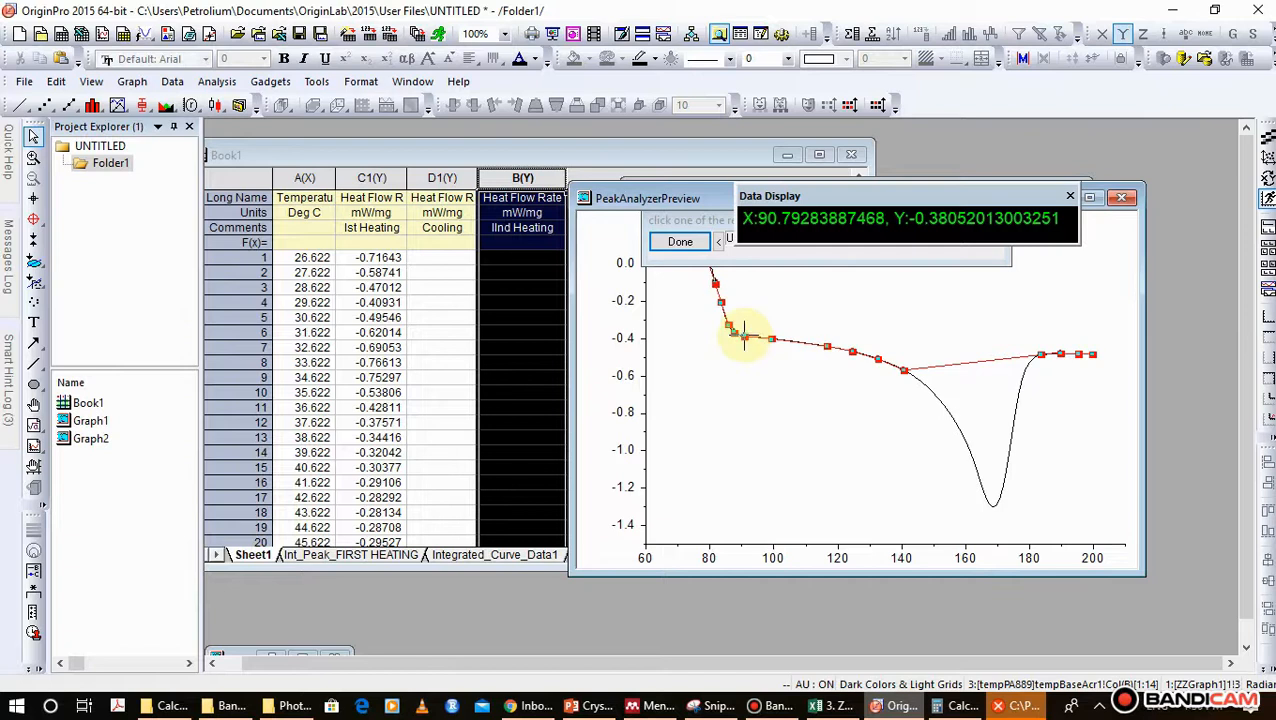
# - Move three baseline anchors on the gently sloping section back along the curve to about 107.8, 115.4 and 123.6 °C
pyautogui.click(827, 347)
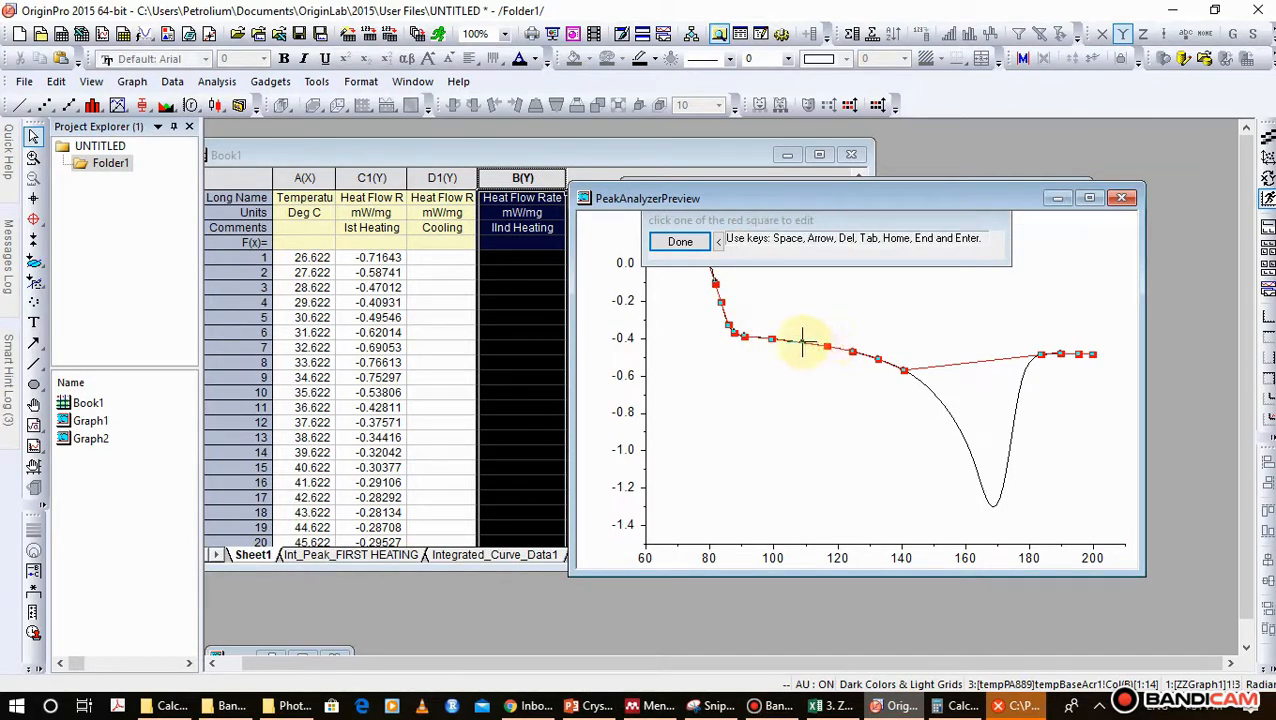
pyautogui.click(800, 342)
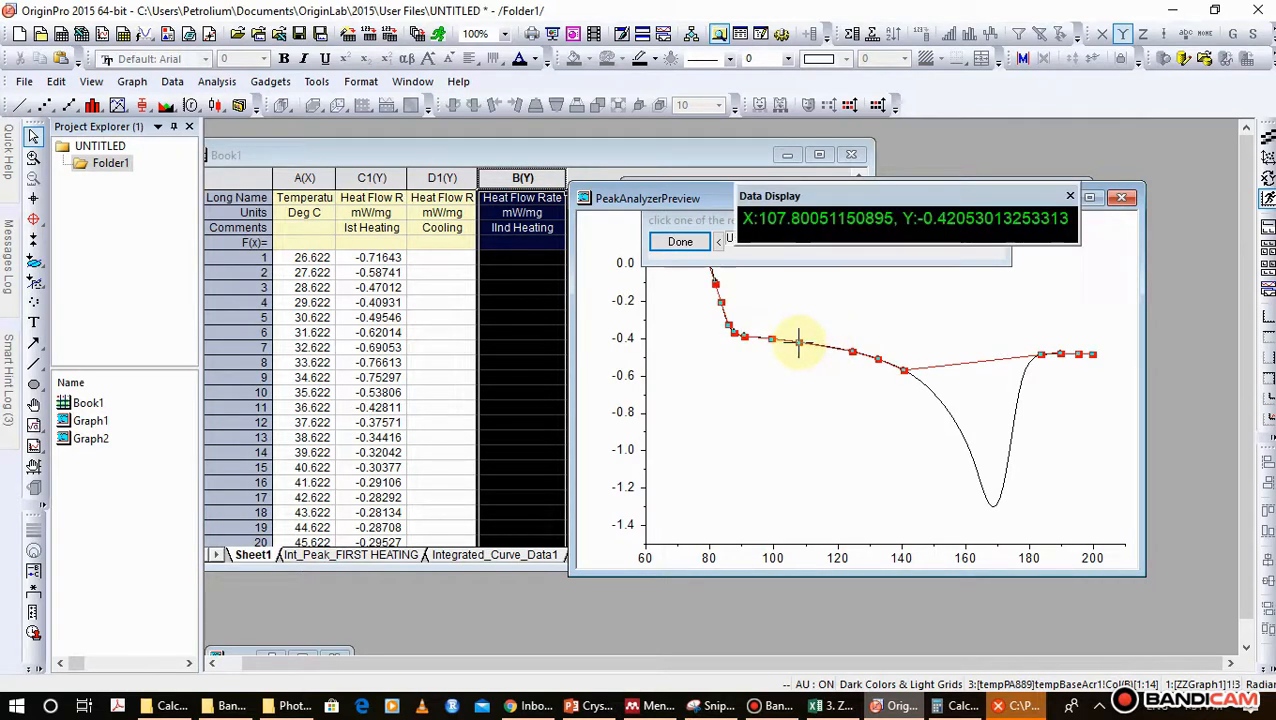
pyautogui.click(853, 352)
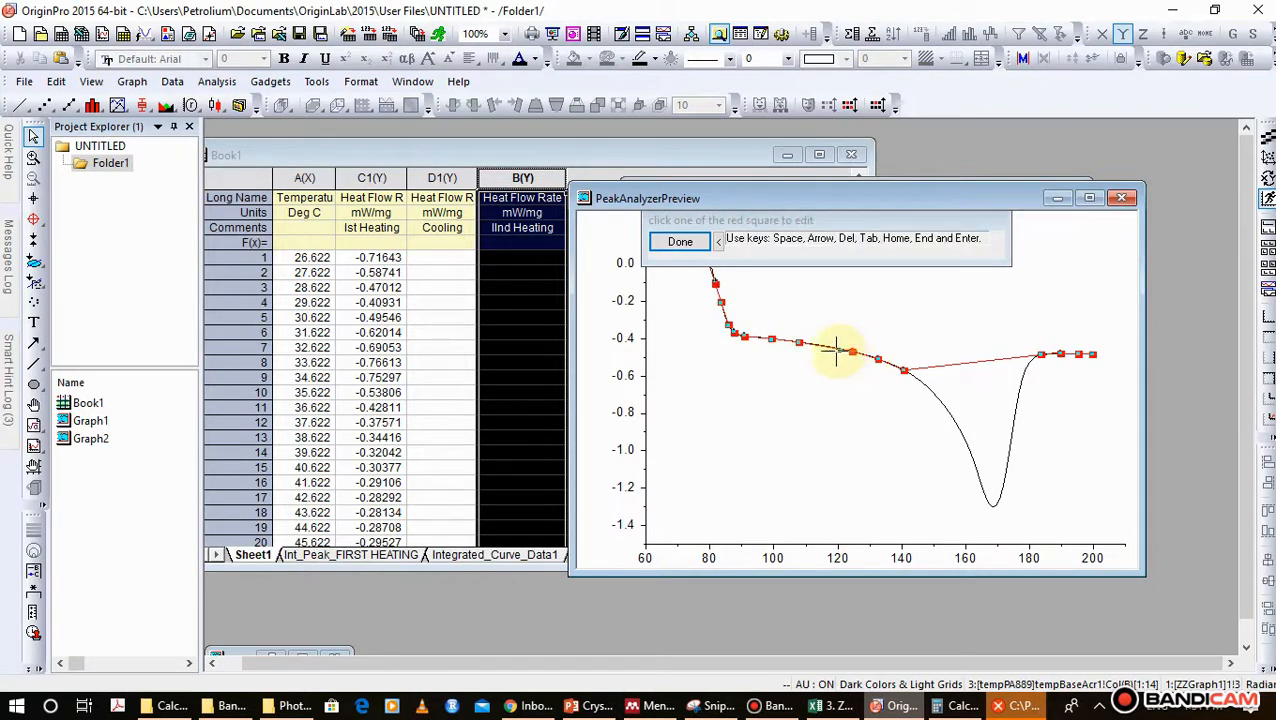
pyautogui.click(822, 345)
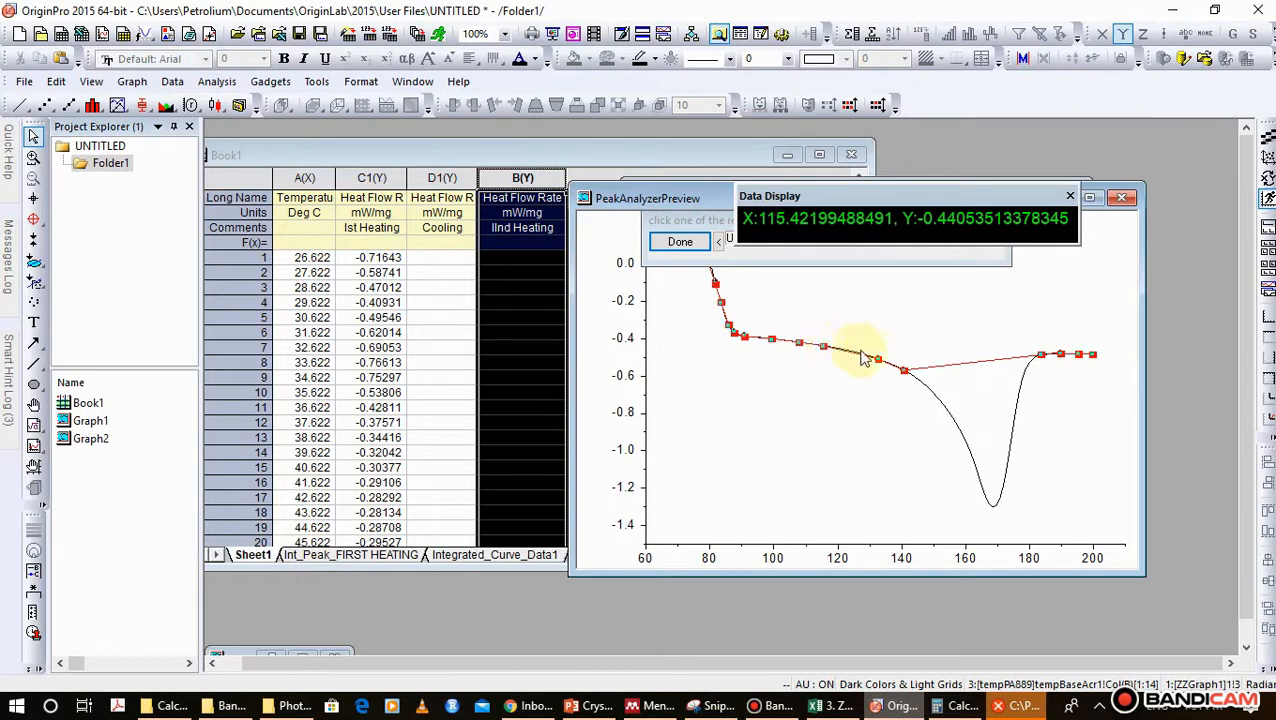
pyautogui.click(879, 357)
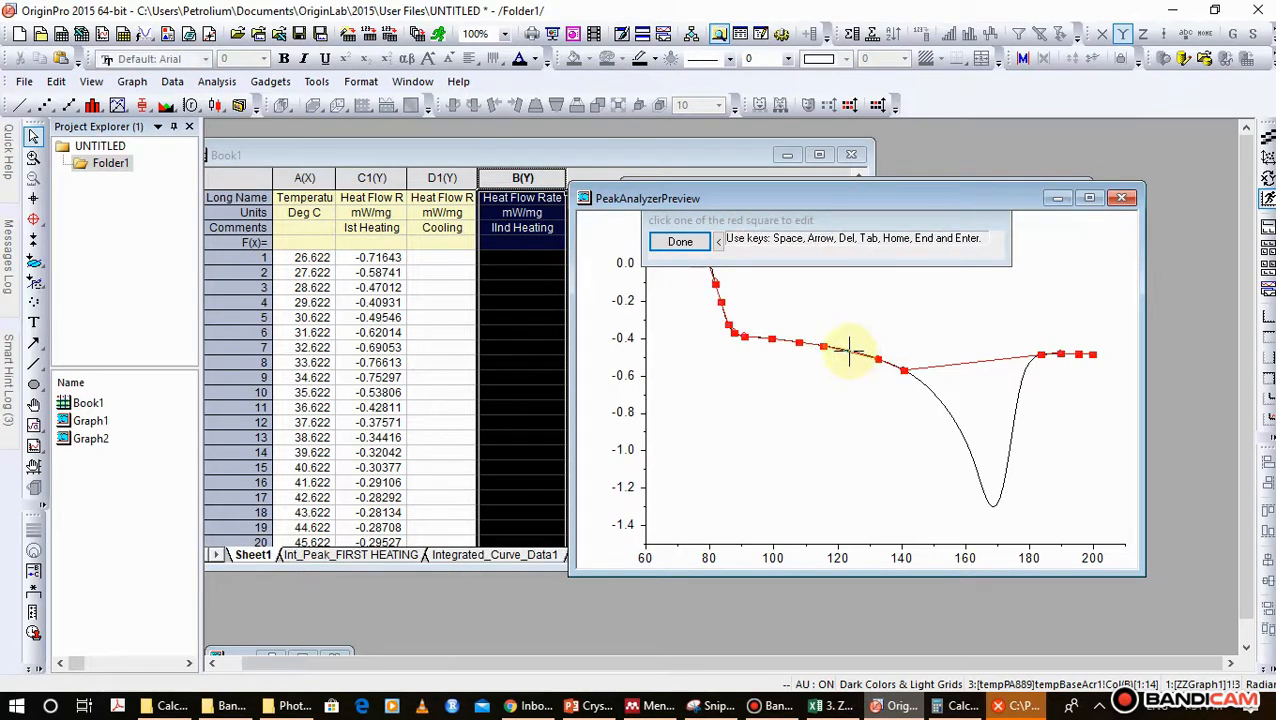
pyautogui.click(850, 351)
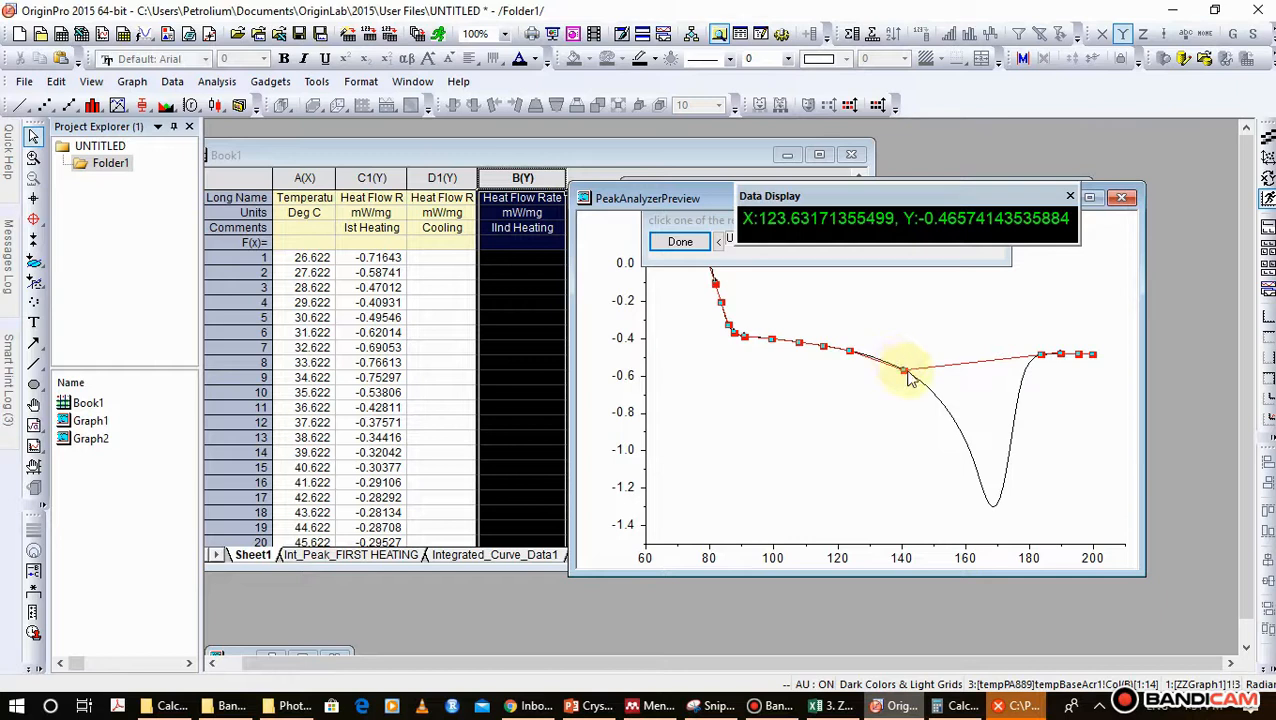
# - Reposition the anchors flanking the melting peak at about 131.0 and 185.9 °C, and finish modifying the baseline anchors
pyautogui.click(905, 370)
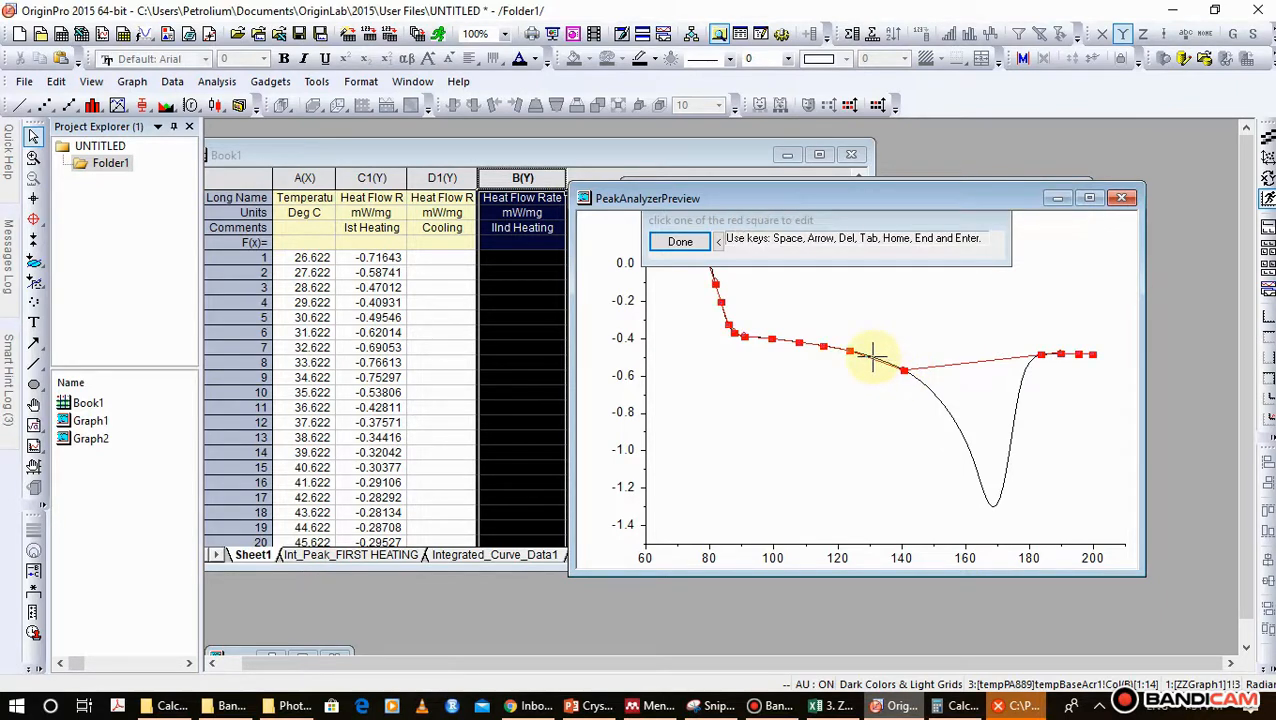
pyautogui.click(872, 355)
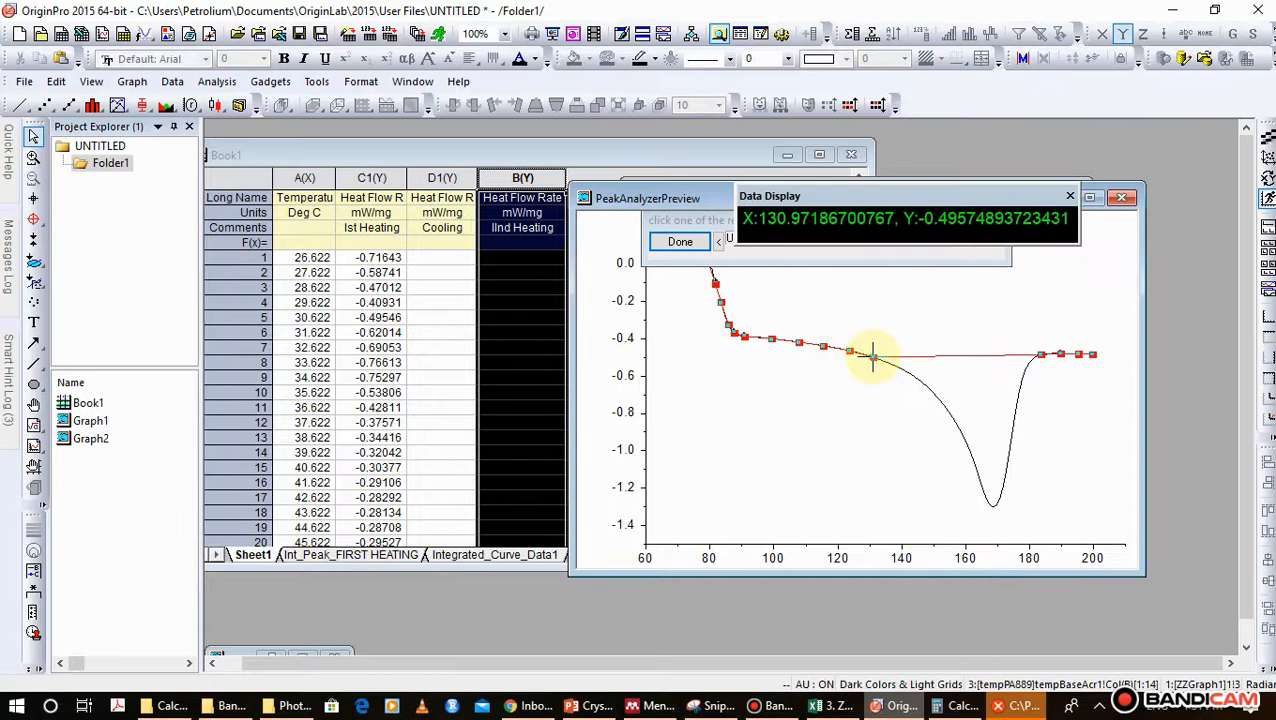
pyautogui.click(1043, 354)
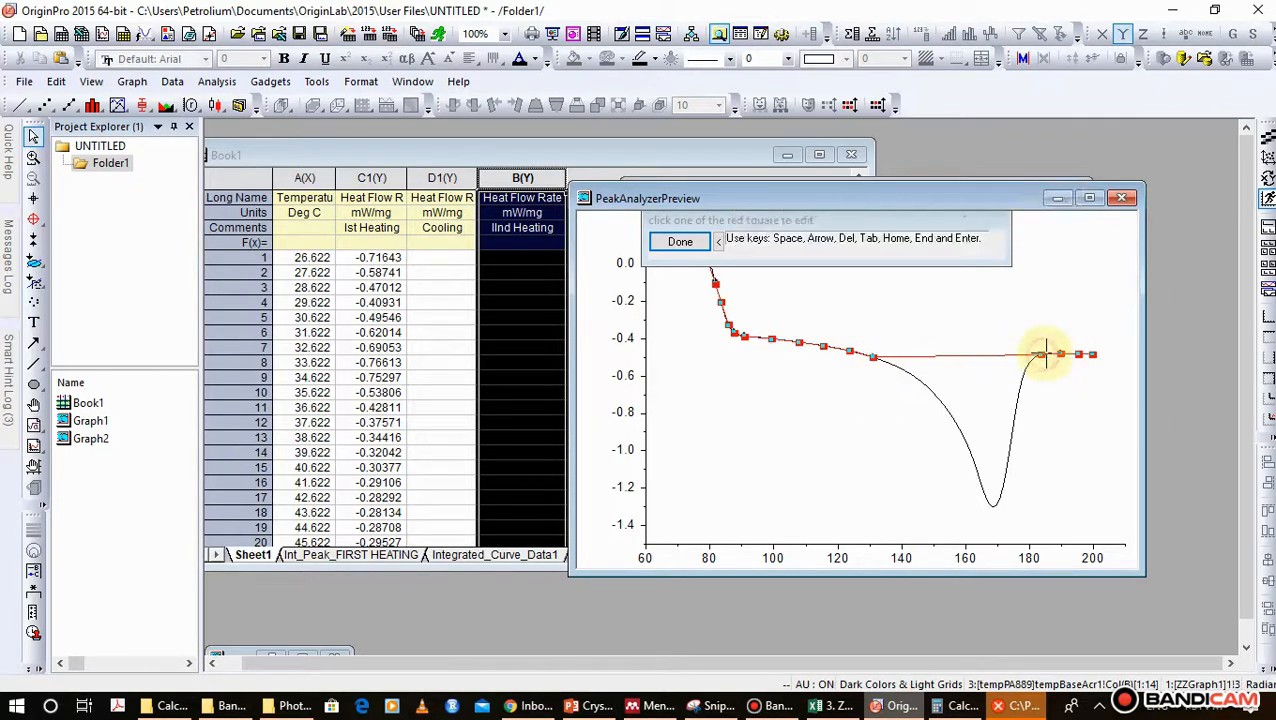
pyautogui.click(1047, 354)
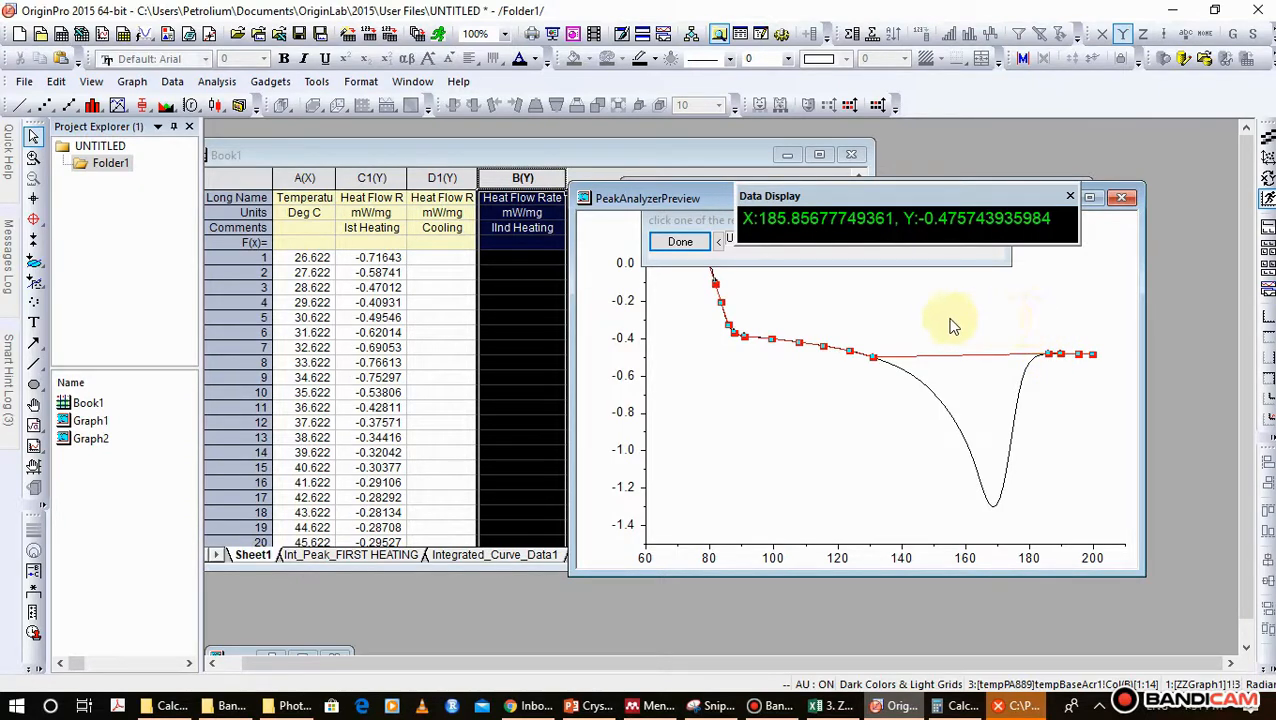
pyautogui.click(680, 243)
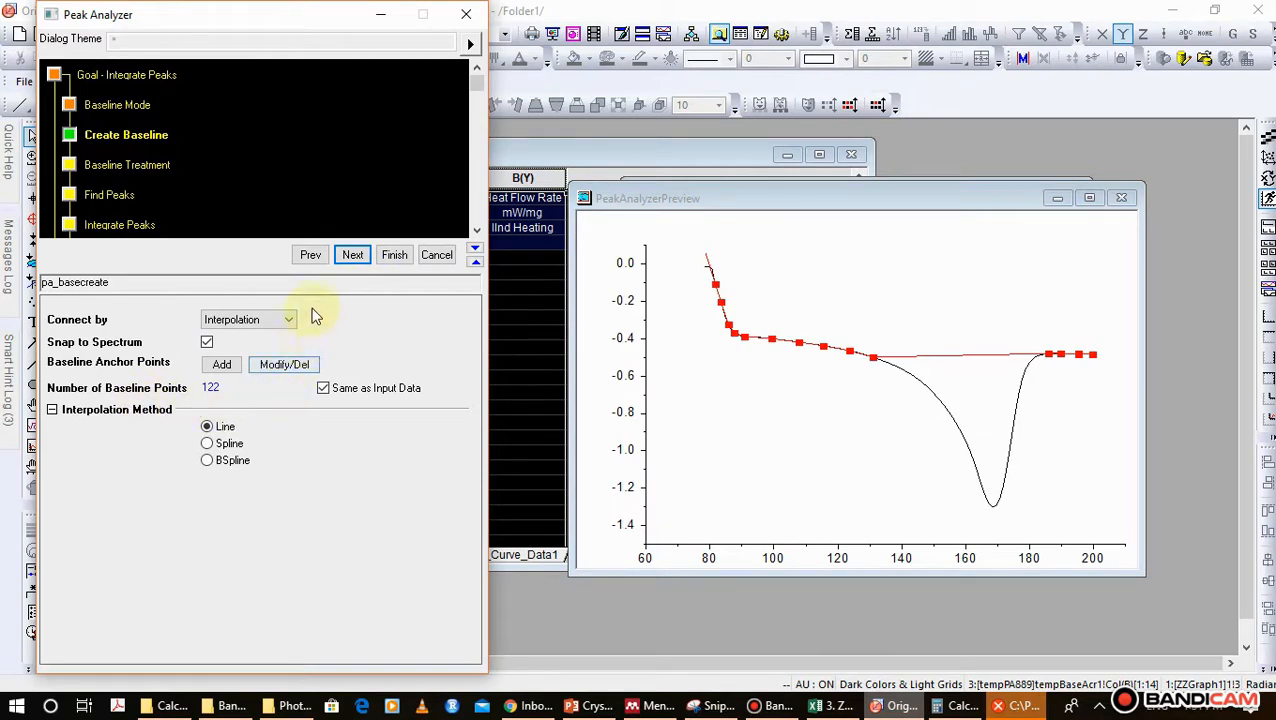
# - Accept the baseline with Auto Subtract Baseline and Auto Rescale enabled, and find the melting peak for integration
pyautogui.click(341, 261)
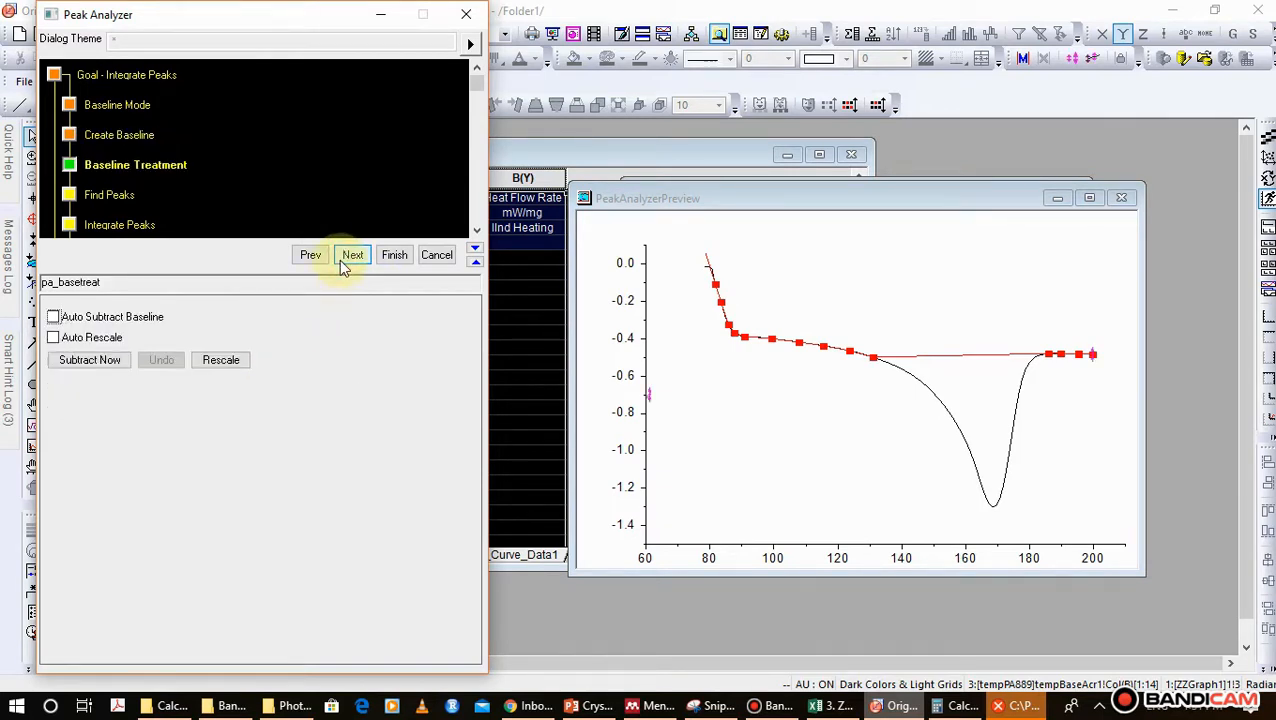
pyautogui.click(54, 317)
pyautogui.click(54, 338)
pyautogui.click(353, 254)
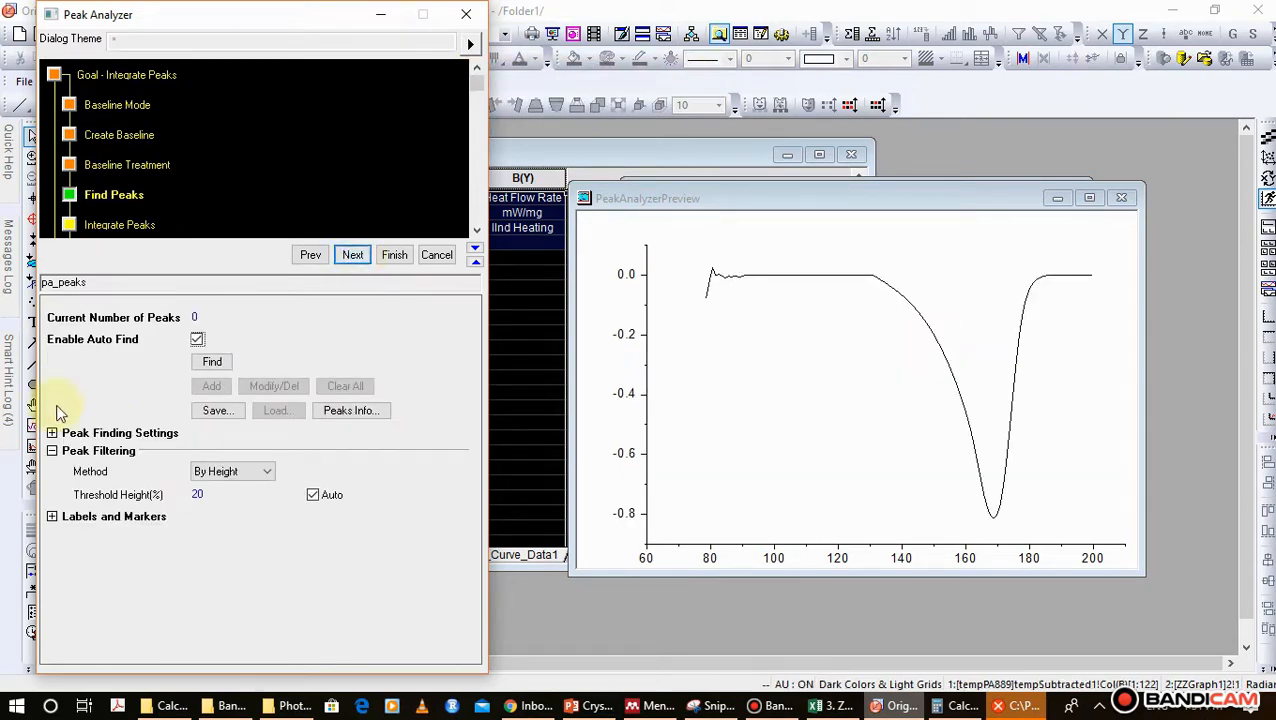
pyautogui.click(218, 366)
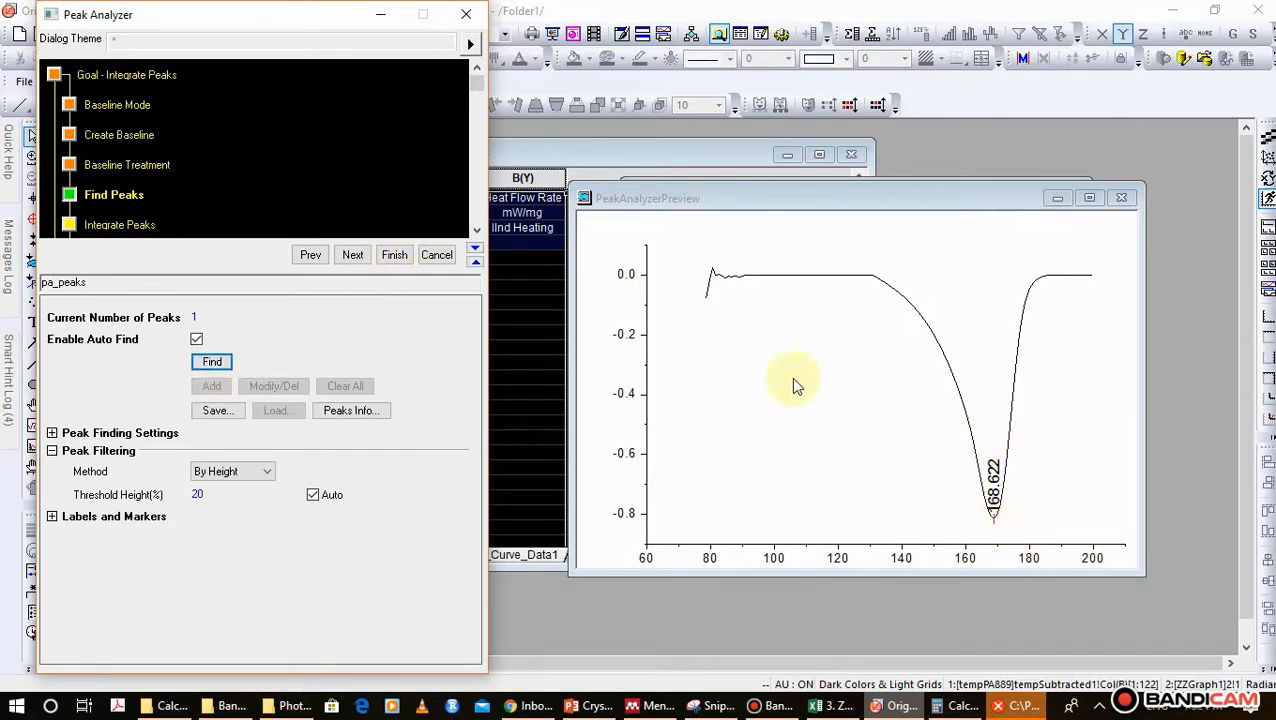
pyautogui.click(353, 257)
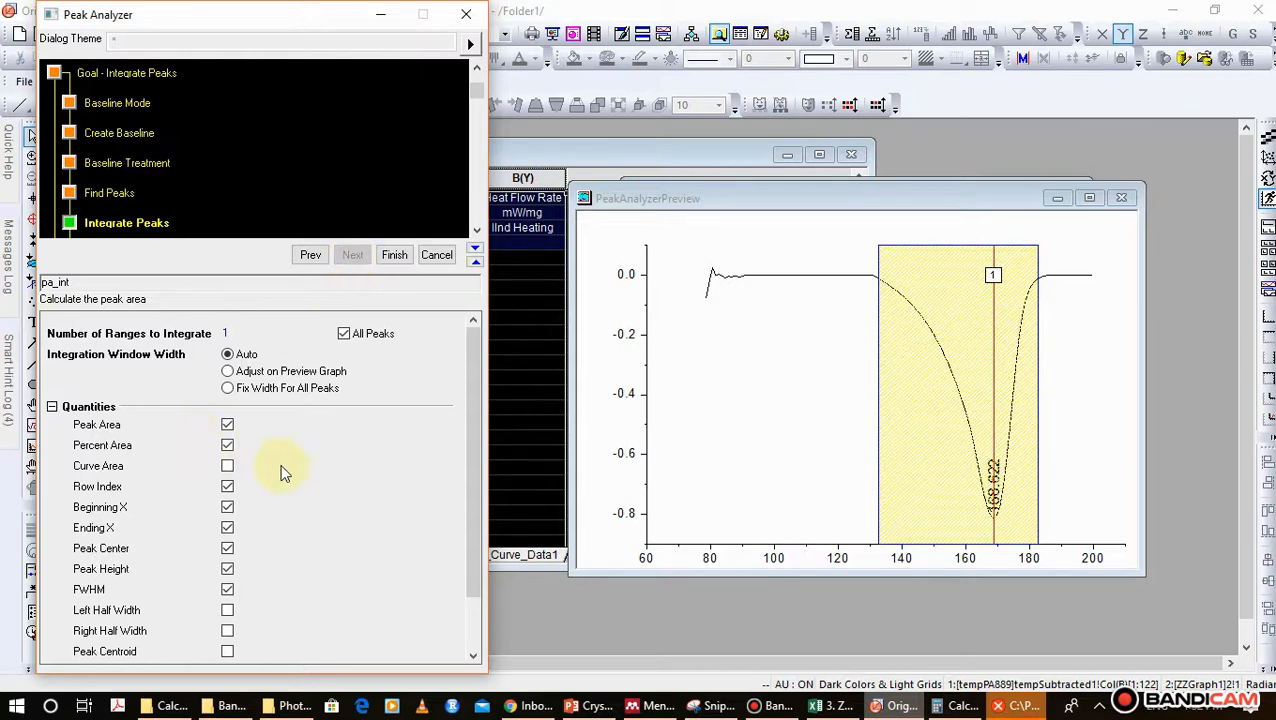
# - Exclude Percent Area and FWHM from the integration quantities and finish the peak analysis
pyautogui.click(227, 446)
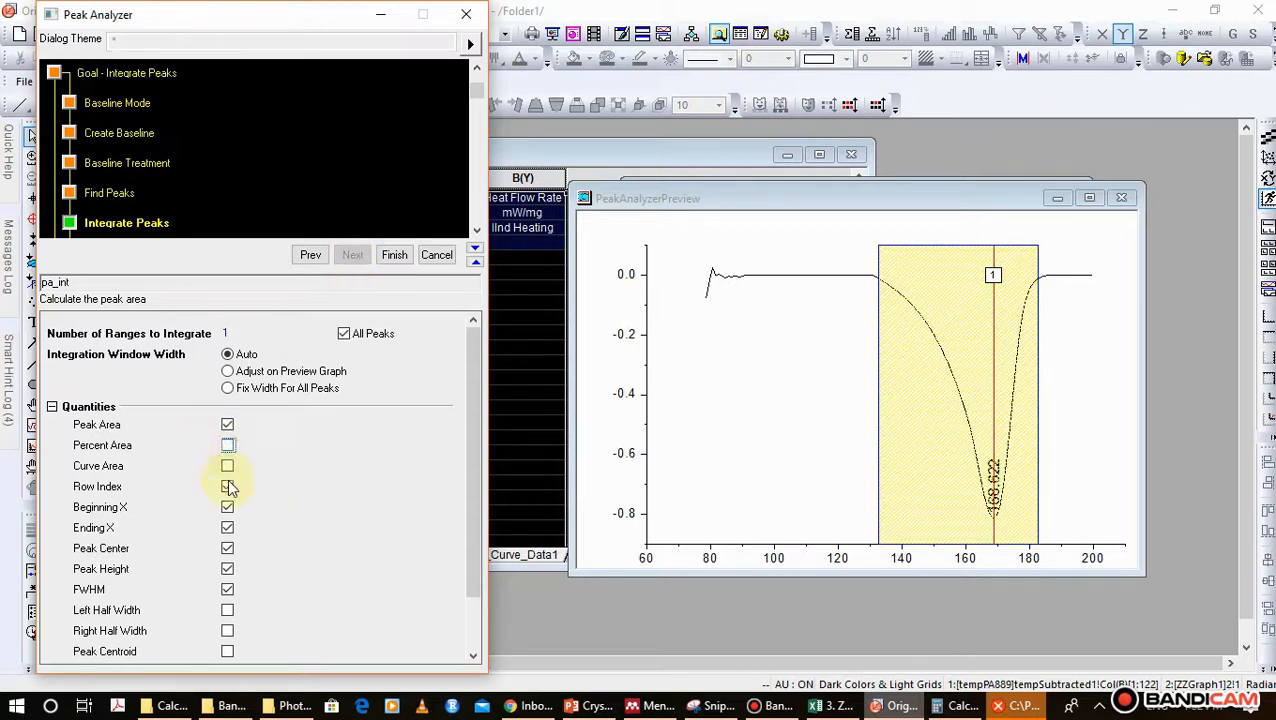
pyautogui.click(227, 590)
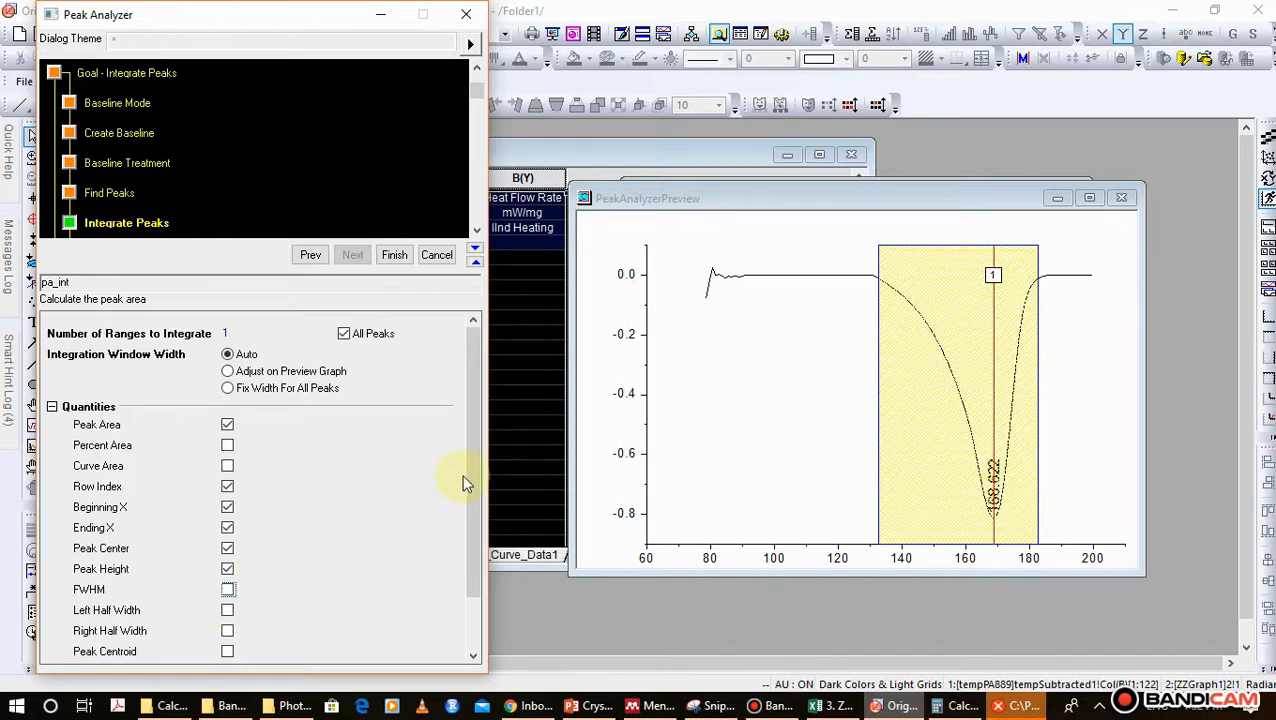
pyautogui.moveTo(472, 471); pyautogui.dragTo(498, 336)
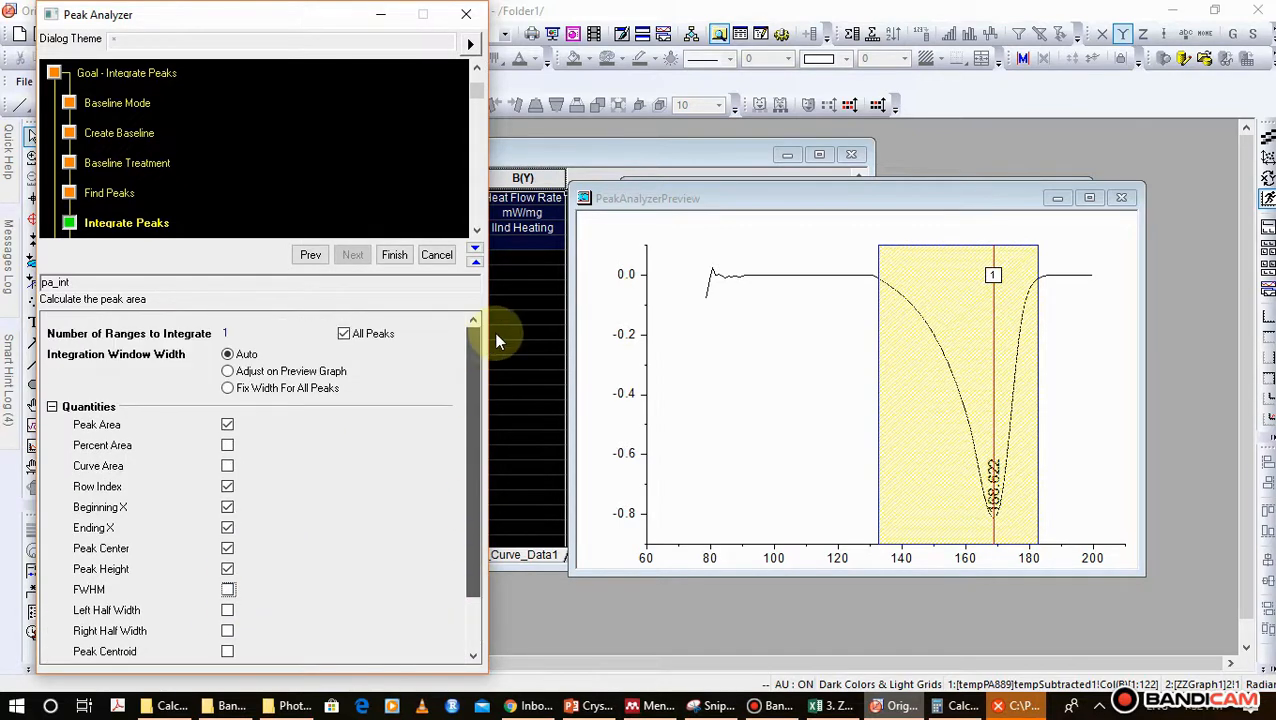
pyautogui.click(395, 256)
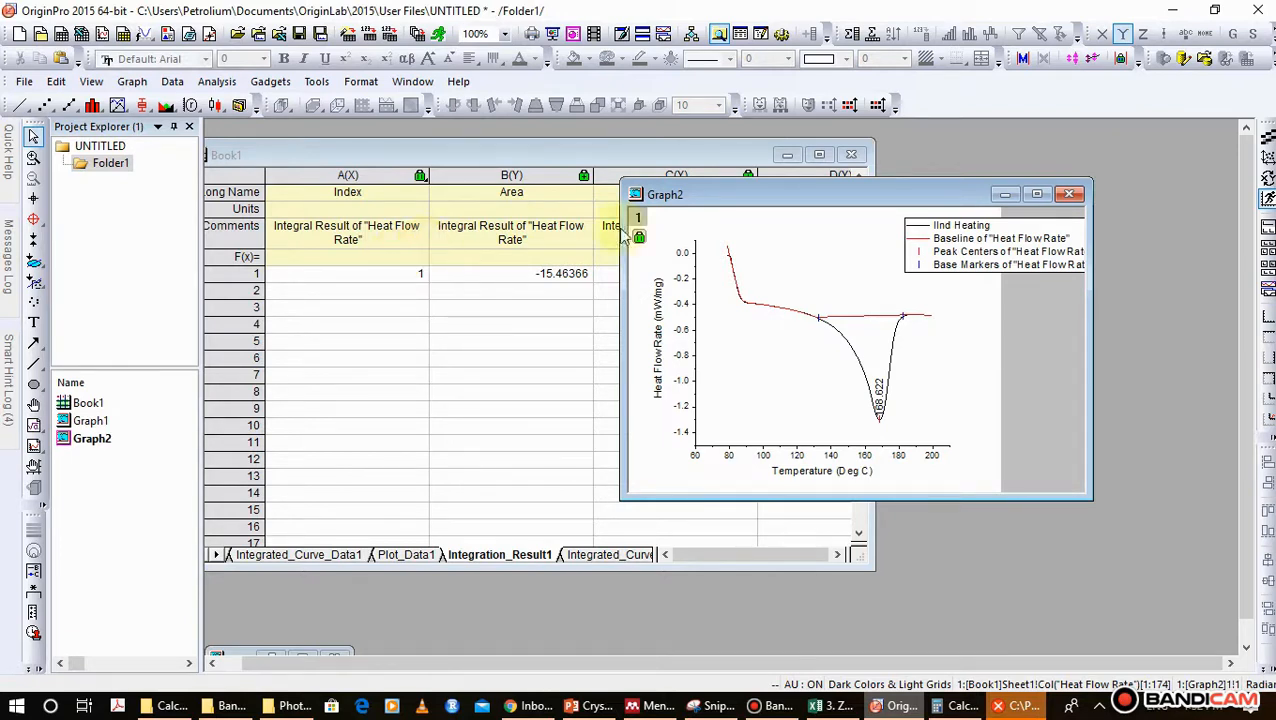
# - Arrange Graph2 and Book1 so the integration results are readable, and select the peak area value
pyautogui.moveTo(800, 200); pyautogui.dragTo(985, 191)
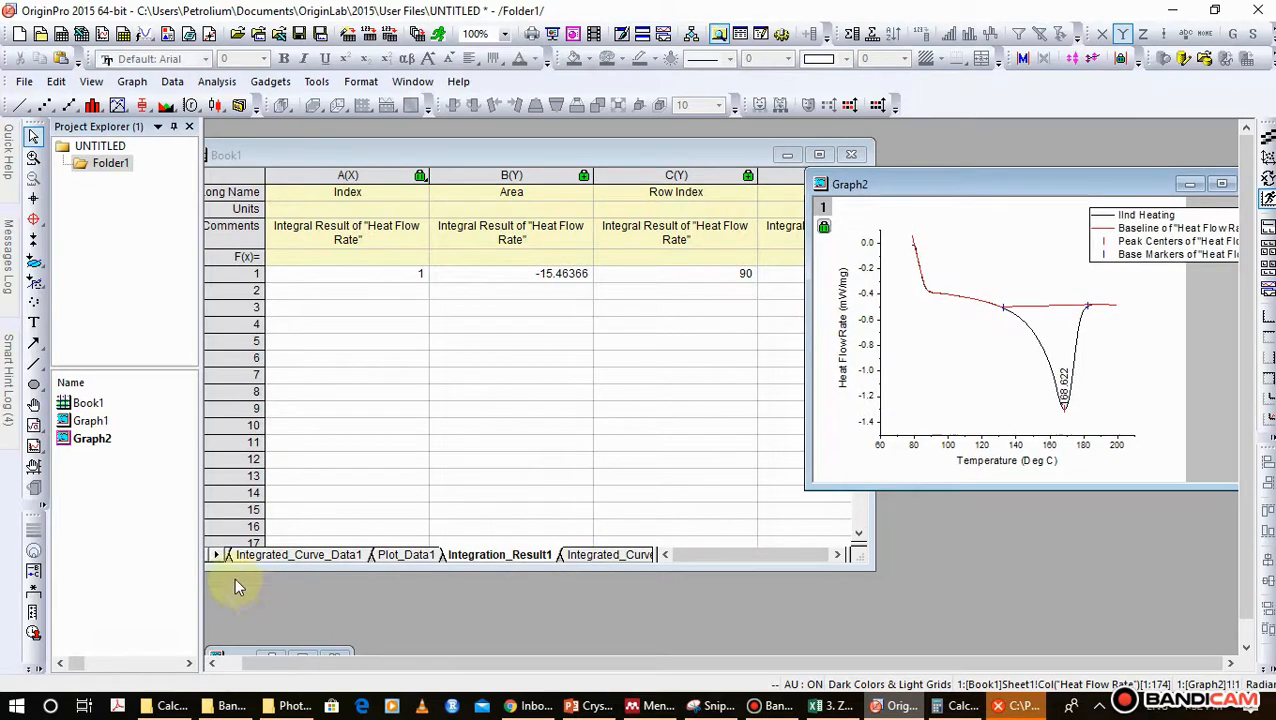
pyautogui.click(659, 154)
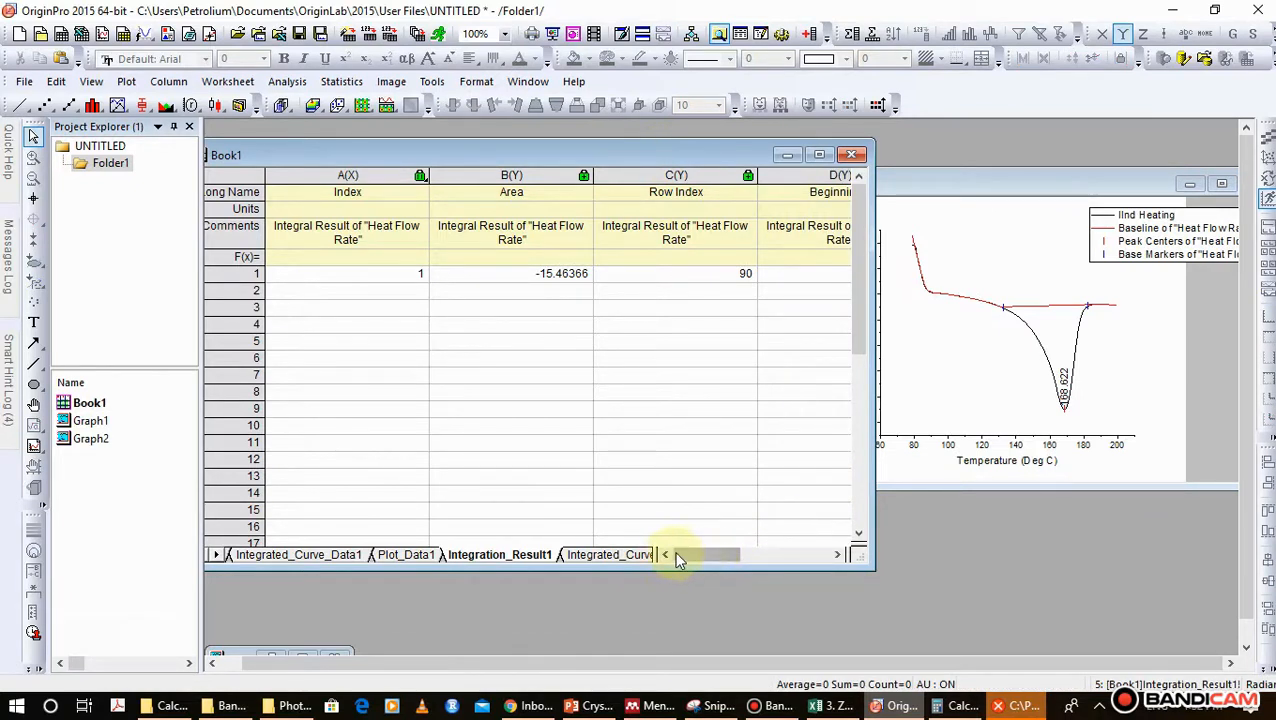
pyautogui.moveTo(682, 555)
pyautogui.mouseDown()
pyautogui.moveTo(782, 557)
pyautogui.moveTo(682, 557)
pyautogui.mouseUp()
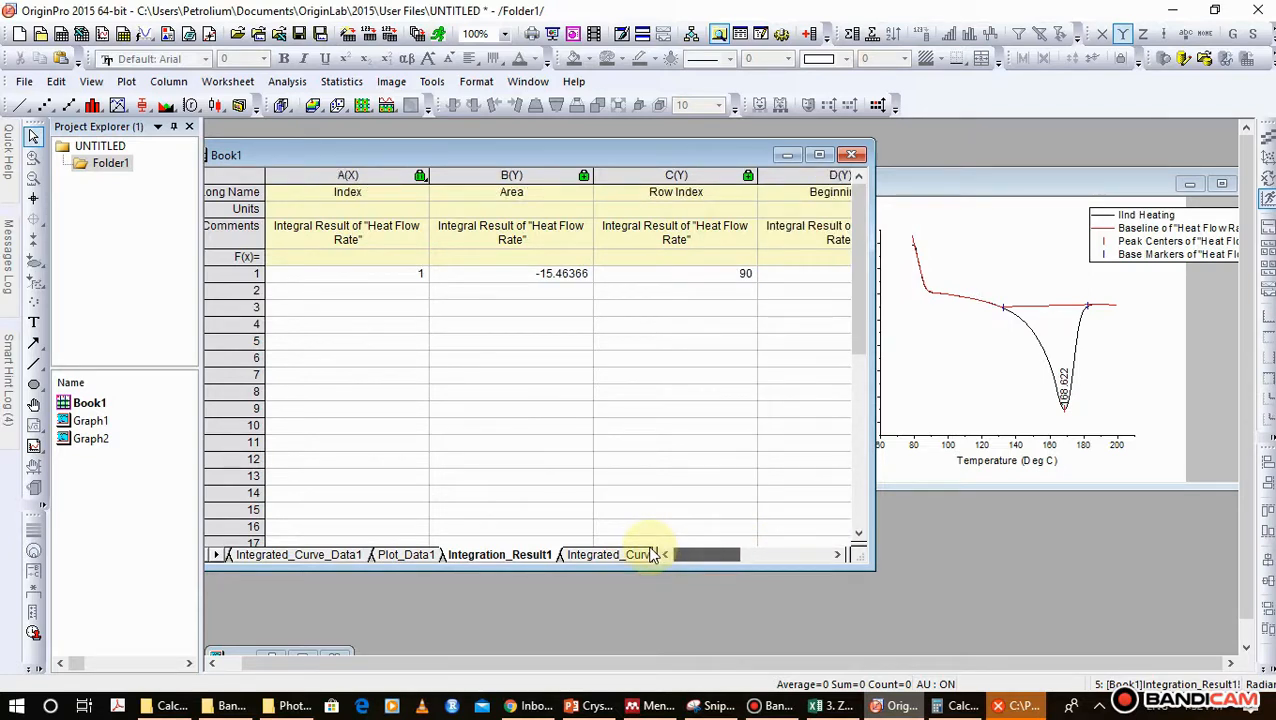
pyautogui.click(545, 283)
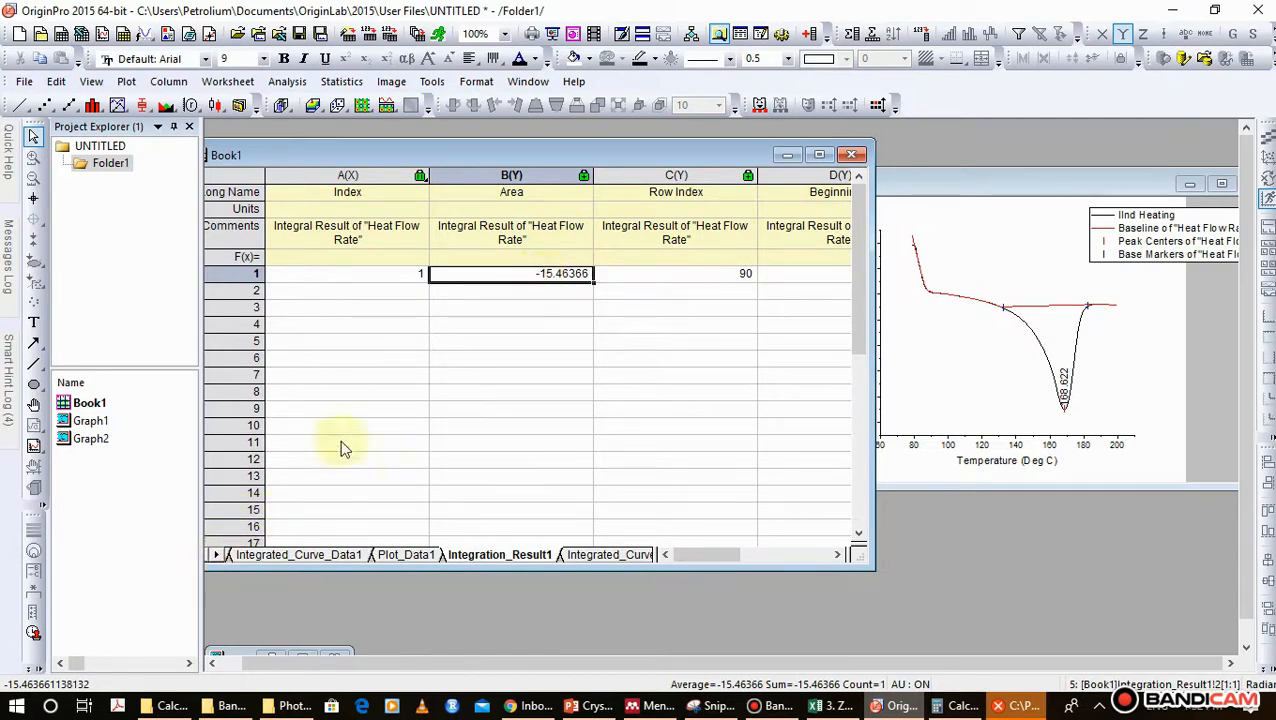
pyautogui.click(466, 150)
pyautogui.moveTo(466, 150); pyautogui.dragTo(566, 125)
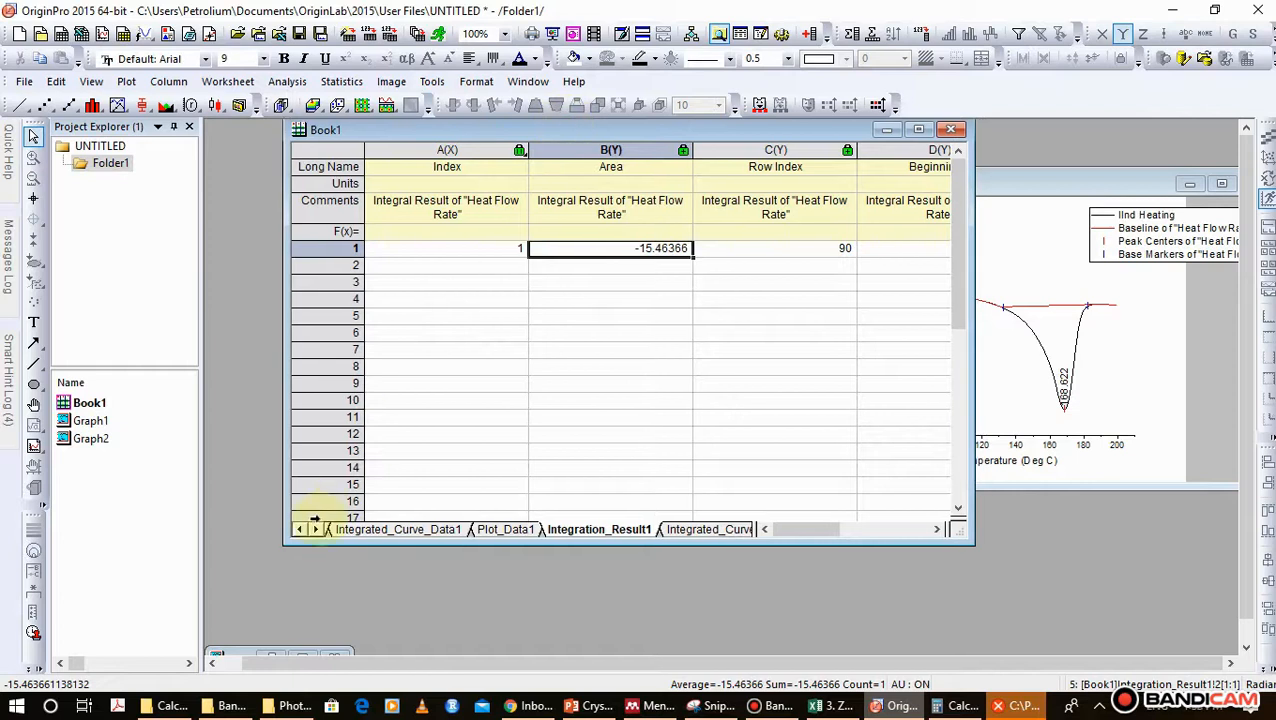
# - Check the first-heating peak area in Int_Peak_FIRST HEATING and return to the Integration_Result1 sheet
pyautogui.click(298, 530)
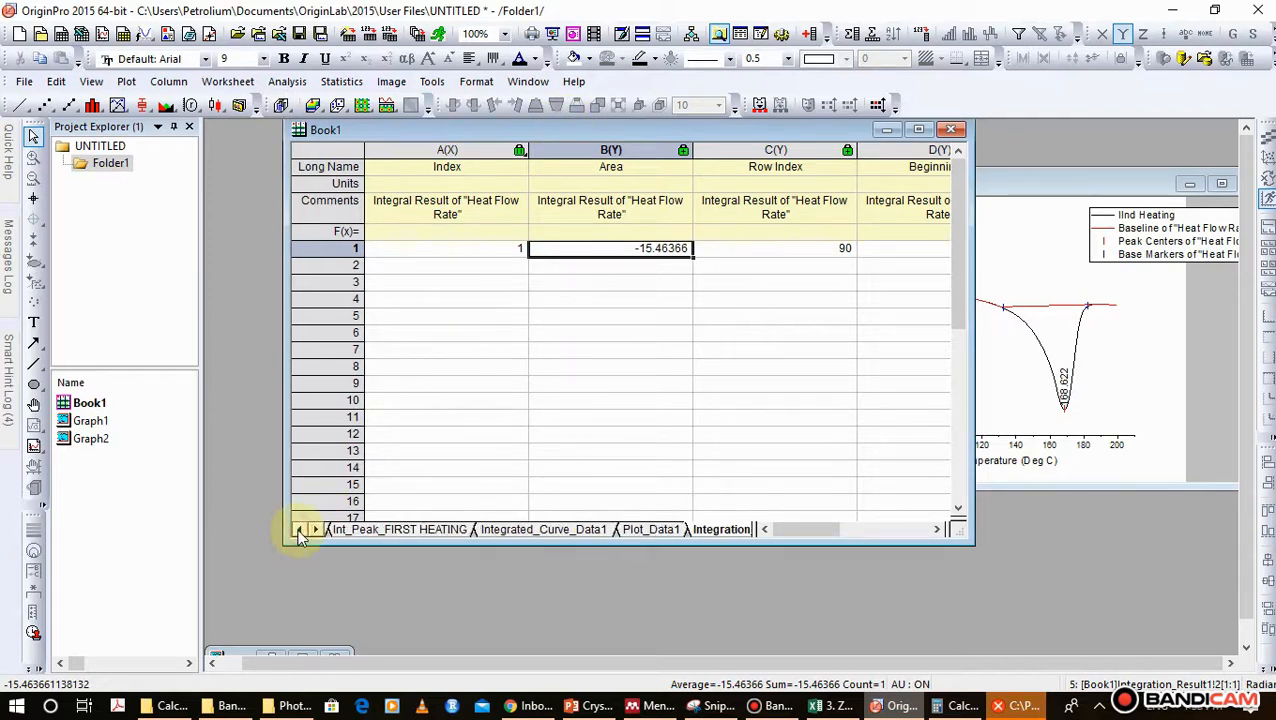
pyautogui.click(413, 531)
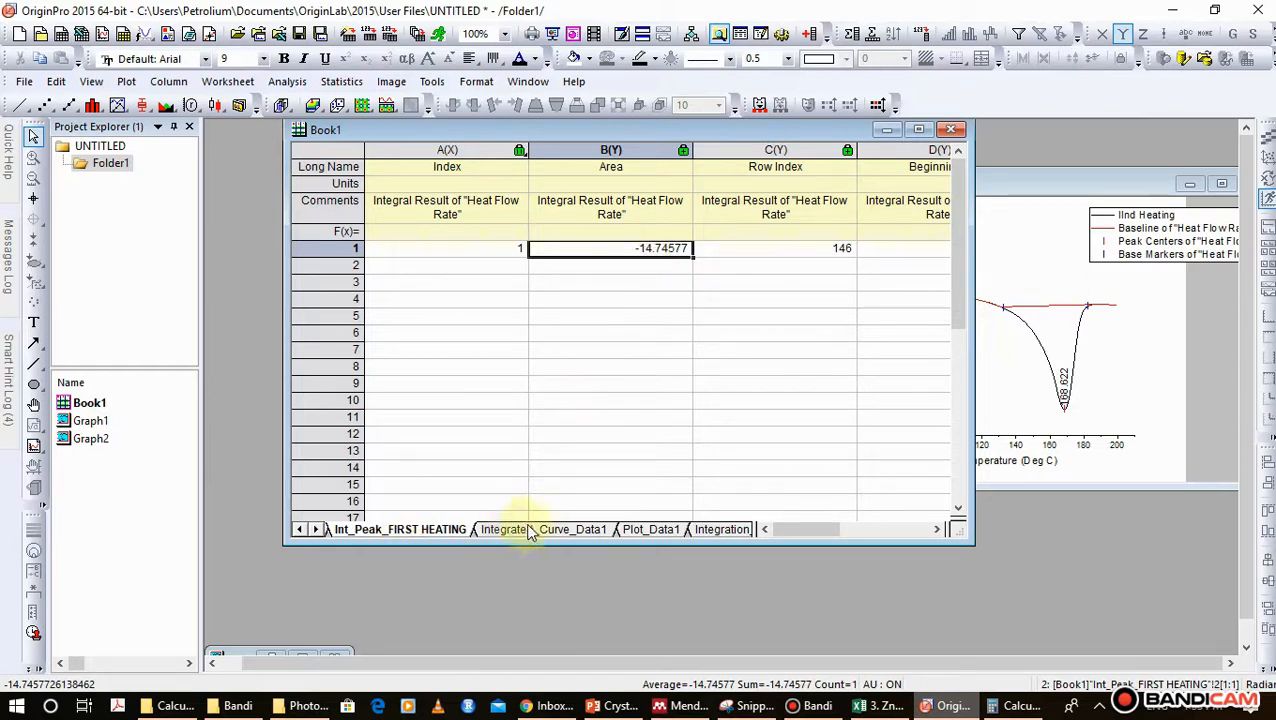
pyautogui.click(714, 530)
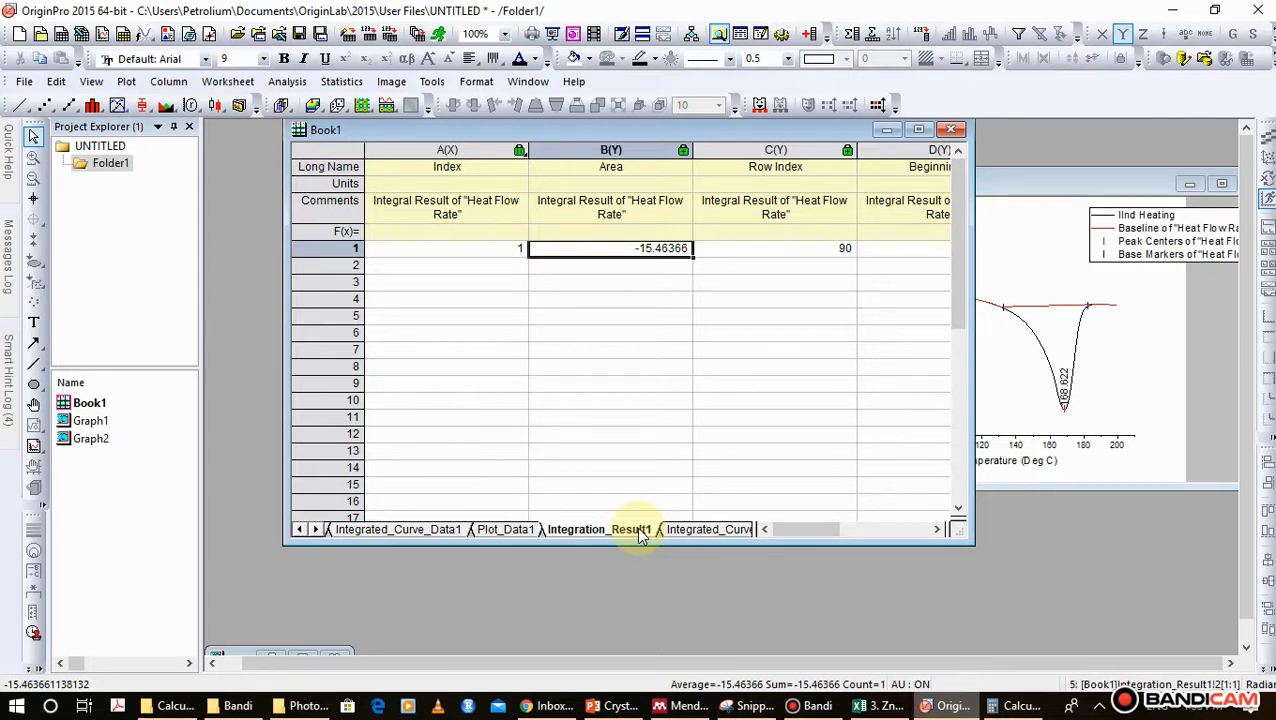
# - Rename the Integration_Result1 sheet's short name to Int_Peak_Second Heating
pyautogui.rightClick(640, 533)
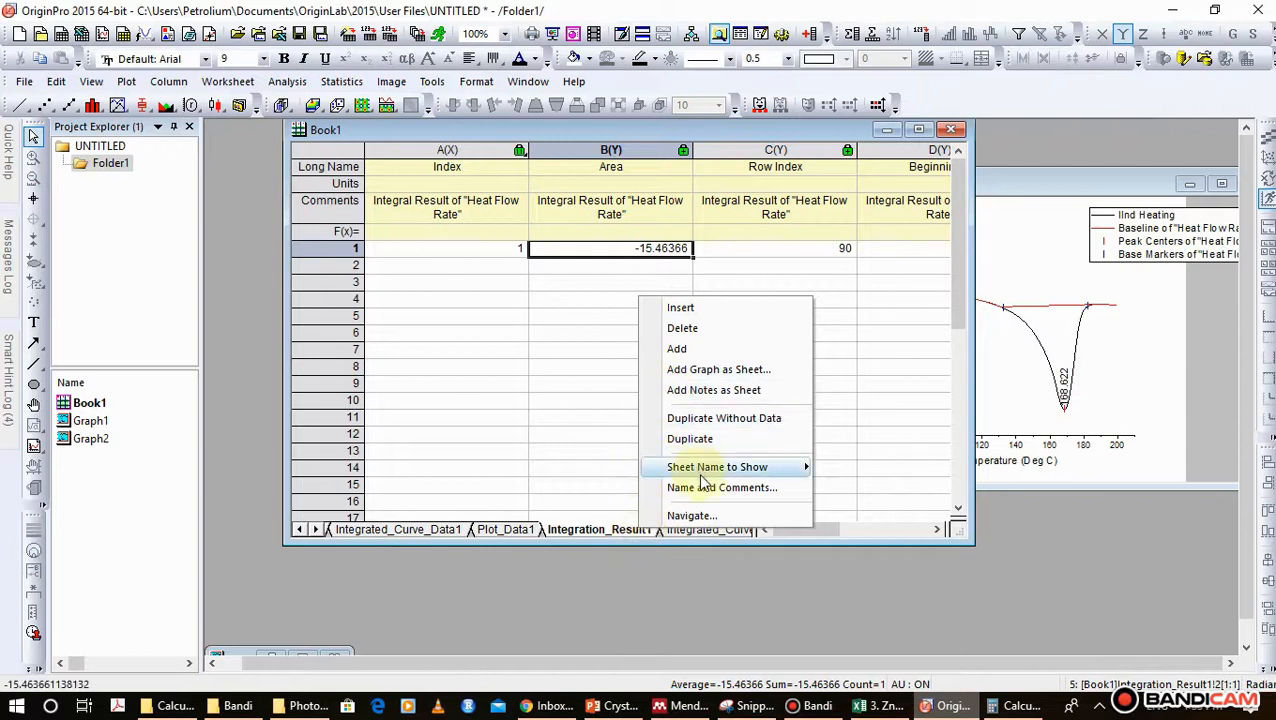
pyautogui.click(727, 496)
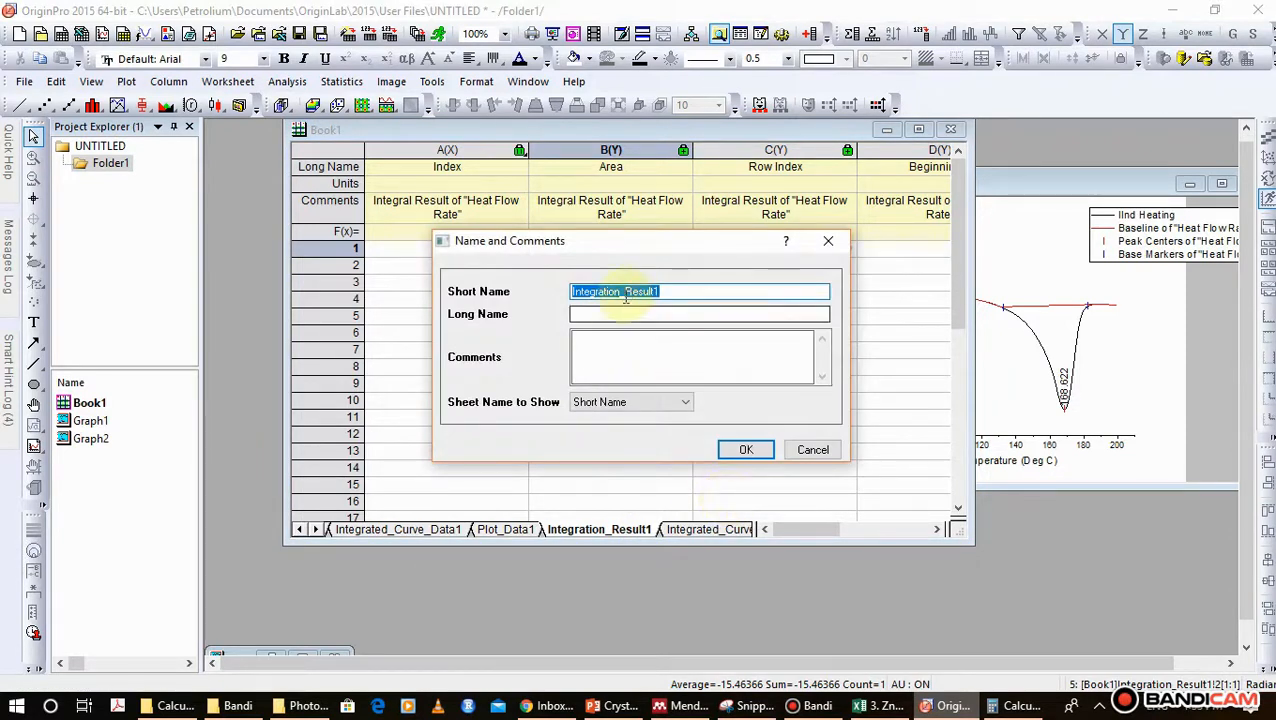
pyautogui.press('BackSpace')
pyautogui.write('I')
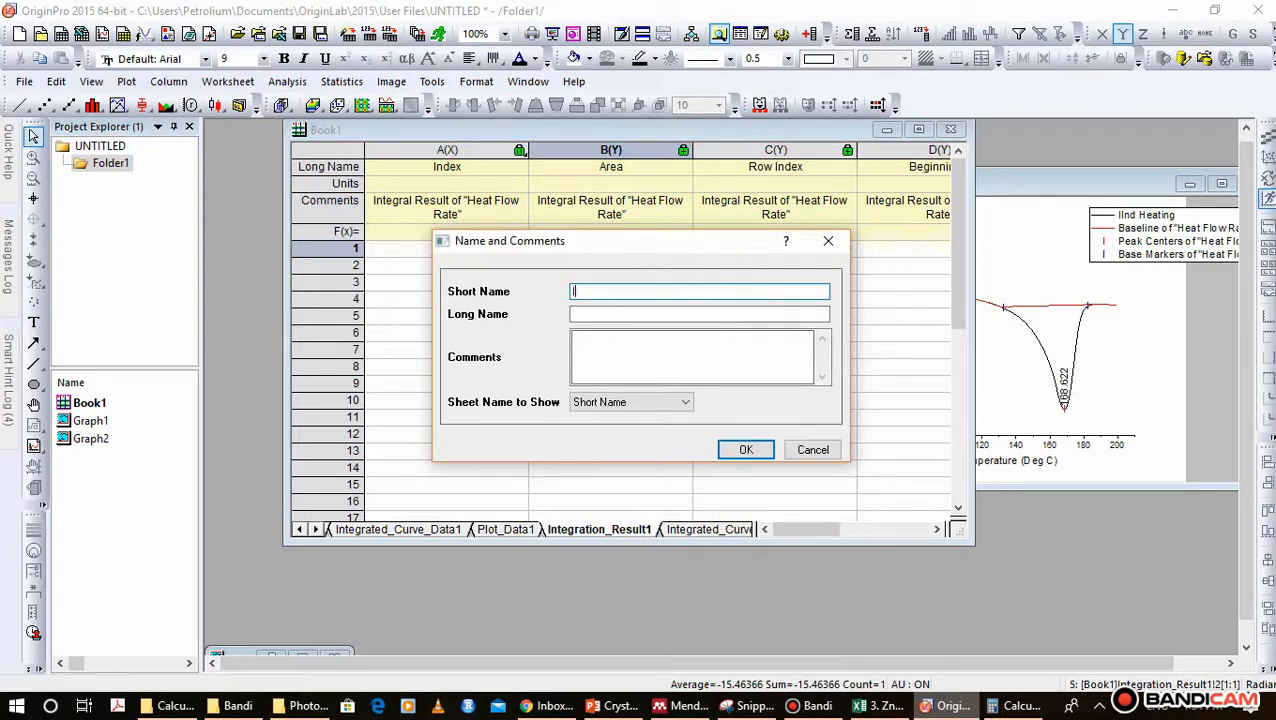
pyautogui.write('nt_Peak_Second Heating')
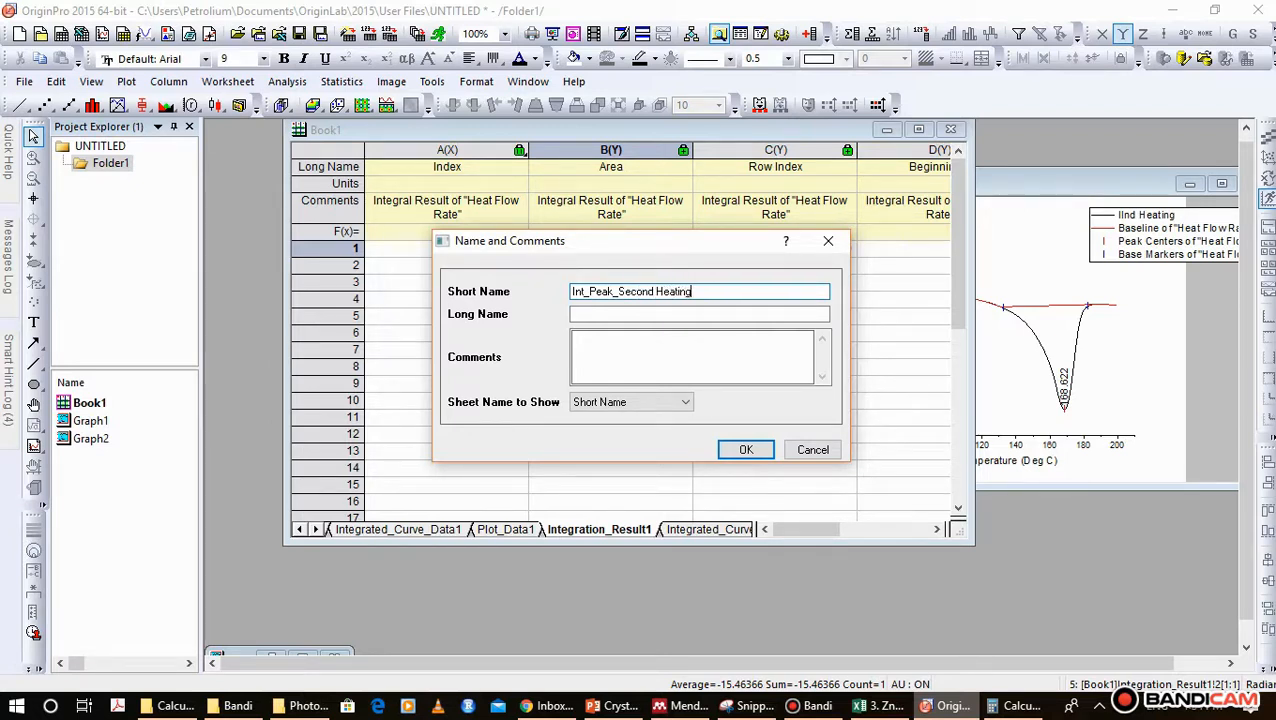
pyautogui.click(744, 451)
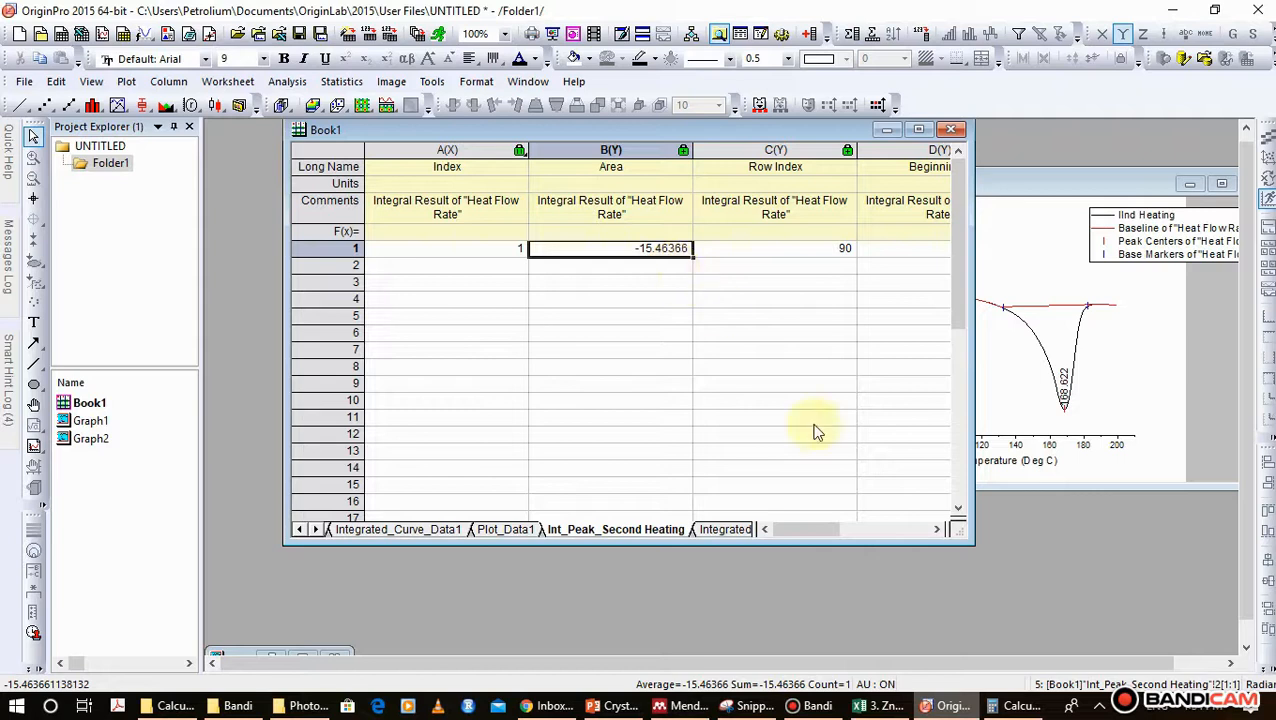
# - Switch to Calculator, clear its entry, and arrange it beside Book1 so the second-heating peak area stays readable
pyautogui.click(1018, 708)
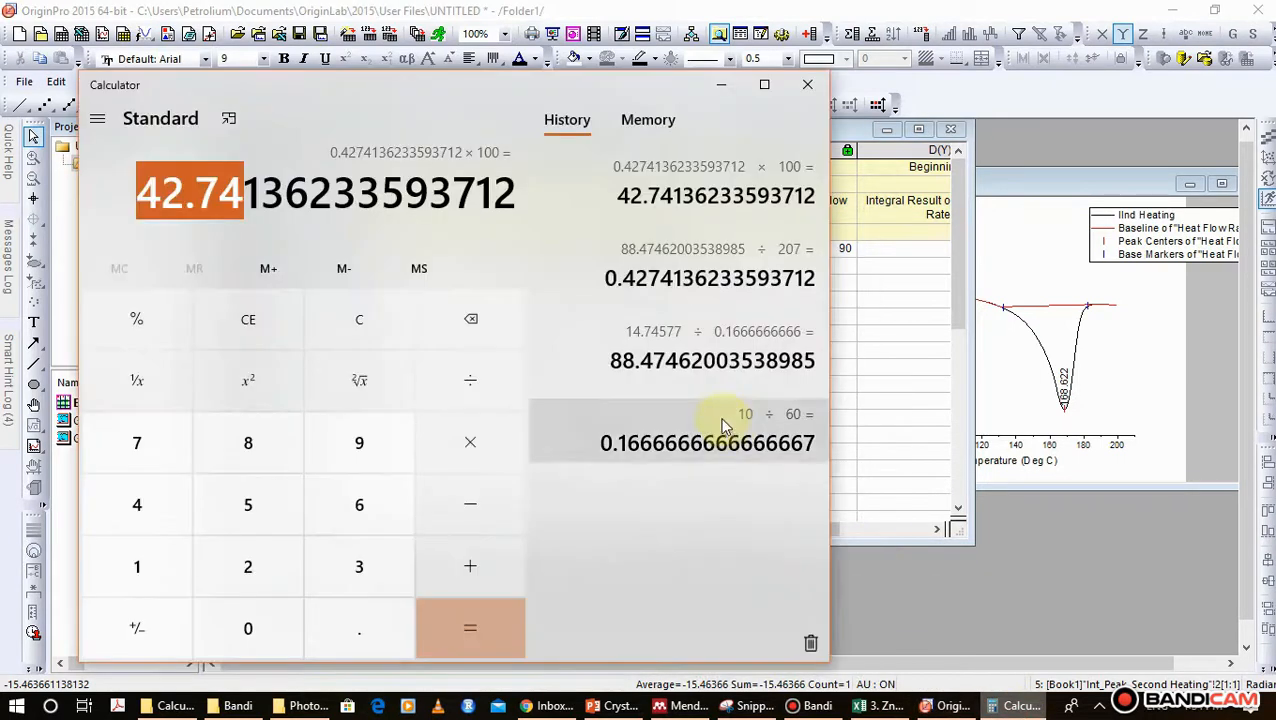
pyautogui.click(383, 320)
pyautogui.moveTo(512, 81); pyautogui.dragTo(273, 203)
pyautogui.moveTo(775, 128); pyautogui.dragTo(1124, 119)
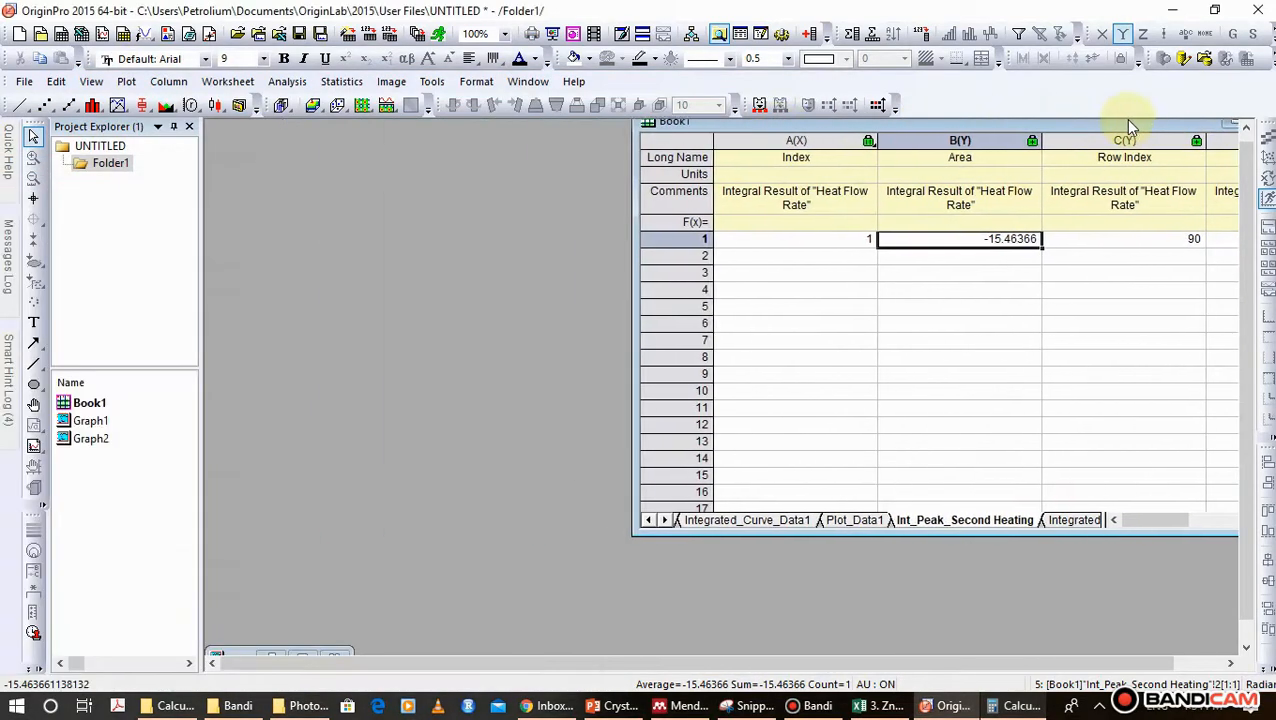
pyautogui.click(1022, 705)
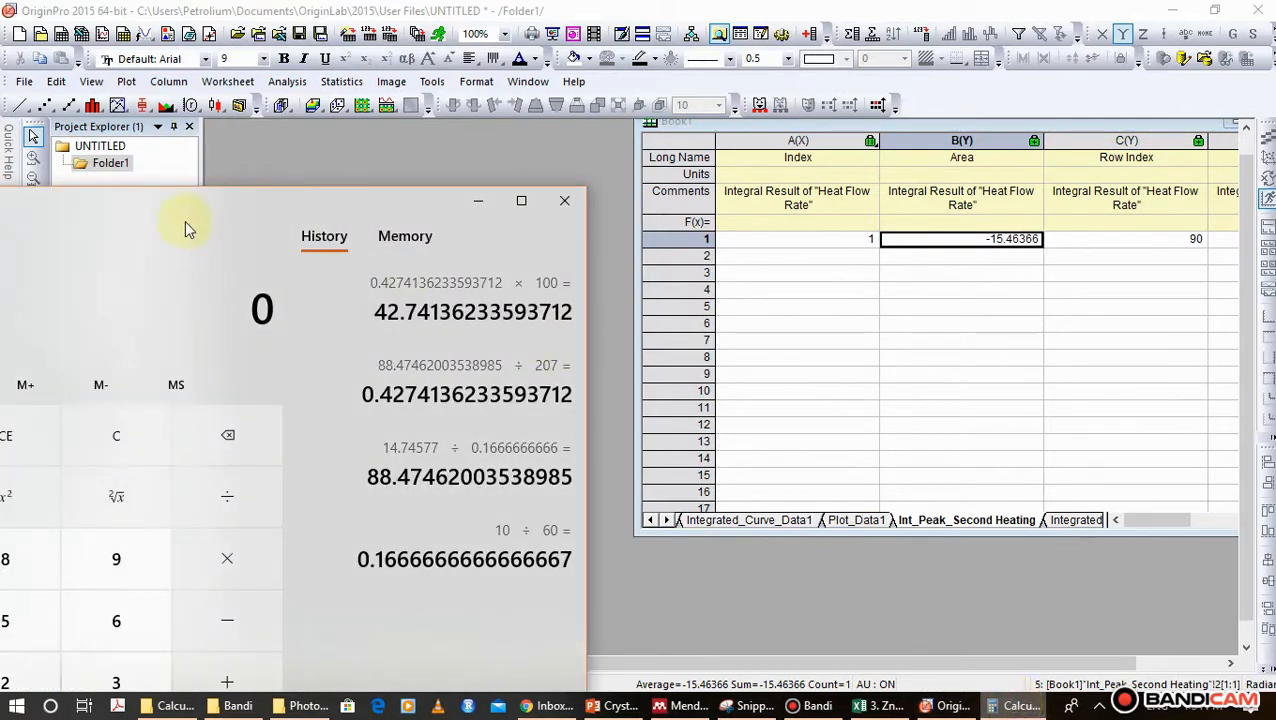
# - Bring Calculator fully into view and divide the second-heating peak area 15.46366 by 0.166666666
pyautogui.moveTo(194, 208); pyautogui.dragTo(421, 30)
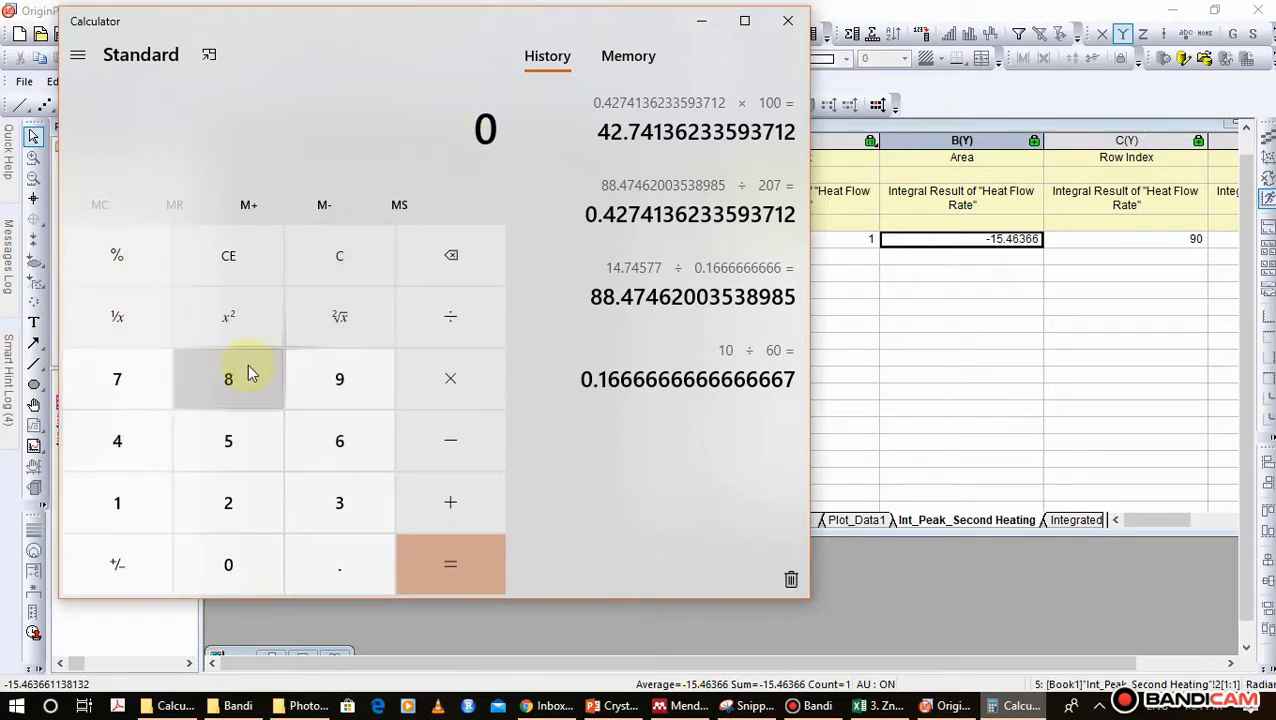
pyautogui.write('15')
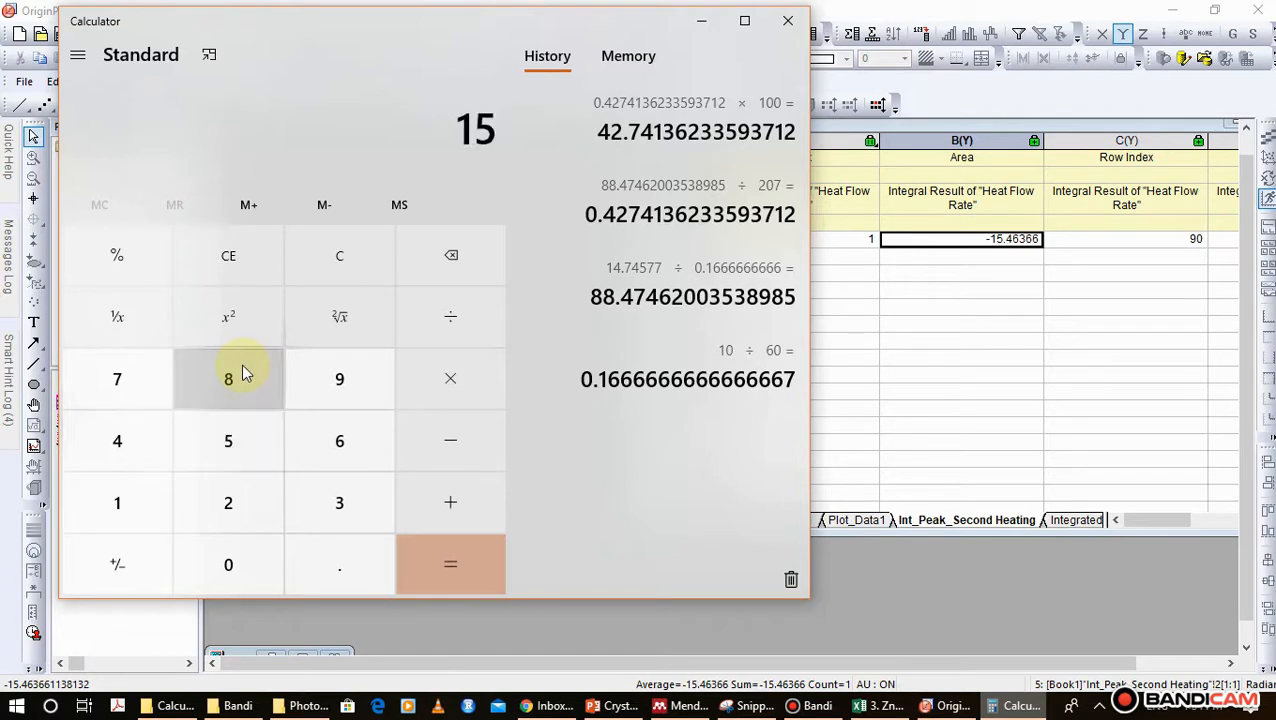
pyautogui.write('.4')
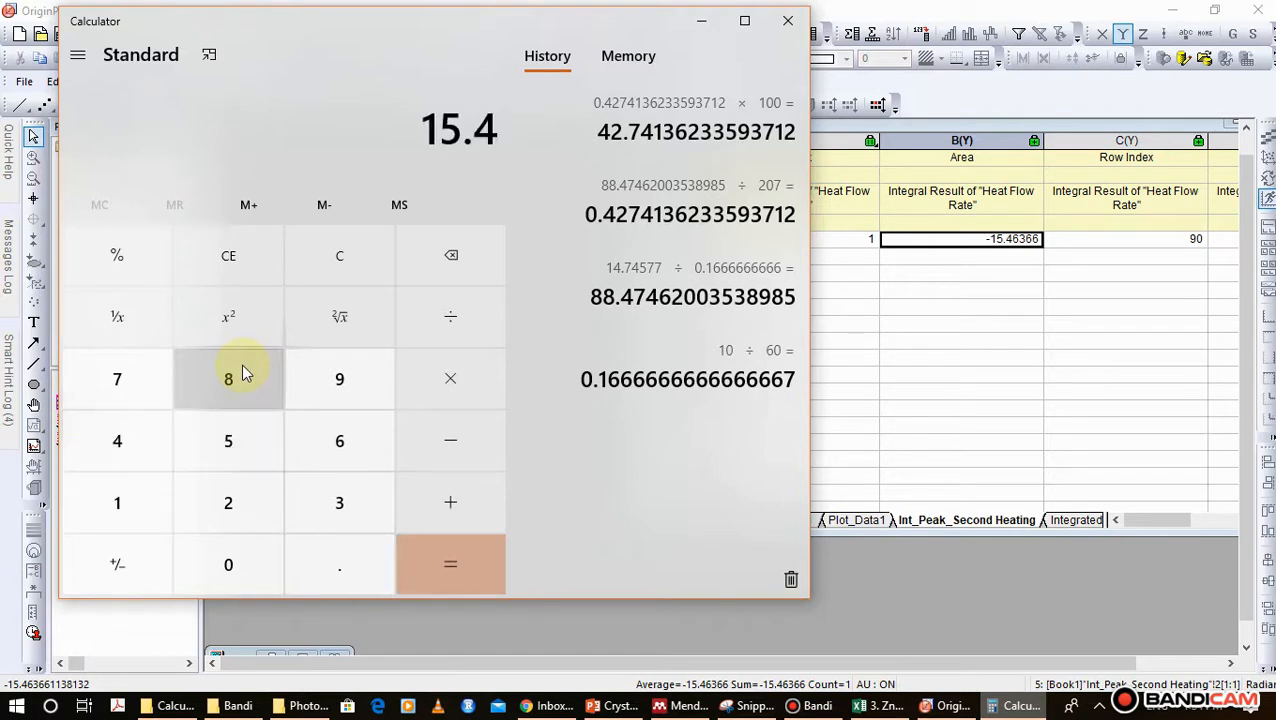
pyautogui.write('6')
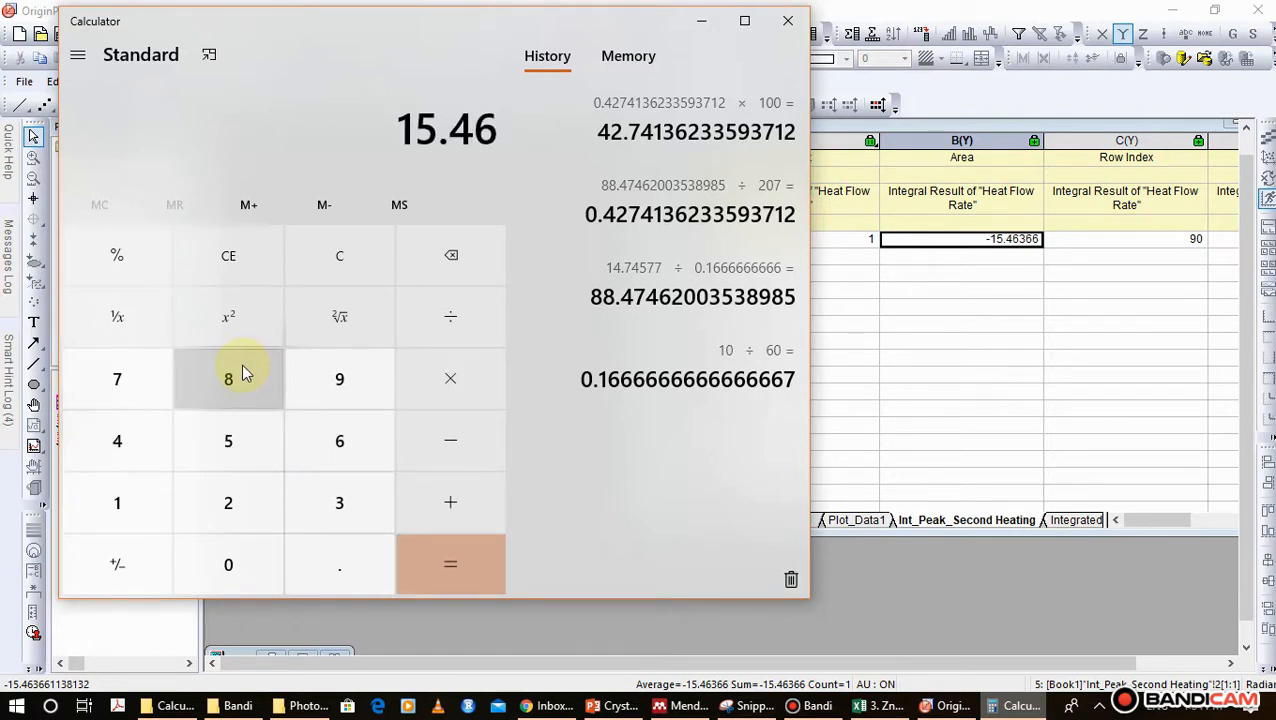
pyautogui.write('366')
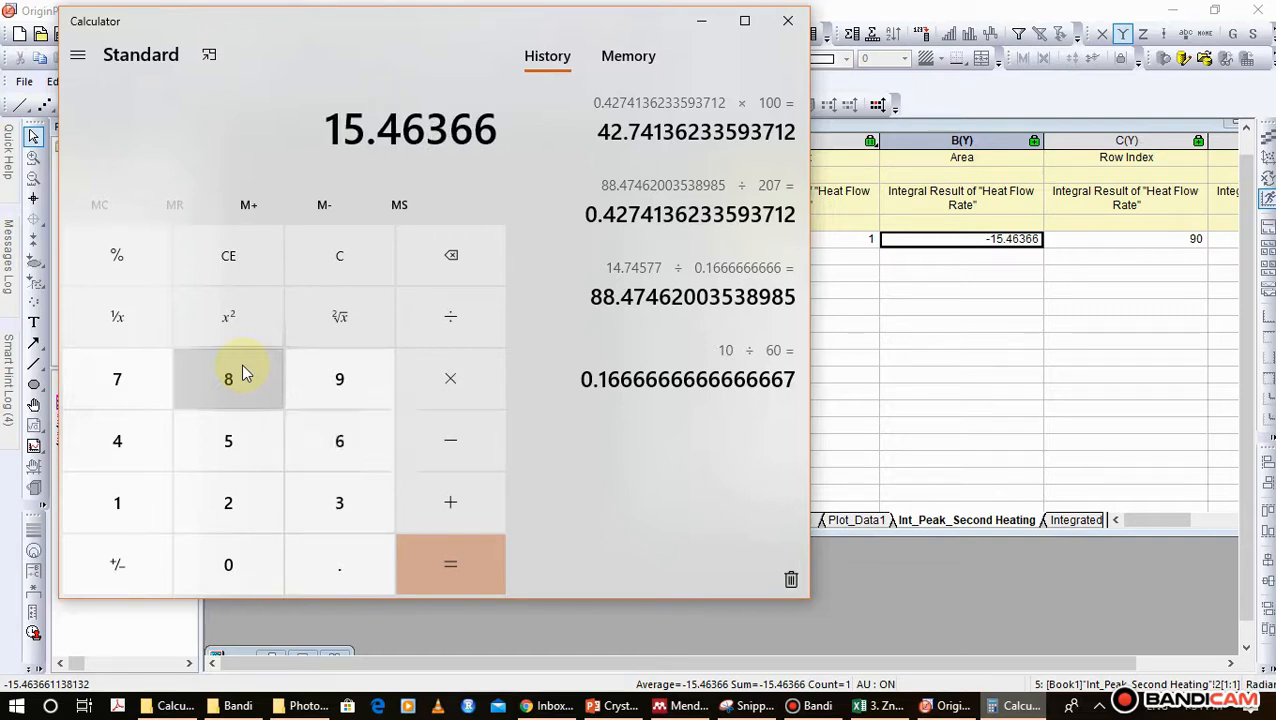
pyautogui.press('/')
pyautogui.write('.')
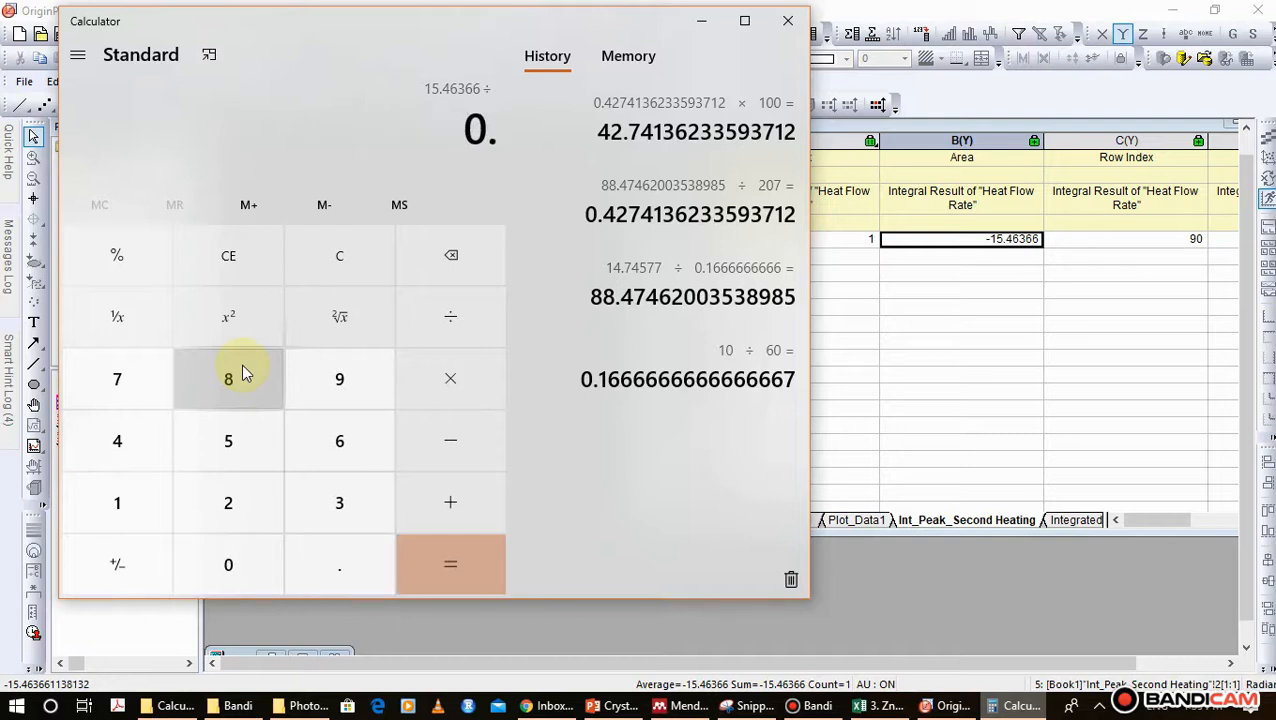
pyautogui.write('166666666')
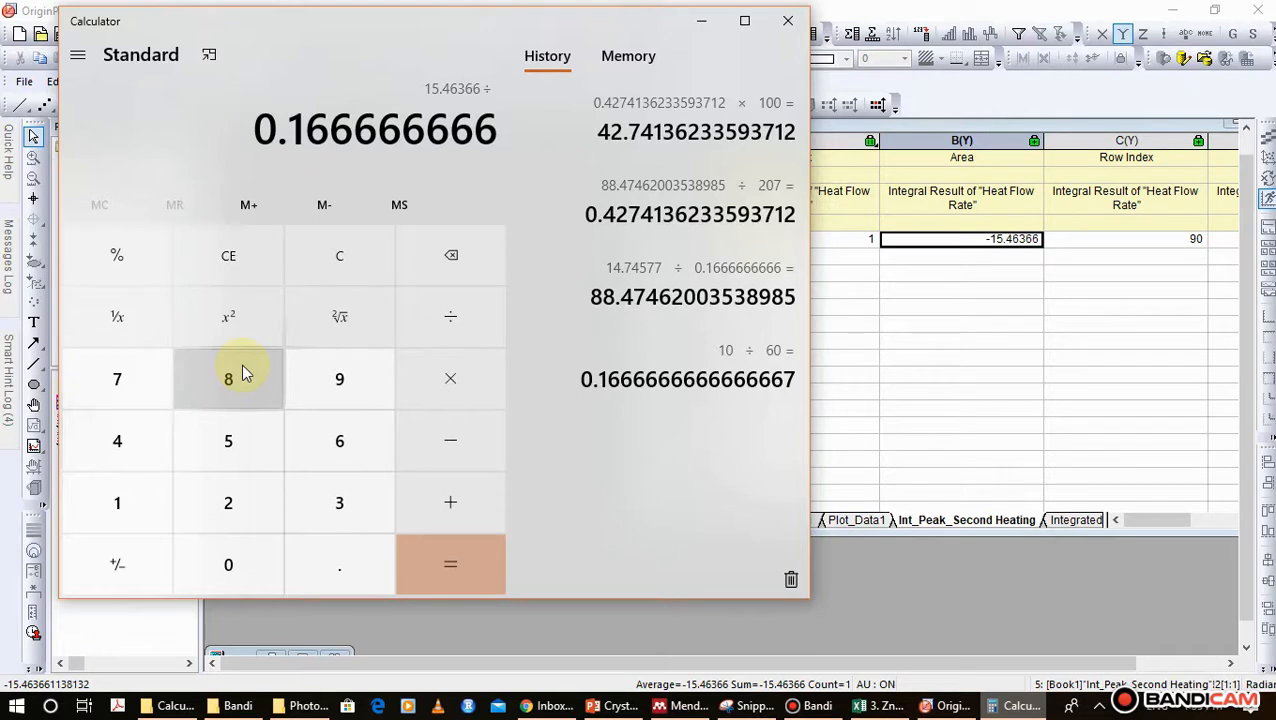
pyautogui.press('Return')
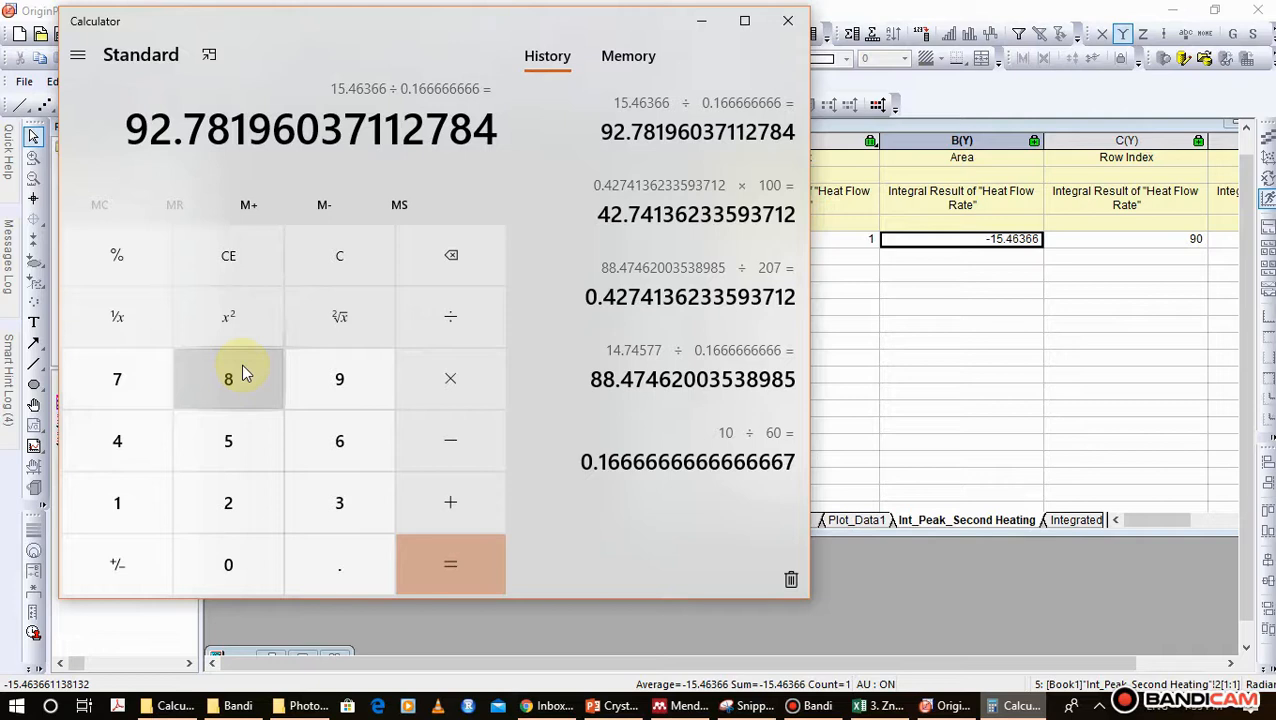
# - Divide the resulting enthalpy by 207 and multiply by 100 to get the second-heating percent crystallinity
pyautogui.press('/')
pyautogui.write('207')
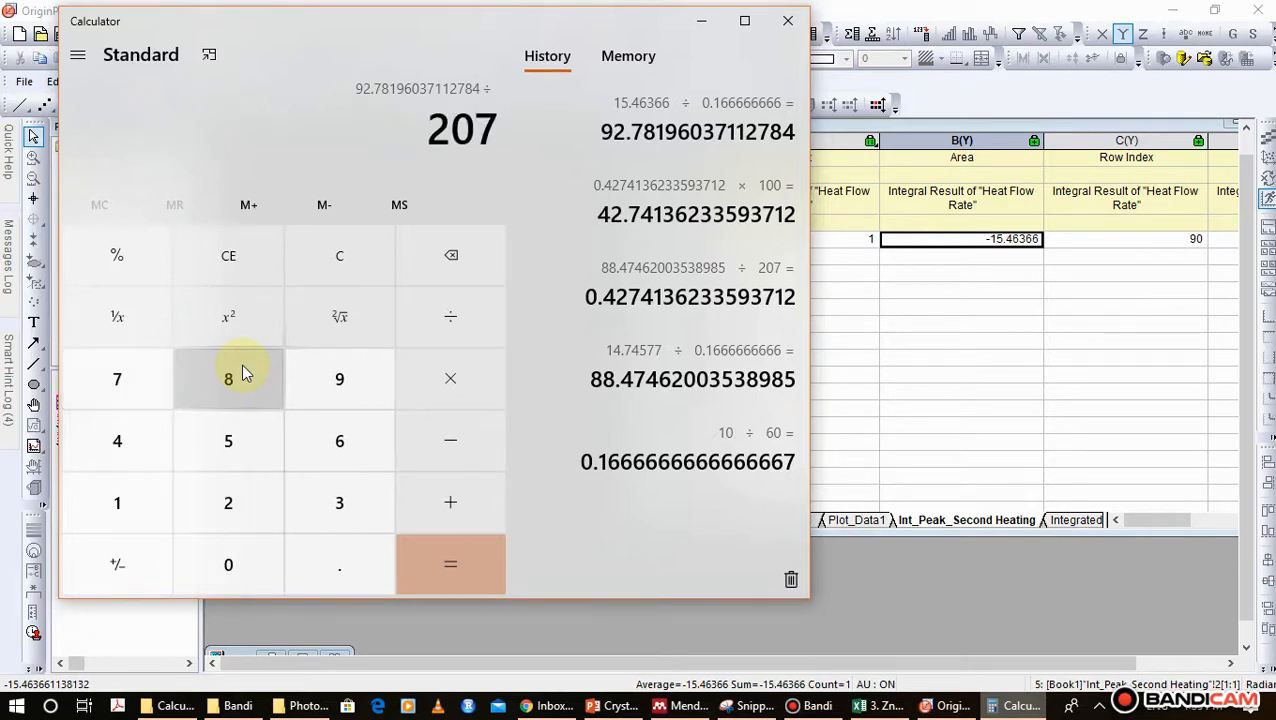
pyautogui.press('Return')
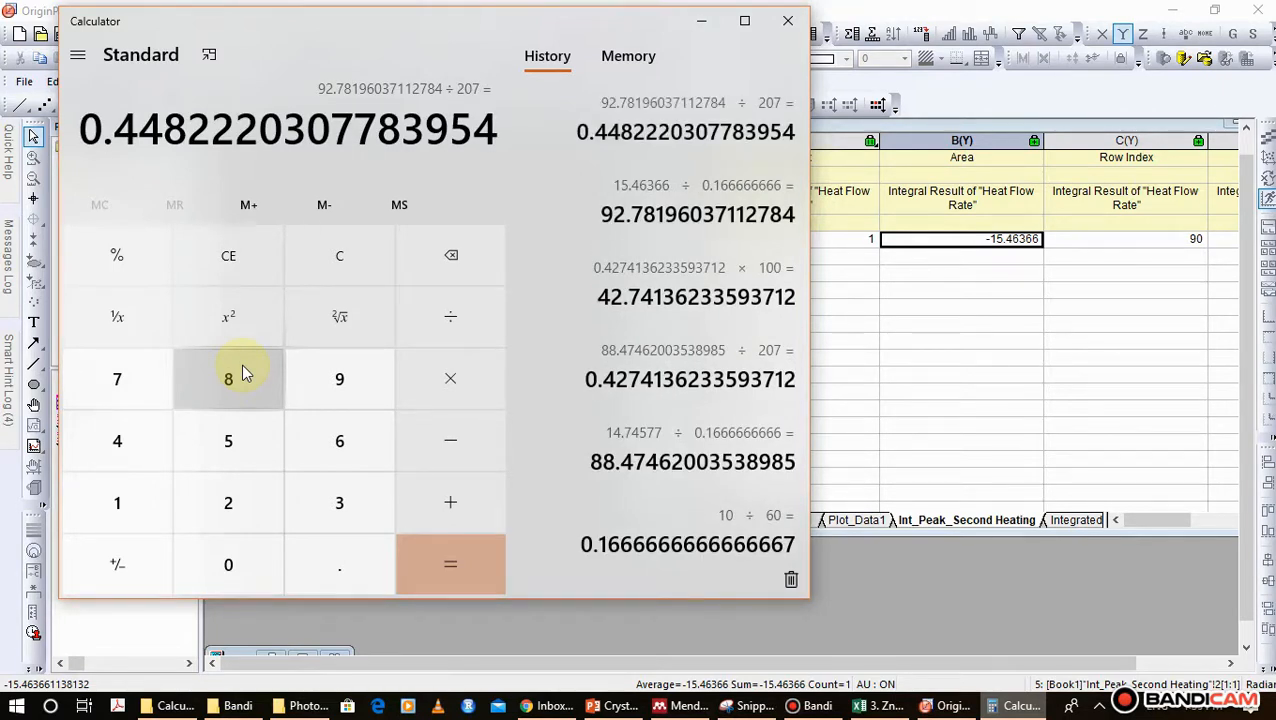
pyautogui.press('*')
pyautogui.write('100')
pyautogui.press('Return')
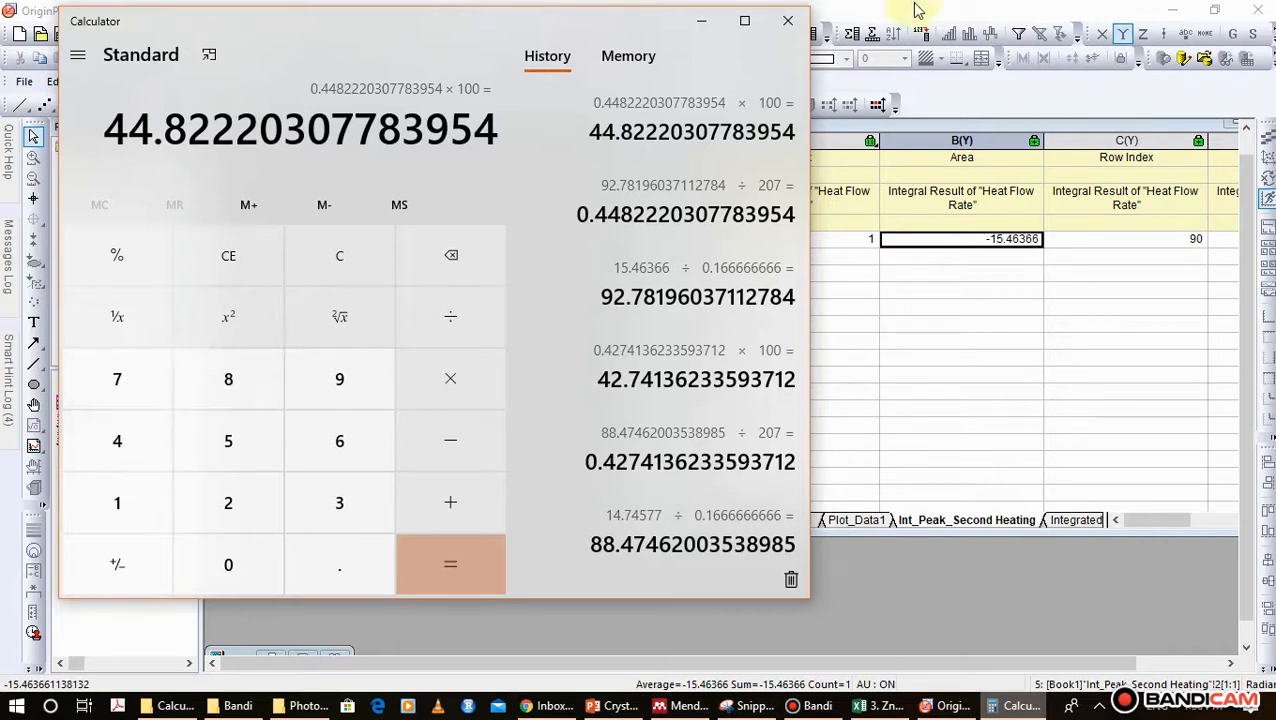
# - Switch back to OriginPro and tidy the workspace by moving Book1 into full view and minimizing Graph2
pyautogui.click(701, 22)
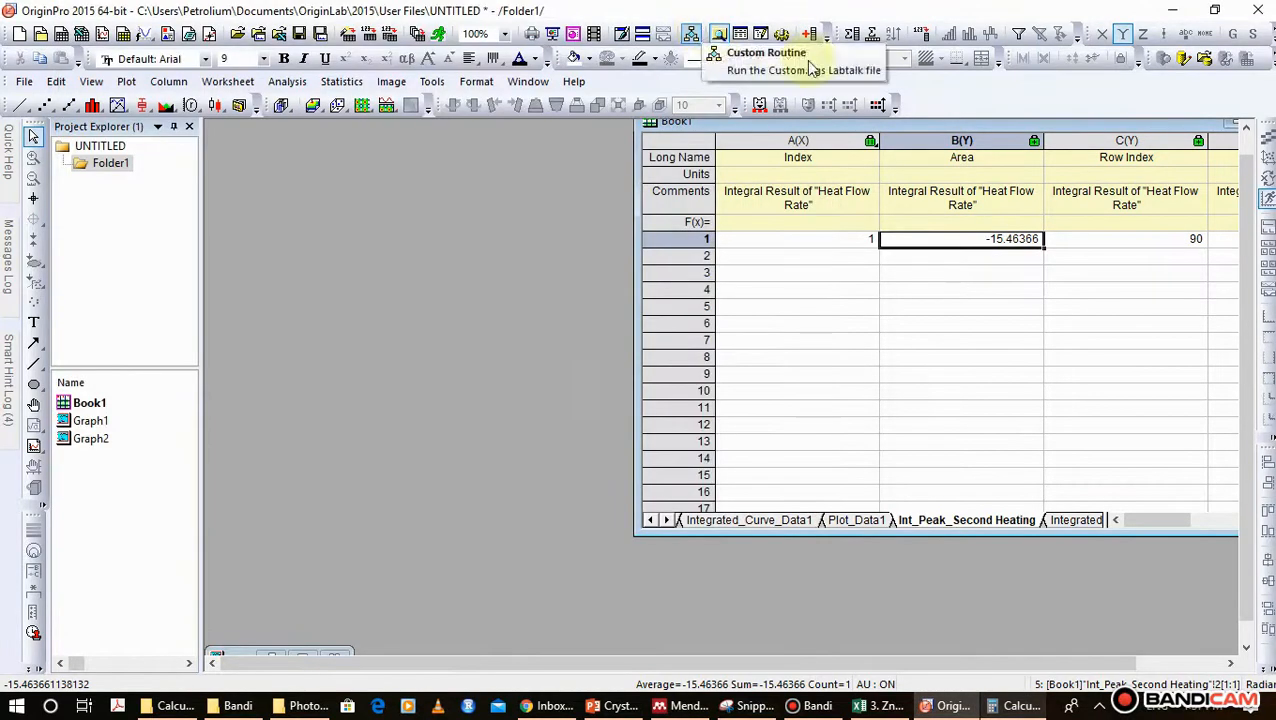
pyautogui.moveTo(1019, 129); pyautogui.dragTo(609, 203)
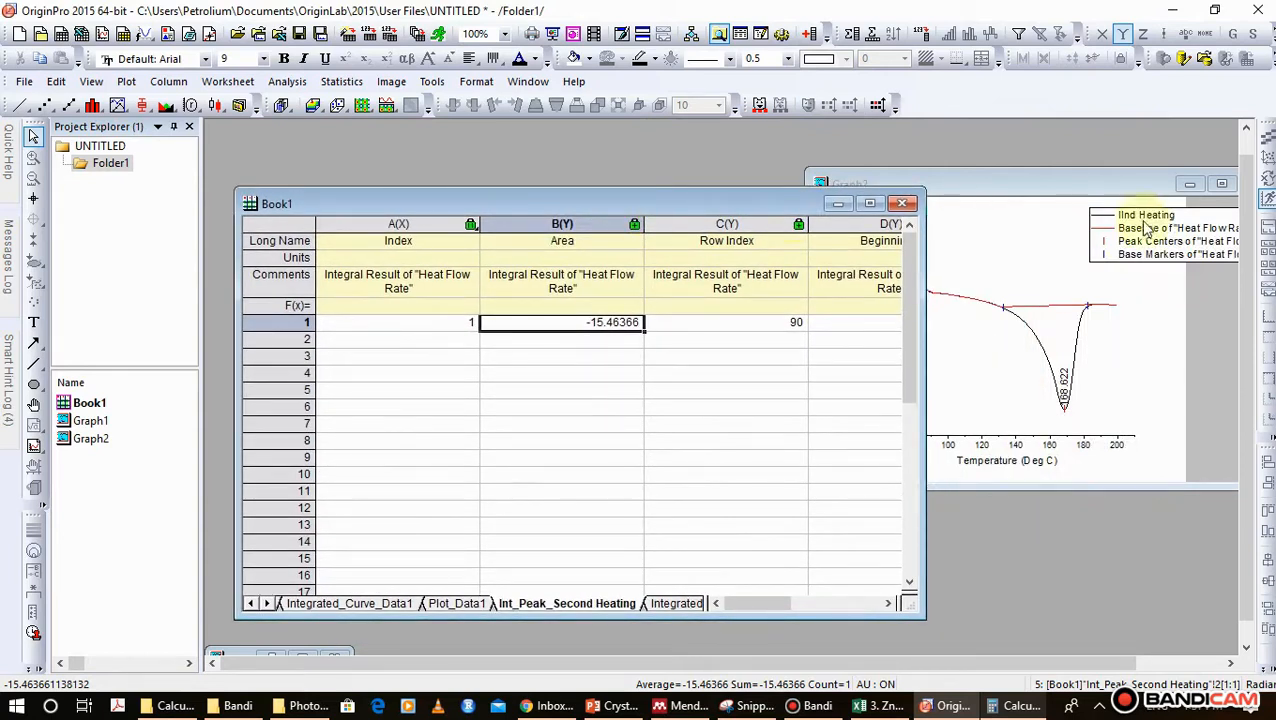
pyautogui.click(1191, 184)
pyautogui.click(1192, 184)
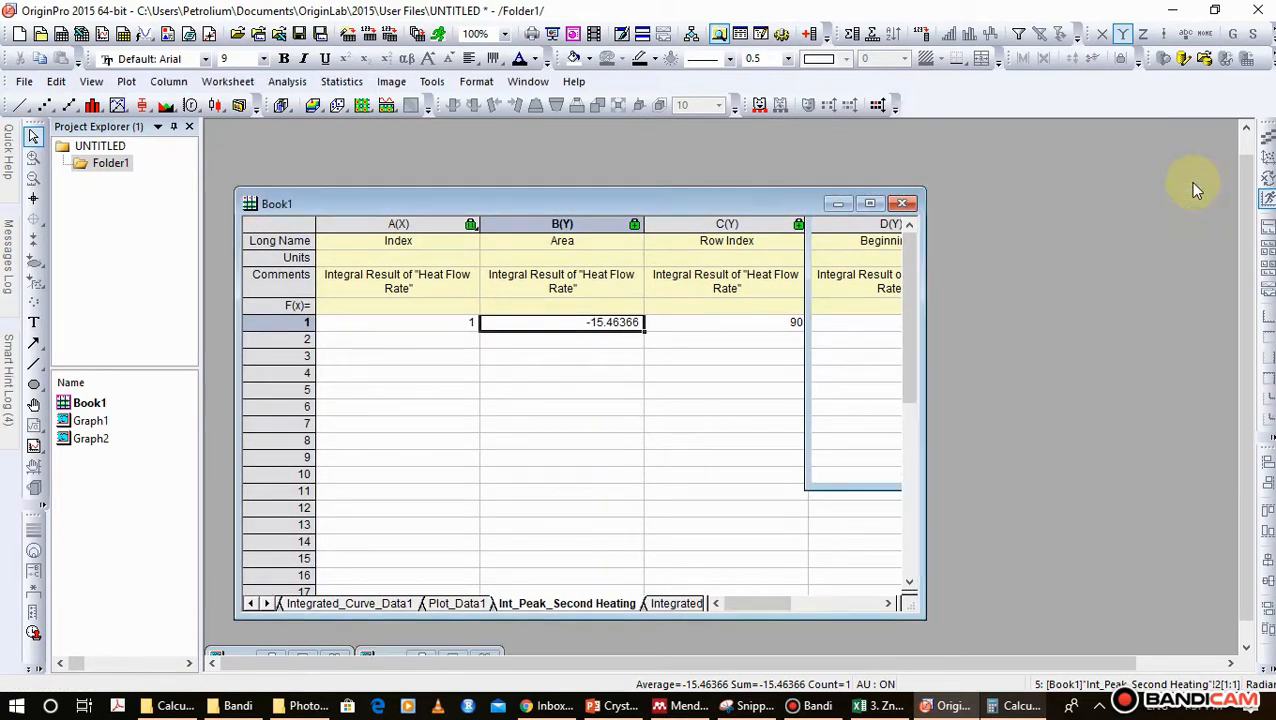
# - Plot the Cooling heat flow column from Sheet1 of Book1 as a line graph and place the graph beside the worksheet
pyautogui.click(252, 604)
pyautogui.click(252, 604)
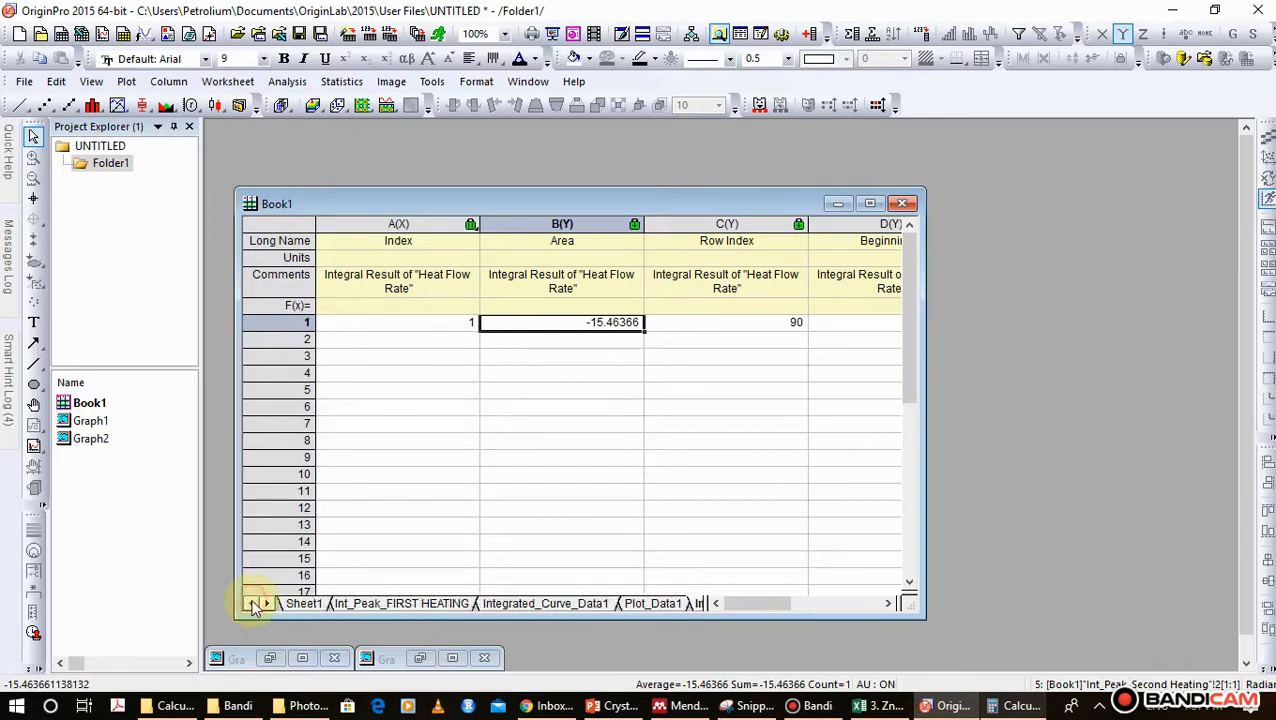
pyautogui.click(304, 604)
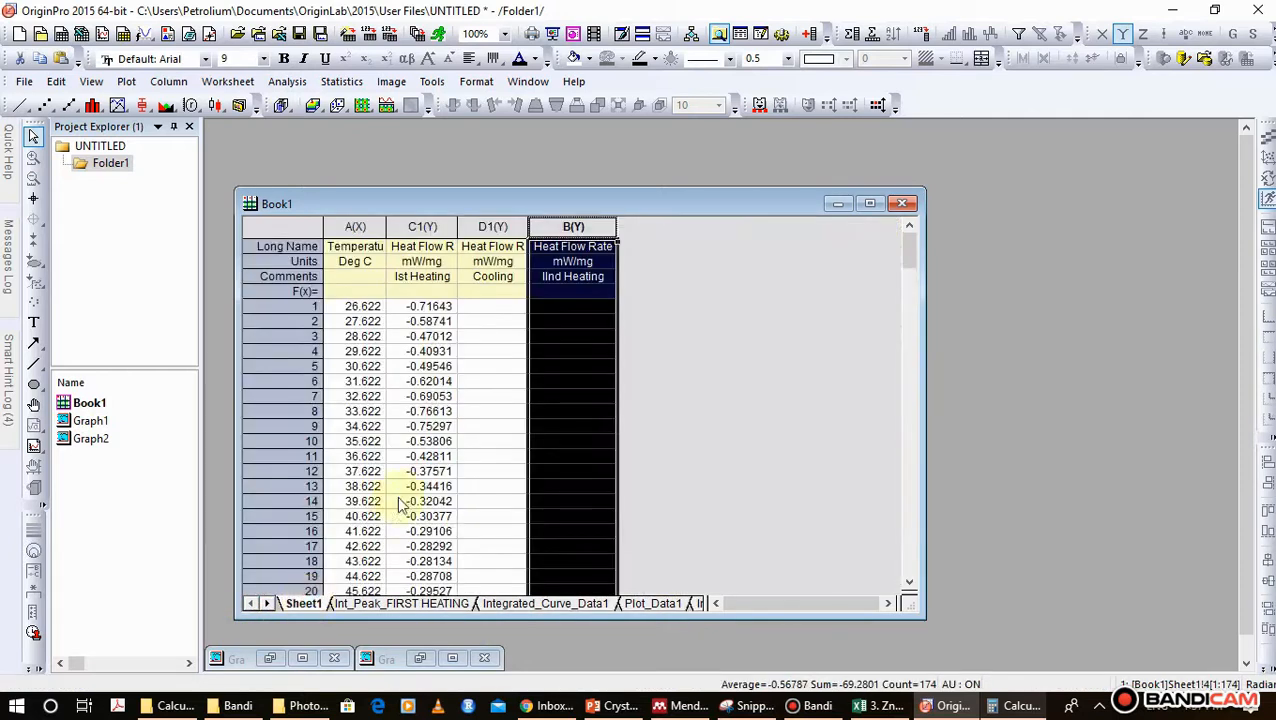
pyautogui.click(470, 472)
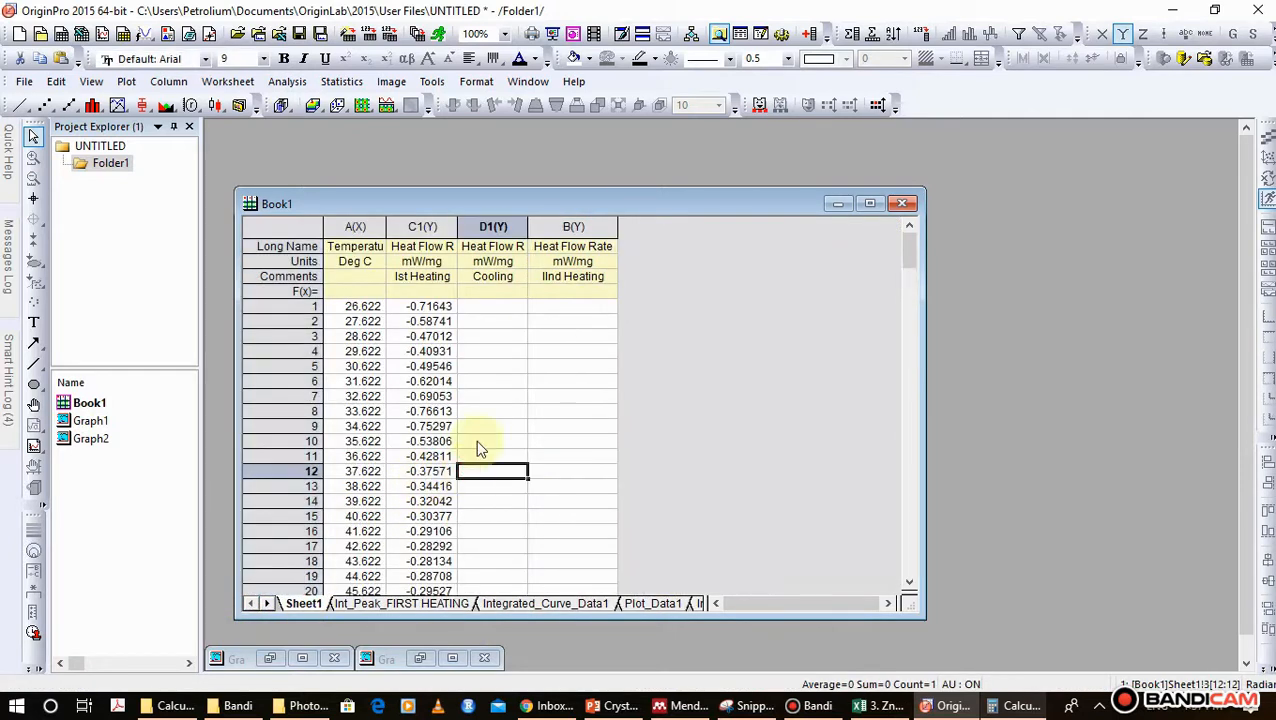
pyautogui.click(484, 282)
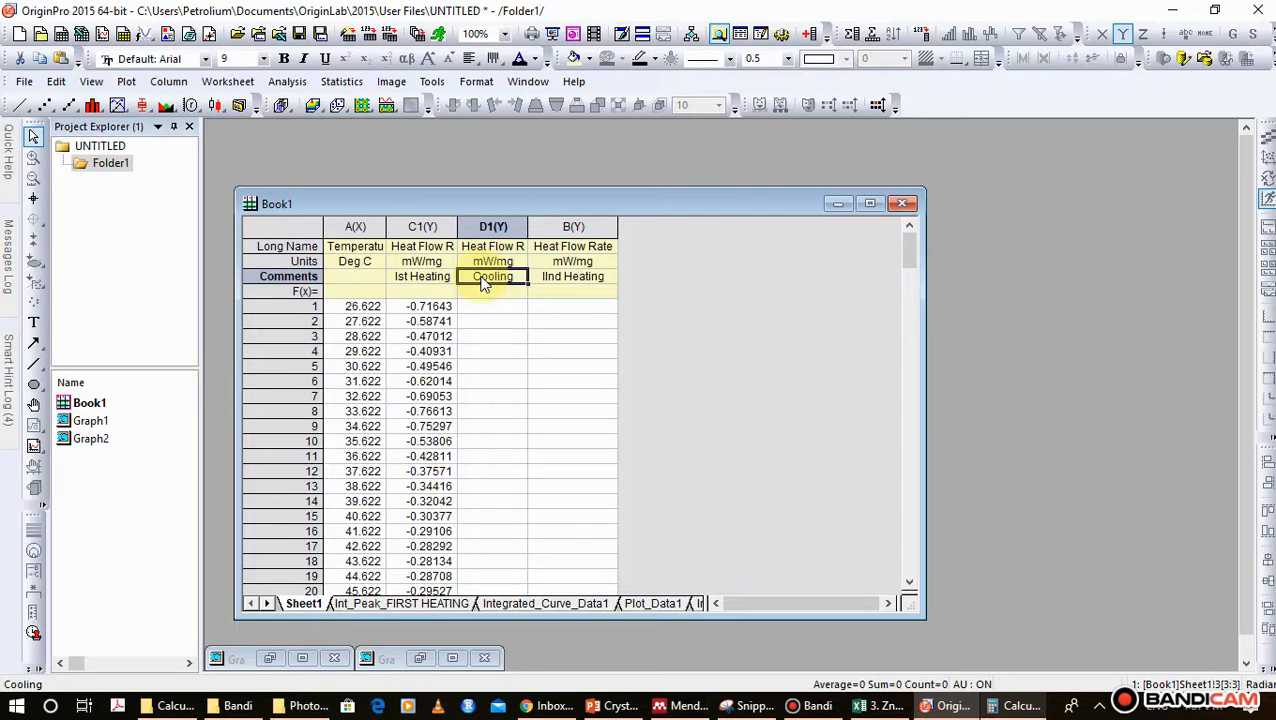
pyautogui.click(505, 227)
pyautogui.rightClick(505, 227)
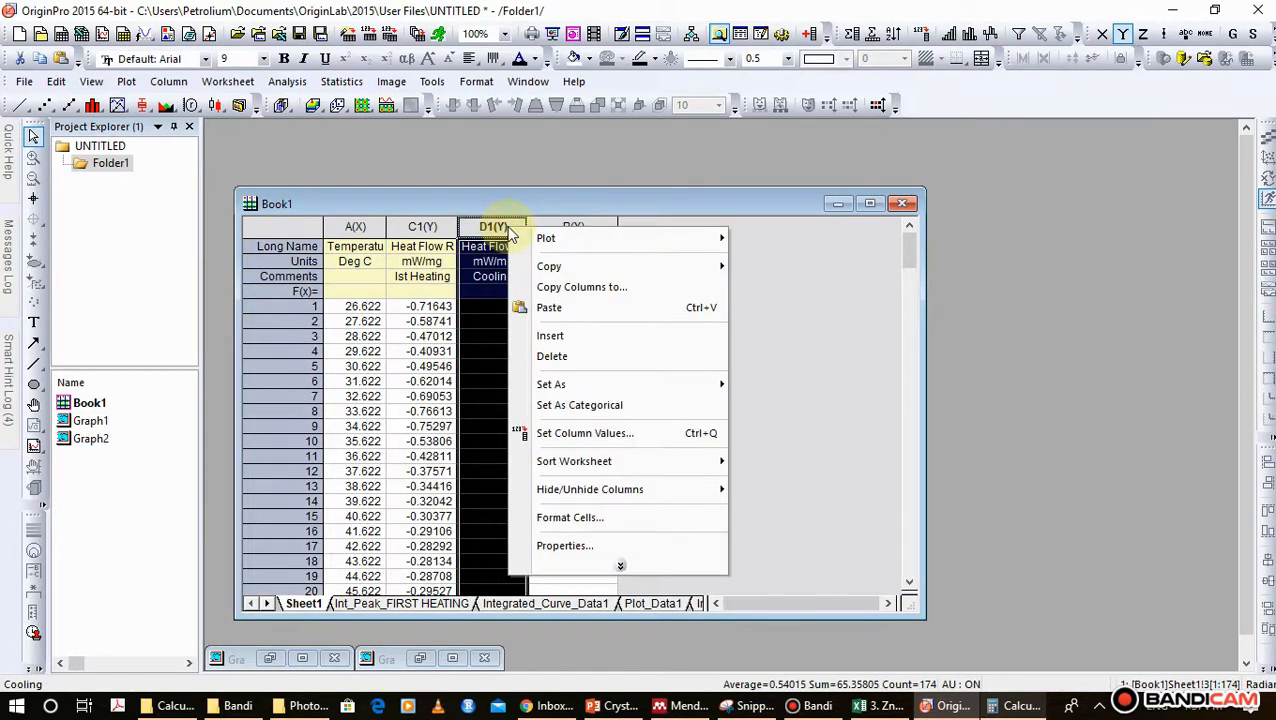
pyautogui.moveTo(622, 238)
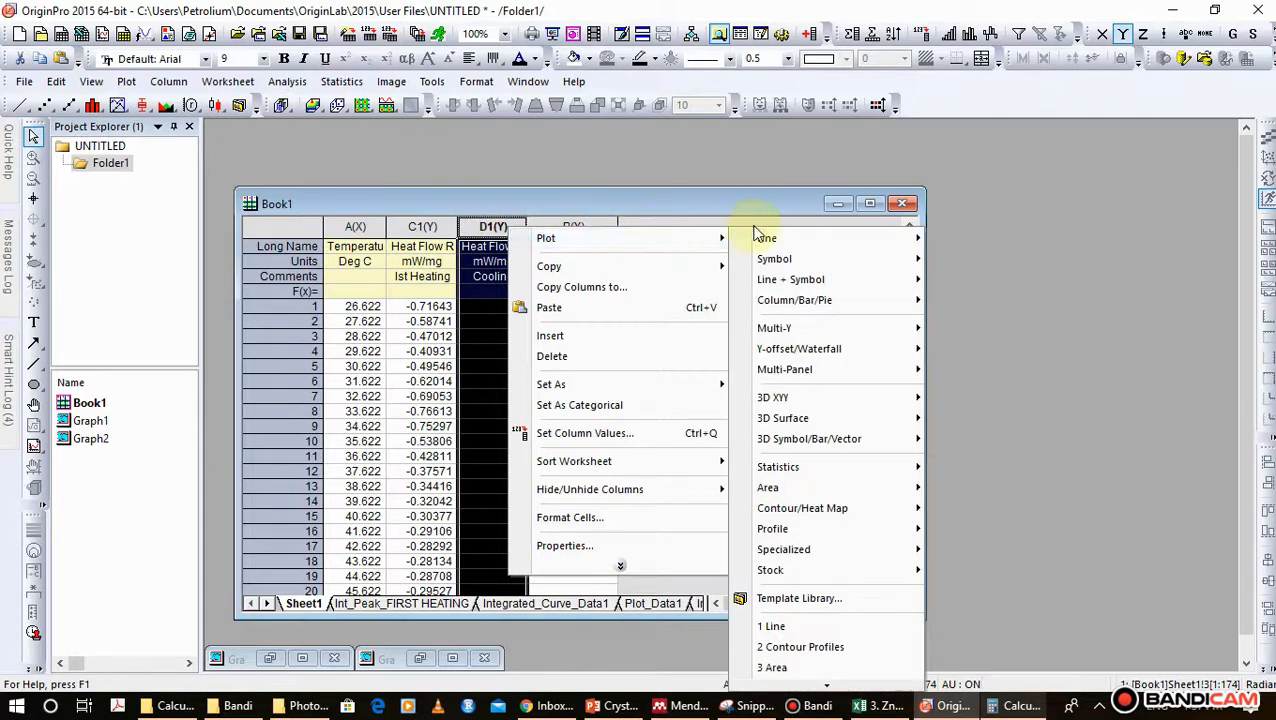
pyautogui.moveTo(803, 242)
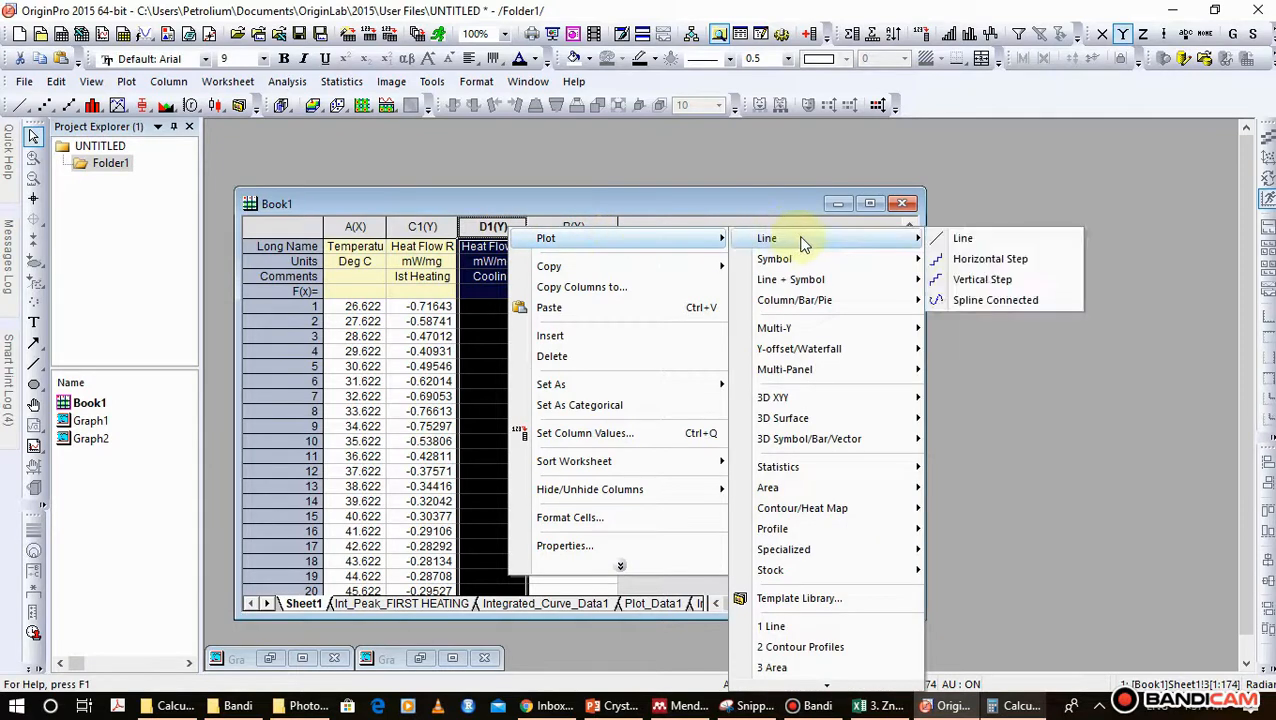
pyautogui.click(963, 240)
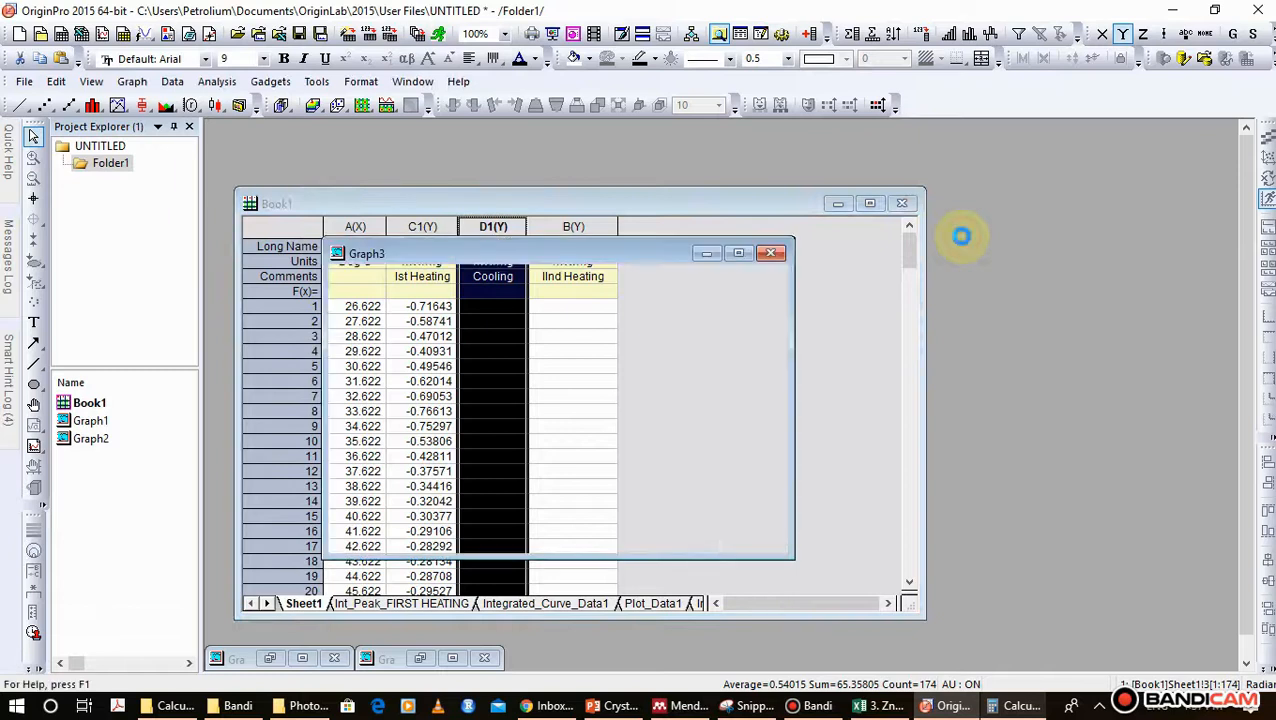
pyautogui.moveTo(632, 253); pyautogui.dragTo(1032, 178)
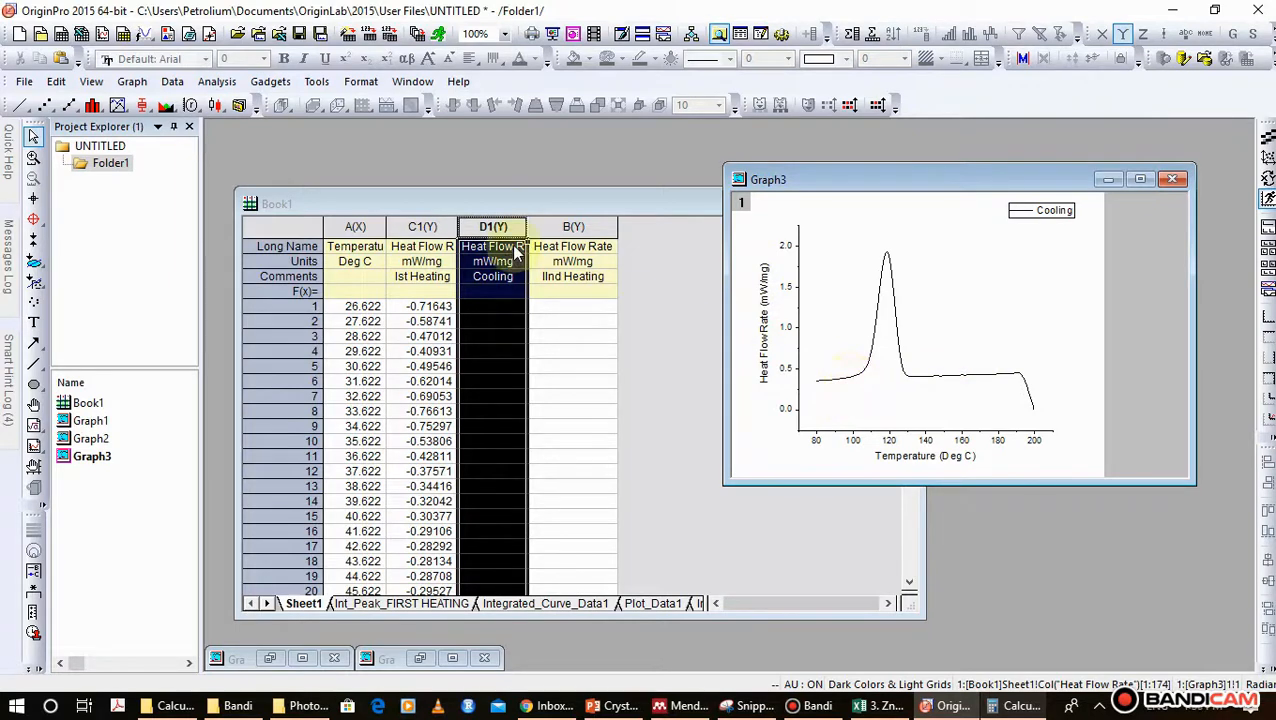
# - Open the Peak Analyzer dialog for the Cooling curve and move its preview window clear of the dialog
pyautogui.click(215, 82)
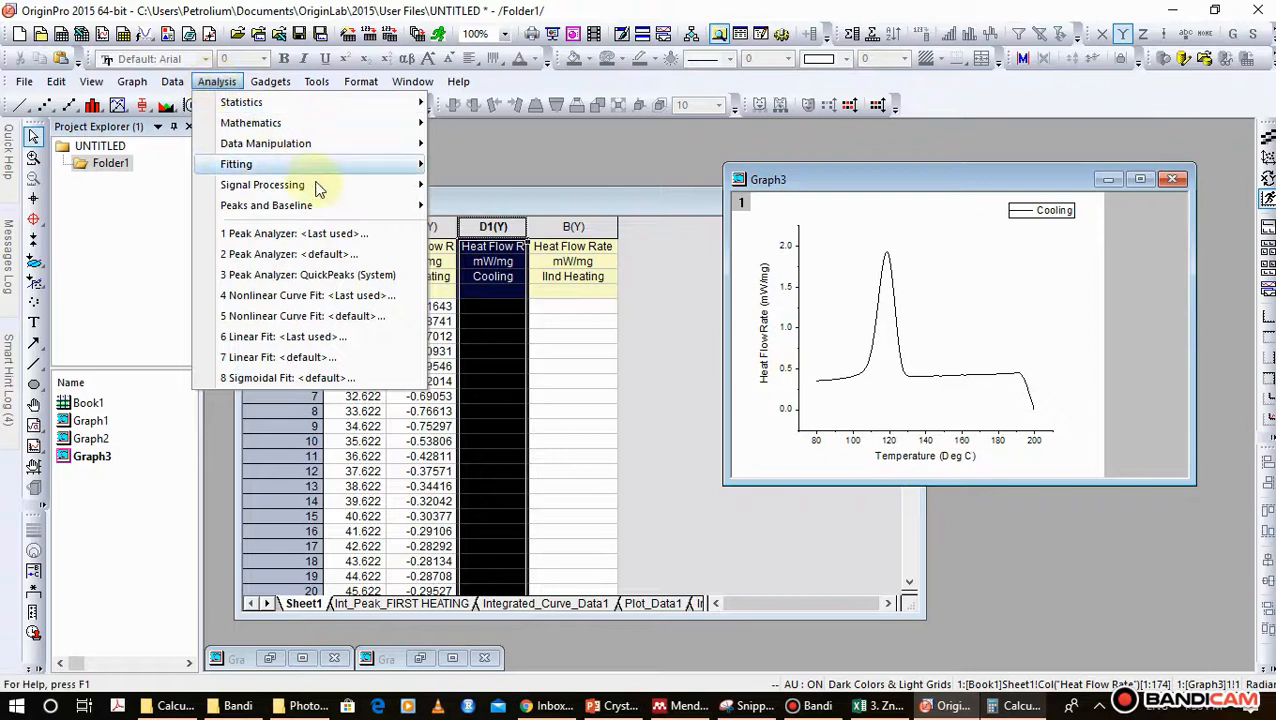
pyautogui.moveTo(352, 213)
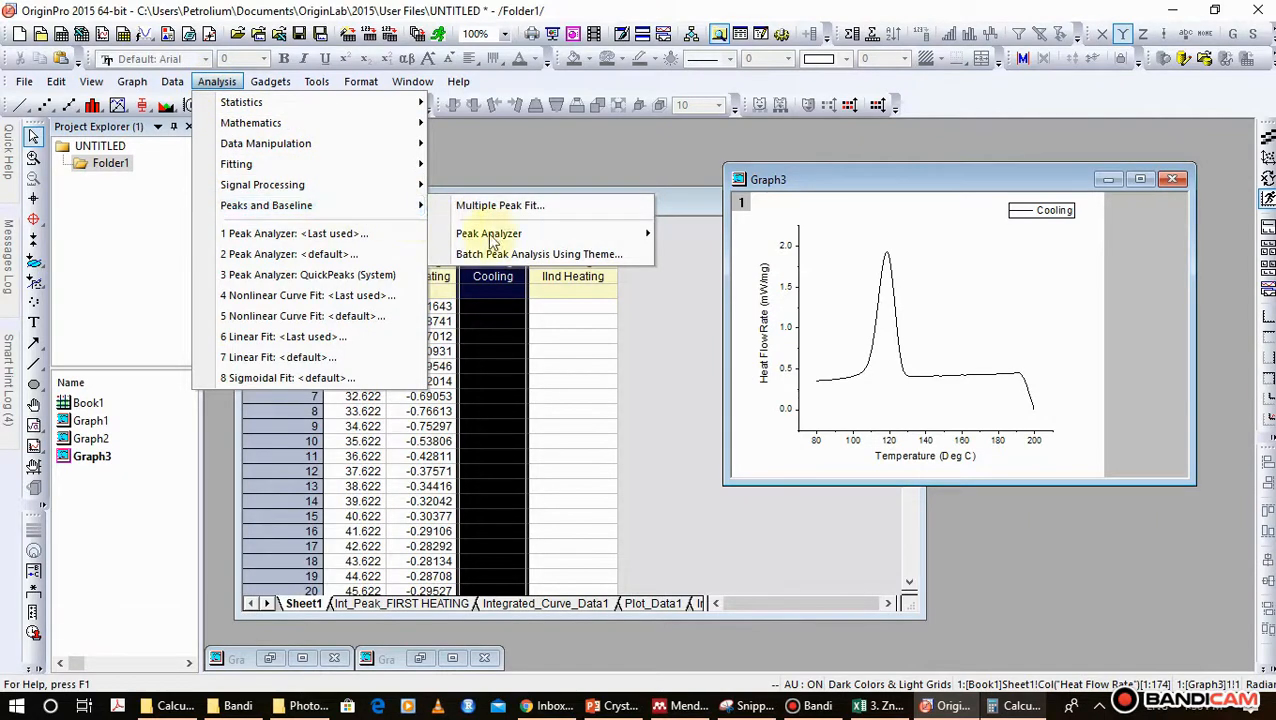
pyautogui.moveTo(610, 234)
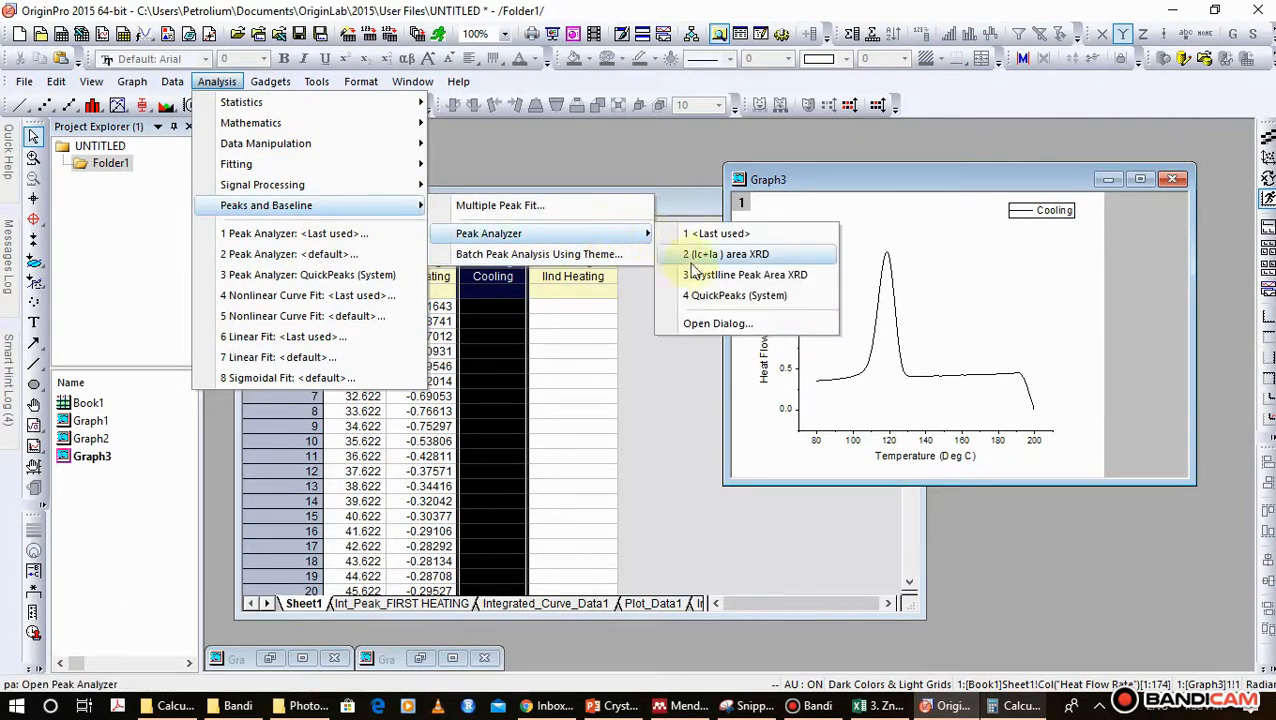
pyautogui.click(716, 325)
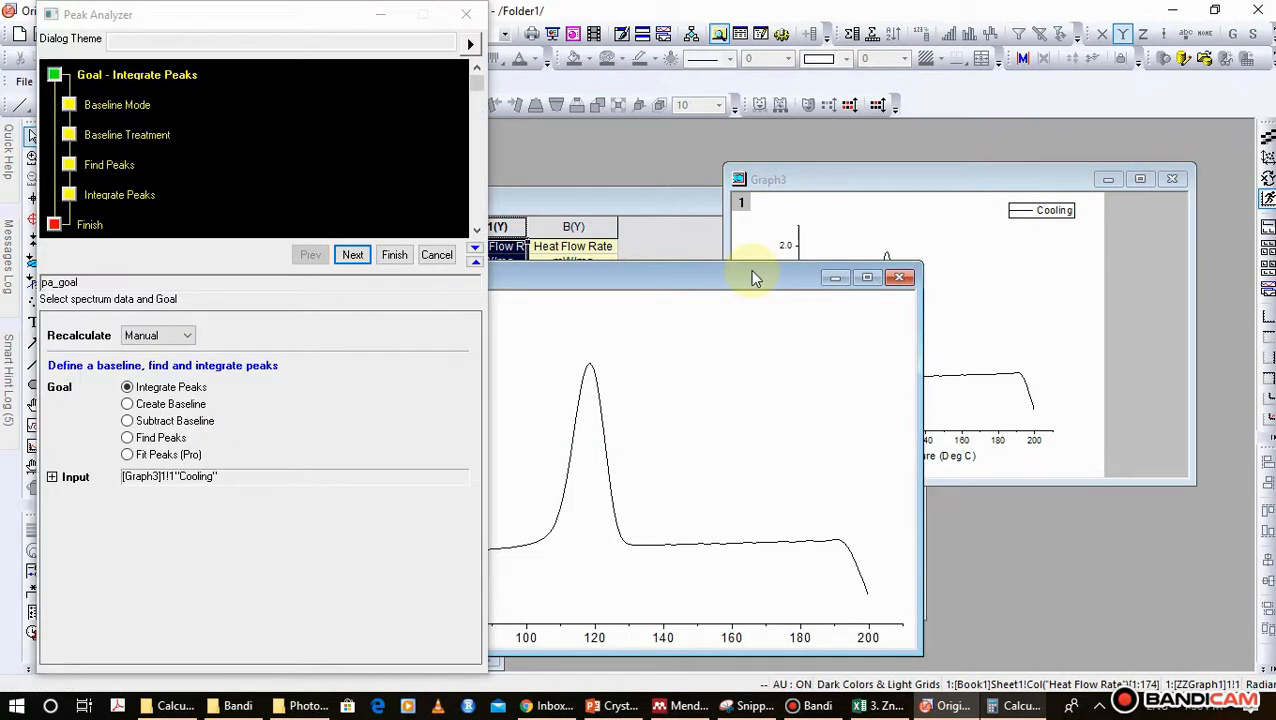
pyautogui.rightClick(750, 269)
pyautogui.rightClick(1012, 127)
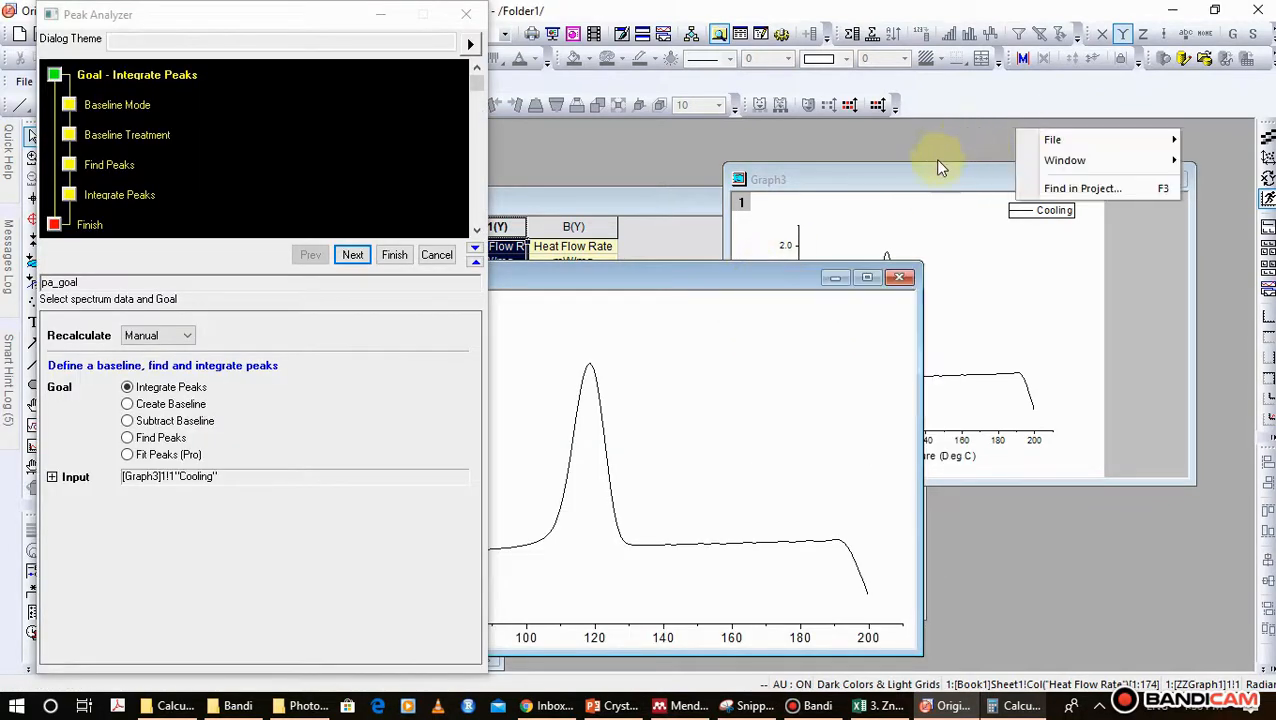
pyautogui.click(724, 279)
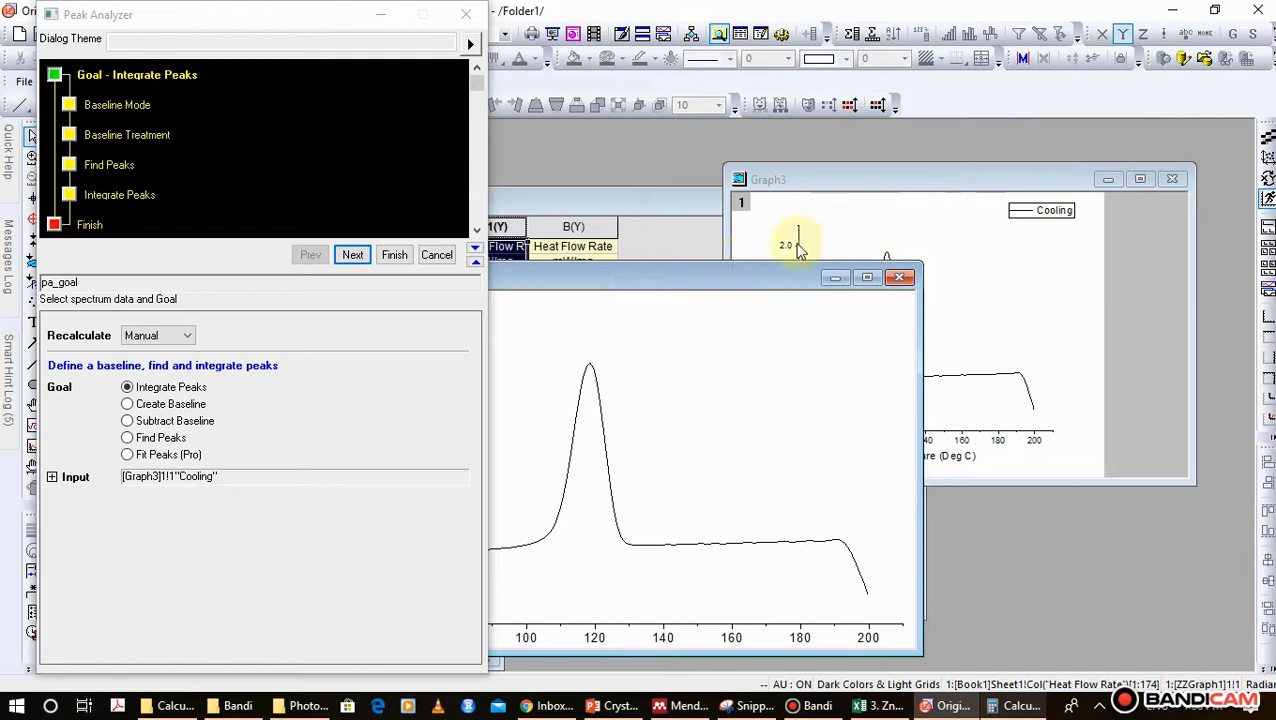
pyautogui.click(733, 277)
pyautogui.moveTo(733, 277); pyautogui.dragTo(912, 153)
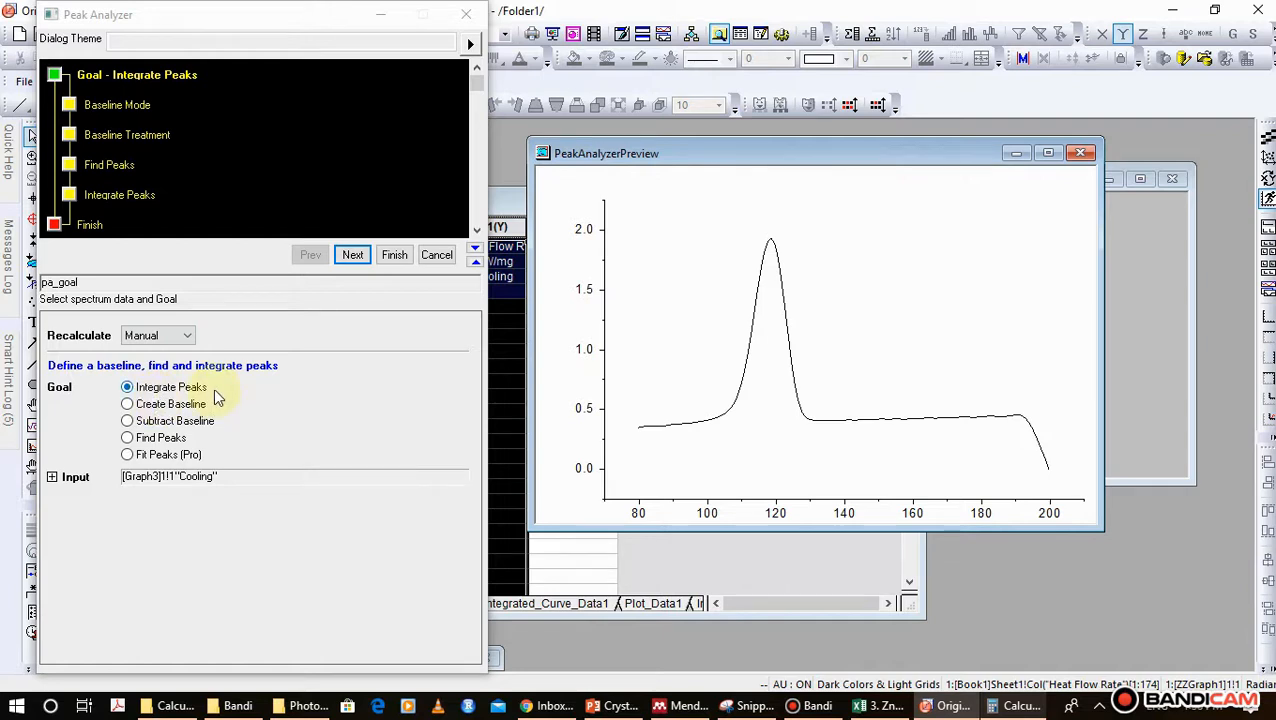
# - Keep the Integrate Peaks goal, set the baseline mode to User Defined with Snap to Spectrum enabled, and advance to Create Baseline
pyautogui.click(351, 255)
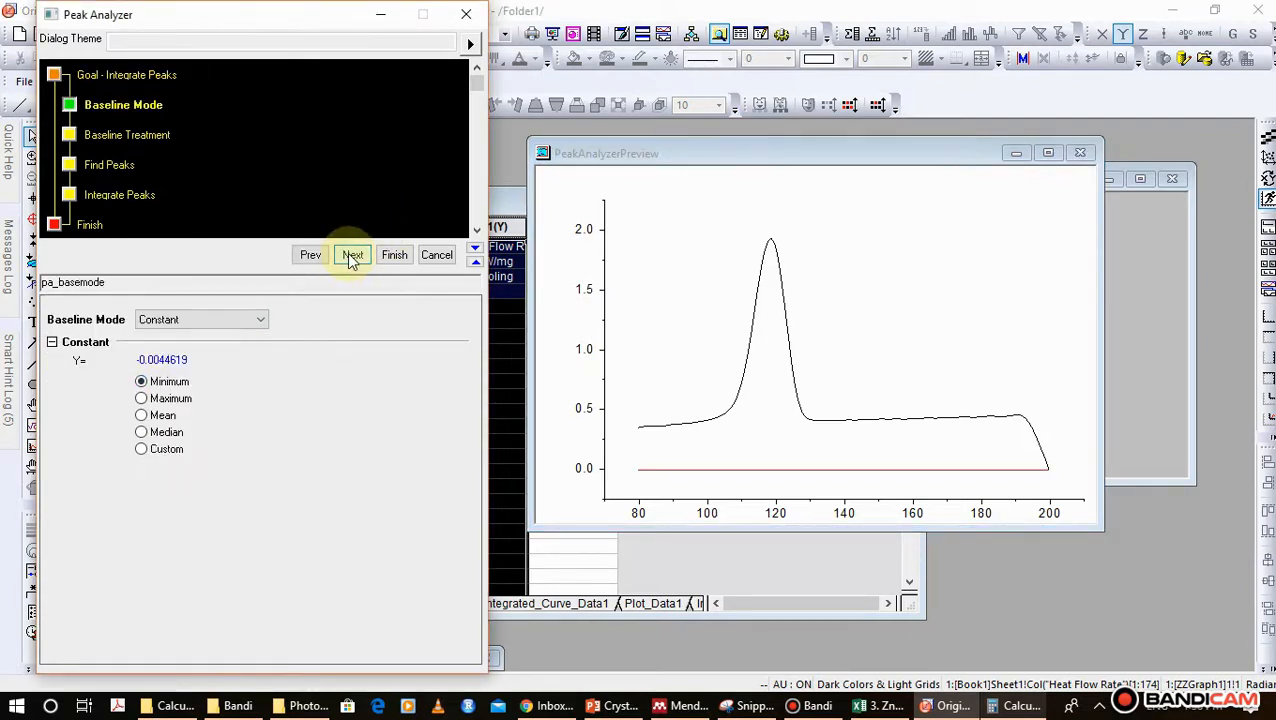
pyautogui.click(243, 319)
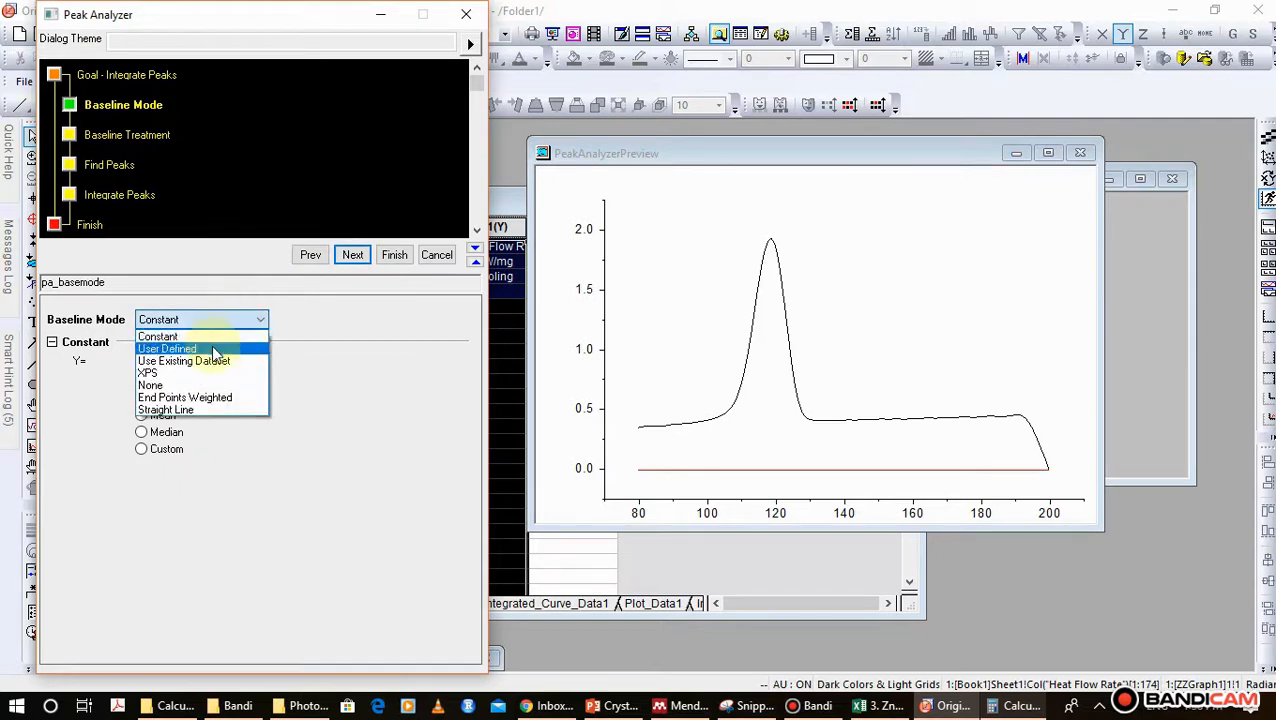
pyautogui.click(214, 349)
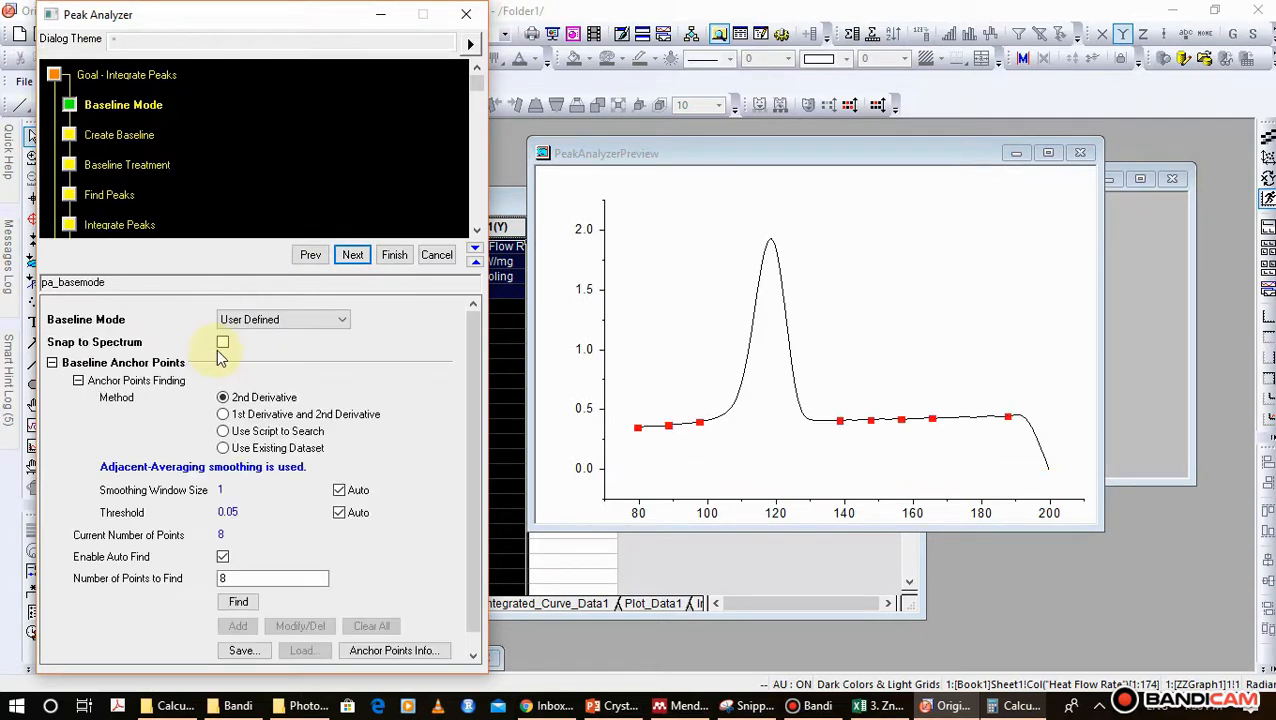
pyautogui.click(223, 343)
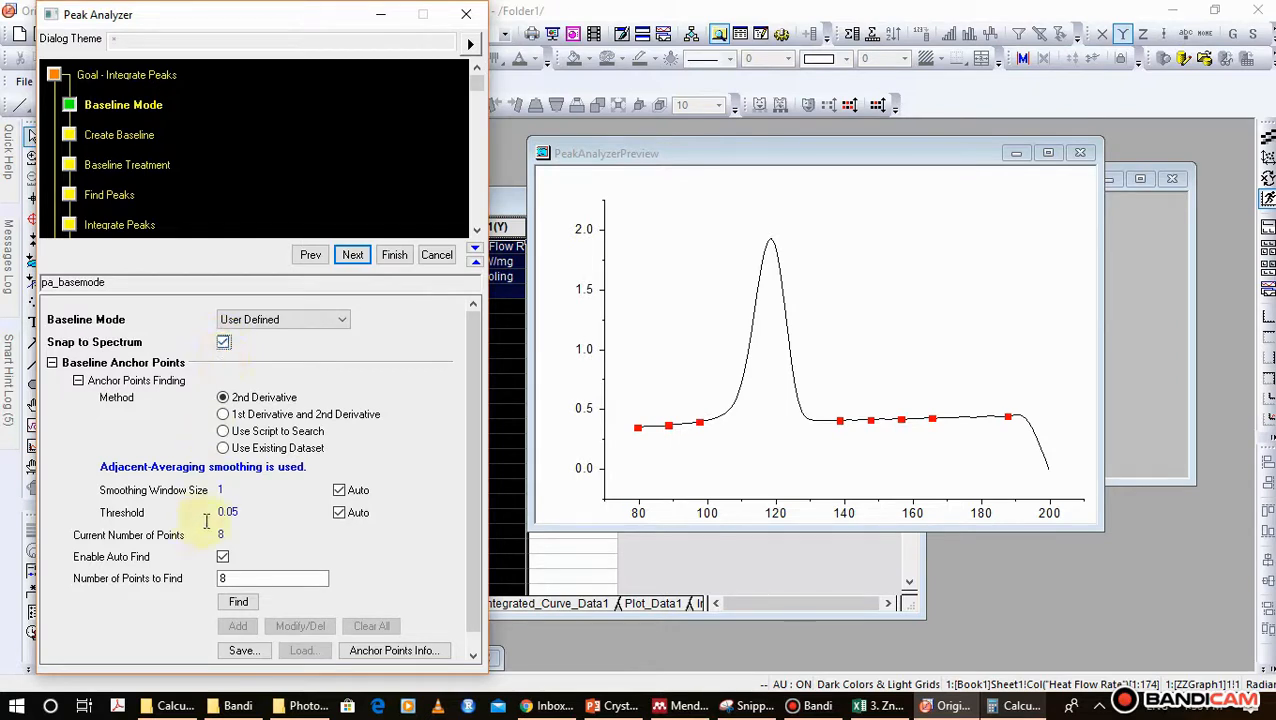
pyautogui.scroll(-1, 469, 451)
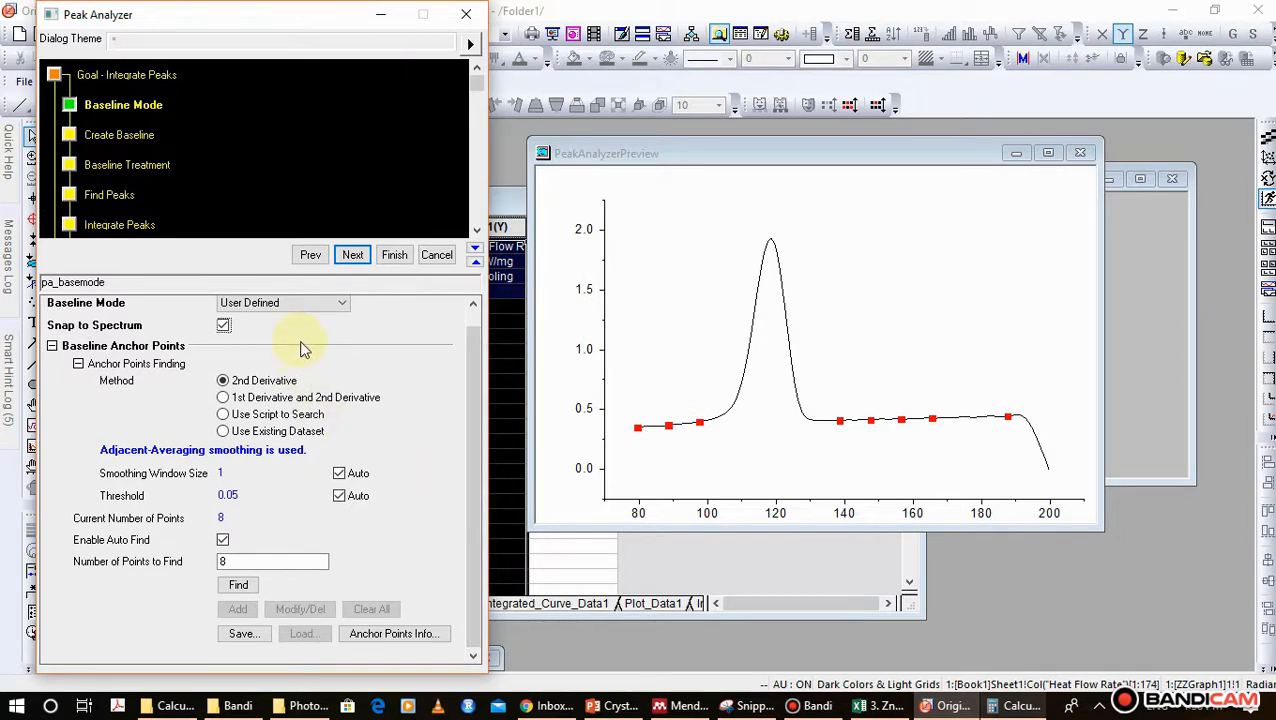
pyautogui.click(354, 258)
pyautogui.rightClick(352, 256)
pyautogui.click(352, 256)
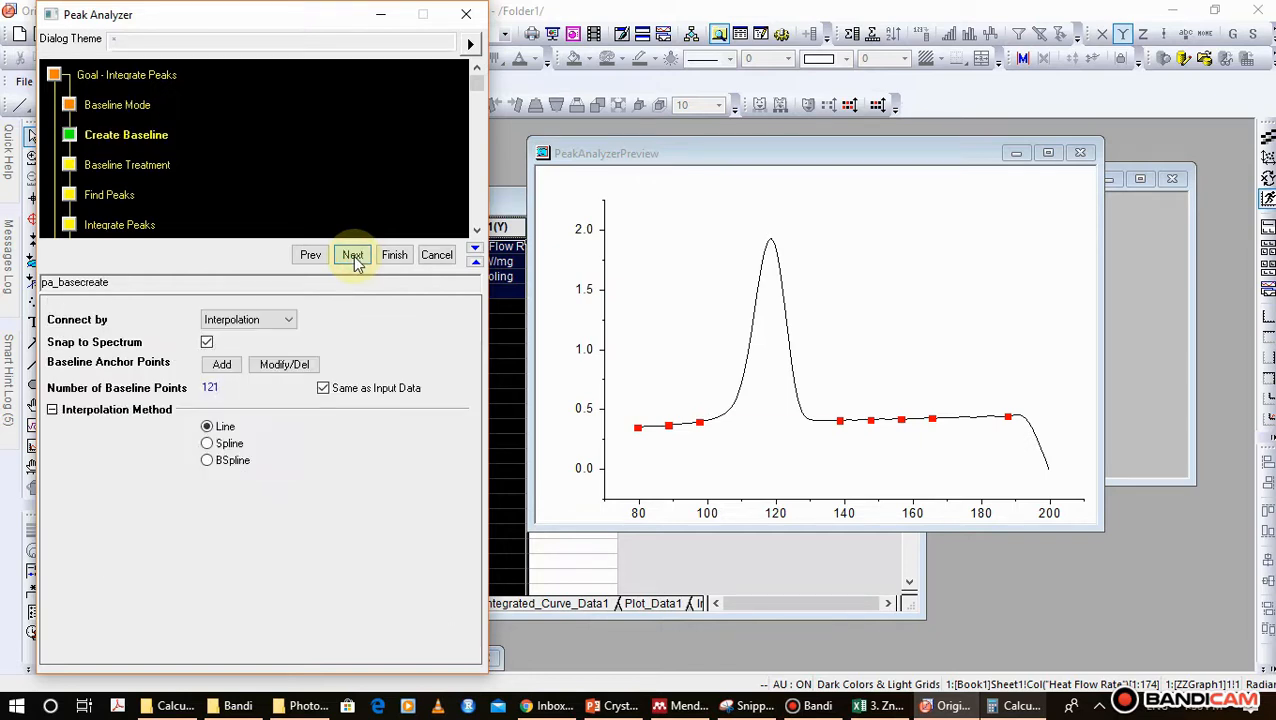
# - Add five baseline anchor points on the Cooling curve at about 84, 101, 175, 194 and 197 °C
pyautogui.click(221, 366)
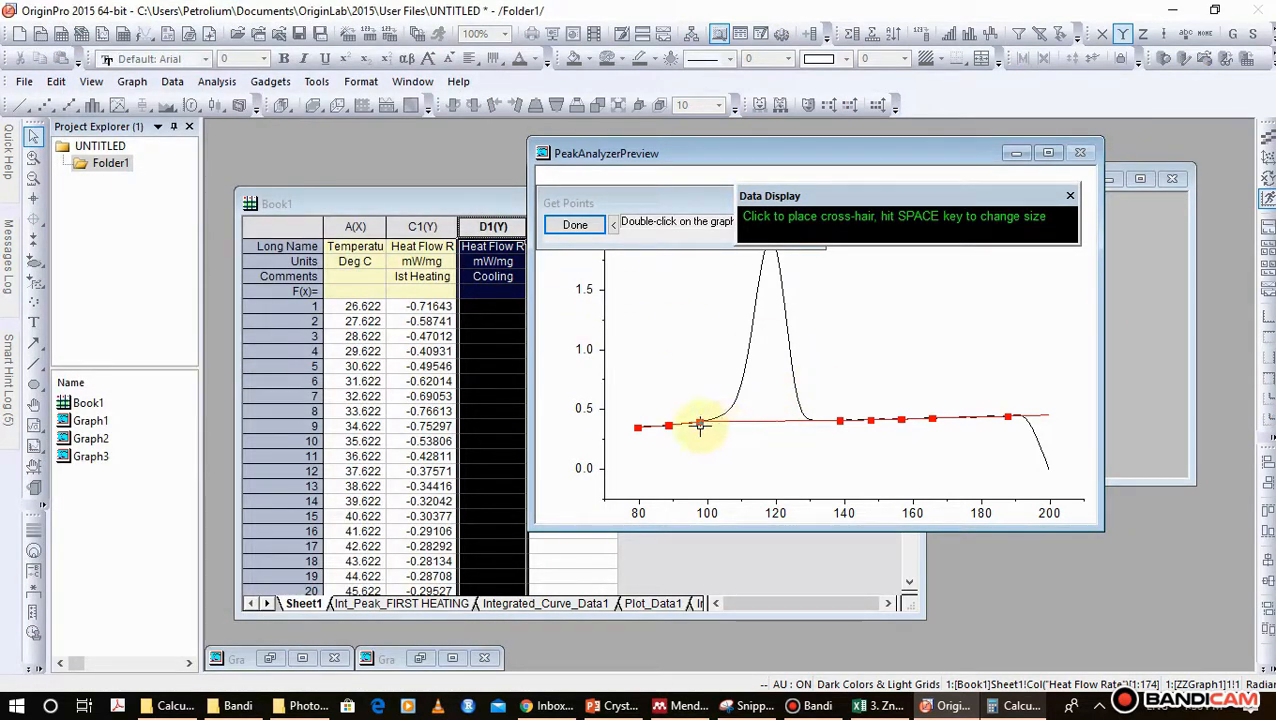
pyautogui.doubleClick(963, 416)
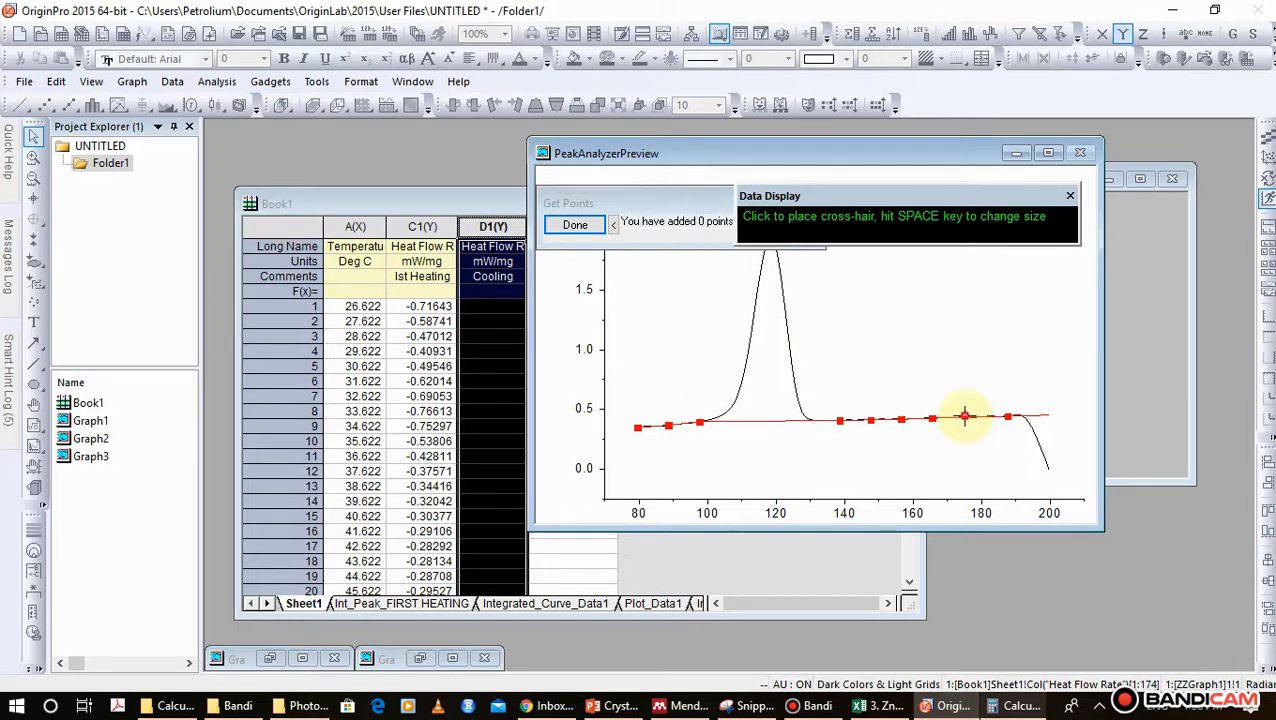
pyautogui.doubleClick(1031, 425)
pyautogui.doubleClick(1040, 445)
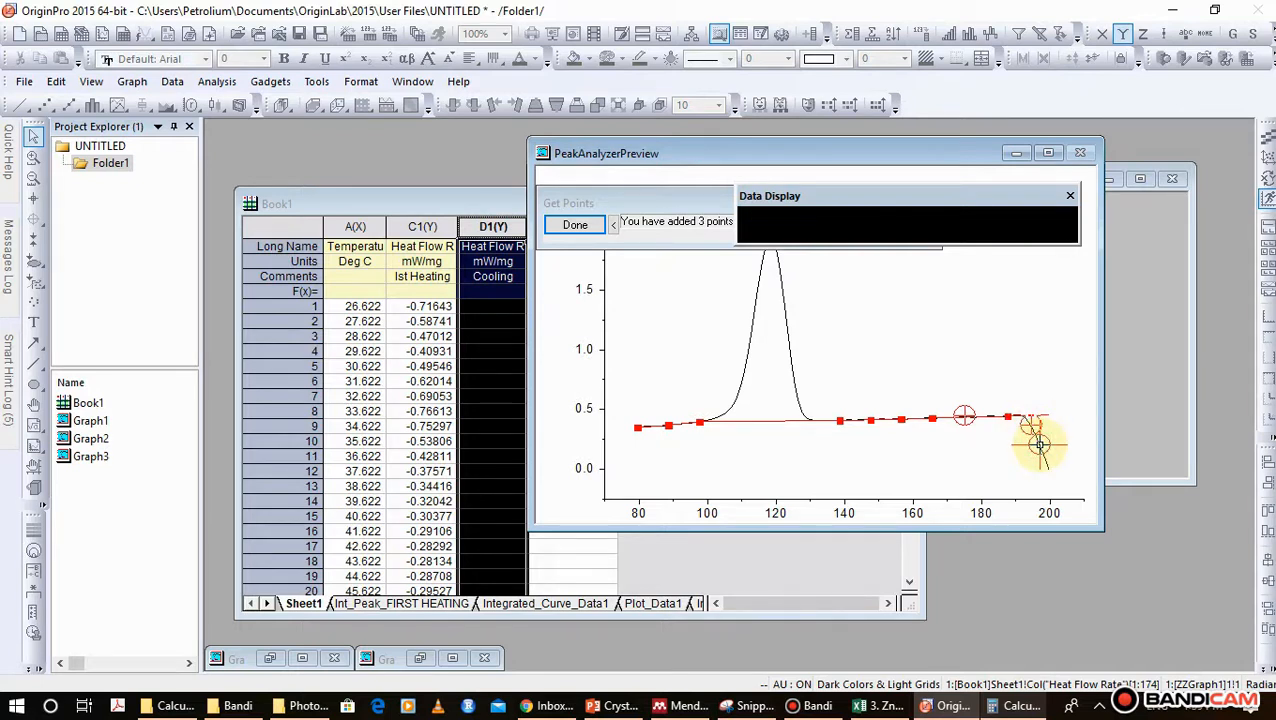
pyautogui.doubleClick(711, 420)
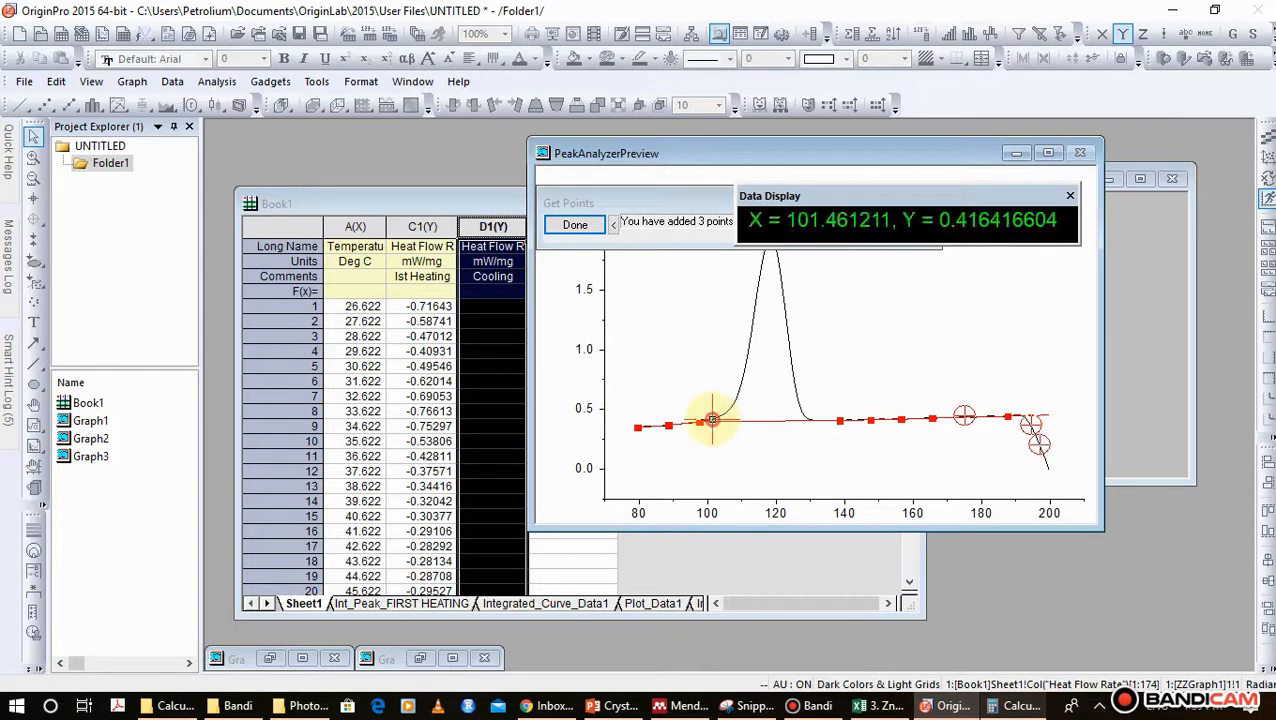
pyautogui.doubleClick(646, 425)
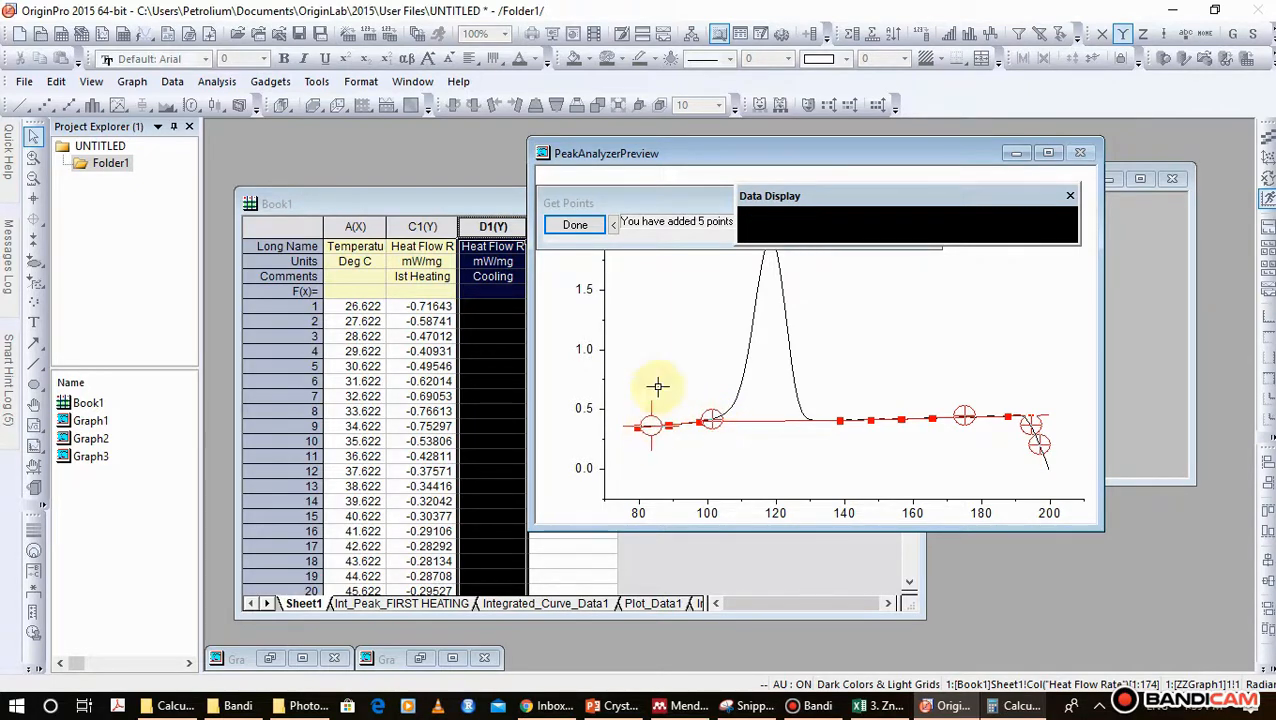
pyautogui.click(586, 229)
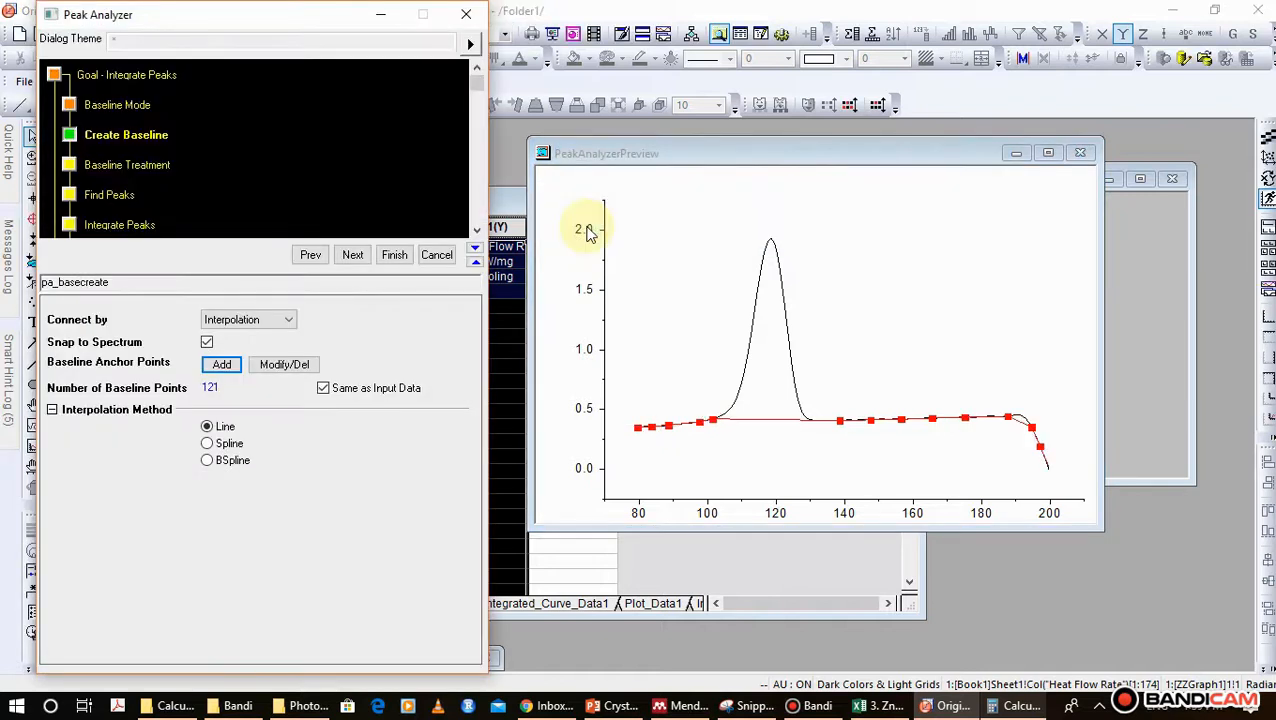
# - Modify the baseline anchors, shifting the first three after the peak to about 131, 137 and 148 °C along the curve
pyautogui.click(284, 365)
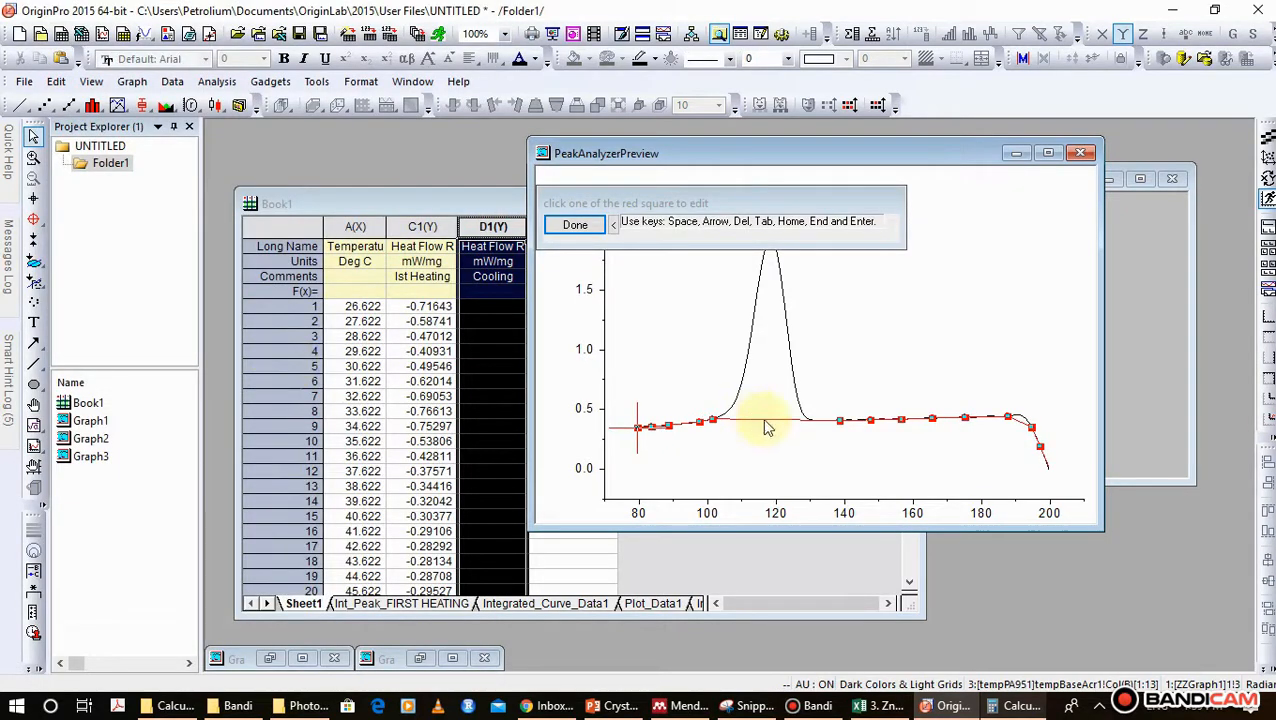
pyautogui.click(840, 420)
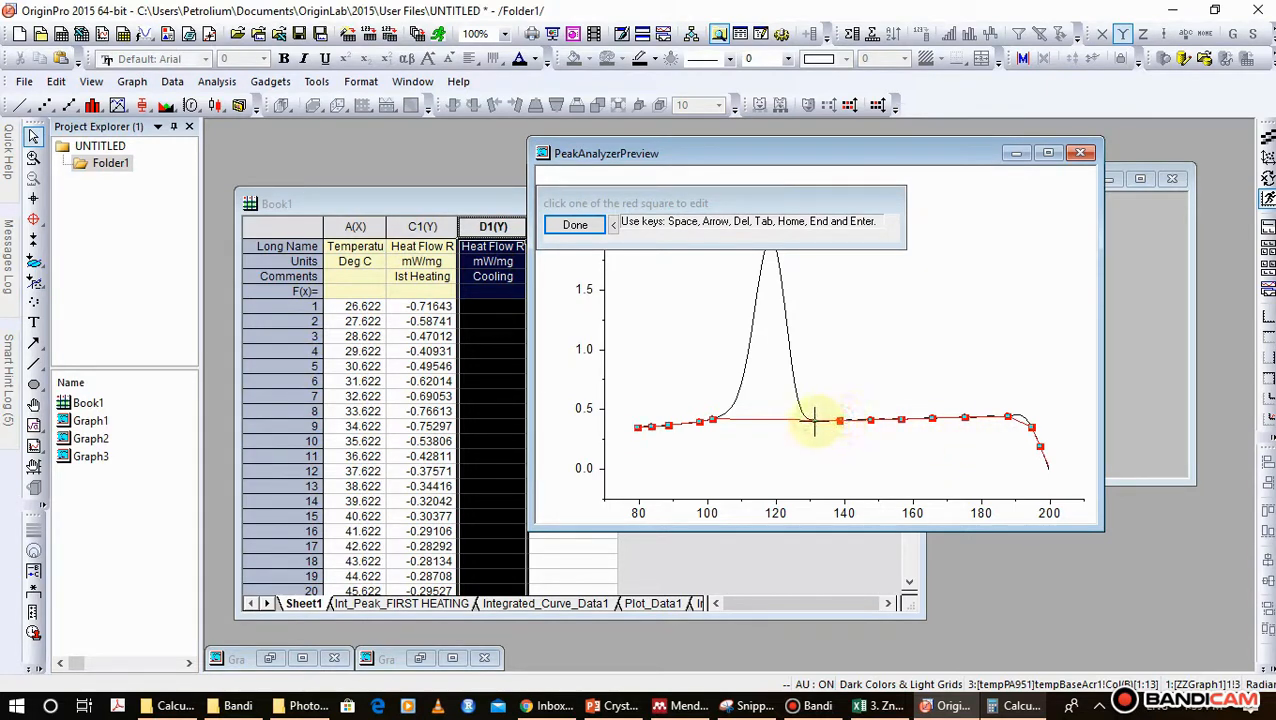
pyautogui.click(814, 422)
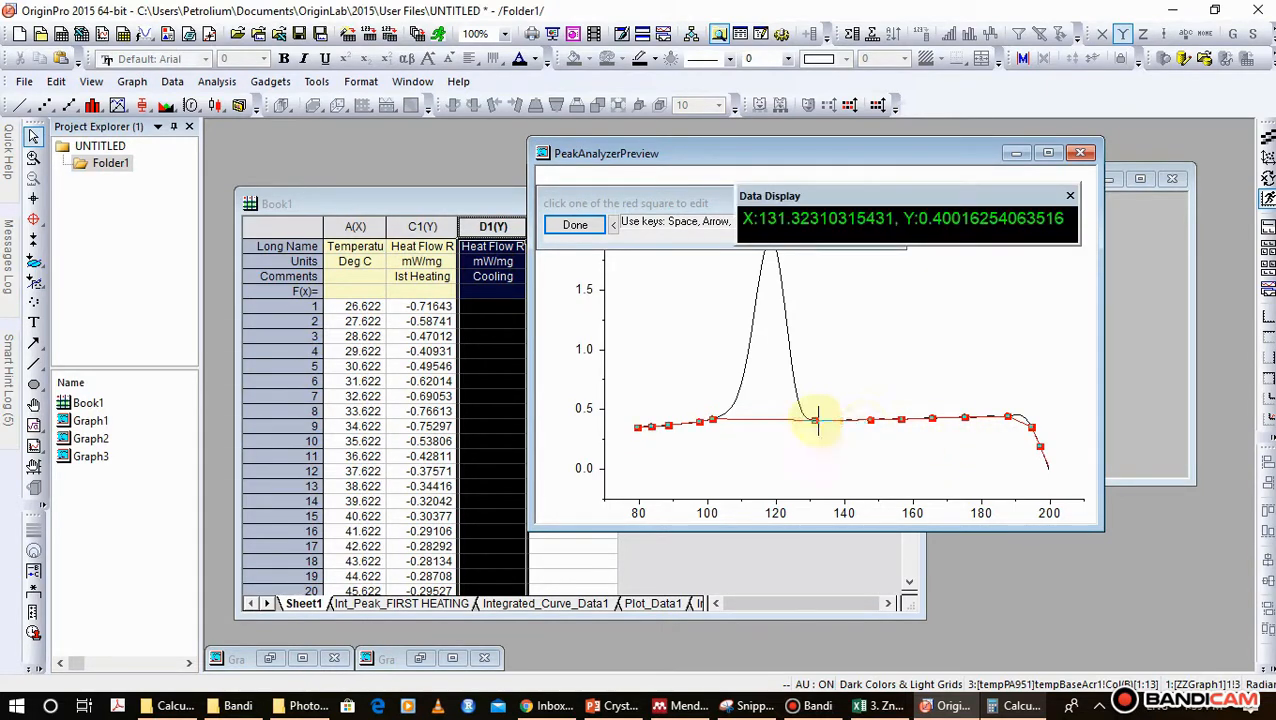
pyautogui.click(871, 420)
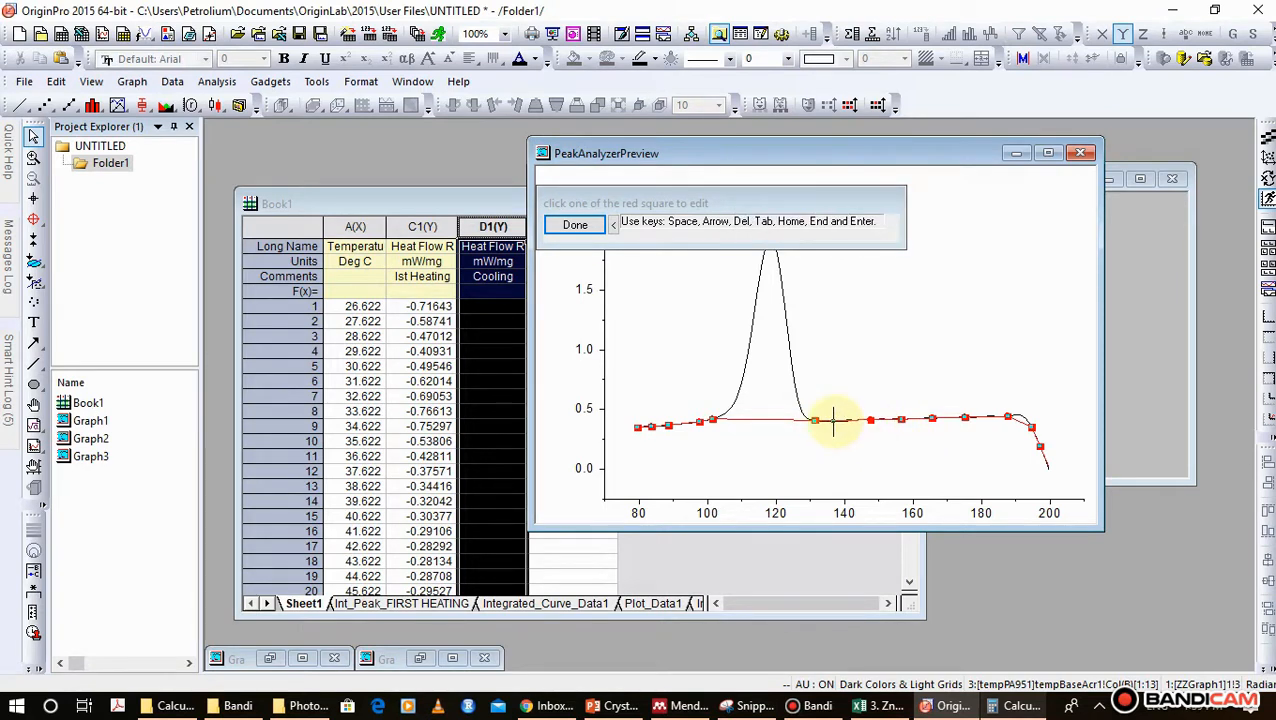
pyautogui.click(833, 420)
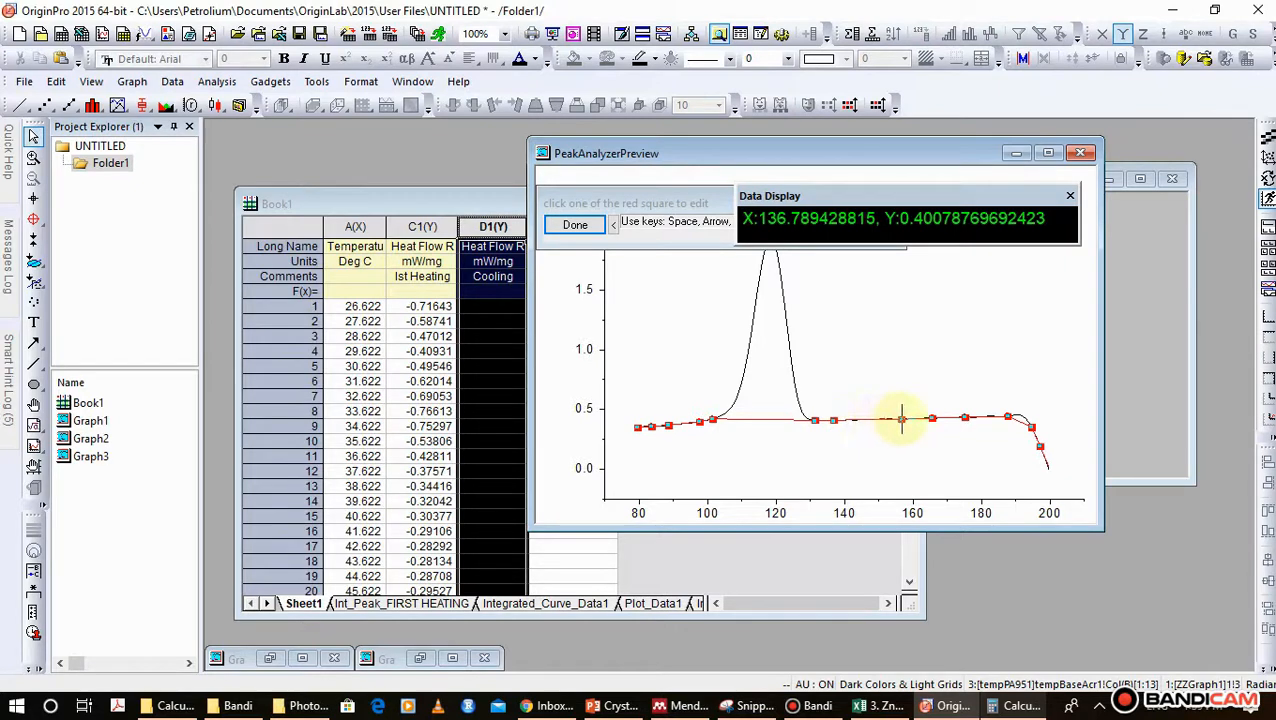
pyautogui.click(901, 420)
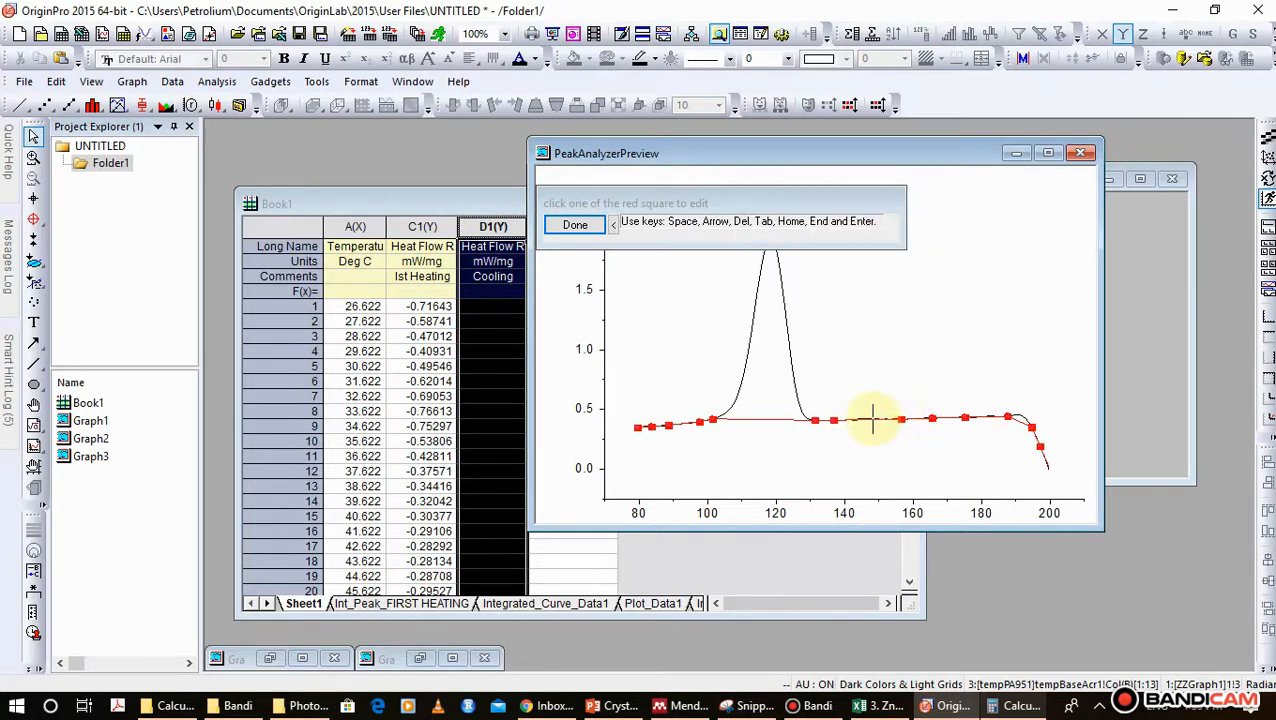
pyautogui.click(870, 420)
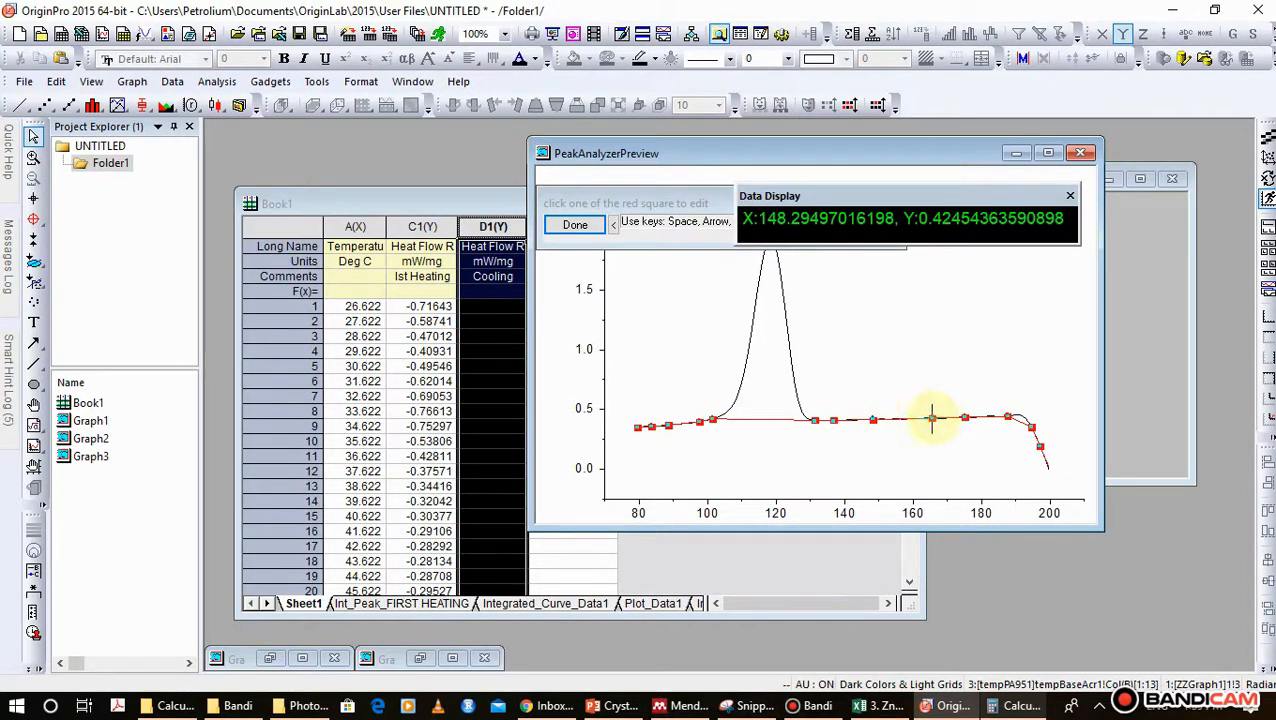
# - Shift the next three baseline anchor points along the curve to about 159, 172 and 183 °C
pyautogui.click(931, 418)
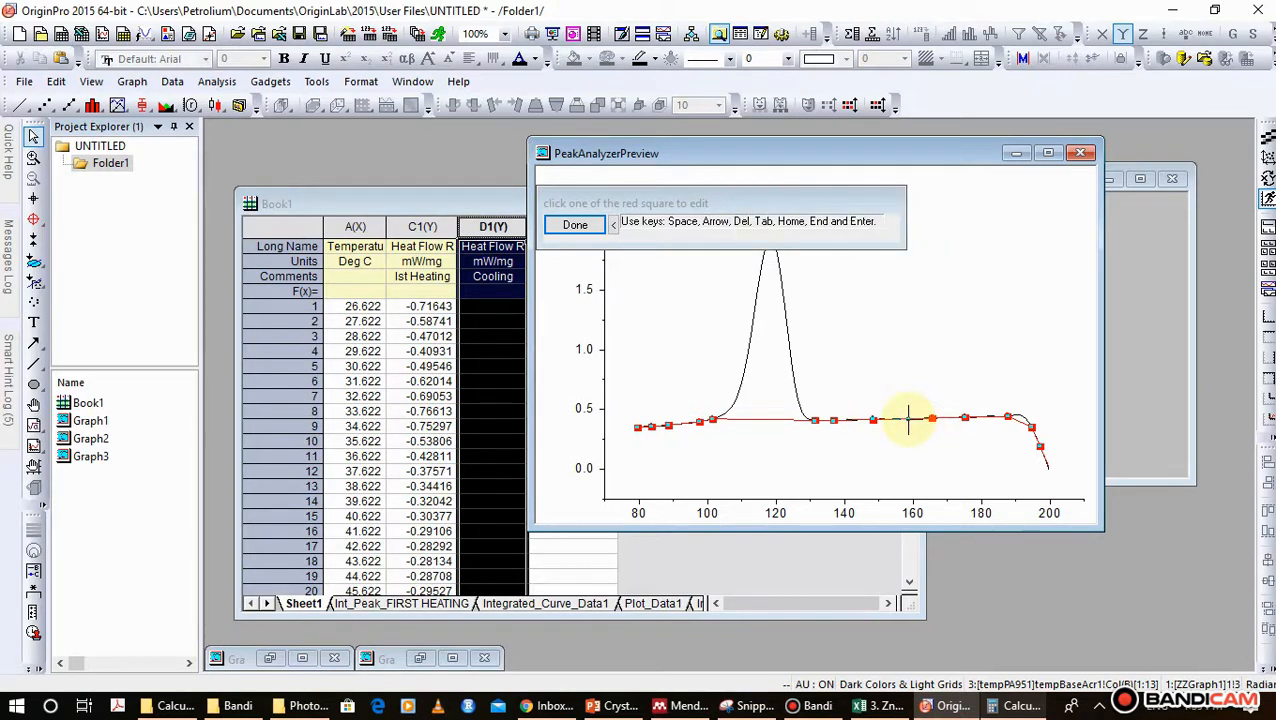
pyautogui.click(908, 420)
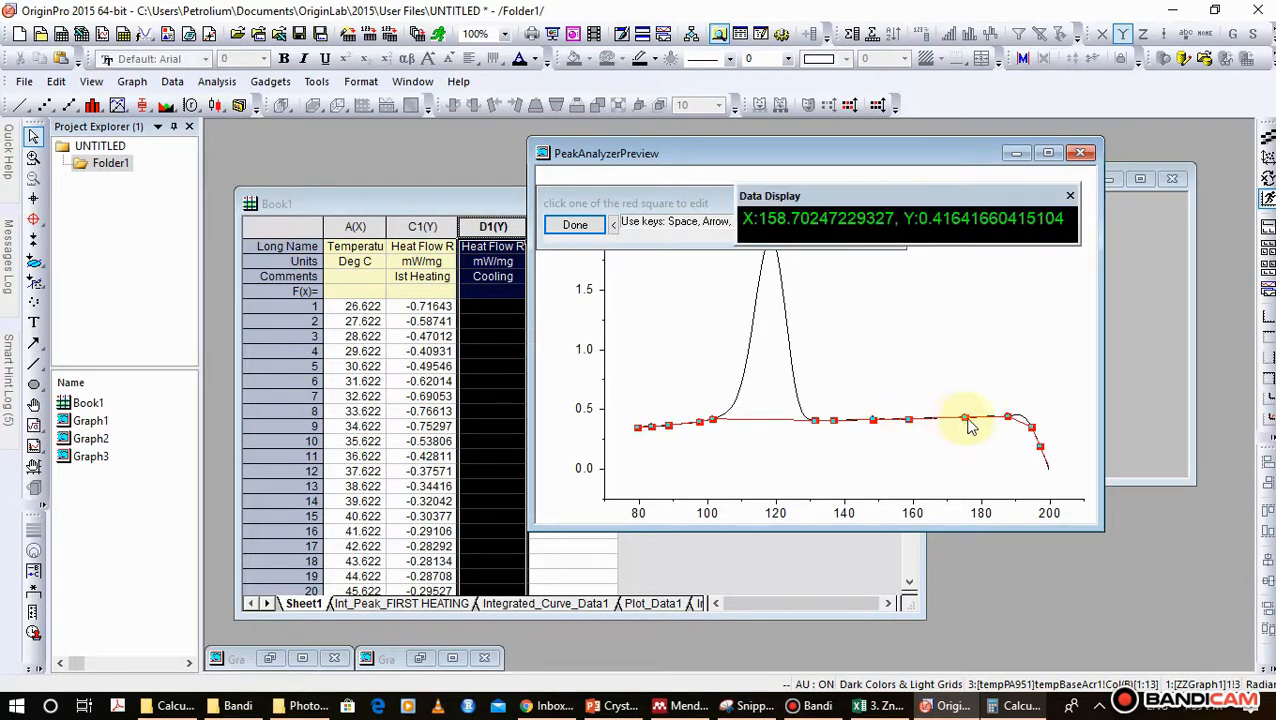
pyautogui.click(962, 418)
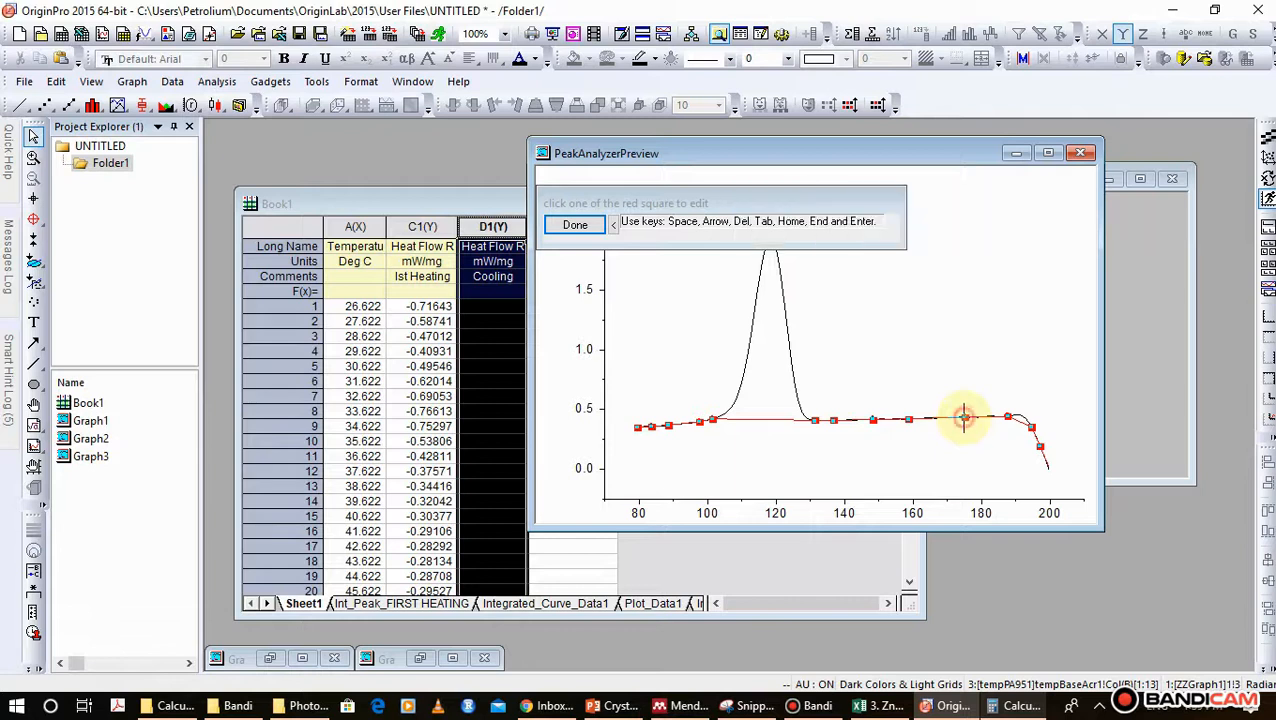
pyautogui.click(952, 418)
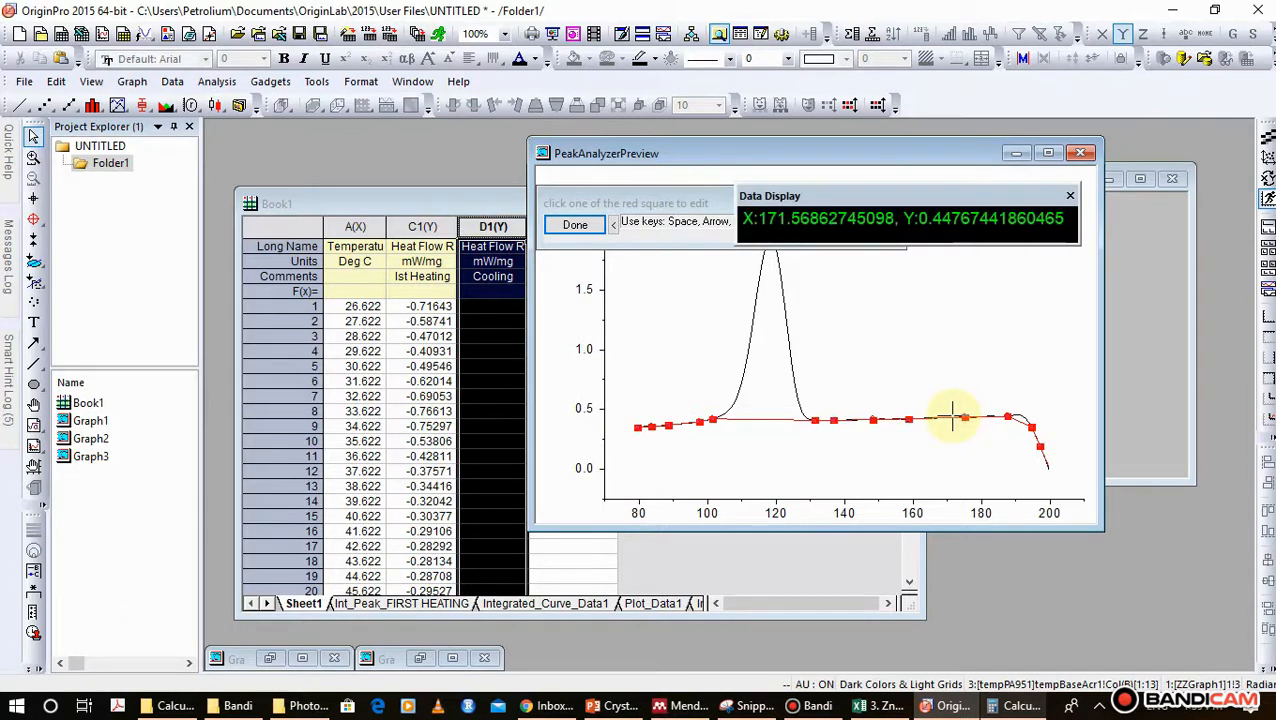
pyautogui.click(1007, 416)
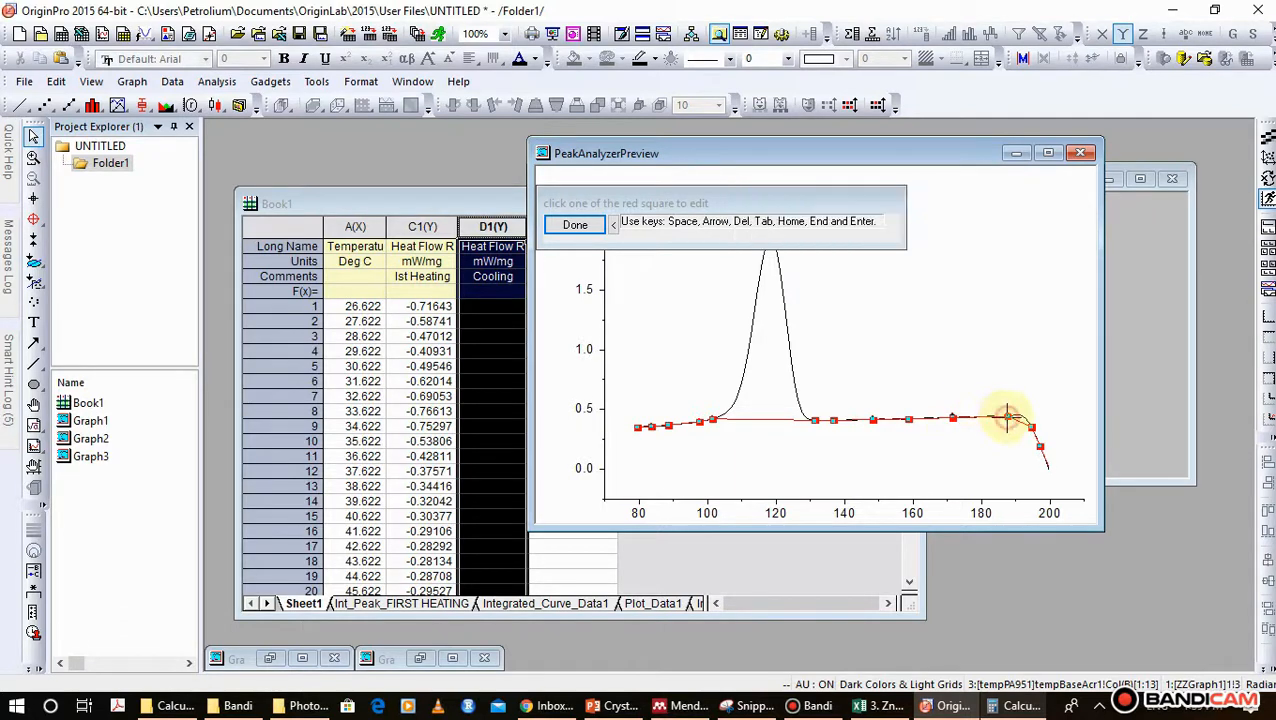
pyautogui.click(992, 418)
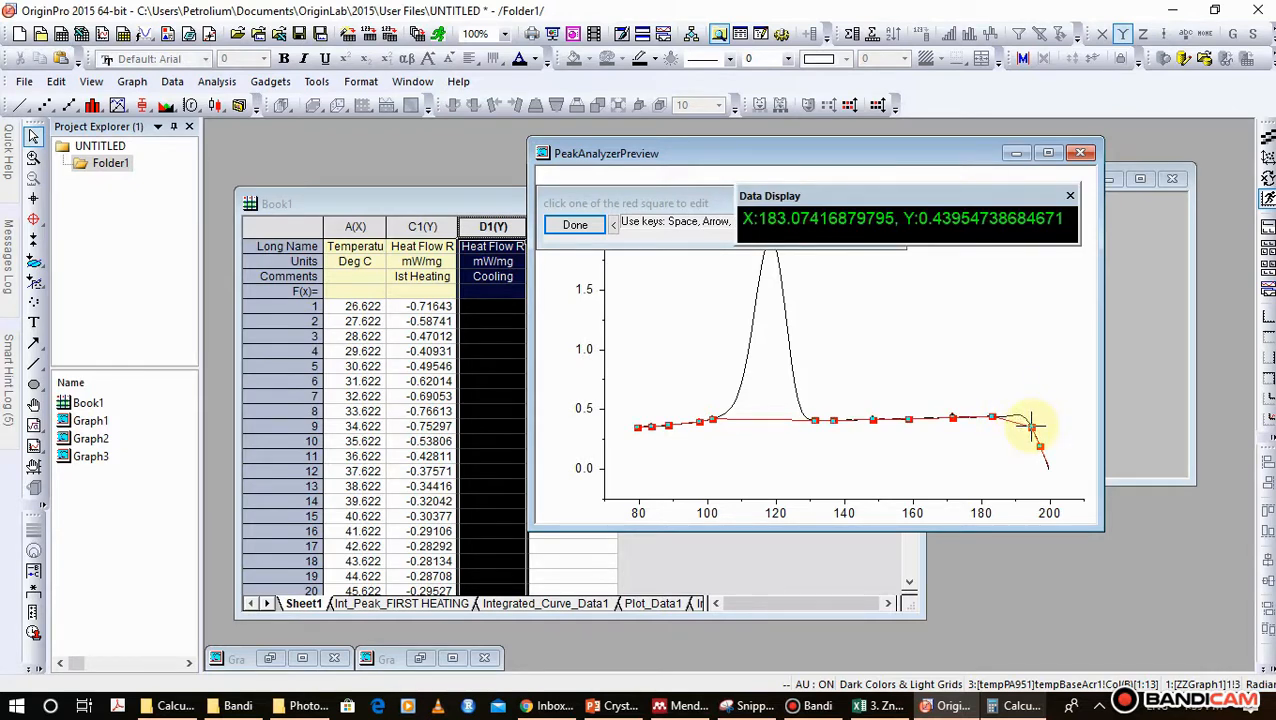
# - Move the last two baseline anchor points to about 190 and 194 °C on the curve and finish modifying the anchors
pyautogui.click(1031, 428)
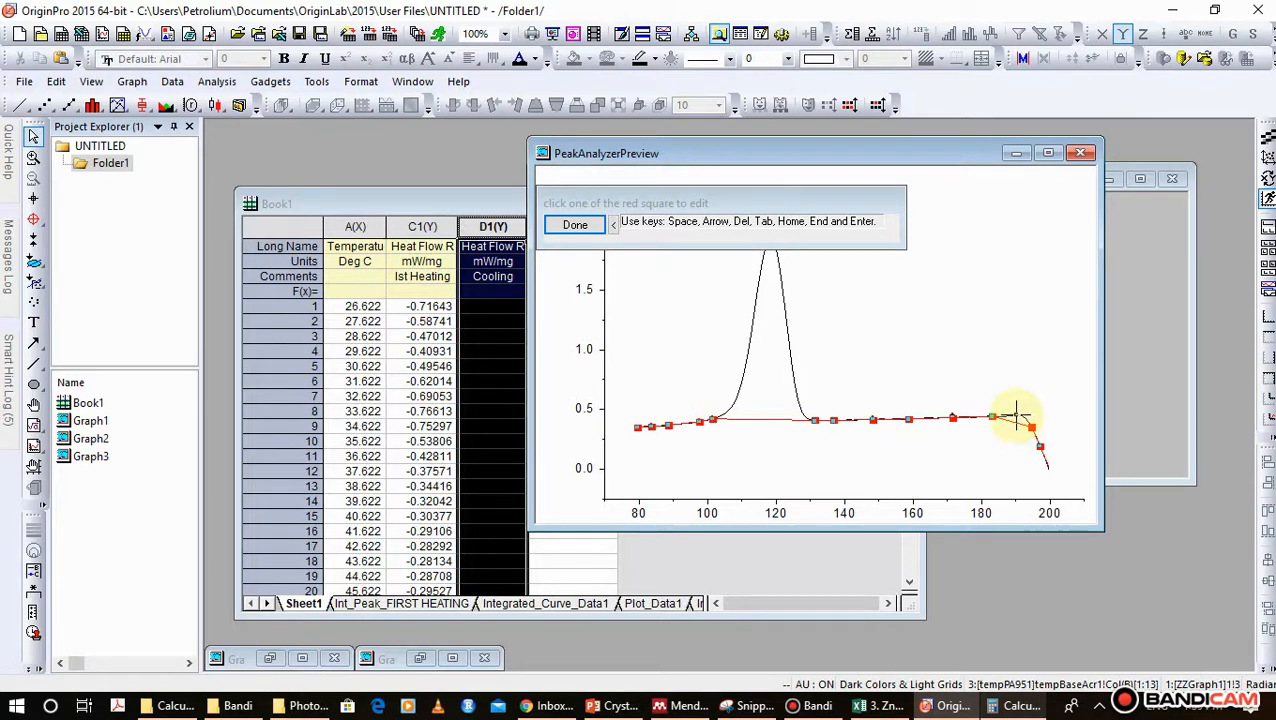
pyautogui.click(1016, 414)
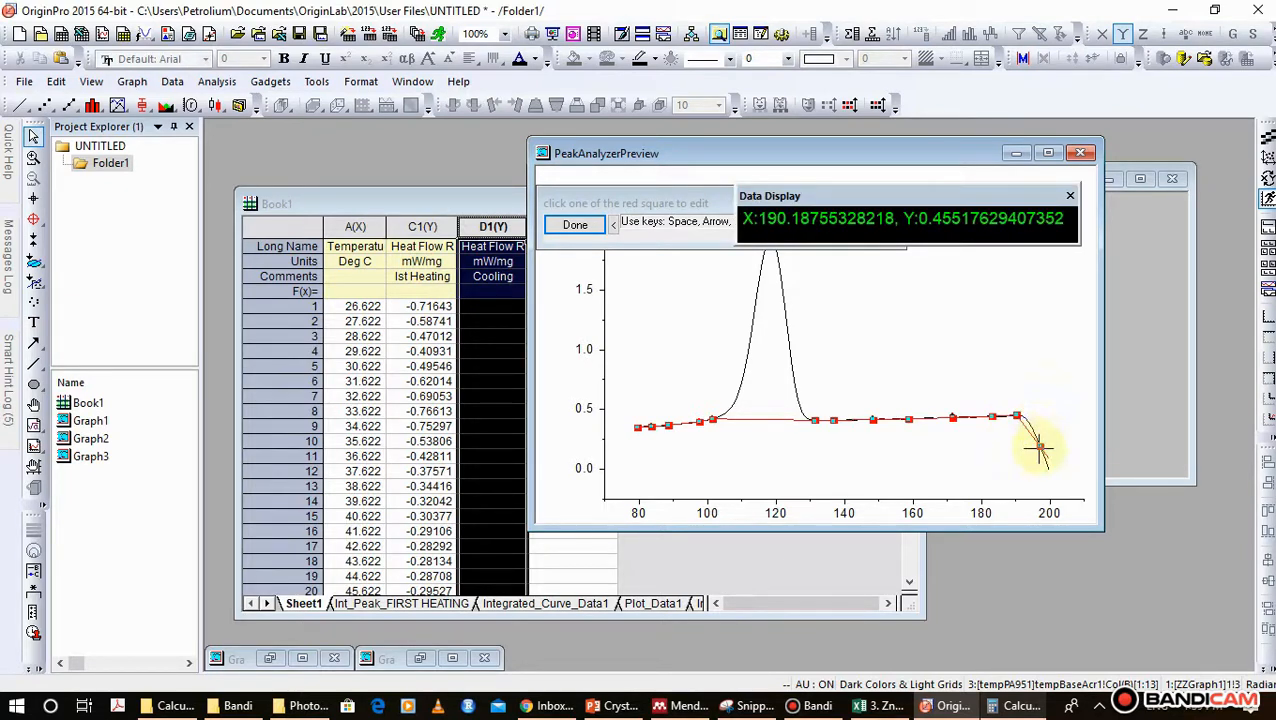
pyautogui.click(1040, 450)
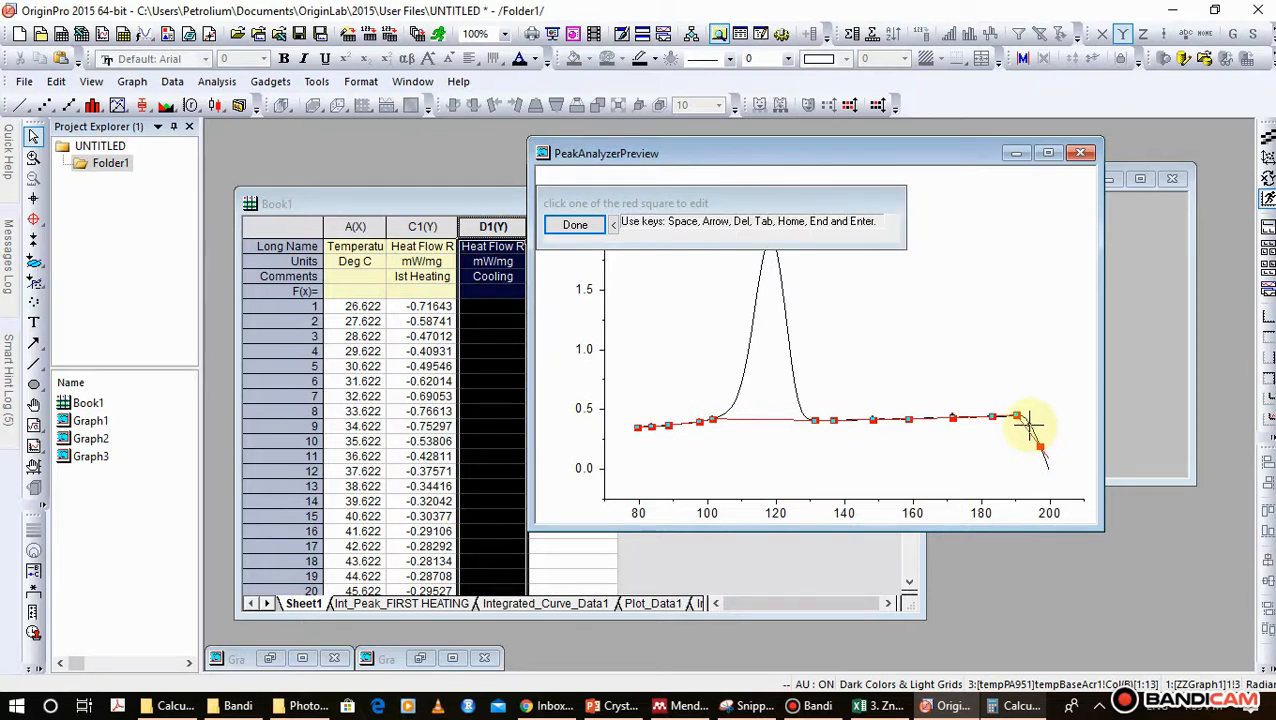
pyautogui.click(1030, 427)
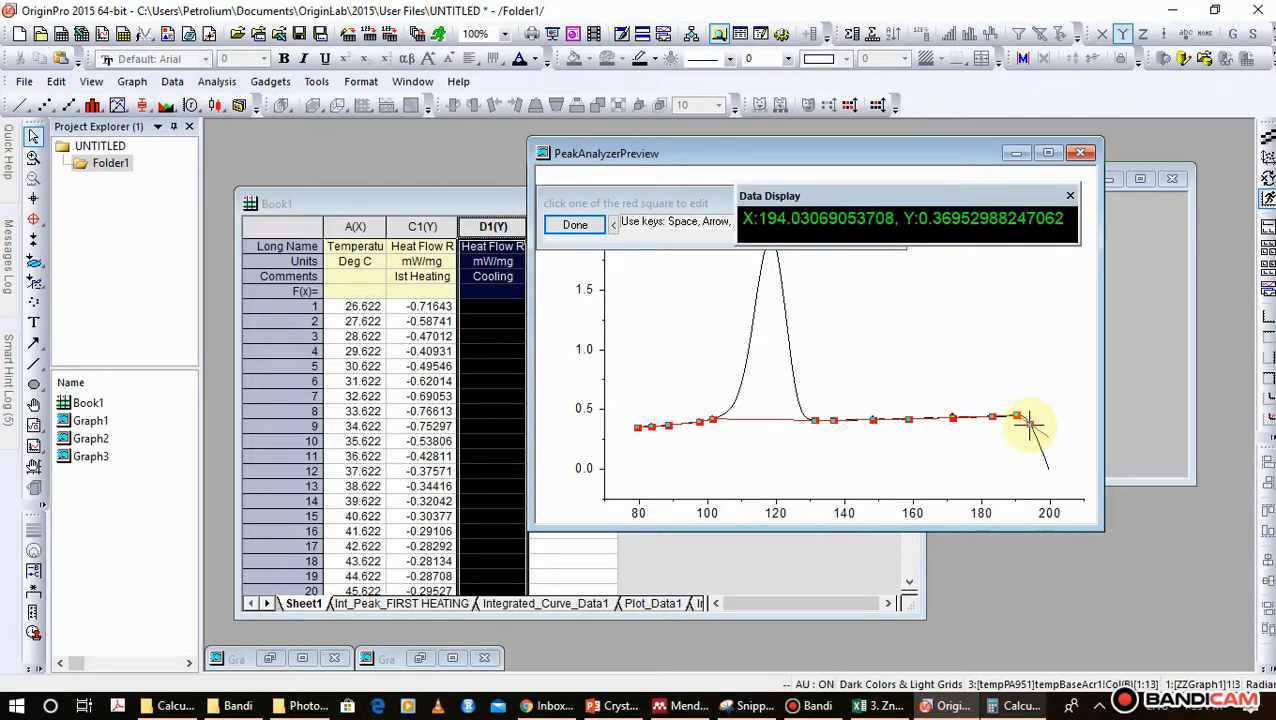
pyautogui.click(586, 226)
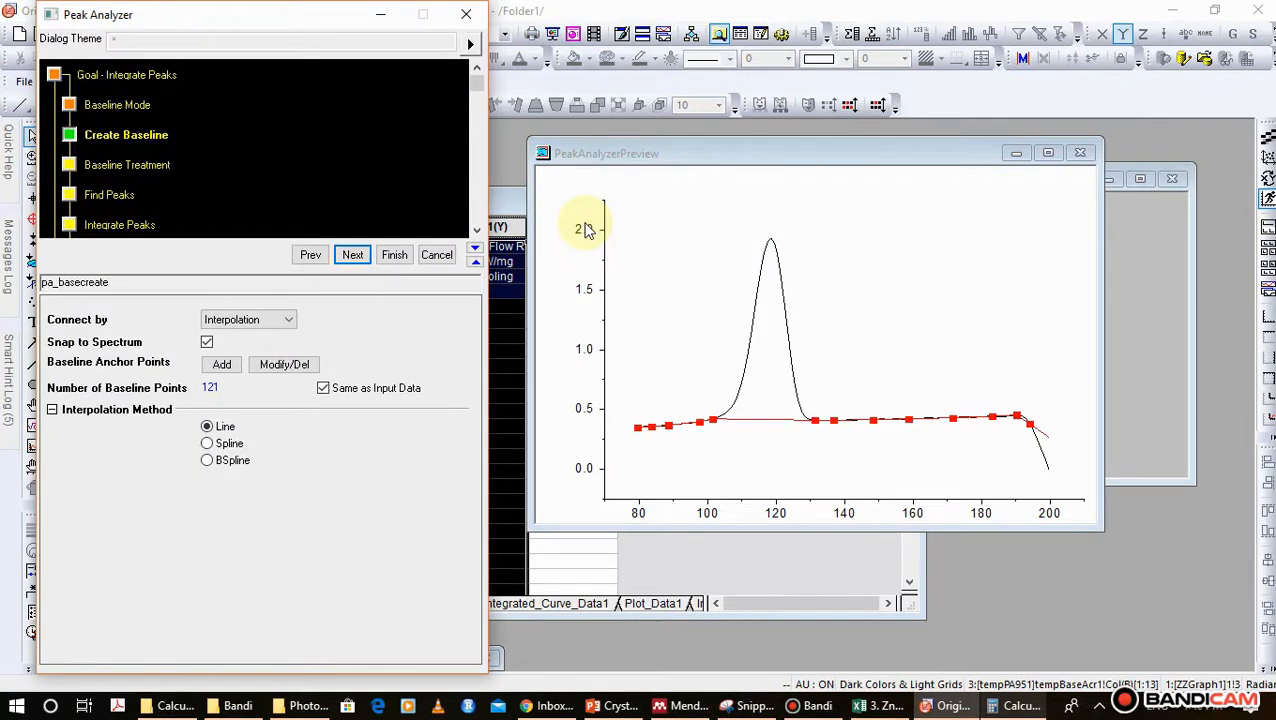
# - Enable Auto Subtract Baseline and Auto Rescale in the baseline treatment and advance to Find Peaks
pyautogui.click(349, 256)
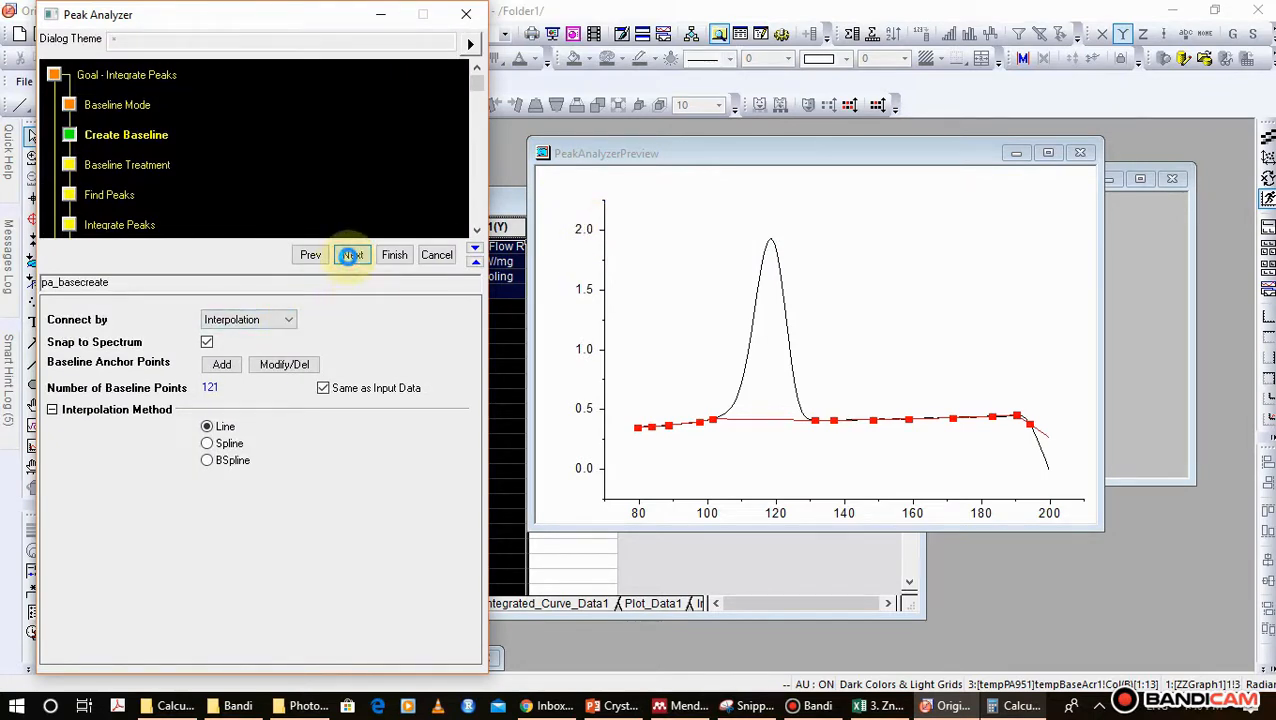
pyautogui.click(72, 319)
pyautogui.click(55, 339)
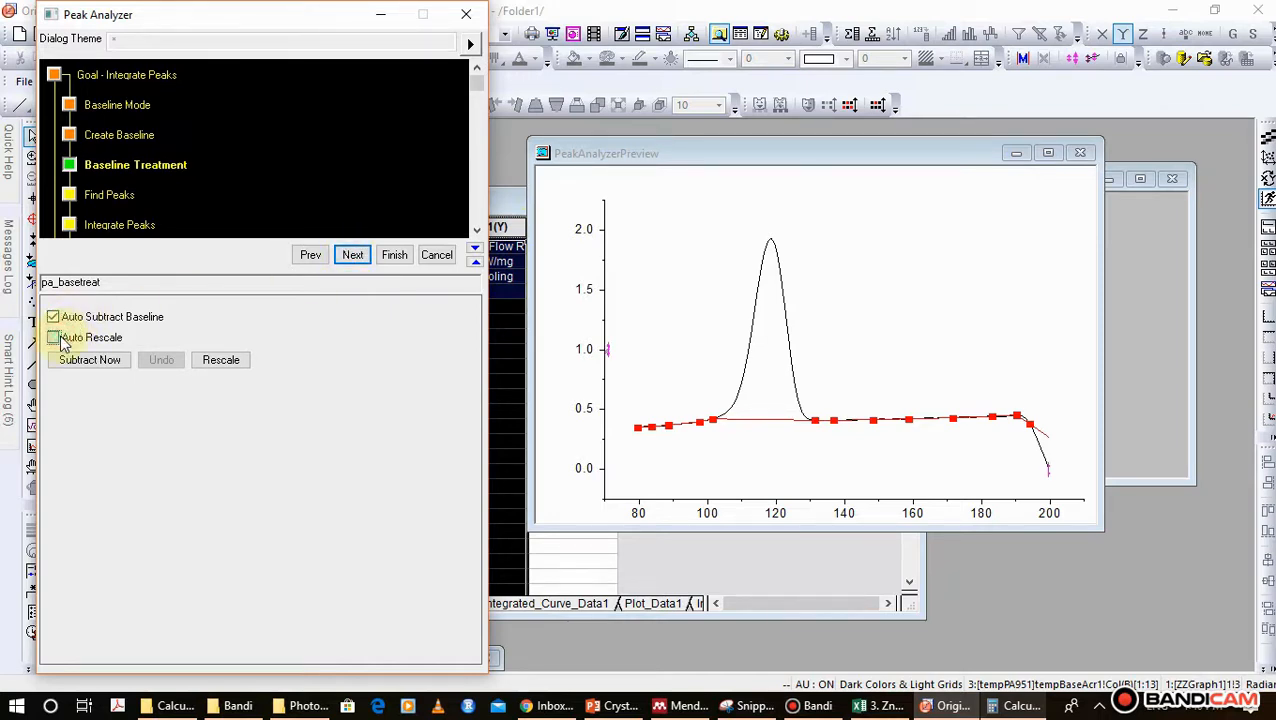
pyautogui.click(356, 256)
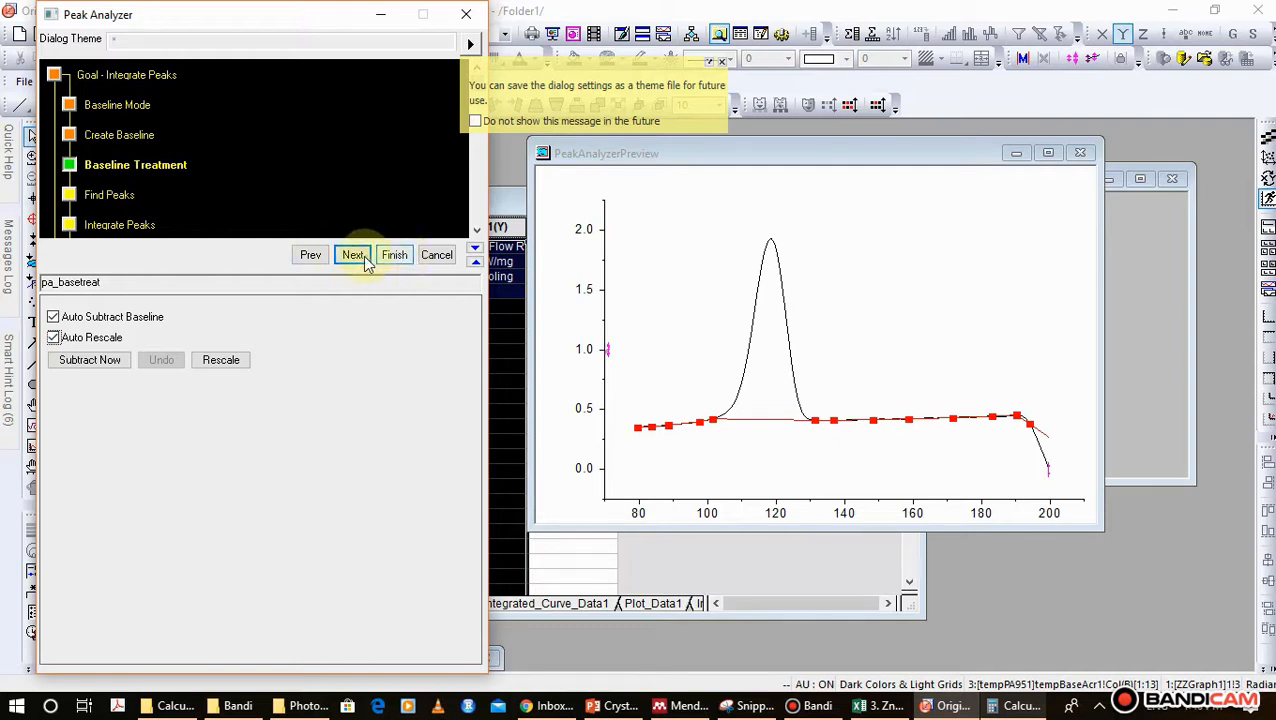
pyautogui.click(358, 256)
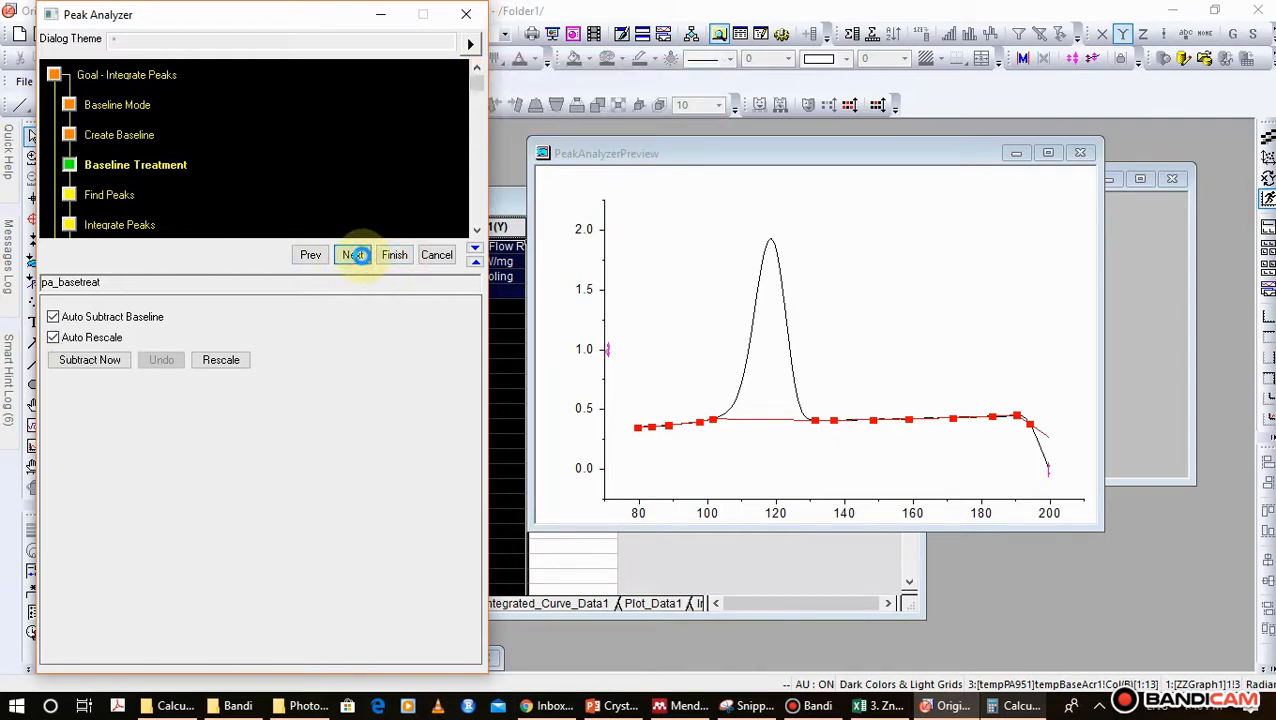
pyautogui.click(358, 256)
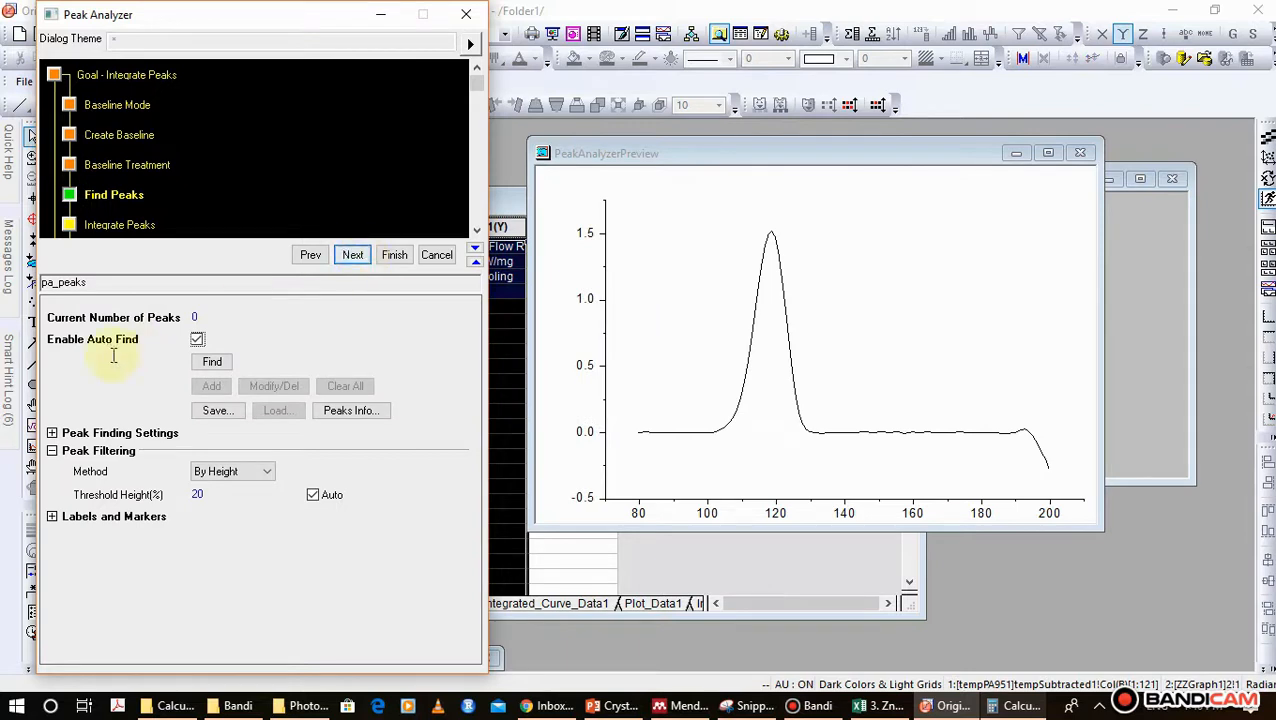
# - Find the cooling peak, exclude Percent Area from the integration quantities and finish the peak analysis
pyautogui.click(212, 363)
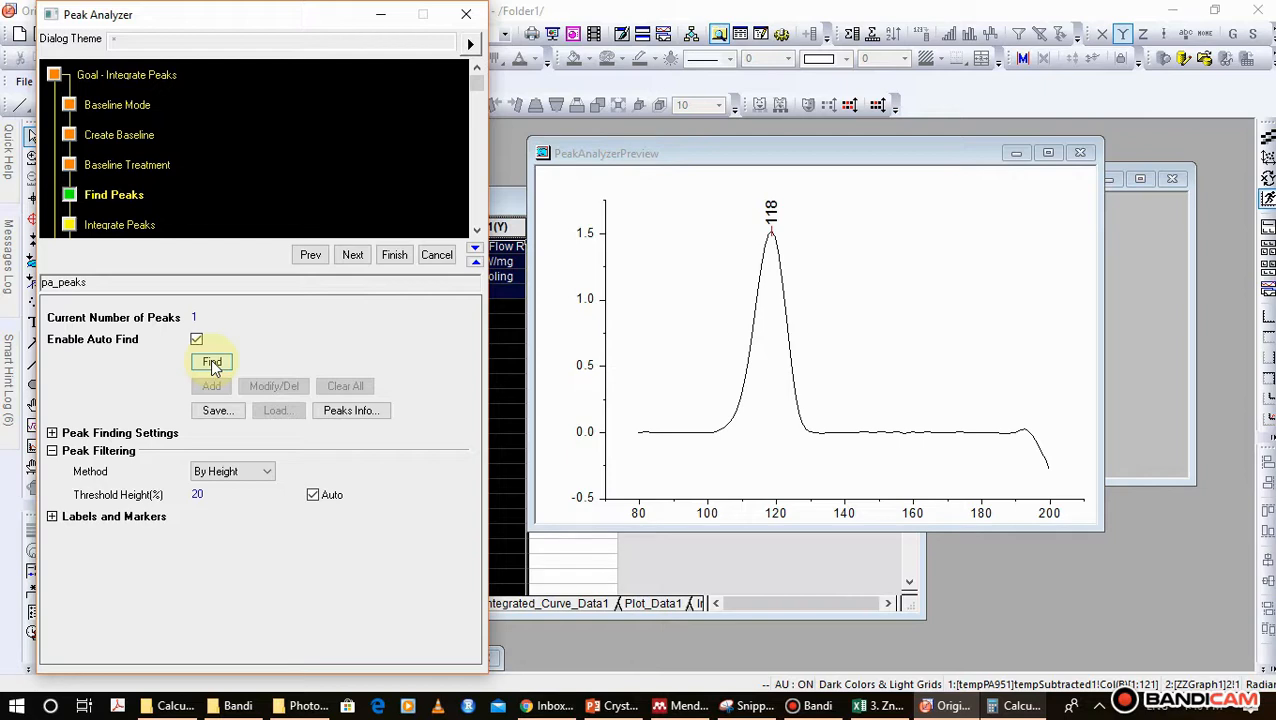
pyautogui.click(212, 364)
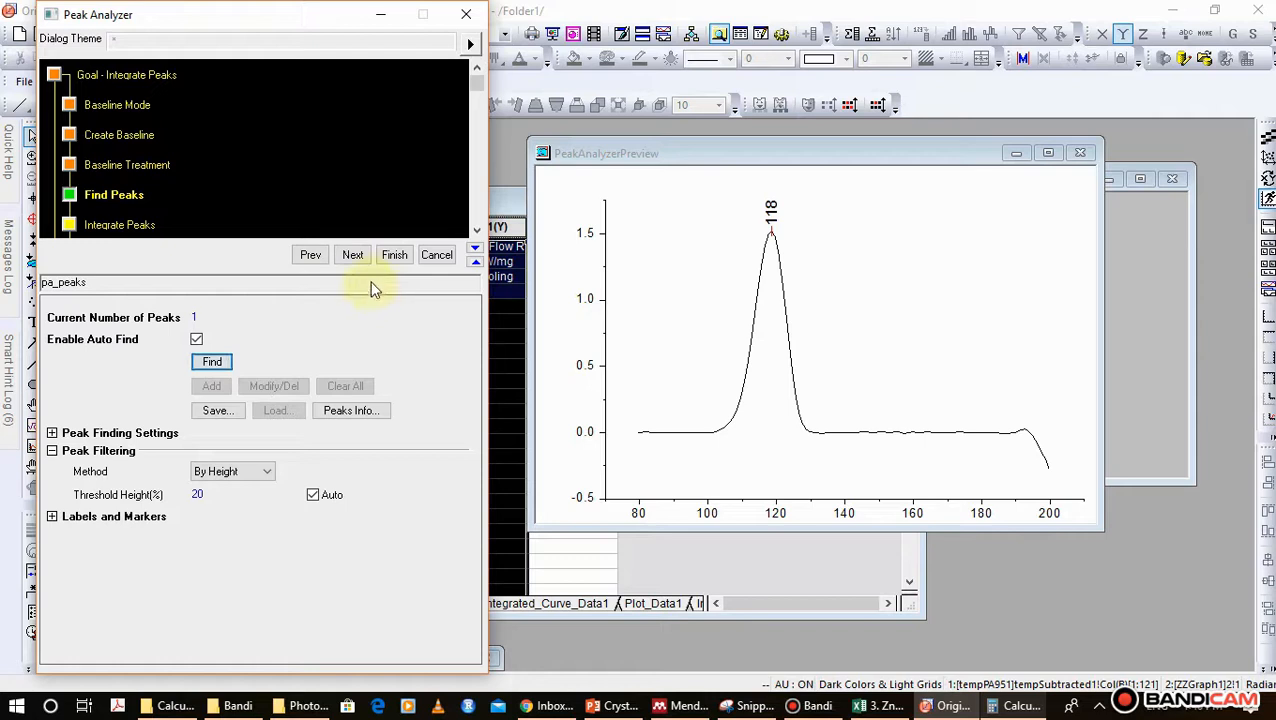
pyautogui.click(353, 256)
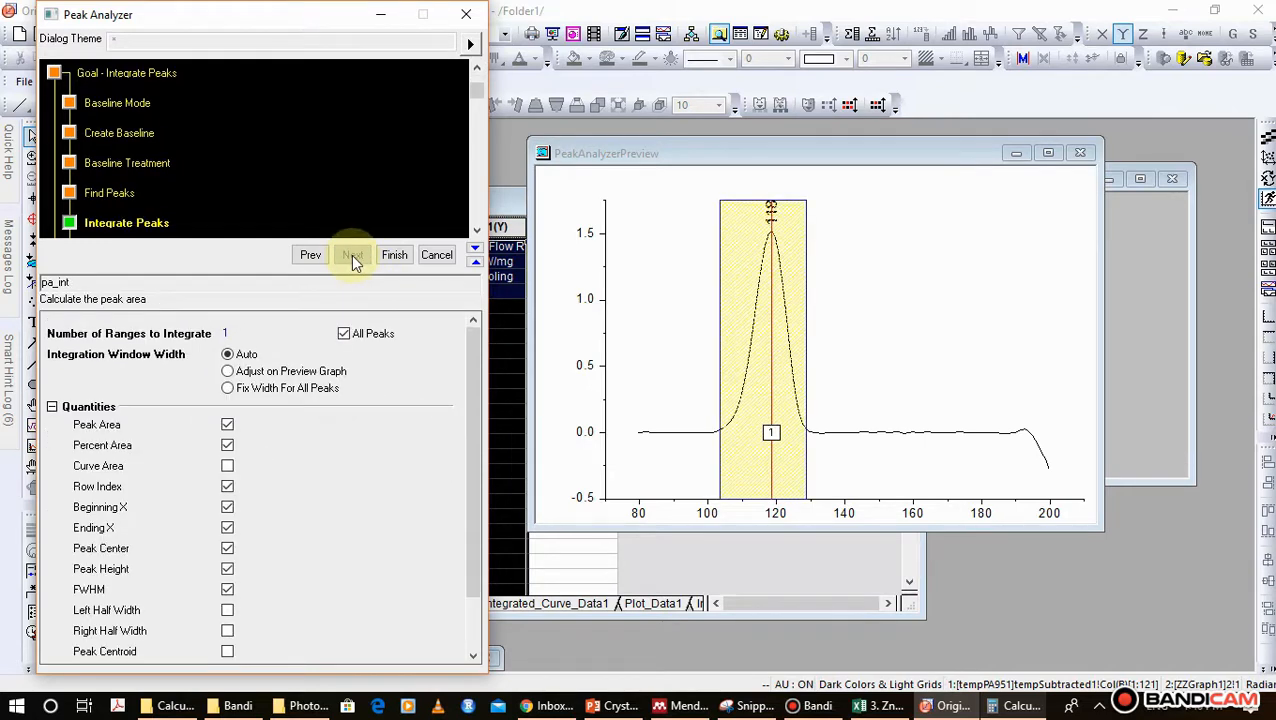
pyautogui.click(228, 447)
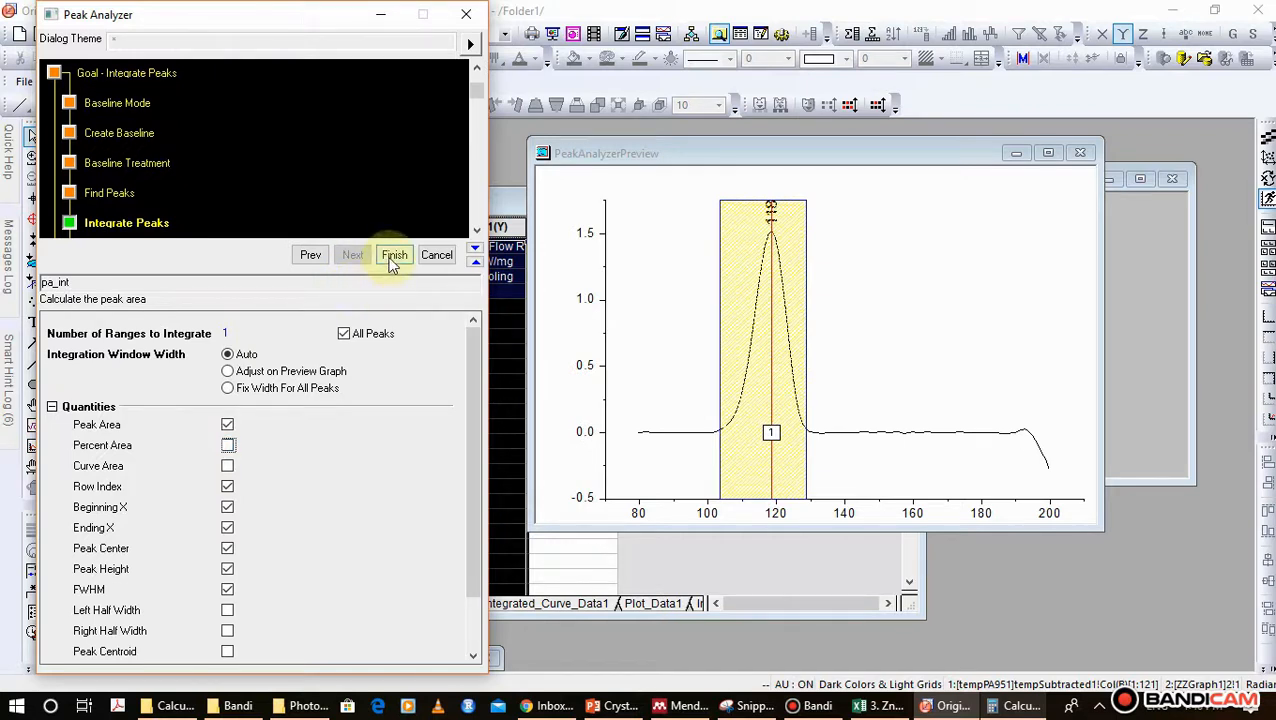
pyautogui.click(392, 257)
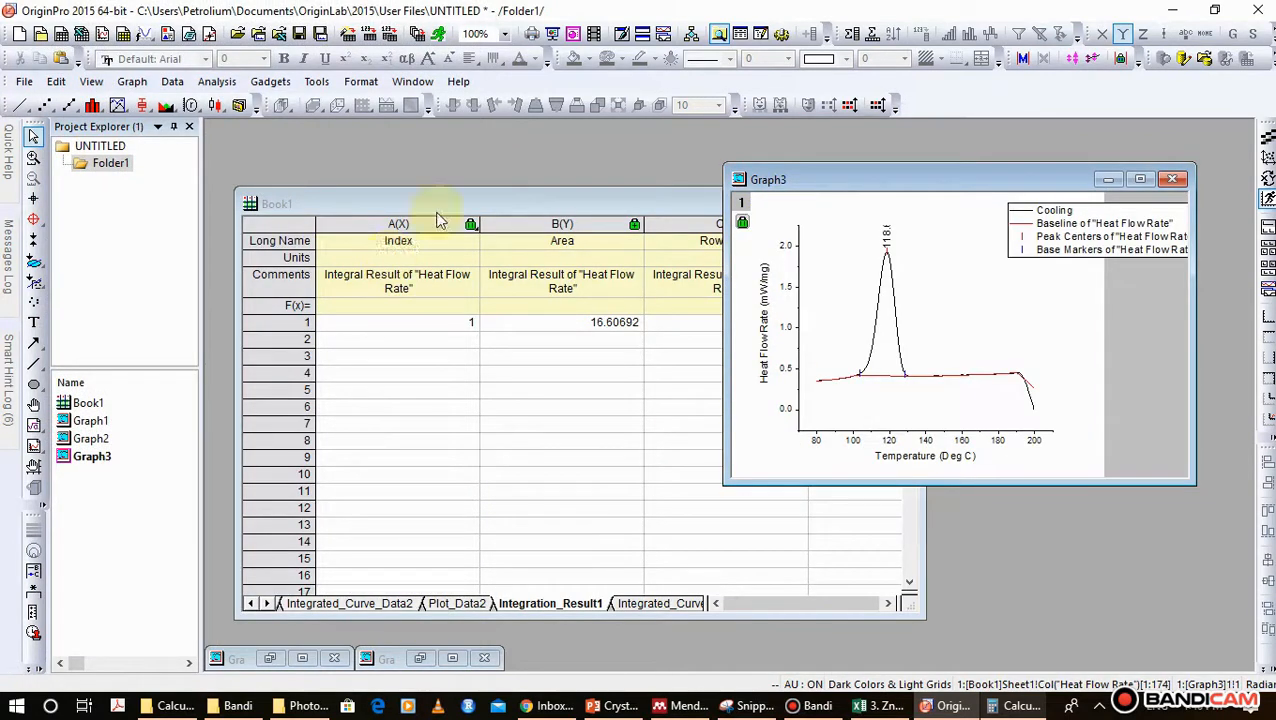
# - Rename the new Integration_Result1 sheet in Book1 as Int_Peak_Cooling
pyautogui.moveTo(588, 213)
pyautogui.mouseDown()
pyautogui.moveTo(550, 180)
pyautogui.moveTo(597, 191)
pyautogui.mouseUp()
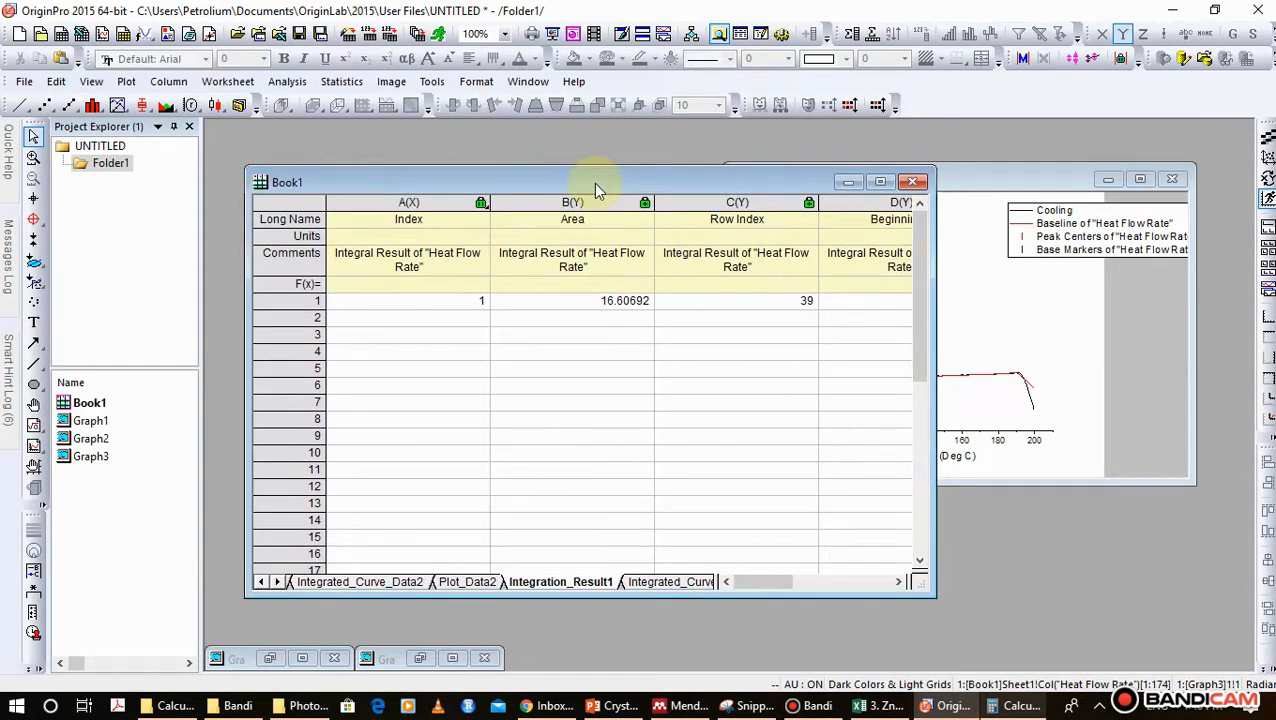
pyautogui.rightClick(575, 587)
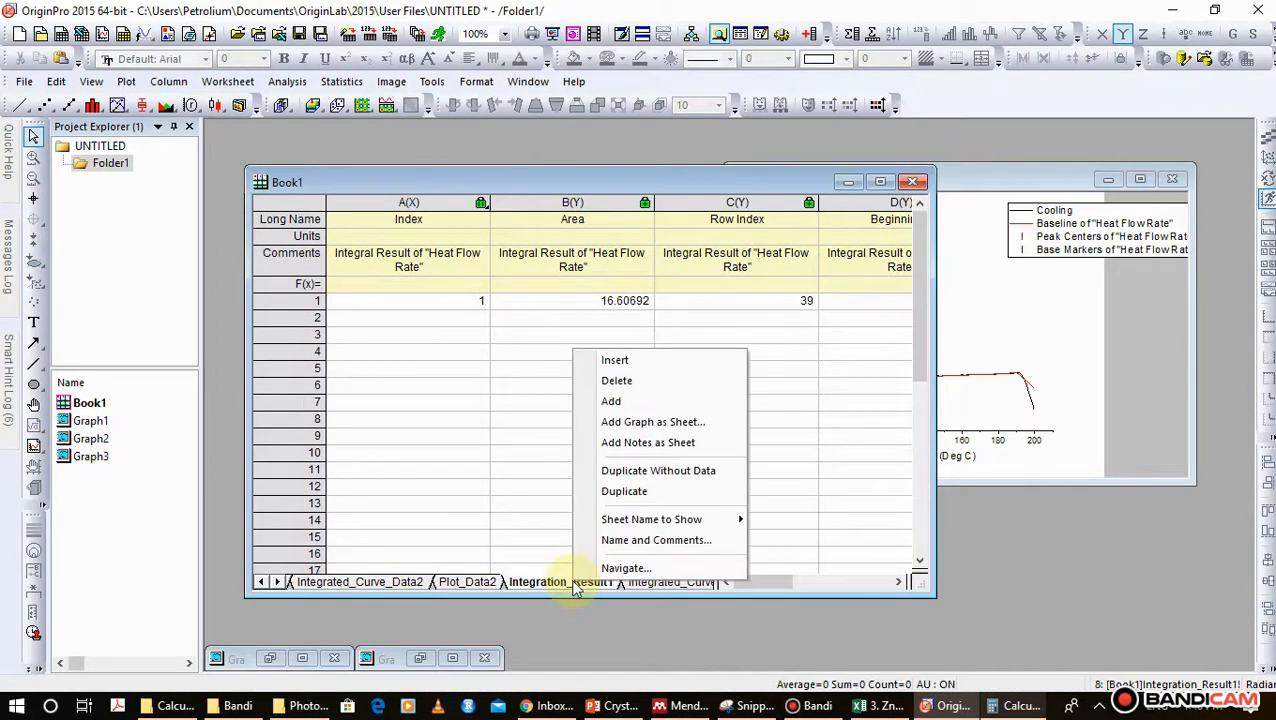
pyautogui.click(641, 541)
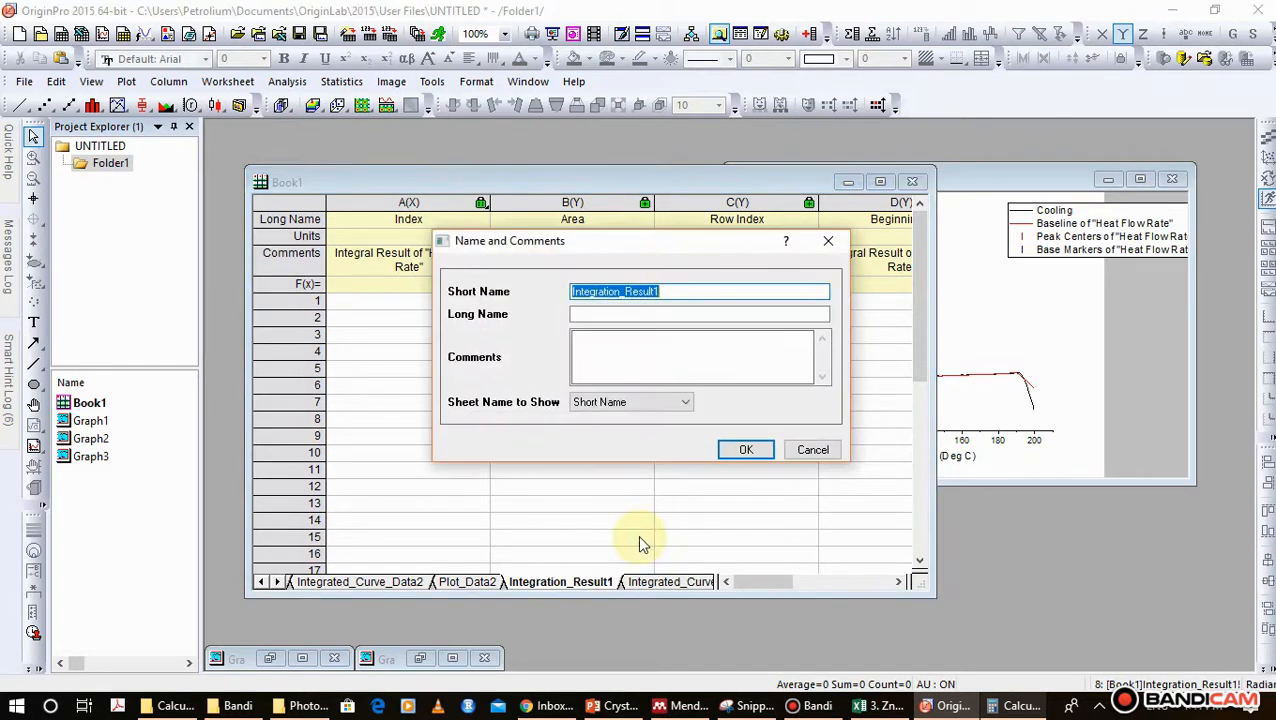
pyautogui.write('Int')
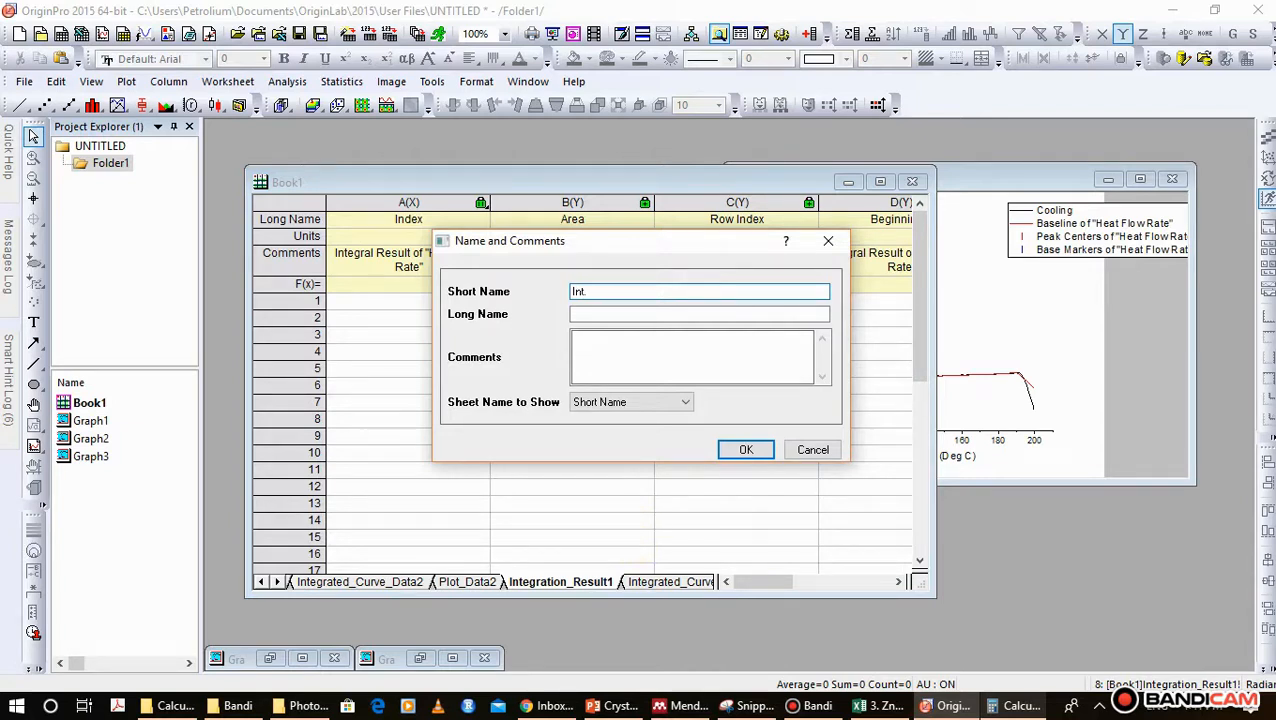
pyautogui.write('_Peak_Cooling')
pyautogui.click(748, 452)
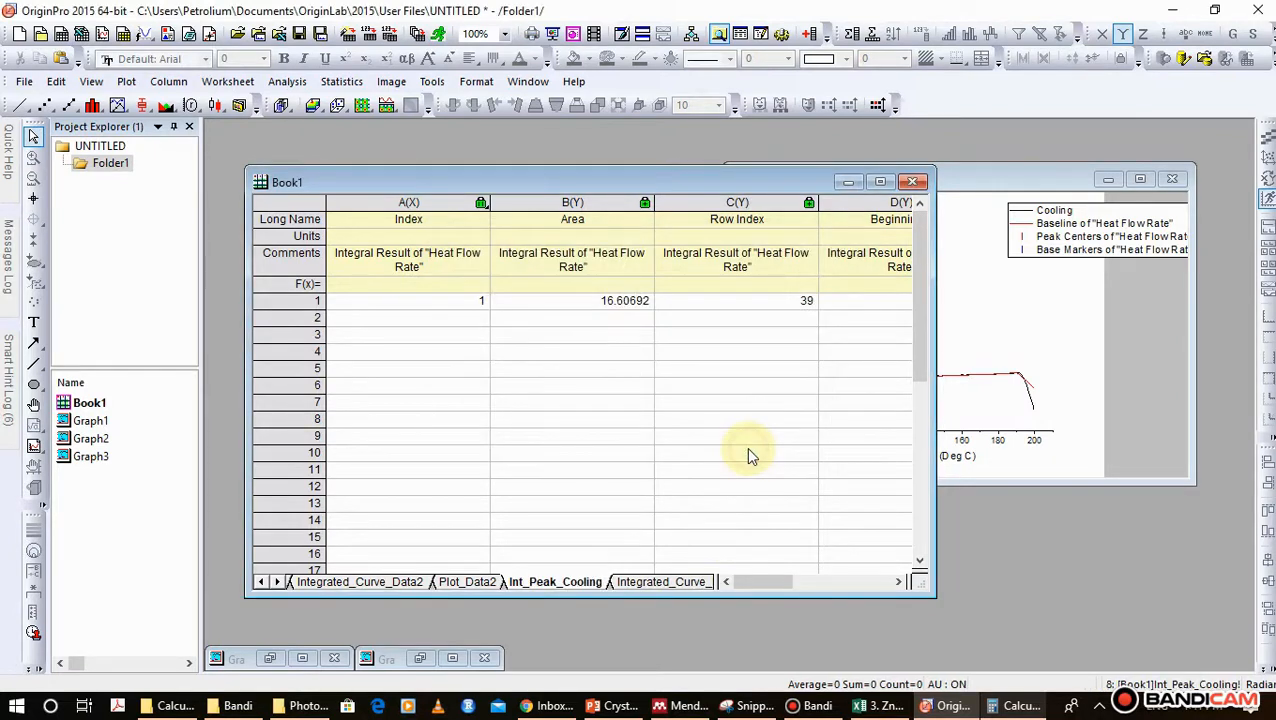
# - Select the cooling peak's Area value and reposition Book1 so the value stays readable beside the Calculator window
pyautogui.click(587, 303)
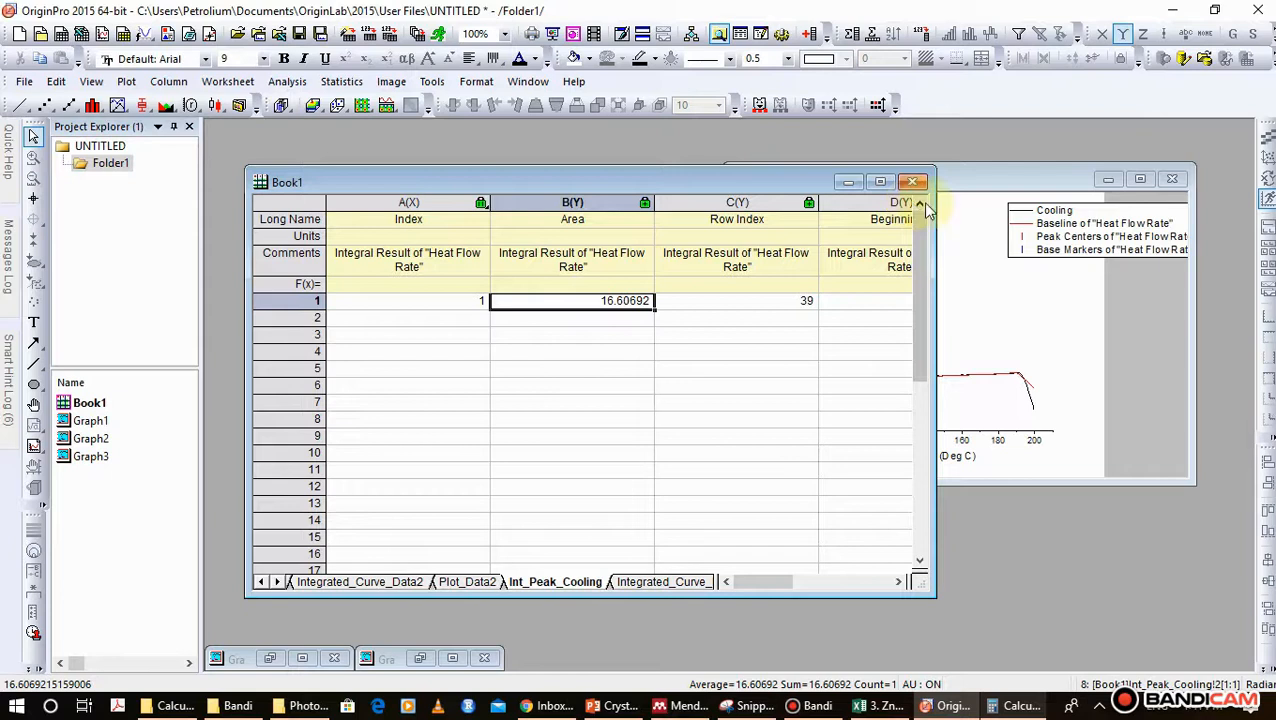
pyautogui.click(1036, 712)
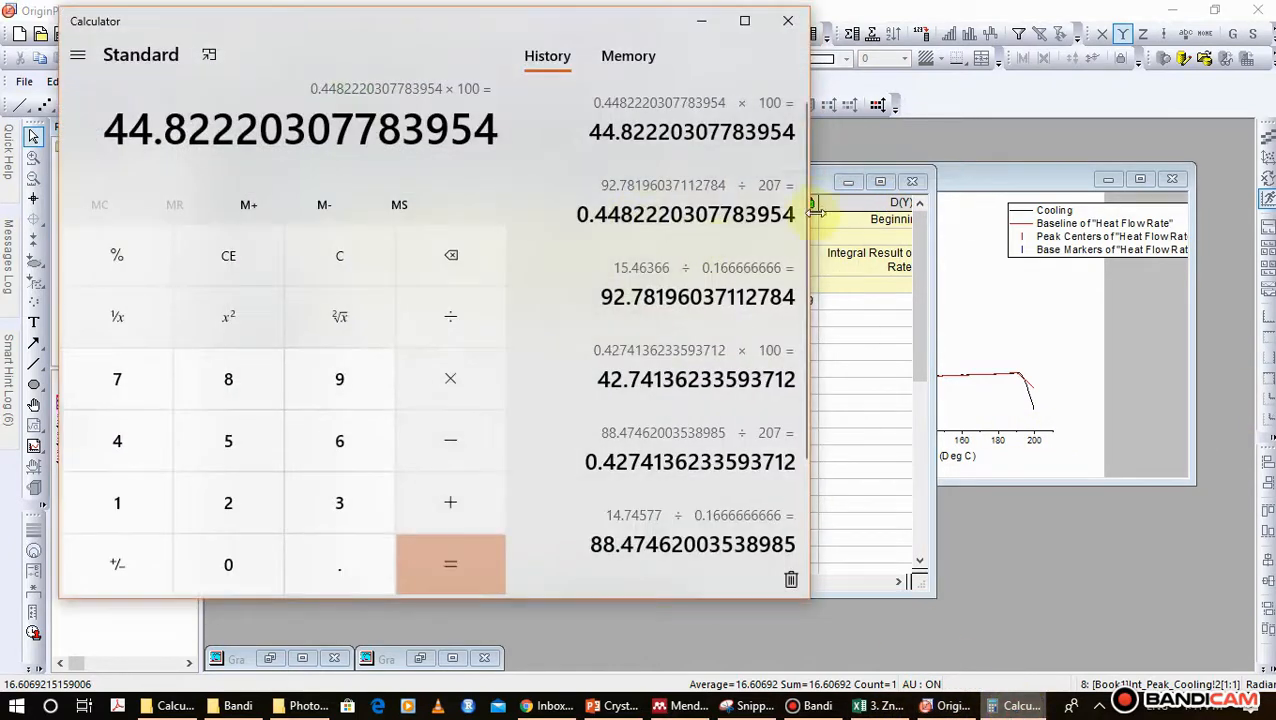
pyautogui.moveTo(818, 175); pyautogui.dragTo(1126, 178)
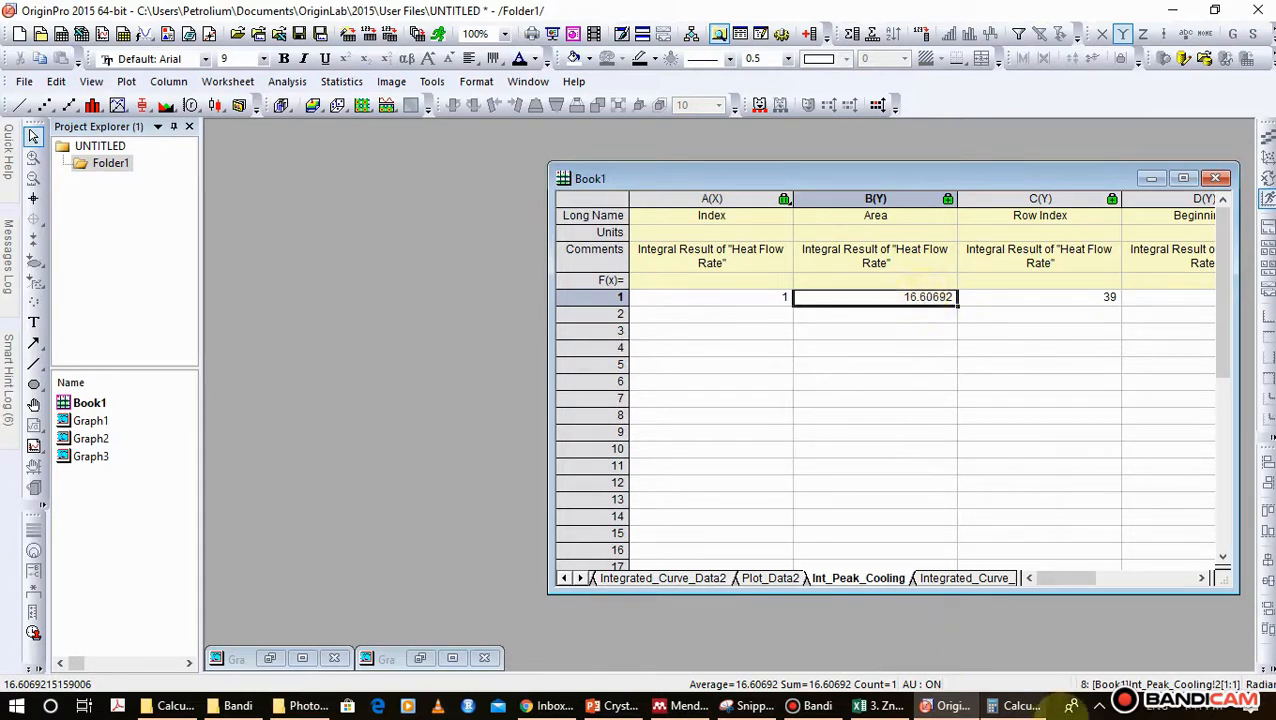
pyautogui.click(1024, 707)
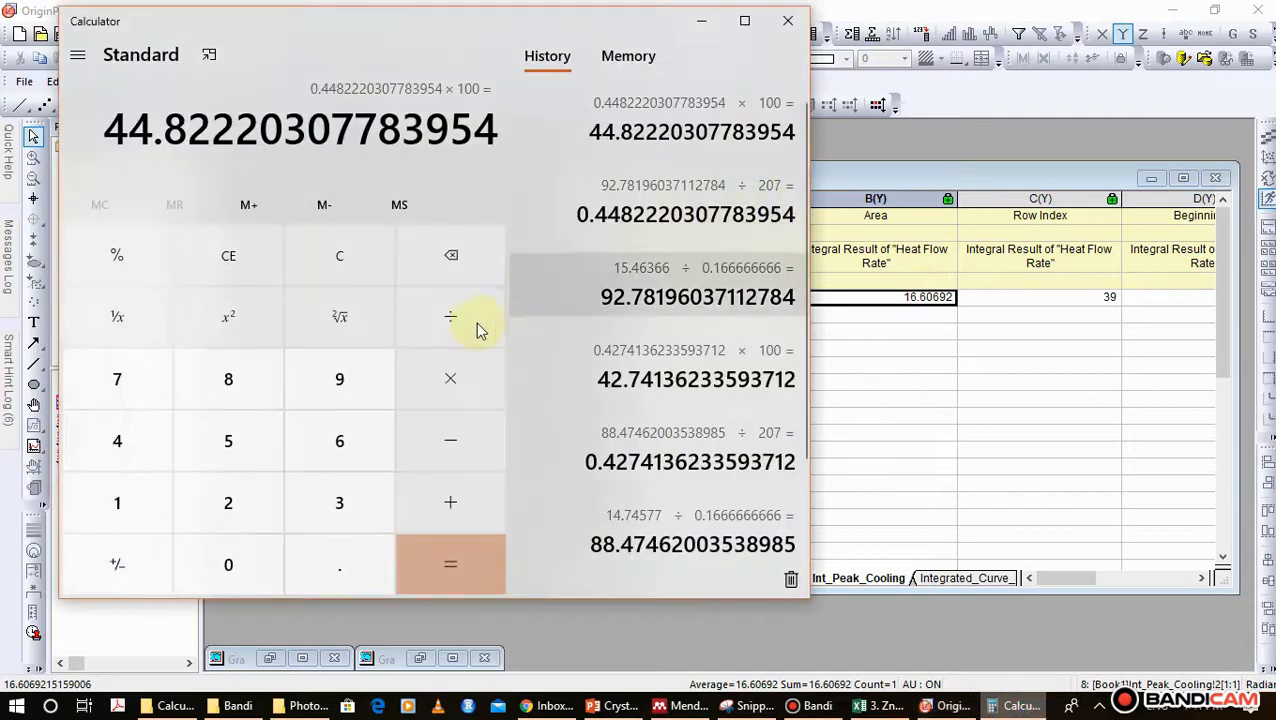
# - Clear Calculator and divide the cooling peak area 16.60692 by 0.1666666666 to get the sample's heat of crystallization
pyautogui.click(349, 250)
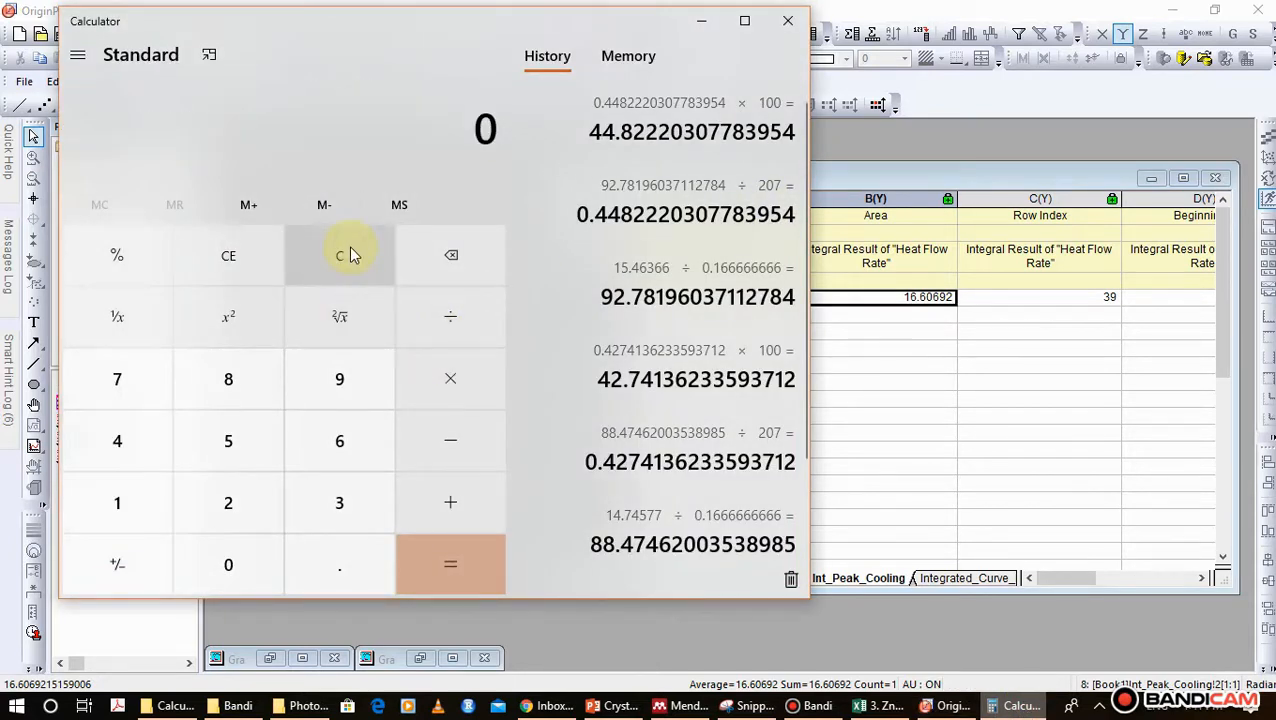
pyautogui.write('16.60')
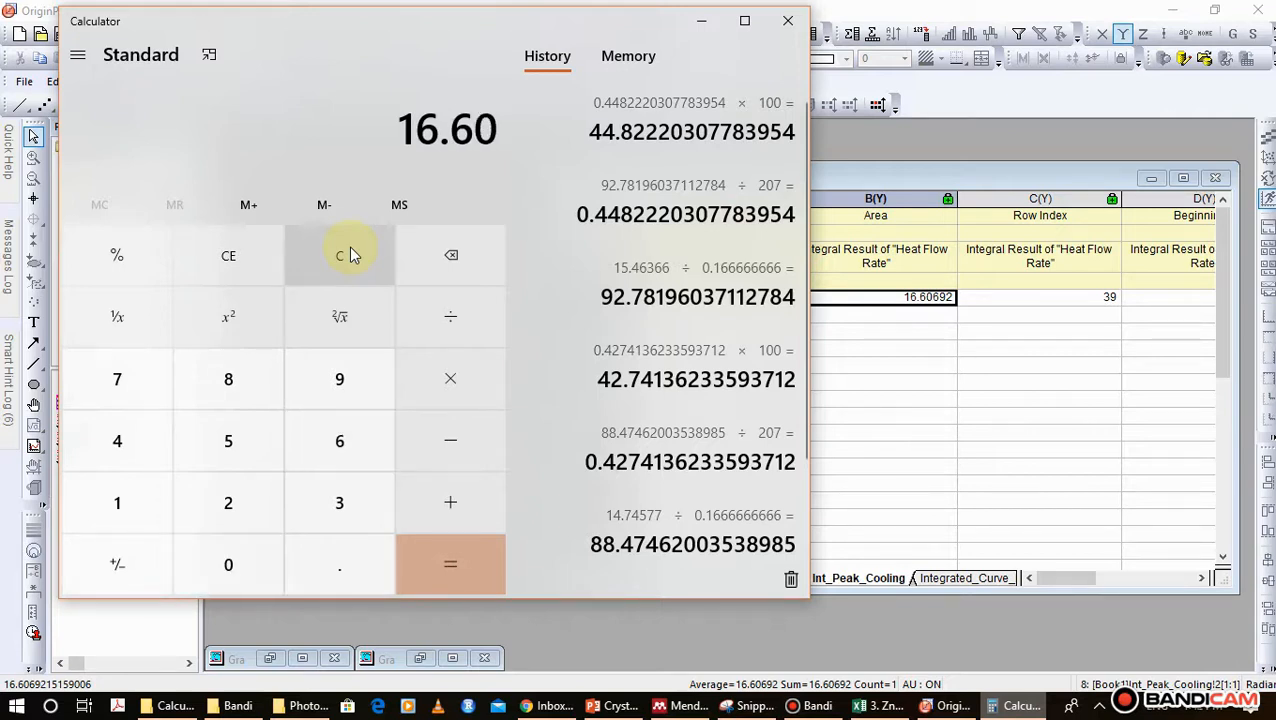
pyautogui.write('692')
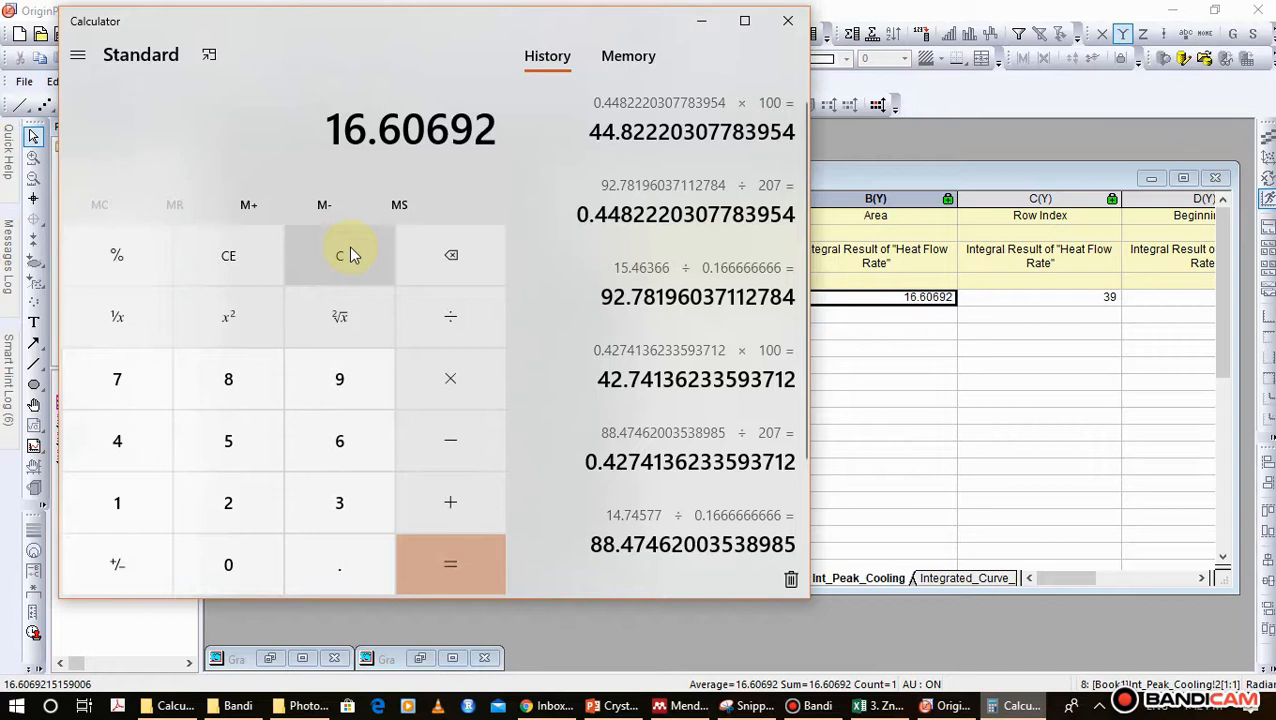
pyautogui.press('/')
pyautogui.write('.')
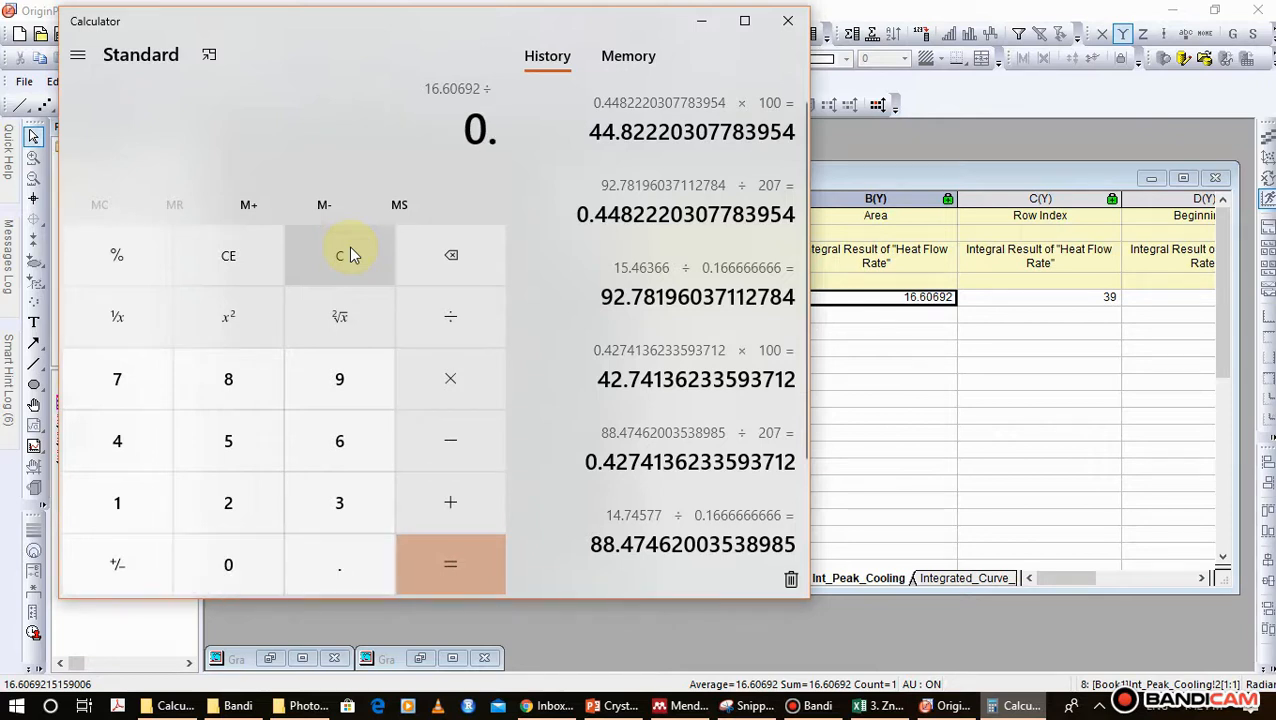
pyautogui.write('1666666666')
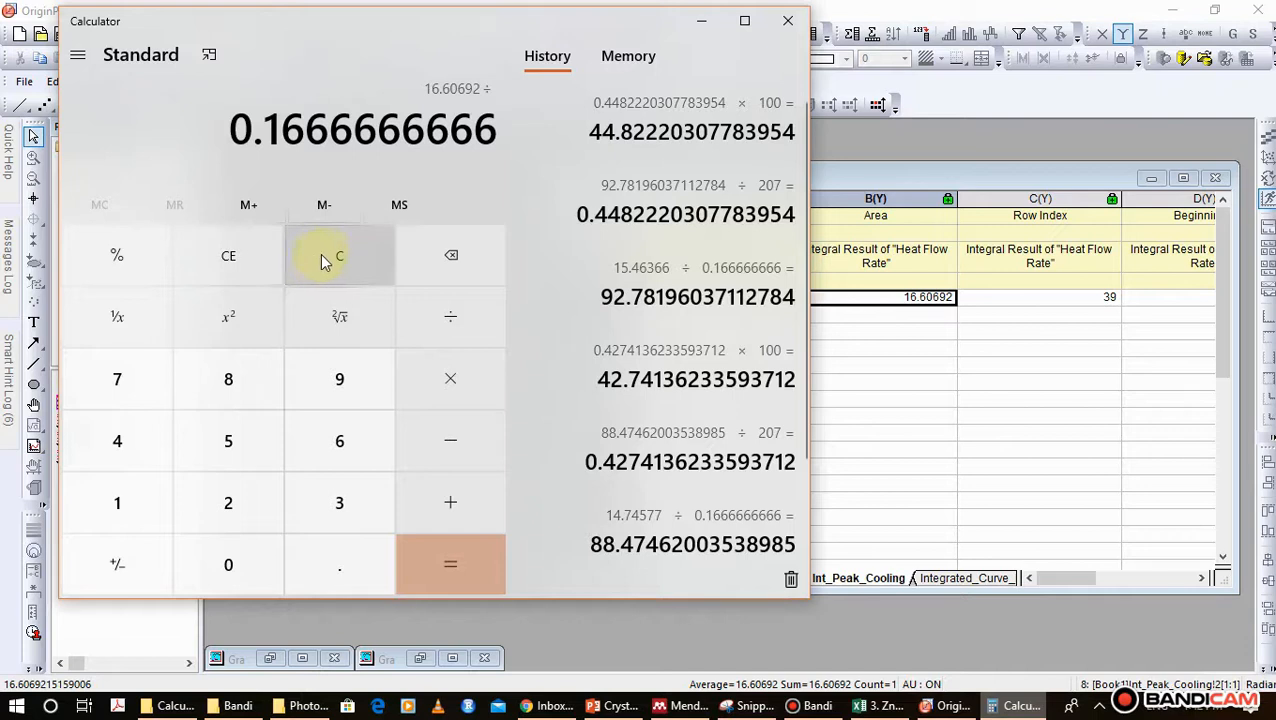
pyautogui.click(434, 569)
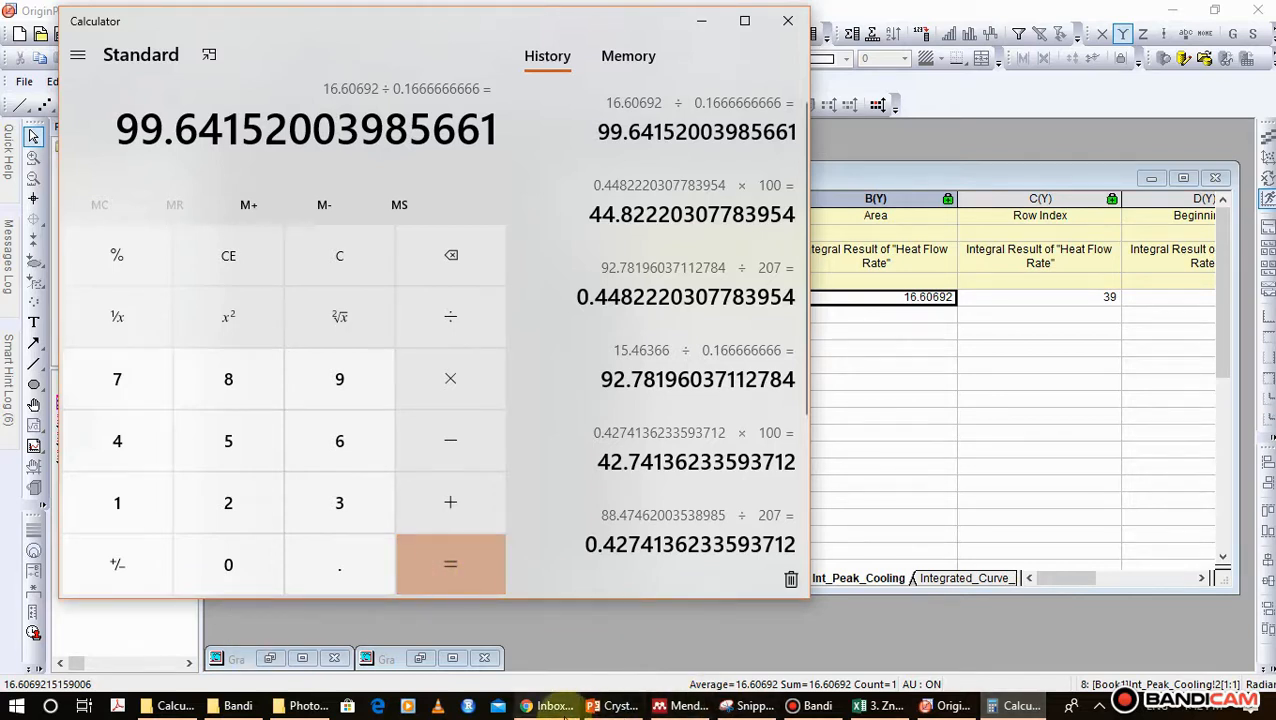
# - Switch to the PowerPoint presentation and look up the heat of crystallization of 100% crystalline i-PP on slide 3
pyautogui.click(608, 708)
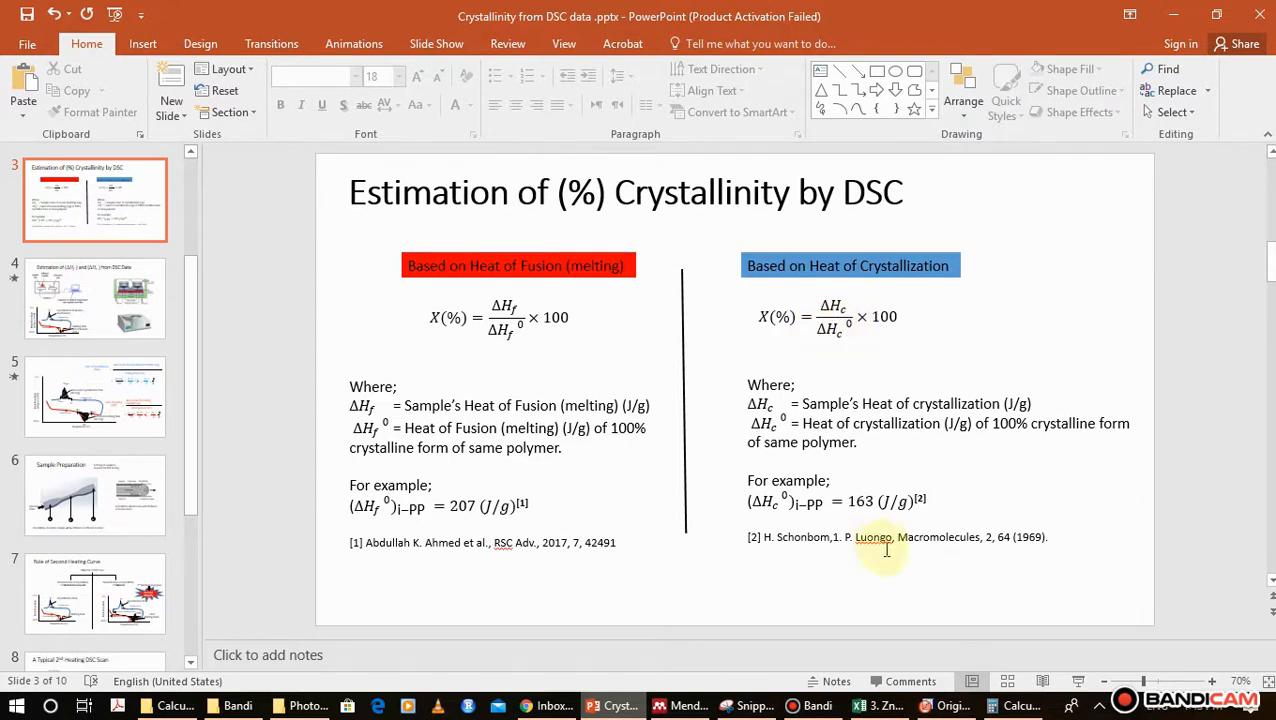
pyautogui.click(848, 503)
pyautogui.moveTo(848, 503); pyautogui.dragTo(876, 507)
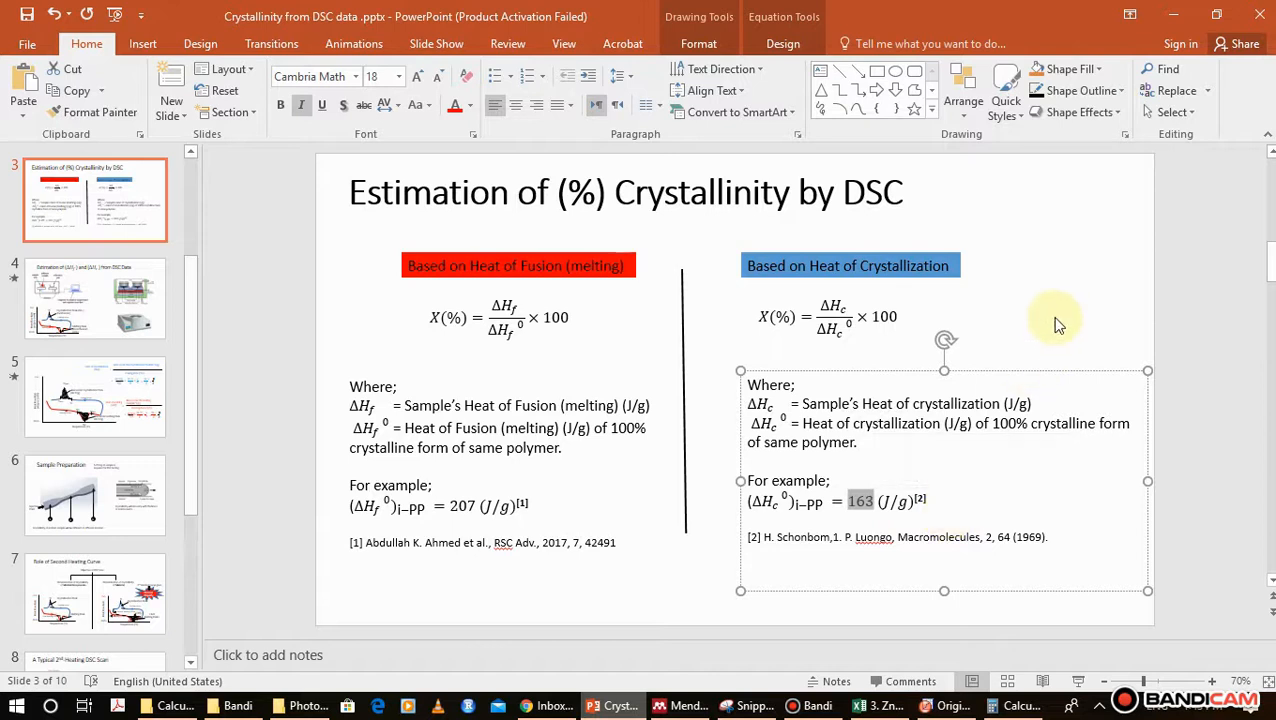
pyautogui.click(1047, 287)
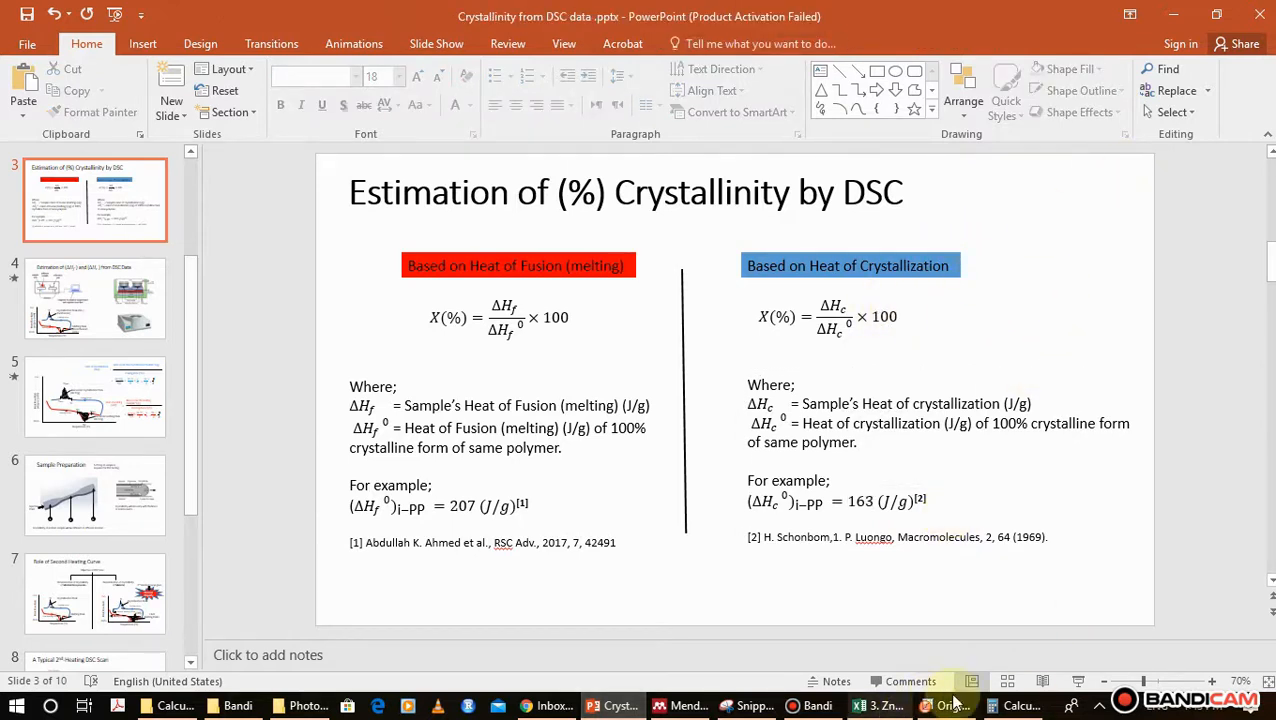
# - Back in Calculator, divide the heat of crystallization by 163 and multiply the quotient by 100 for the percent crystallinity
pyautogui.click(1018, 705)
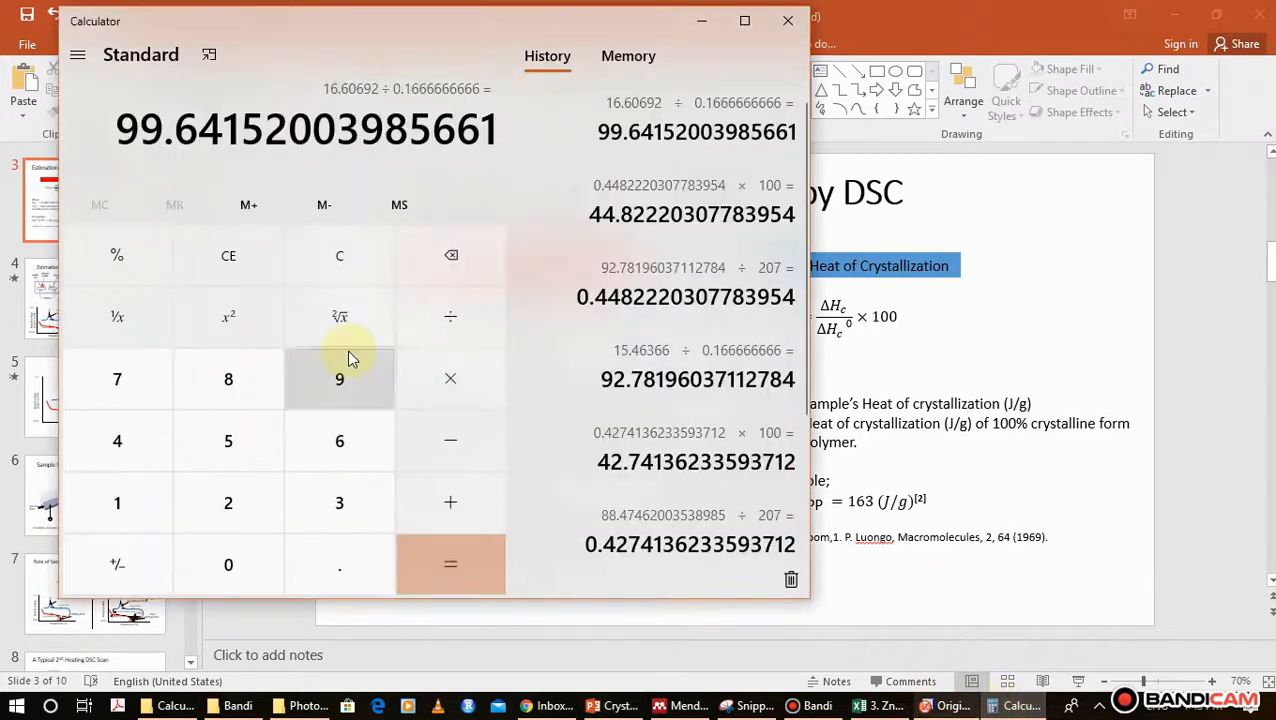
pyautogui.click(450, 326)
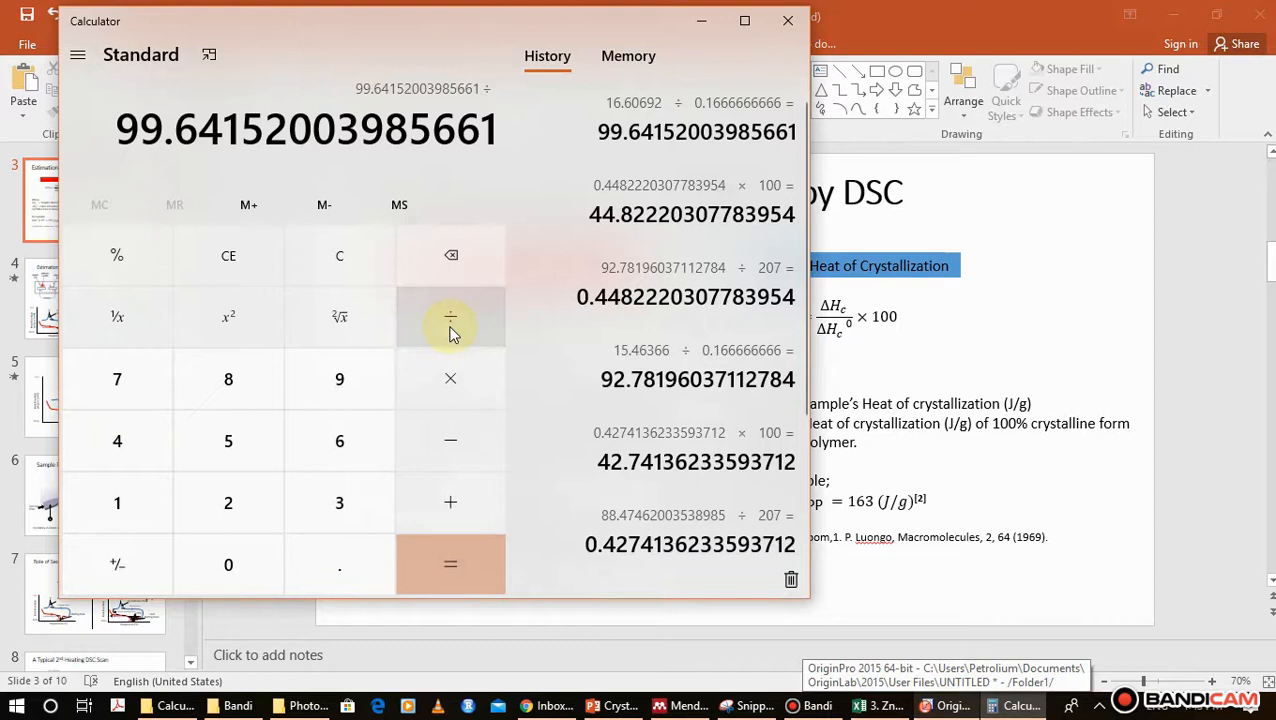
pyautogui.write('163')
pyautogui.press('Return')
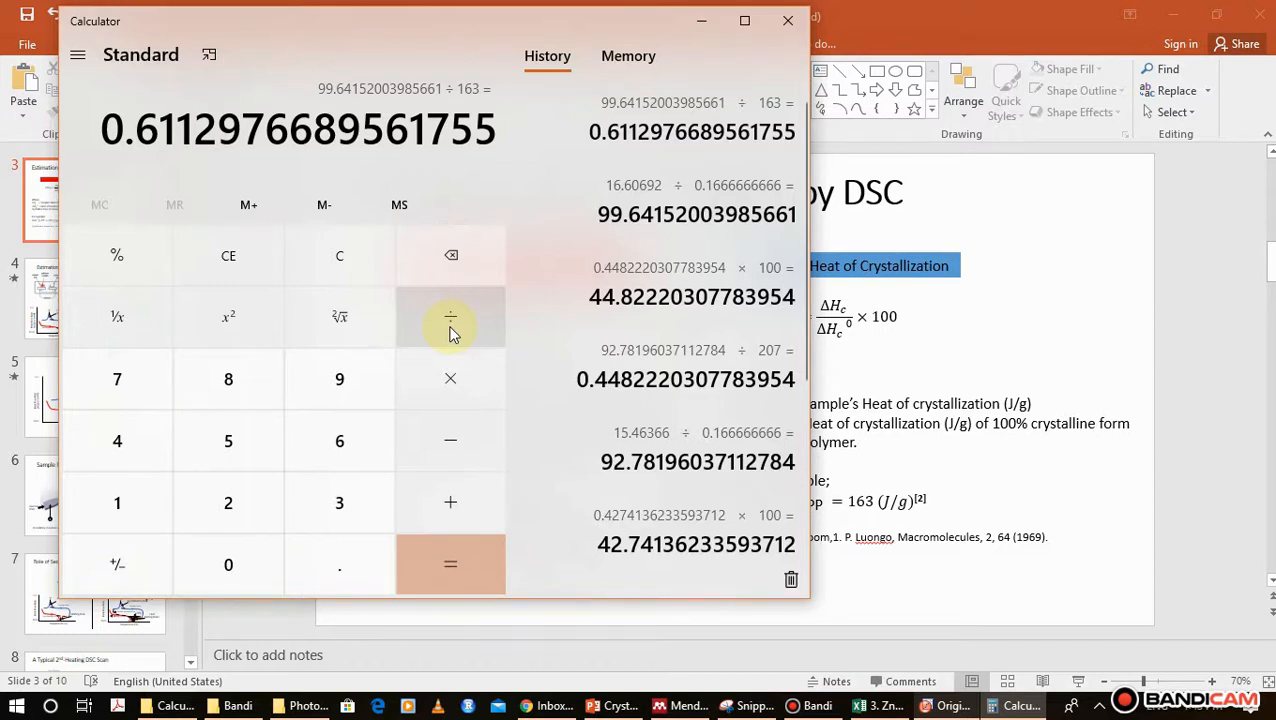
pyautogui.press('*')
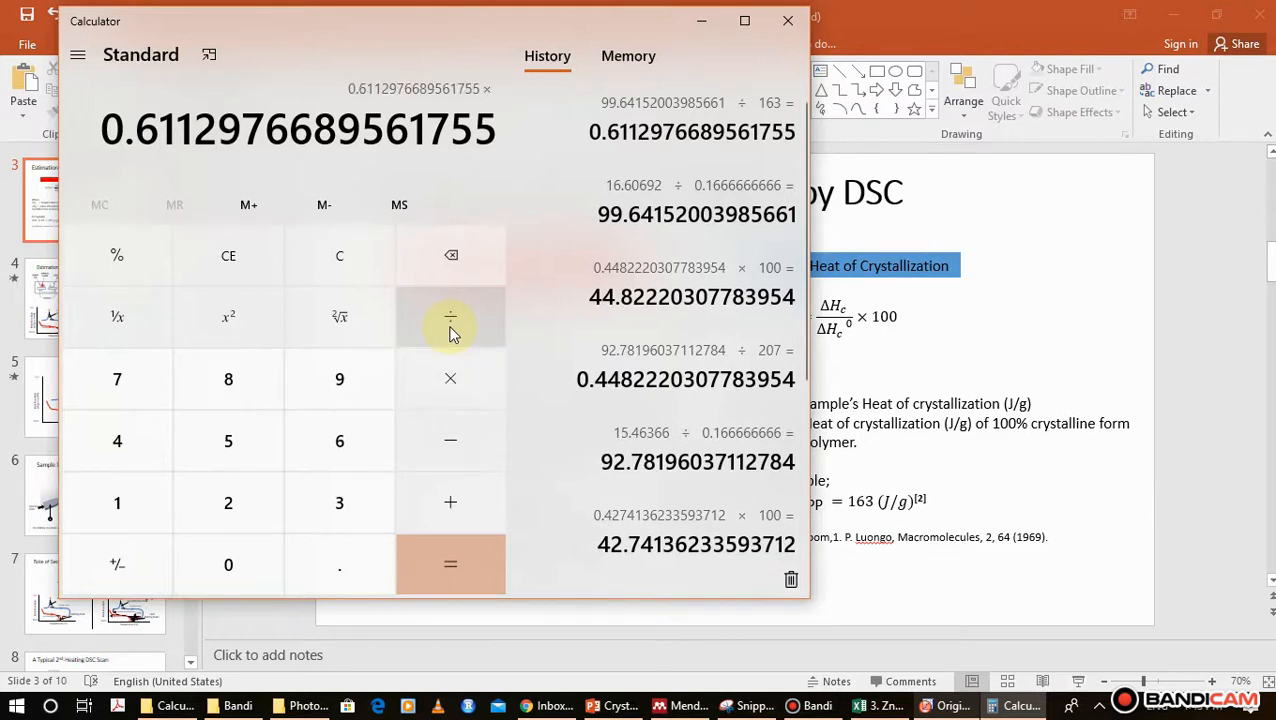
pyautogui.write('100')
pyautogui.press('Return')
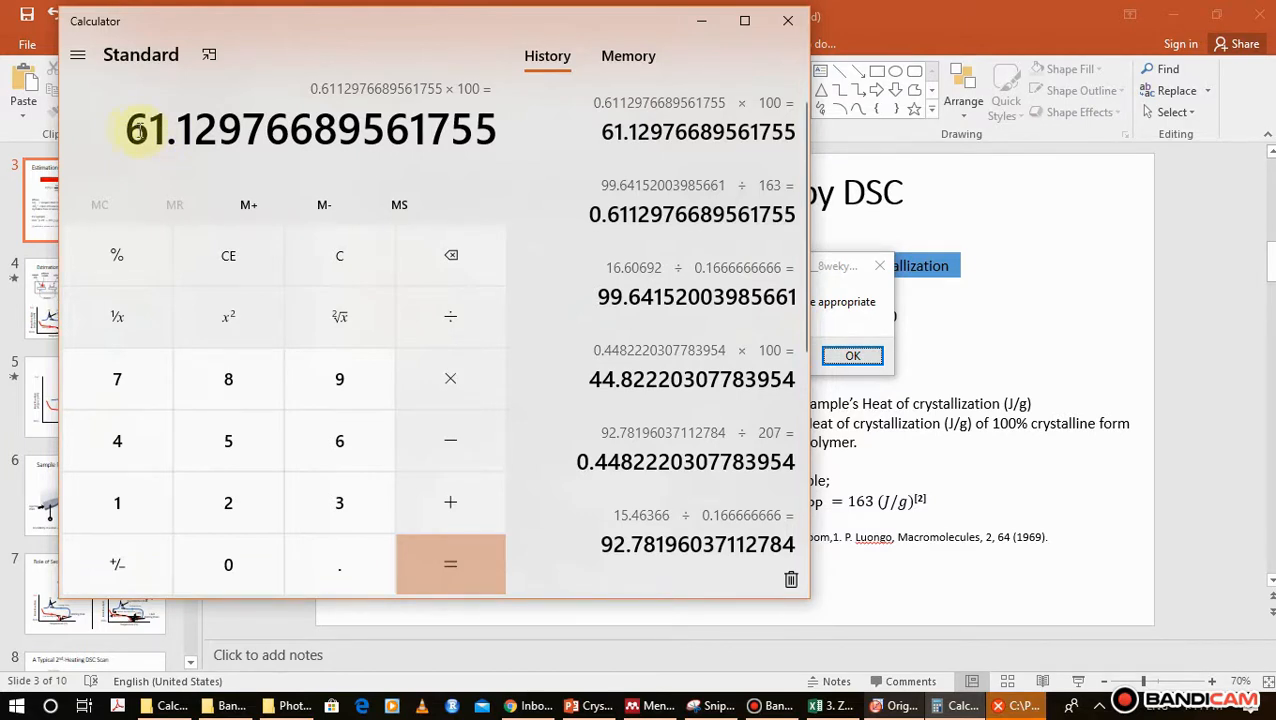
# - Highlight the percent crystallinity result in Calculator up to its third decimal place
pyautogui.moveTo(128, 130); pyautogui.dragTo(250, 130)
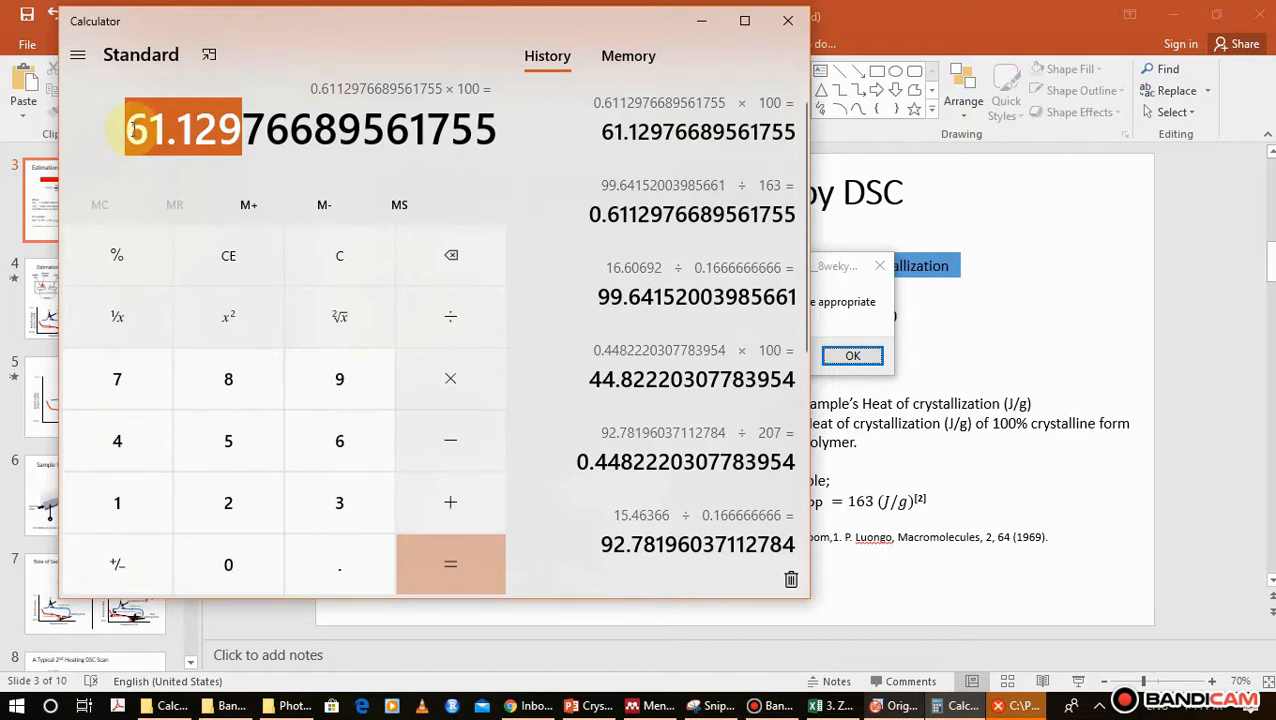
pyautogui.click(133, 130)
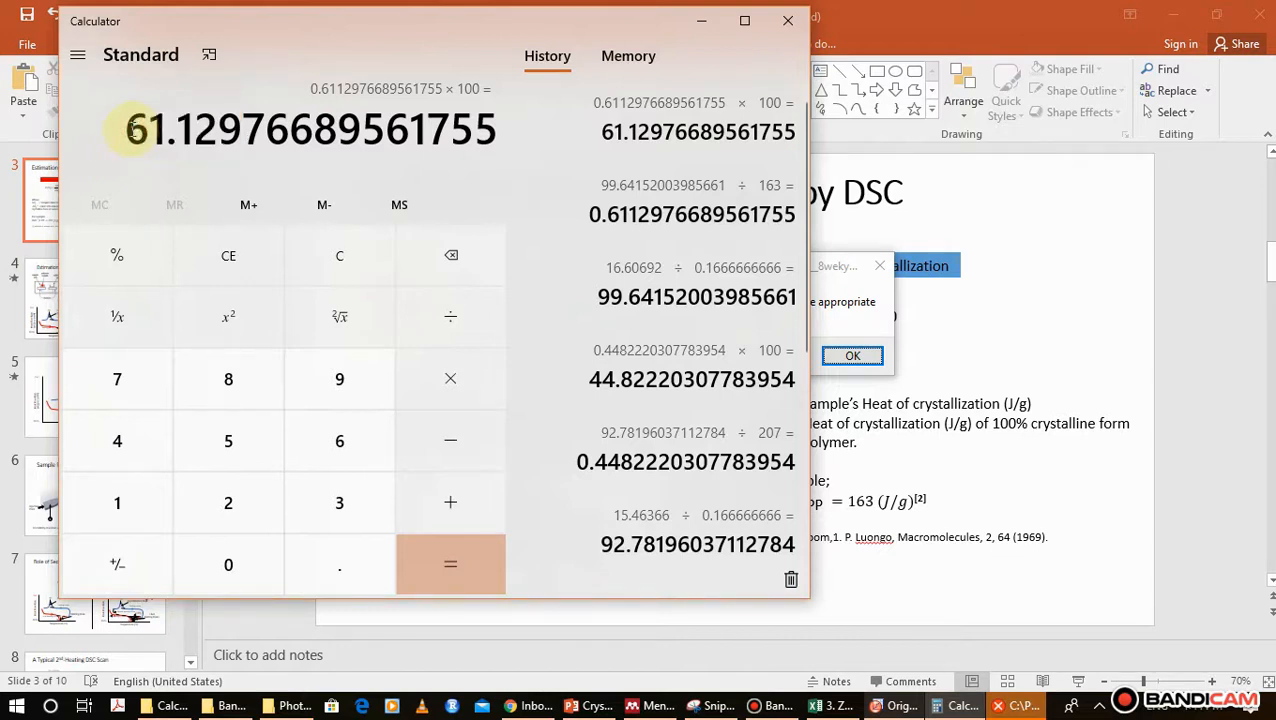
pyautogui.moveTo(128, 130); pyautogui.dragTo(240, 131)
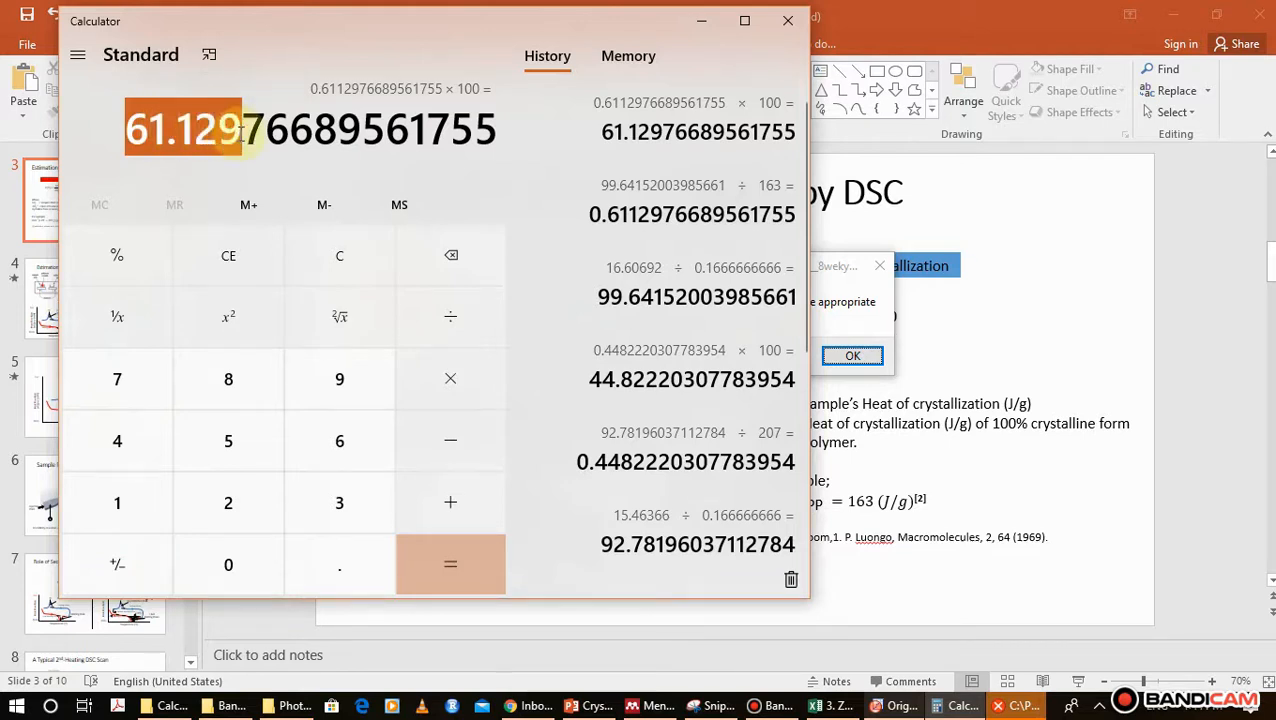
pyautogui.click(242, 126)
pyautogui.moveTo(242, 126); pyautogui.dragTo(128, 126)
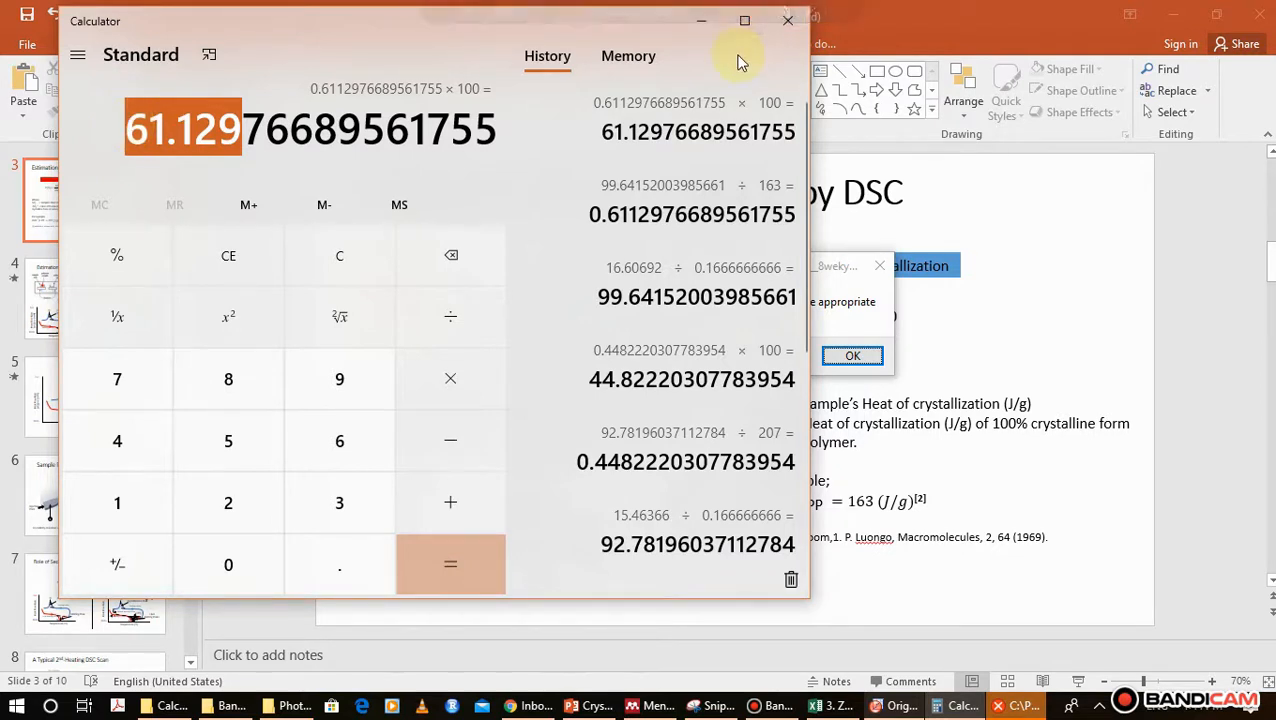
# - Minimize Calculator, dismiss the Windows access error and return to the Int_Peak_Cooling sheet in OriginPro
pyautogui.click(704, 21)
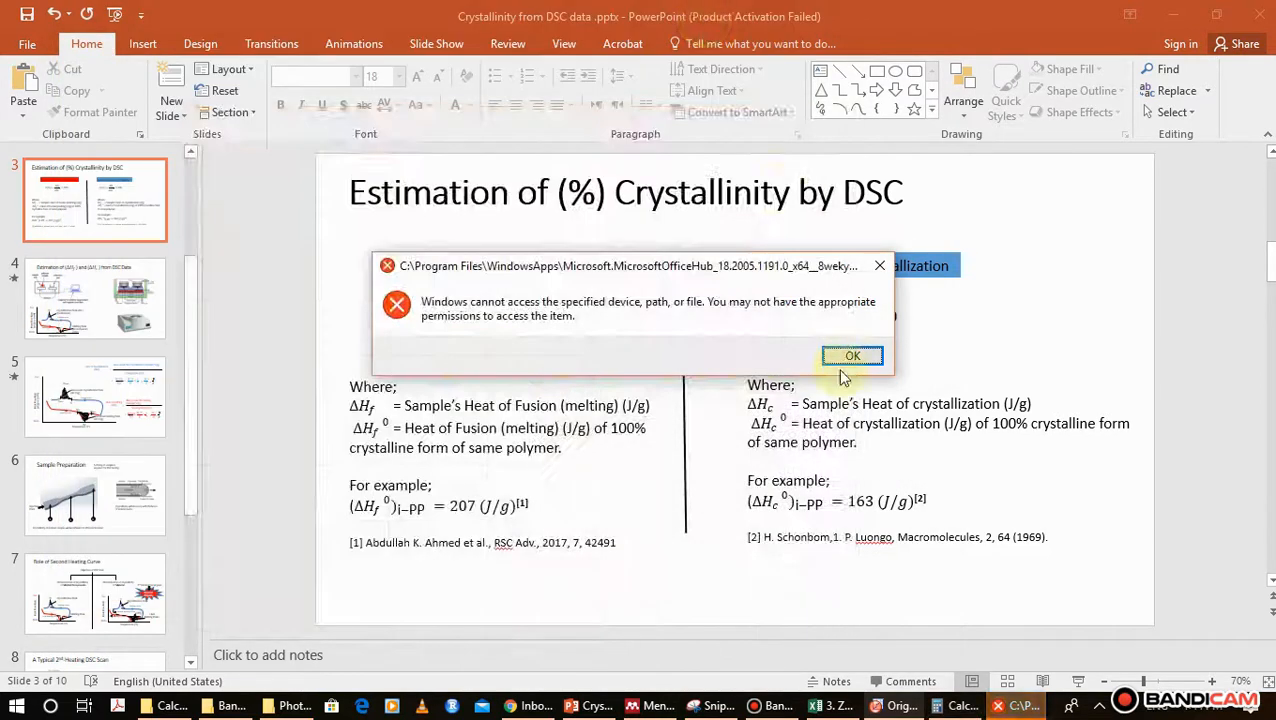
pyautogui.click(848, 359)
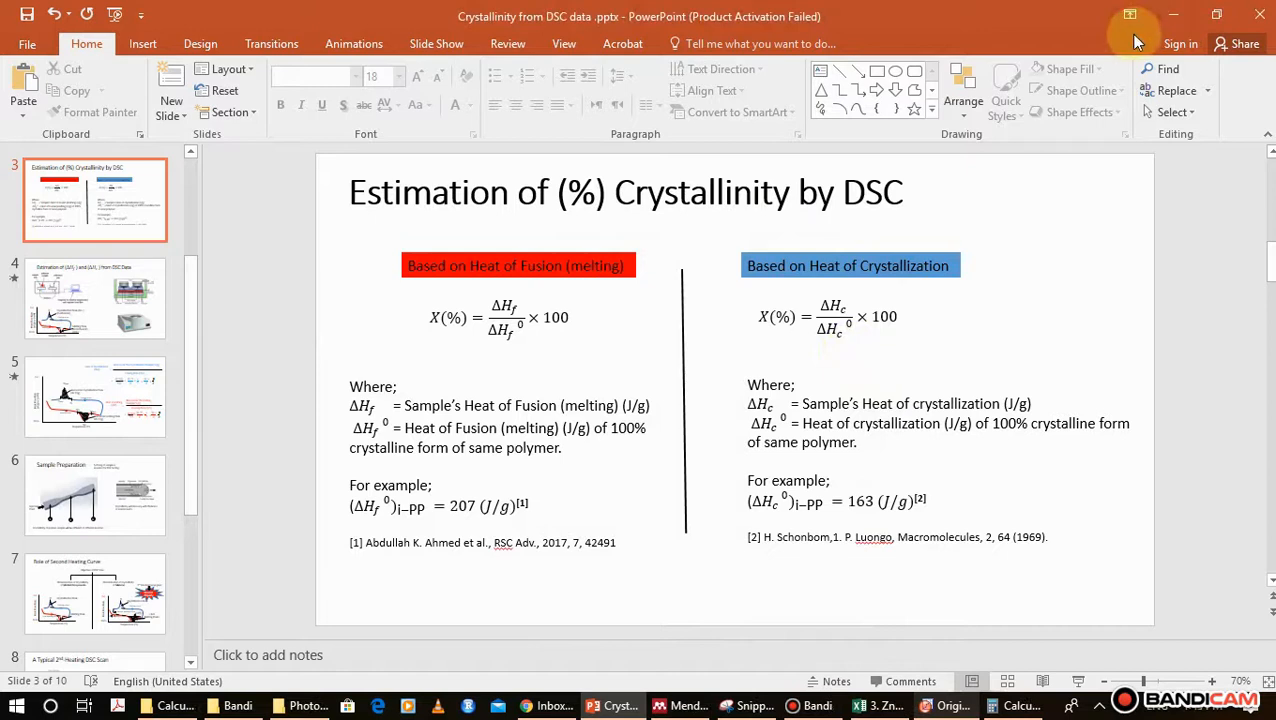
pyautogui.click(938, 708)
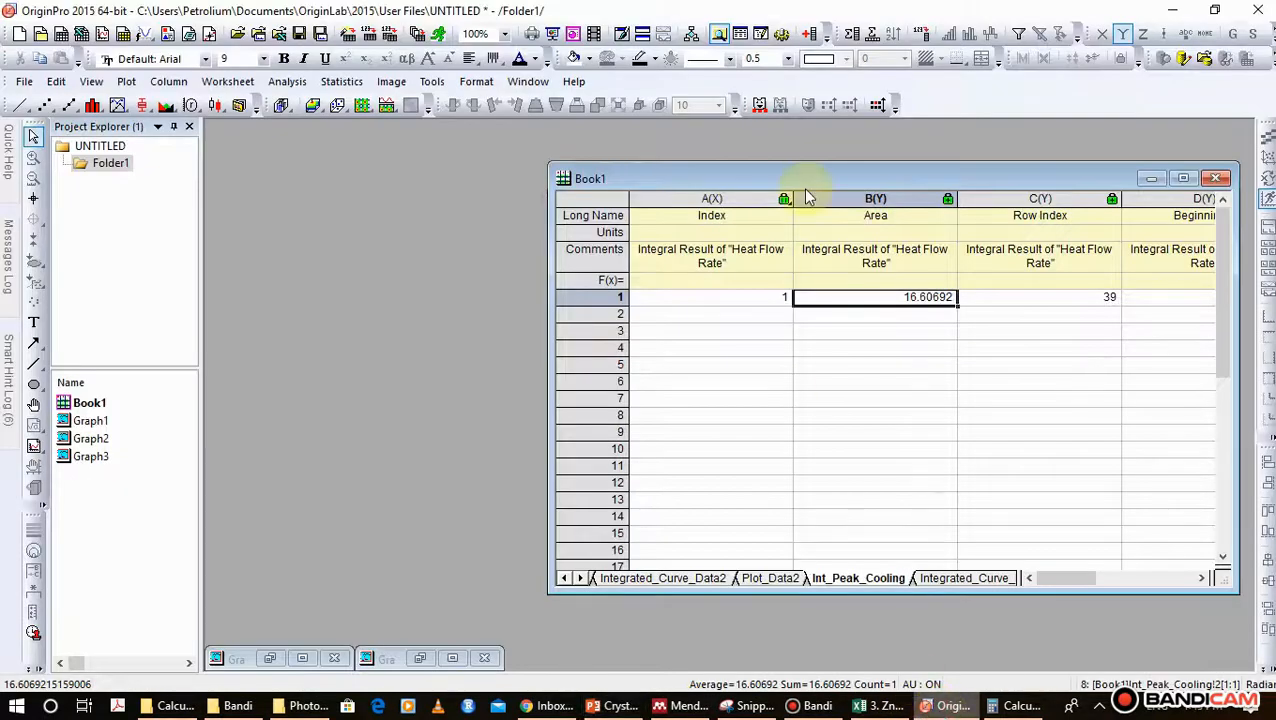
# - Minimize the Graph3 window and bring the Book1 workbook back into the workspace
pyautogui.moveTo(796, 172); pyautogui.dragTo(539, 157)
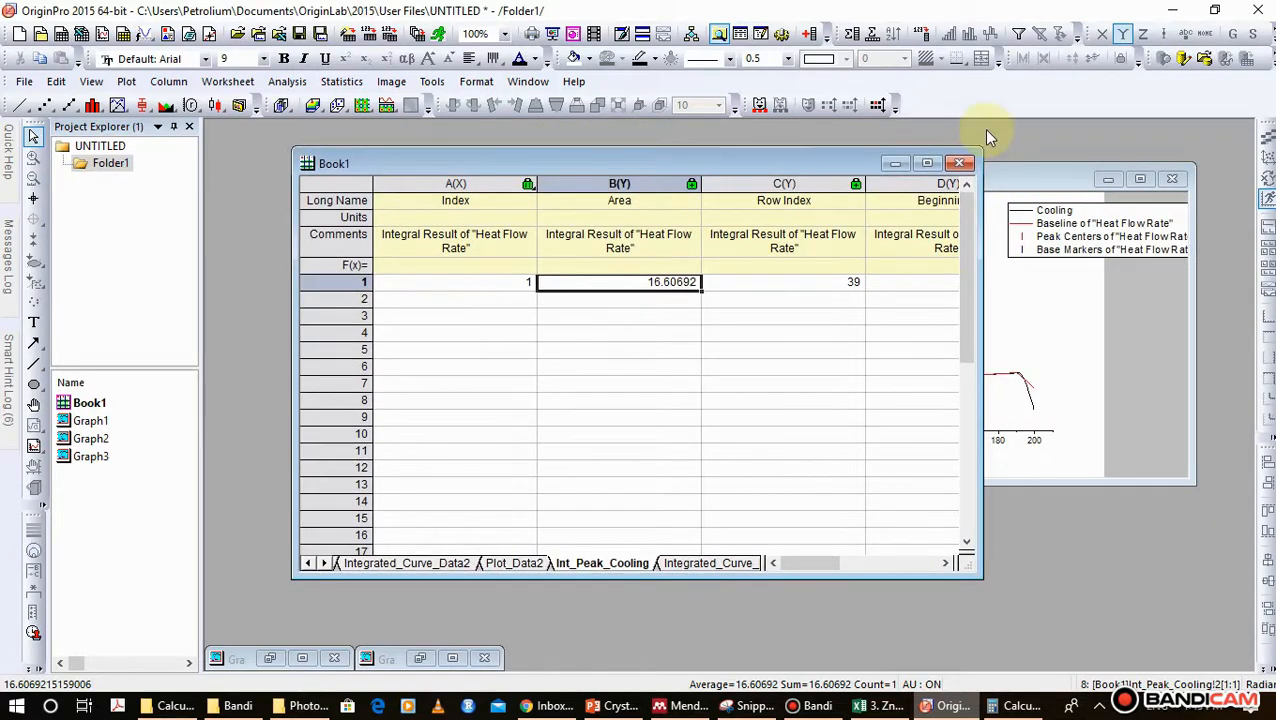
pyautogui.click(895, 163)
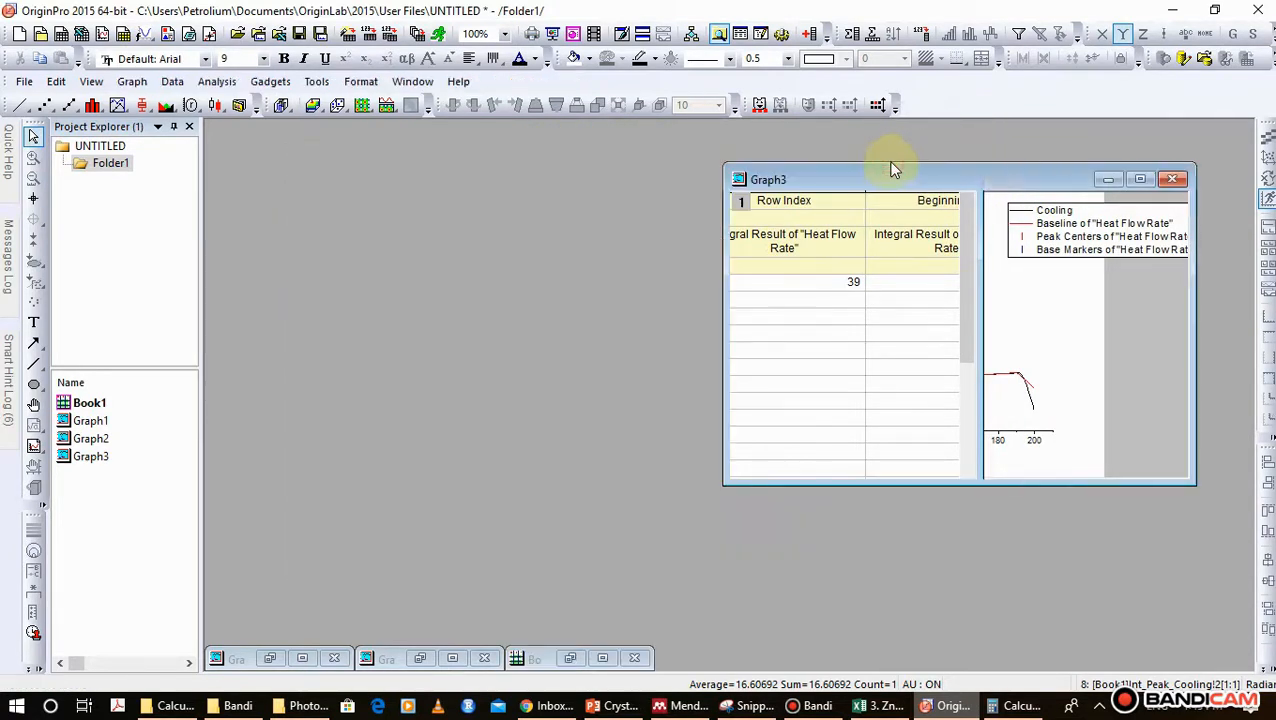
pyautogui.click(1107, 180)
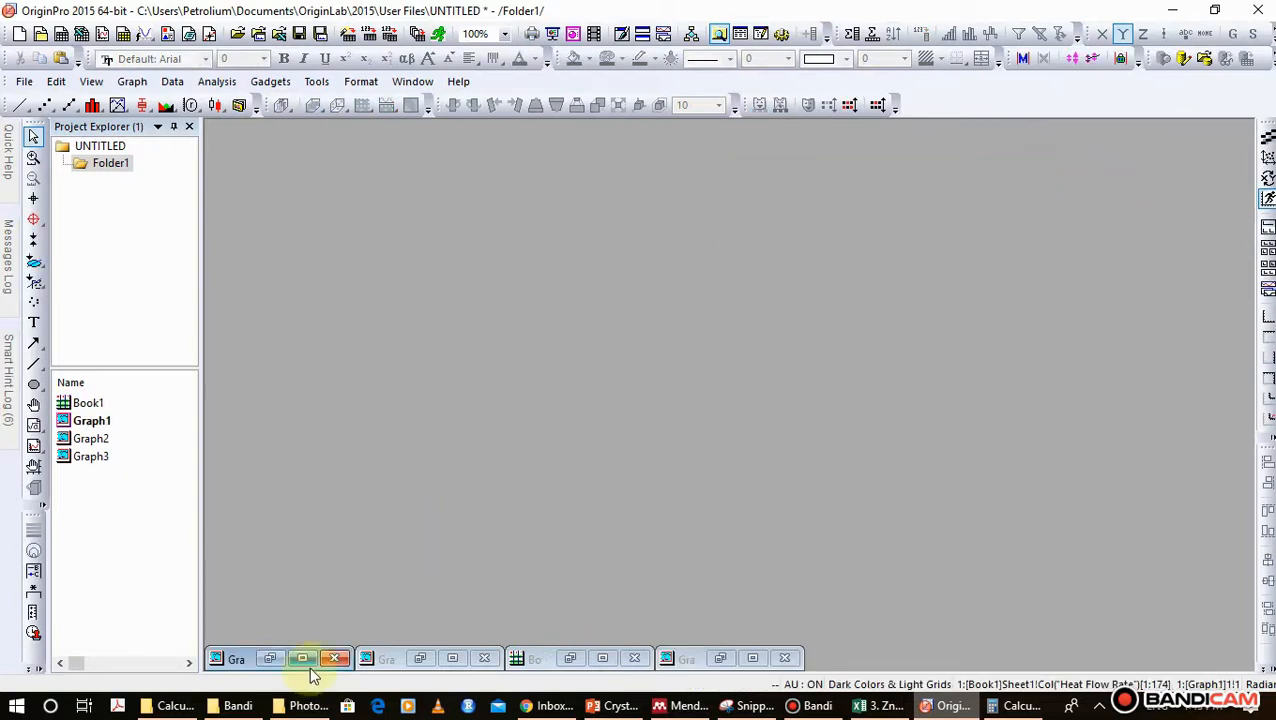
pyautogui.click(572, 657)
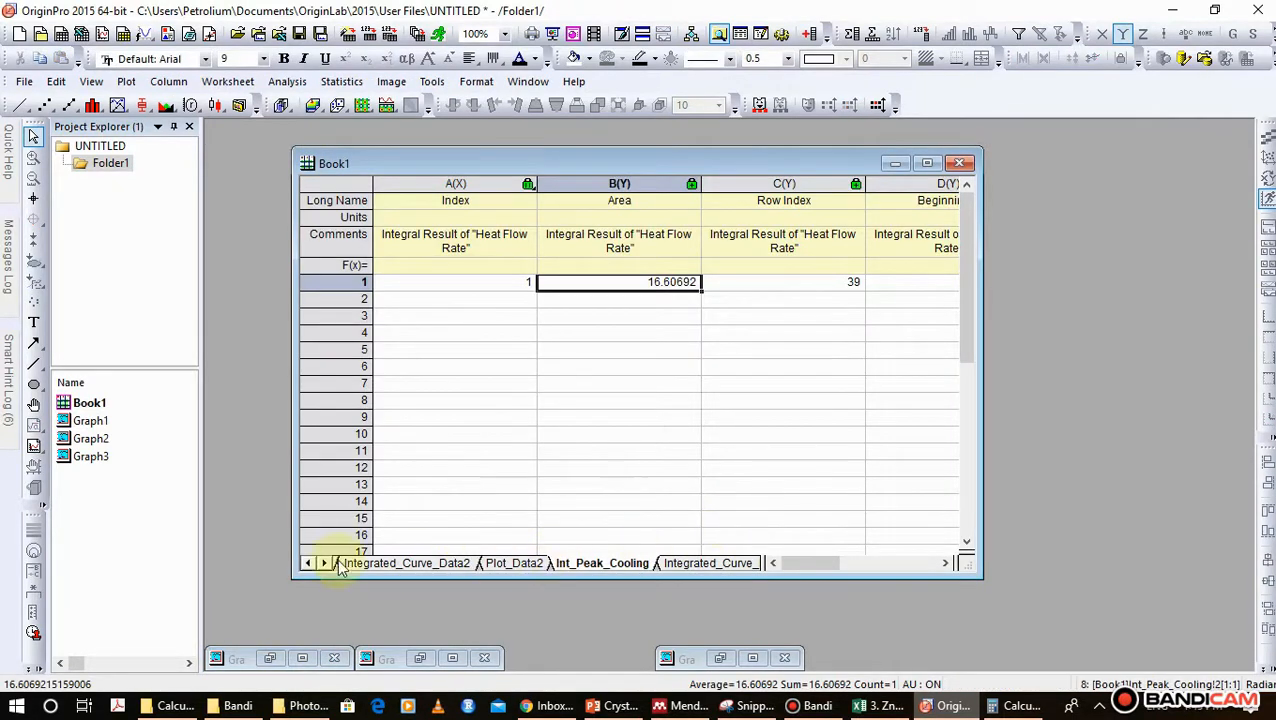
# - Show Sheet1 of Book1 with the original heat flow data and clear the Cooling column selection
pyautogui.click(305, 564)
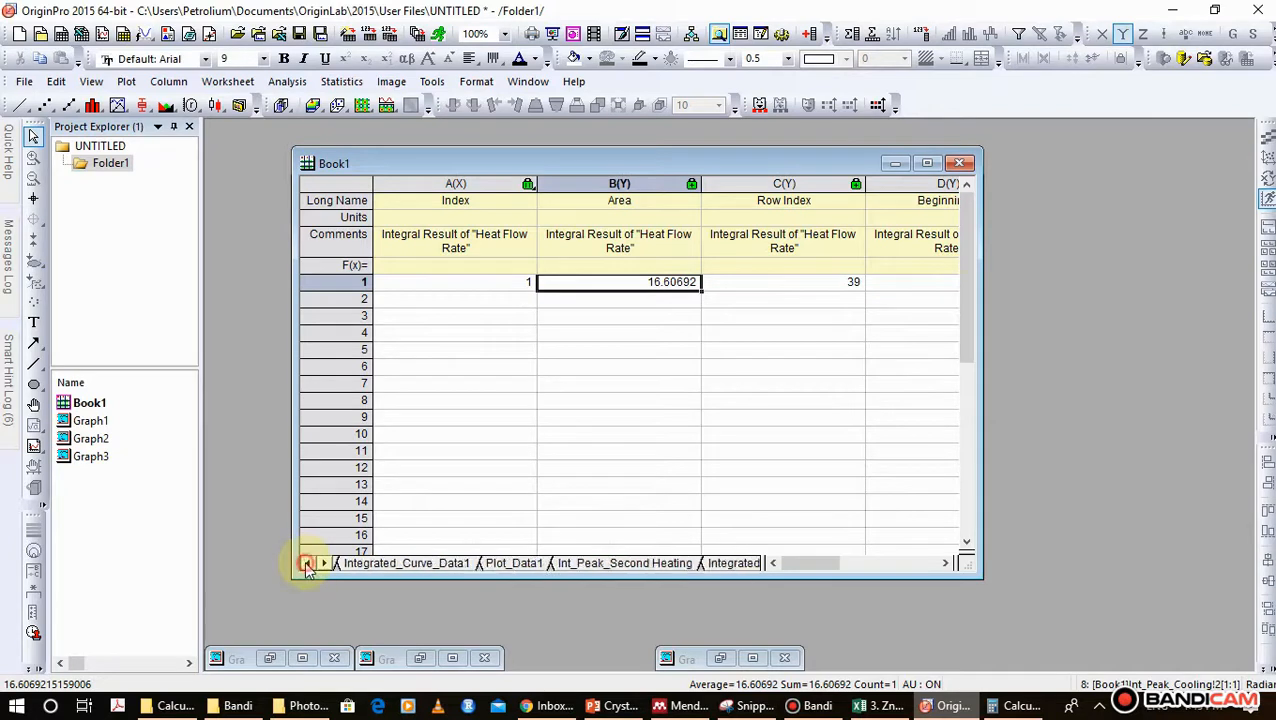
pyautogui.click(305, 564)
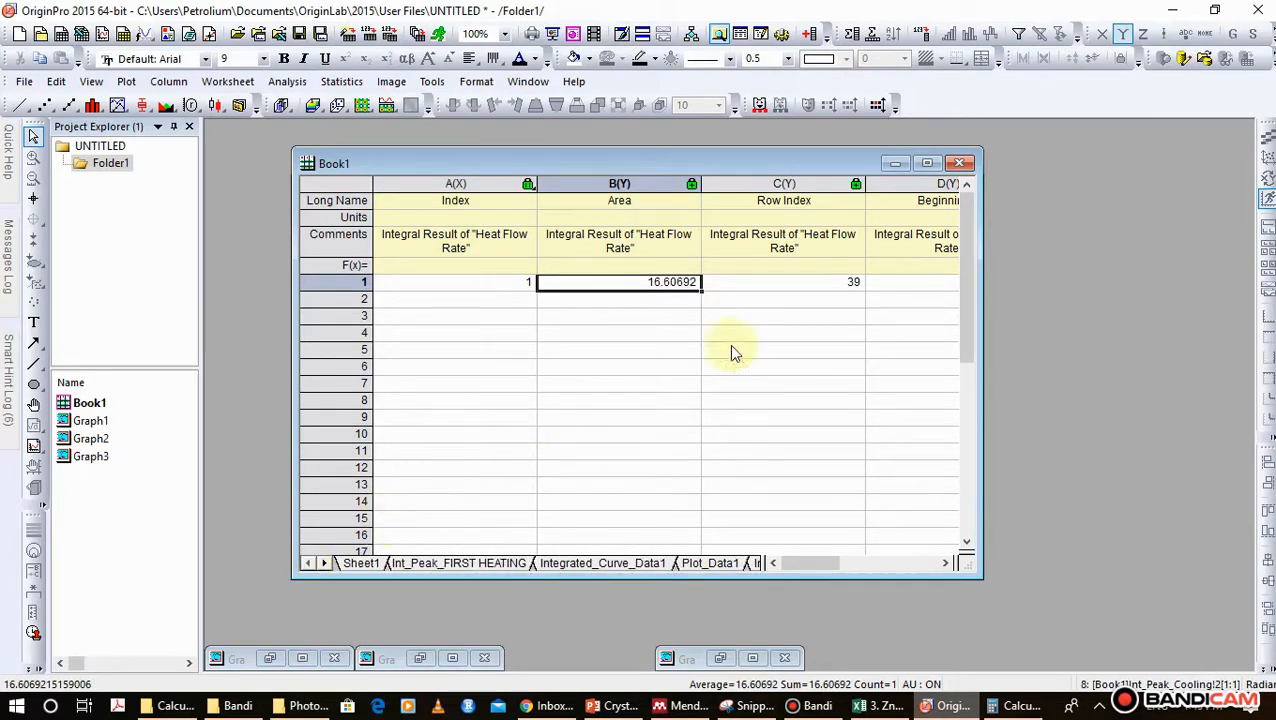
pyautogui.click(366, 564)
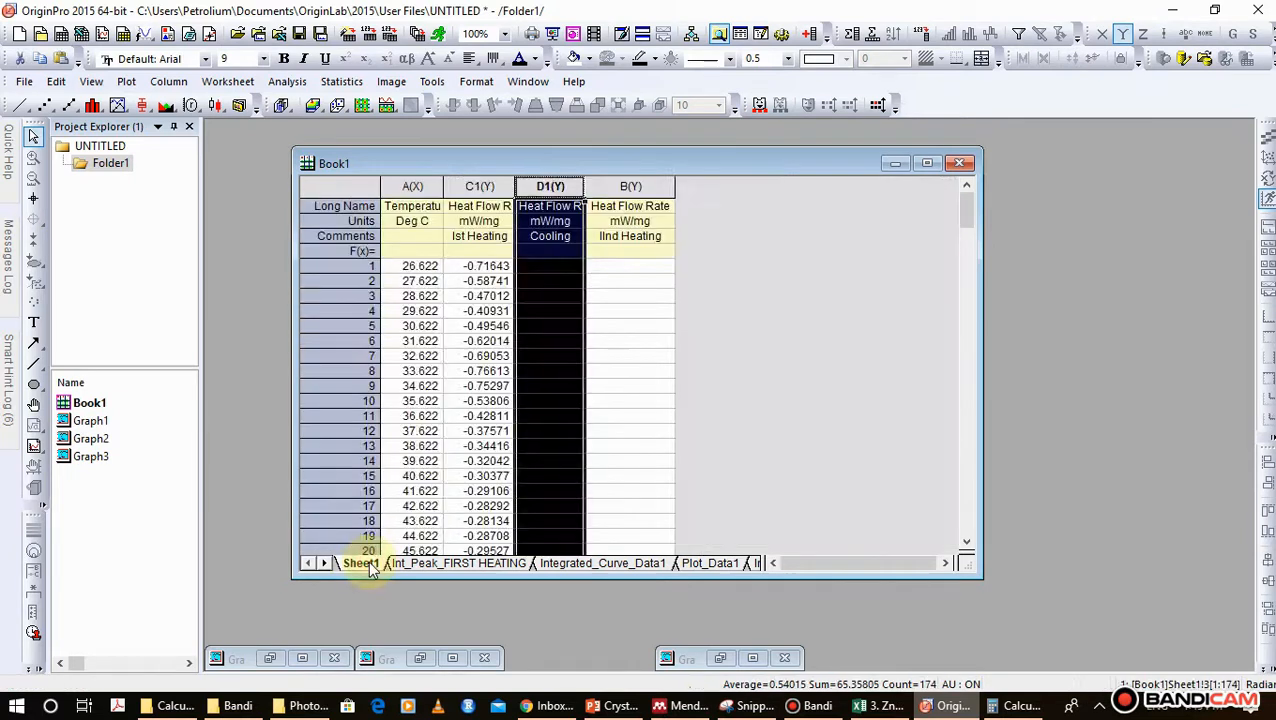
pyautogui.click(483, 252)
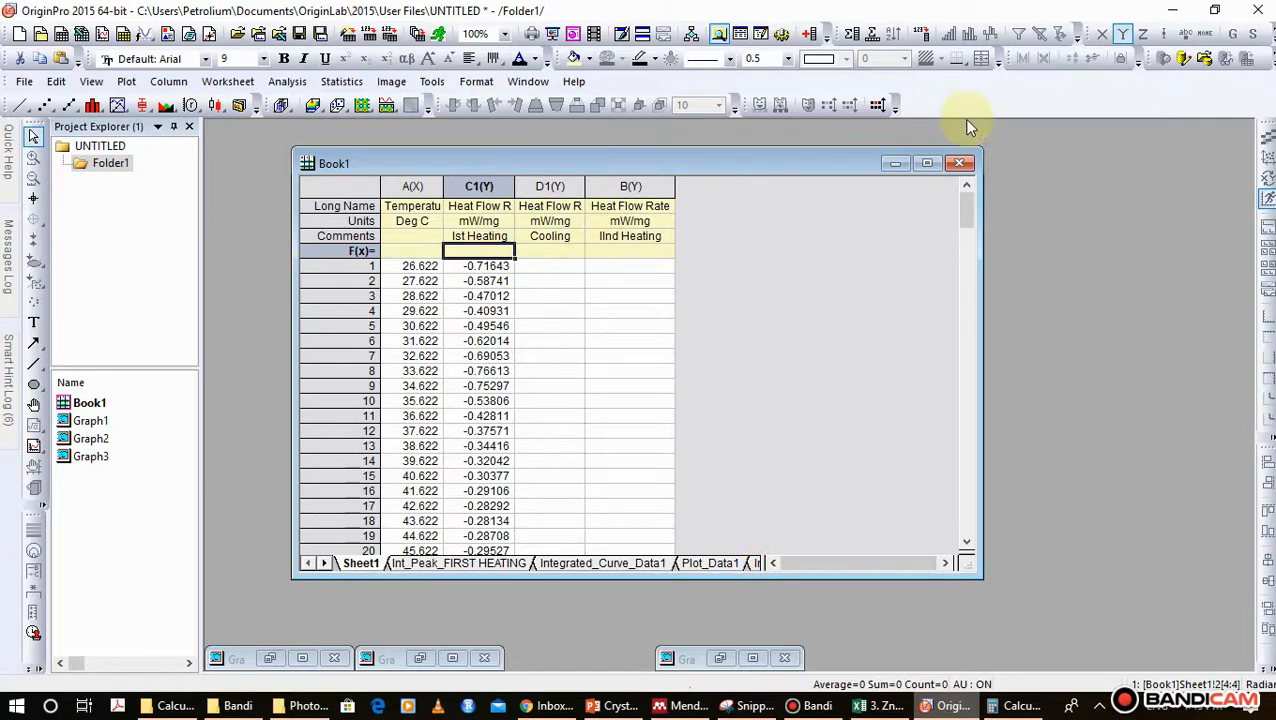
# - Plot the Ist Heating heat flow column as a line graph and place its window beside the temperature column
pyautogui.click(476, 187)
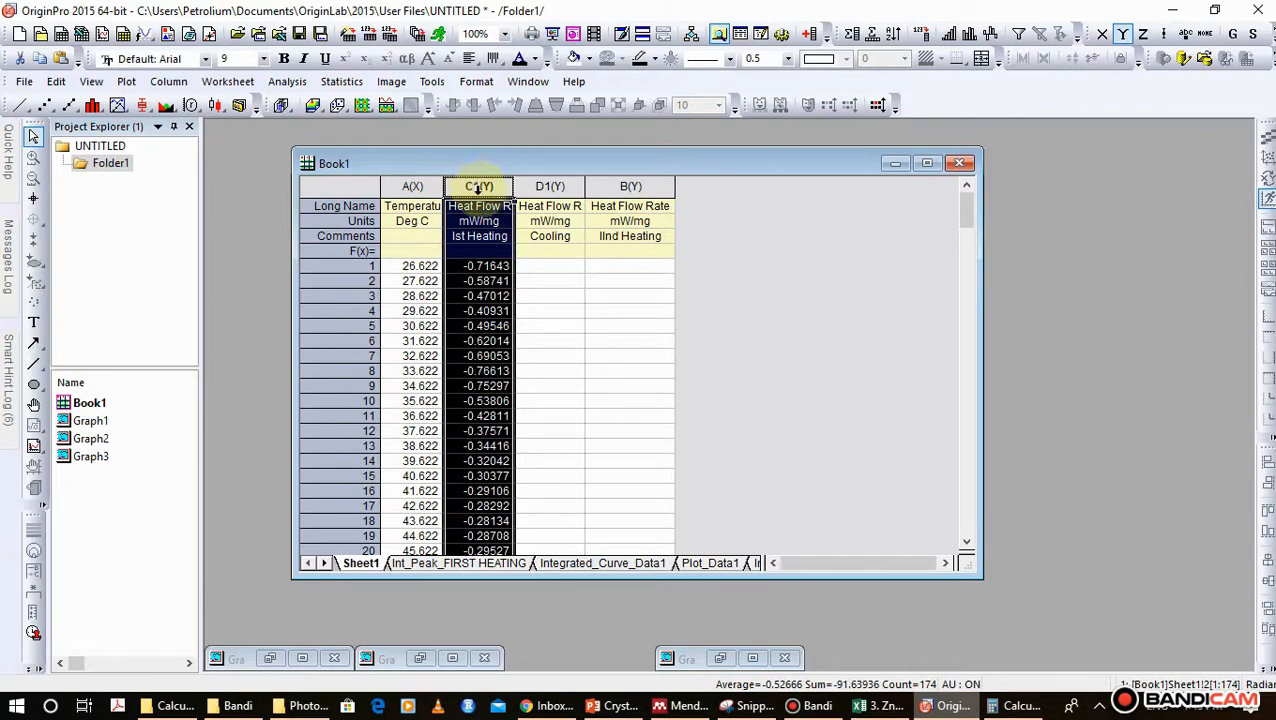
pyautogui.rightClick(479, 188)
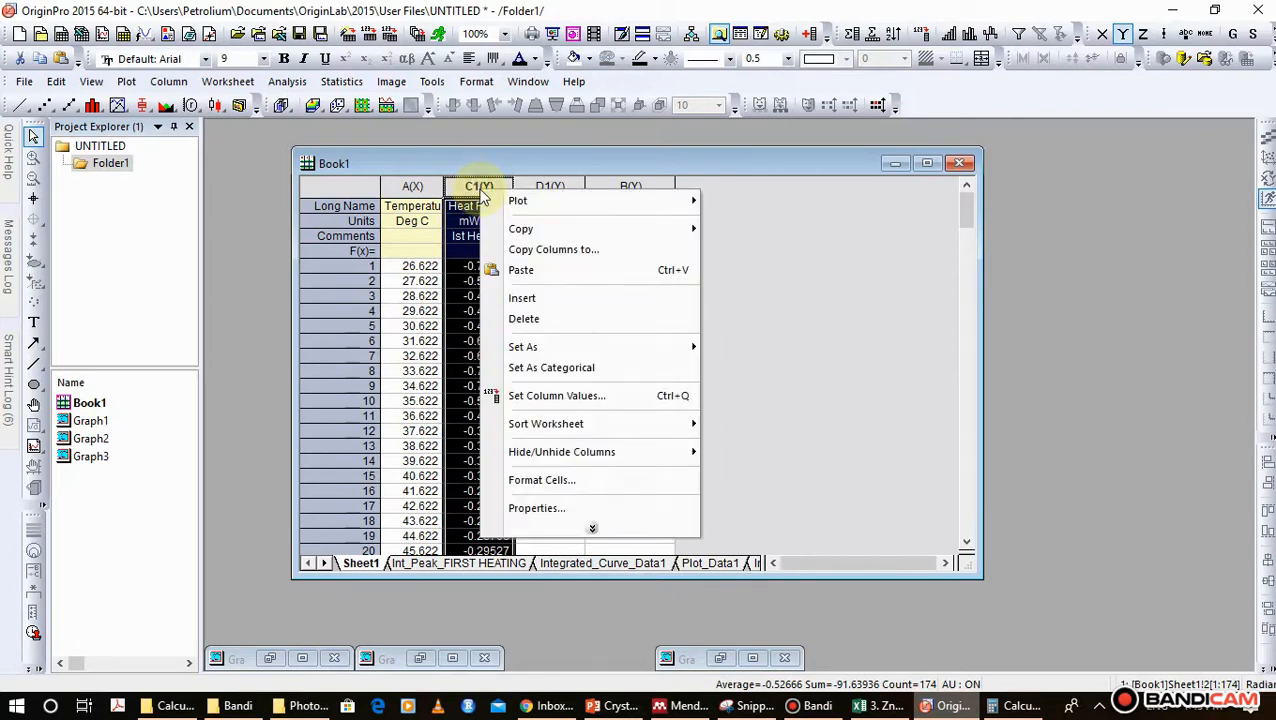
pyautogui.moveTo(632, 200)
pyautogui.moveTo(800, 200)
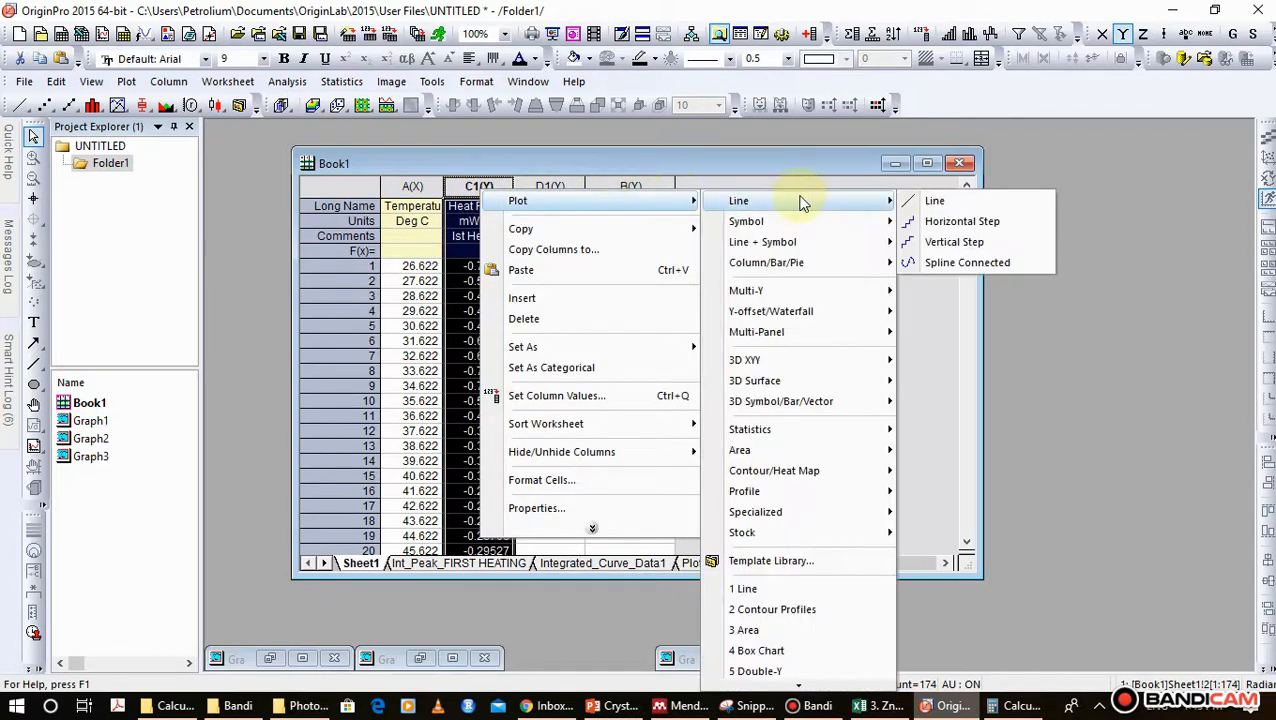
pyautogui.click(945, 200)
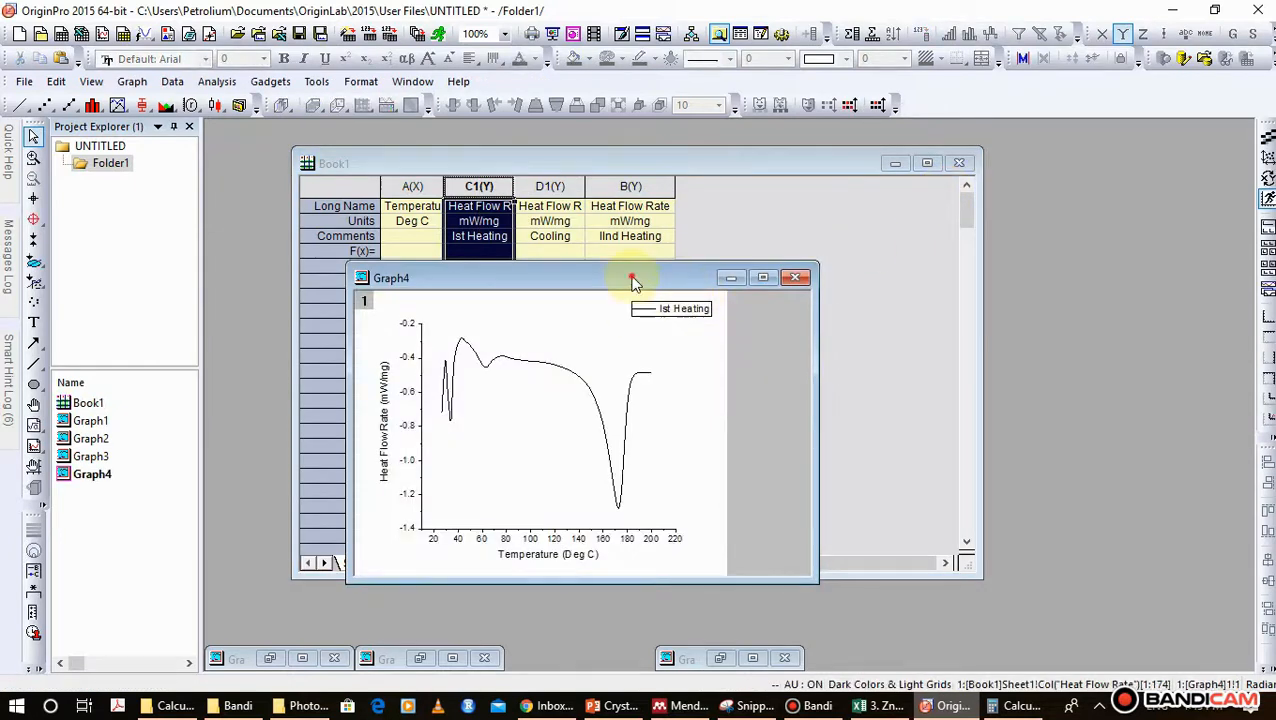
pyautogui.moveTo(632, 284); pyautogui.dragTo(777, 270)
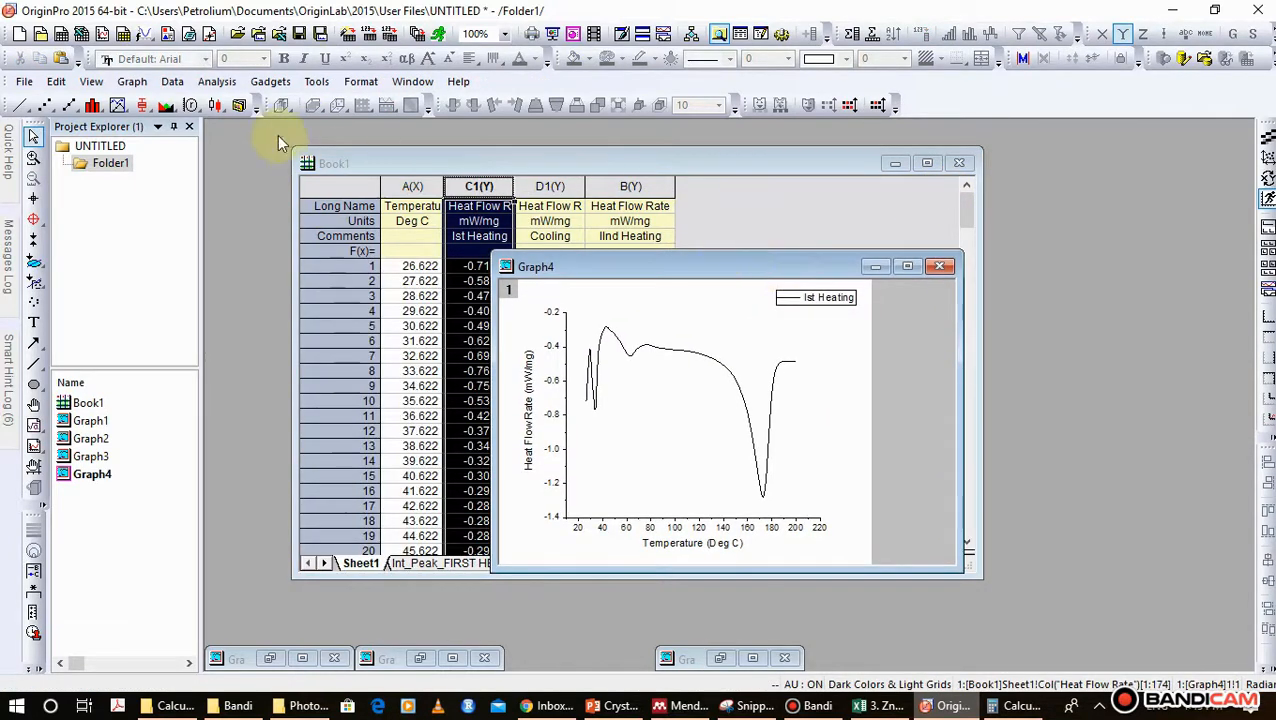
# - Start the Quick Peaks gadget on the Ist Heating curve with an X scale from 130 to 190
pyautogui.click(274, 83)
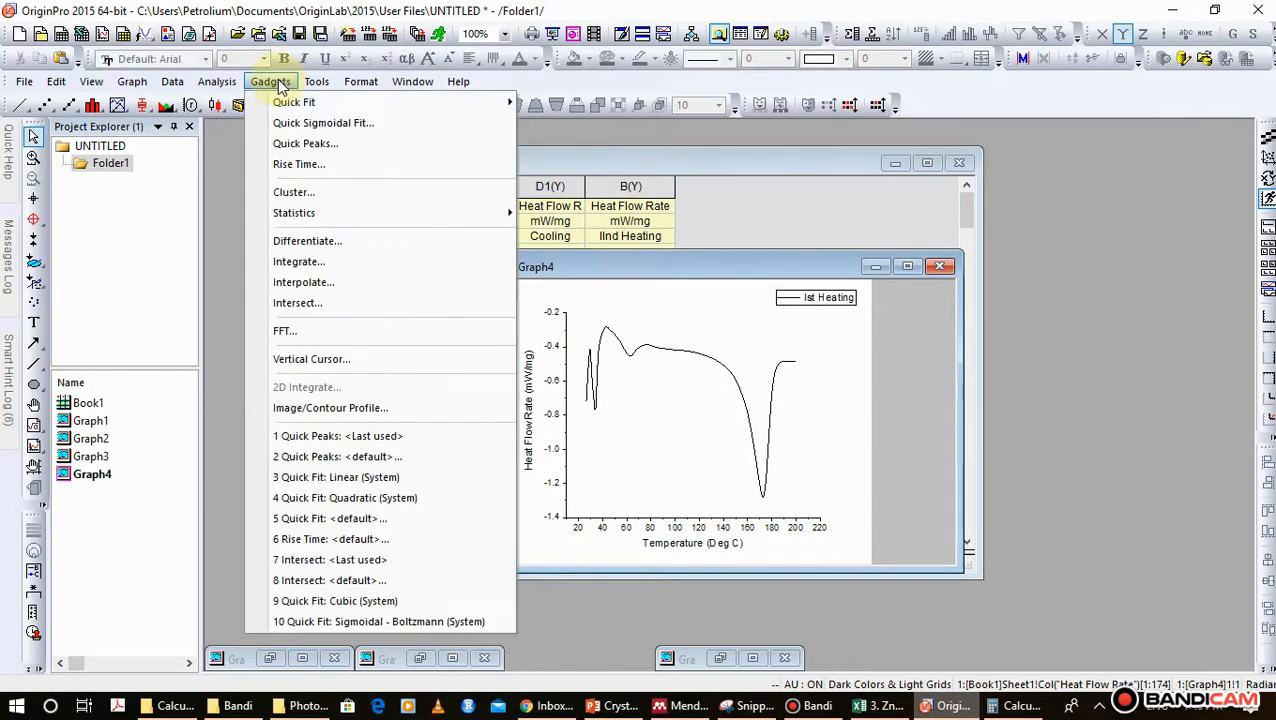
pyautogui.click(318, 146)
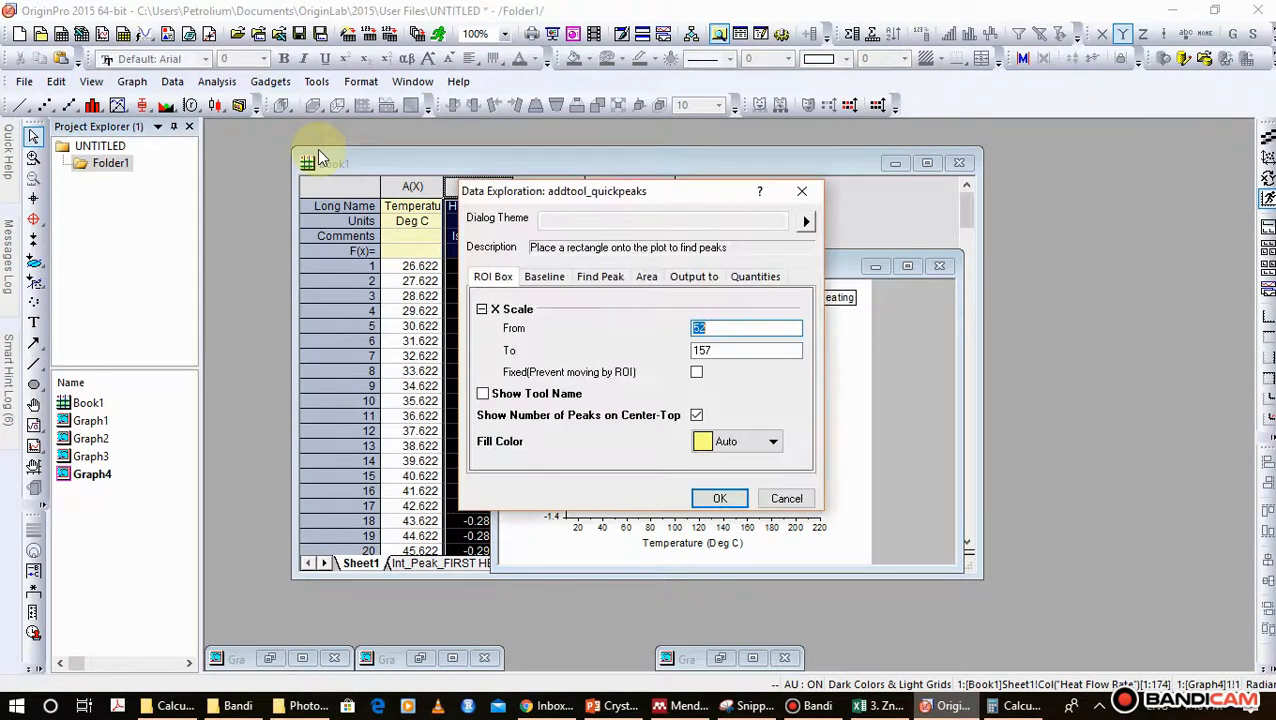
pyautogui.moveTo(563, 195); pyautogui.dragTo(279, 147)
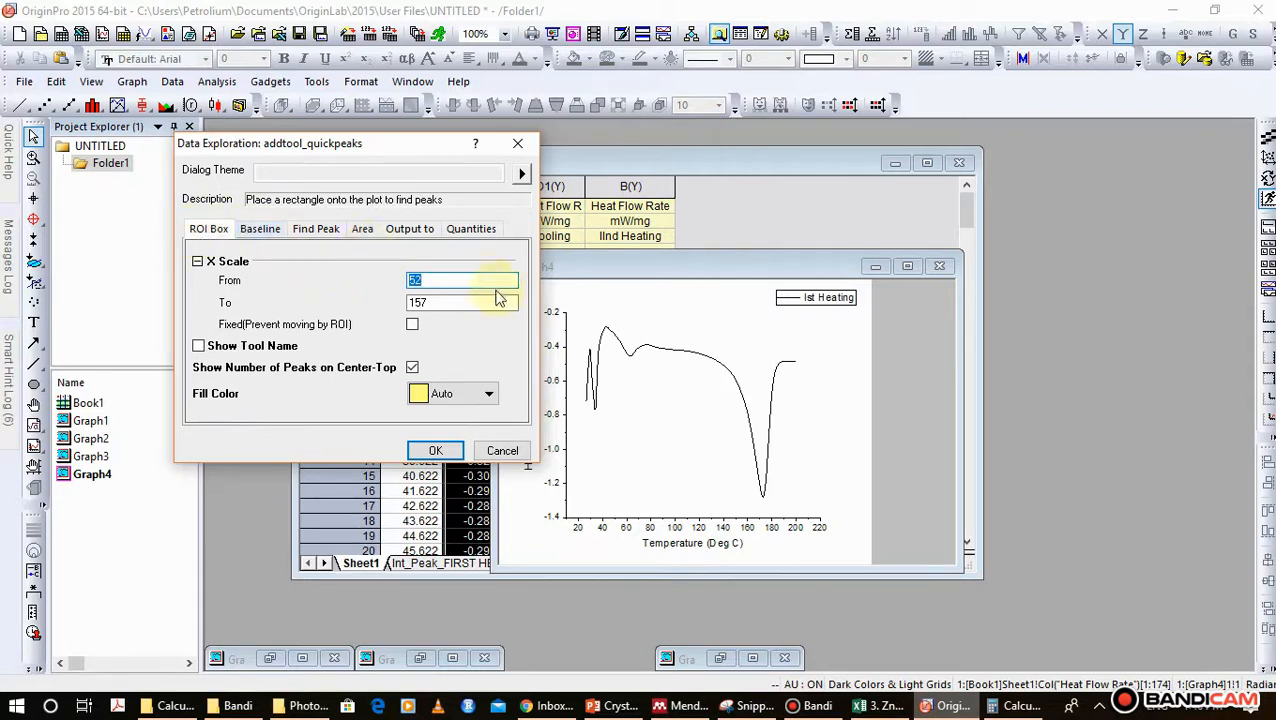
pyautogui.click(422, 279)
pyautogui.moveTo(422, 279); pyautogui.dragTo(384, 270)
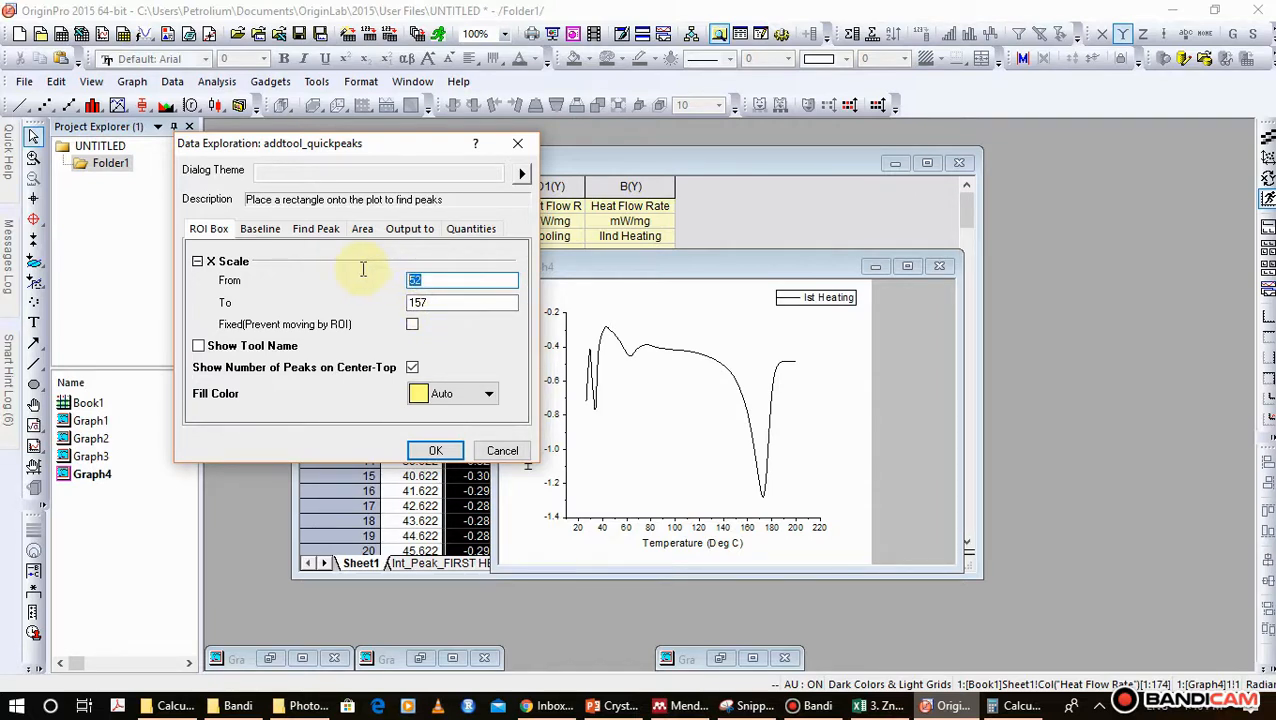
pyautogui.write('130')
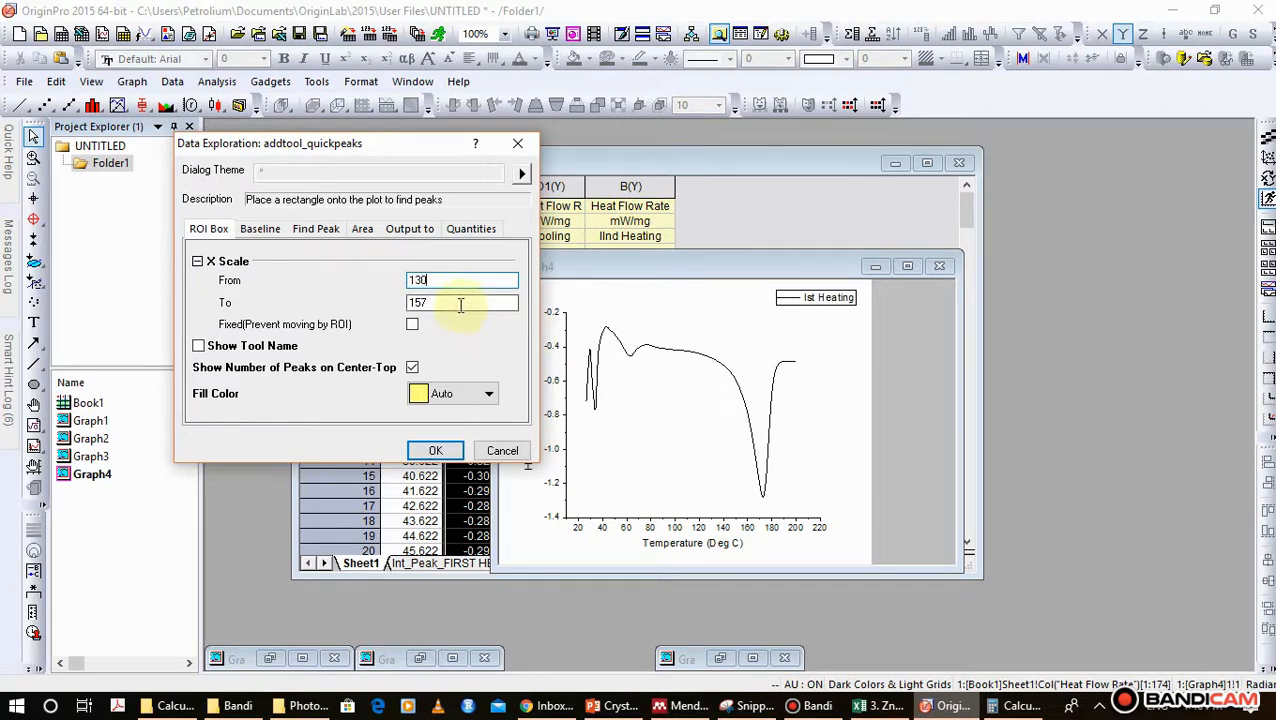
pyautogui.moveTo(462, 303); pyautogui.dragTo(336, 325)
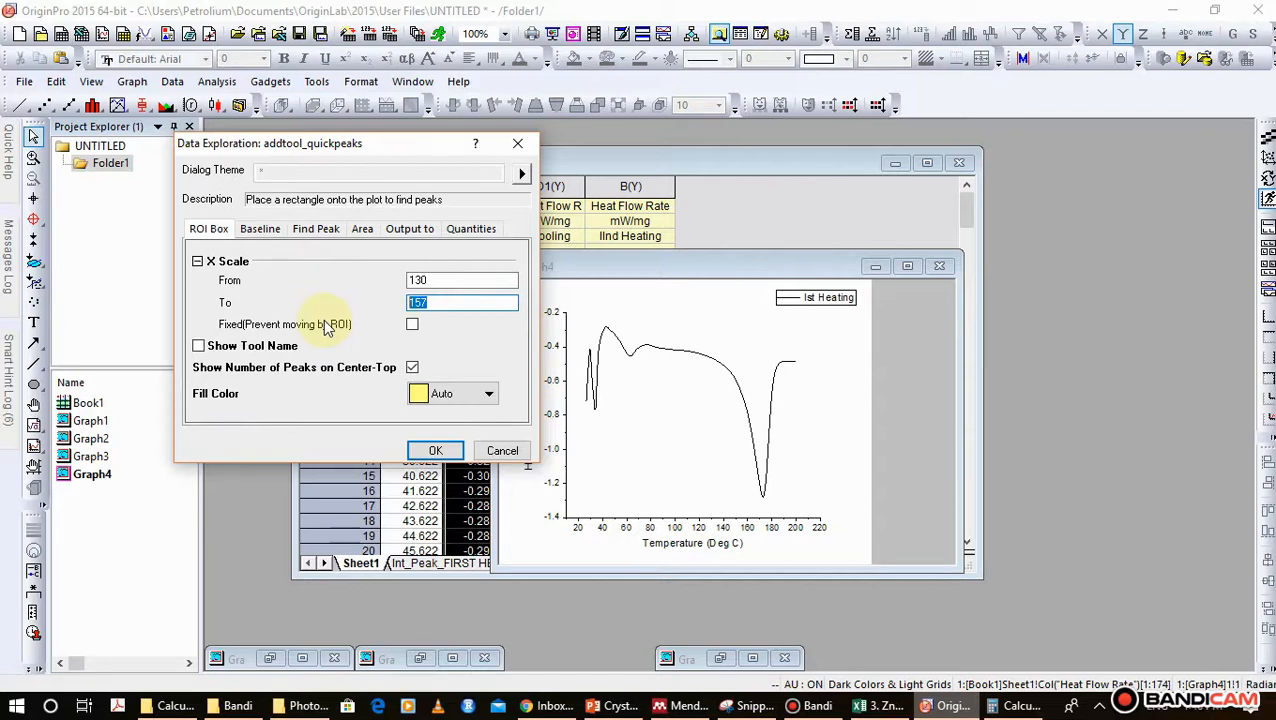
pyautogui.write('190')
# - Review the Quick Peaks baseline options and set the peak-finding direction to Negative
pyautogui.click(262, 229)
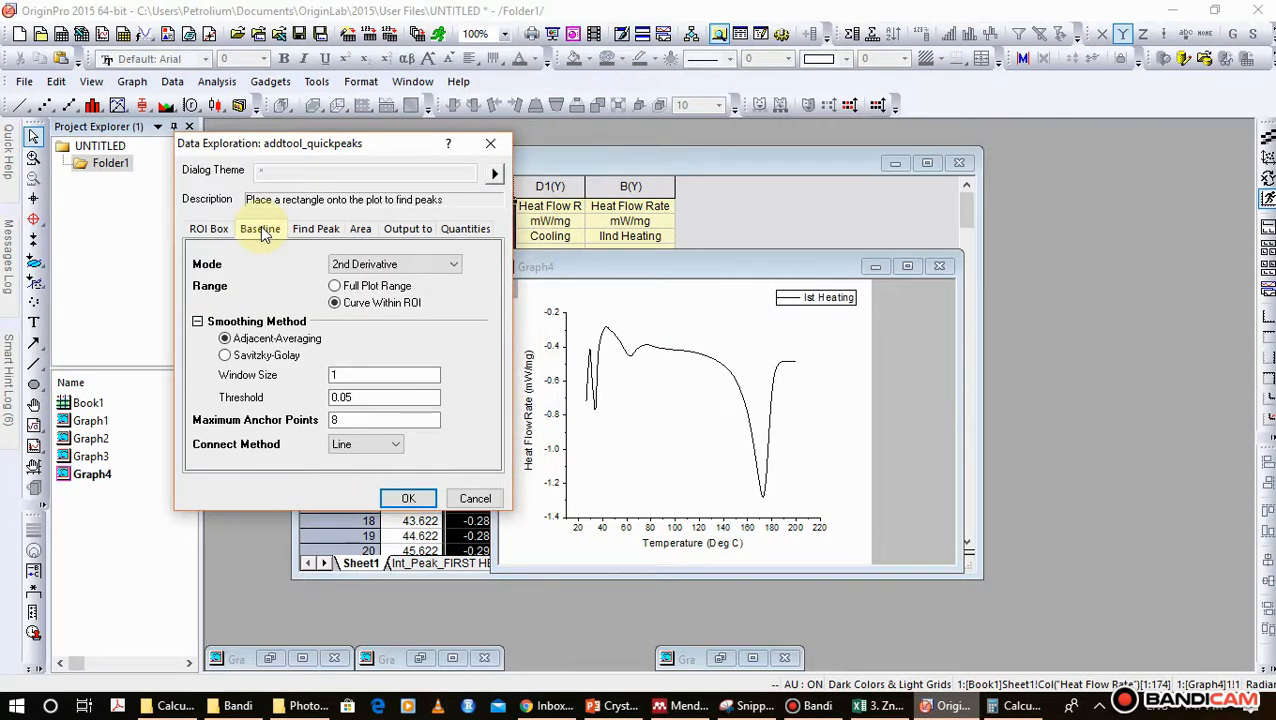
pyautogui.moveTo(295, 145); pyautogui.dragTo(157, 67)
pyautogui.click(177, 152)
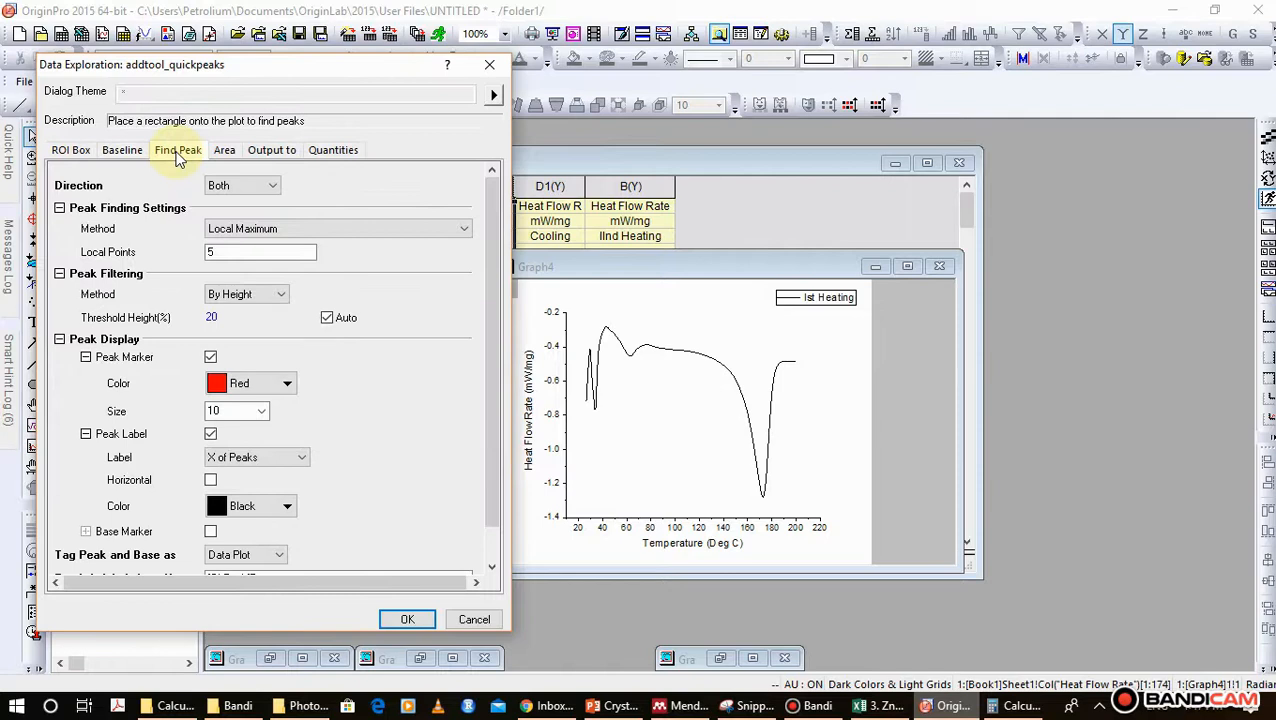
pyautogui.click(258, 187)
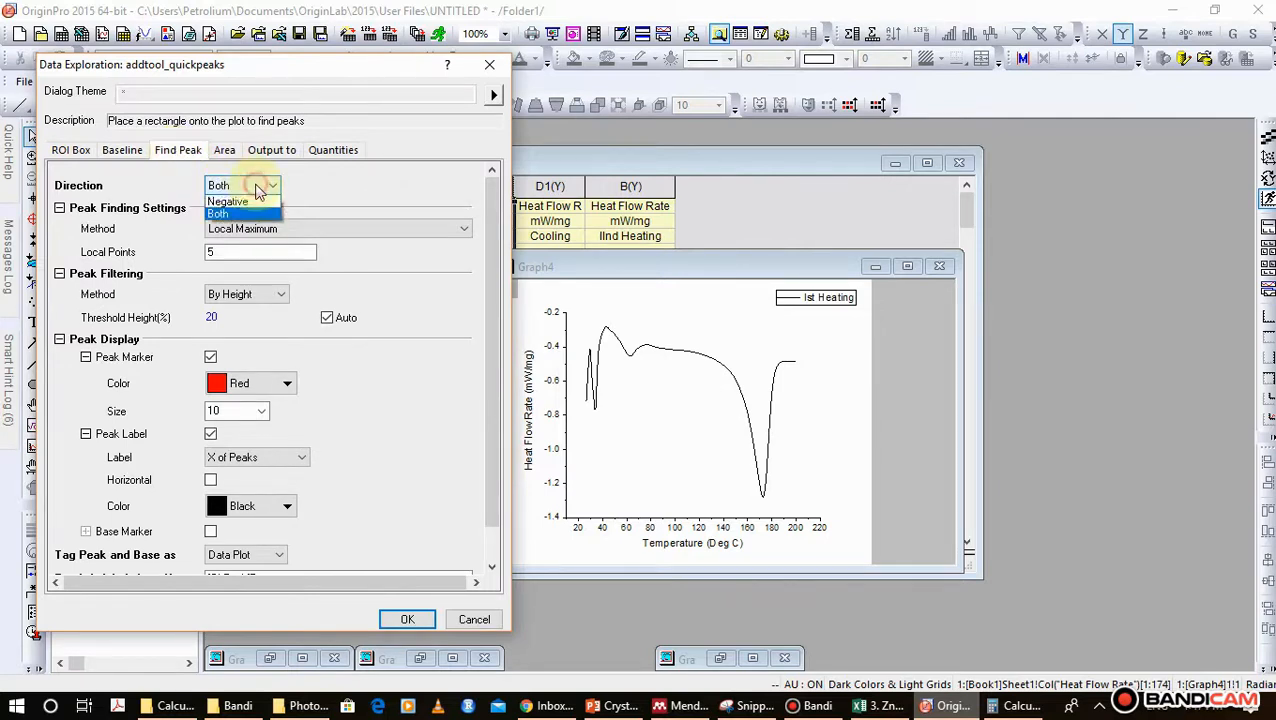
pyautogui.click(256, 214)
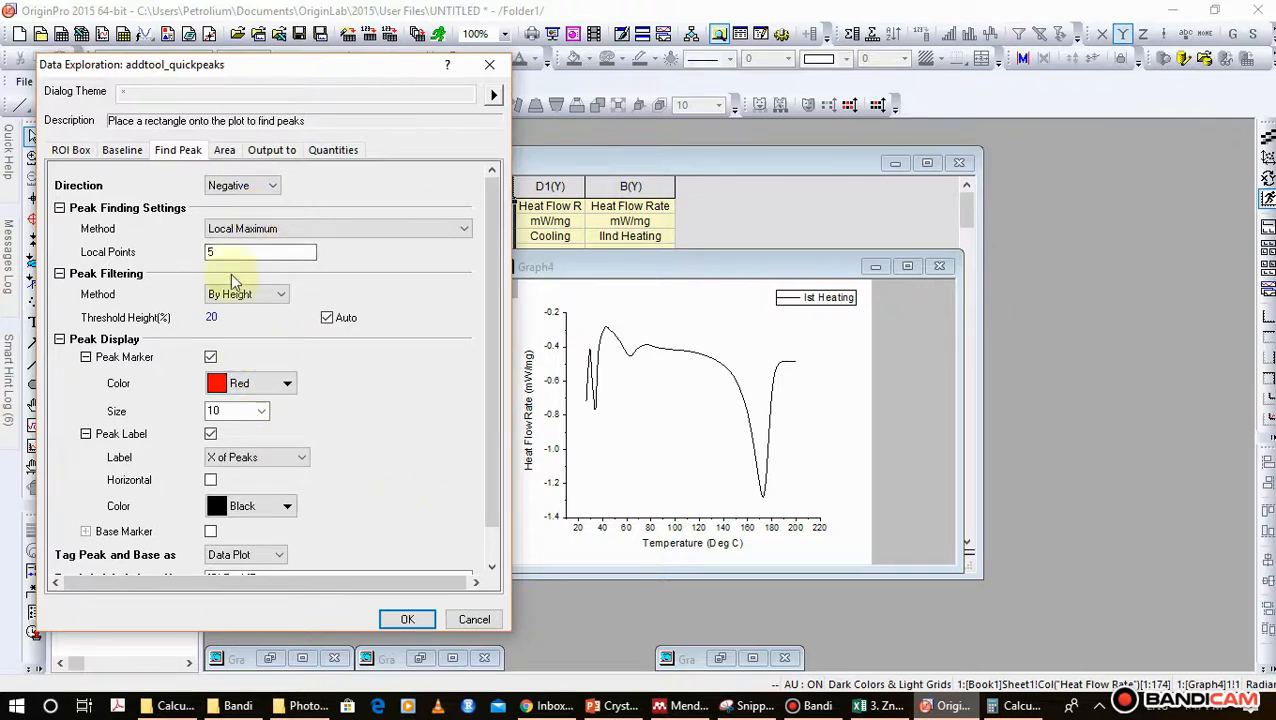
pyautogui.moveTo(489, 238); pyautogui.dragTo(484, 162)
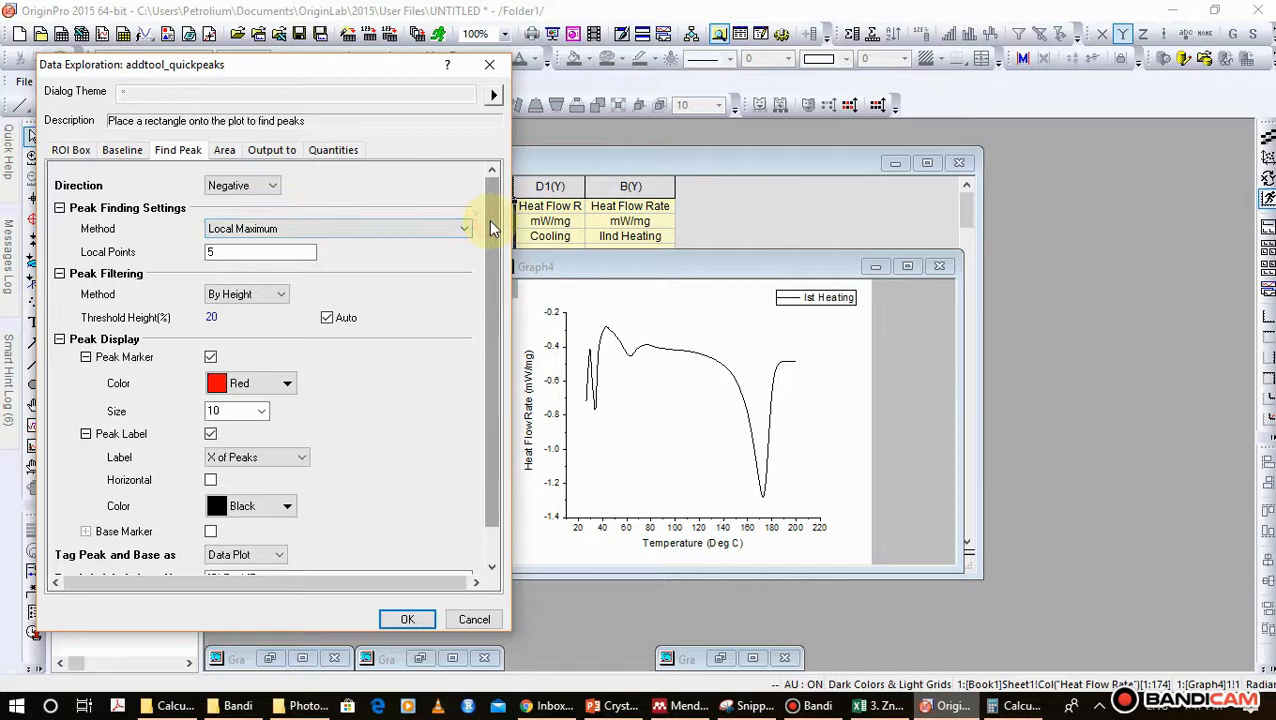
pyautogui.scroll(-2, 485, 251)
pyautogui.scroll(2, 486, 253)
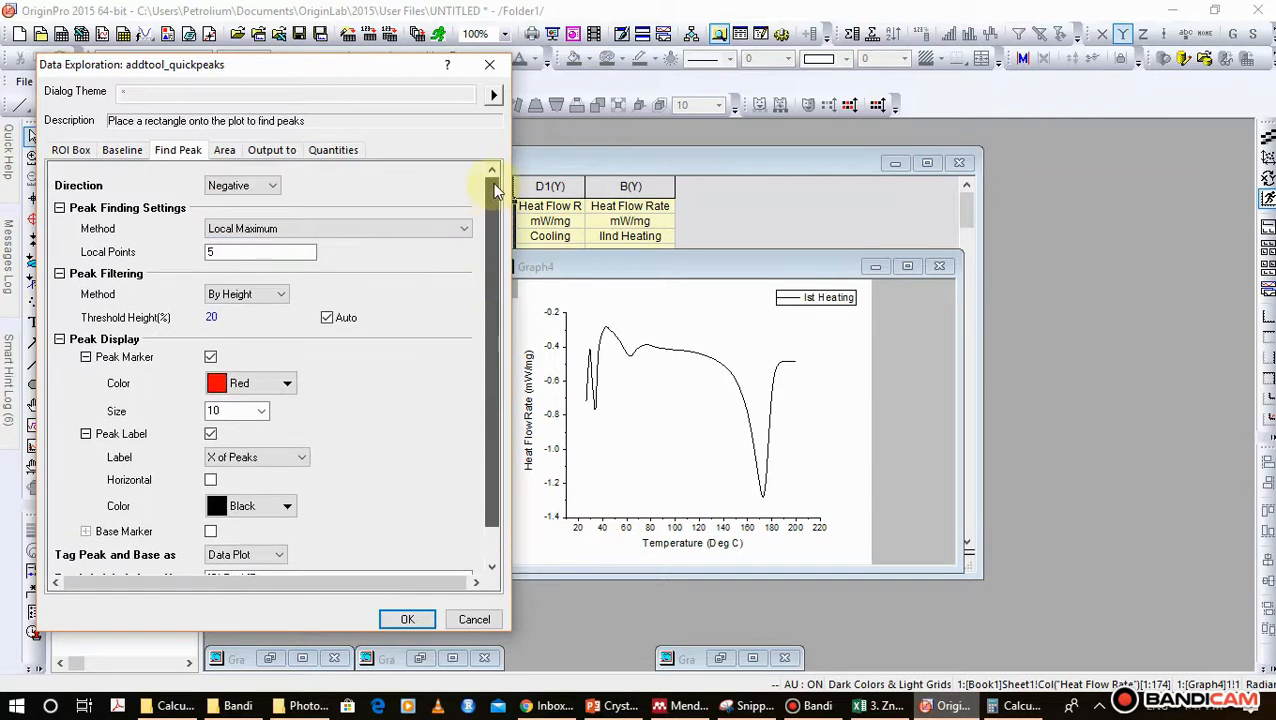
# - Check the area and output options, and exclude Peak Row, Peak X, Peak Y, Height and FWHM from the output quantities
pyautogui.click(220, 150)
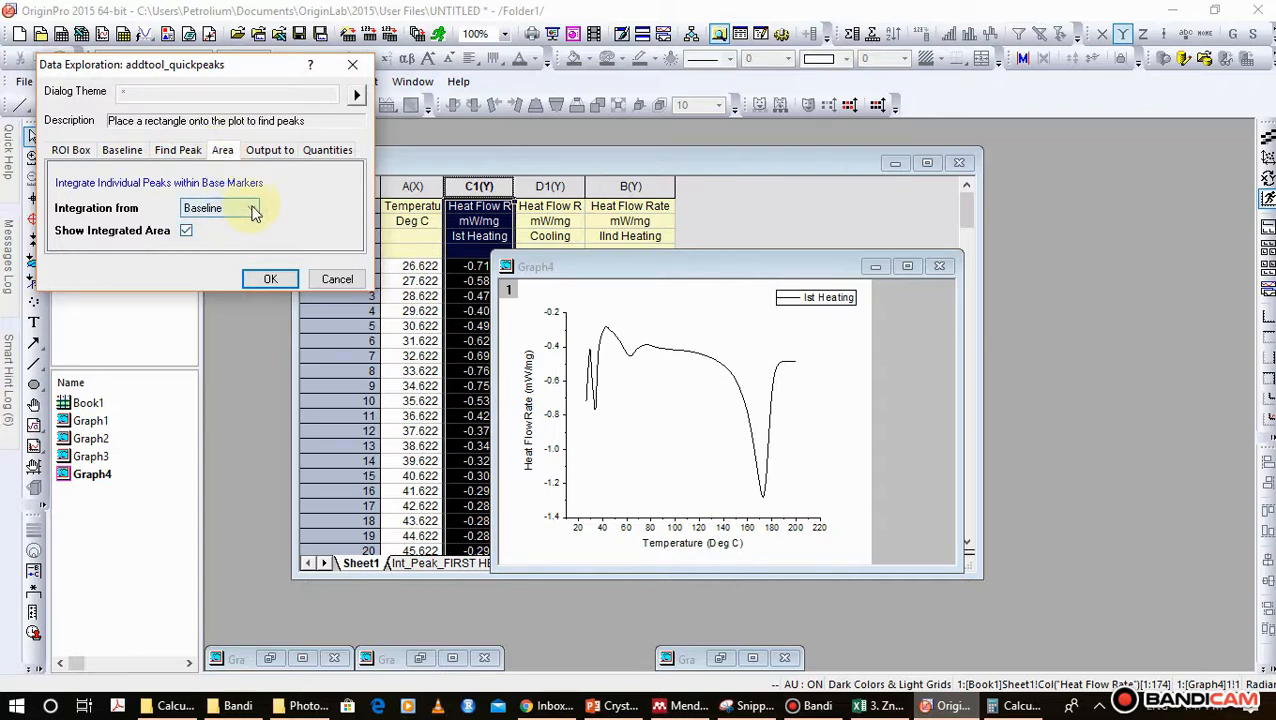
pyautogui.click(268, 155)
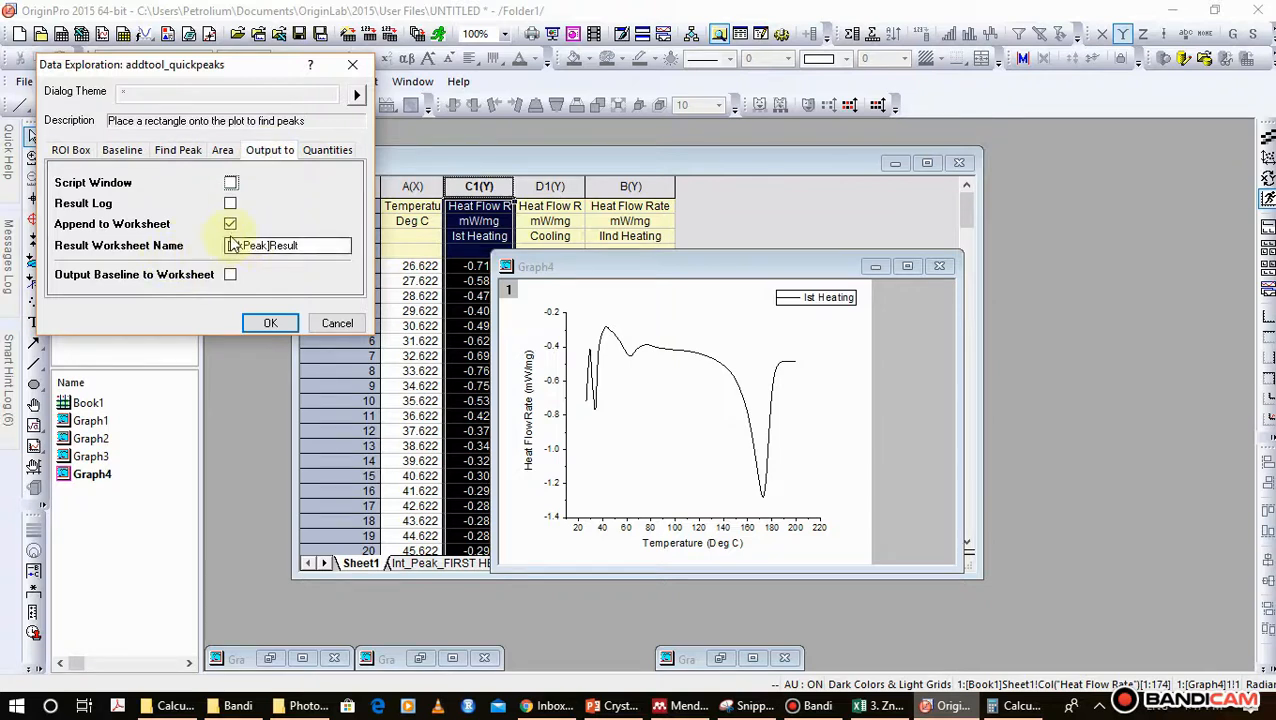
pyautogui.click(331, 151)
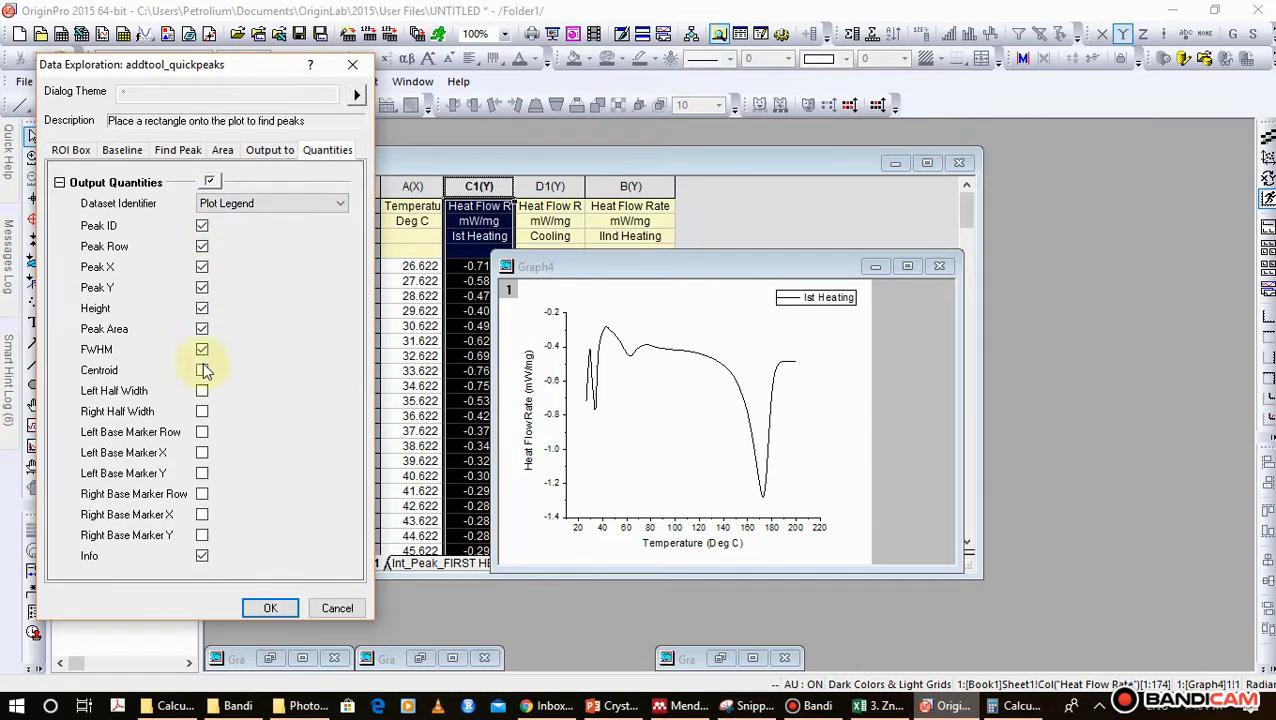
pyautogui.click(203, 308)
pyautogui.click(202, 288)
pyautogui.click(201, 267)
pyautogui.click(202, 248)
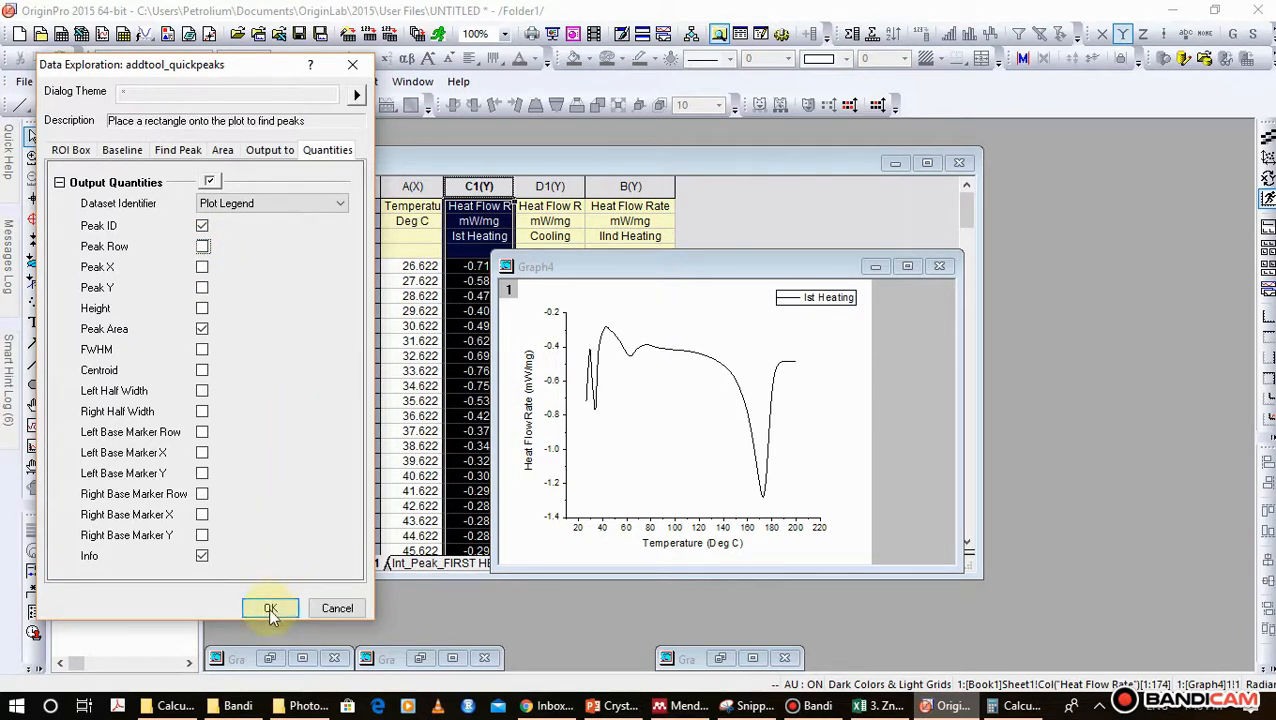
# - Recheck the peak-finding settings, apply Quick Peaks to the Ist Heating graph and inspect the integrated peak in an enlarged view
pyautogui.click(160, 155)
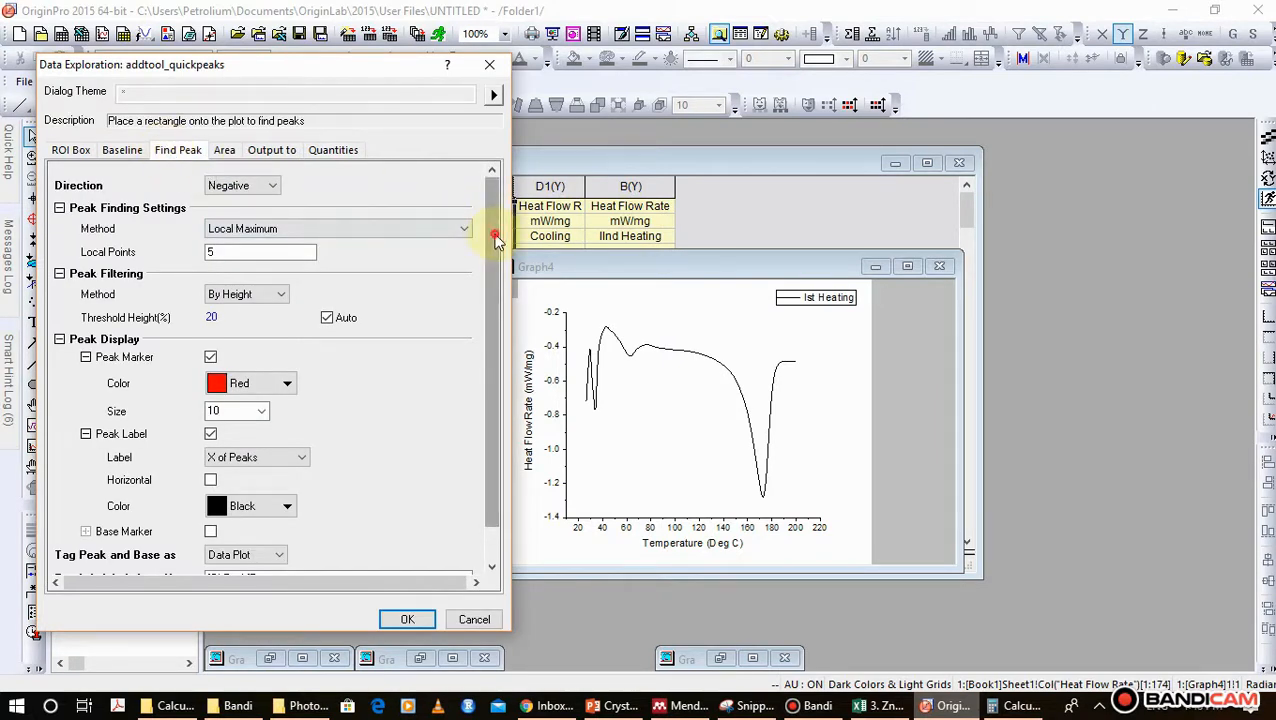
pyautogui.moveTo(483, 190); pyautogui.dragTo(440, 83)
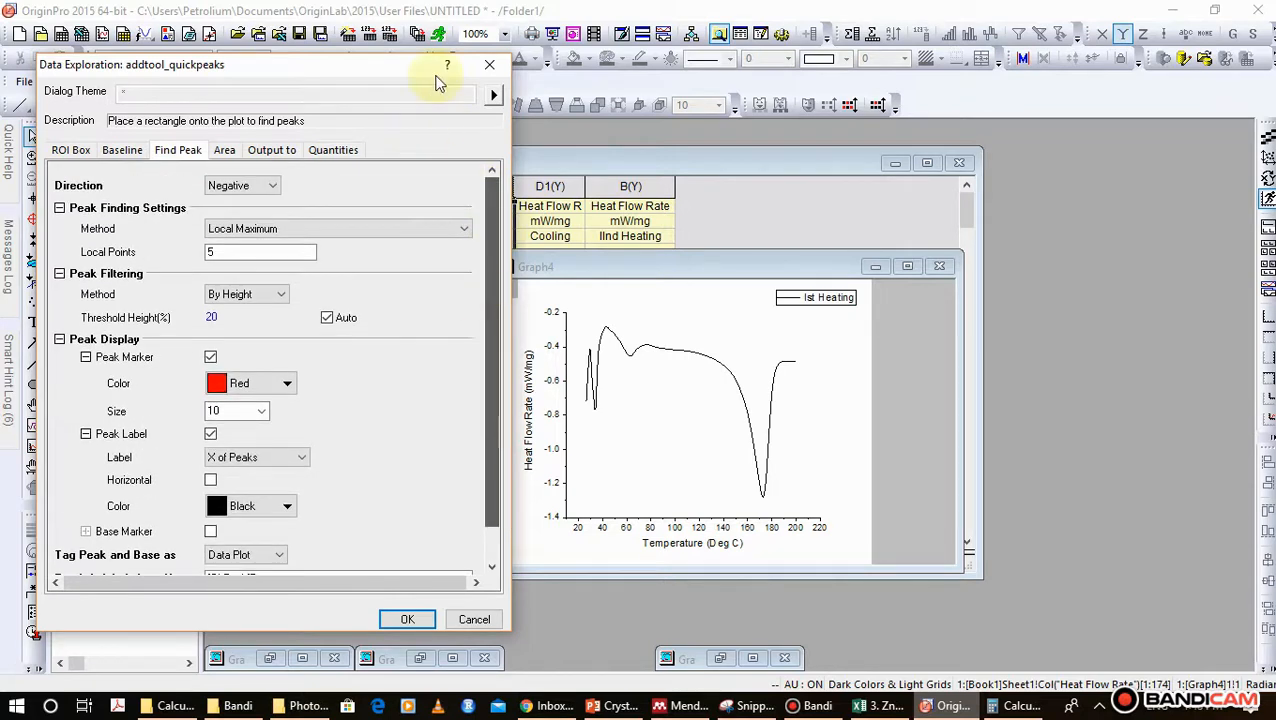
pyautogui.click(340, 149)
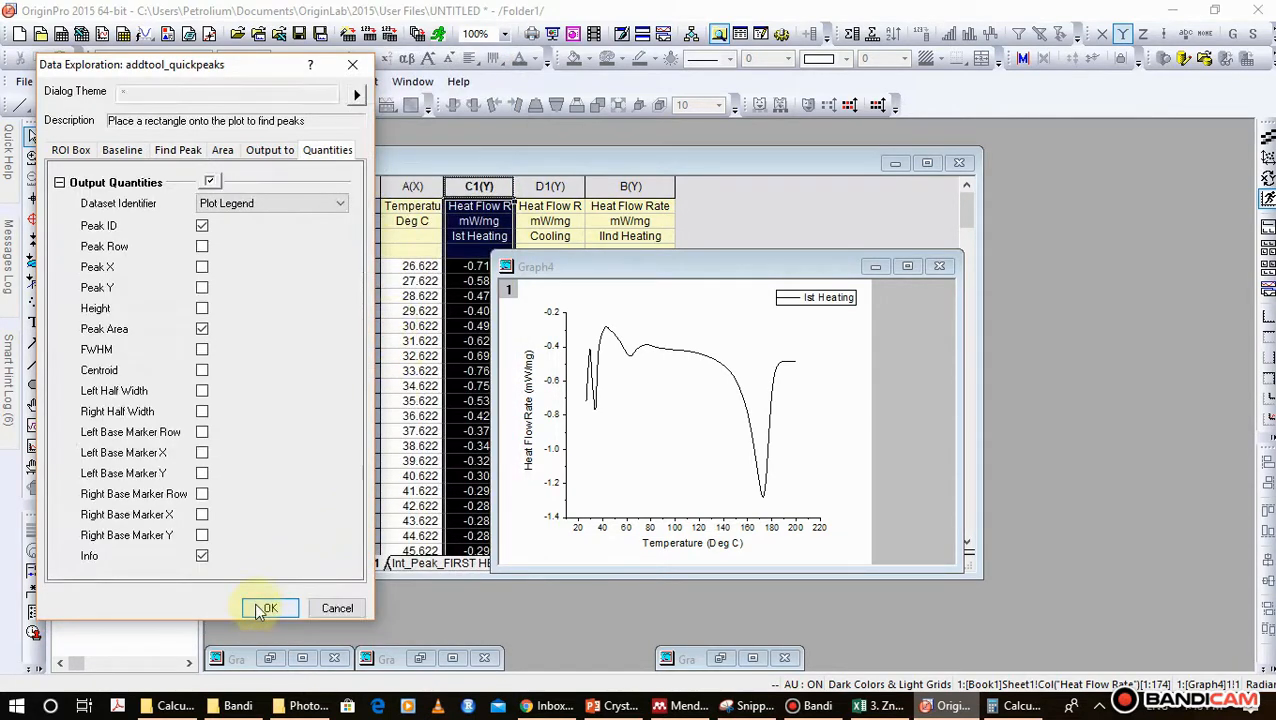
pyautogui.click(258, 601)
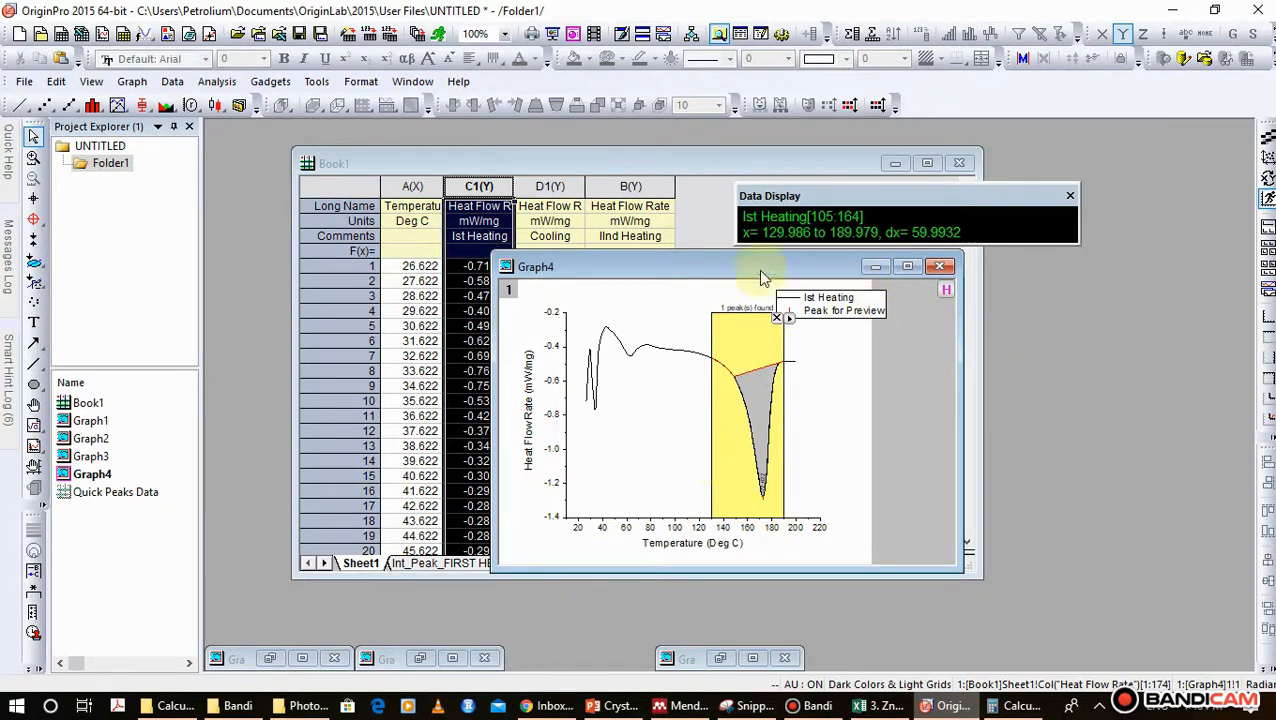
pyautogui.click(911, 268)
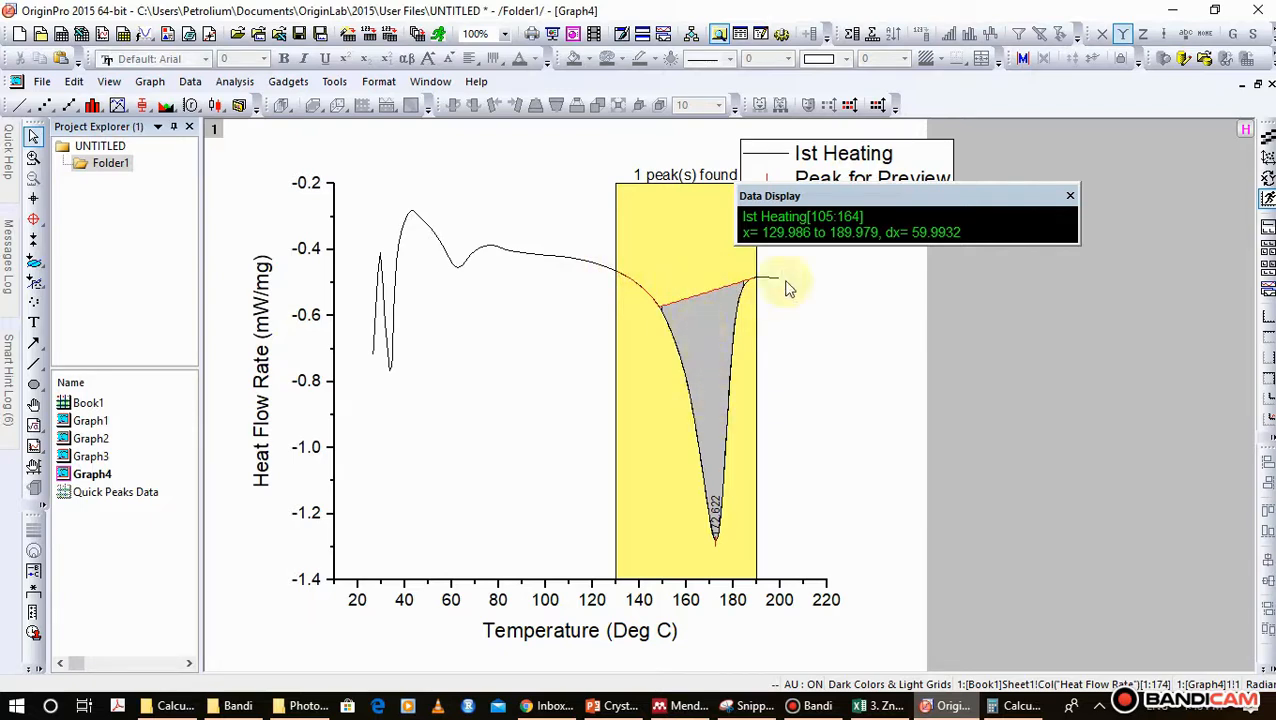
pyautogui.click(1261, 87)
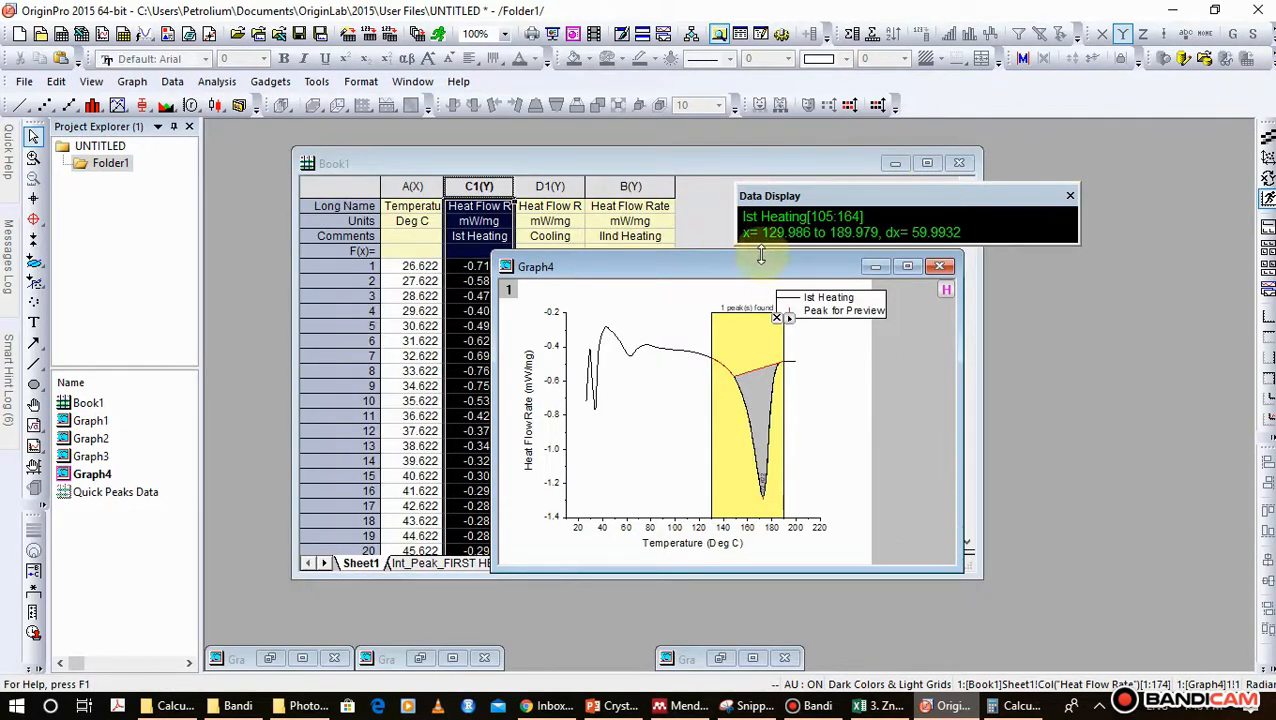
# - Generate a new Quick Peaks output for the integrated peak on the Ist Heating curve
pyautogui.click(789, 320)
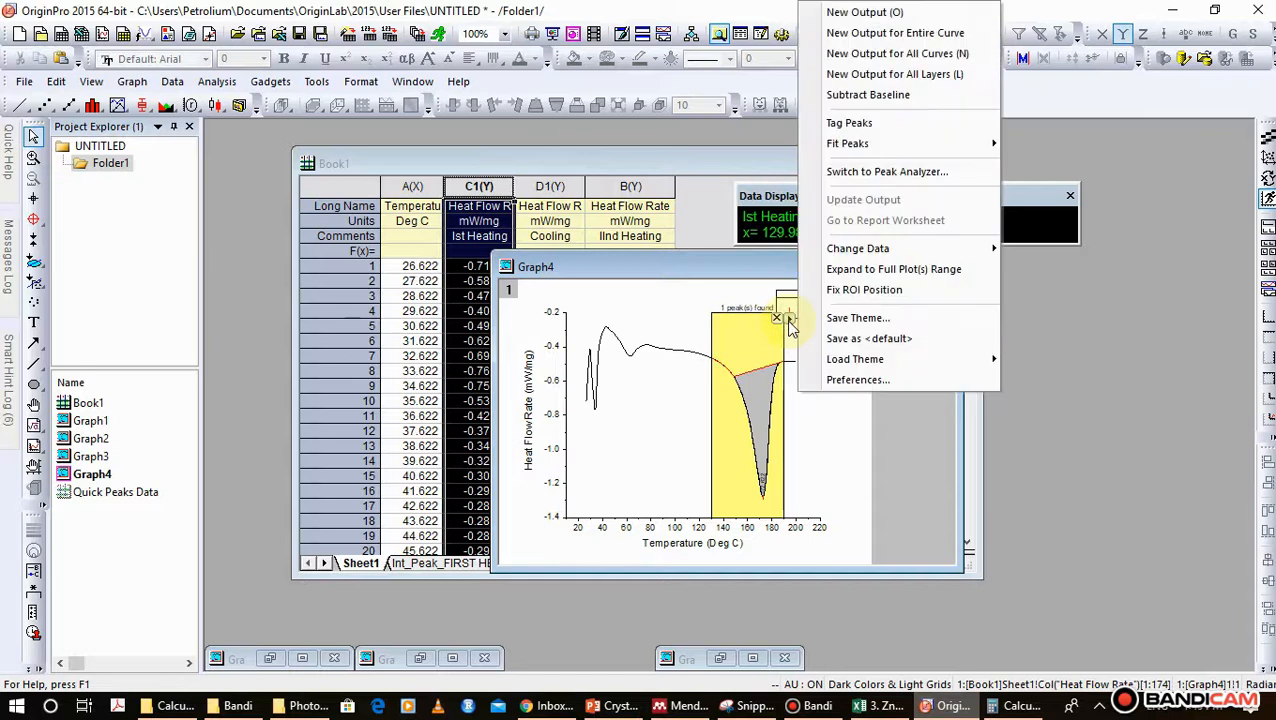
pyautogui.click(700, 282)
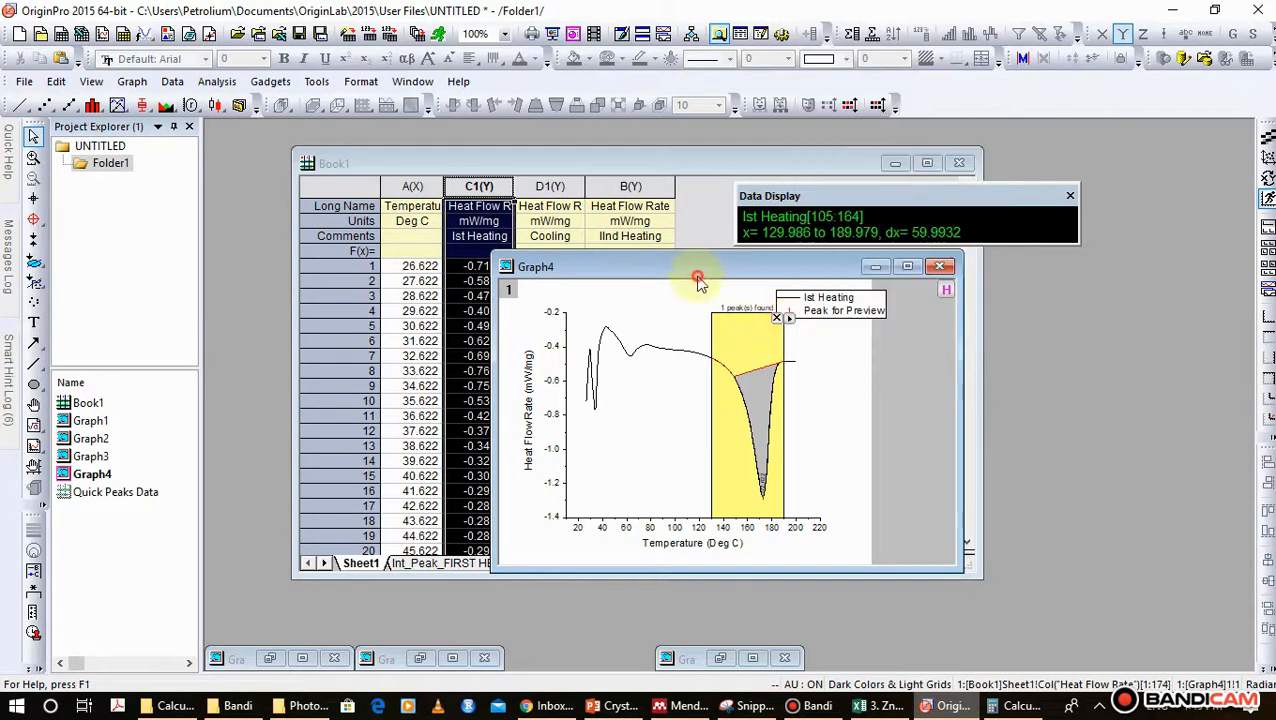
pyautogui.click(789, 320)
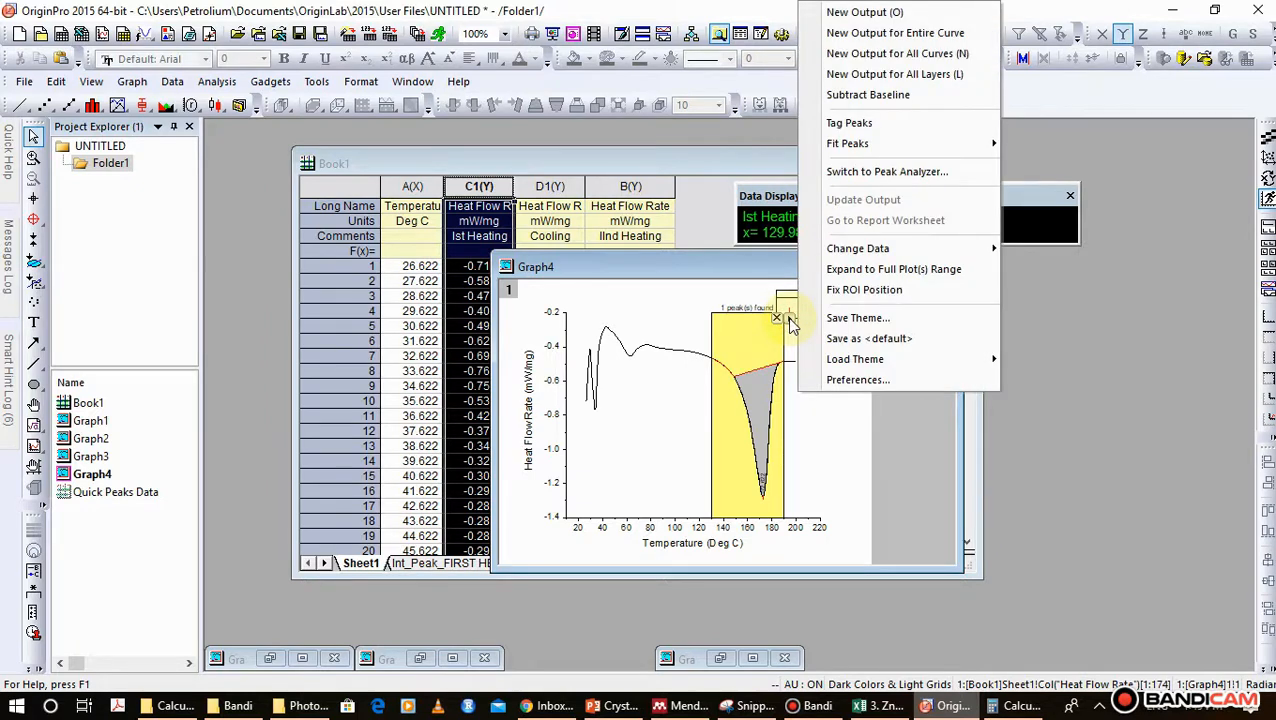
pyautogui.click(899, 15)
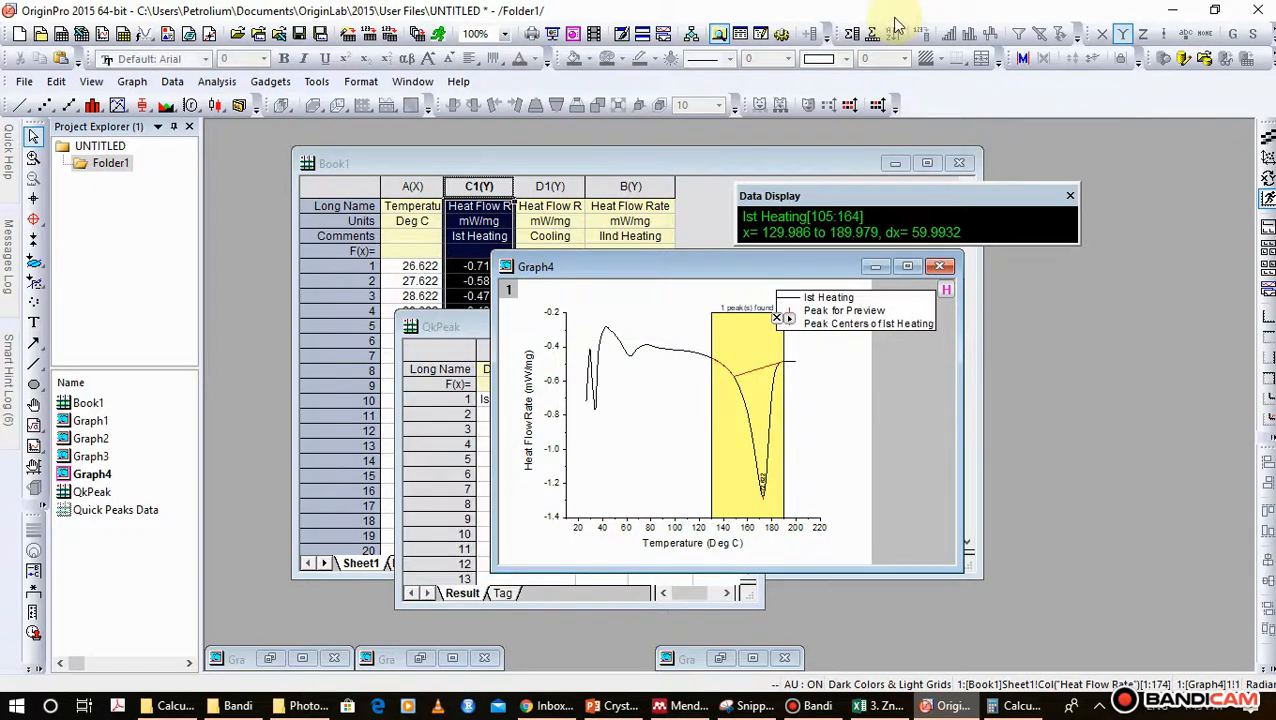
# - Check the Ist Heating peak area in the enlarged QkPeak result sheet, and restore the window's size
pyautogui.click(475, 327)
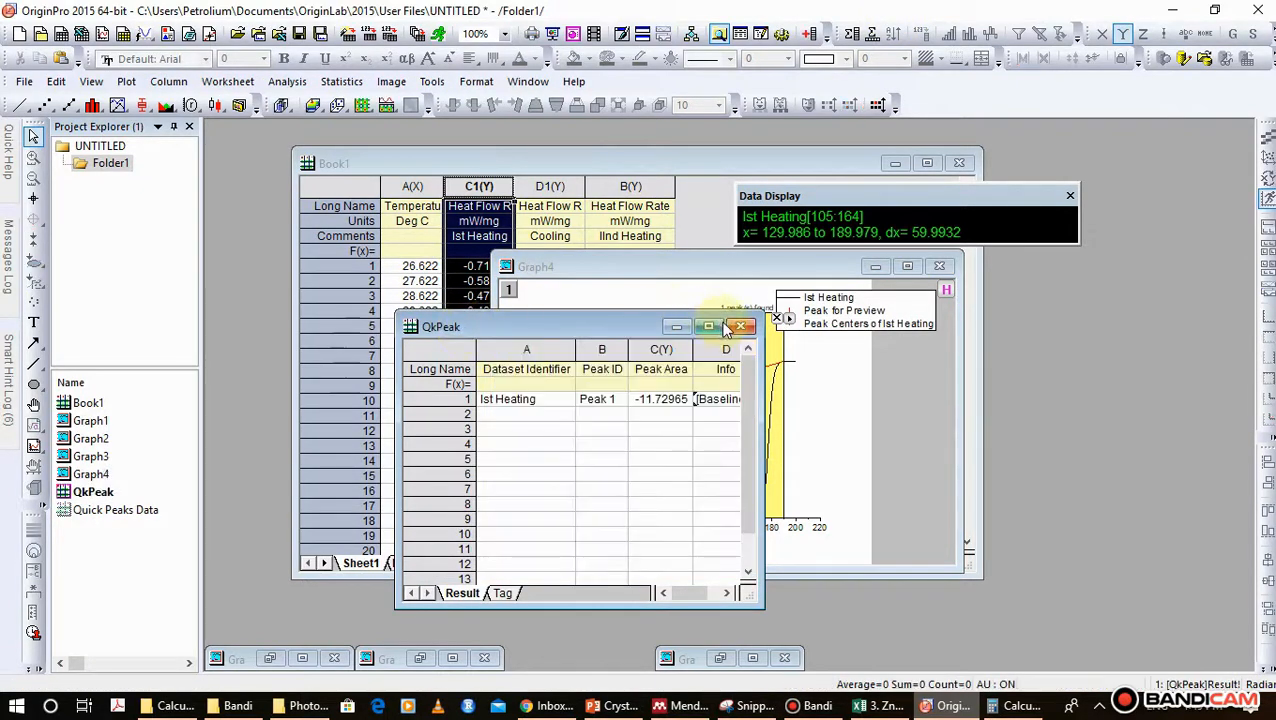
pyautogui.click(705, 328)
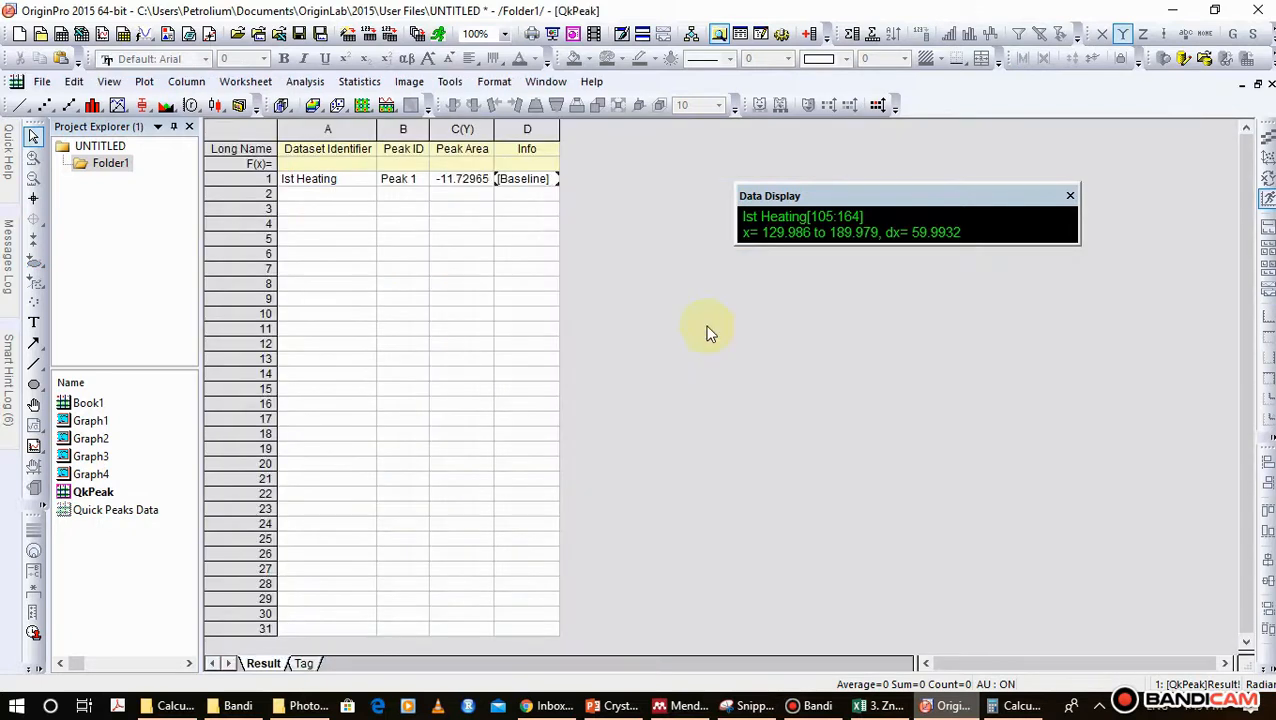
pyautogui.click(470, 188)
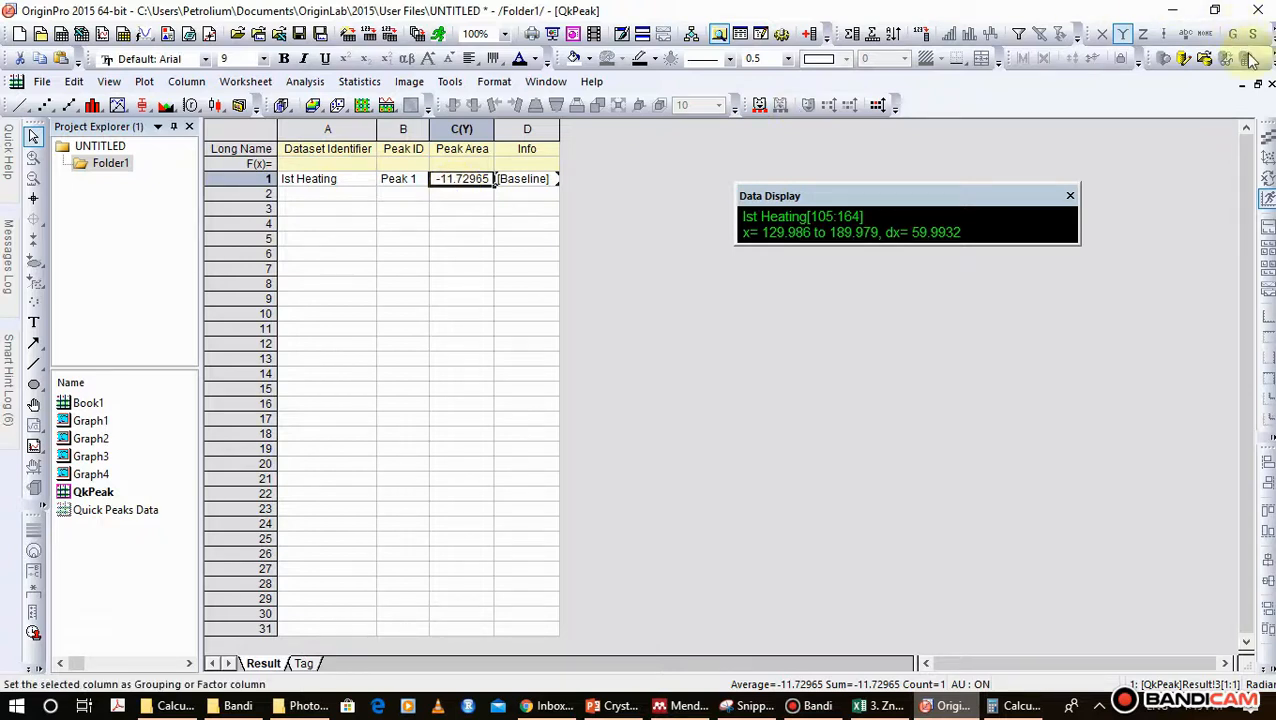
pyautogui.click(1257, 84)
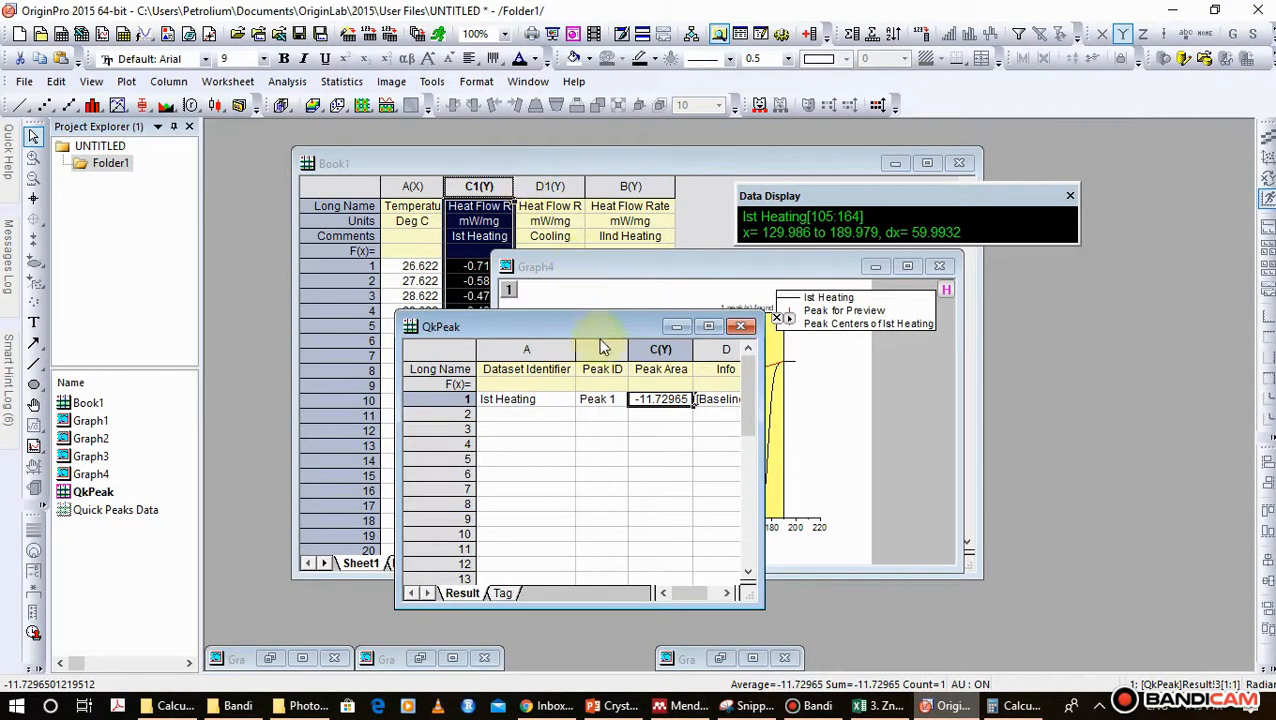
# - Compare the area on Book1's Int_Peak_FIRST HEATING sheet with the peak area in QkPeak, moving Book1 so both are readable
pyautogui.click(585, 165)
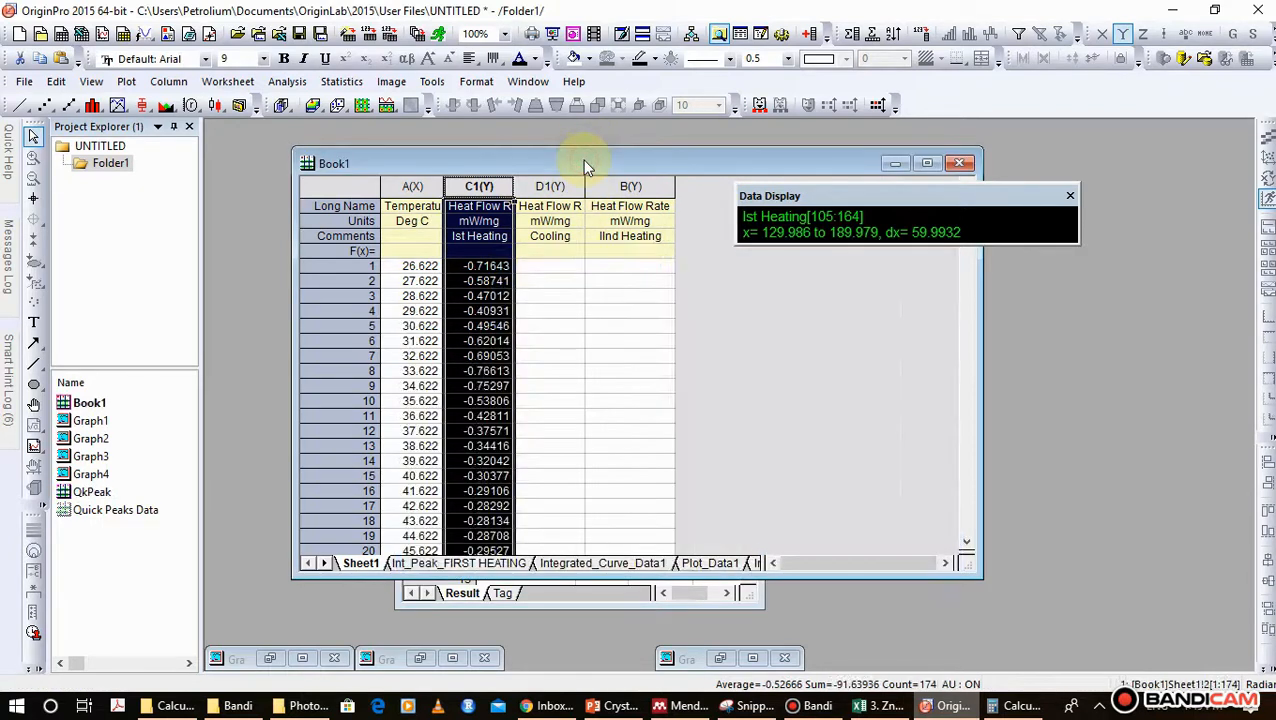
pyautogui.click(425, 566)
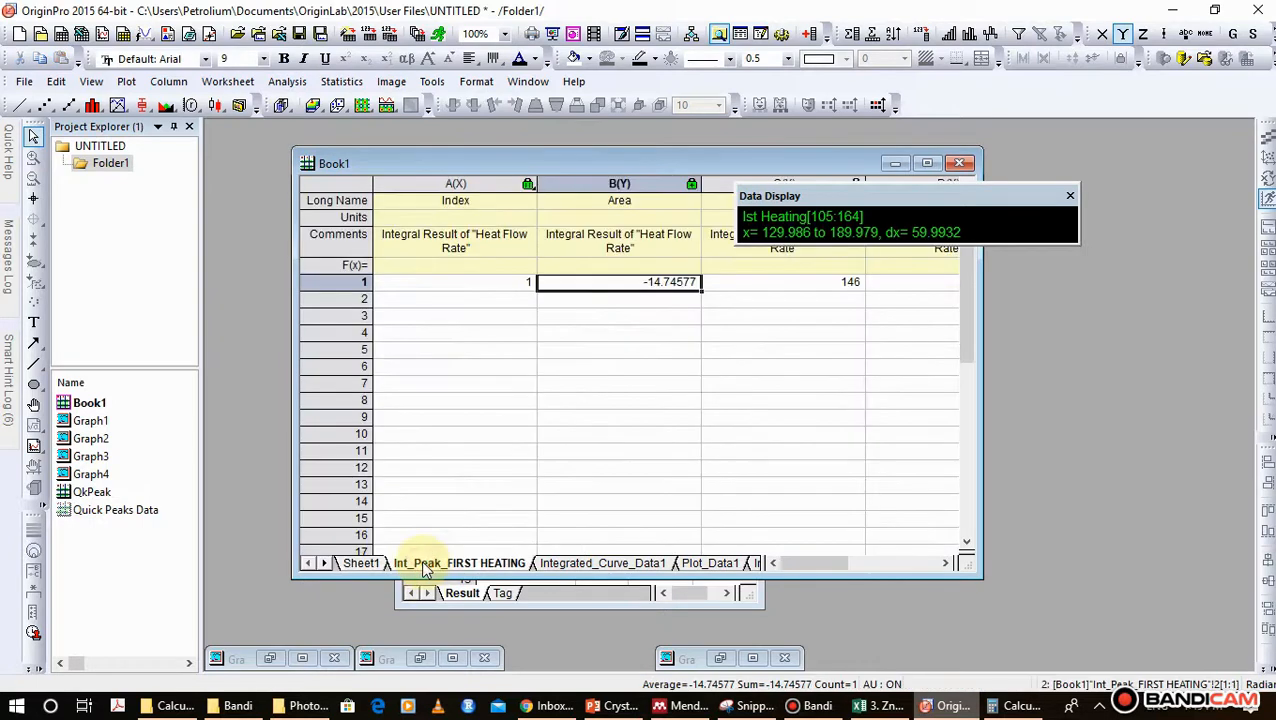
pyautogui.click(655, 285)
pyautogui.click(651, 301)
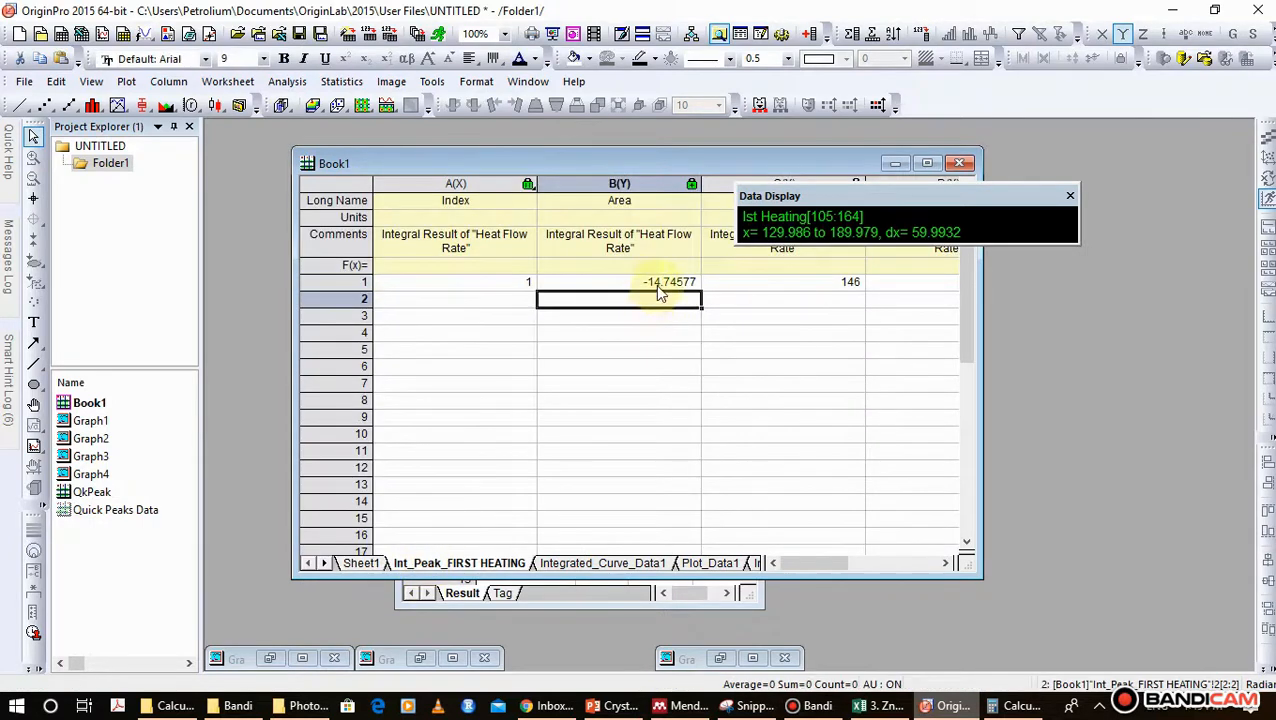
pyautogui.click(657, 284)
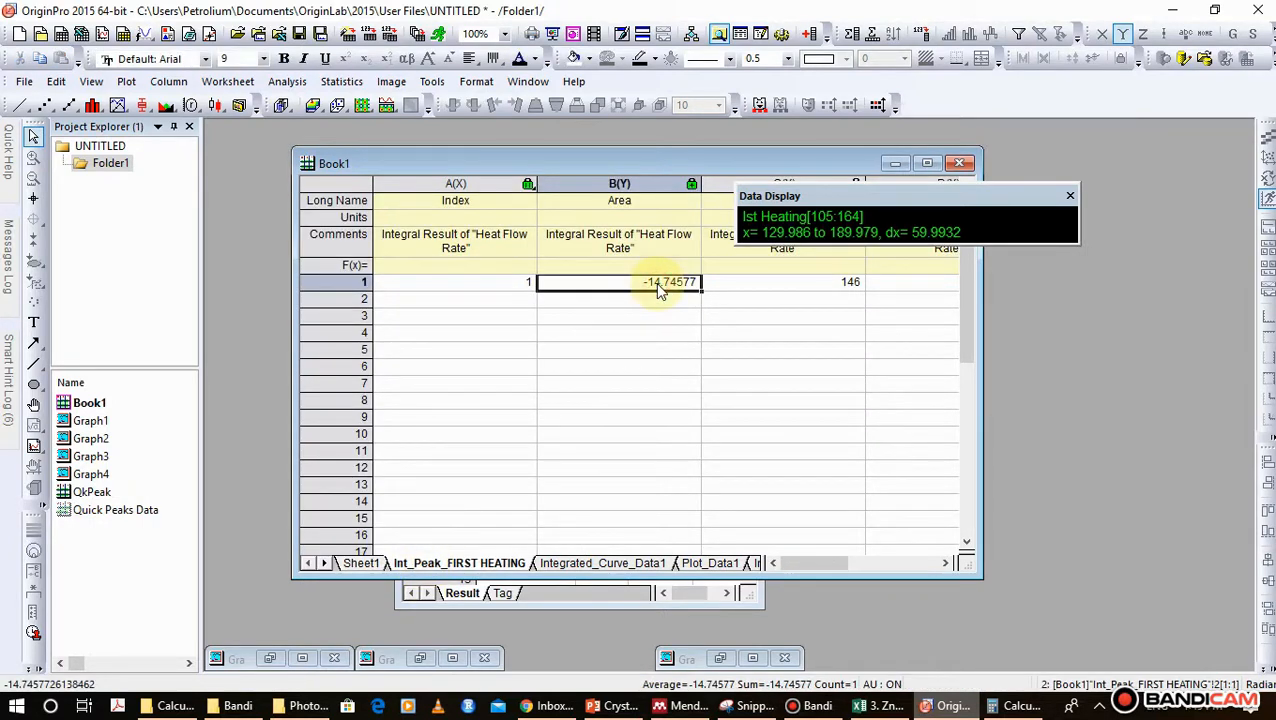
pyautogui.rightClick(622, 168)
pyautogui.click(590, 75)
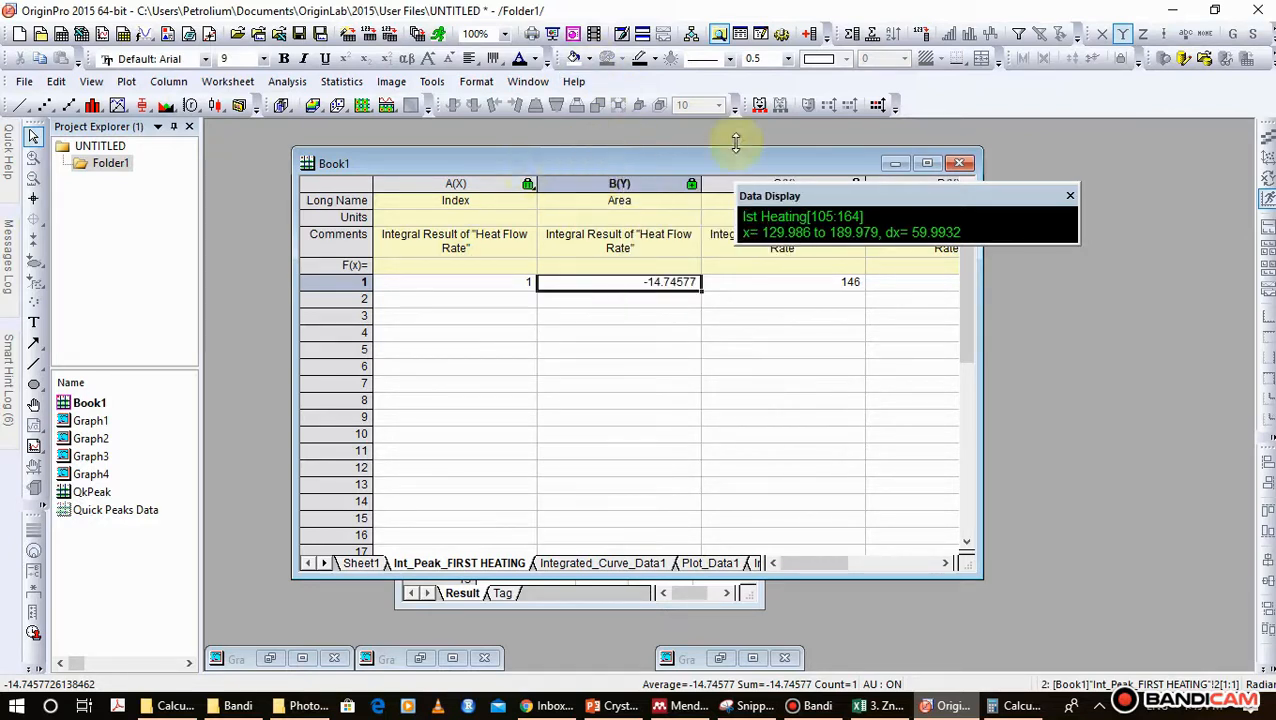
pyautogui.moveTo(786, 167); pyautogui.dragTo(725, 127)
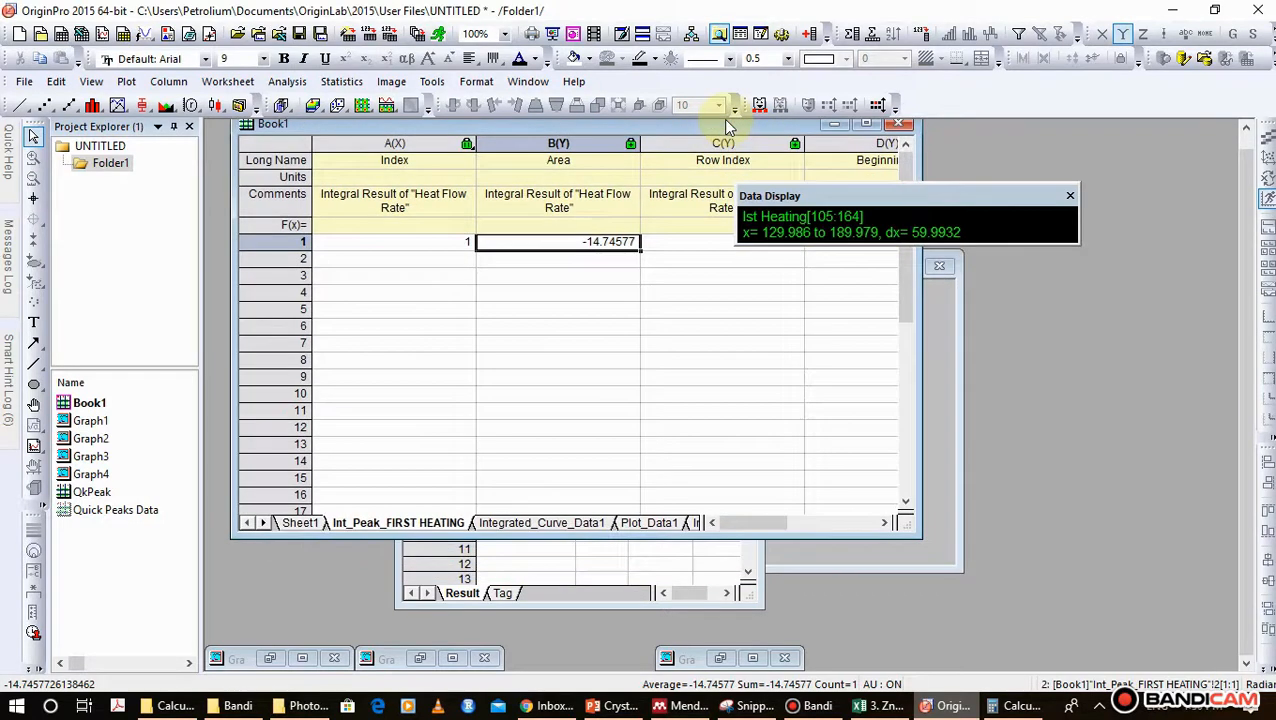
pyautogui.click(525, 566)
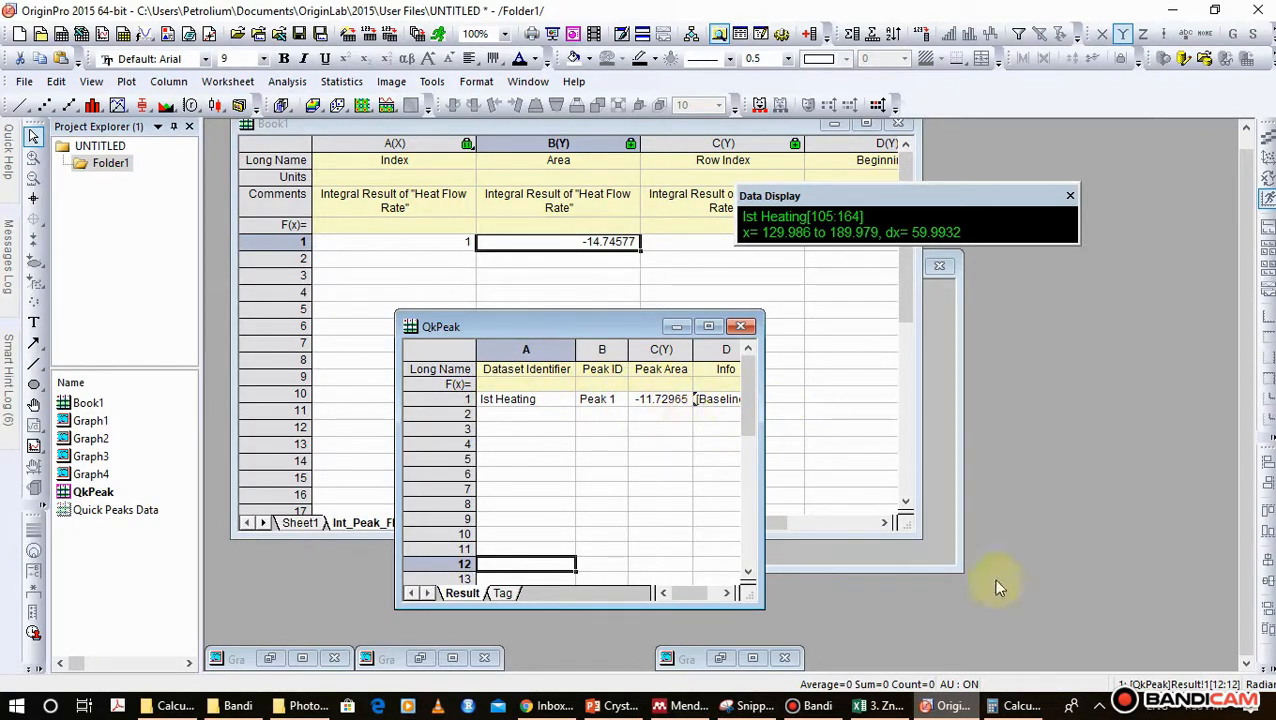
# - Switch to Calculator, clear the previous result and arrange its window beside QkPeak so the peak area stays readable
pyautogui.click(1002, 712)
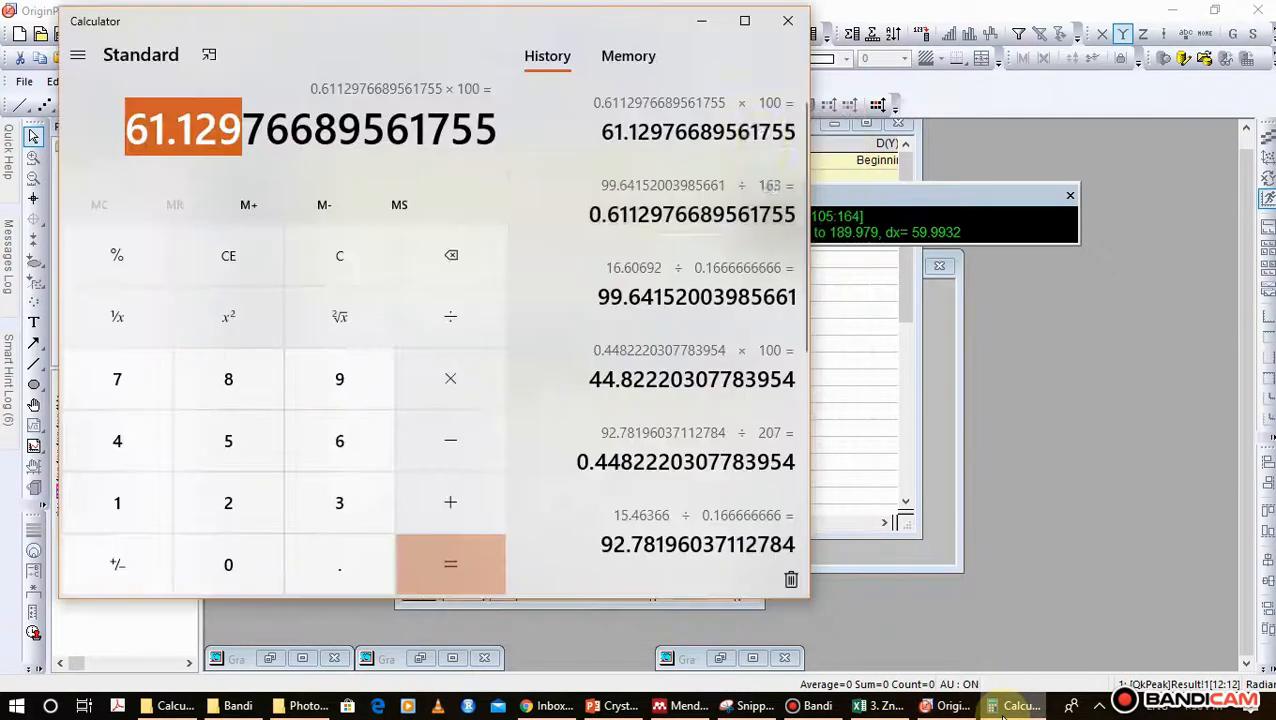
pyautogui.click(338, 258)
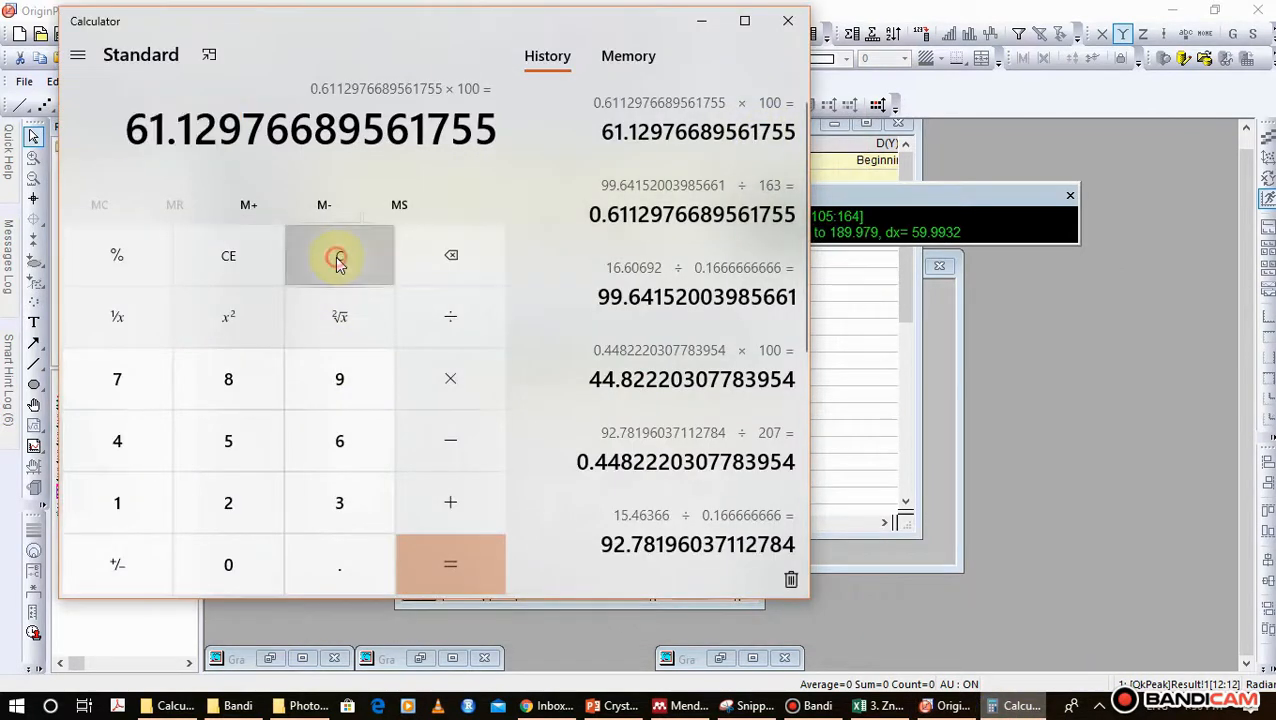
pyautogui.click(513, 23)
pyautogui.moveTo(513, 23); pyautogui.dragTo(313, 152)
pyautogui.moveTo(645, 327); pyautogui.dragTo(1124, 265)
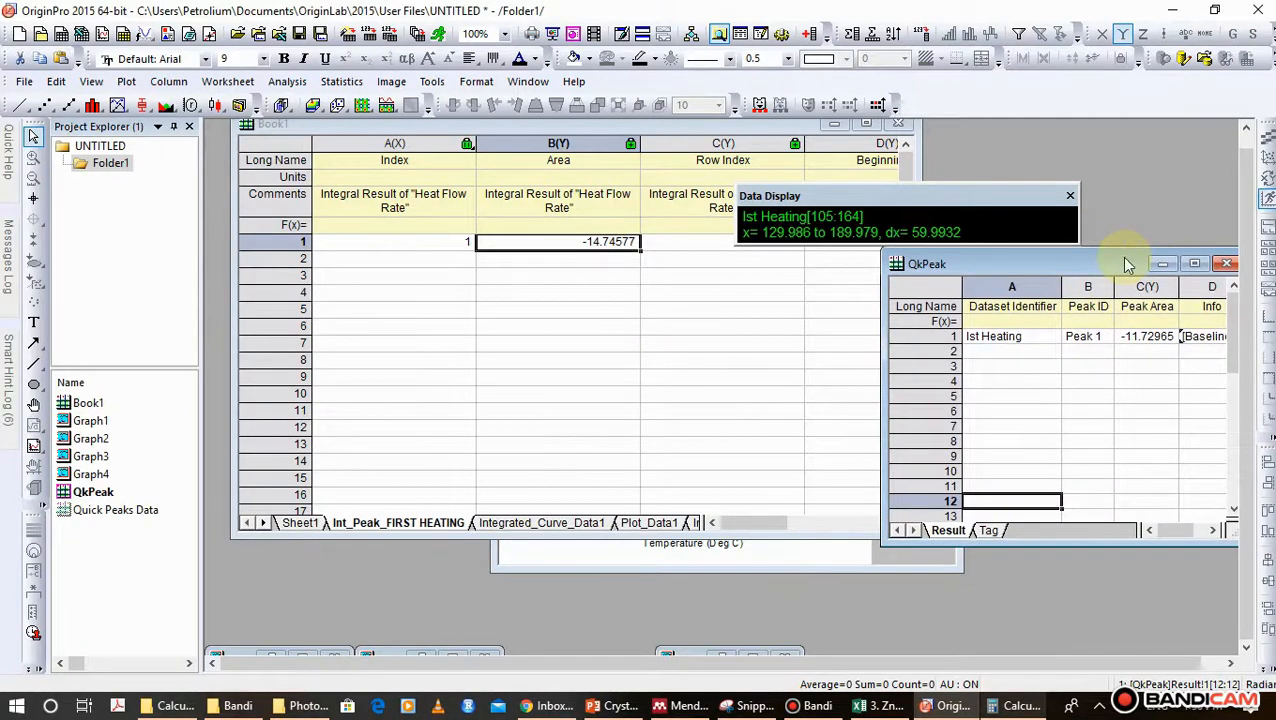
pyautogui.click(1008, 706)
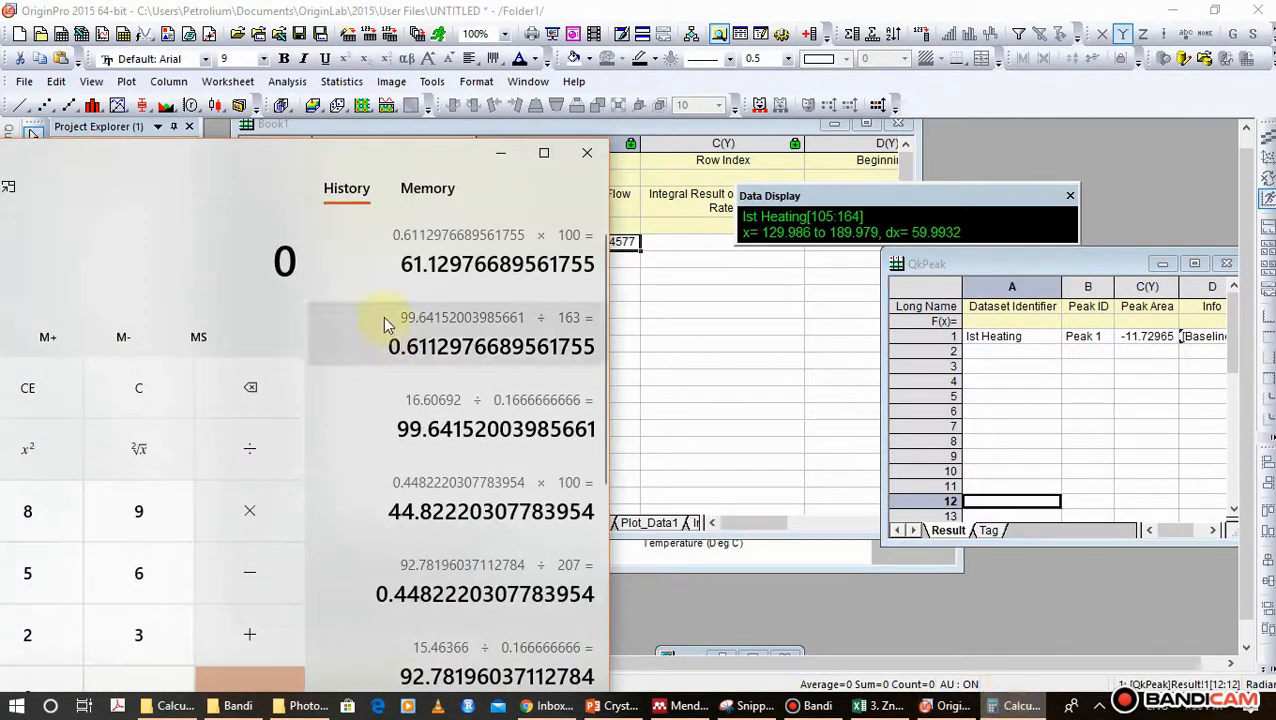
pyautogui.moveTo(269, 161); pyautogui.dragTo(548, 30)
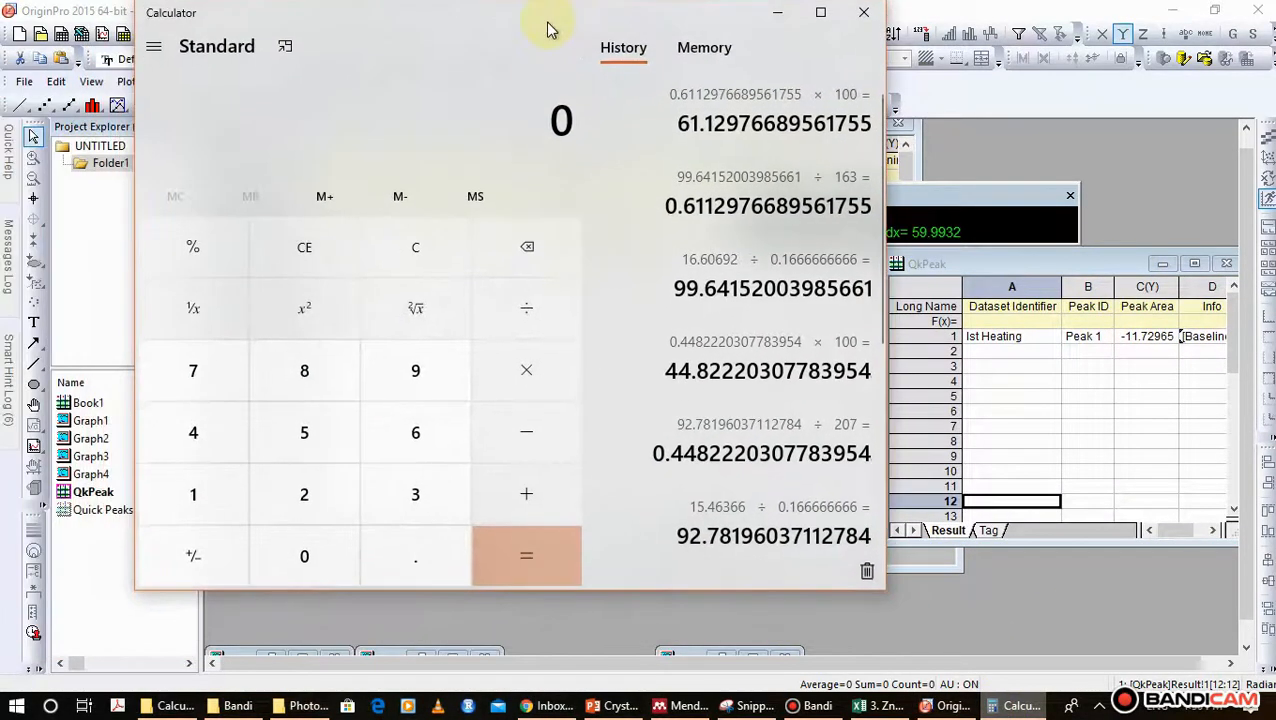
# - Divide the Quick Peaks area 11.72965 by 0.166666666 to get the sample's heat of fusion
pyautogui.write('11')
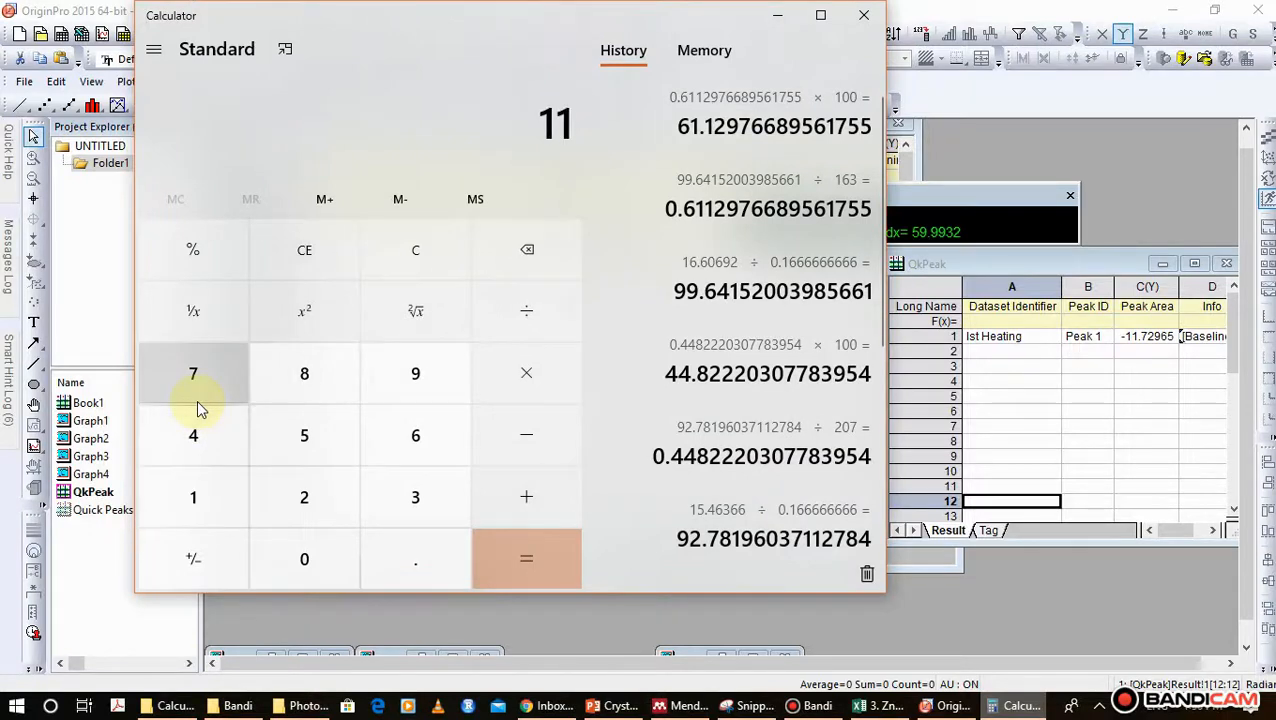
pyautogui.write('.7')
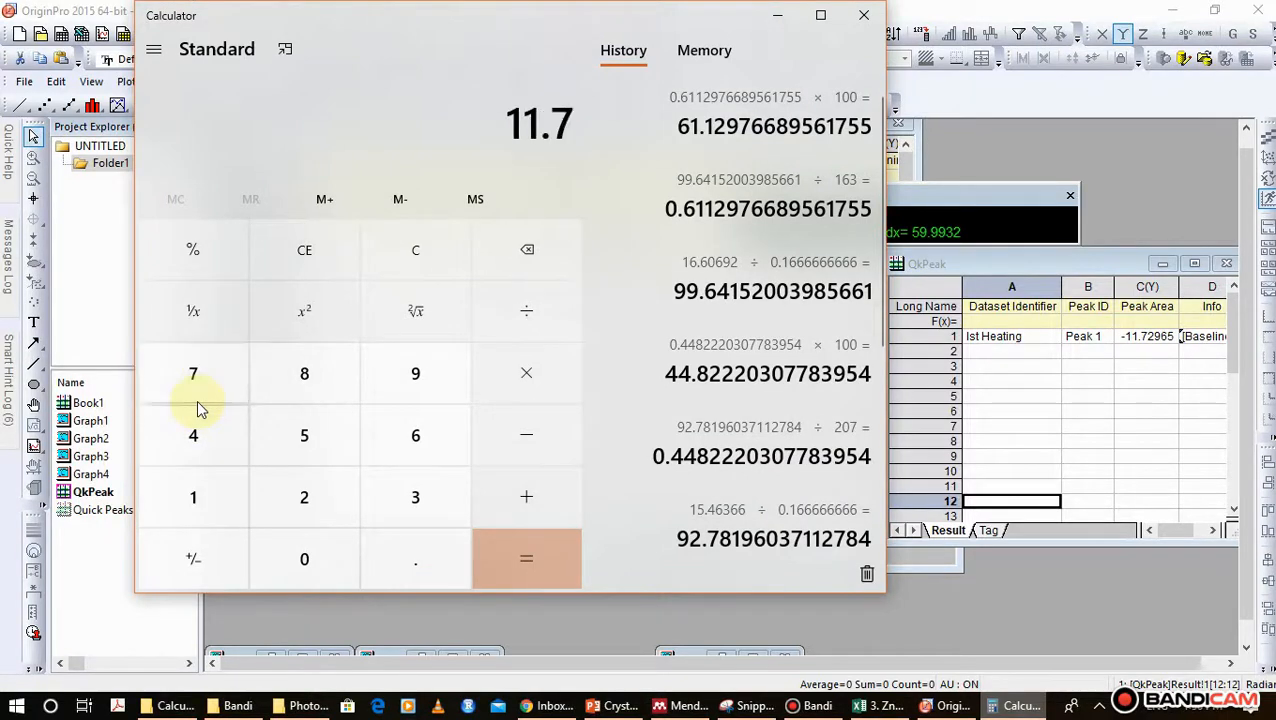
pyautogui.write('2965')
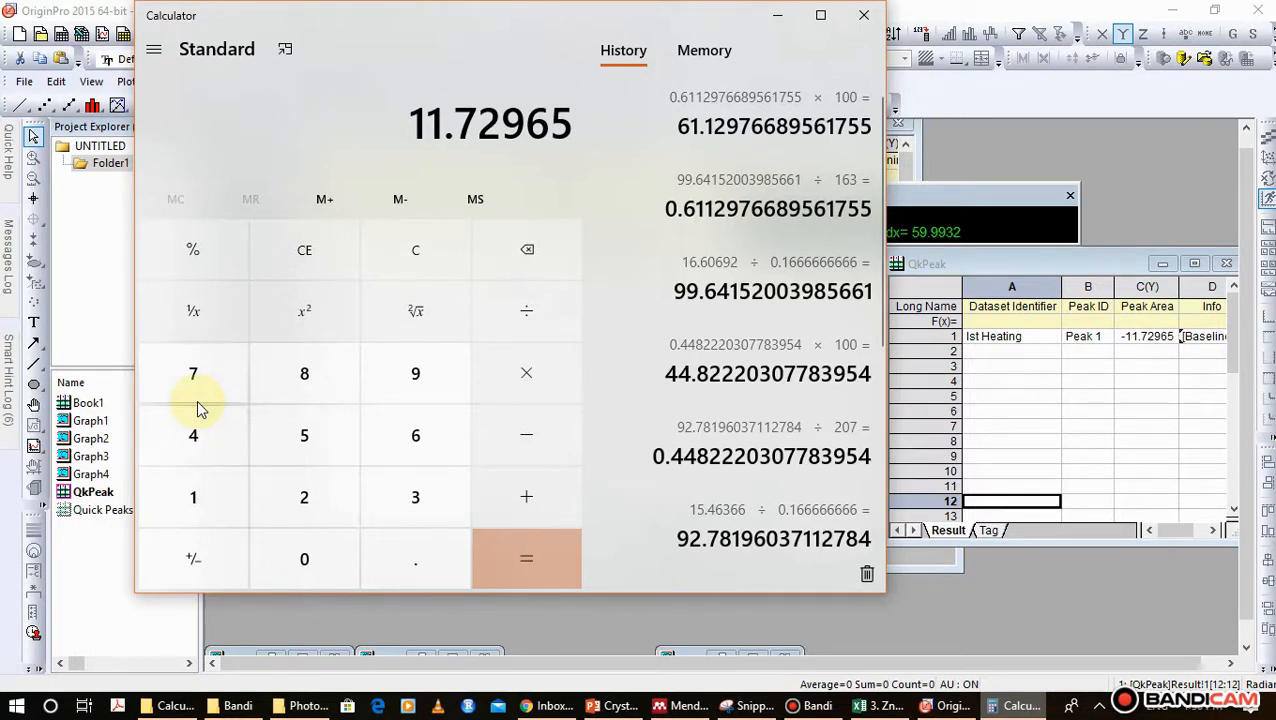
pyautogui.press('/')
pyautogui.write('.')
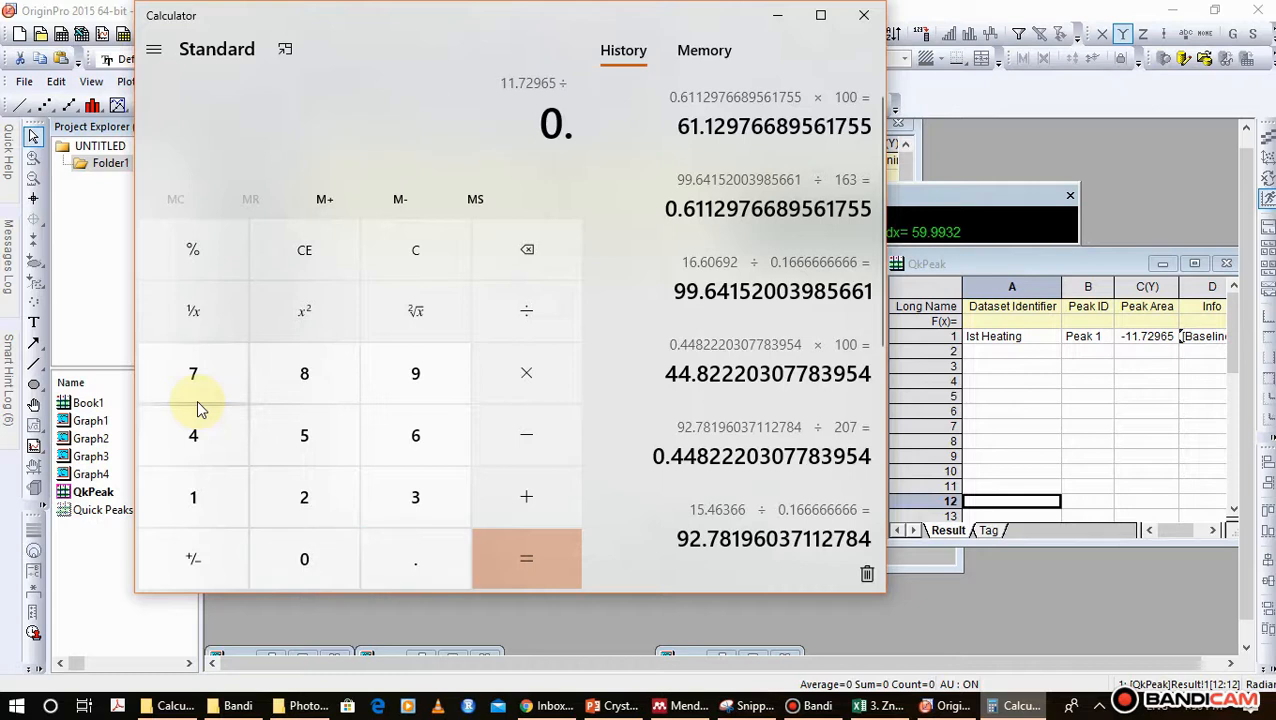
pyautogui.write('166666666')
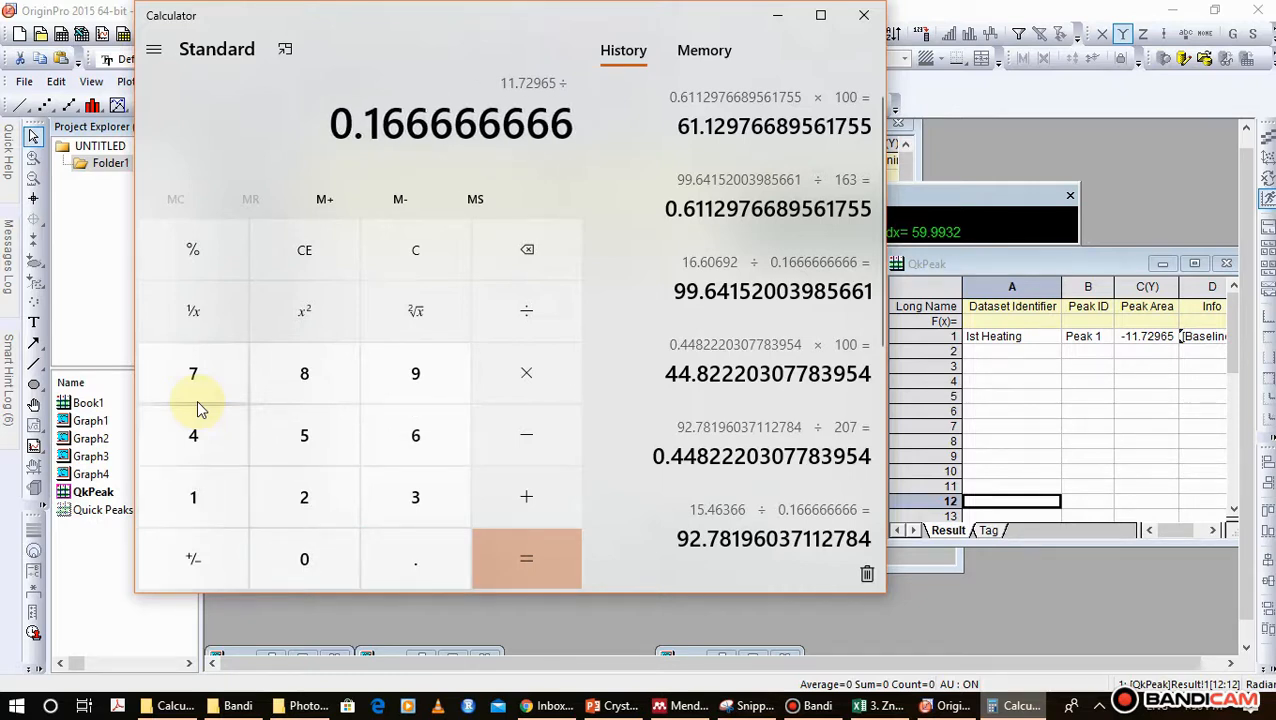
pyautogui.press('Return')
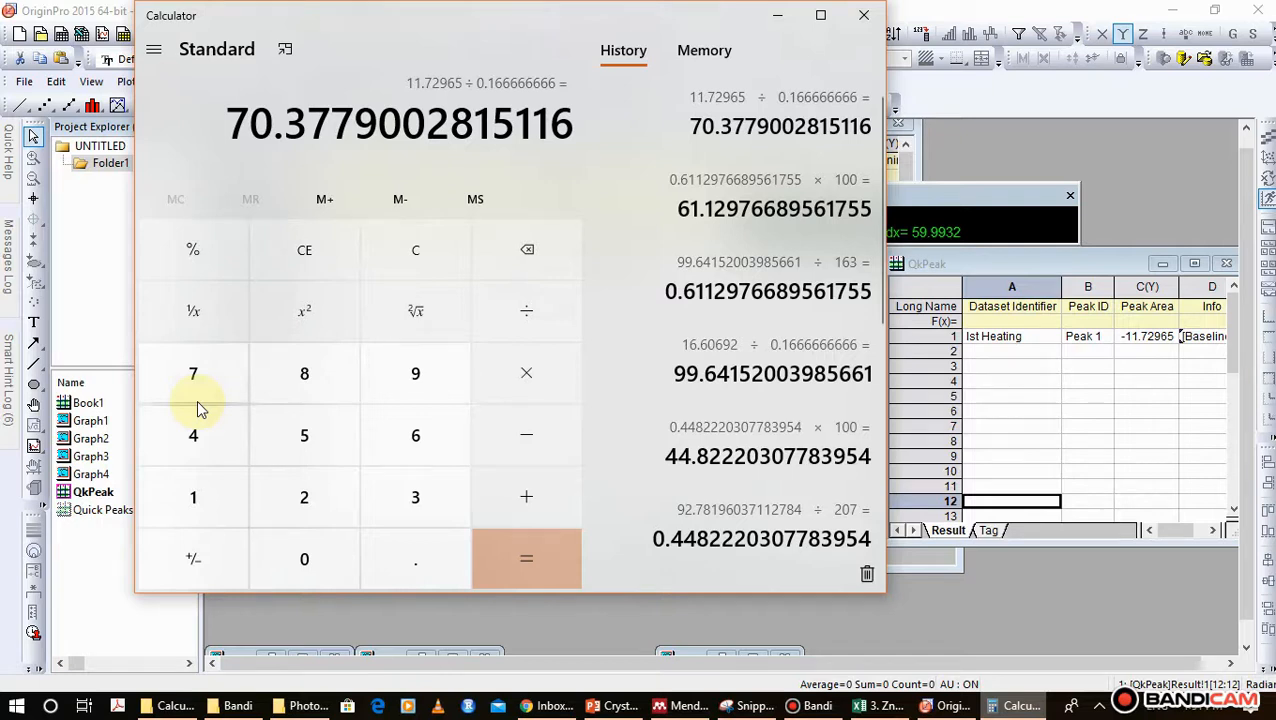
# - Divide the heat of fusion by 207 and multiply by 100 to get the percent crystallinity
pyautogui.press('/')
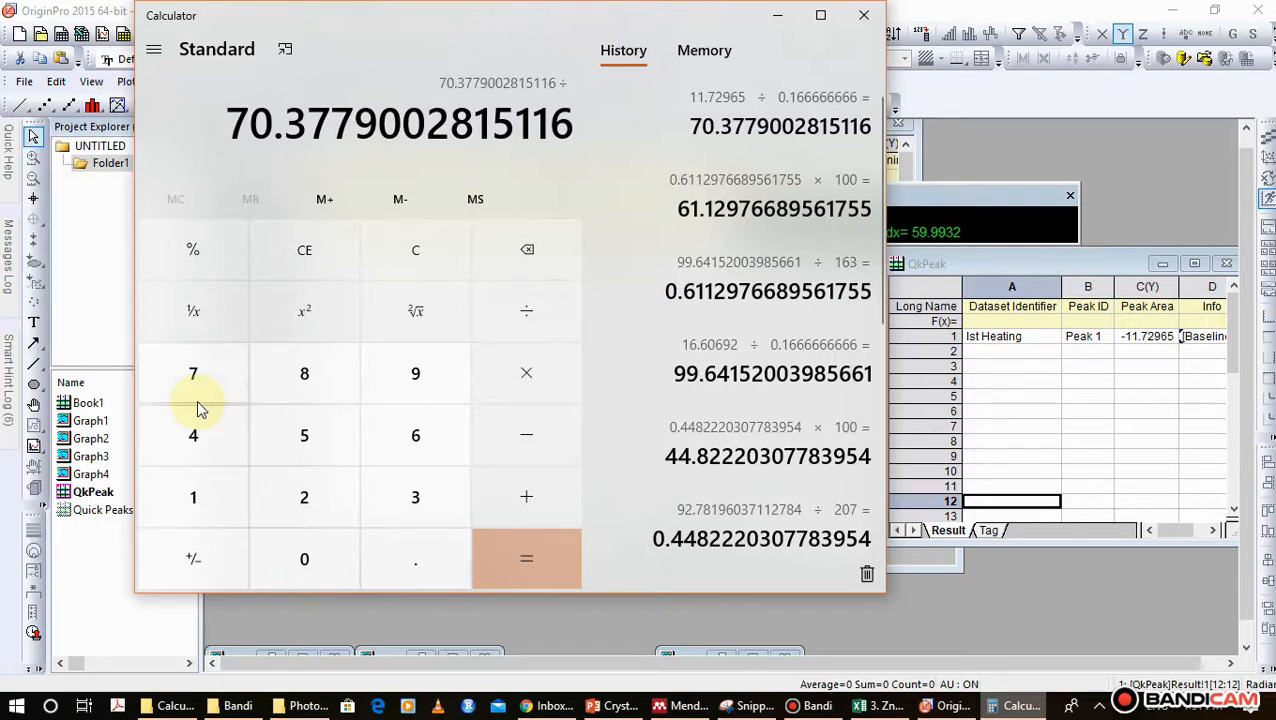
pyautogui.write('207')
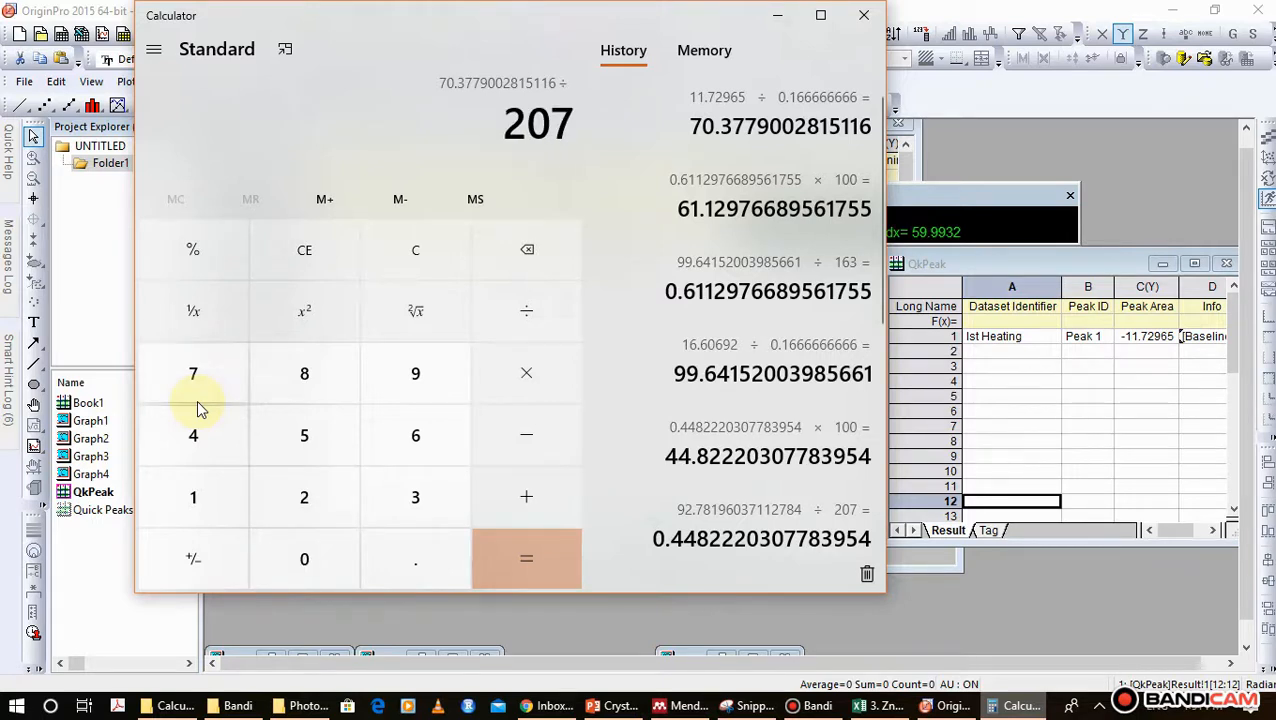
pyautogui.press('Return')
pyautogui.press('*')
pyautogui.write('100')
pyautogui.press('Return')
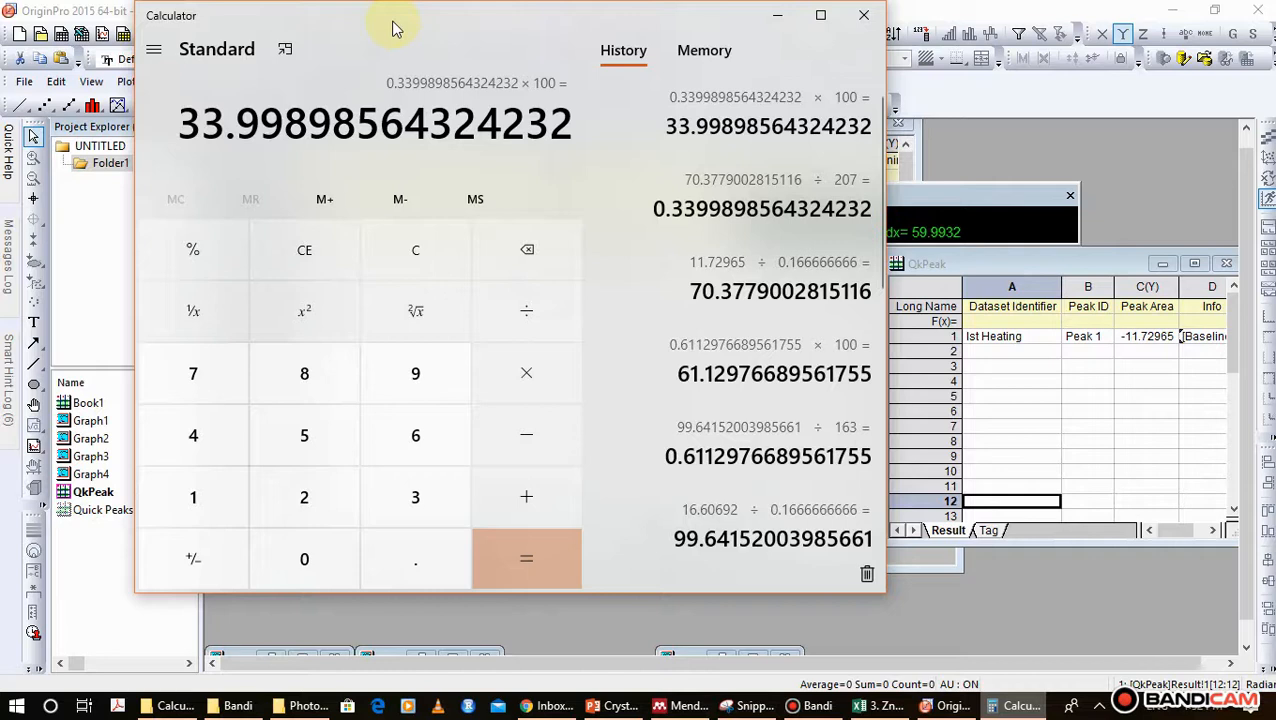
# - Minimize Calculator, switch to the crystallinity presentation in PowerPoint and return to its title slide
pyautogui.moveTo(376, 25); pyautogui.dragTo(399, 145)
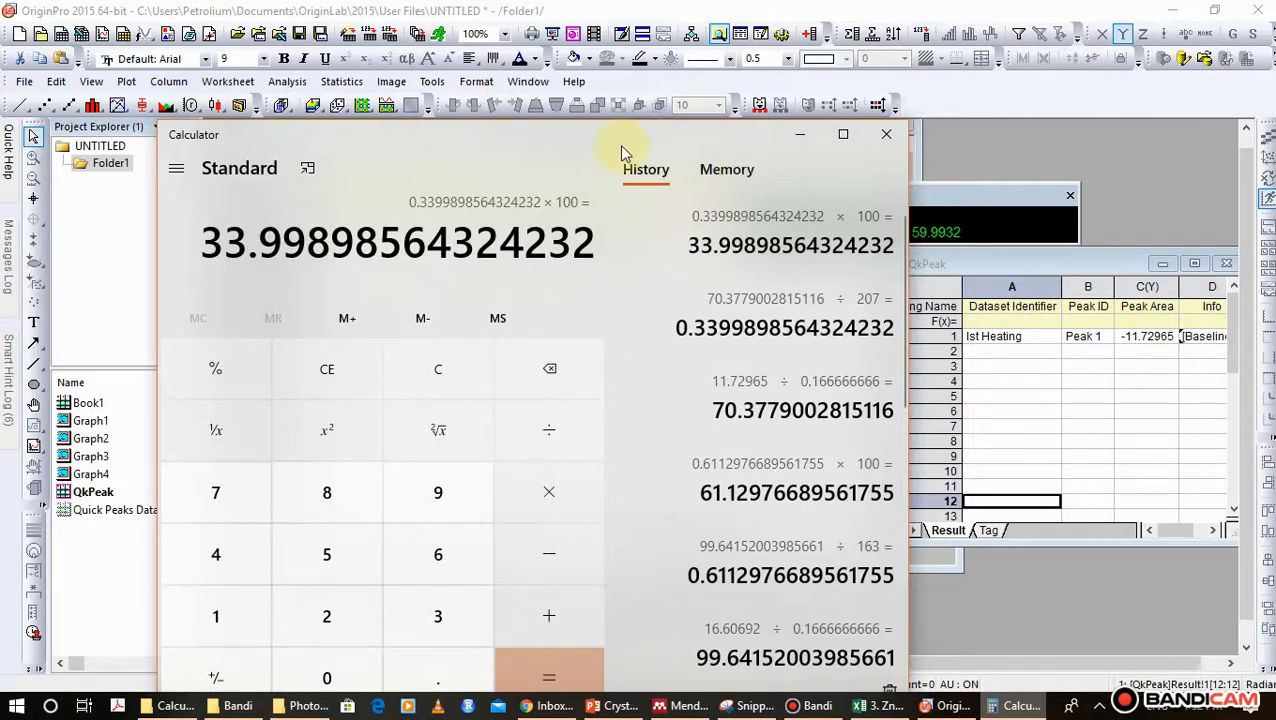
pyautogui.click(800, 134)
pyautogui.click(615, 704)
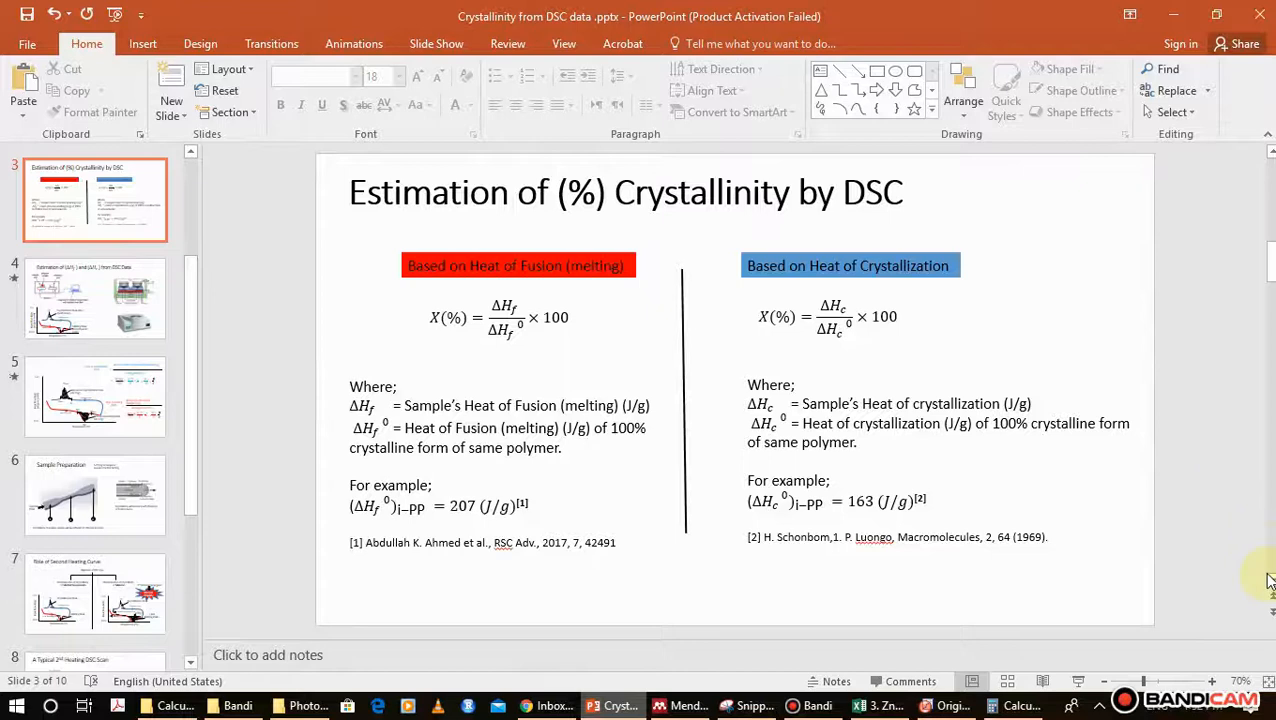
pyautogui.moveTo(1270, 248); pyautogui.dragTo(1264, 244)
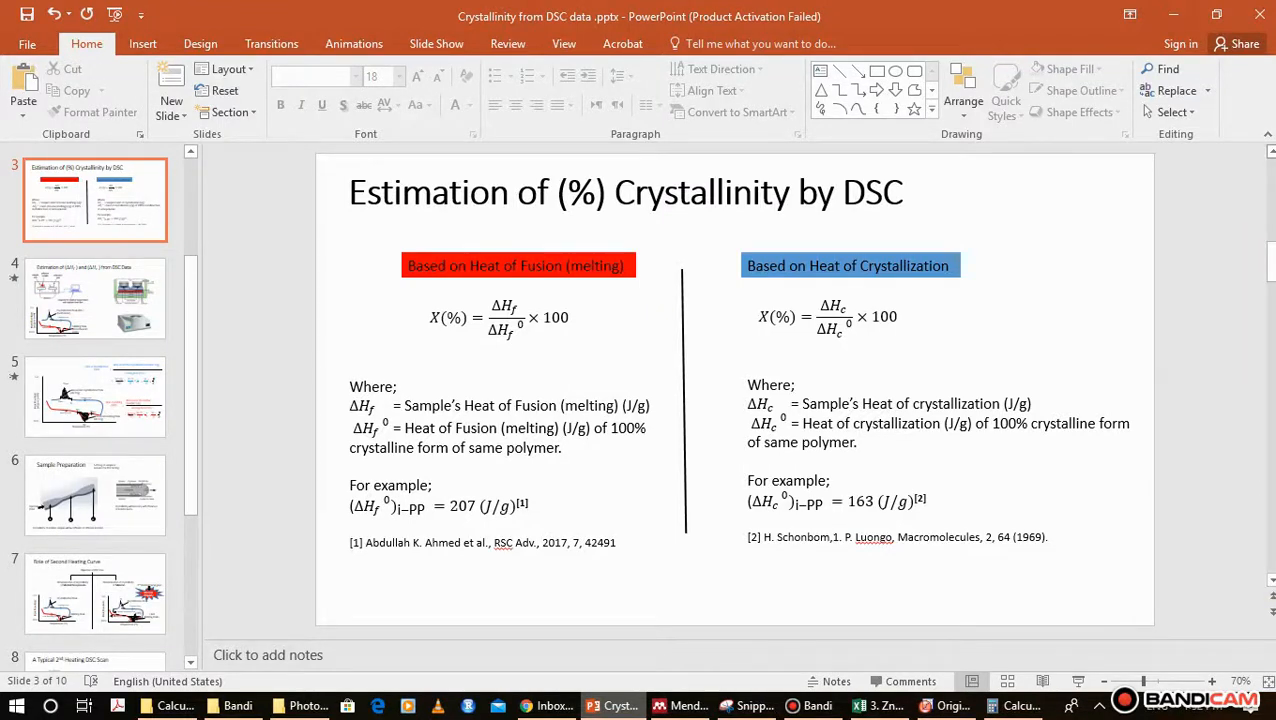
pyautogui.press('pageup')
pyautogui.press('pageup')
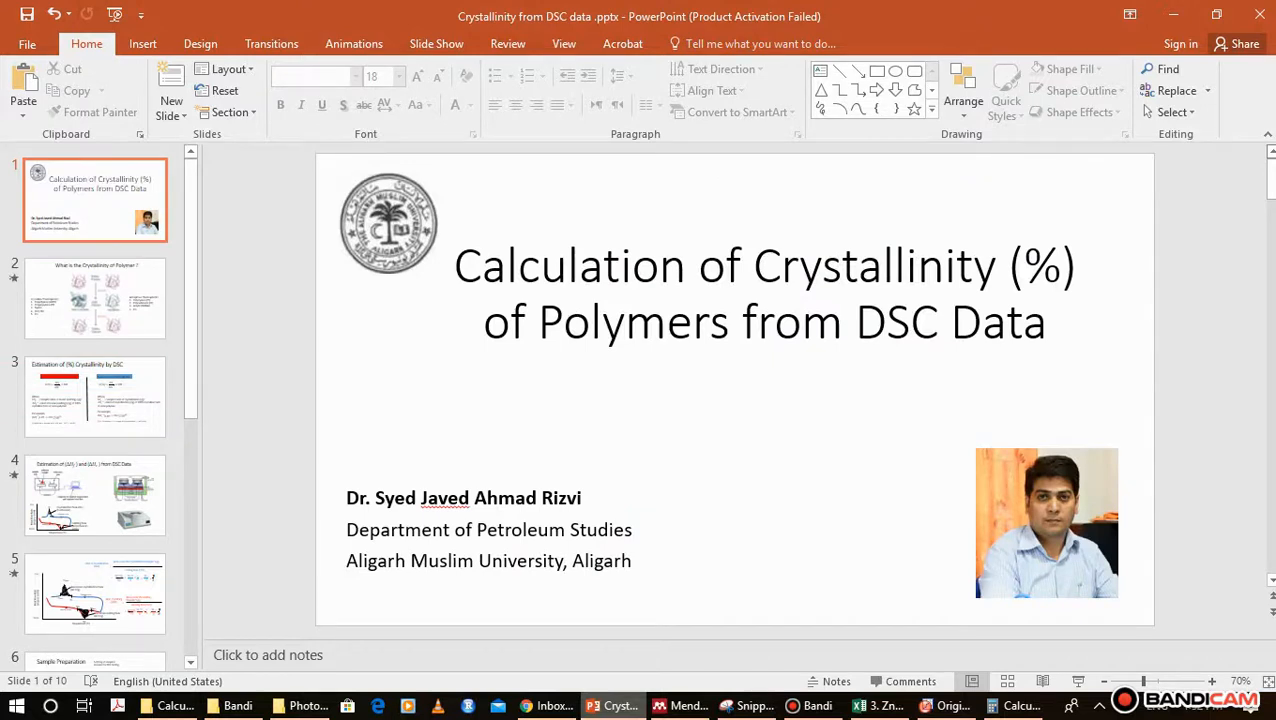